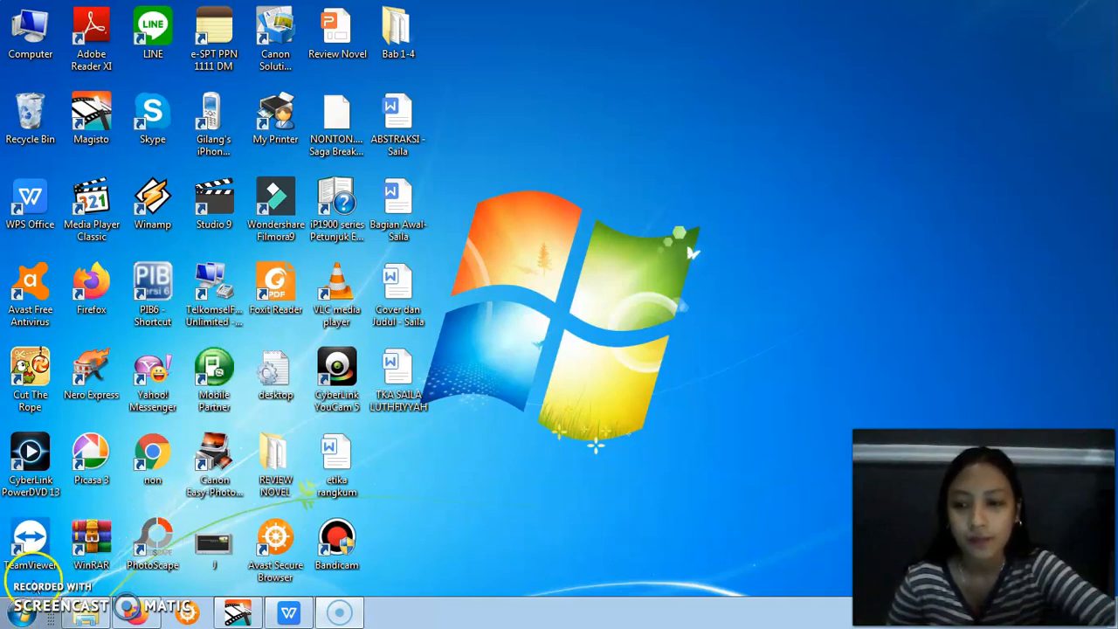
# Launch ETaxInvoice from the praktikum ppn folder, dismiss the auto-update error and connect to the local database
pyautogui.click(86, 613)
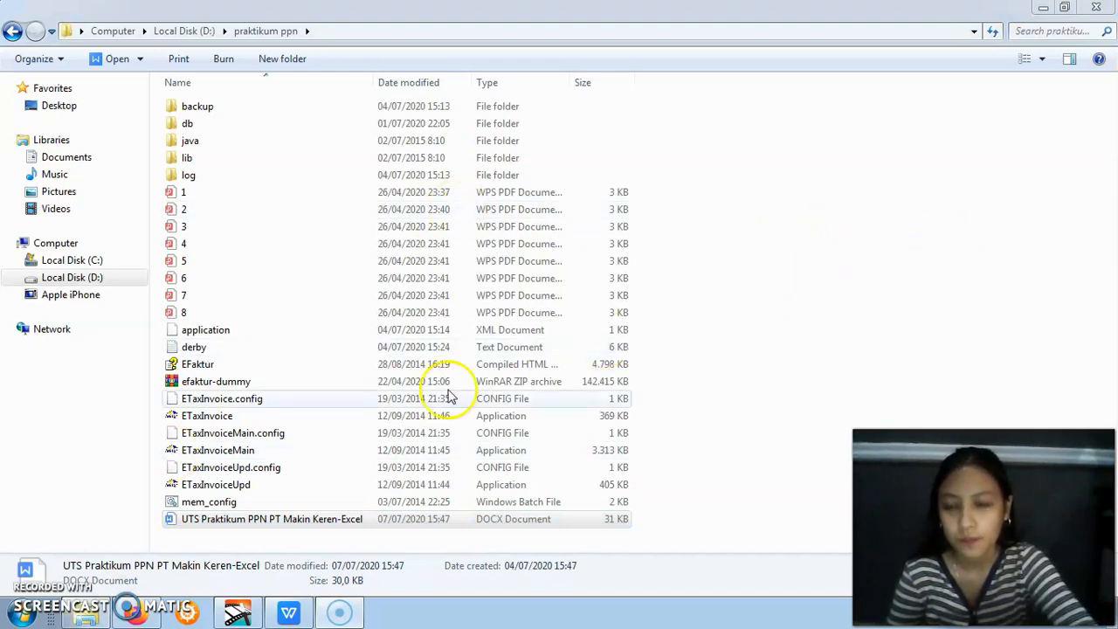
pyautogui.click(360, 419)
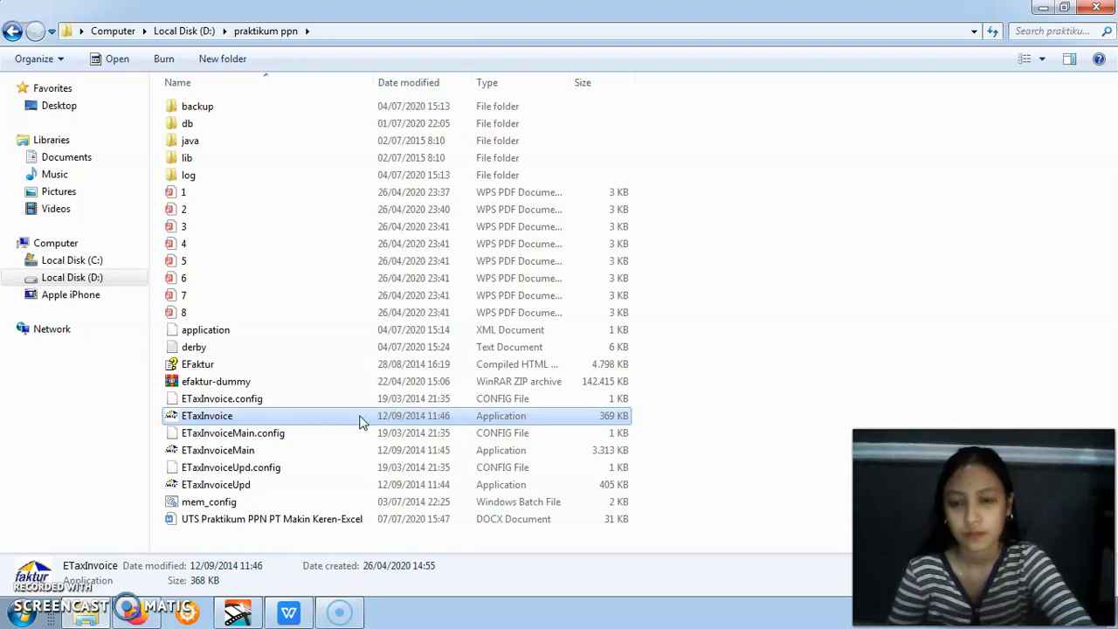
pyautogui.click(338, 422)
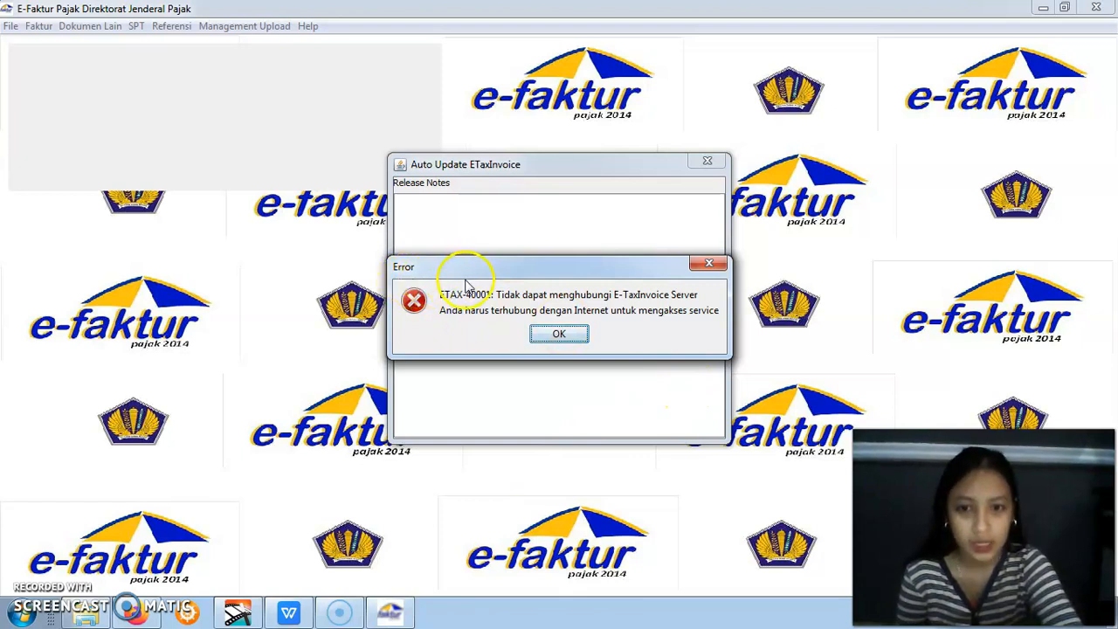
pyautogui.click(546, 336)
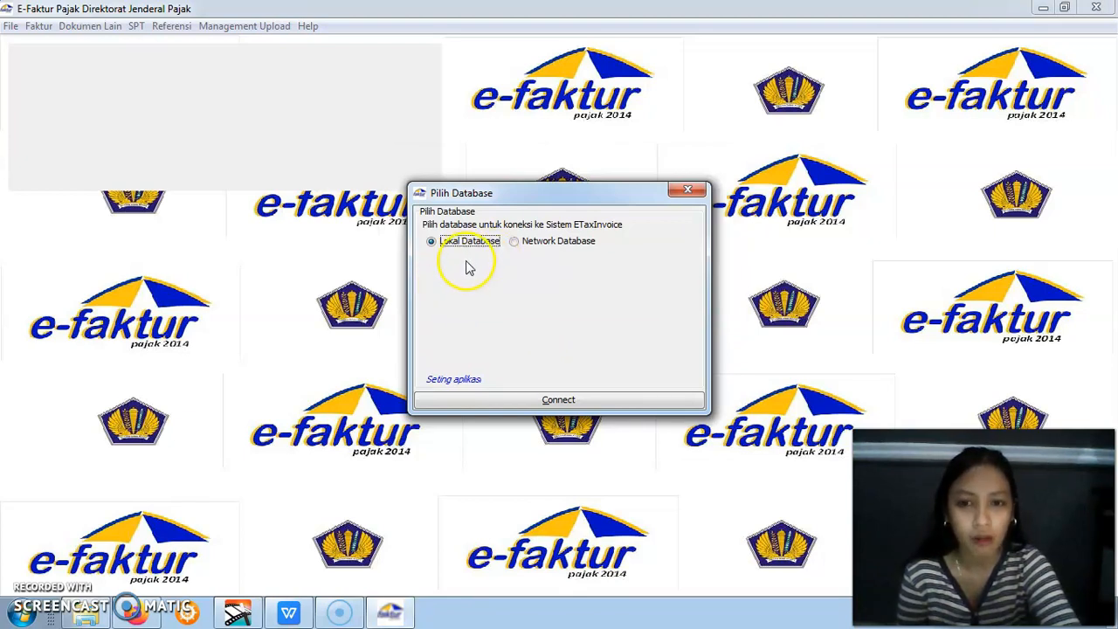
pyautogui.click(530, 406)
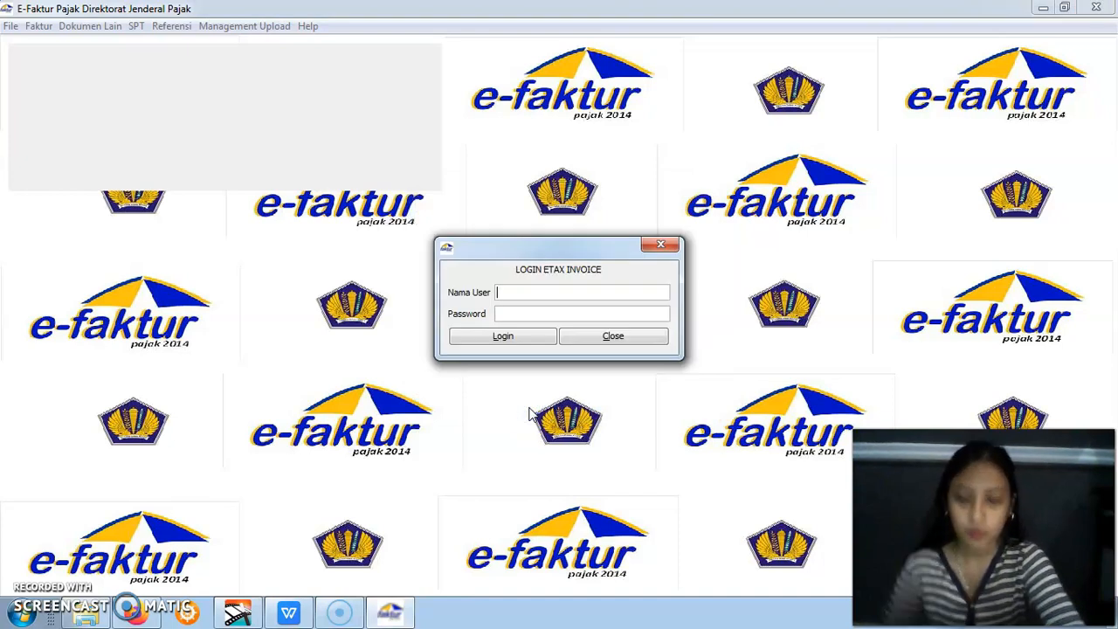
# Log in to e-Faktur as Admin with the account password
pyautogui.click(518, 294)
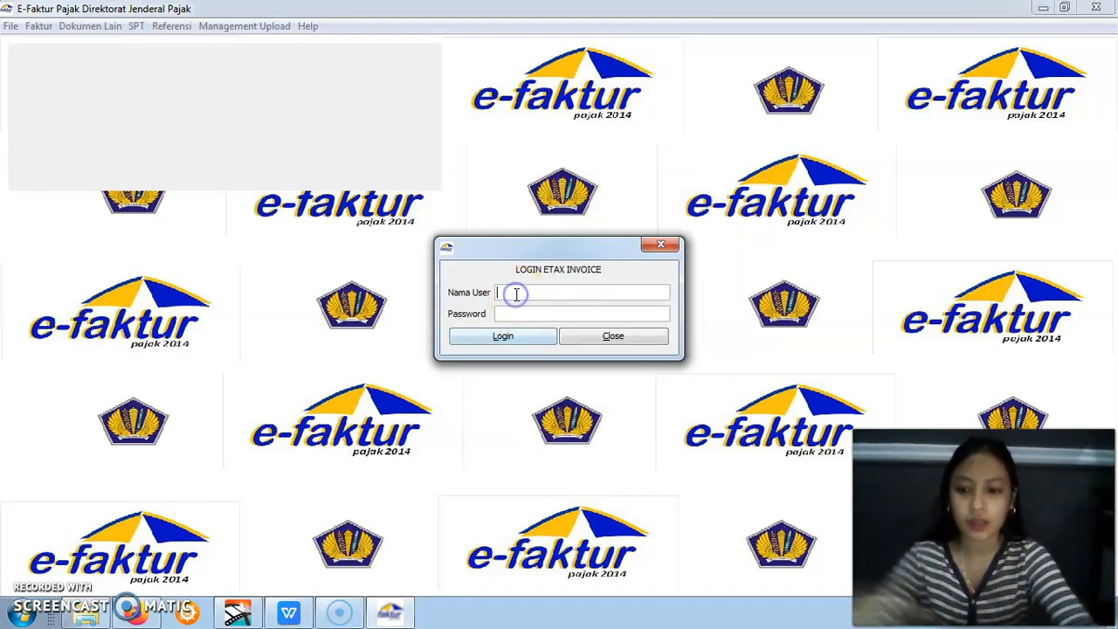
pyautogui.write('Admin')
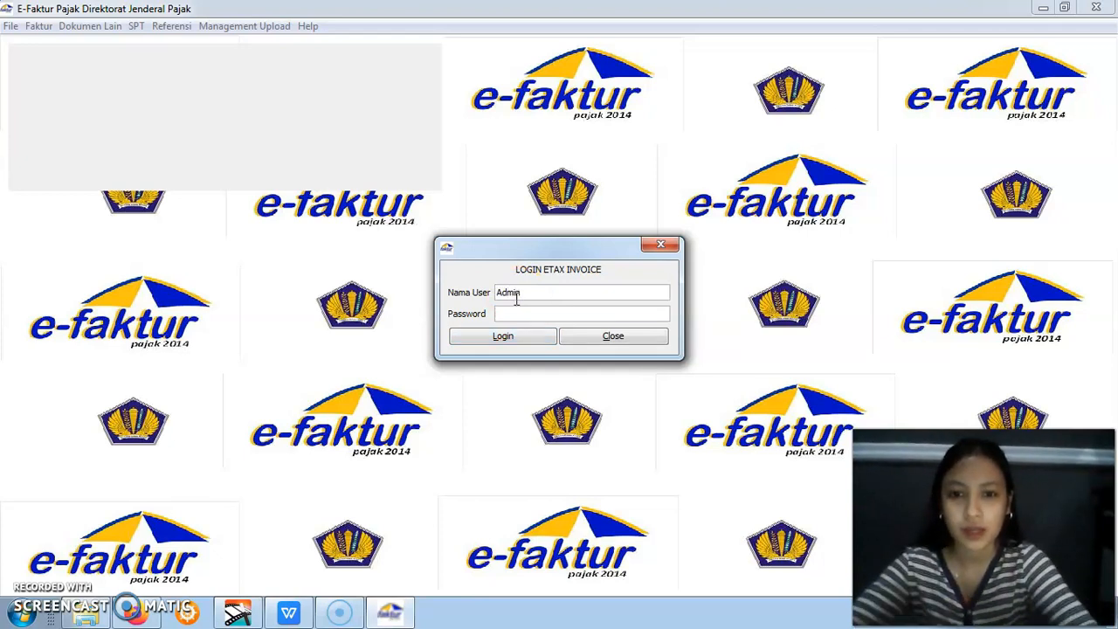
pyautogui.click(516, 314)
pyautogui.write('12')
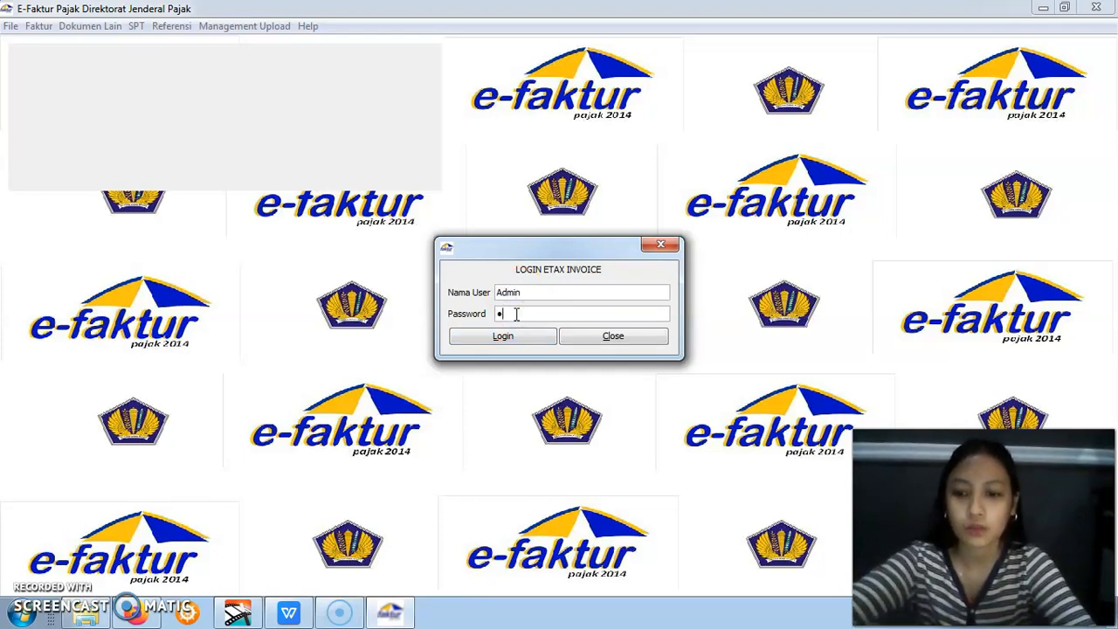
pyautogui.write('3')
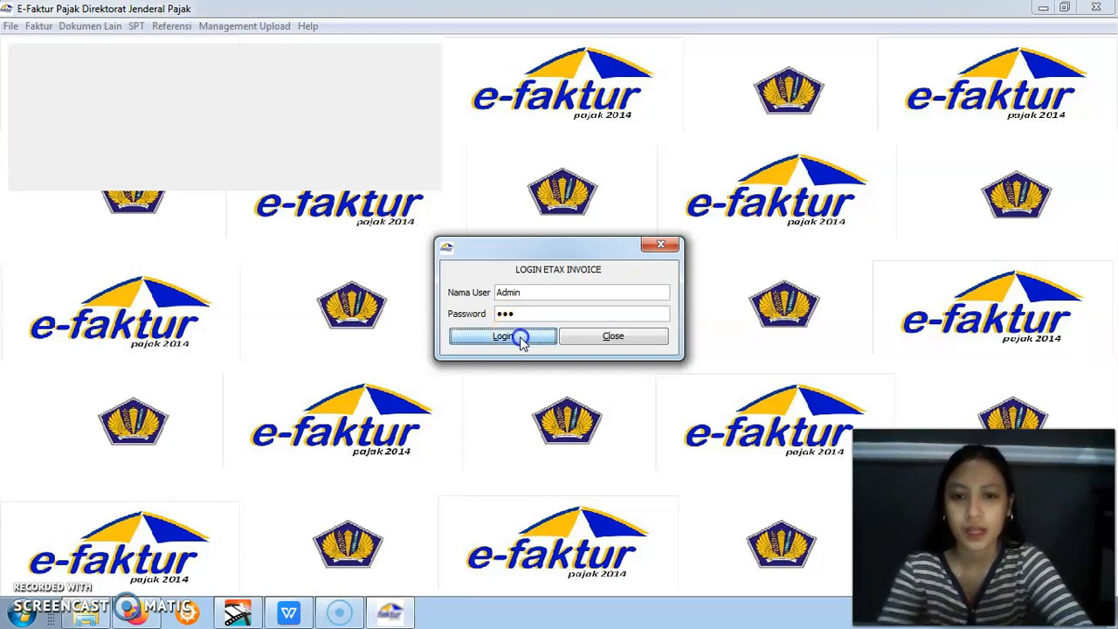
pyautogui.click(519, 337)
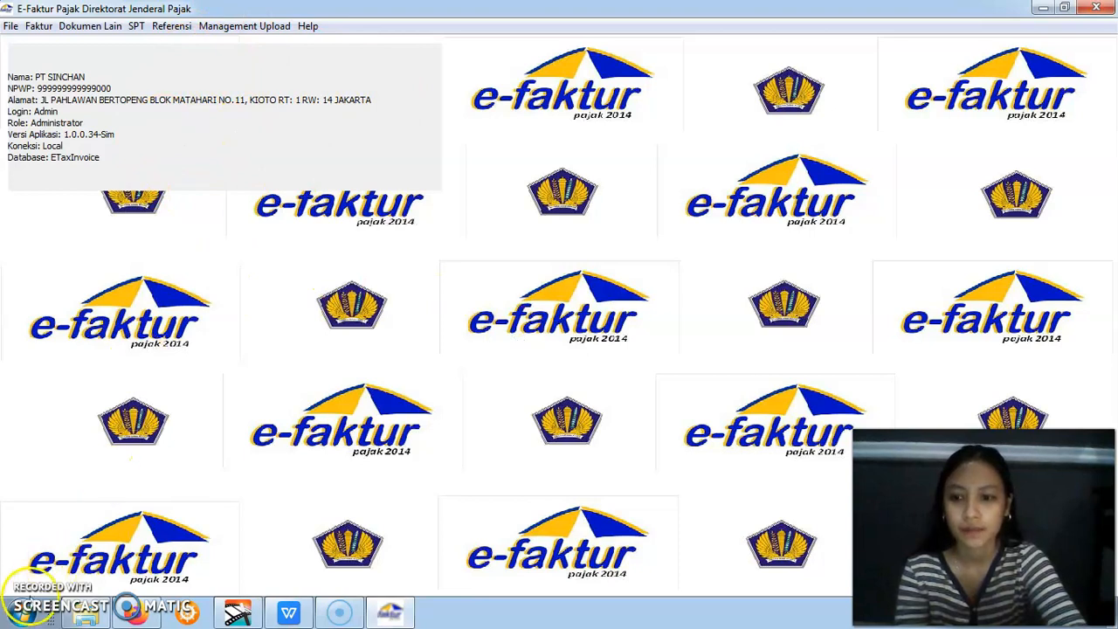
# Review the taxpayer details, October 2019 transactions and additional notes in the UTS Praktikum PPN document in WPS Office
pyautogui.click(28, 600)
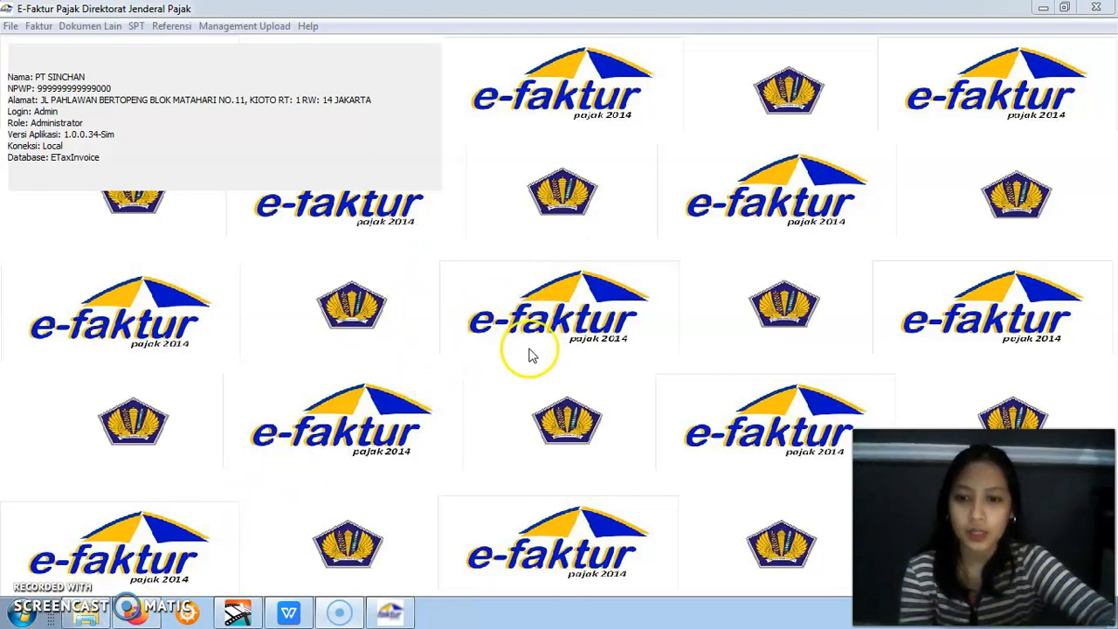
pyautogui.click(291, 616)
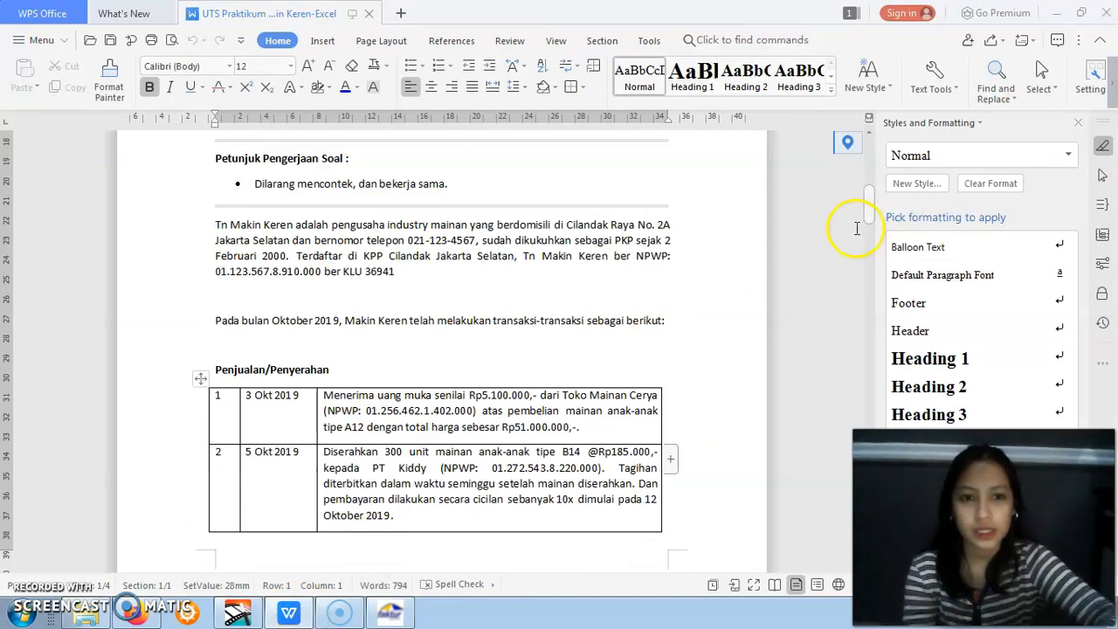
pyautogui.scroll(2, 868, 209)
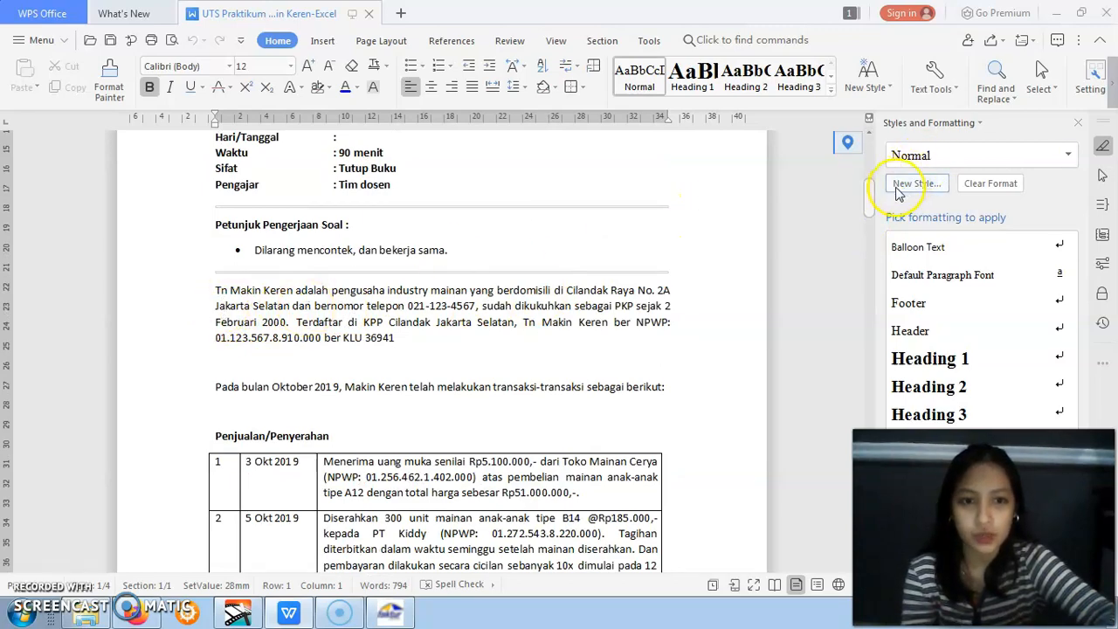
pyautogui.moveTo(868, 201); pyautogui.dragTo(861, 398)
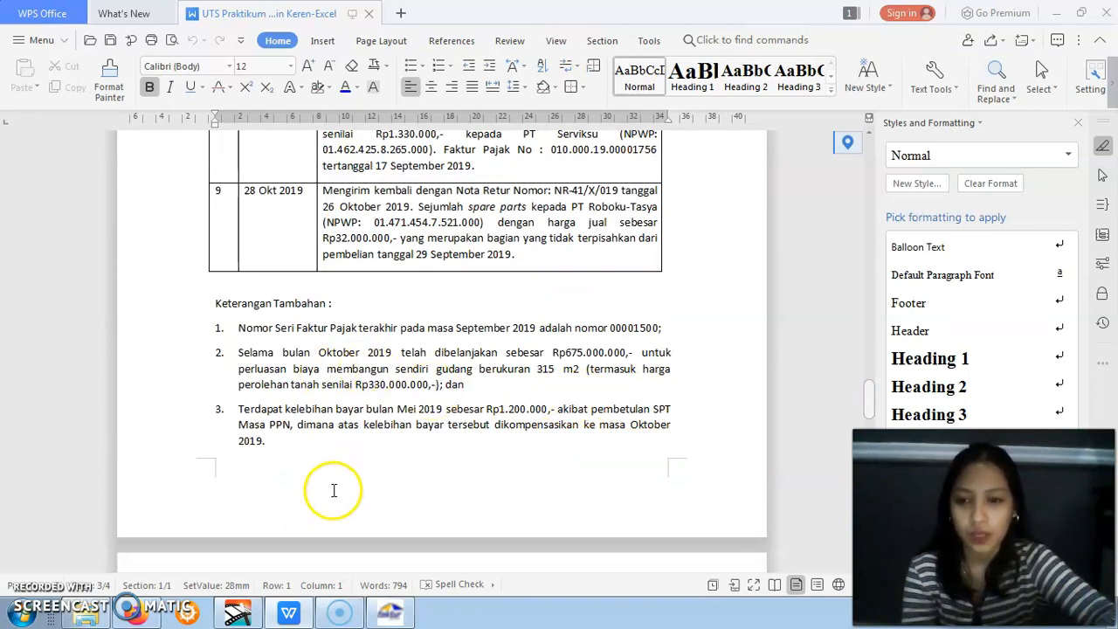
pyautogui.click(387, 614)
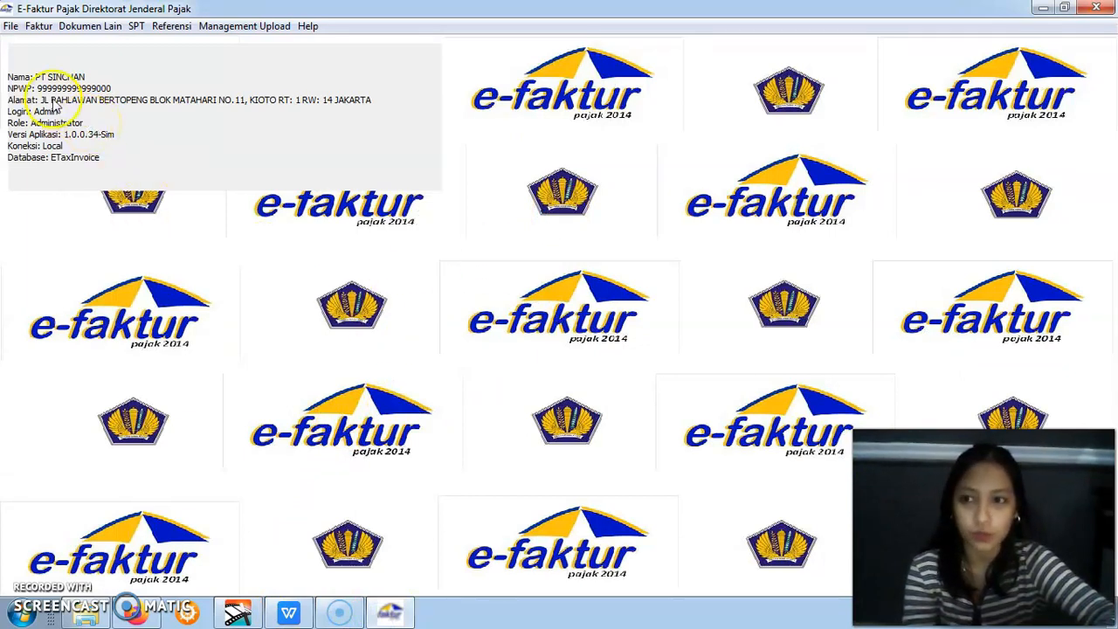
# Open e-Faktur's Administrasi Database window and look up the taxpayer's name in the WPS Office assignment document
pyautogui.click(13, 28)
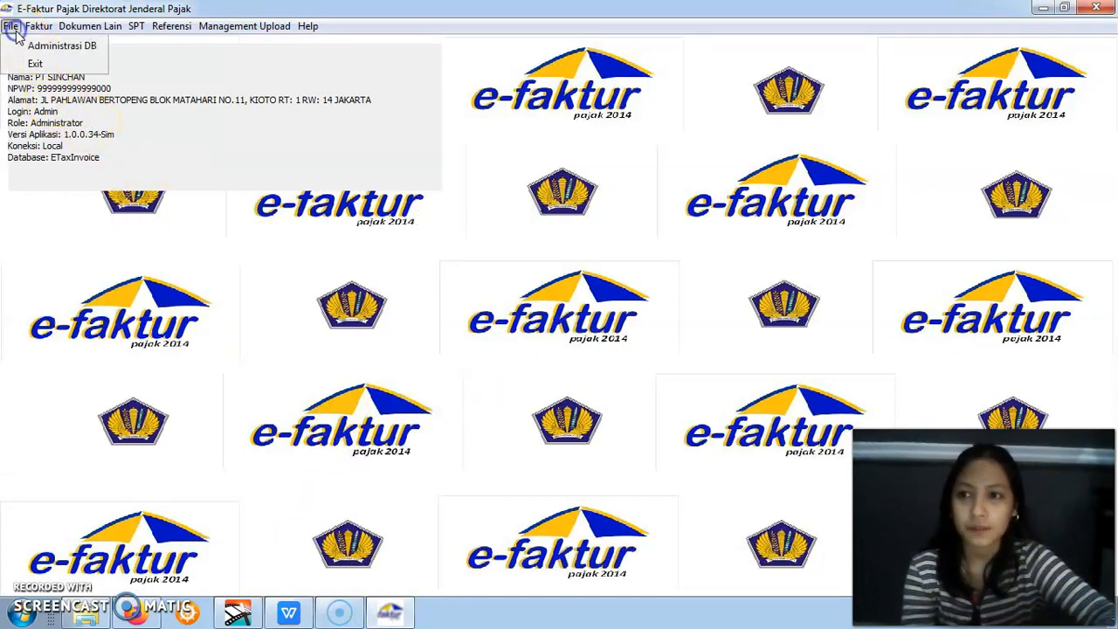
pyautogui.moveTo(26, 33)
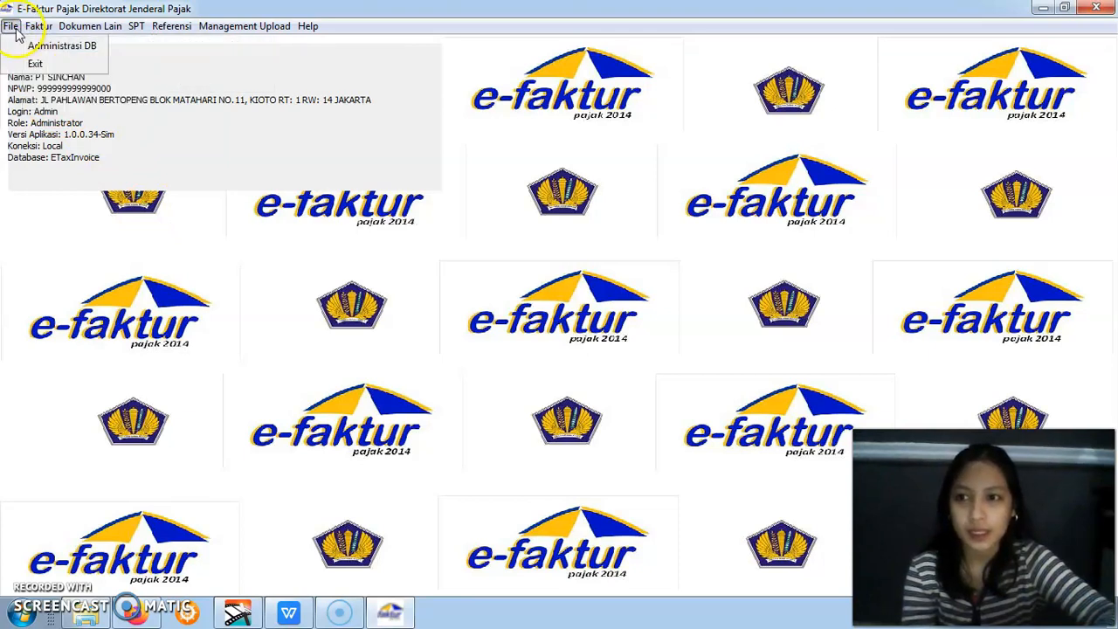
pyautogui.click(21, 44)
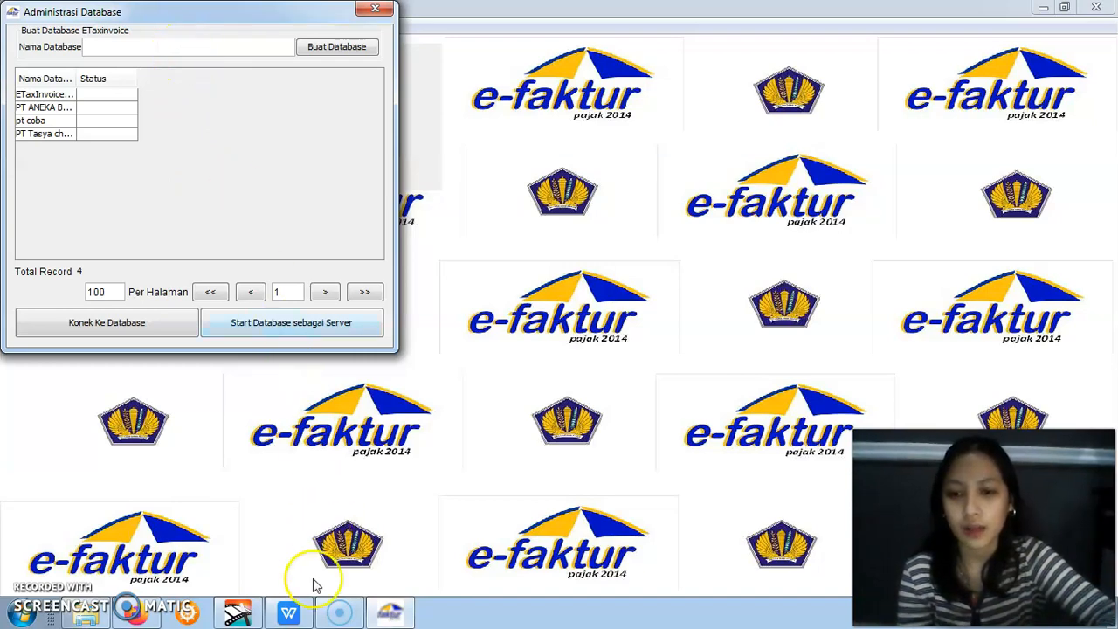
pyautogui.click(291, 612)
pyautogui.click(870, 282)
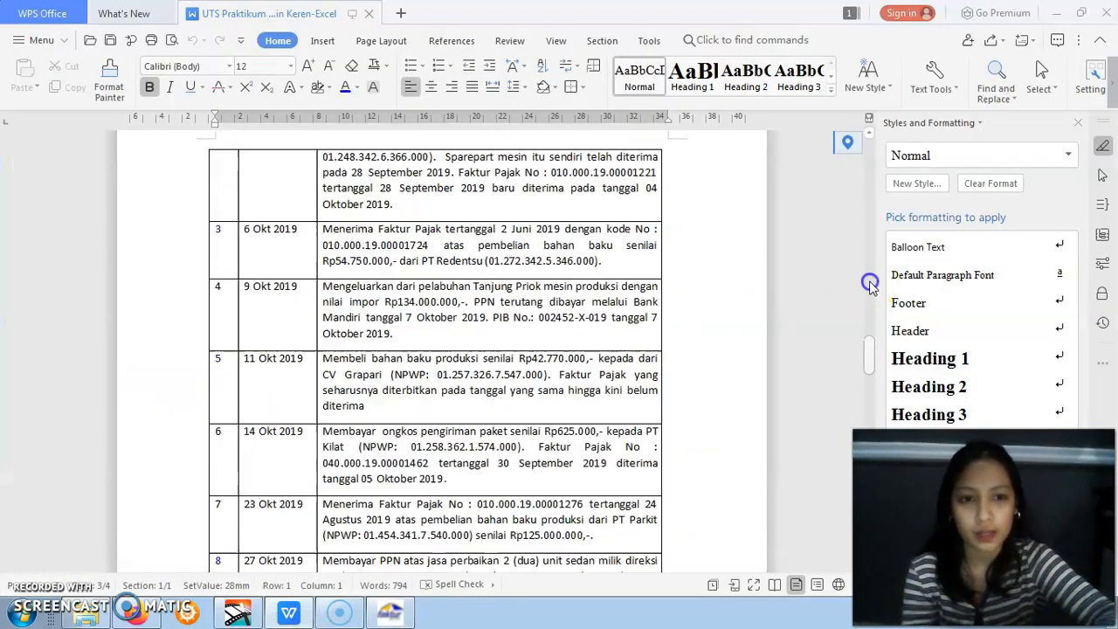
pyautogui.moveTo(870, 281); pyautogui.dragTo(871, 221)
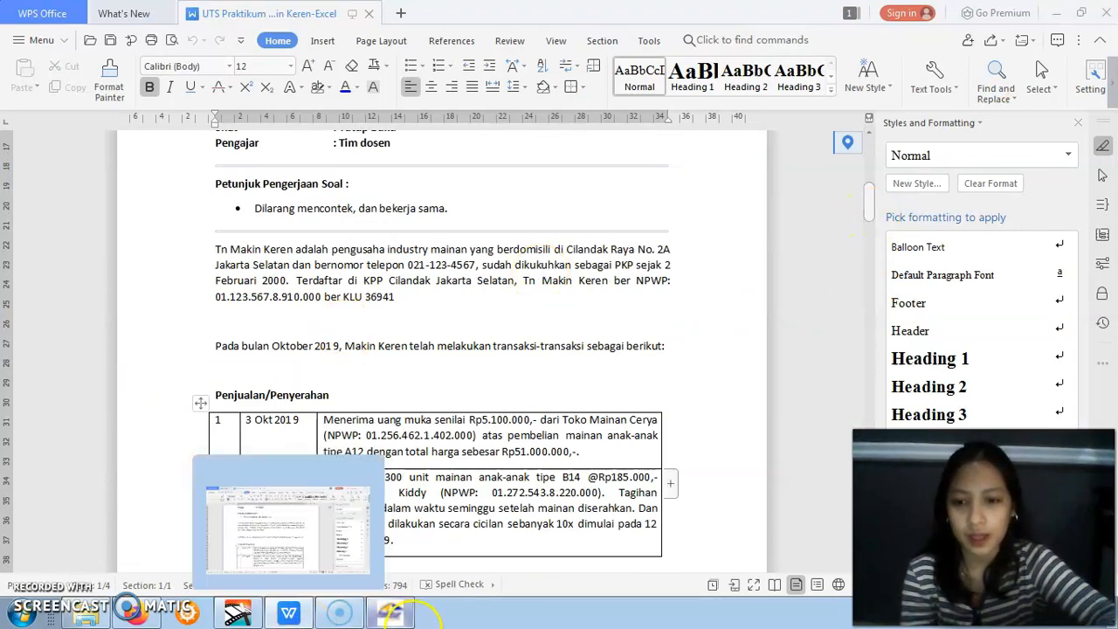
pyautogui.click(398, 616)
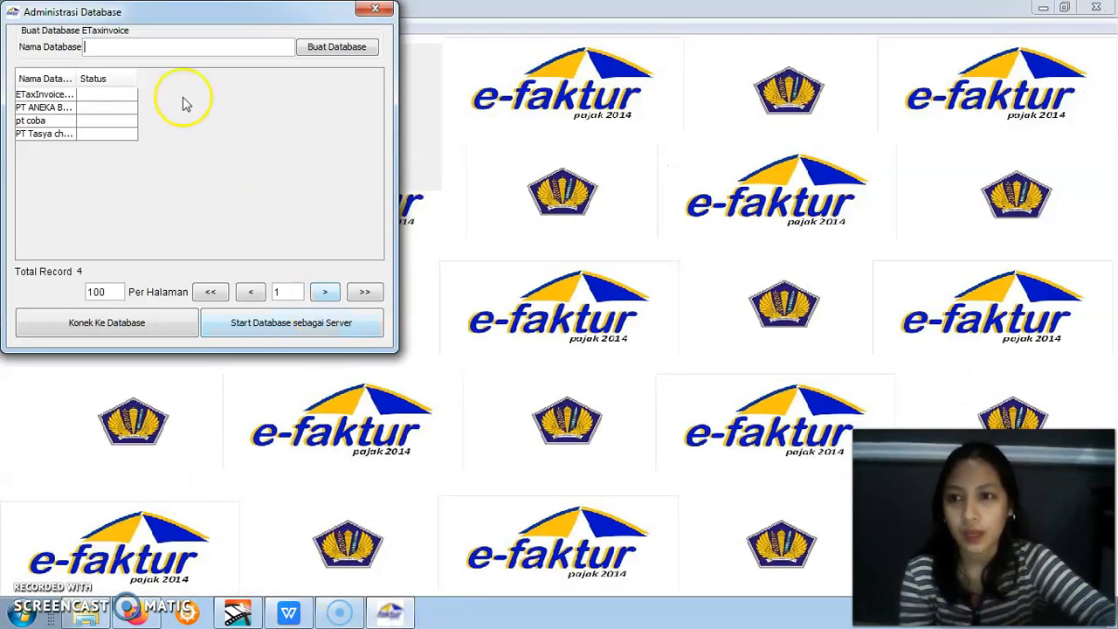
# Create a new ETaxInvoice database named after the taxpayer in the assignment
pyautogui.write('Tn m')
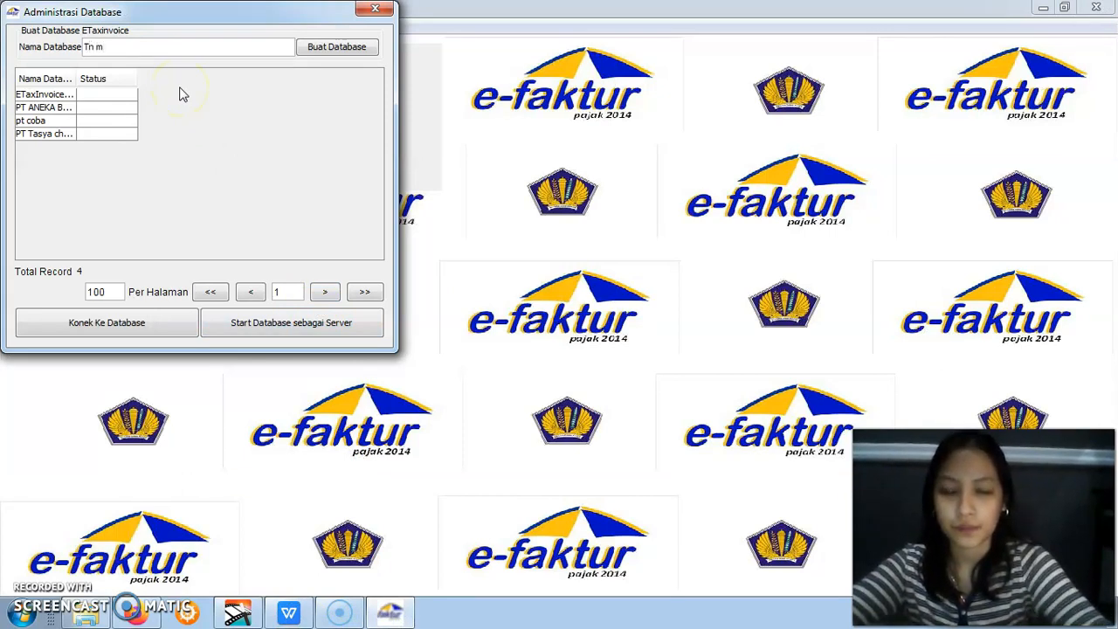
pyautogui.press('BackSpace')
pyautogui.press('BackSpace')
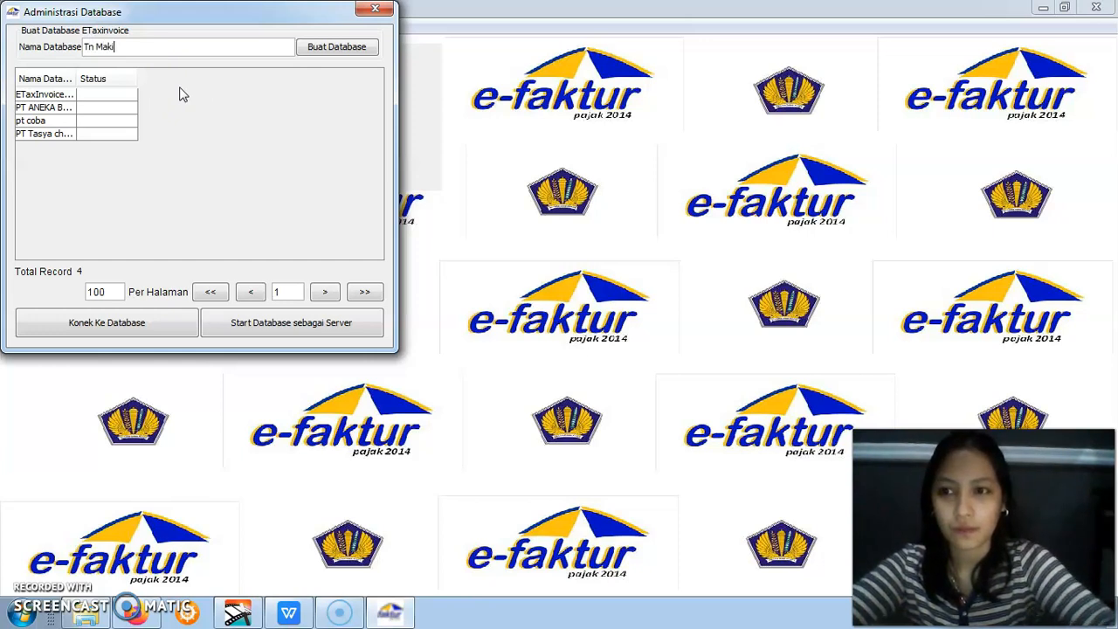
pyautogui.write('akin Keren')
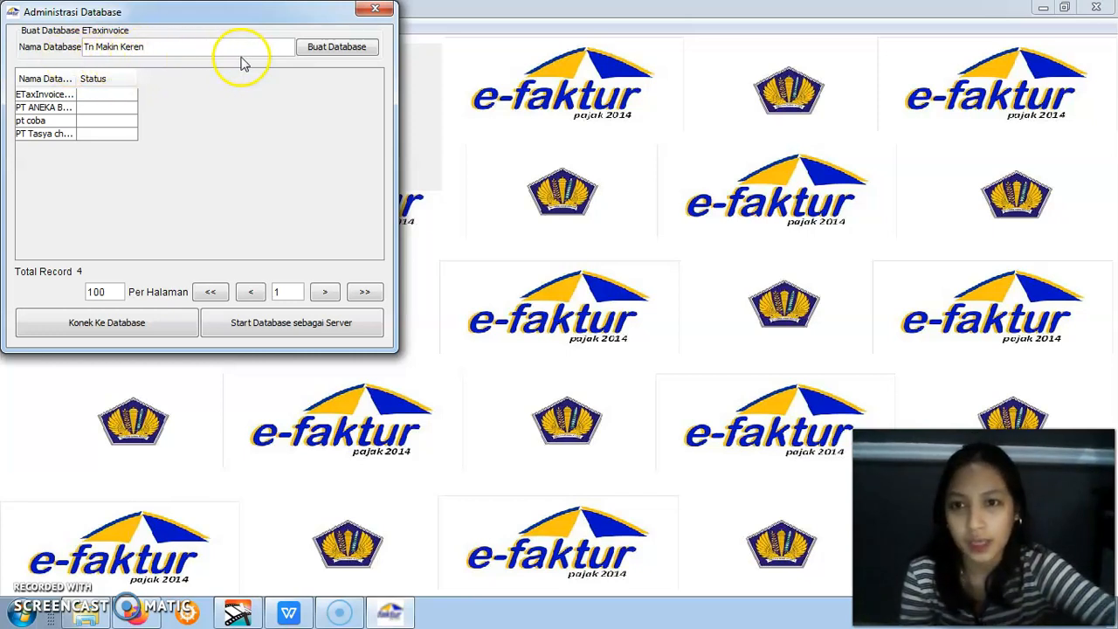
pyautogui.click(313, 53)
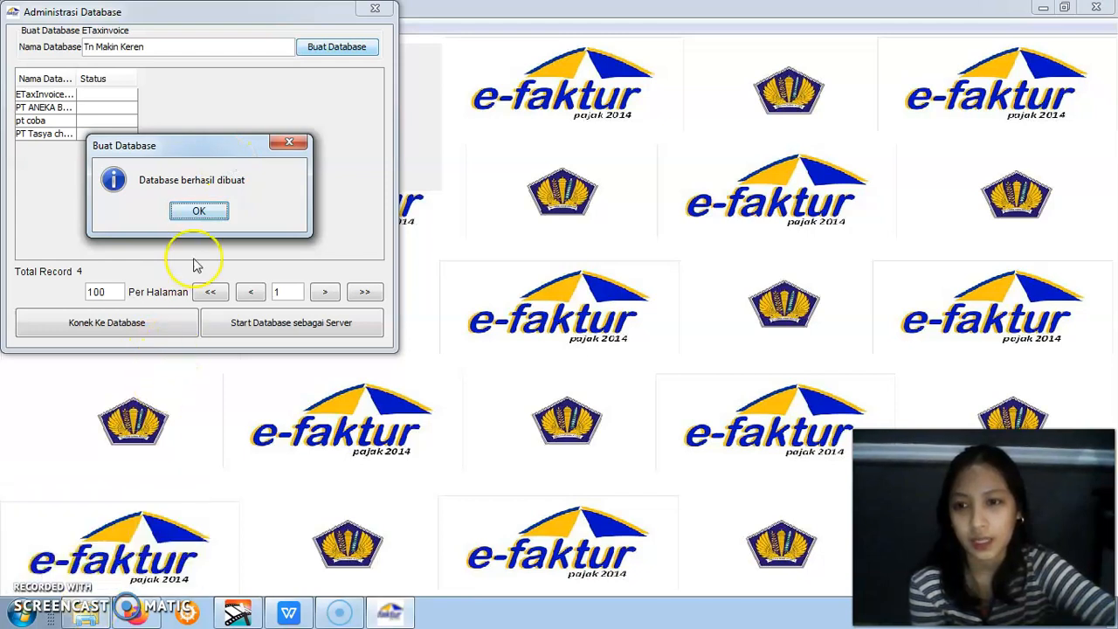
pyautogui.click(199, 213)
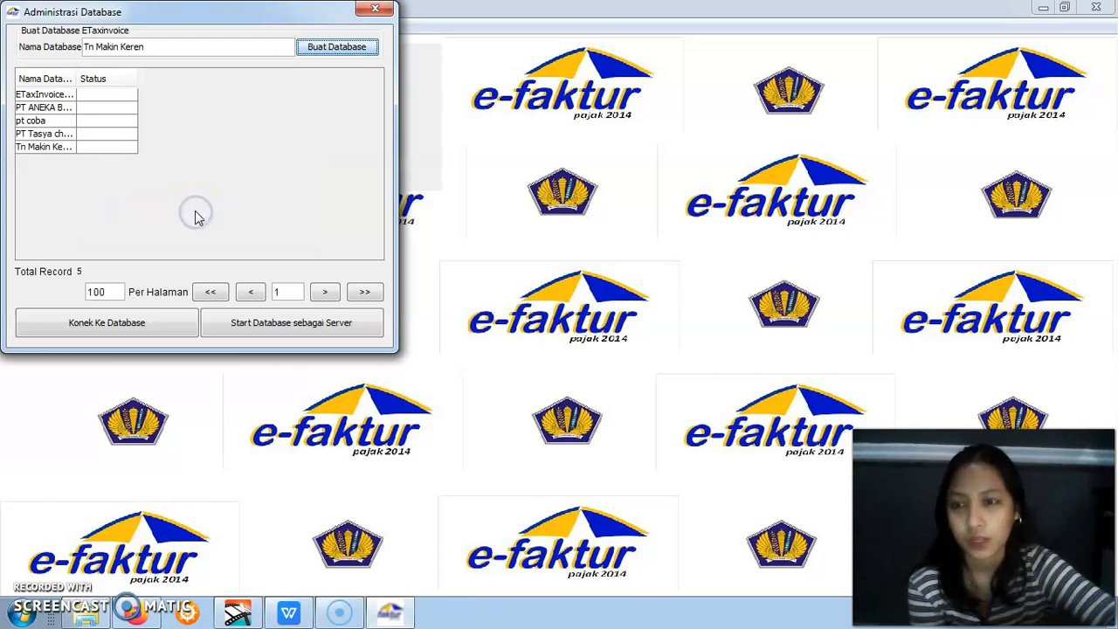
# Connect to the newly created taxpayer database and close the database administration window
pyautogui.click(42, 147)
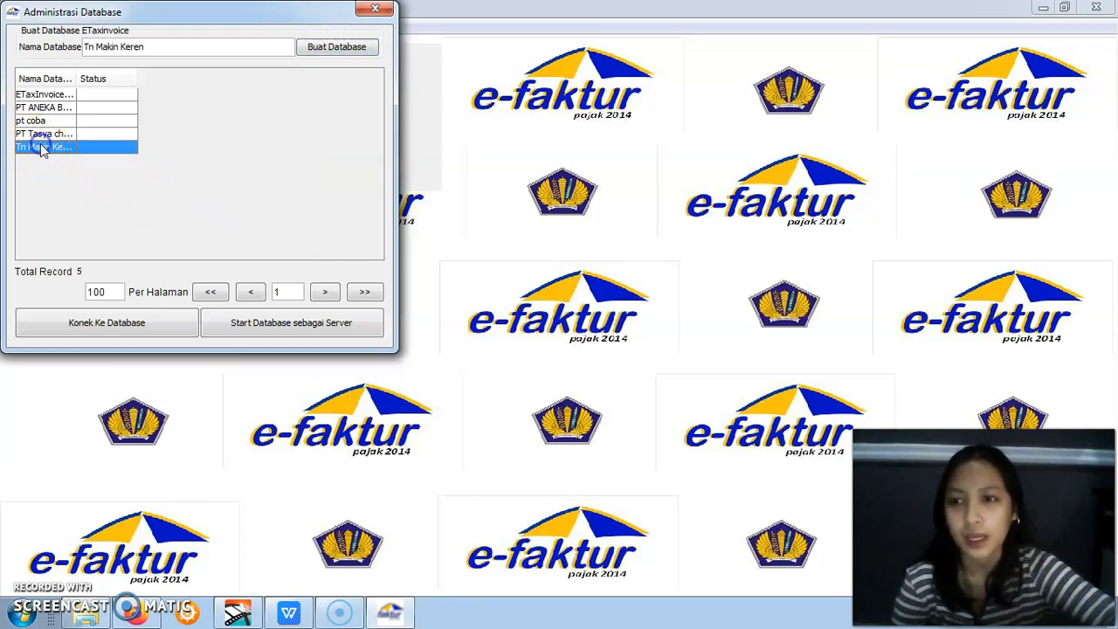
pyautogui.click(83, 326)
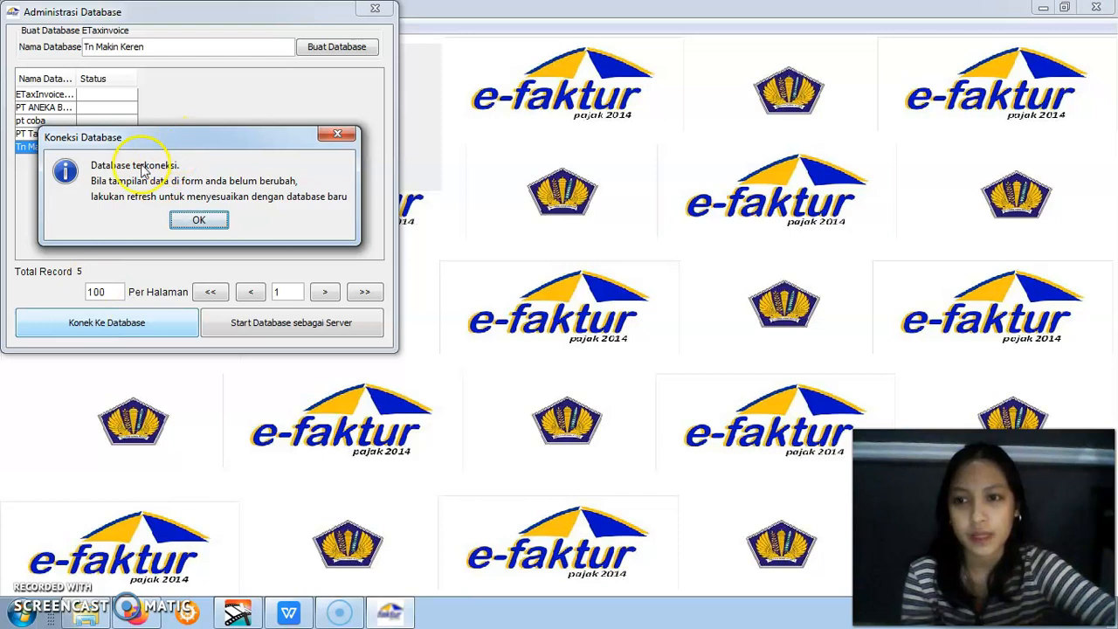
pyautogui.click(197, 221)
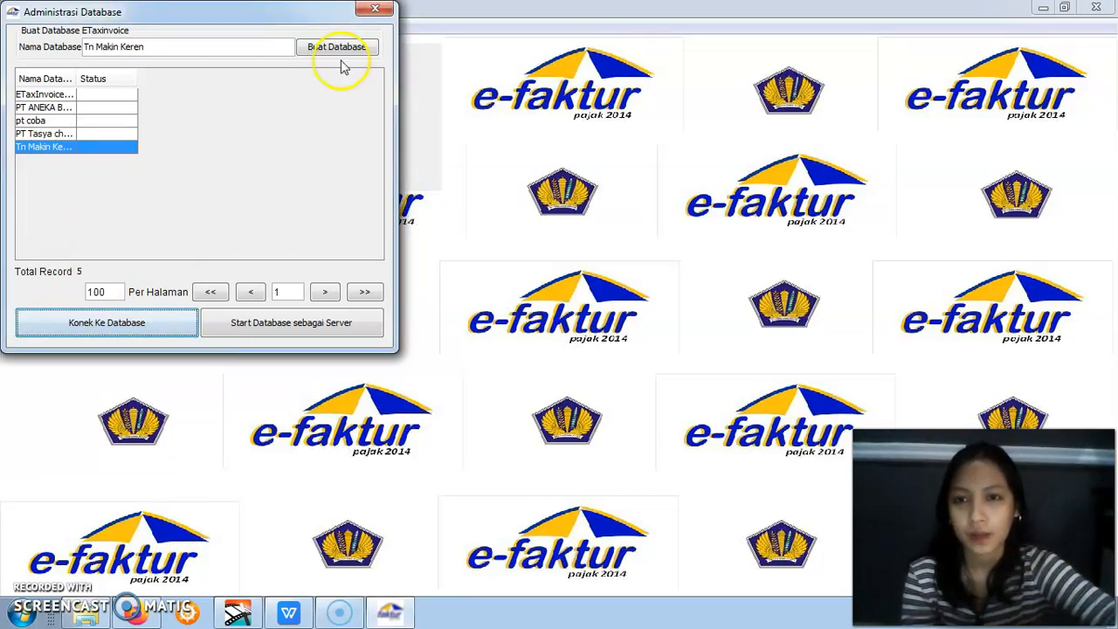
pyautogui.click(375, 12)
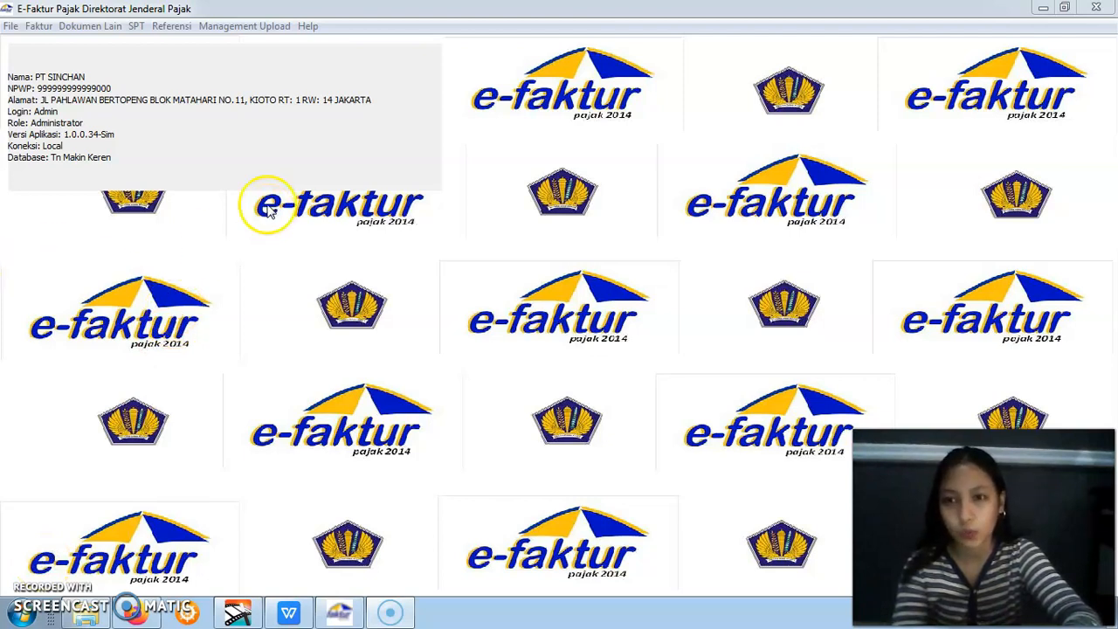
# Save the PKP profile with dashes for postal code and phone fields, the taxpayer as signatory, position Direktur, and book period 01 to 12
pyautogui.click(250, 29)
pyautogui.click(250, 31)
pyautogui.click(250, 32)
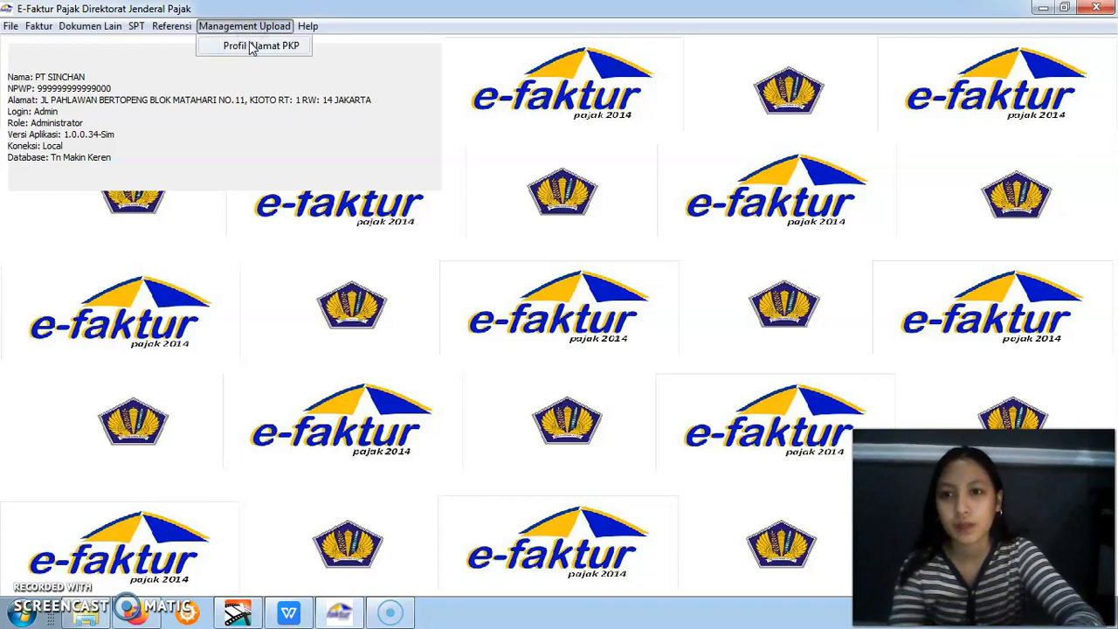
pyautogui.click(250, 46)
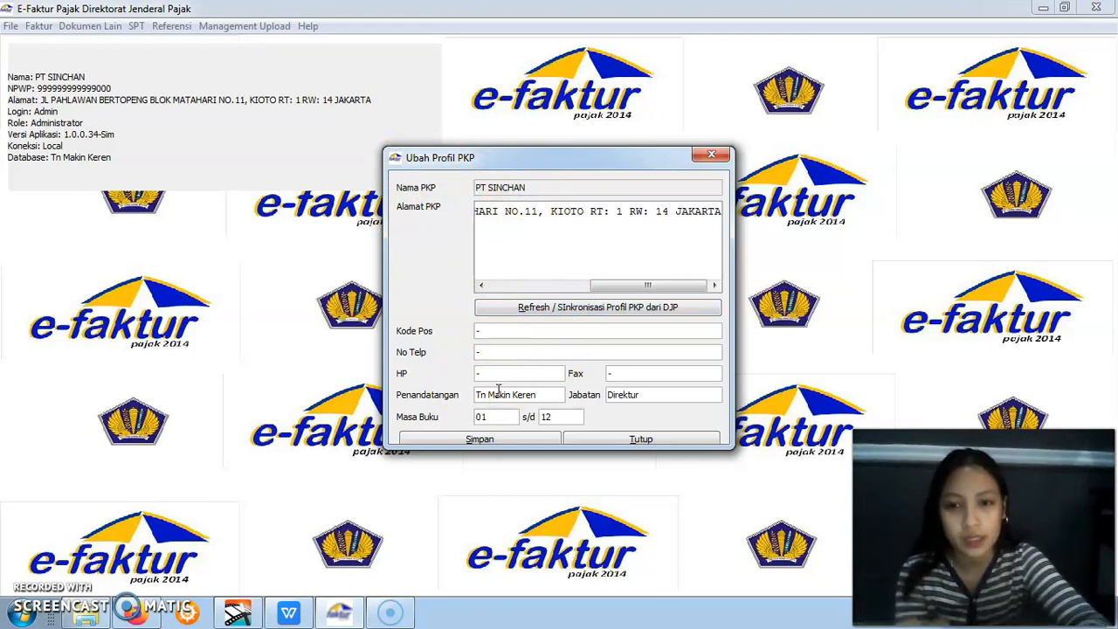
pyautogui.write('-')
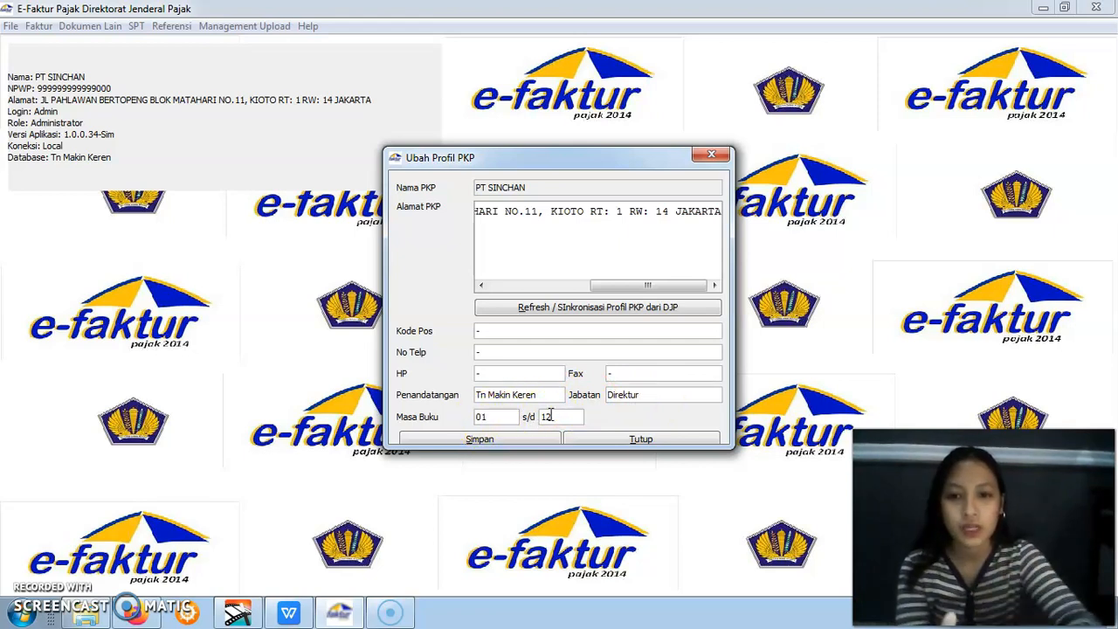
pyautogui.click(521, 438)
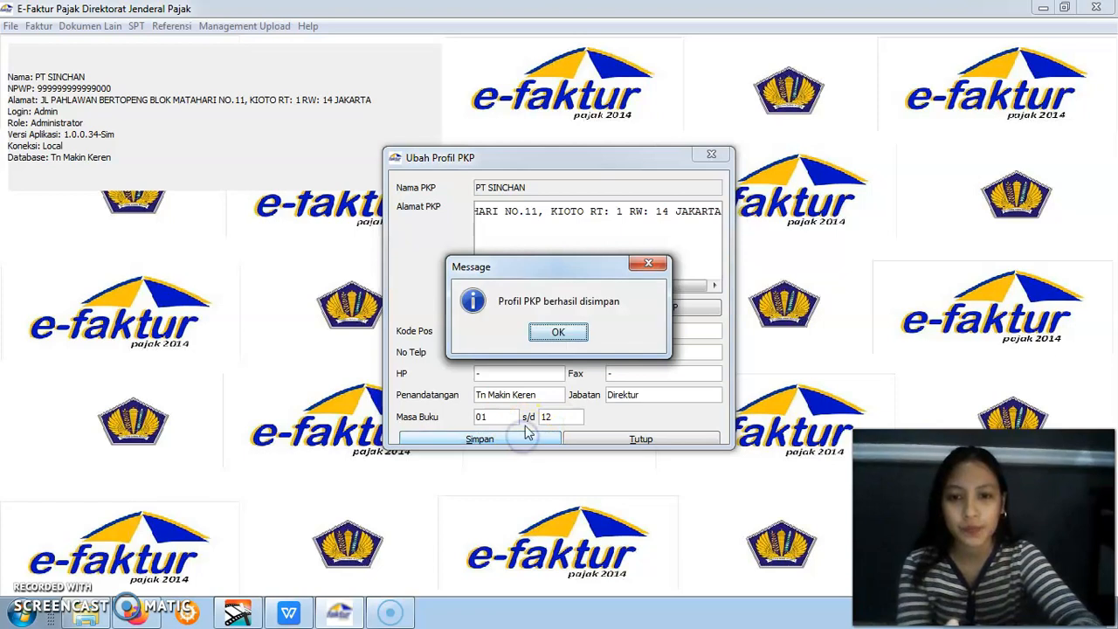
pyautogui.click(533, 333)
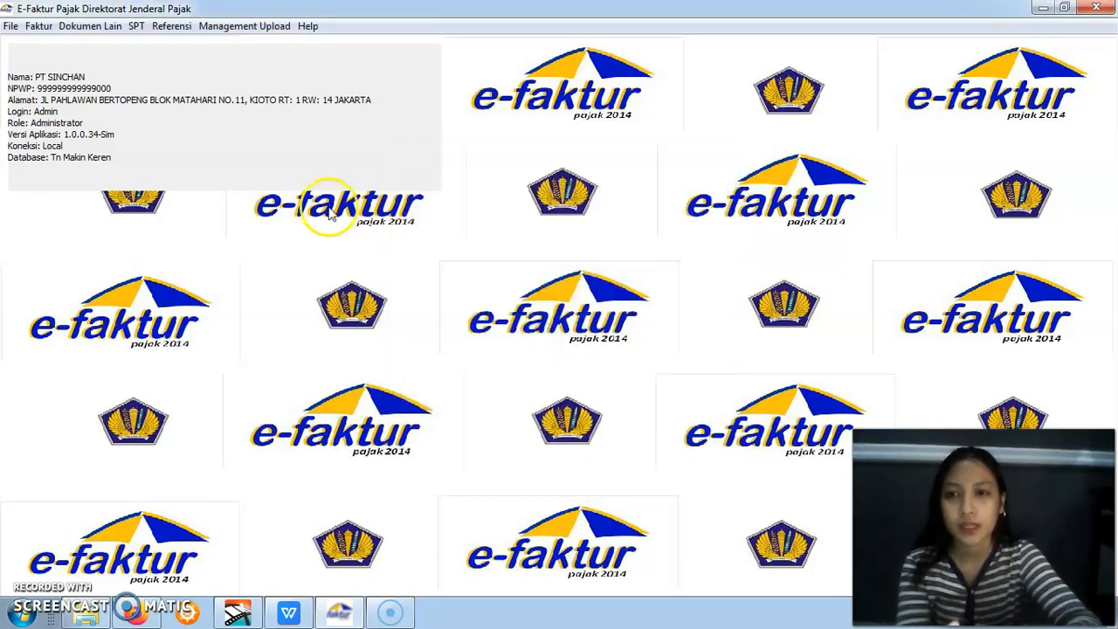
# Open the form for recording a new invoice number range and look up the last September 2019 serial number in the WPS Office assignment
pyautogui.click(170, 27)
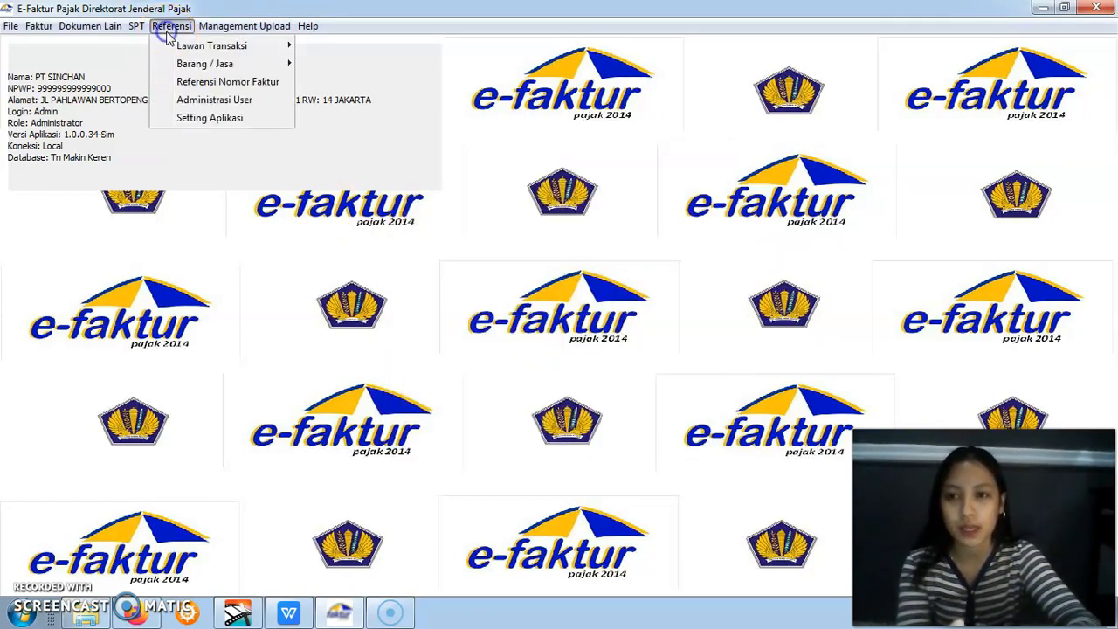
pyautogui.click(194, 82)
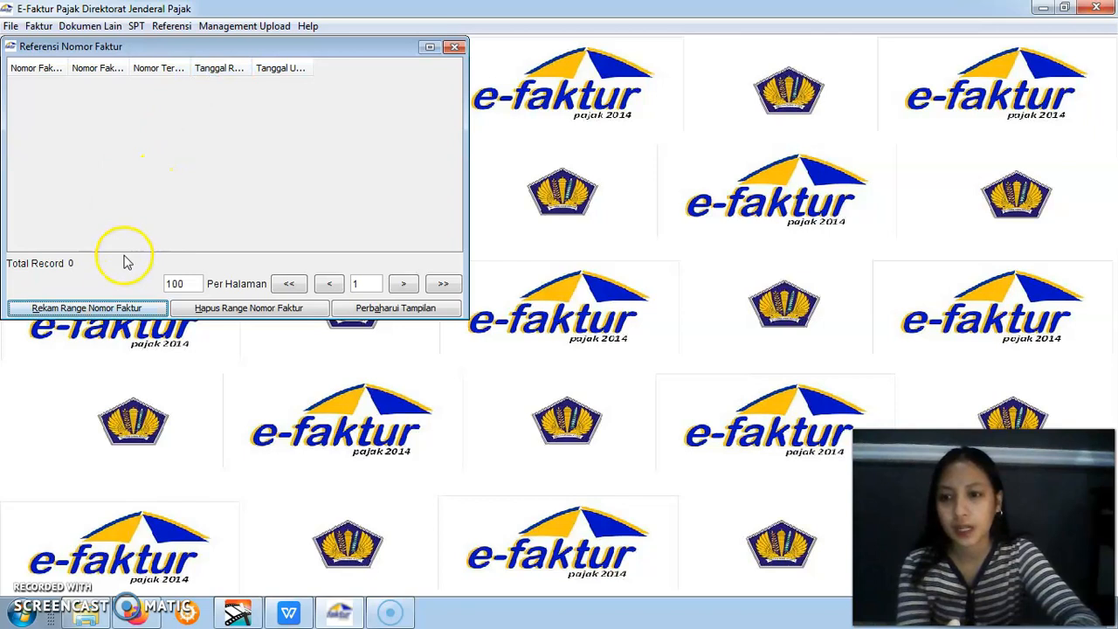
pyautogui.click(103, 310)
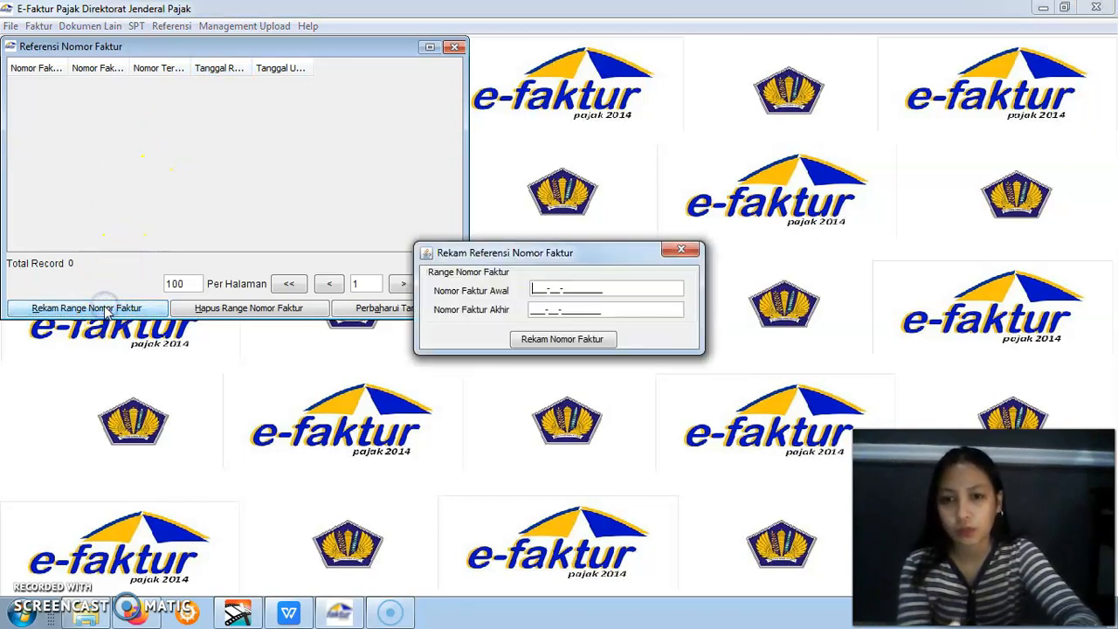
pyautogui.click(288, 612)
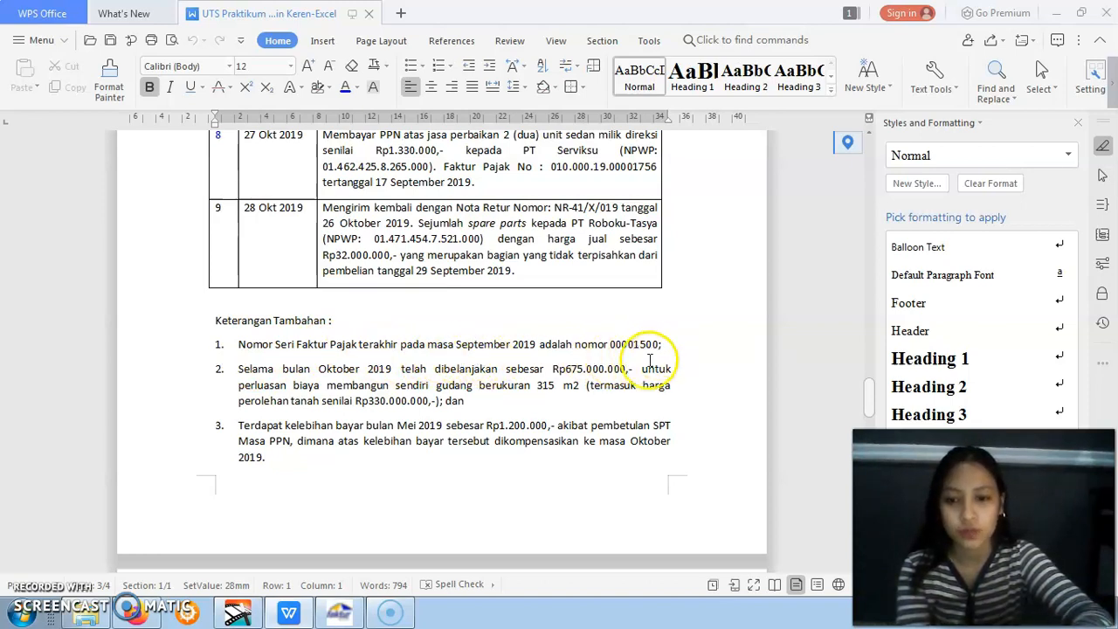
pyautogui.click(340, 614)
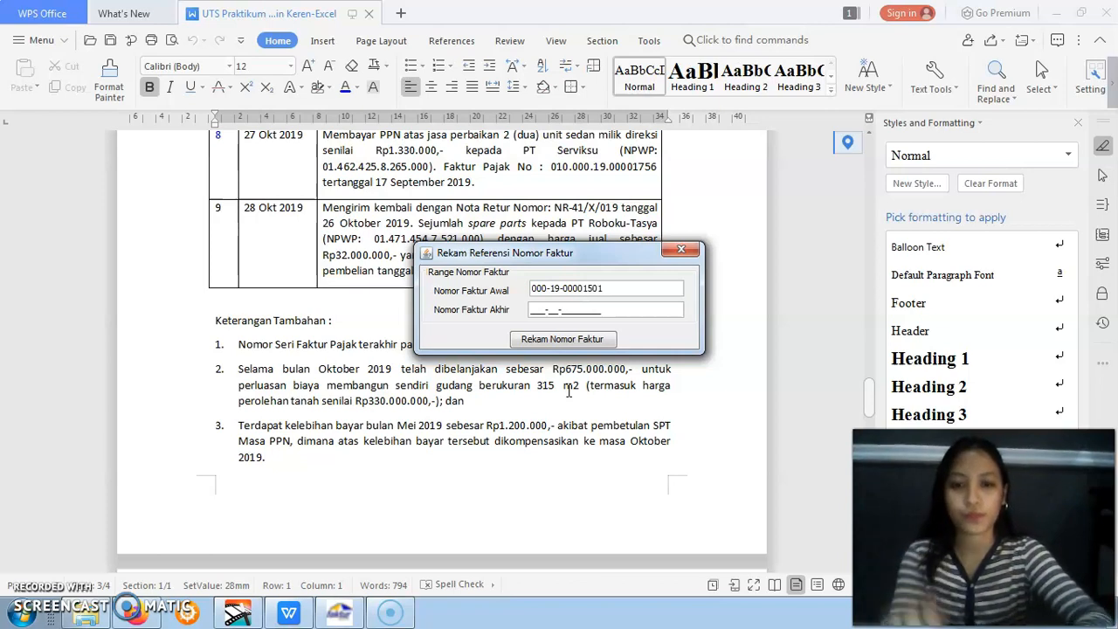
pyautogui.click(543, 310)
pyautogui.write('000-19-00001600')
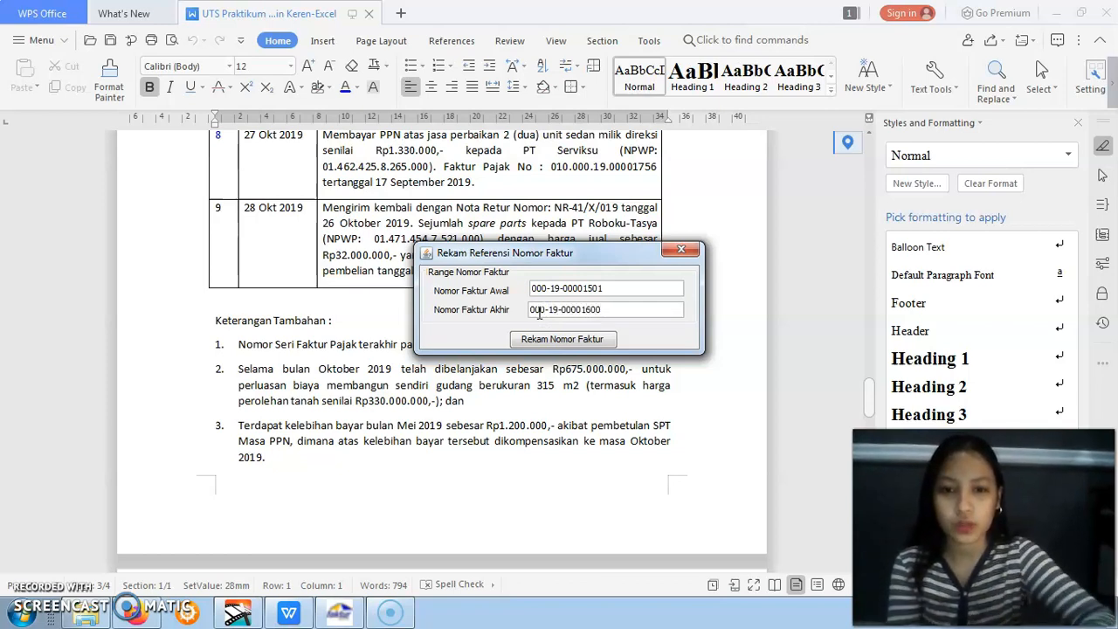
pyautogui.click(551, 339)
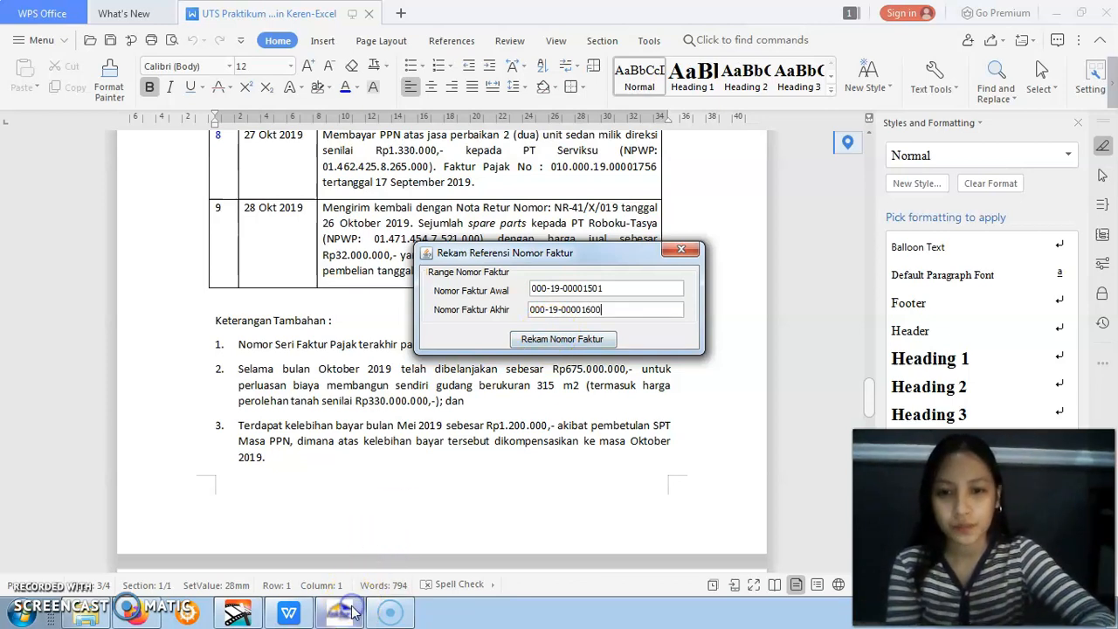
pyautogui.click(543, 345)
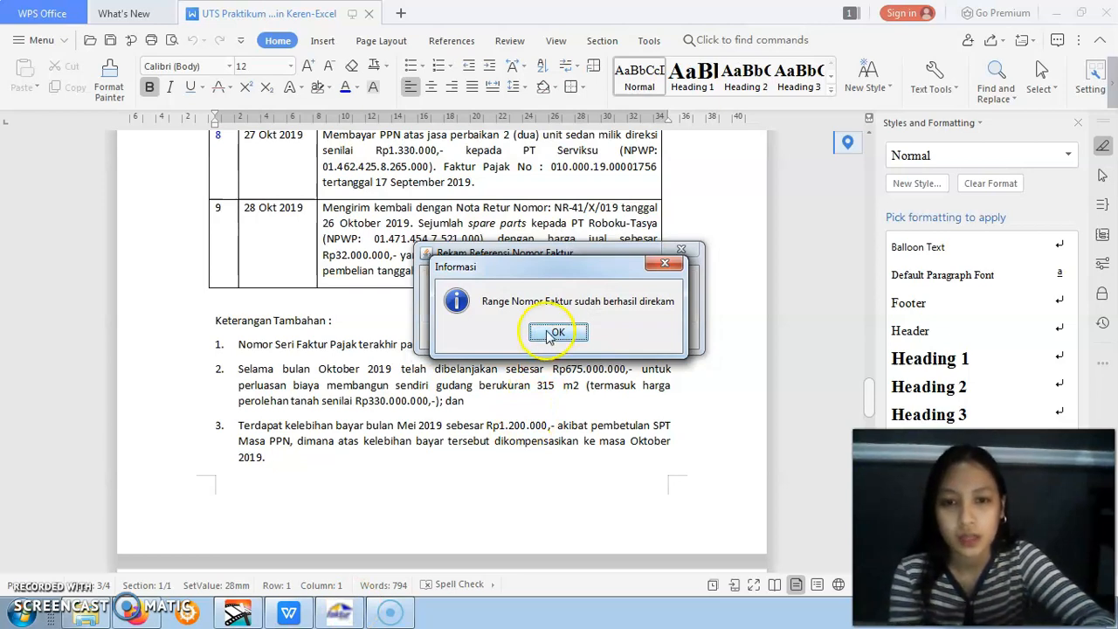
pyautogui.click(552, 333)
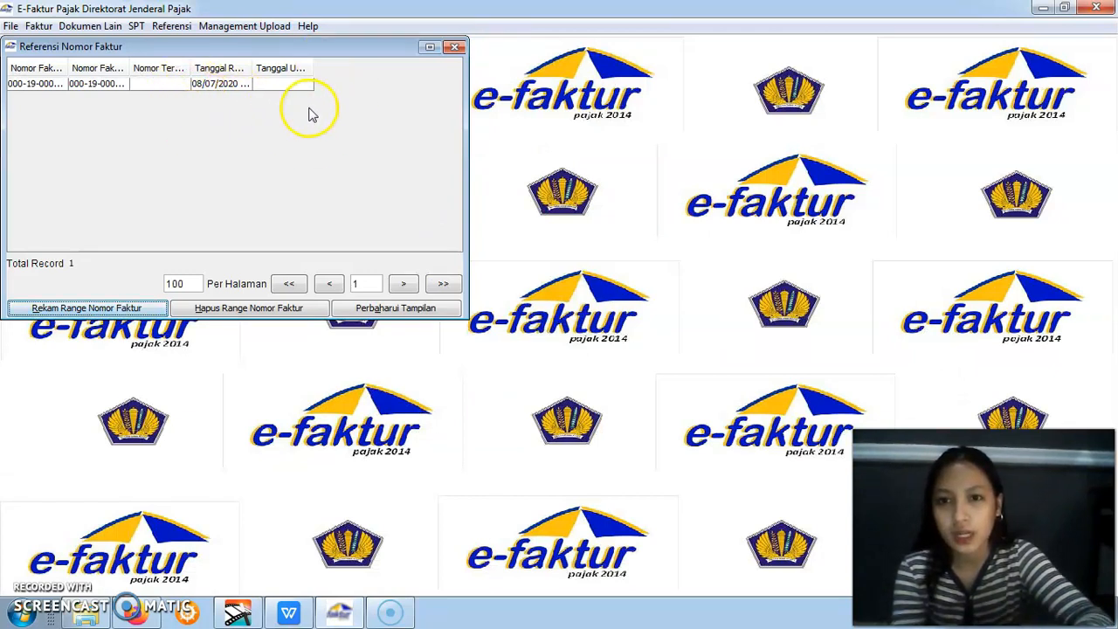
pyautogui.click(455, 48)
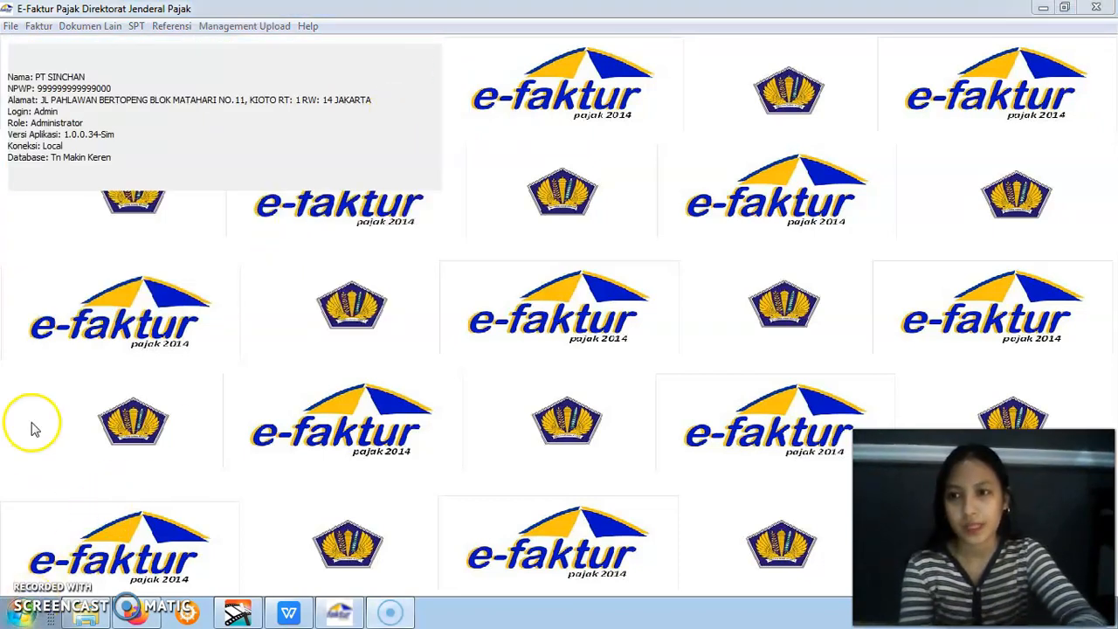
pyautogui.click(47, 31)
pyautogui.click(48, 33)
pyautogui.click(47, 32)
pyautogui.click(46, 32)
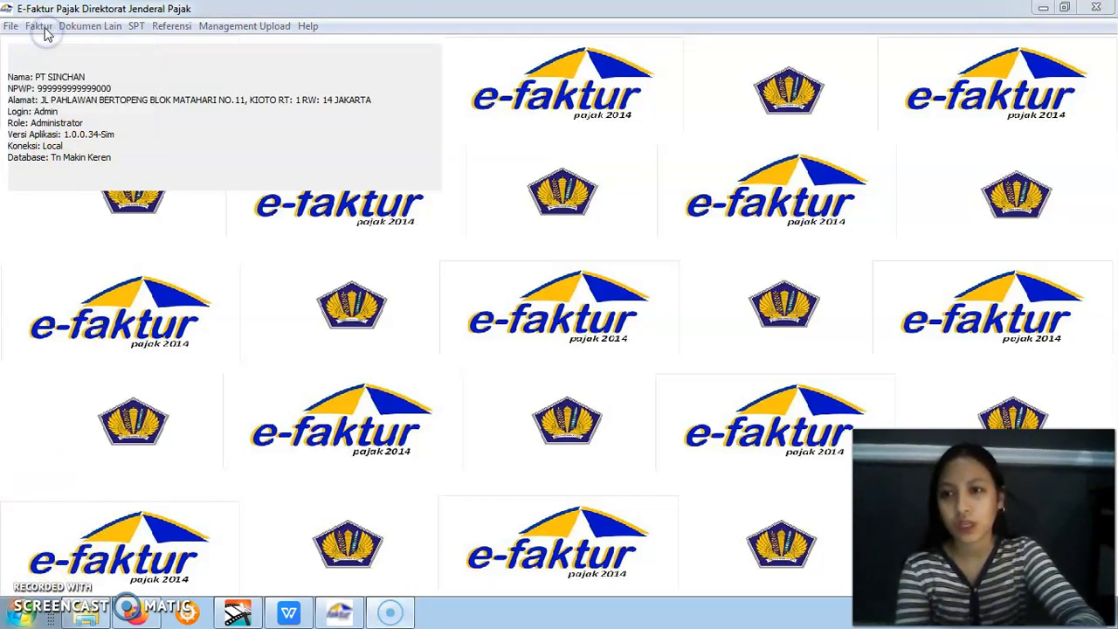
pyautogui.click(44, 31)
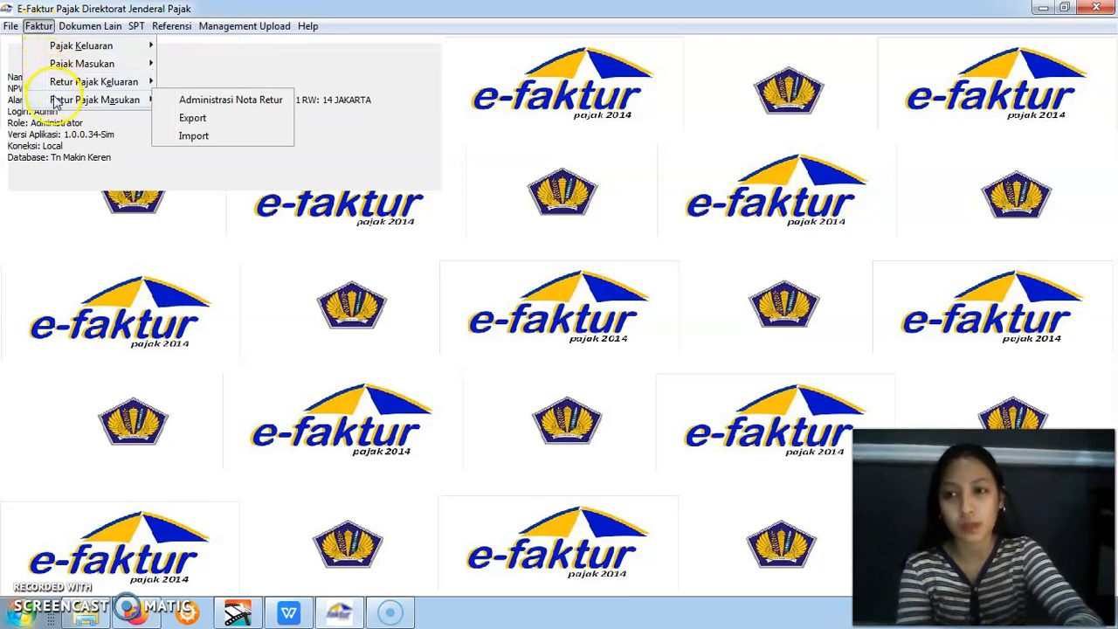
pyautogui.moveTo(41, 68)
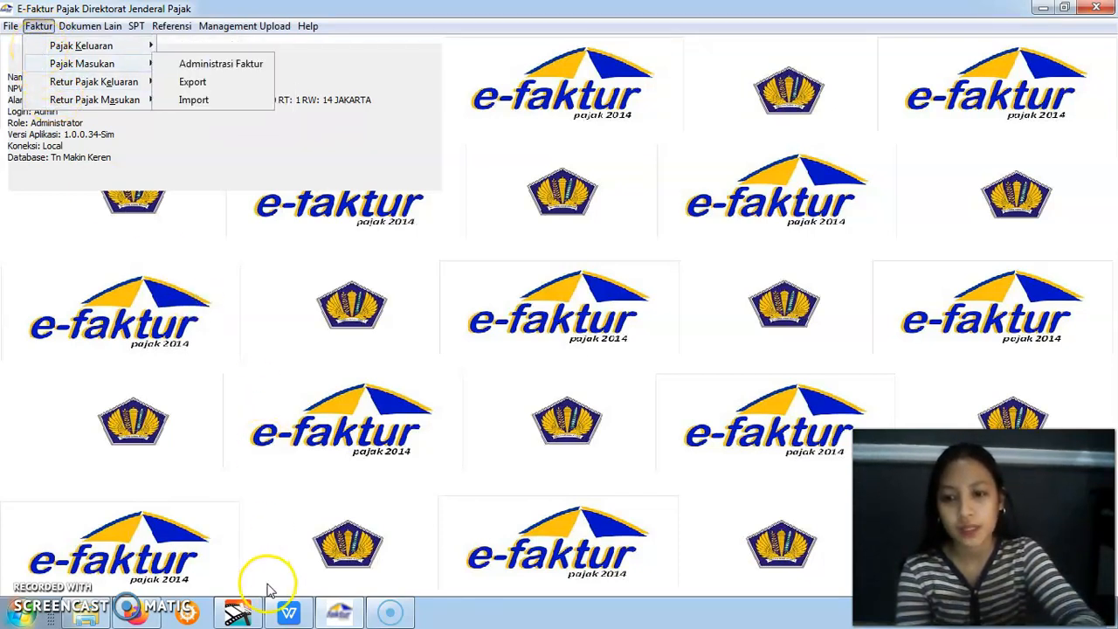
# Review the October 2019 sales transactions in the WPS Office assignment and open the Pajak Keluaran invoice list in e-Faktur
pyautogui.click(288, 611)
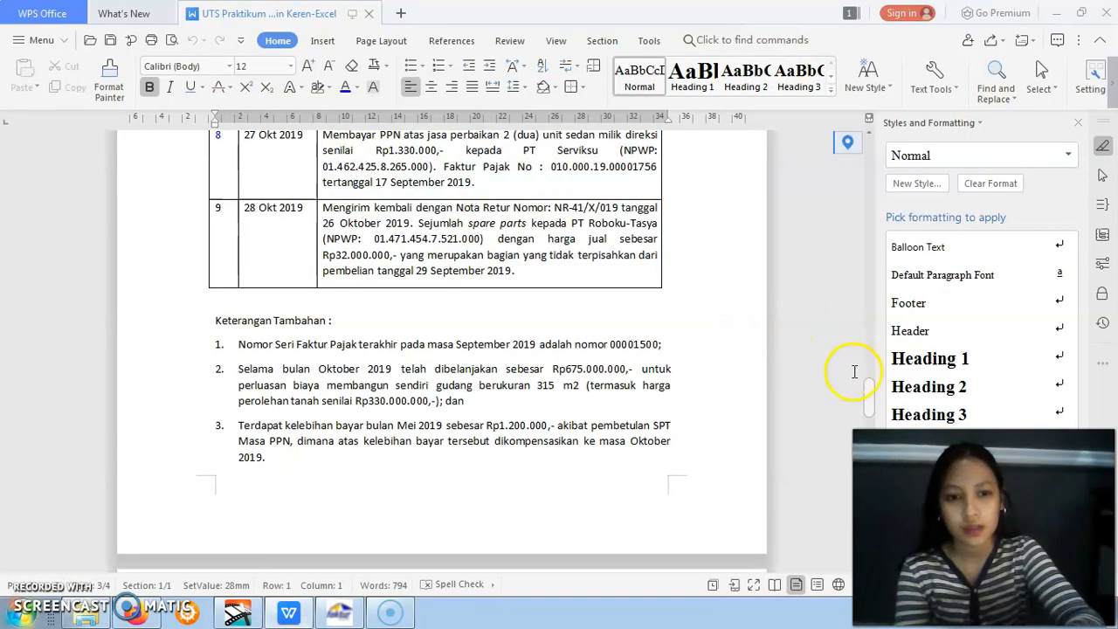
pyautogui.moveTo(867, 393); pyautogui.dragTo(869, 210)
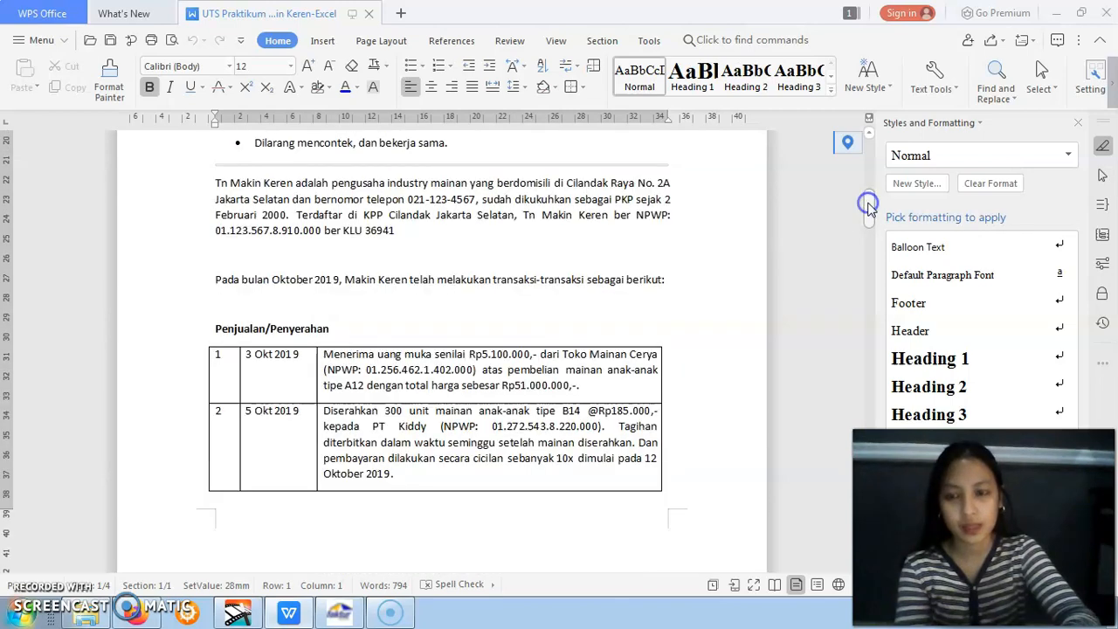
pyautogui.click(339, 612)
pyautogui.click(39, 26)
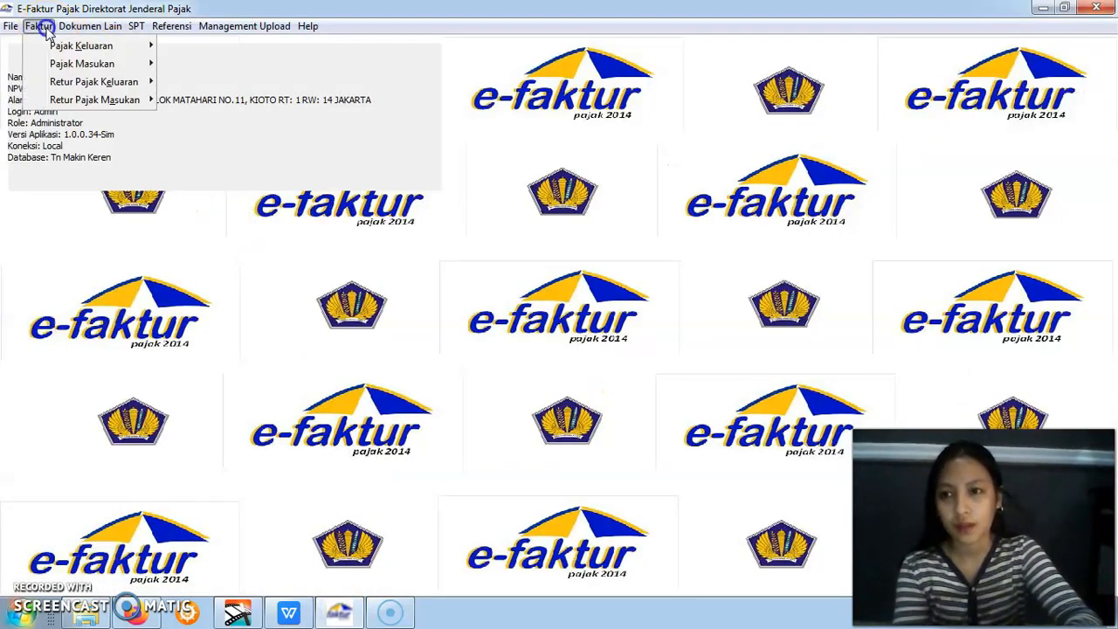
pyautogui.moveTo(55, 48)
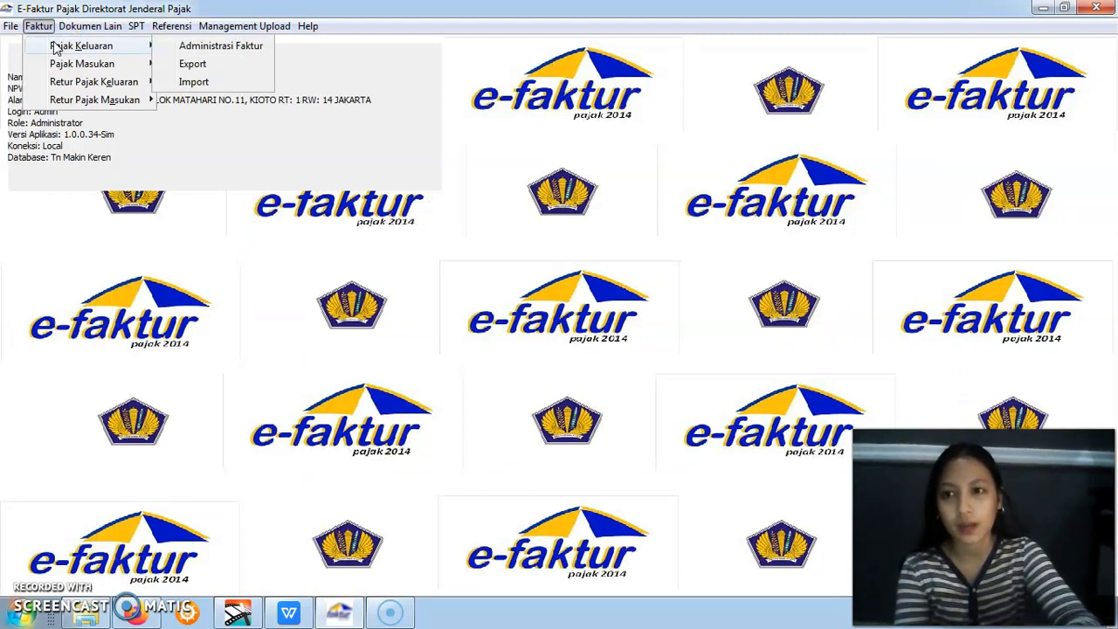
pyautogui.click(174, 48)
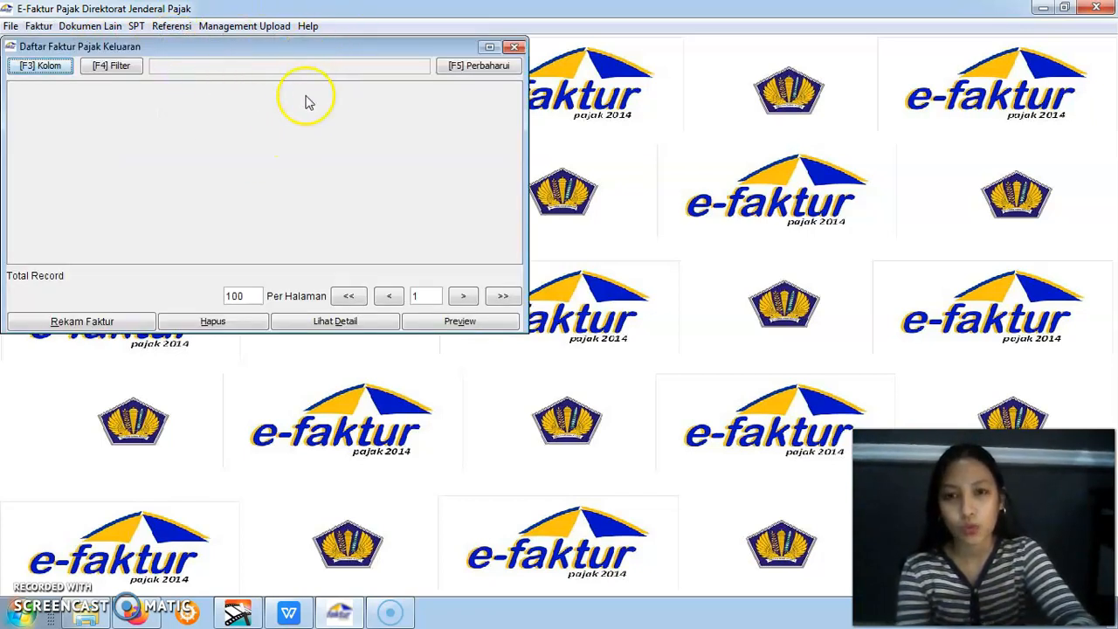
# Check the 3 Okt 2019 sales transaction in the WPS Office assignment and start a new output tax invoice in e-Faktur
pyautogui.click(288, 611)
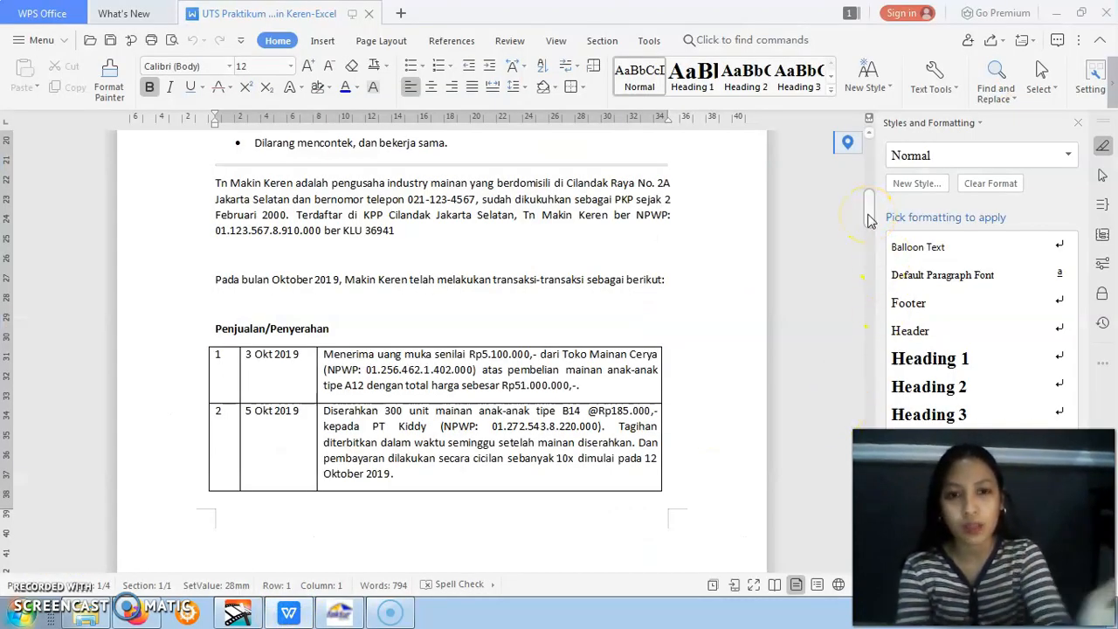
pyautogui.moveTo(869, 221); pyautogui.dragTo(869, 232)
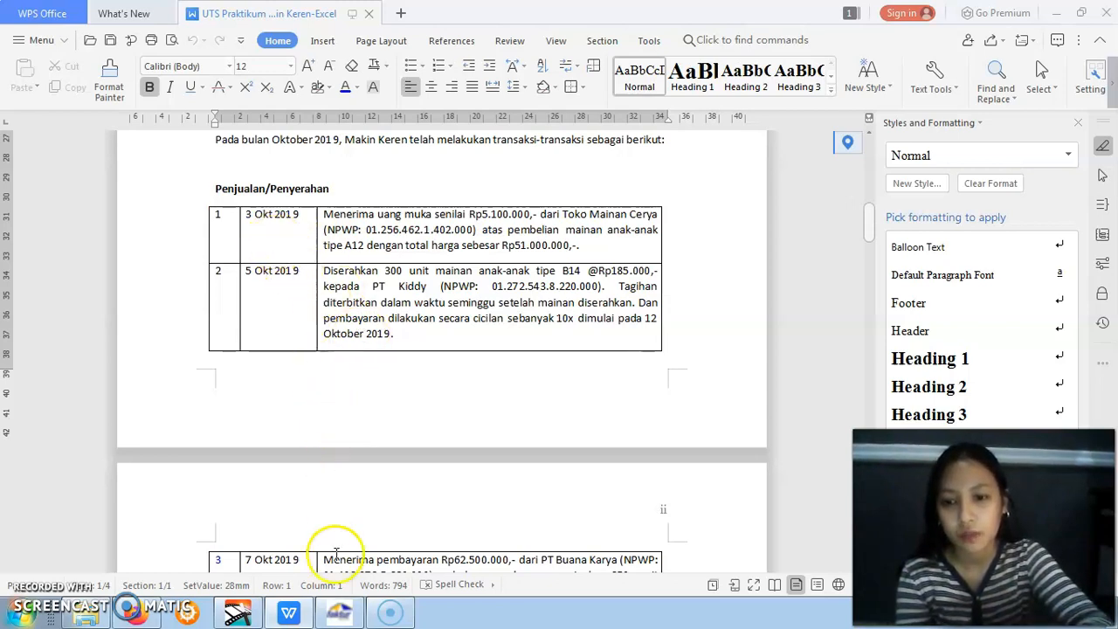
pyautogui.click(340, 614)
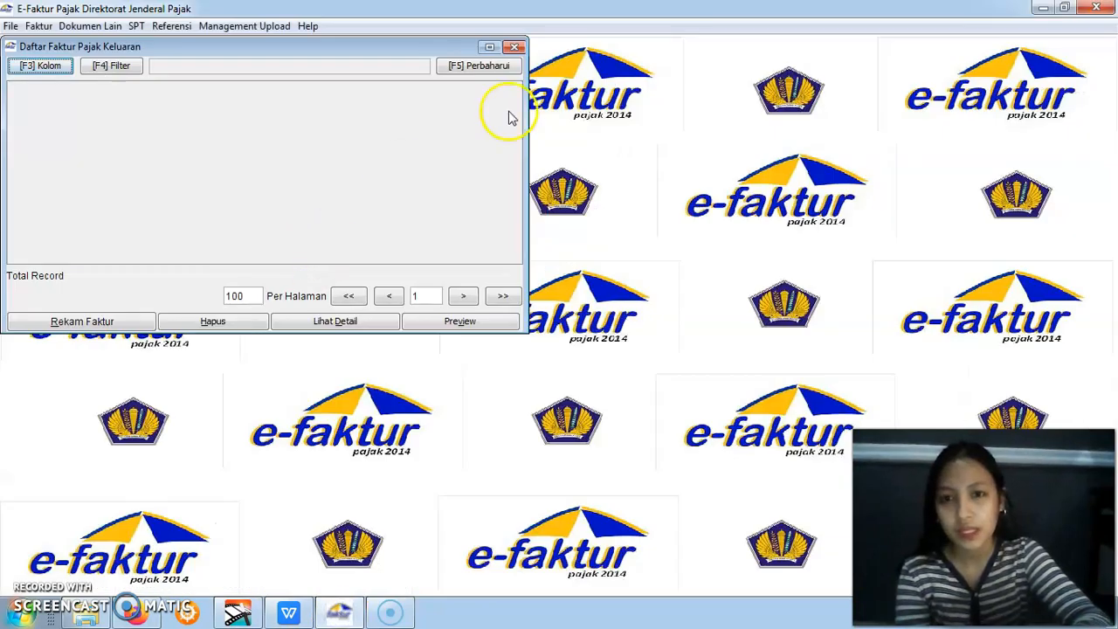
pyautogui.click(116, 322)
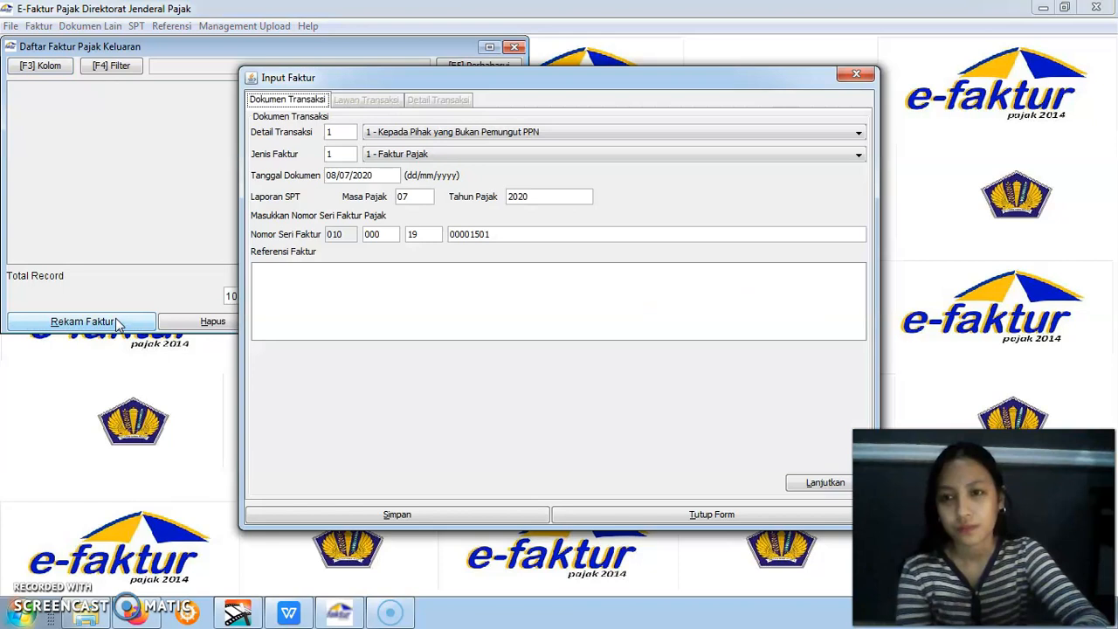
pyautogui.moveTo(485, 80); pyautogui.dragTo(471, 92)
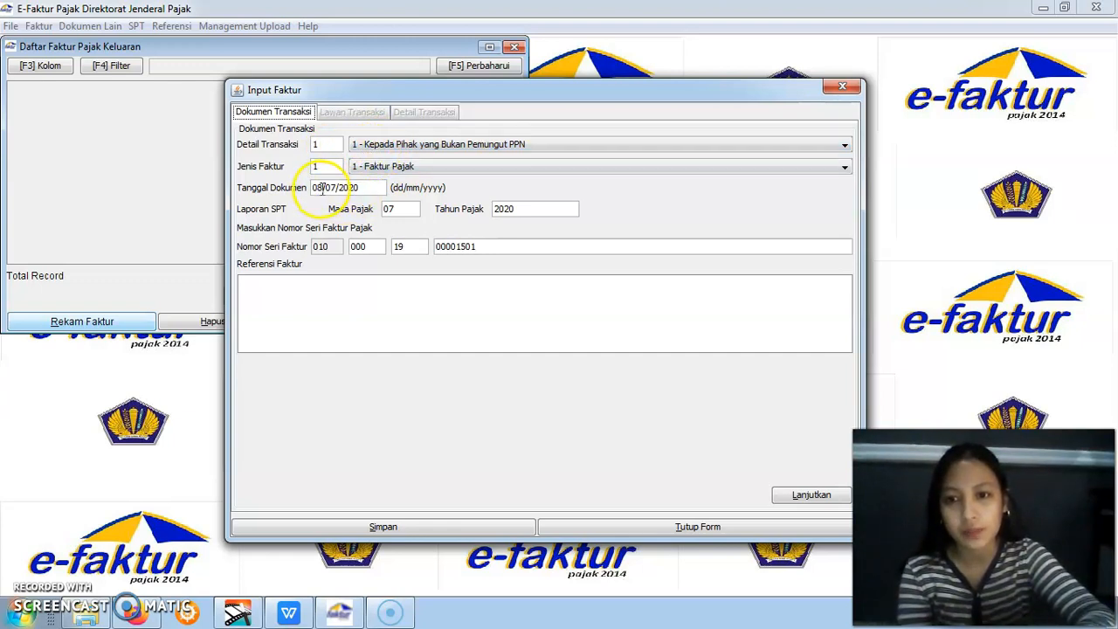
# Set the invoice's document date to 03/10/2019 and proceed to the Lawan Transaksi details
pyautogui.moveTo(320, 187); pyautogui.dragTo(379, 189)
pyautogui.write('0')
pyautogui.write('3/10/20')
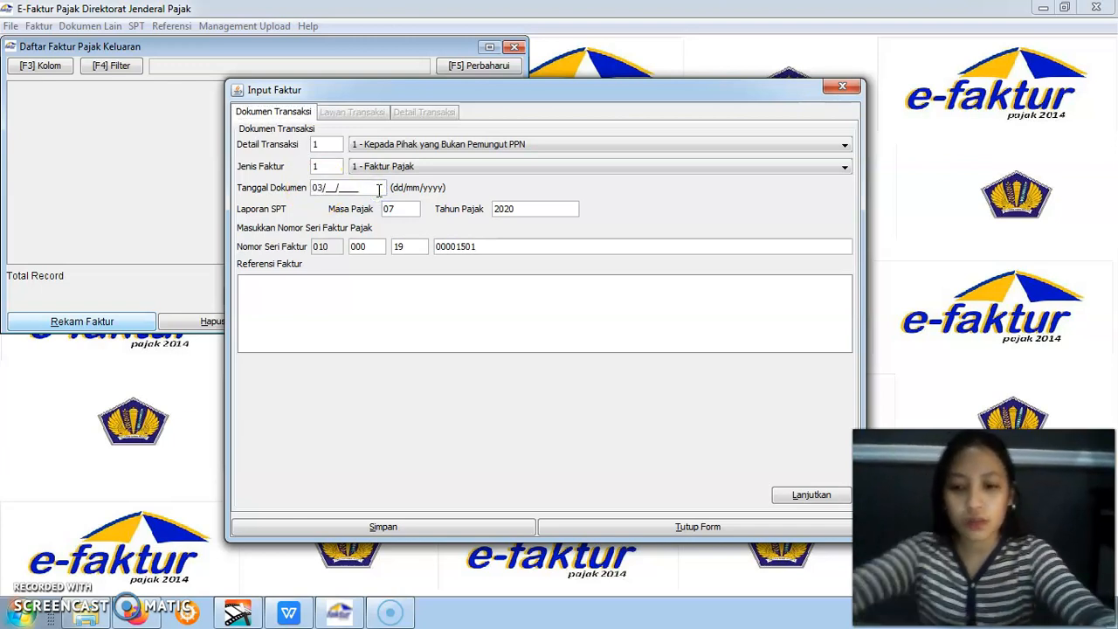
pyautogui.write('1')
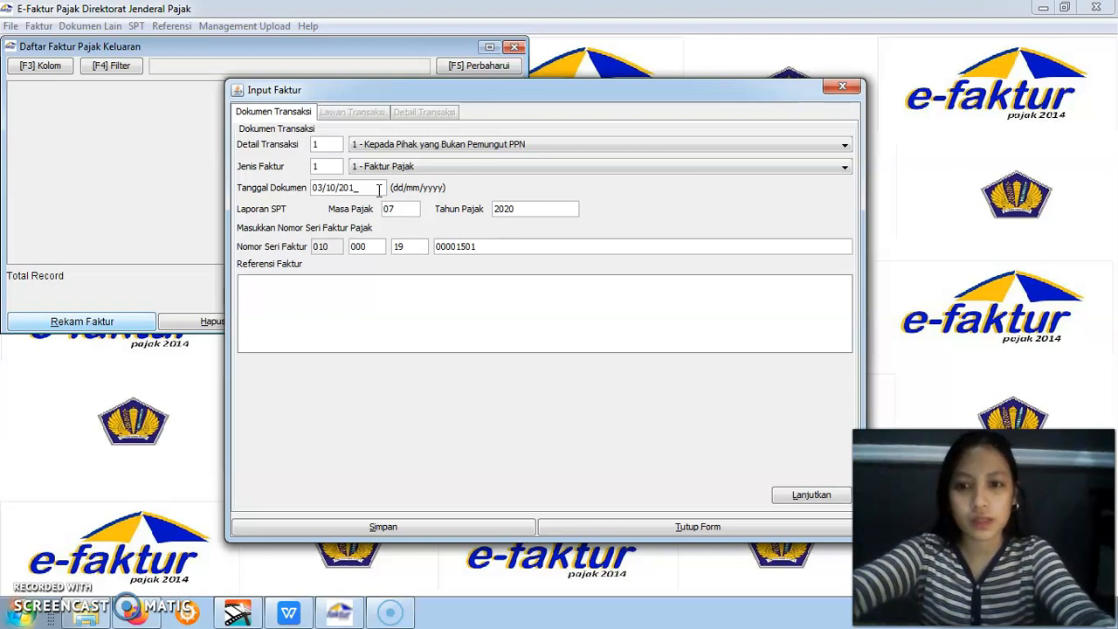
pyautogui.write('9')
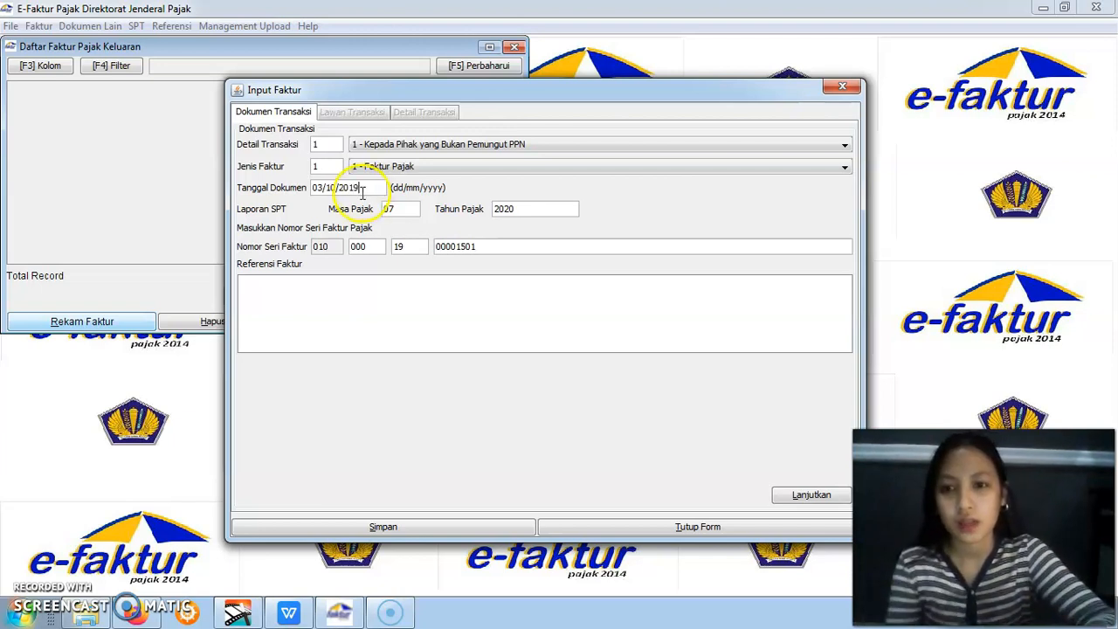
pyautogui.click(437, 248)
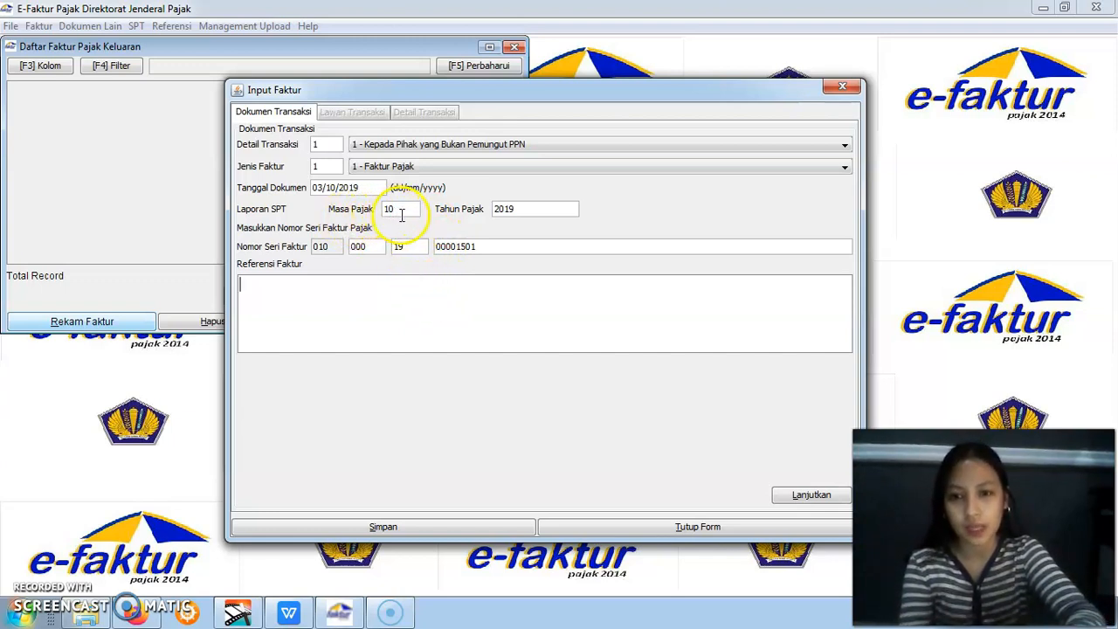
pyautogui.click(437, 286)
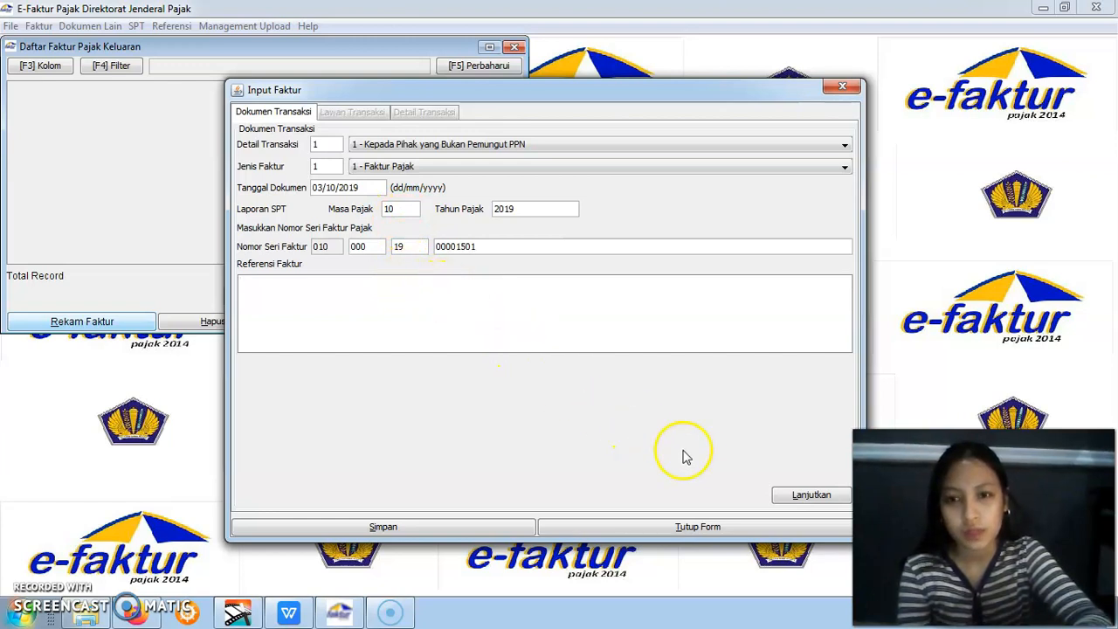
pyautogui.click(786, 502)
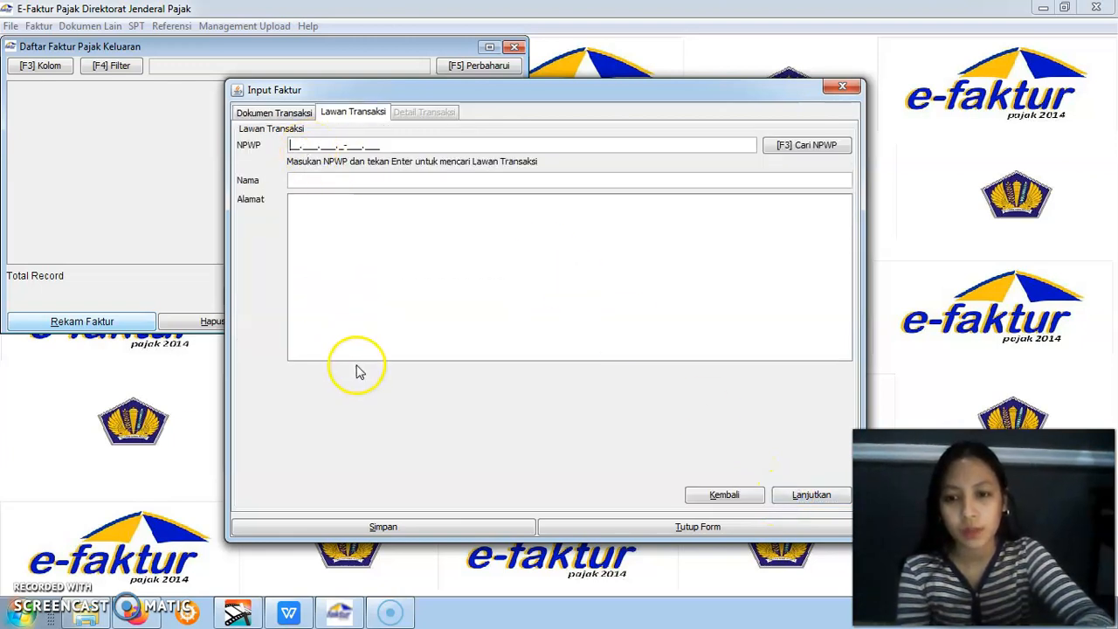
# Find Toko Mainan Cerya's NPWP in the WPS Office assignment and enter it as the counterparty NPWP in e-Faktur
pyautogui.click(289, 614)
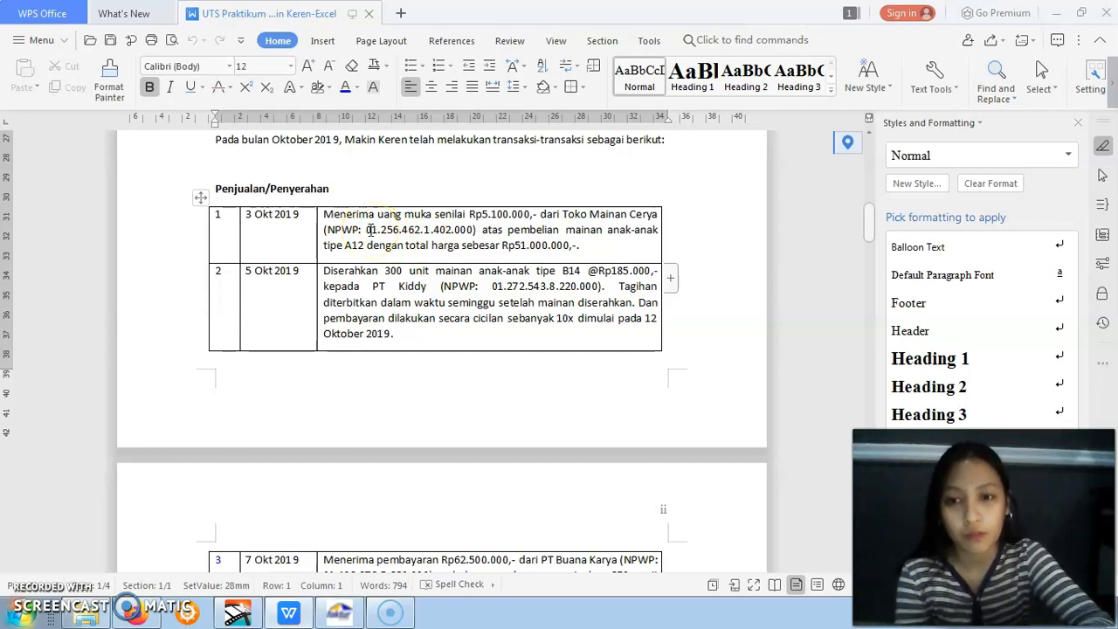
pyautogui.moveTo(368, 229); pyautogui.dragTo(472, 230)
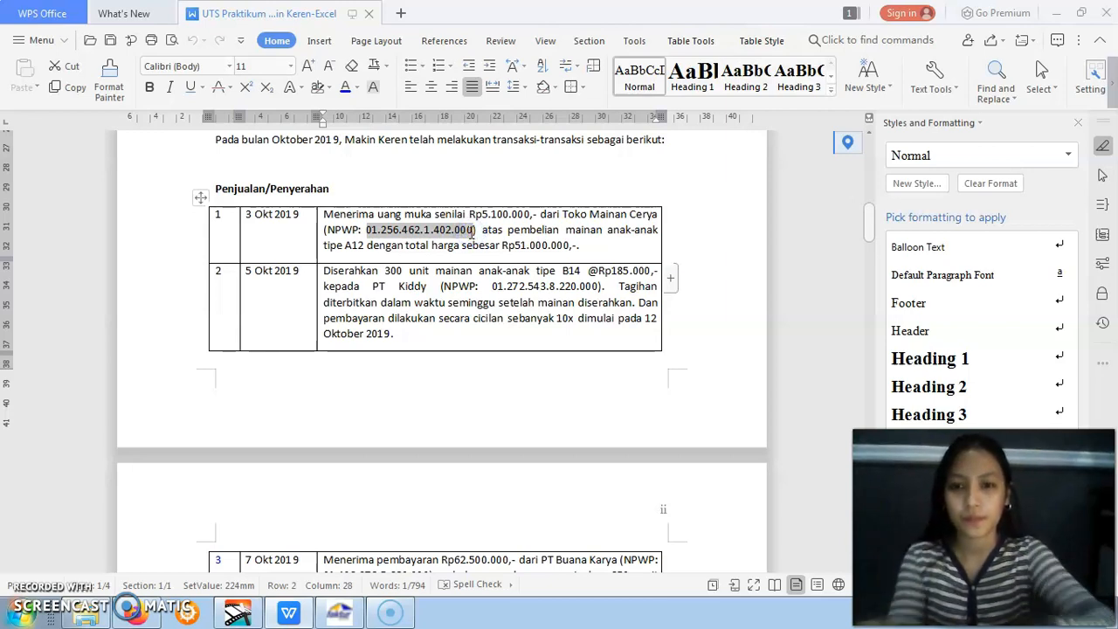
pyautogui.click(338, 613)
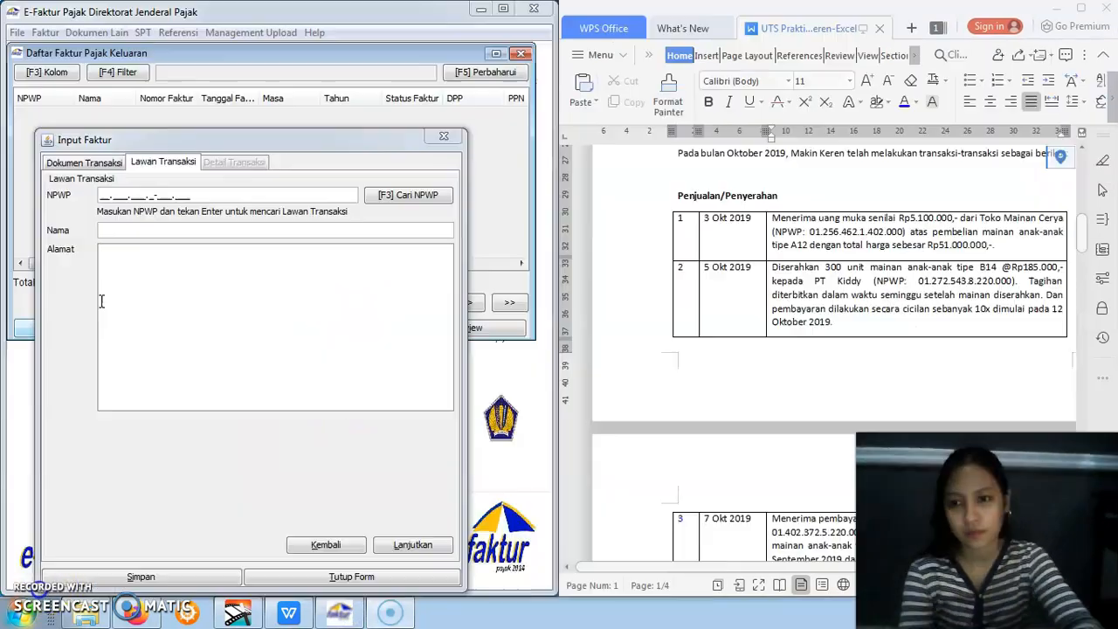
pyautogui.click(100, 195)
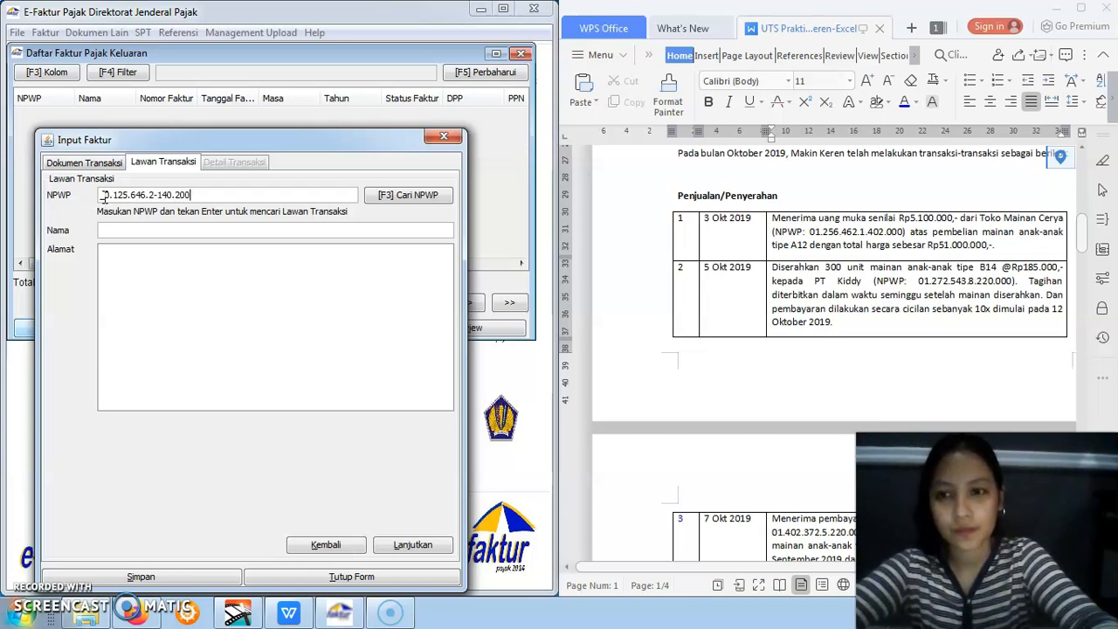
pyautogui.click(105, 196)
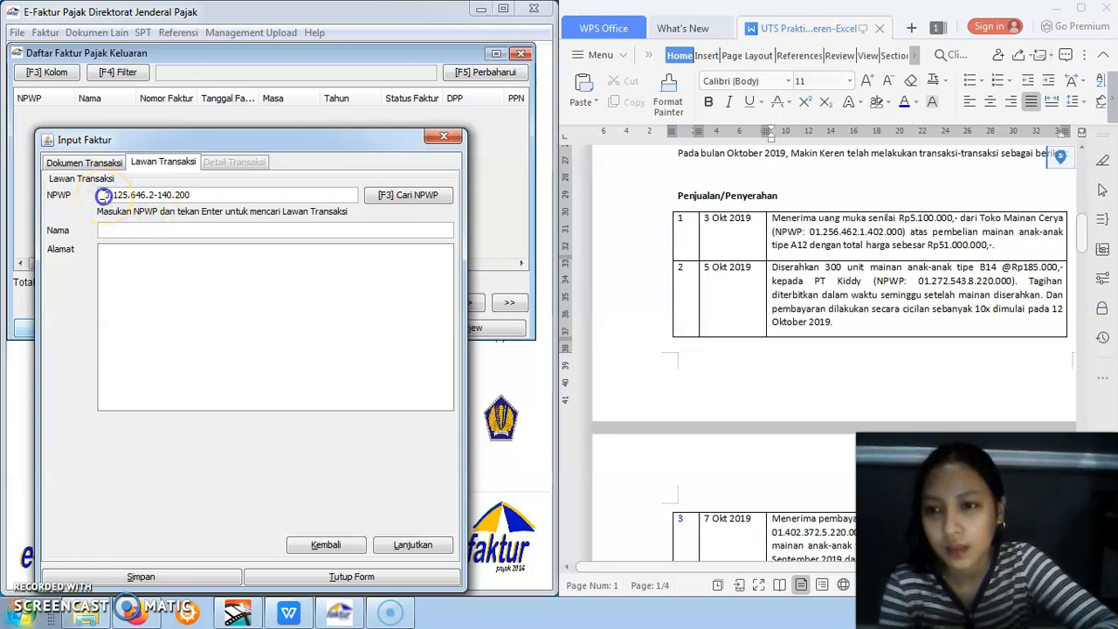
pyautogui.moveTo(105, 195); pyautogui.dragTo(205, 196)
pyautogui.press('BackSpace')
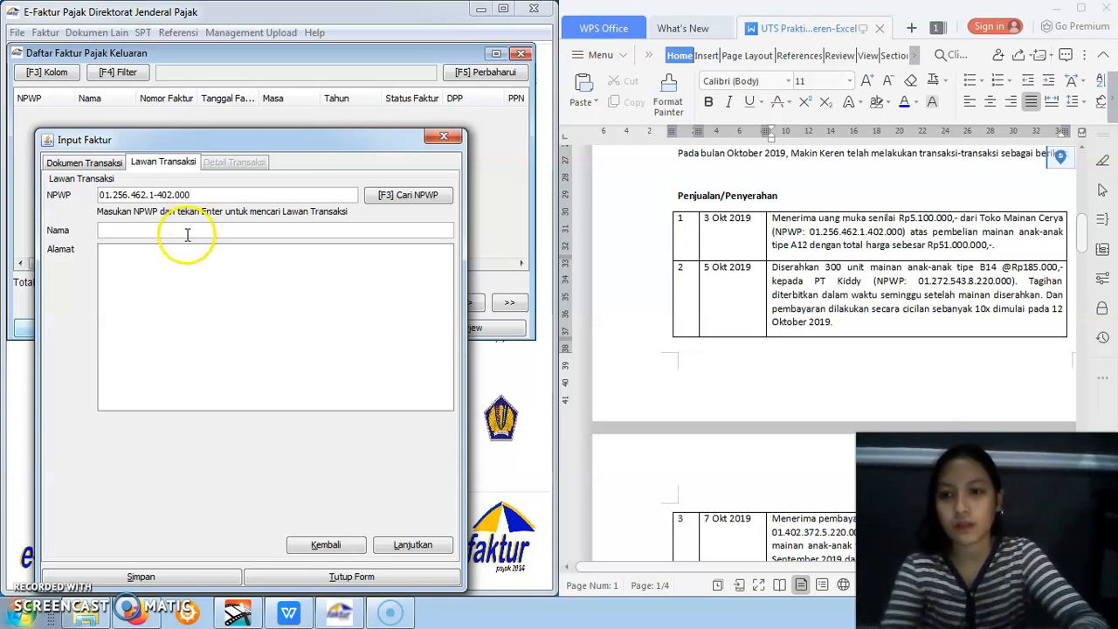
# Enter "Toko mainan cerya" as the counterparty name and "-" as its address, and proceed to the transaction details
pyautogui.click(184, 229)
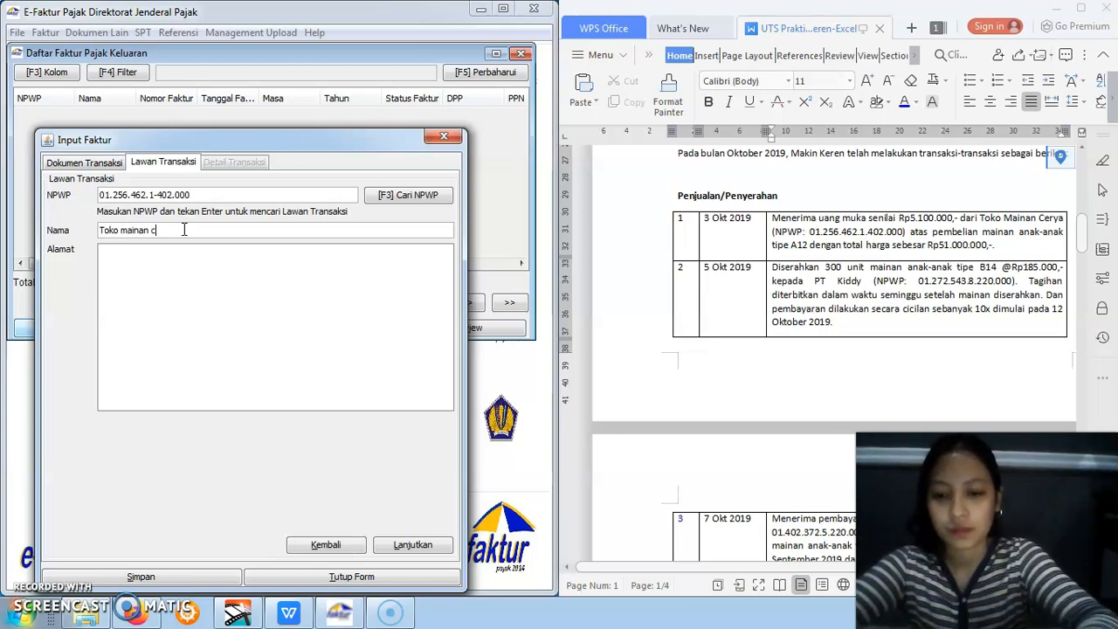
pyautogui.click(154, 259)
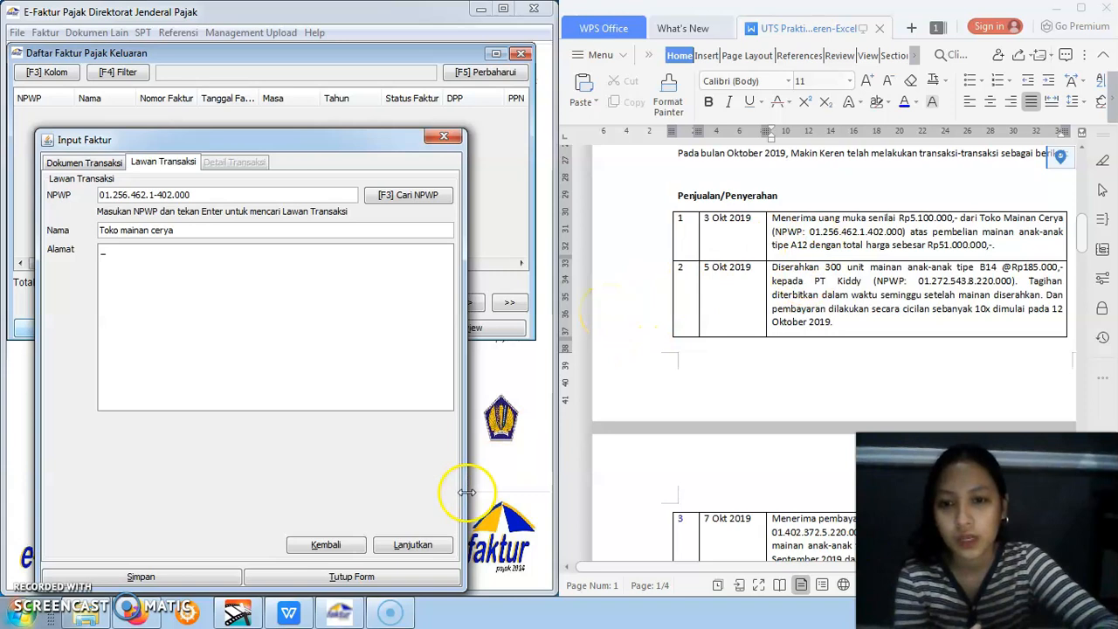
pyautogui.click(434, 547)
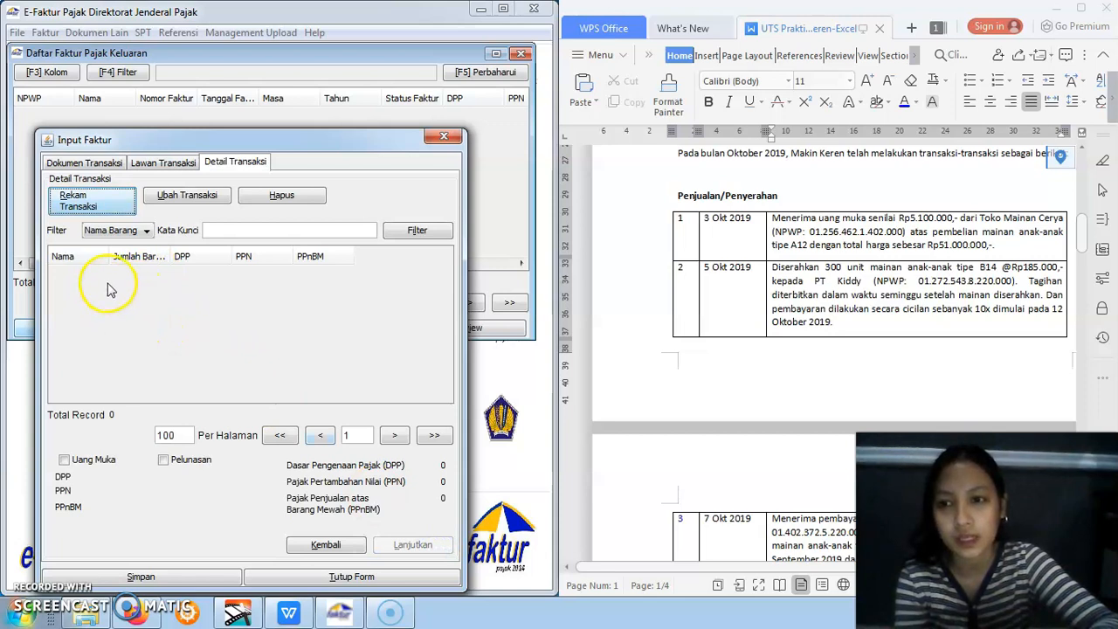
# Start recording a transaction detail for the invoice with item code 1 and the name Mainan
pyautogui.click(79, 201)
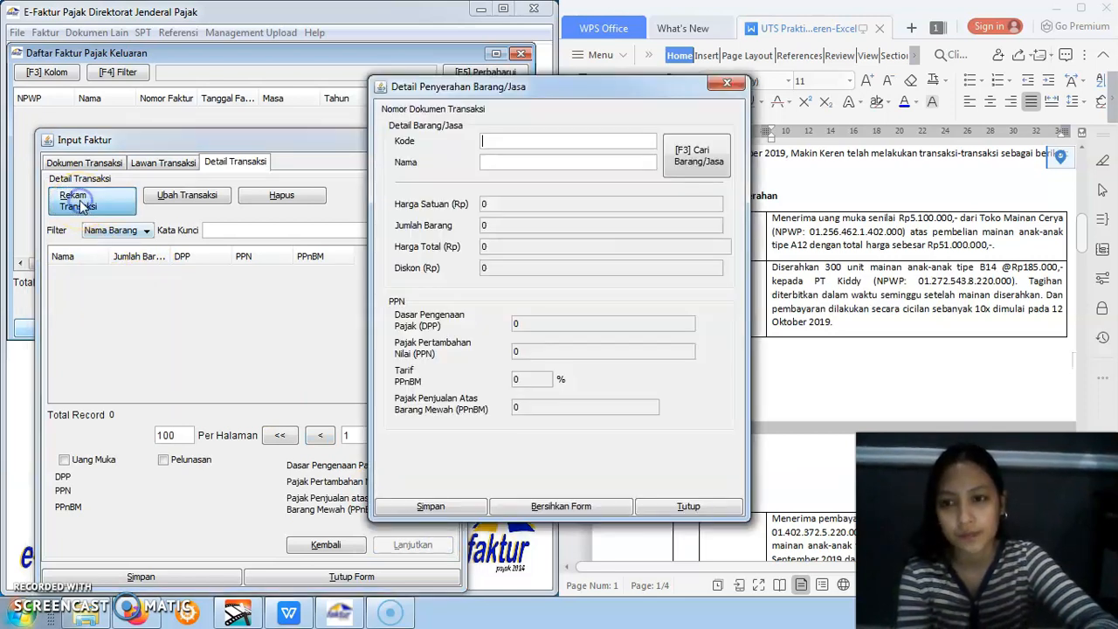
pyautogui.moveTo(551, 92); pyautogui.dragTo(296, 198)
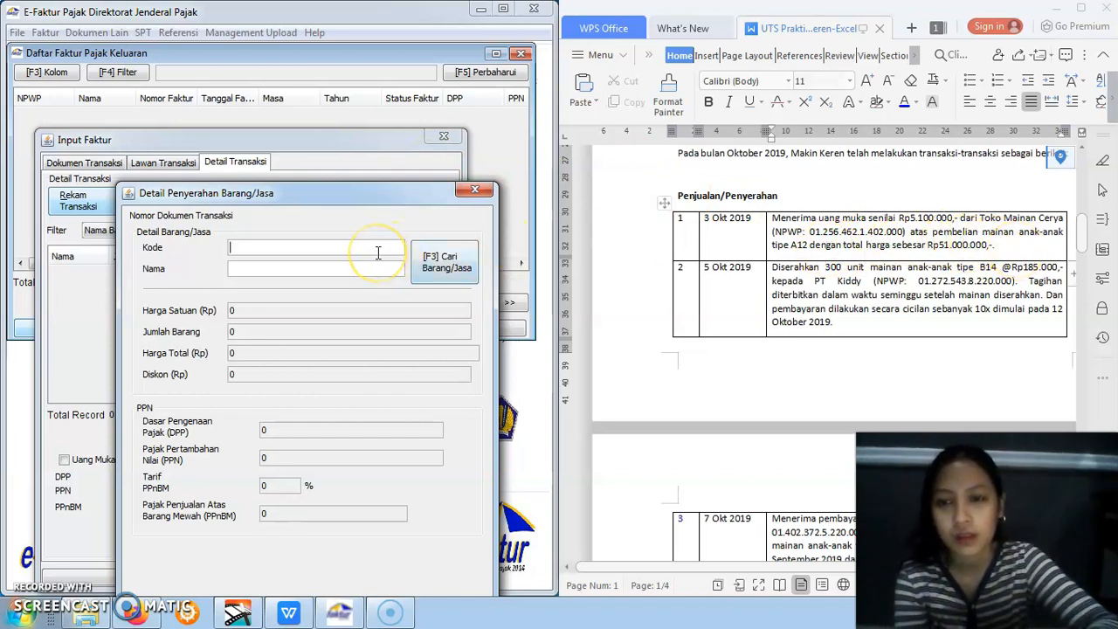
pyautogui.write('1')
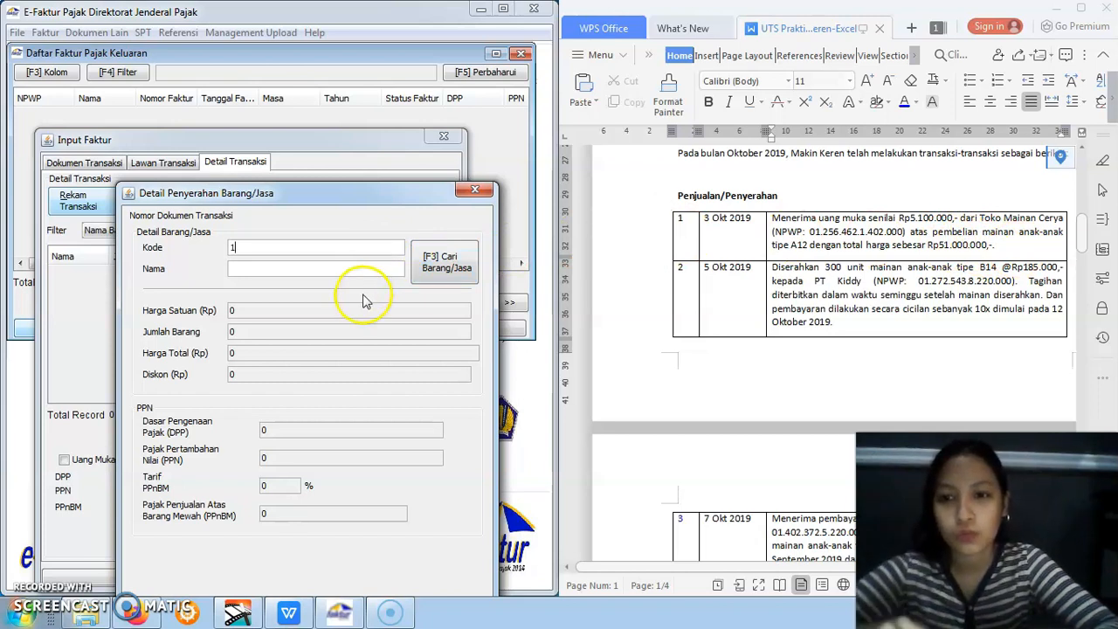
pyautogui.click(361, 268)
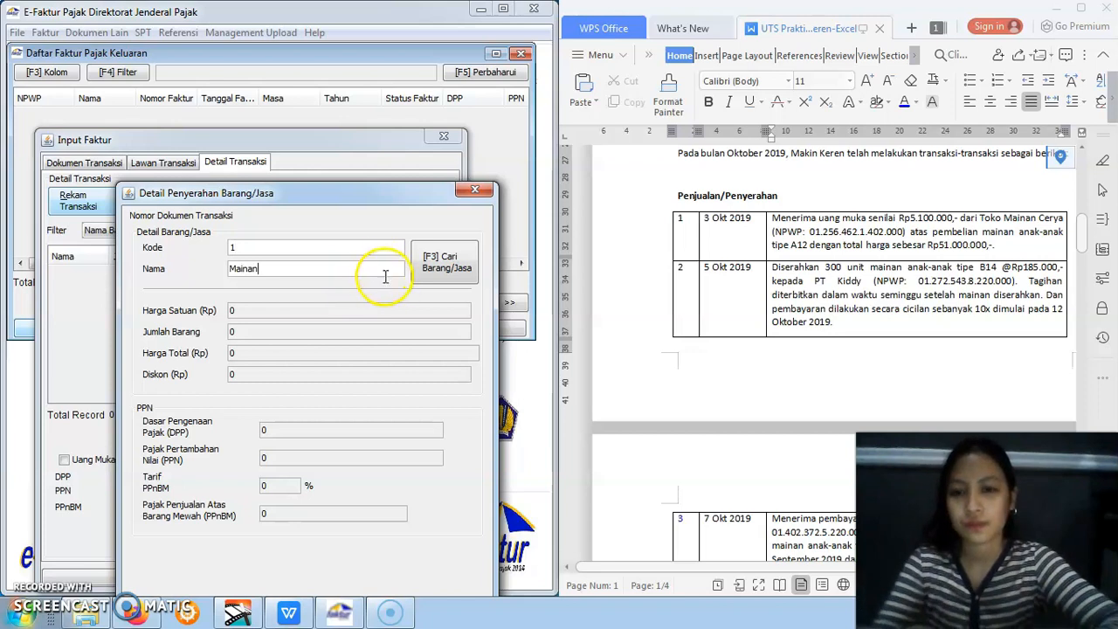
# Look up the item Mainan and register it as a new Barang/Jasa with a selling price of 10
pyautogui.click(428, 273)
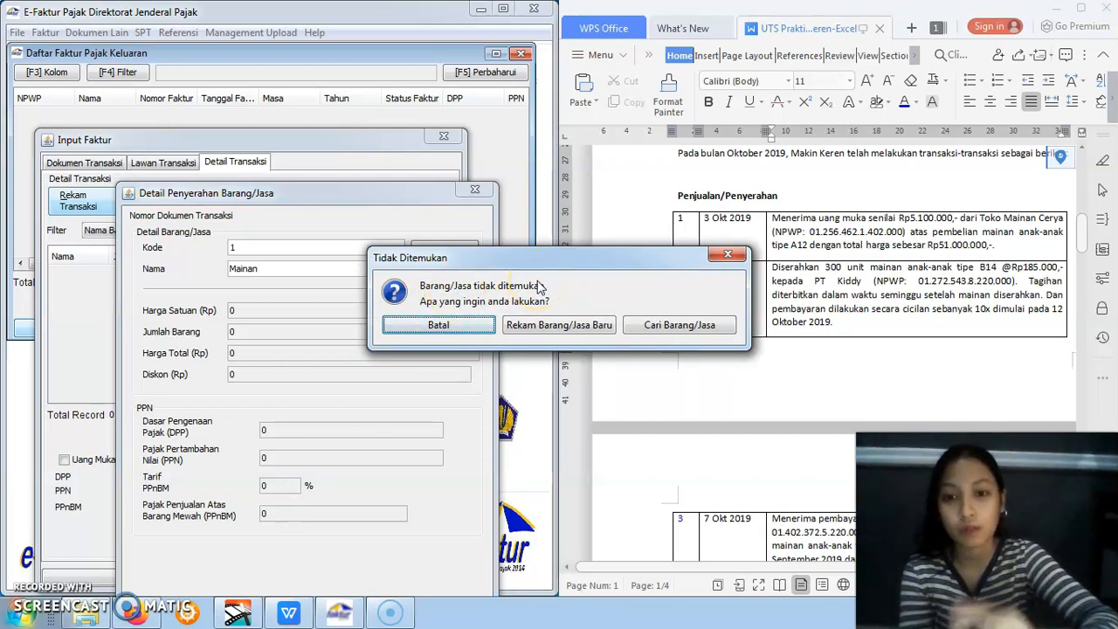
pyautogui.click(524, 330)
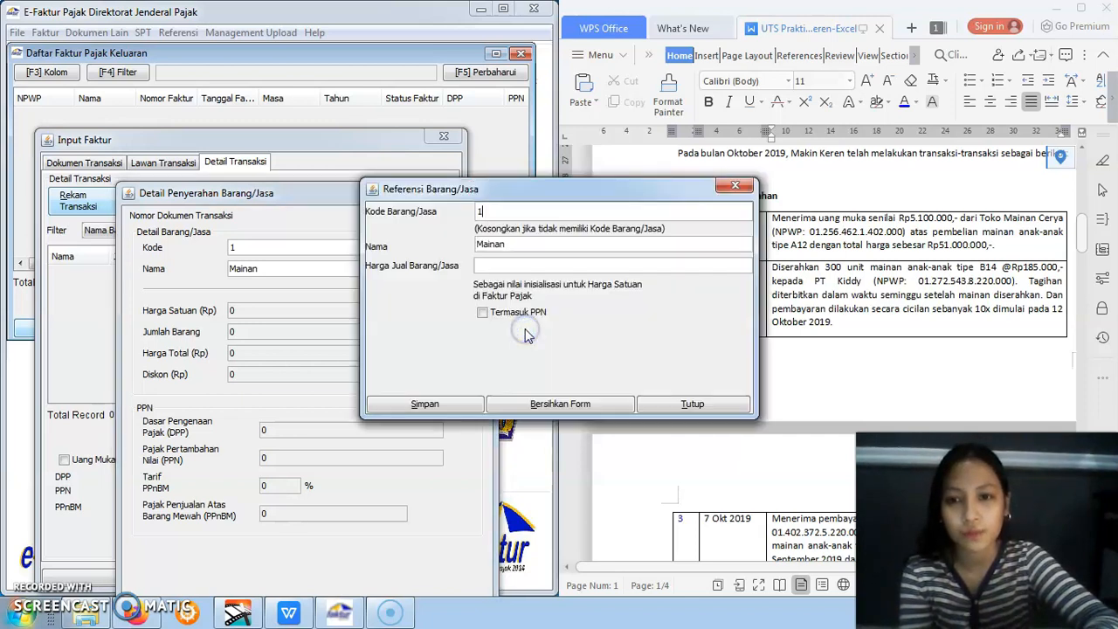
pyautogui.click(504, 262)
pyautogui.write('10')
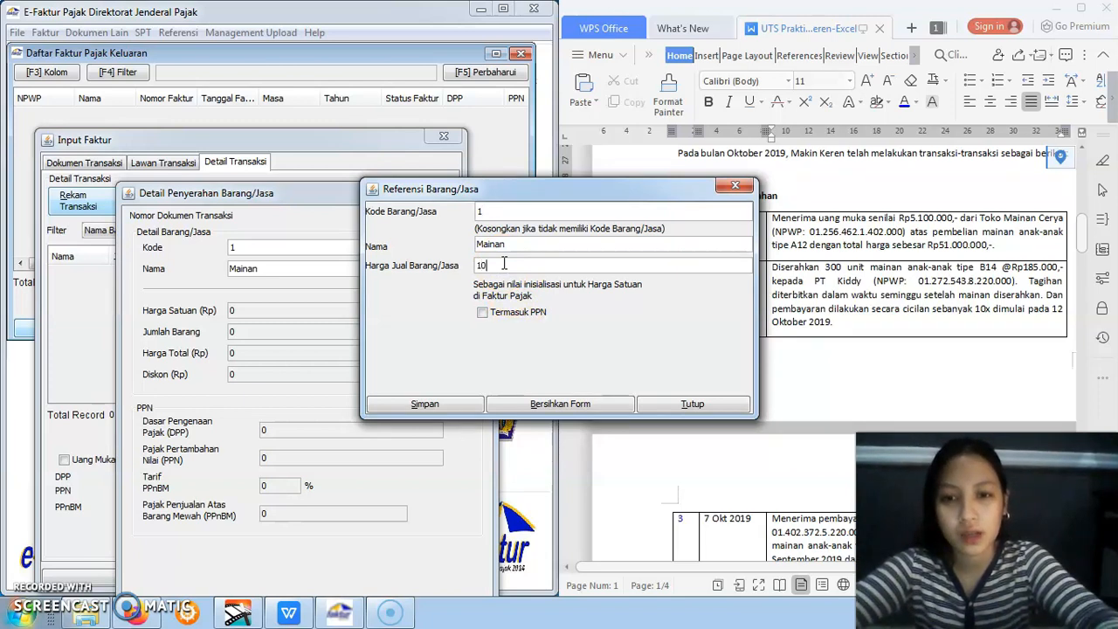
pyautogui.click(456, 390)
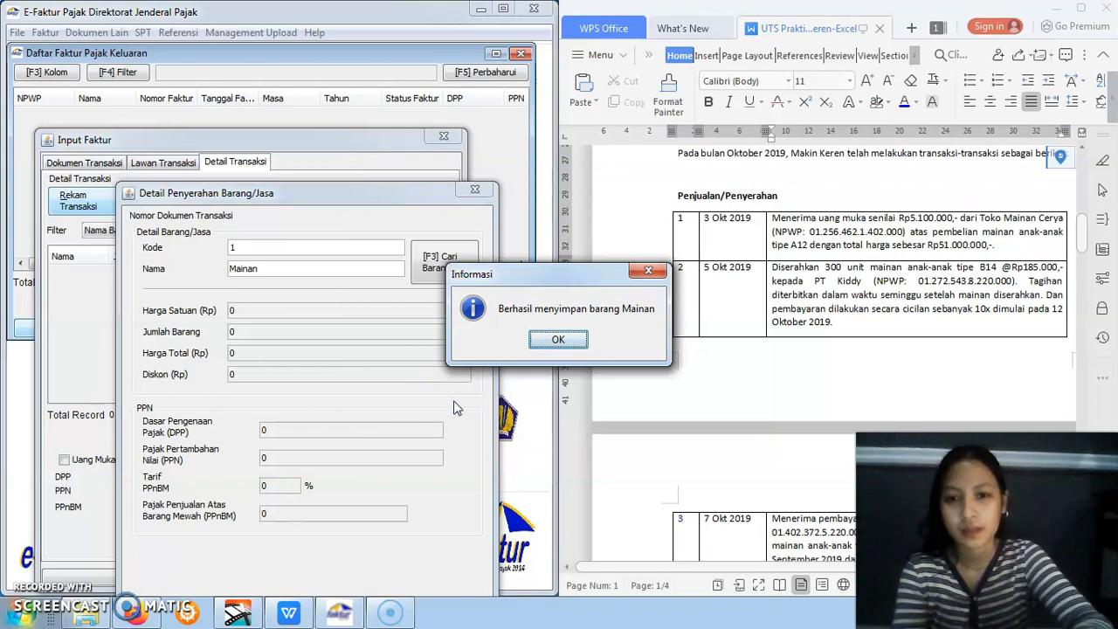
pyautogui.click(553, 342)
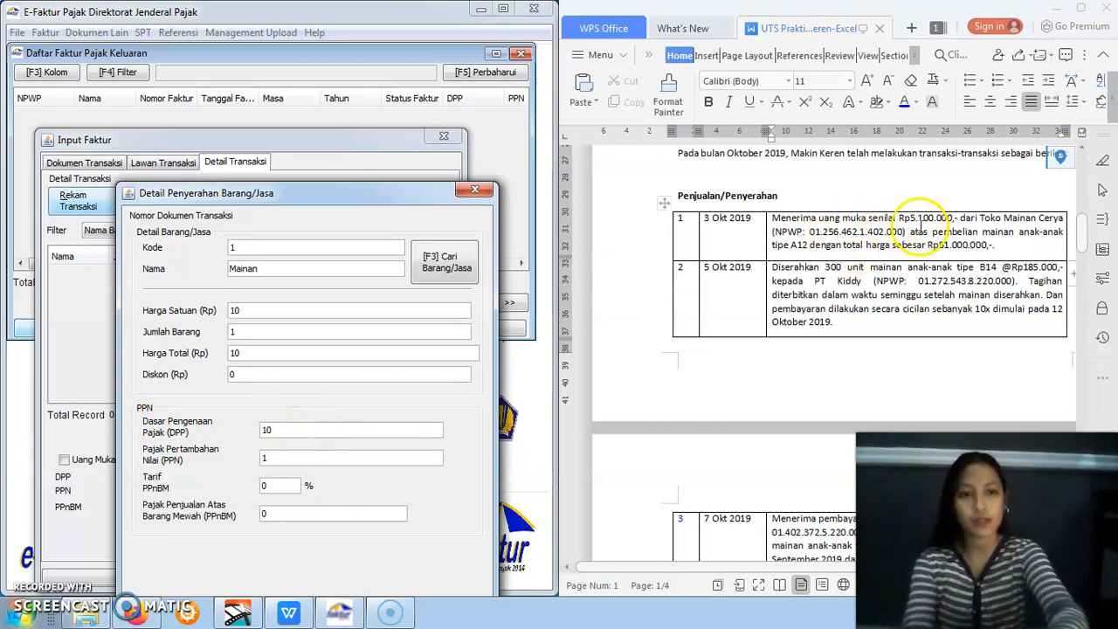
# Set the detail's Dasar Pengenaan Pajak (DPP) to 5100000 and save it without adding another detail
pyautogui.doubleClick(278, 429)
pyautogui.write('51')
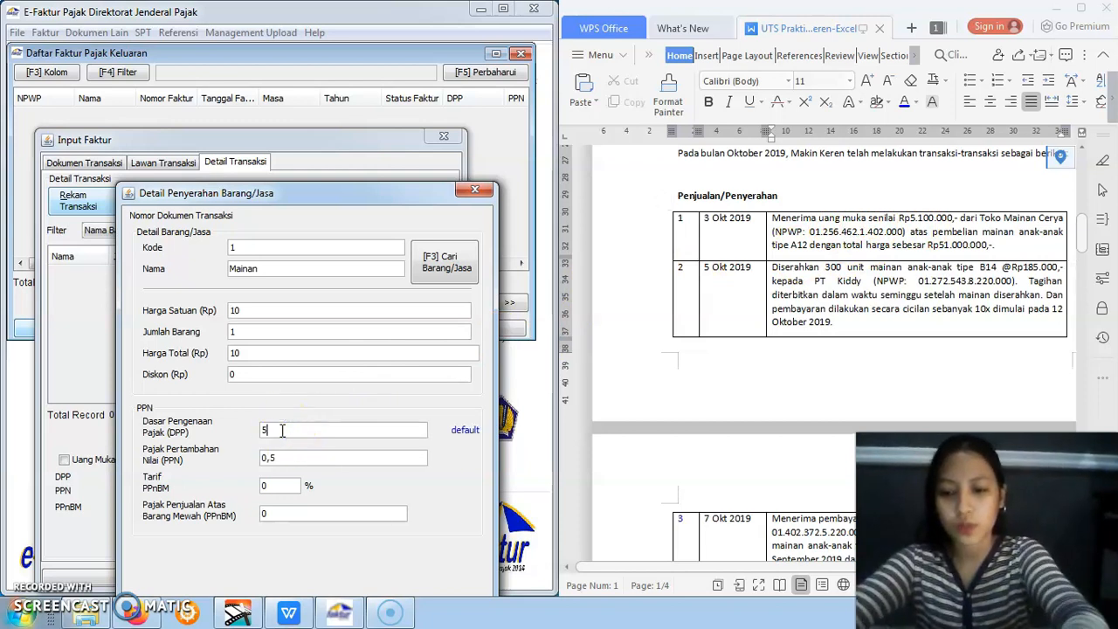
pyautogui.write('00000')
pyautogui.click(268, 496)
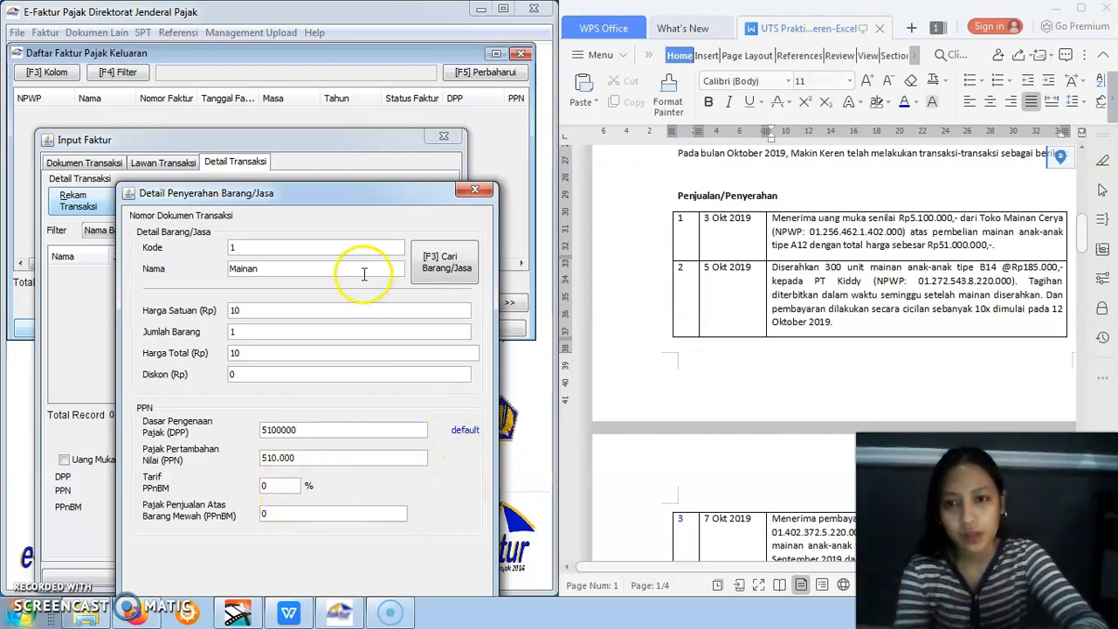
pyautogui.moveTo(350, 193); pyautogui.dragTo(350, 170)
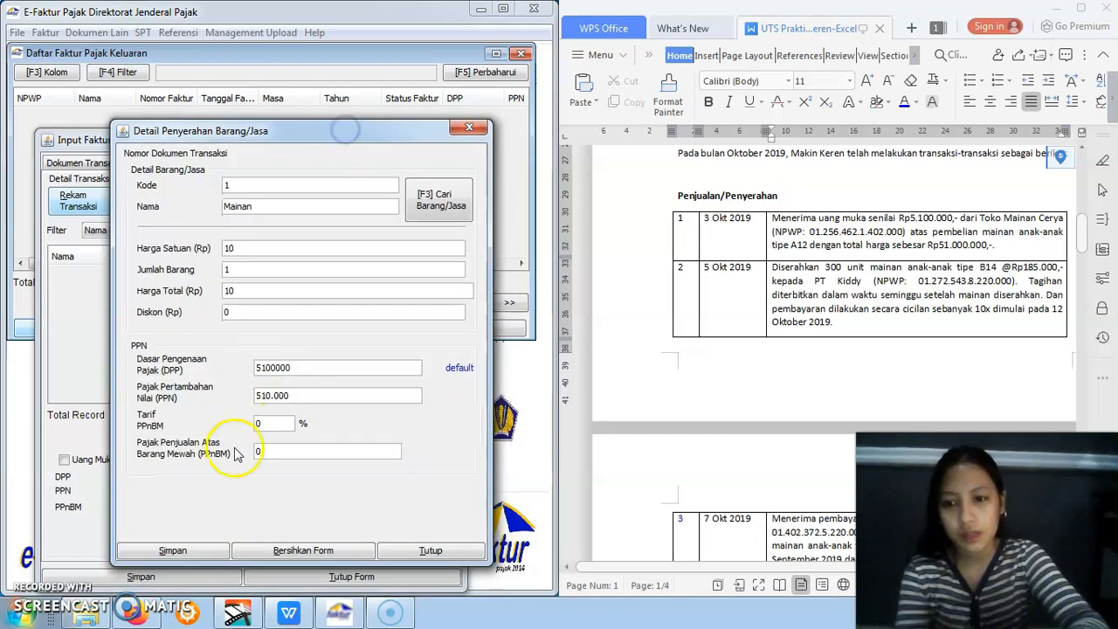
pyautogui.click(210, 552)
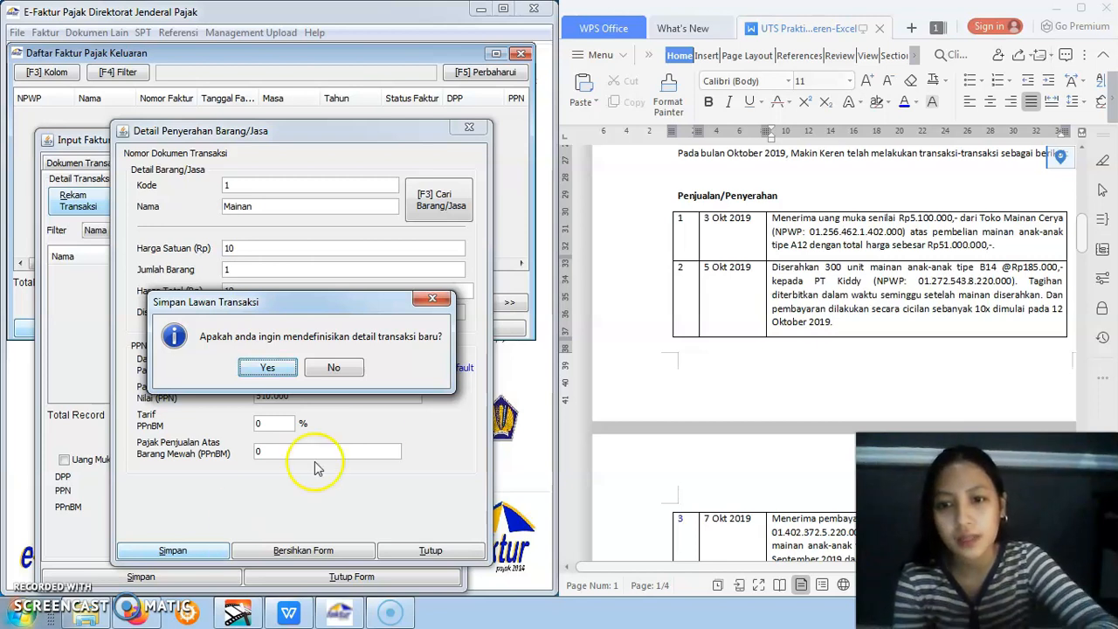
pyautogui.click(335, 368)
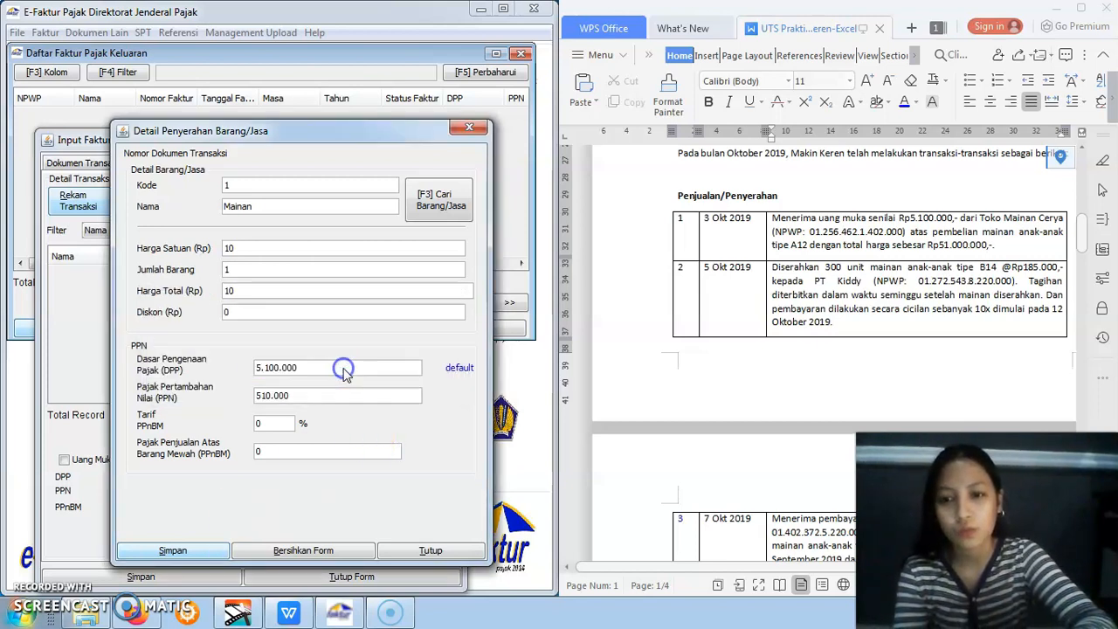
# Save the Toko Mainan Cerya invoice and choose to create a new Dokumen Faktur
pyautogui.click(181, 276)
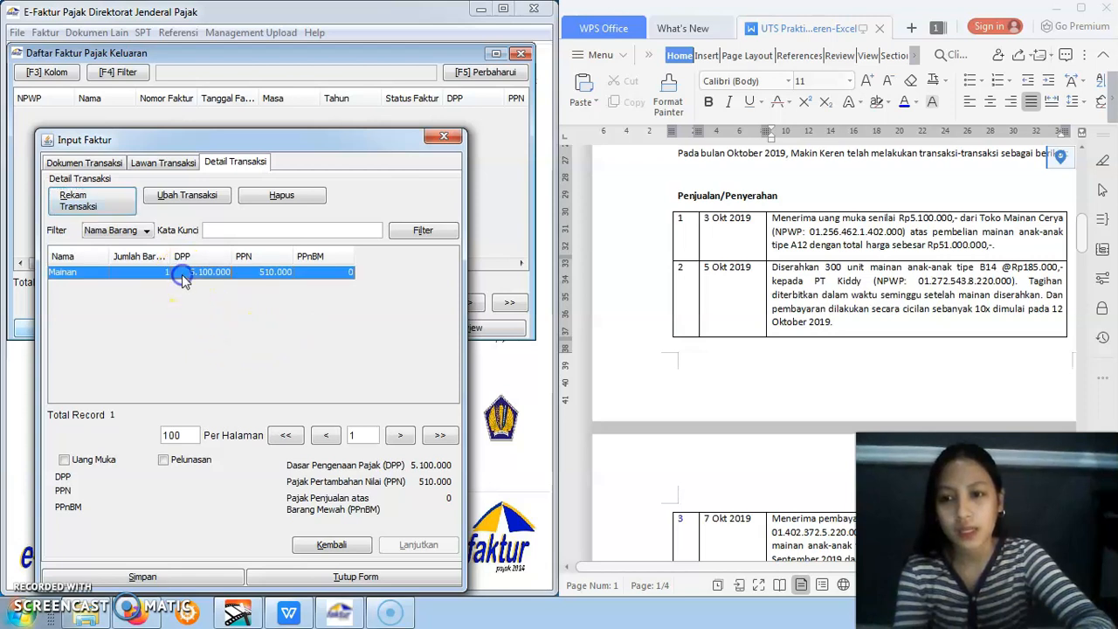
pyautogui.click(181, 582)
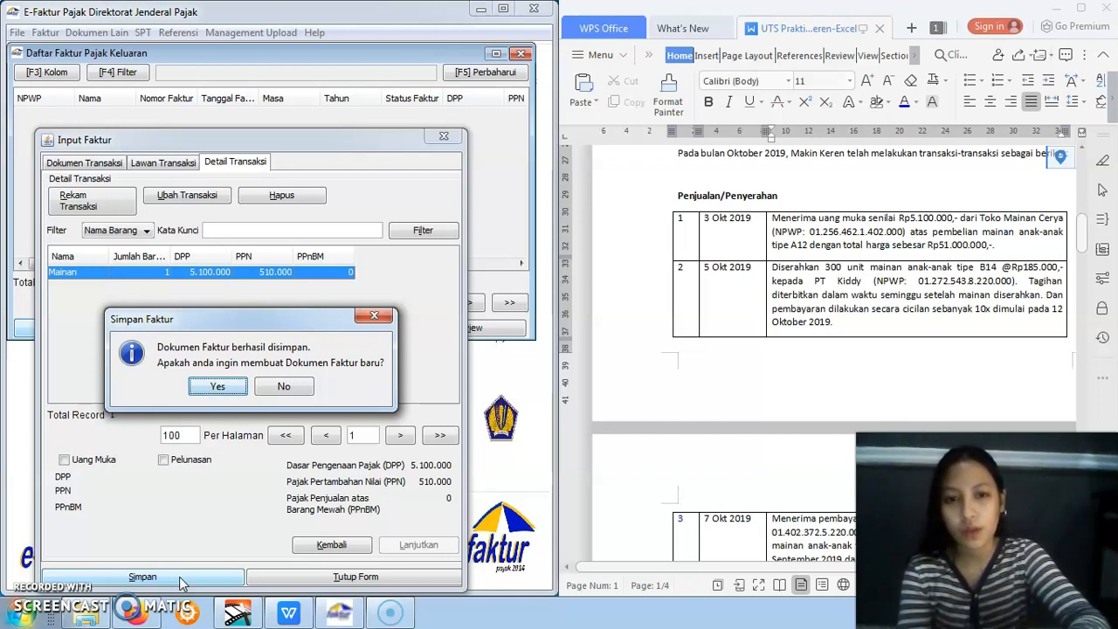
pyautogui.click(231, 392)
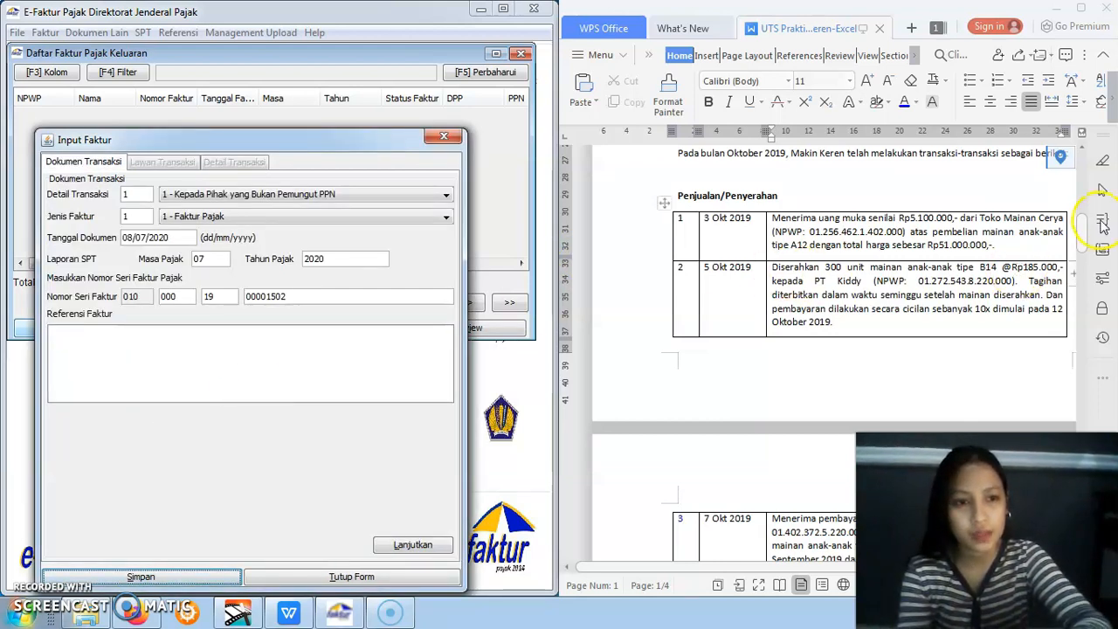
# Check the 5 Okt 2019 sale in the assignment, set the new invoice's document date to 05/10/2019 and proceed to Lawan Transaksi
pyautogui.scroll(-2, 1086, 237)
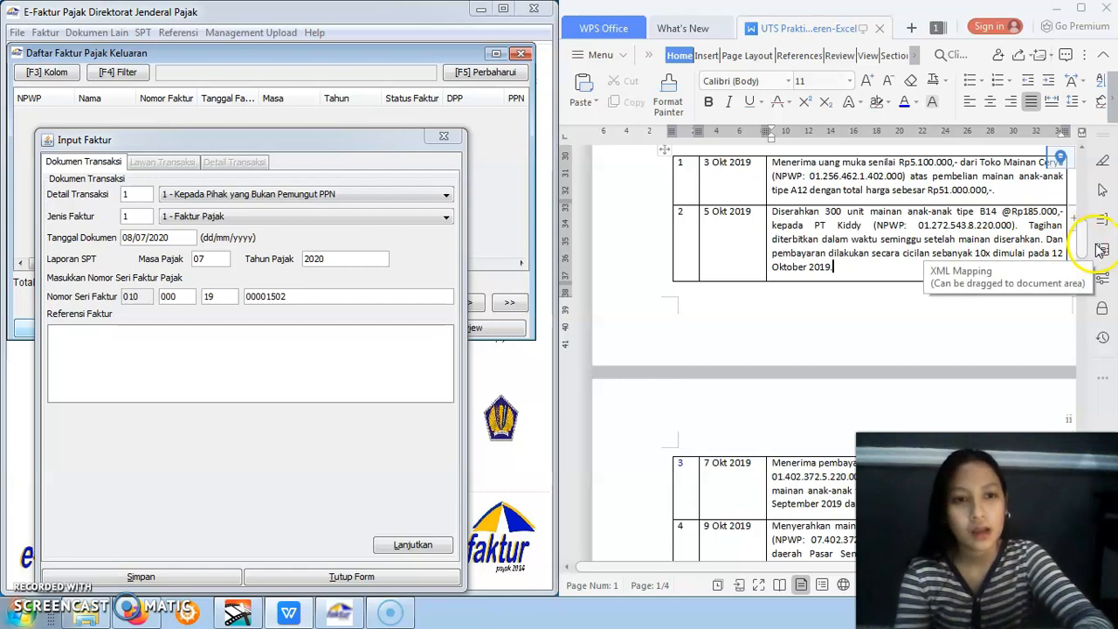
pyautogui.moveTo(1082, 244); pyautogui.dragTo(1082, 246)
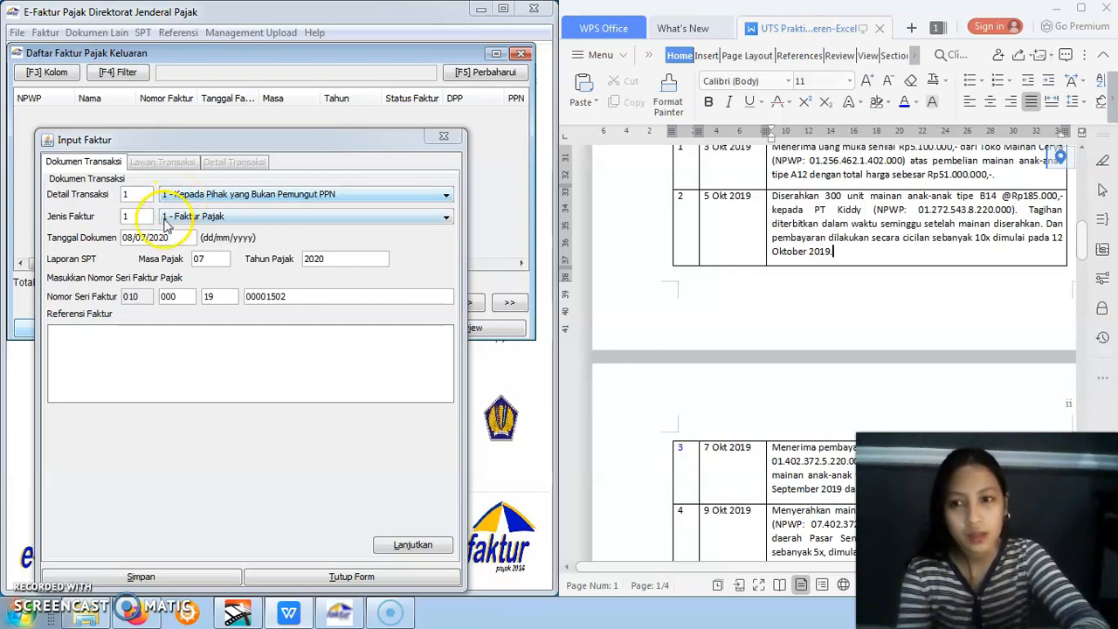
pyautogui.click(126, 237)
pyautogui.moveTo(126, 236); pyautogui.dragTo(187, 237)
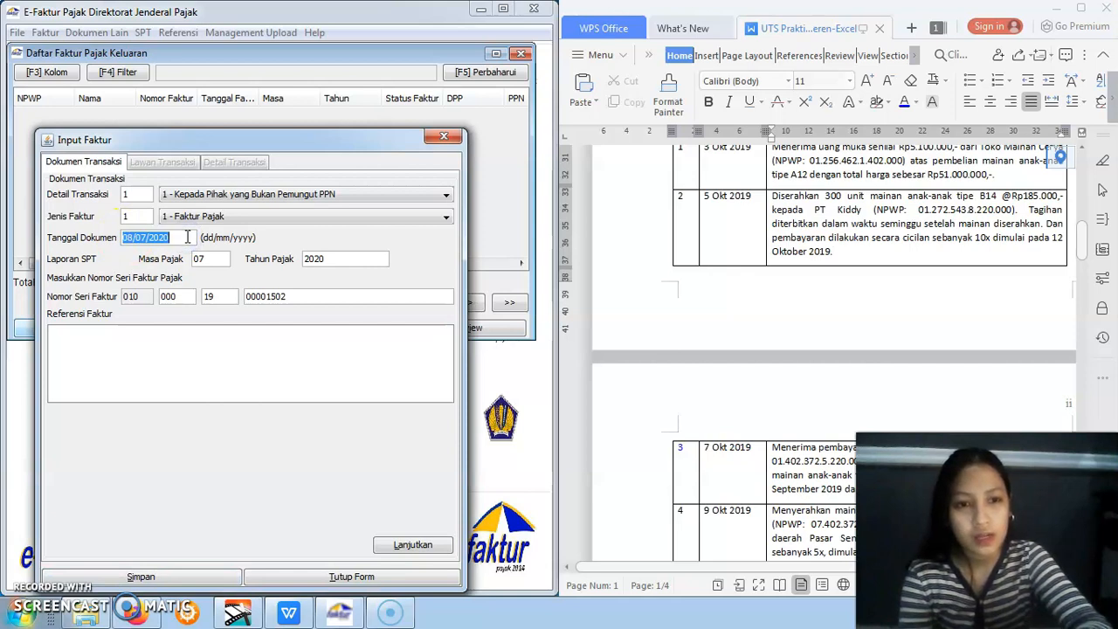
pyautogui.write('0')
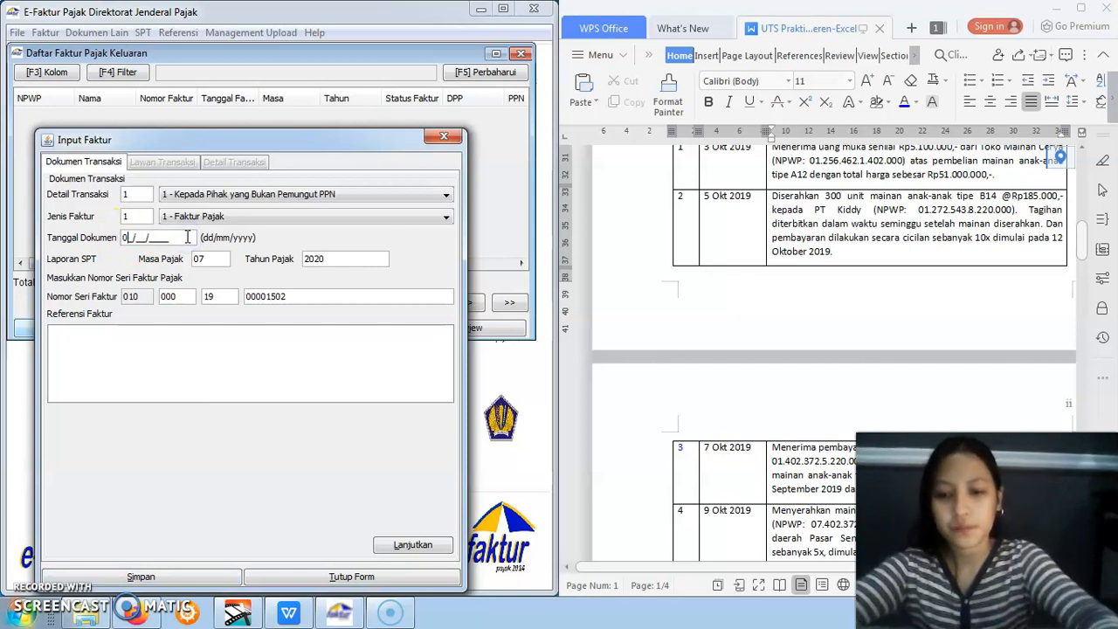
pyautogui.write('5/10/2019')
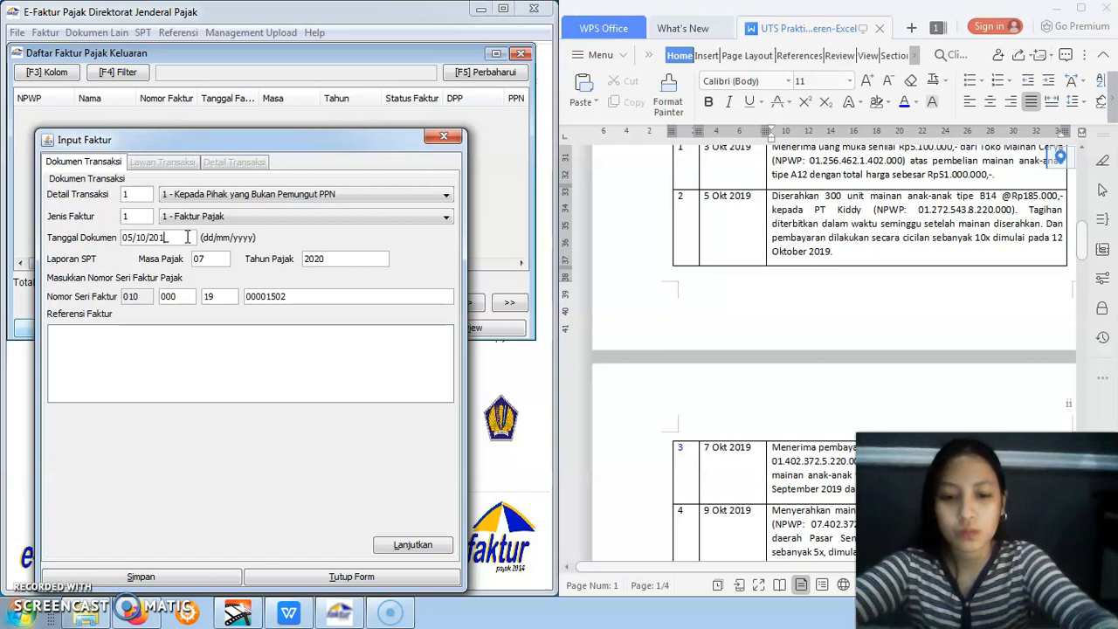
pyautogui.click(277, 343)
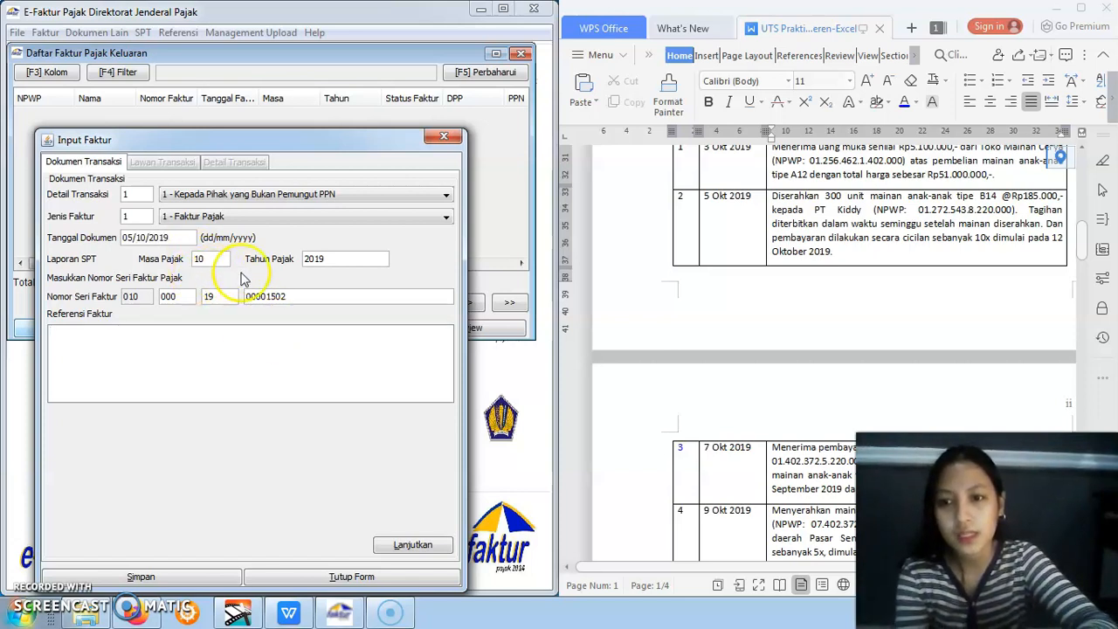
pyautogui.click(387, 545)
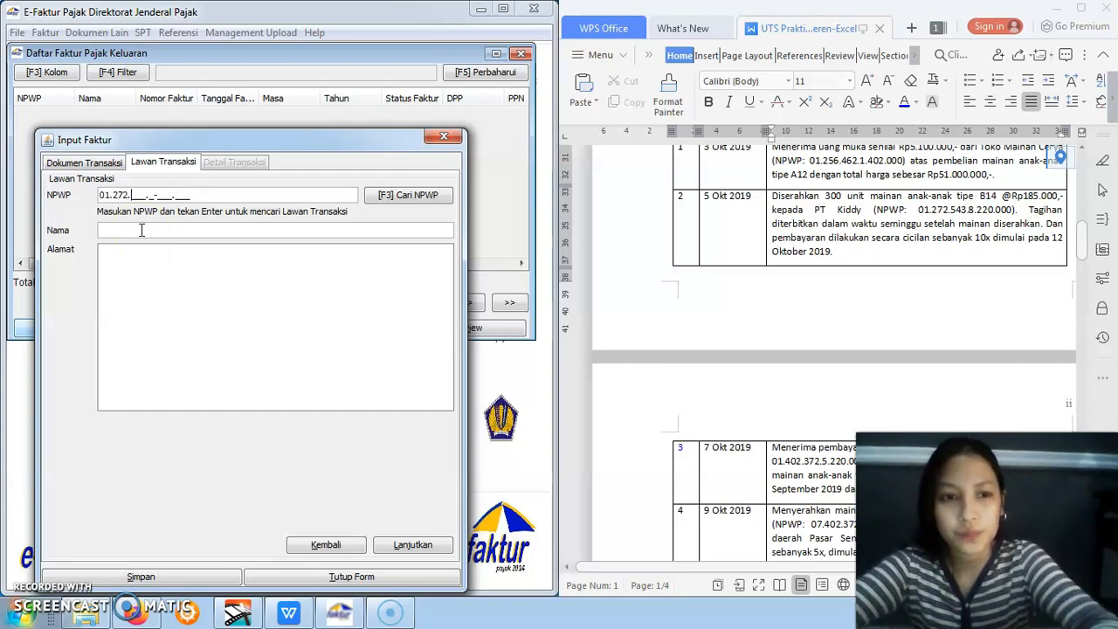
# Enter PT Kiddy's NPWP from the assignment, the name "PT Kiddy" and the address "-", and proceed to the transaction details
pyautogui.write('01.272.543.8-220.000')
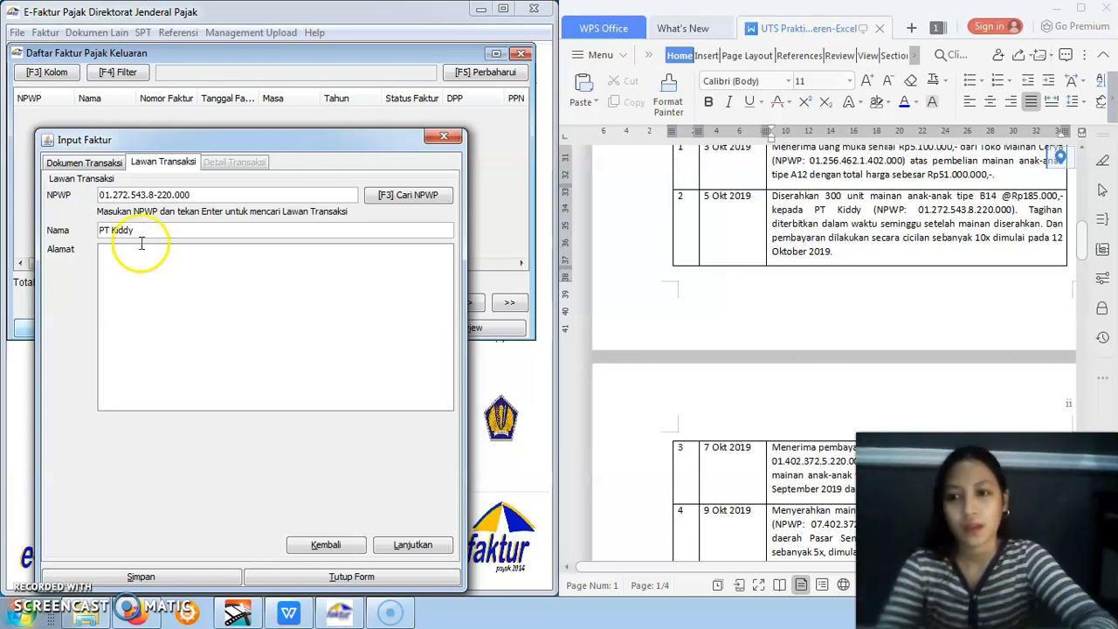
pyautogui.click(145, 304)
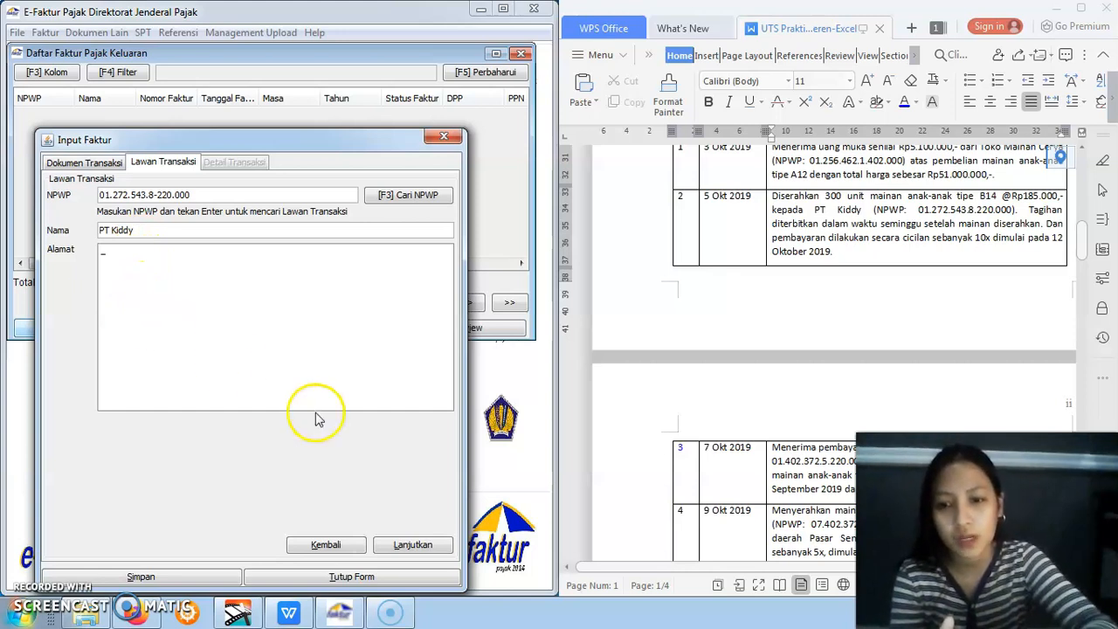
pyautogui.click(426, 542)
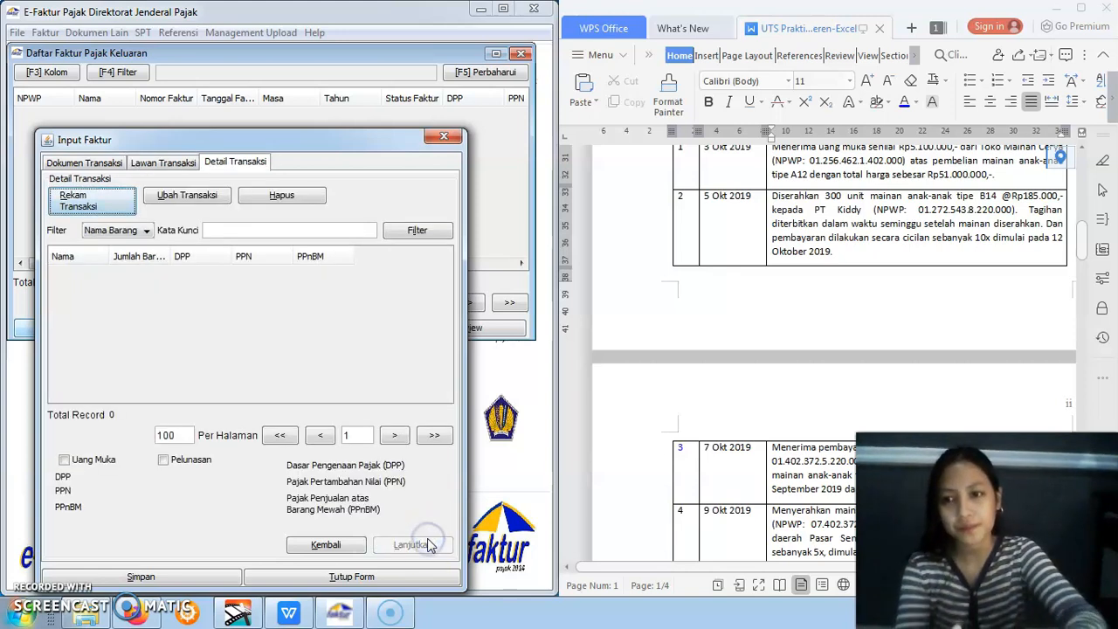
# Start a transaction detail for the PT Kiddy invoice and load the Mainan item with code 1 from the Barang/Jasa reference
pyautogui.click(77, 213)
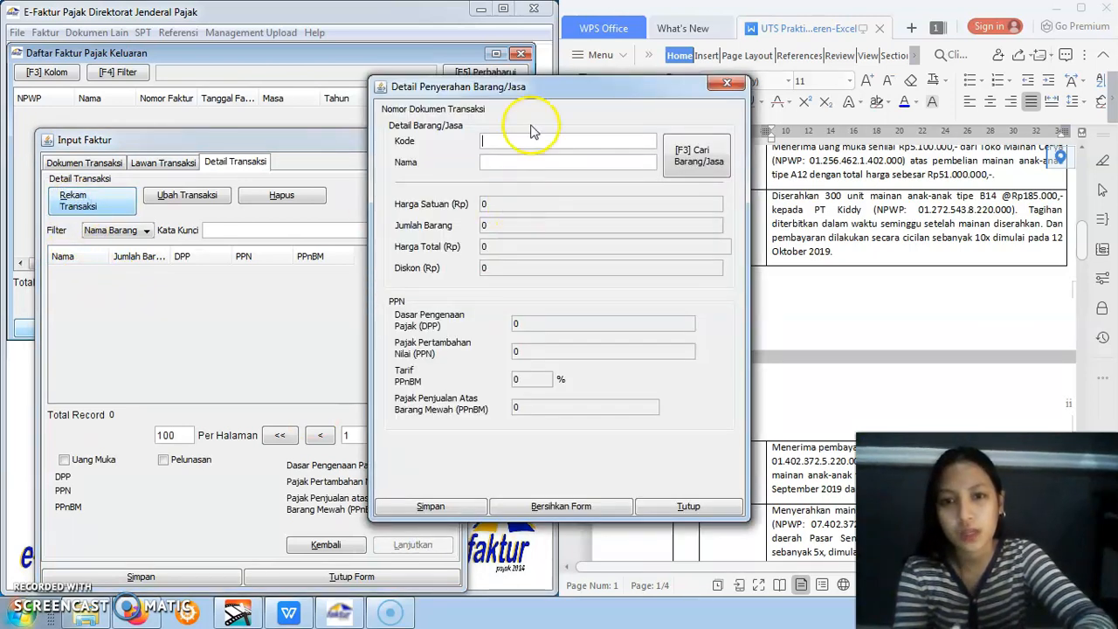
pyautogui.moveTo(551, 87); pyautogui.dragTo(285, 236)
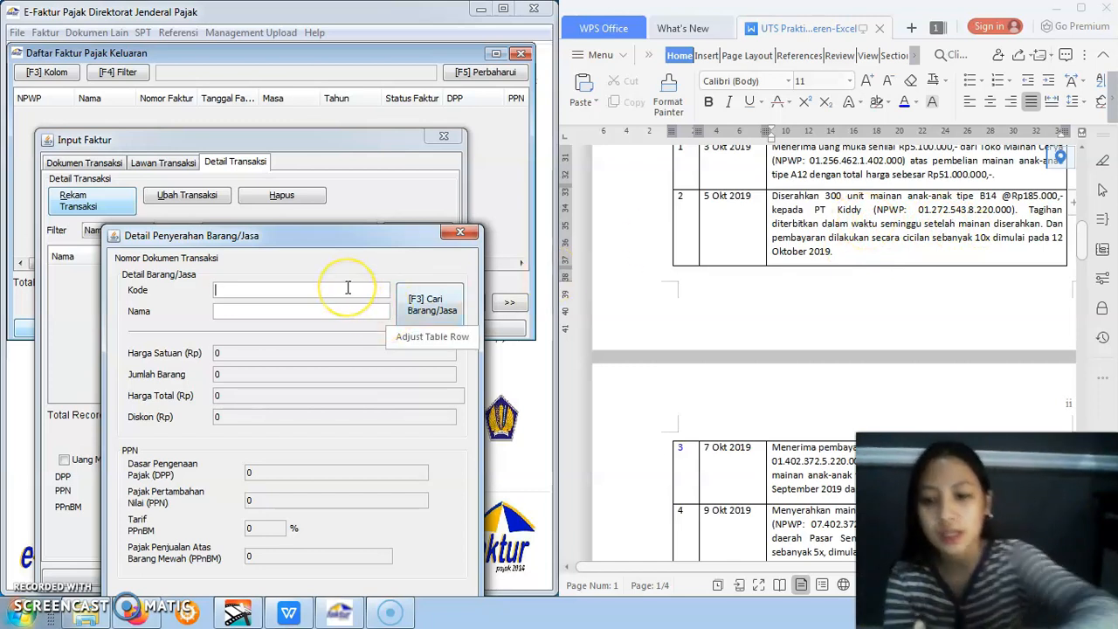
pyautogui.click(419, 303)
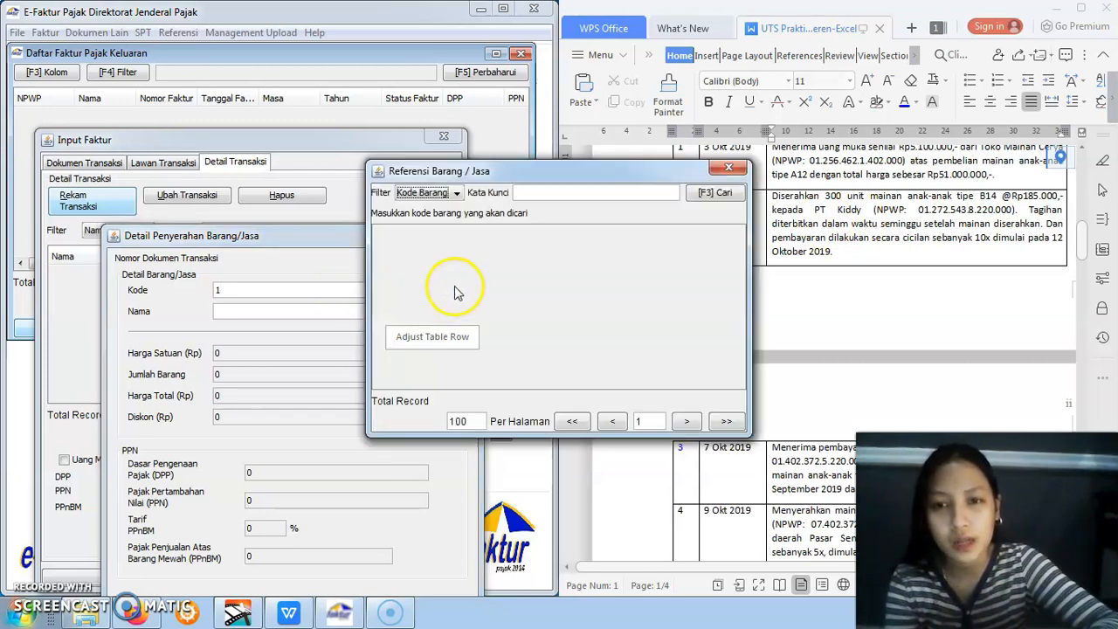
pyautogui.click(713, 192)
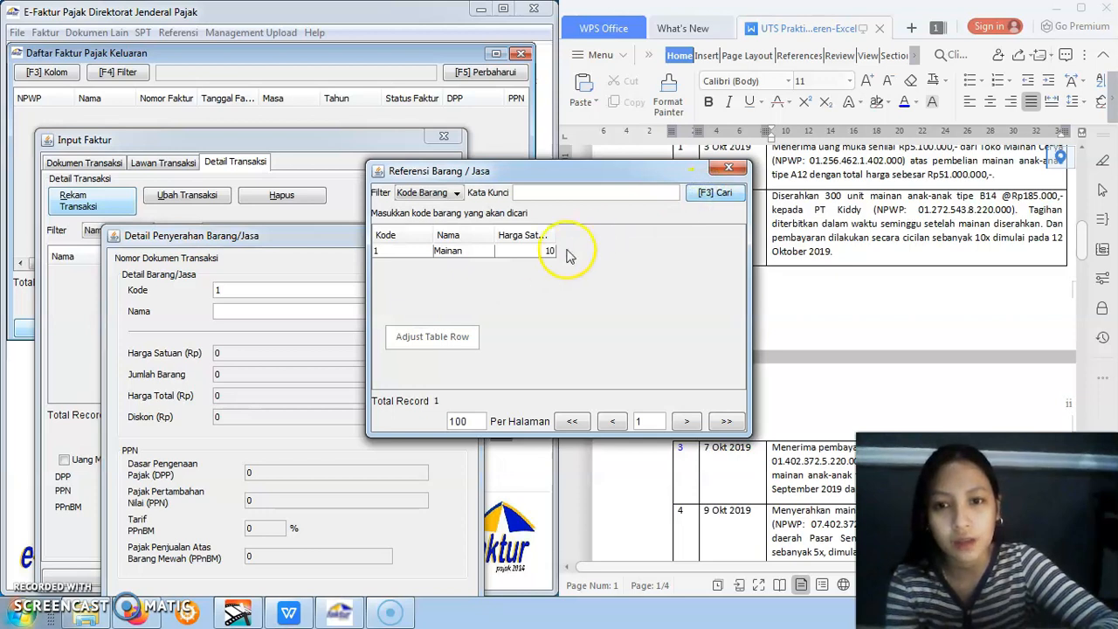
pyautogui.doubleClick(507, 255)
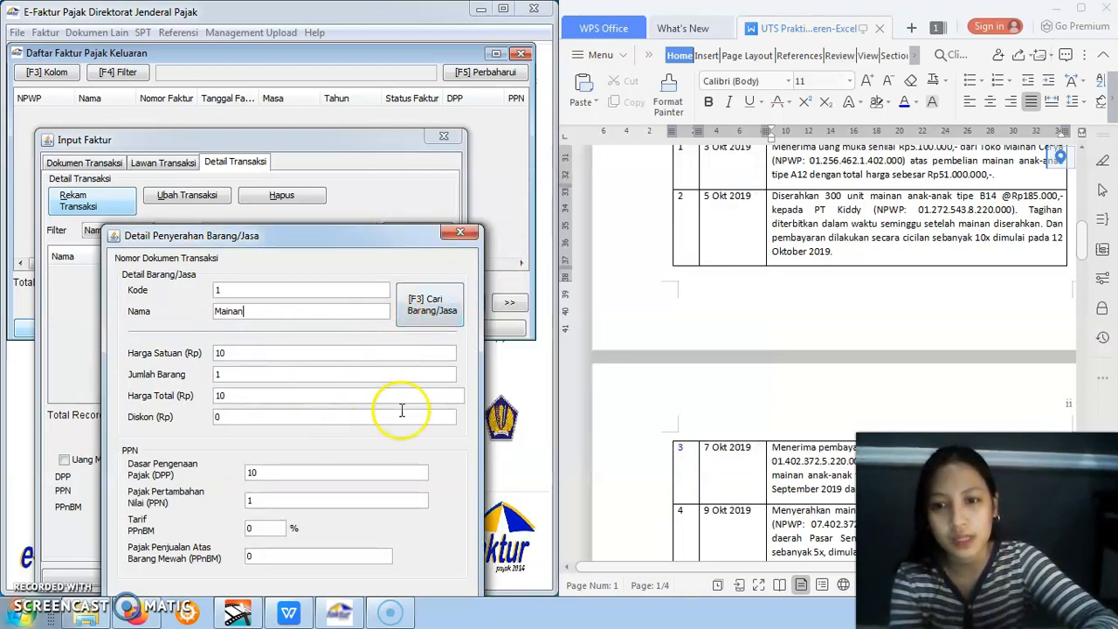
# Set the Mainan item's DPP to 55500000 for the PT Kiddy sale, save the detail and decline defining another transaction detail
pyautogui.moveTo(338, 239); pyautogui.dragTo(351, 188)
pyautogui.click(297, 423)
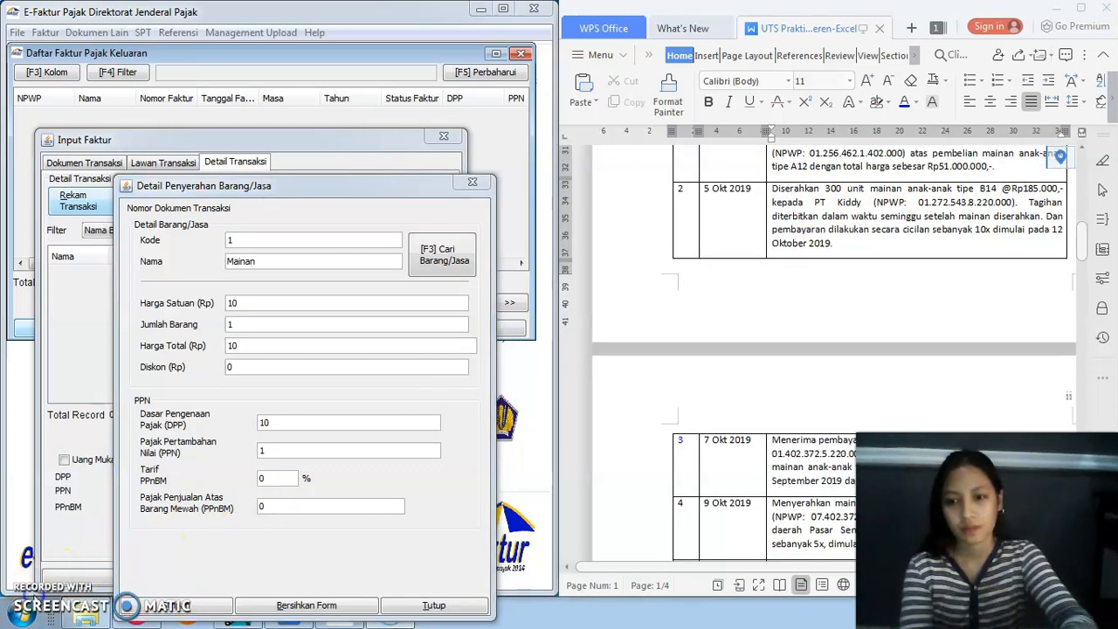
pyautogui.click(298, 424)
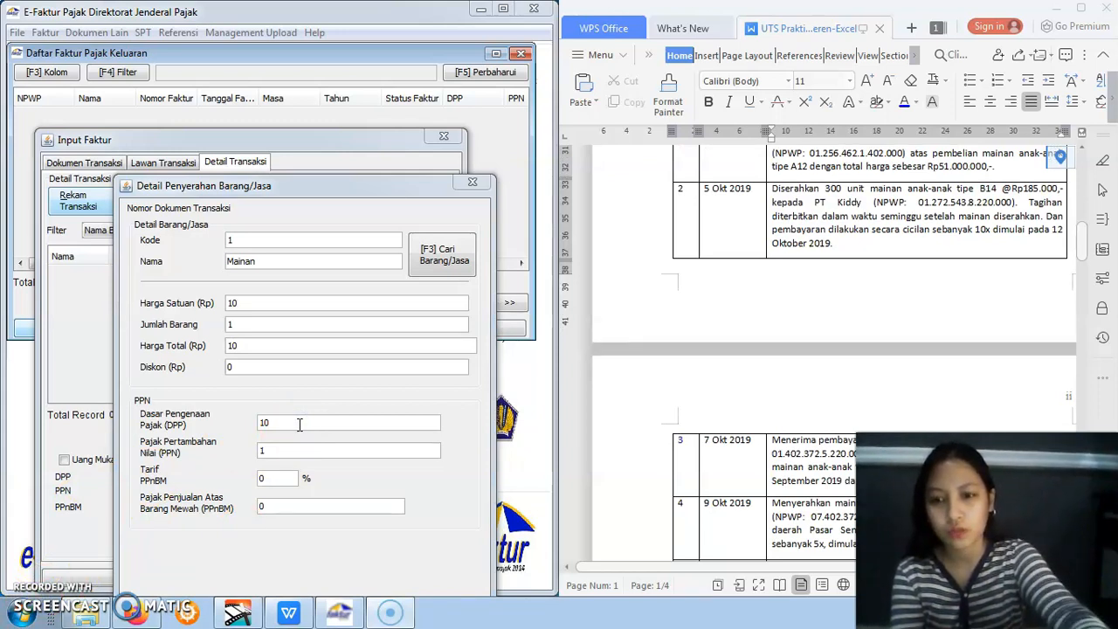
pyautogui.click(299, 423)
pyautogui.write('50')
pyautogui.press('BackSpace')
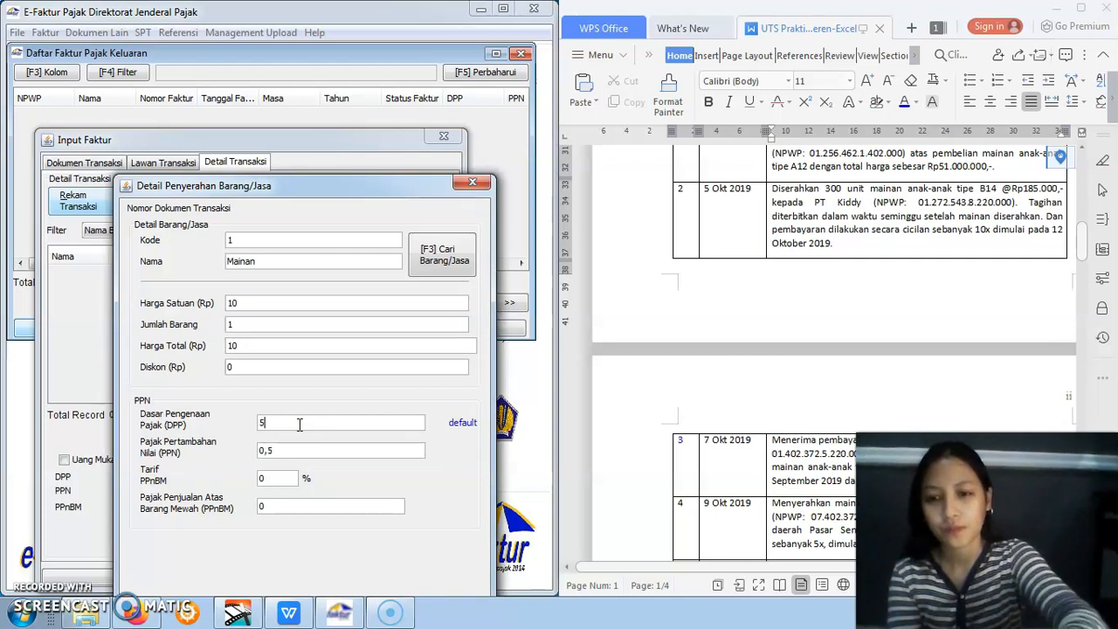
pyautogui.write('00000')
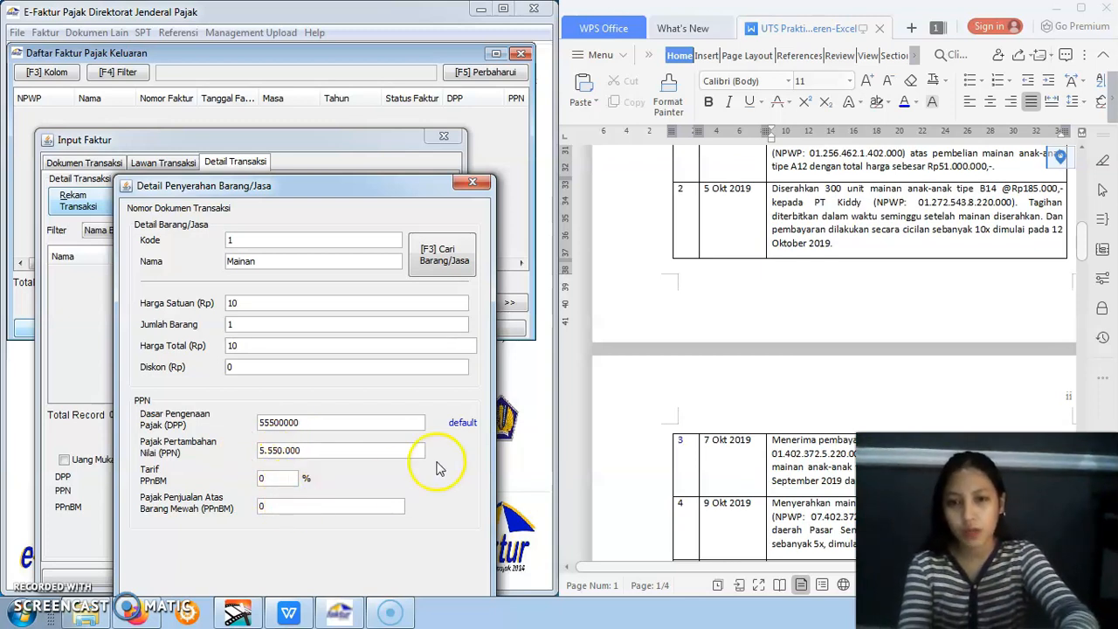
pyautogui.moveTo(352, 185); pyautogui.dragTo(347, 145)
pyautogui.click(175, 565)
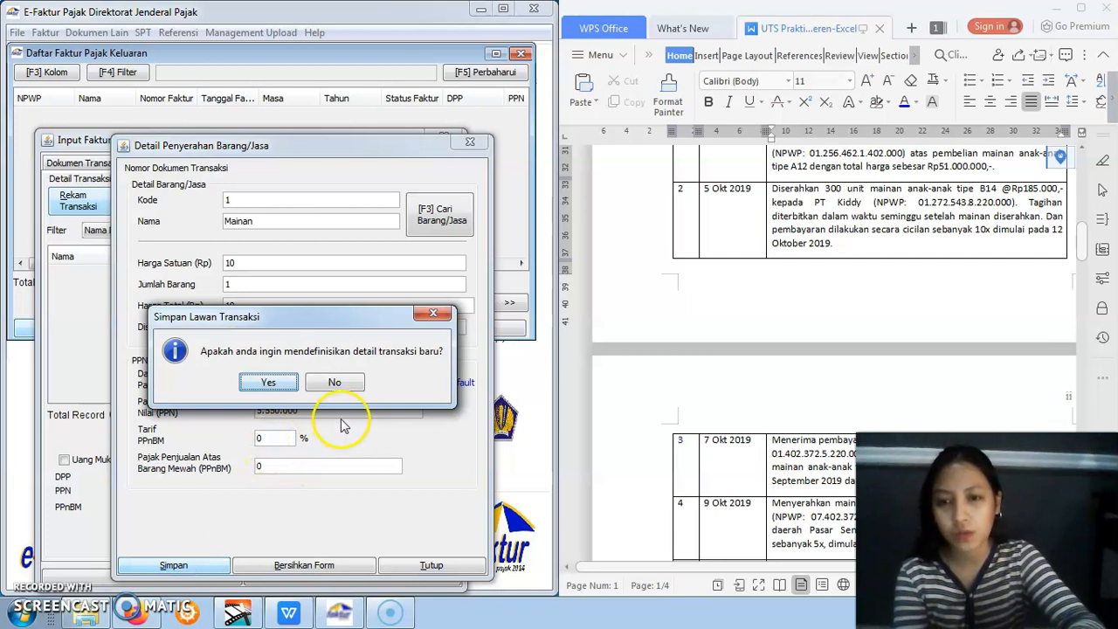
pyautogui.click(335, 384)
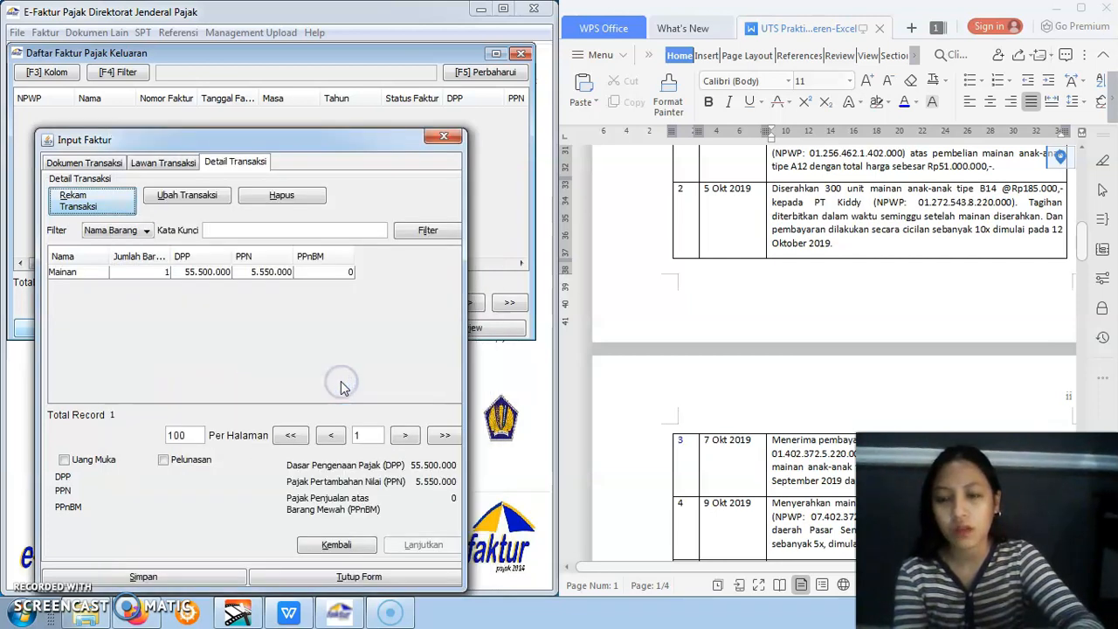
# Save the PT Kiddy invoice and choose to create a new Dokumen Faktur
pyautogui.click(197, 272)
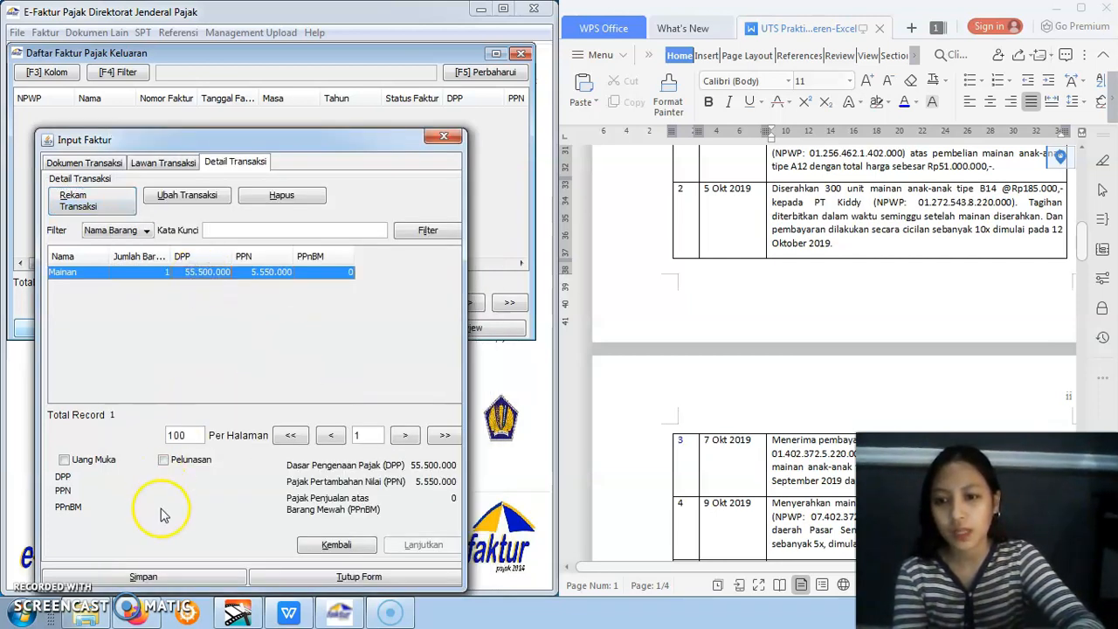
pyautogui.click(145, 577)
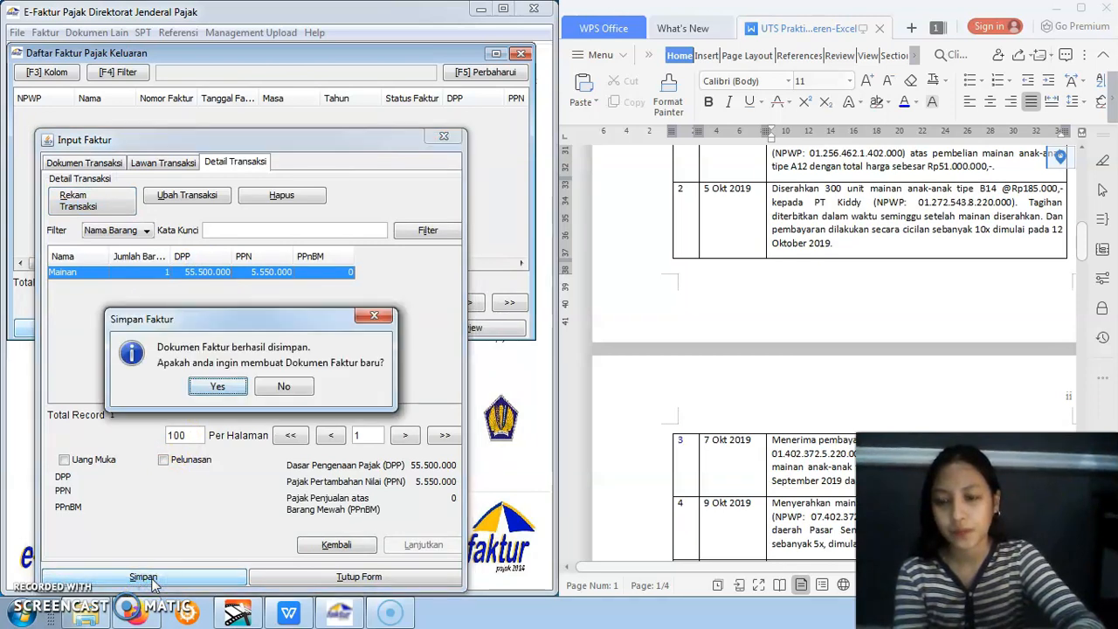
pyautogui.click(218, 387)
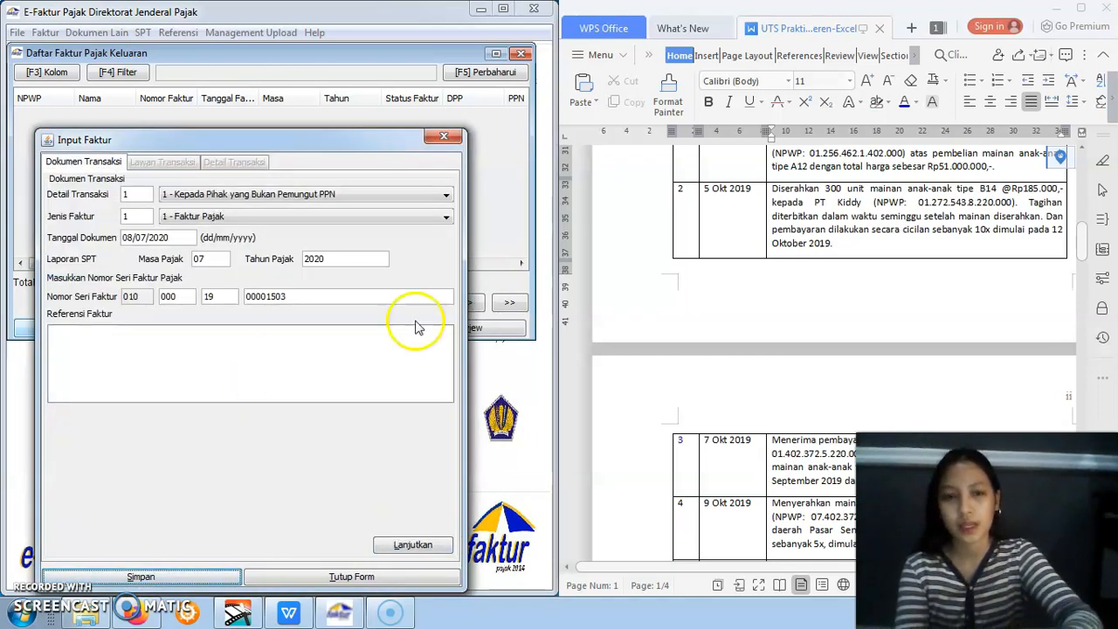
# Check the 9 Okt 2019 sale in the assignment, set the new invoice's document date to 09/10/2019 and proceed to Lawan Transaksi
pyautogui.moveTo(1086, 250); pyautogui.dragTo(1090, 272)
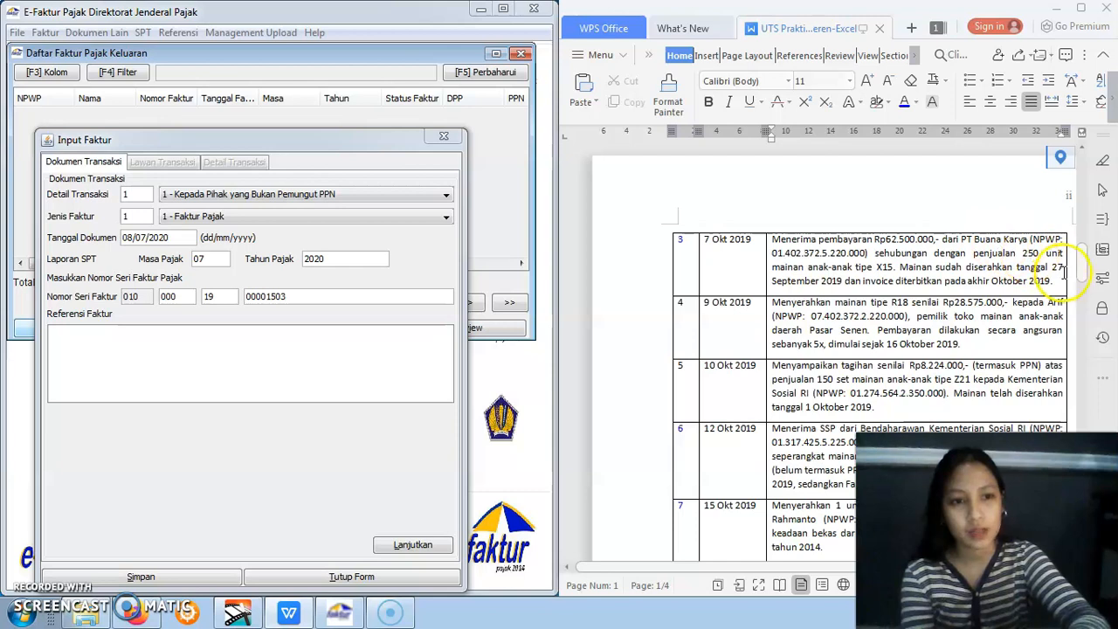
pyautogui.scroll(-2, 1083, 276)
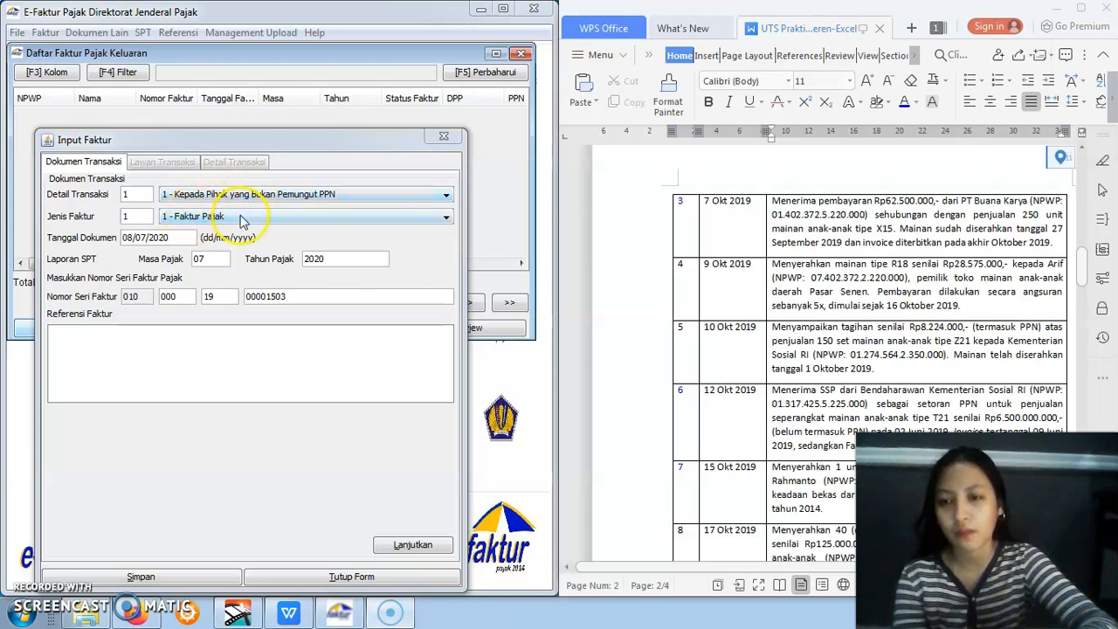
pyautogui.moveTo(124, 240); pyautogui.dragTo(194, 244)
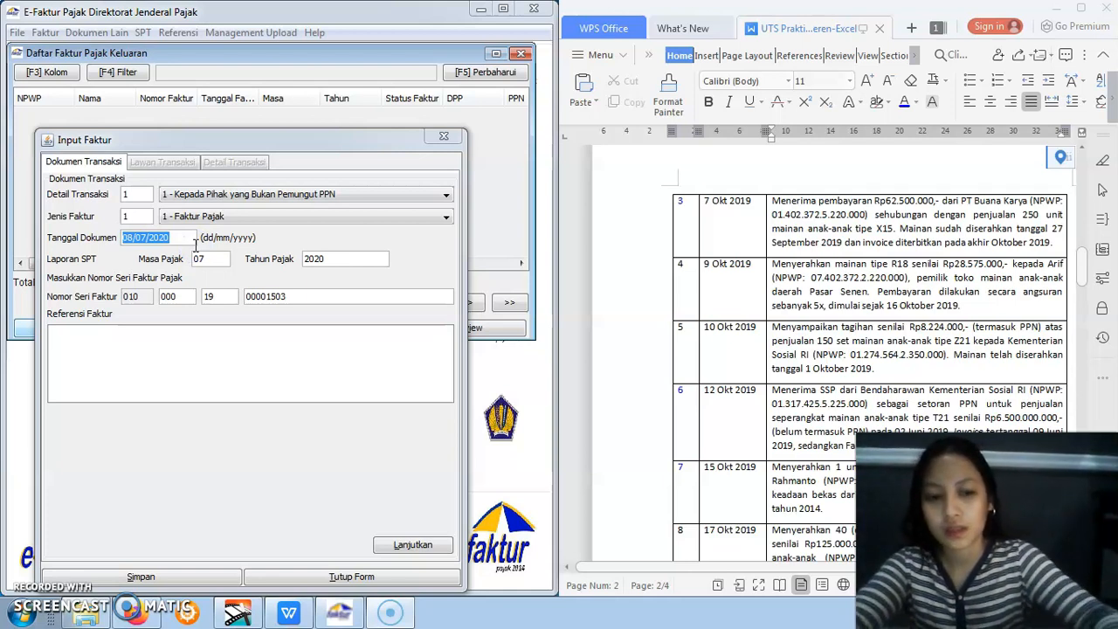
pyautogui.click(178, 240)
pyautogui.press('BackSpace')
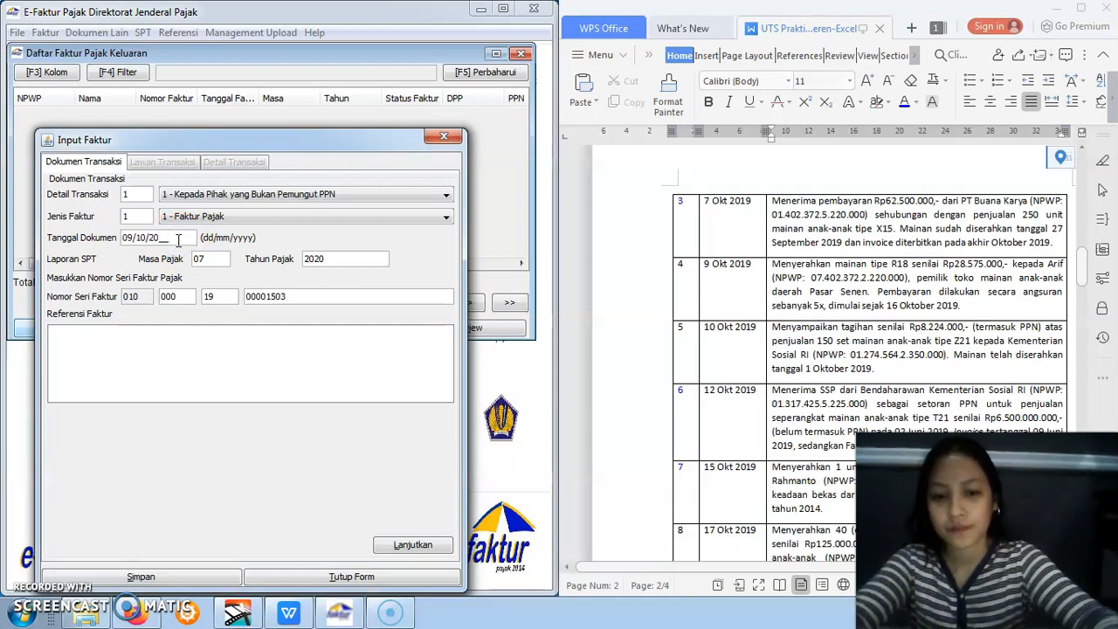
pyautogui.click(197, 343)
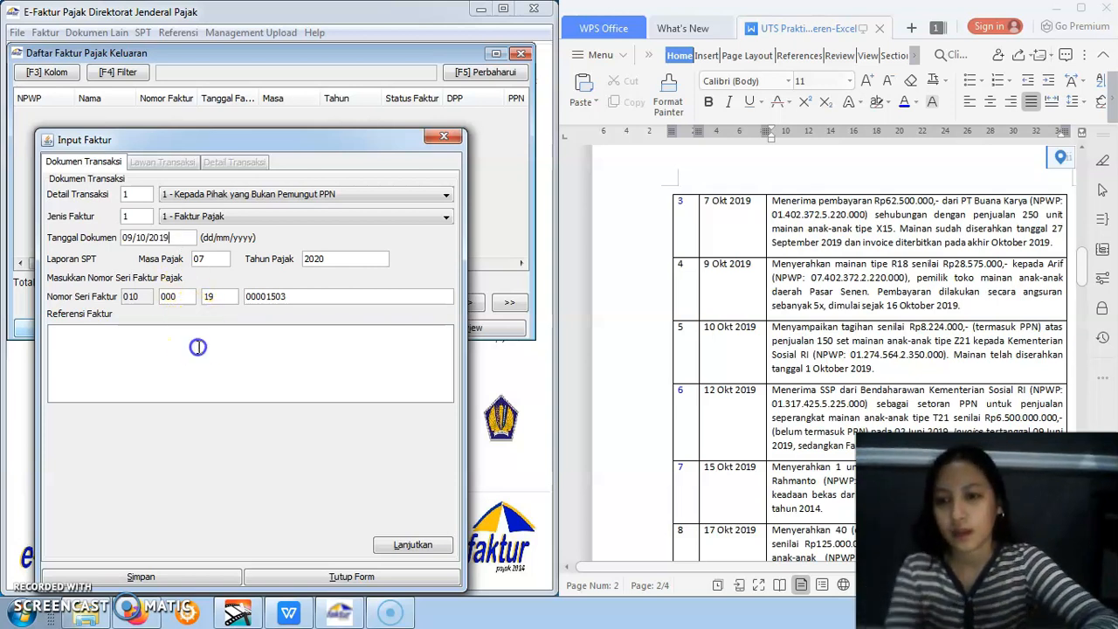
pyautogui.click(252, 371)
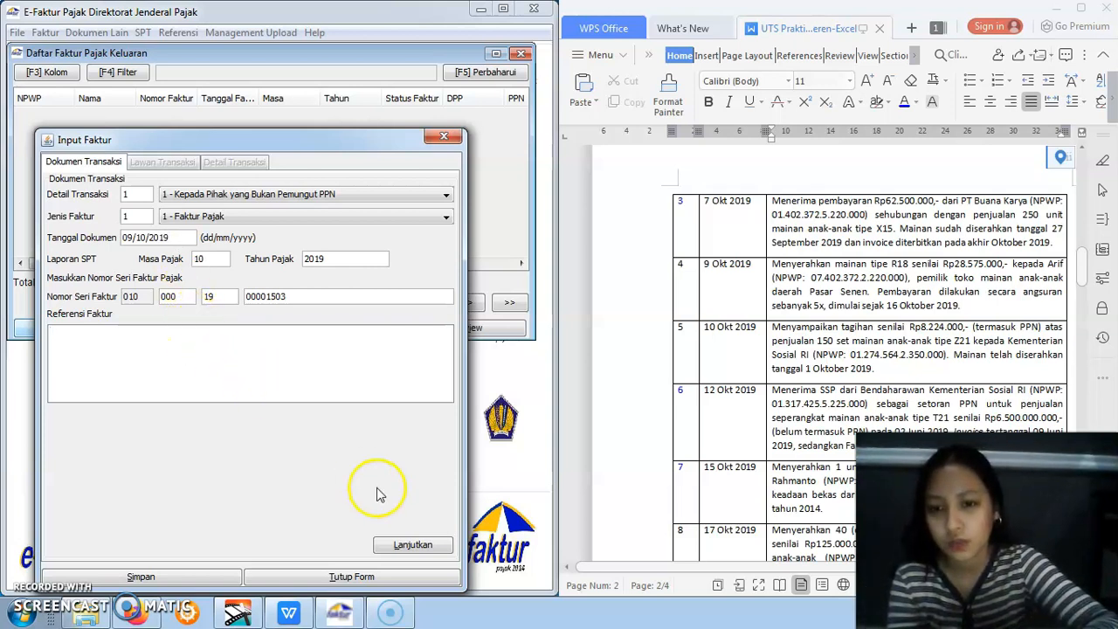
pyautogui.click(407, 544)
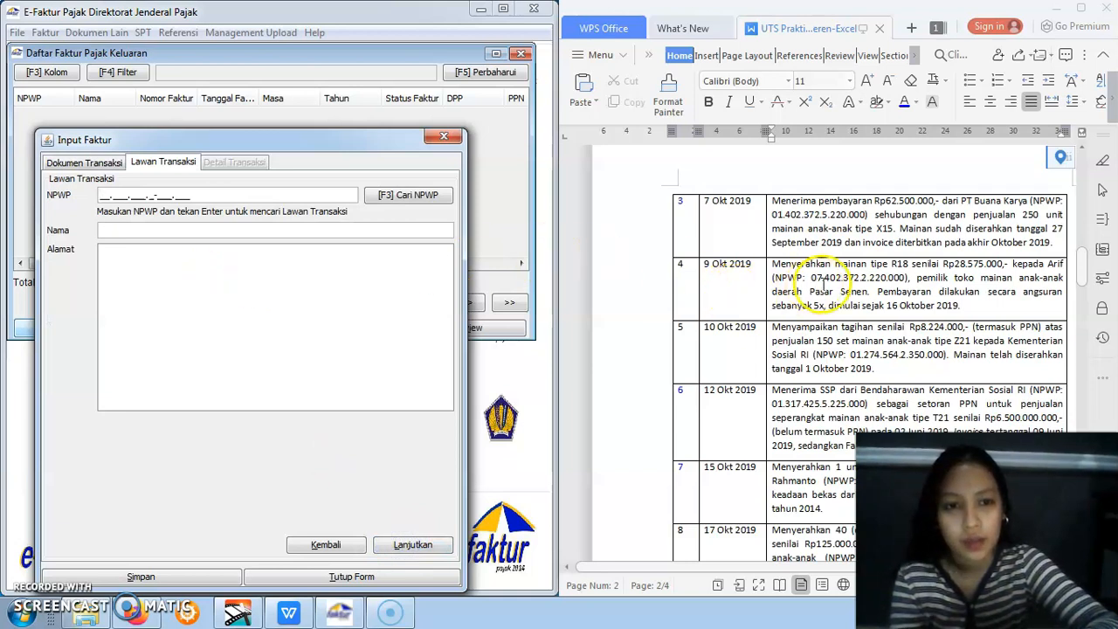
# Enter the 9 Okt buyer's NPWP and name from the assignment with the address "-", and proceed to the transaction details
pyautogui.write('07.402.372.2-220.000')
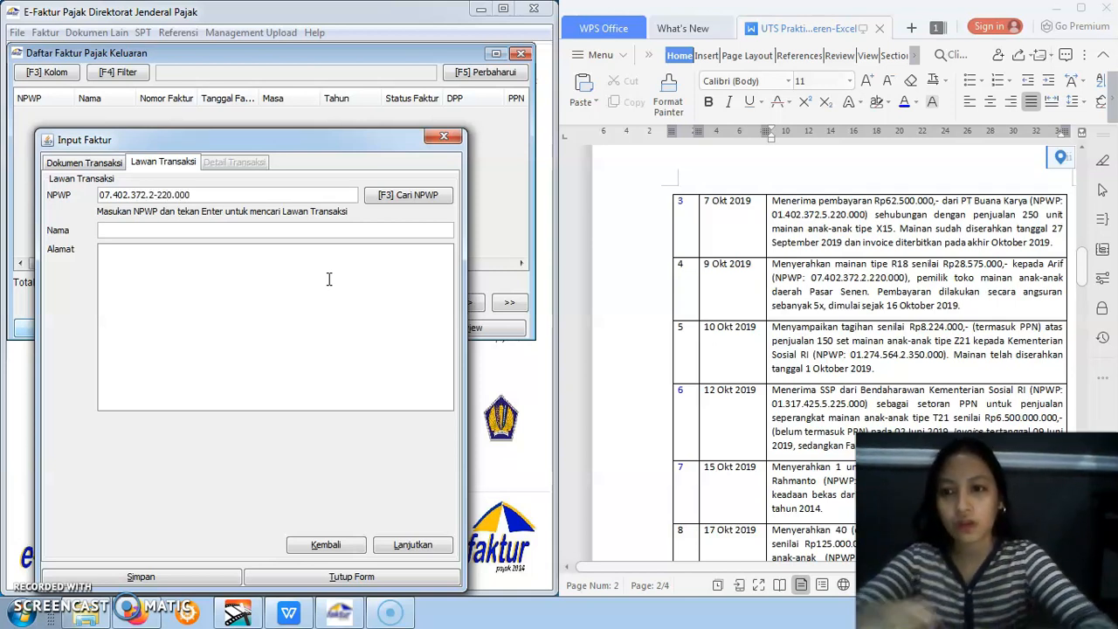
pyautogui.click(240, 228)
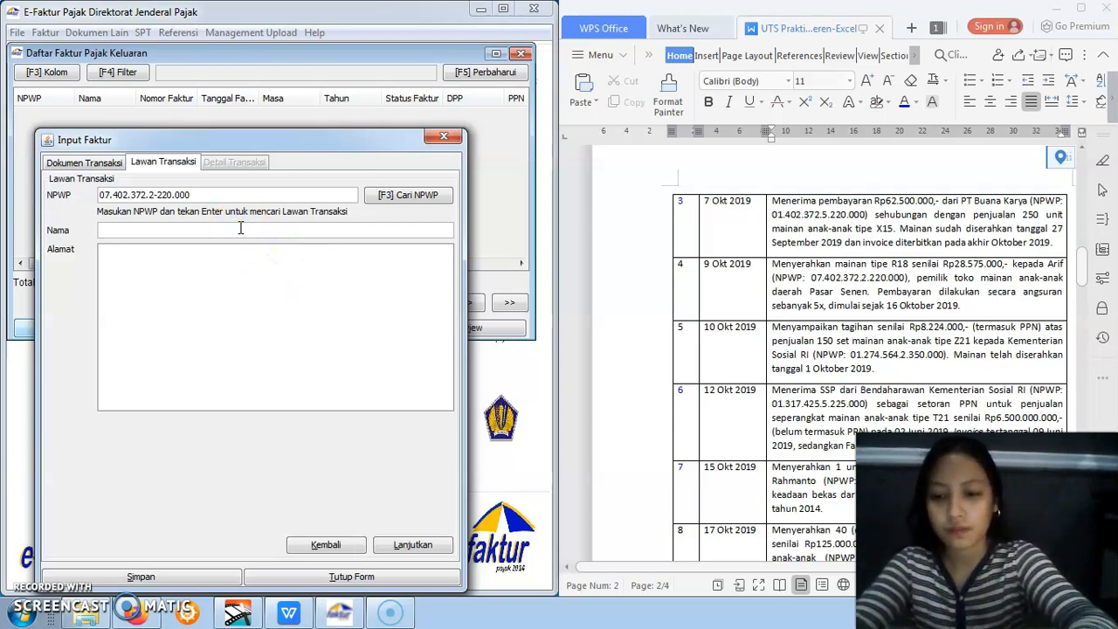
pyautogui.write('Arif')
pyautogui.click(219, 293)
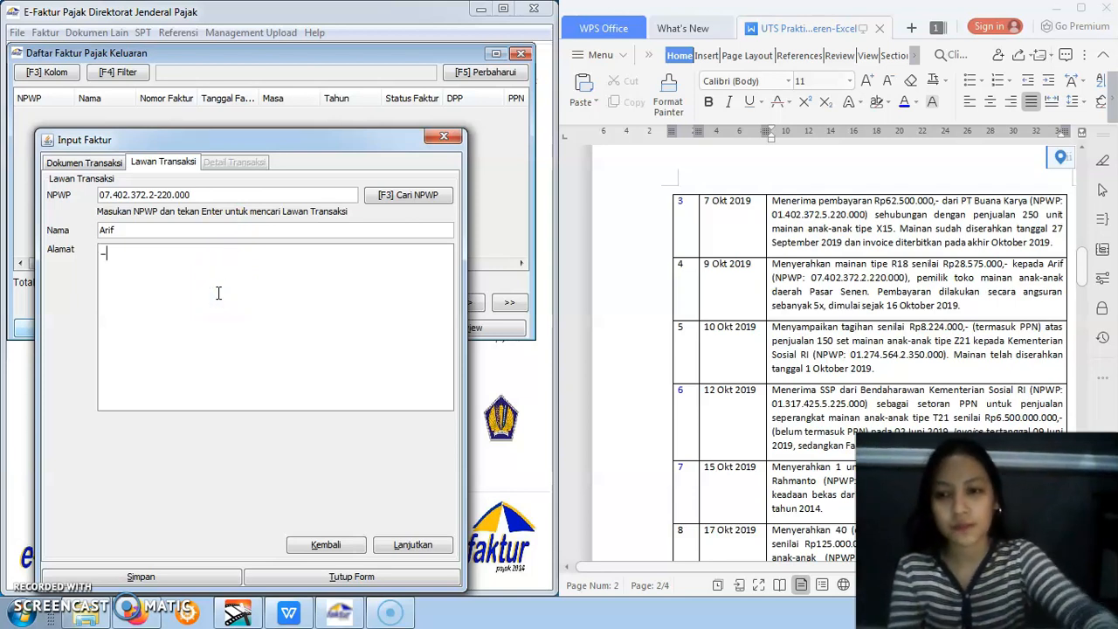
pyautogui.click(414, 545)
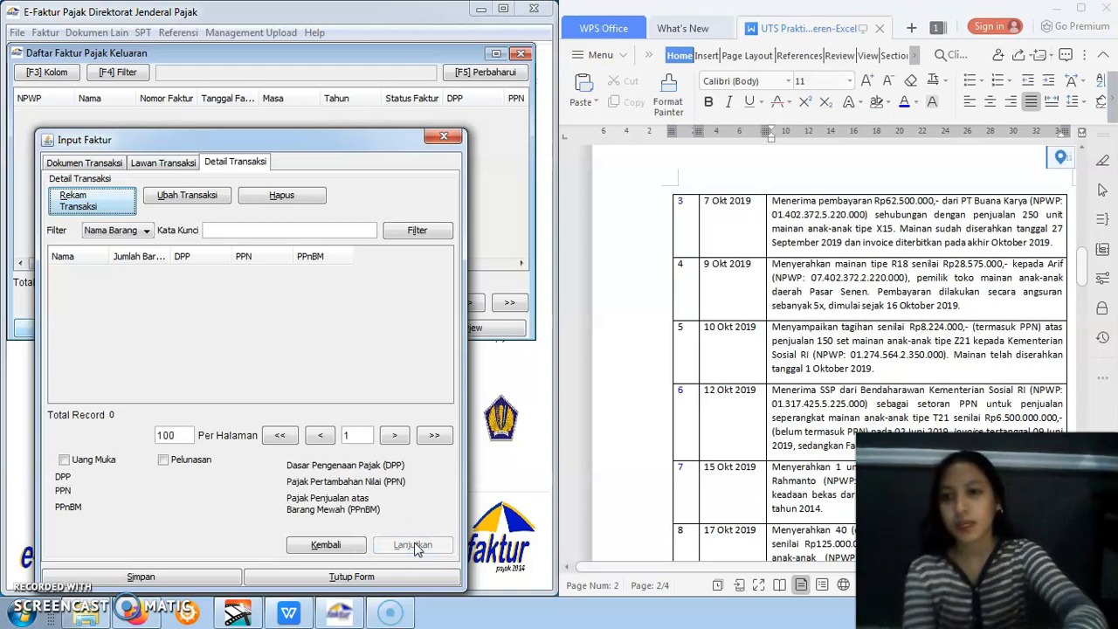
# Start a transaction detail for the 9 Okt invoice and load the Mainan item with code 1 from the Barang/Jasa reference
pyautogui.click(83, 203)
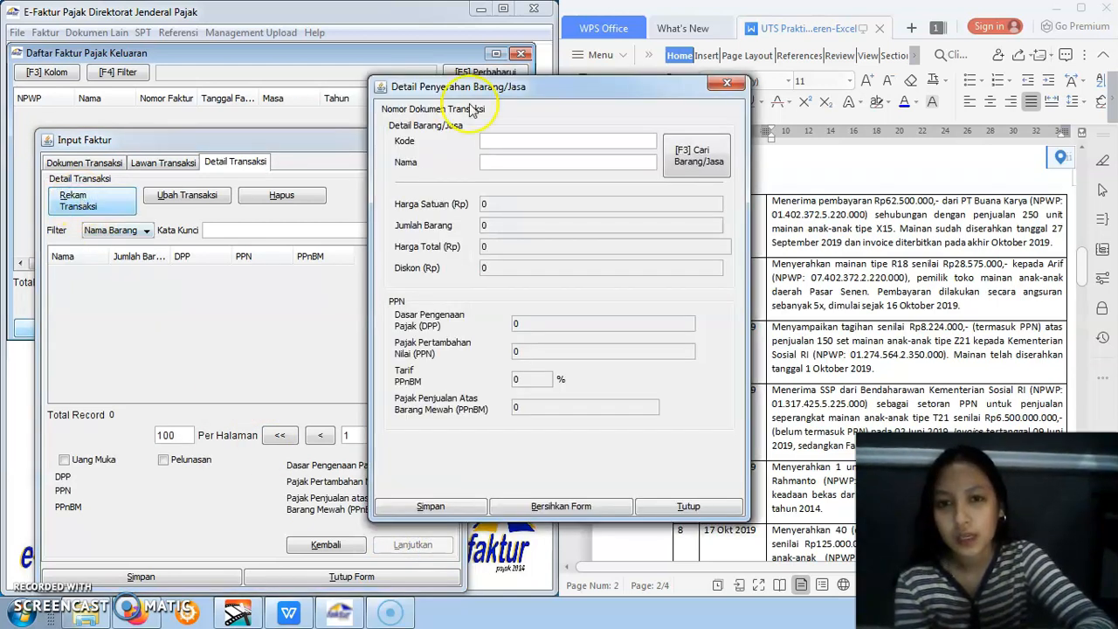
pyautogui.moveTo(539, 91); pyautogui.dragTo(350, 170)
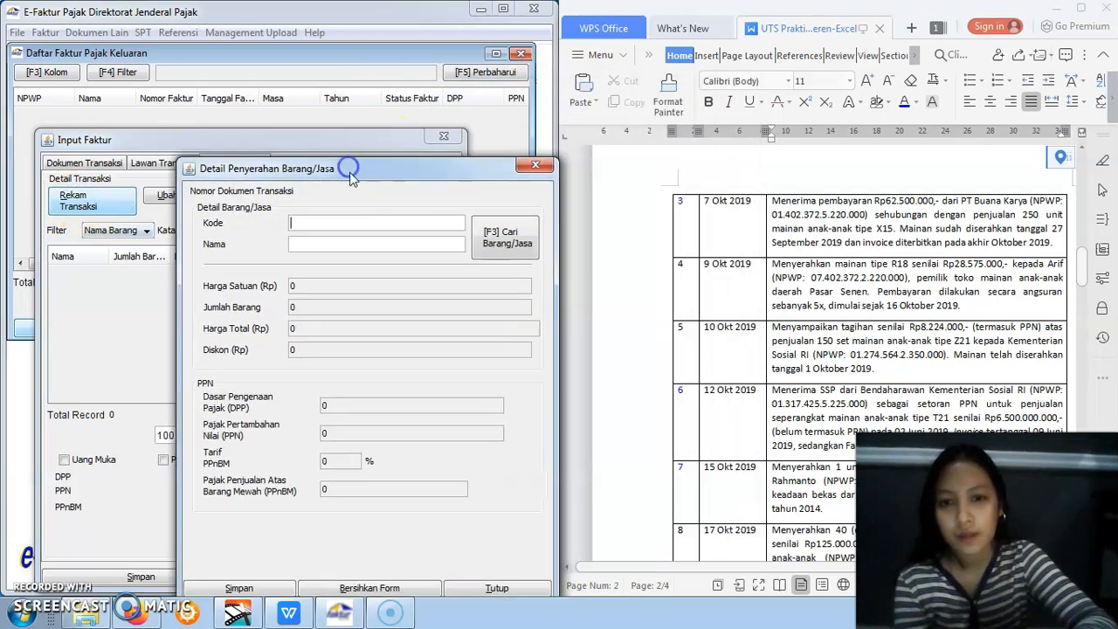
pyautogui.click(489, 240)
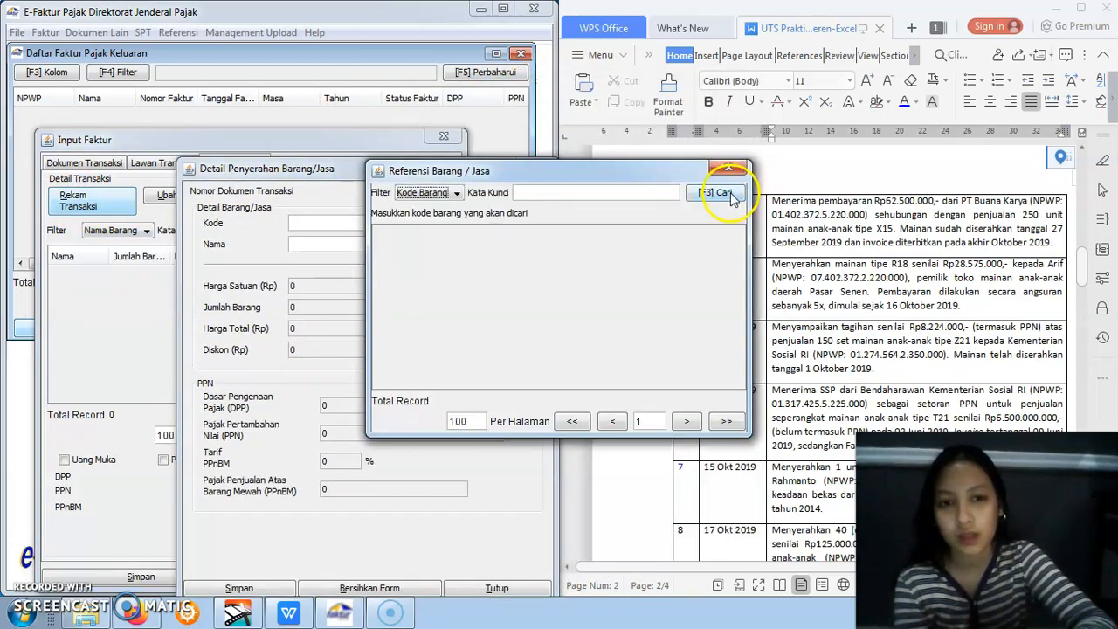
pyautogui.click(729, 194)
pyautogui.doubleClick(517, 252)
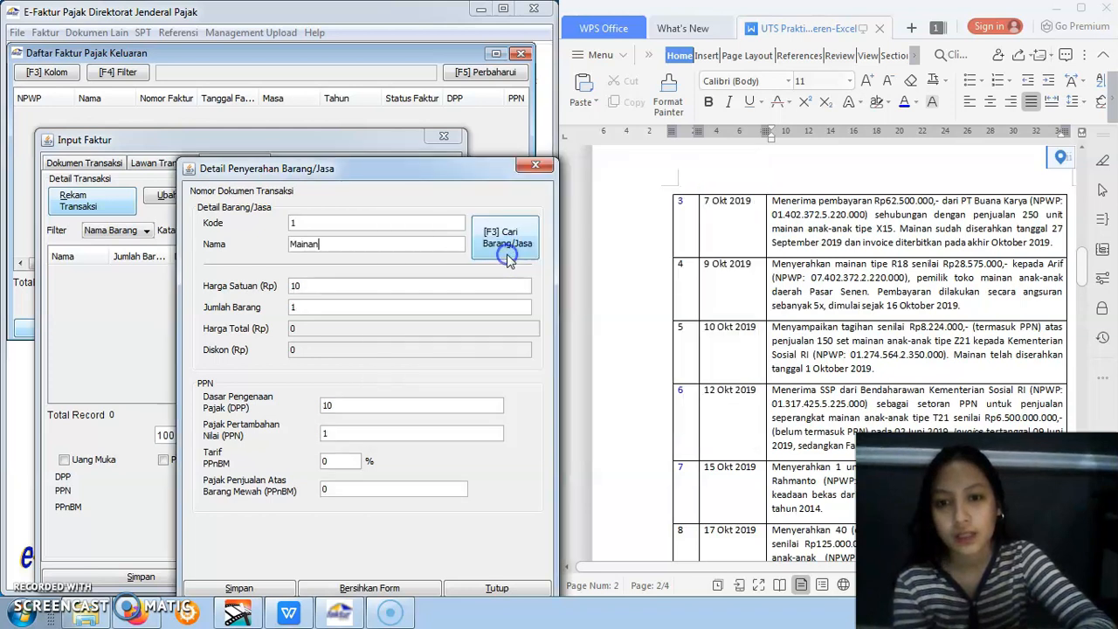
# Set the Mainan item's DPP to 28575000, save the detail and decline defining another transaction detail
pyautogui.moveTo(402, 174); pyautogui.dragTo(339, 161)
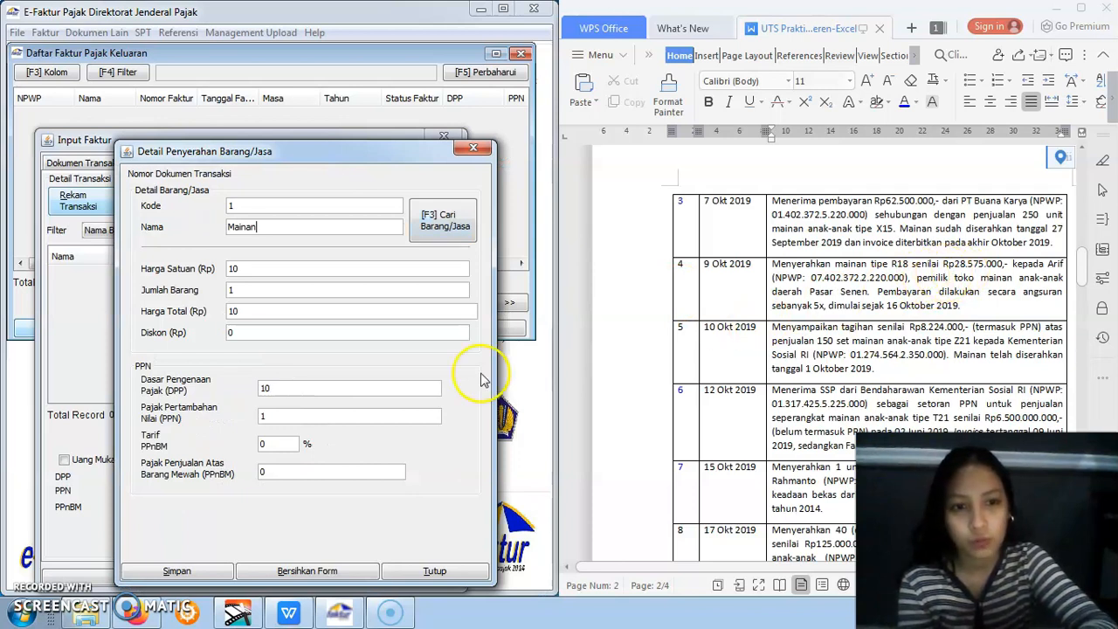
pyautogui.click(332, 388)
pyautogui.click(293, 390)
pyautogui.press('BackSpace')
pyautogui.press('BackSpace')
pyautogui.write('28575000')
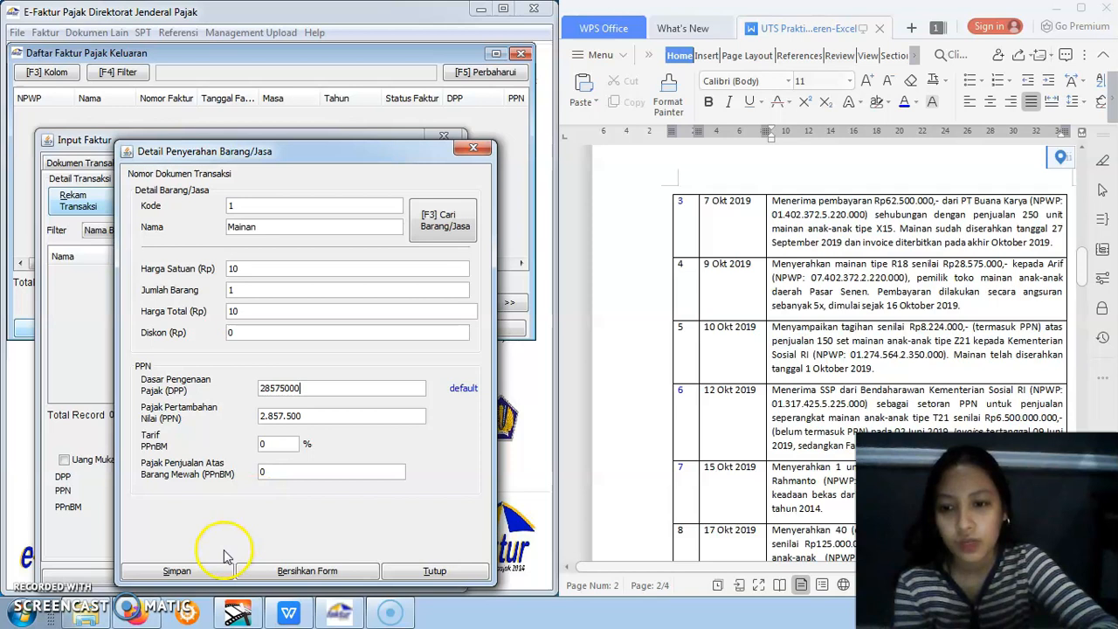
pyautogui.click(196, 572)
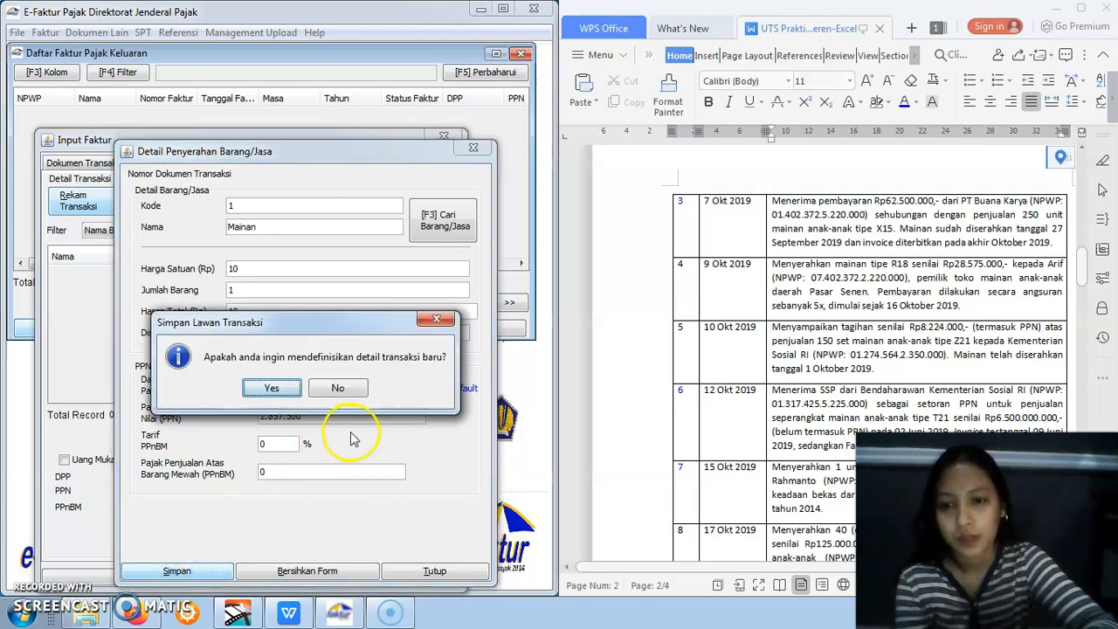
pyautogui.click(343, 390)
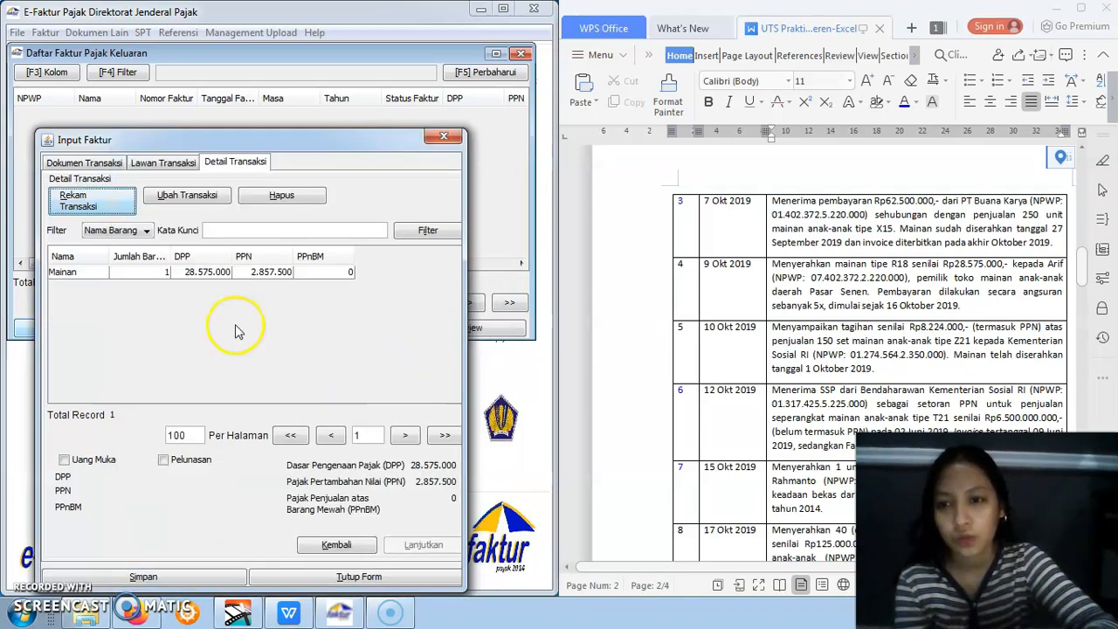
# Save the 9 Okt 2019 invoice and choose to create a new Dokumen Faktur
pyautogui.click(189, 272)
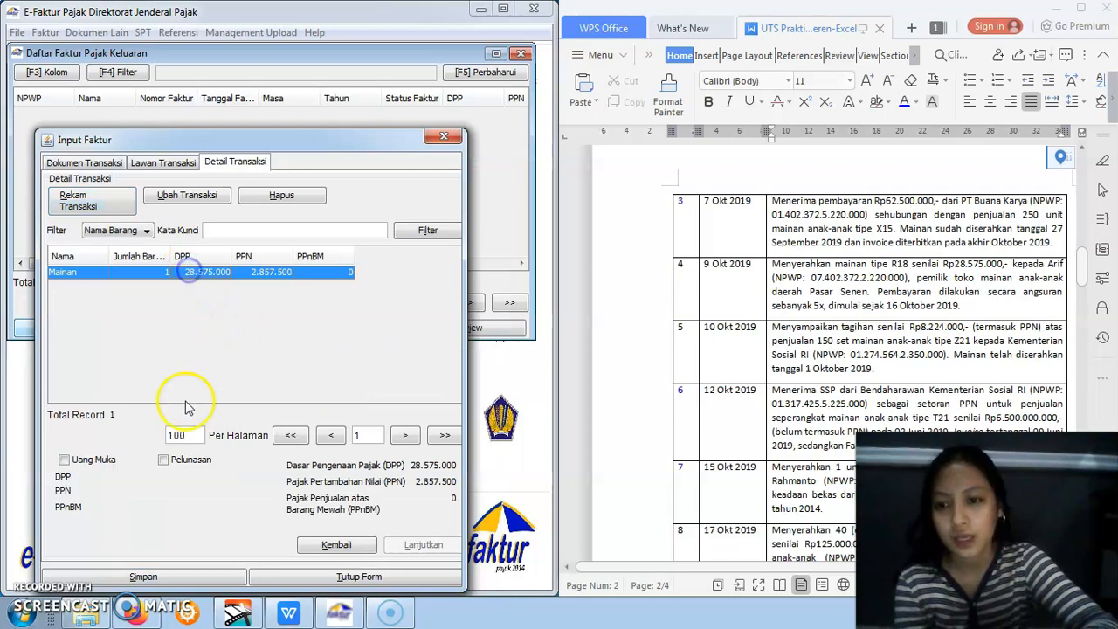
pyautogui.click(179, 575)
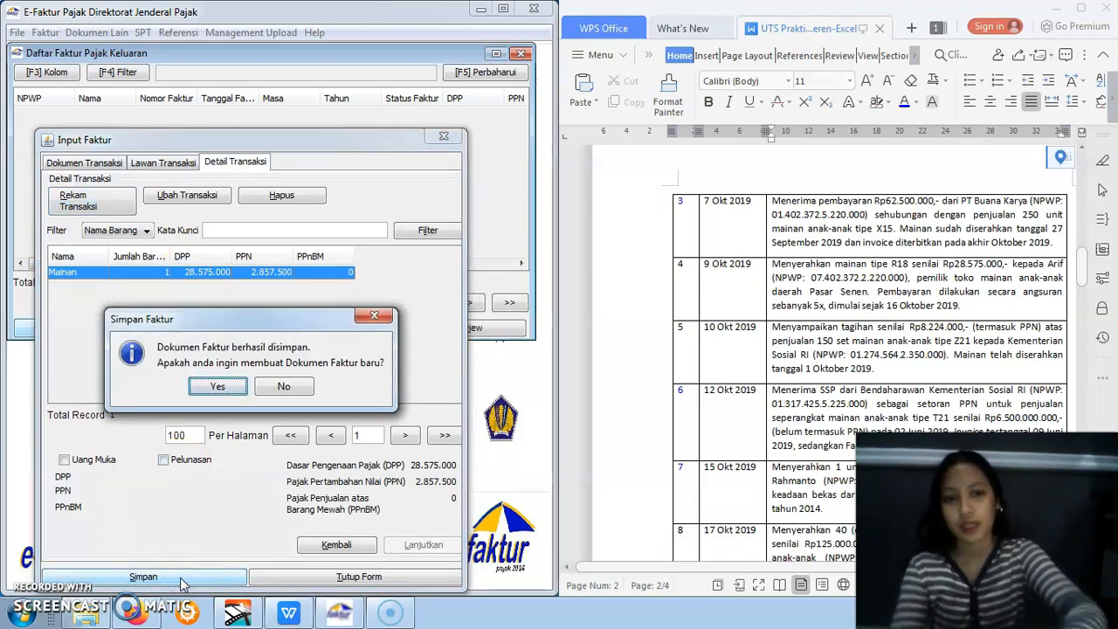
pyautogui.click(218, 386)
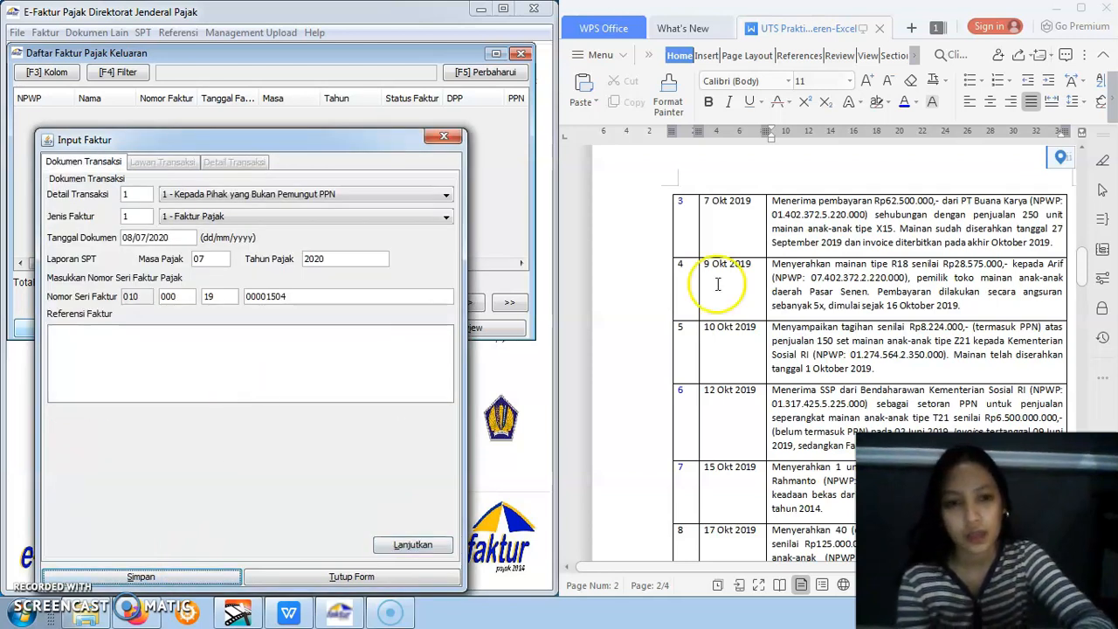
# Set the new invoice's transaction detail to 2 - Kepada Pemungut Bendaharawan, dated 10/10/2019, and proceed to the counterparty details
pyautogui.moveTo(1089, 267); pyautogui.dragTo(1085, 276)
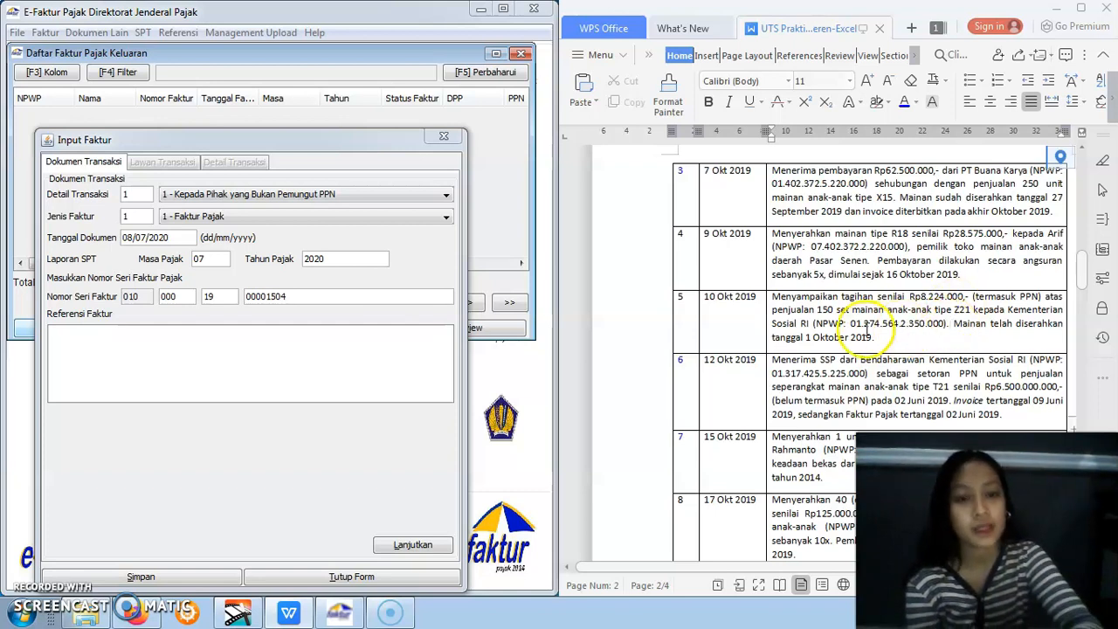
pyautogui.click(327, 194)
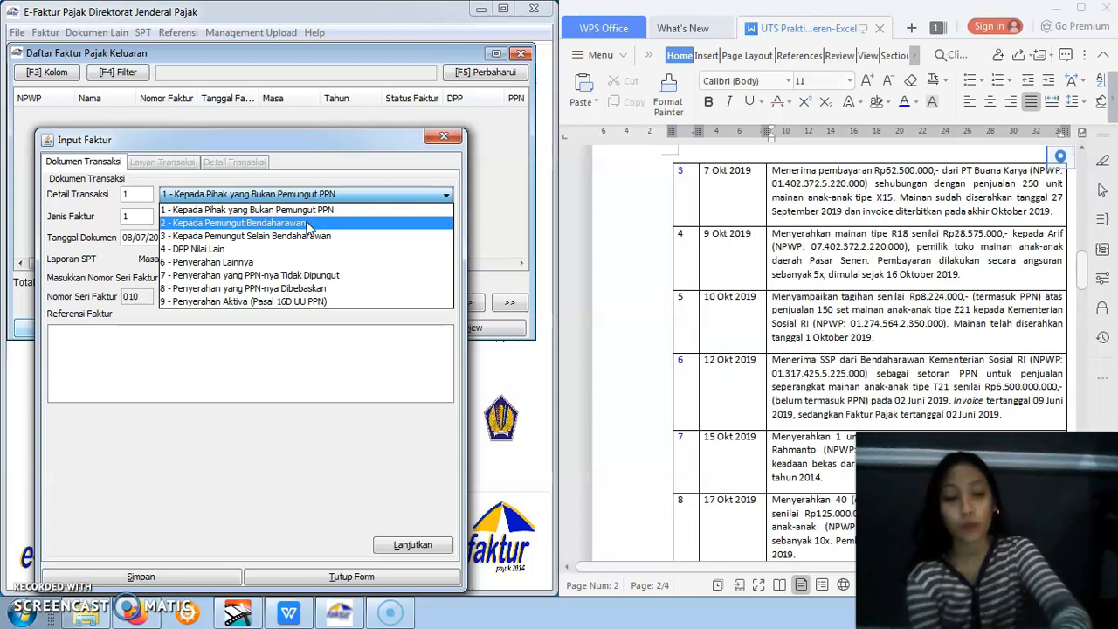
pyautogui.click(307, 225)
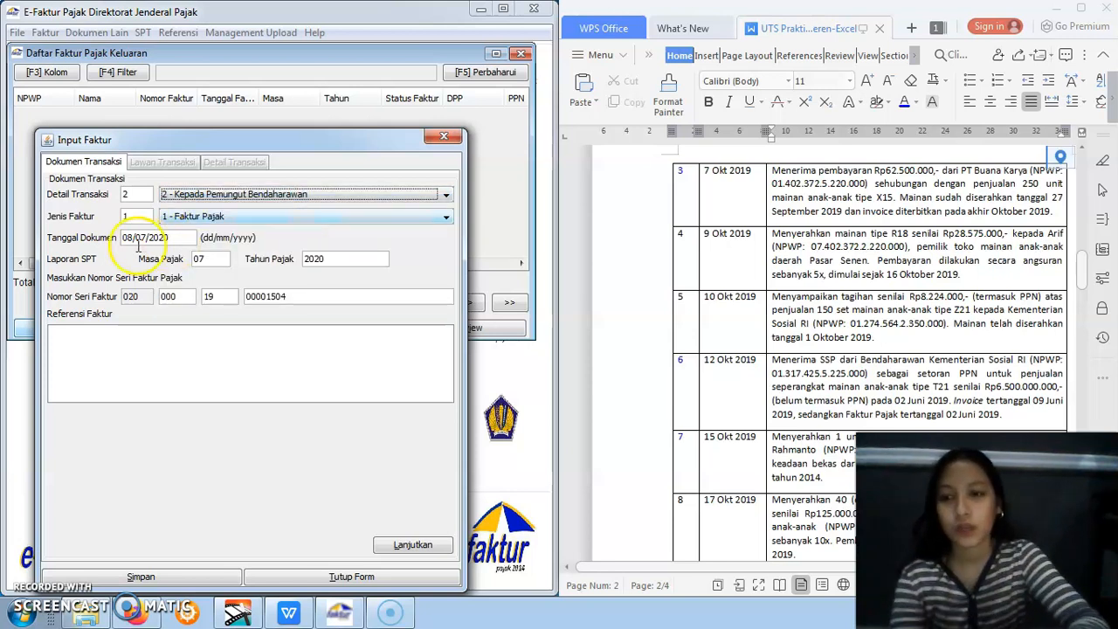
pyautogui.moveTo(123, 237); pyautogui.dragTo(182, 238)
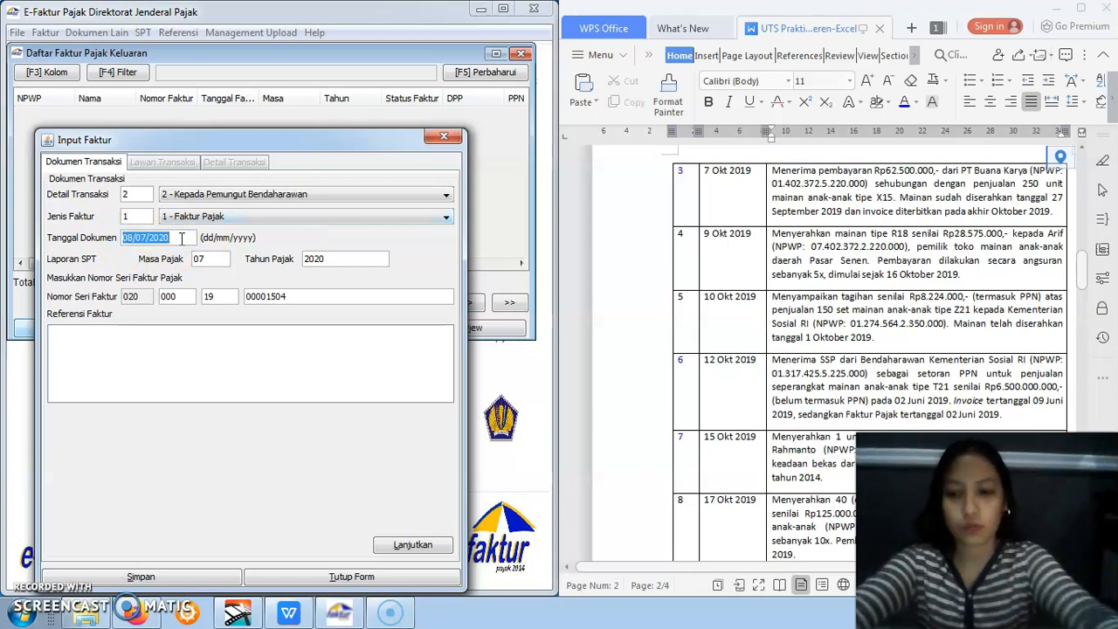
pyautogui.write('10/10/2019')
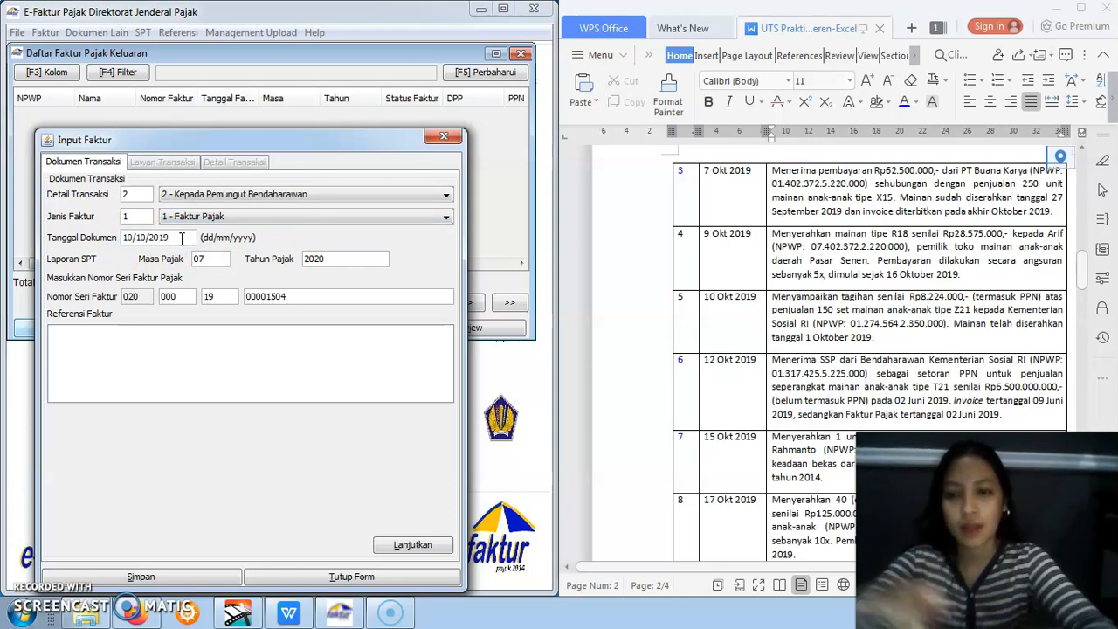
pyautogui.click(192, 349)
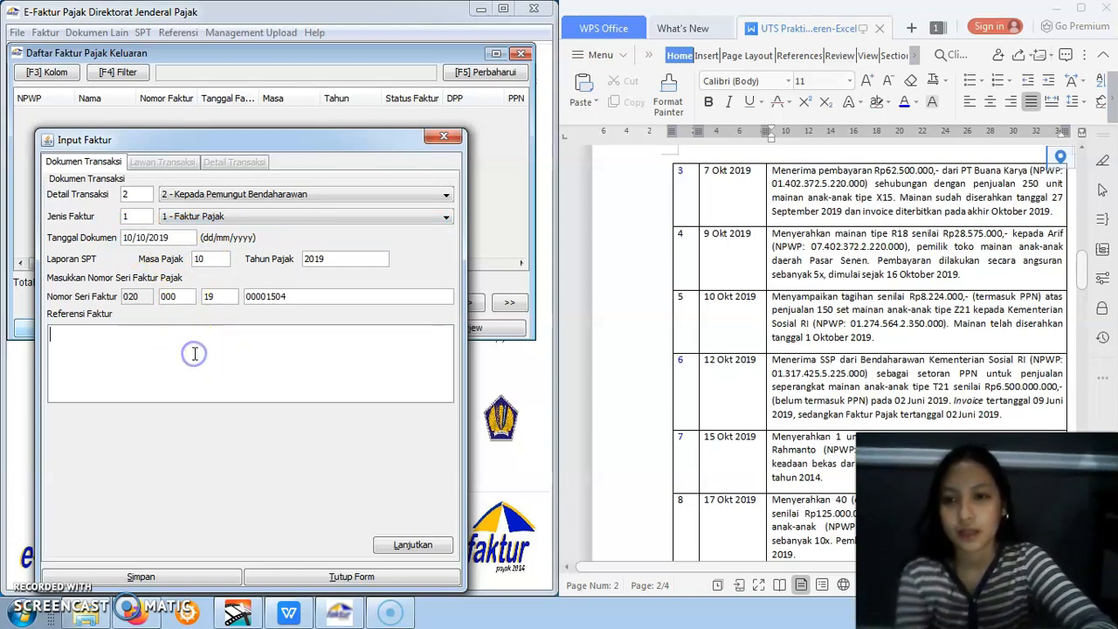
pyautogui.click(410, 544)
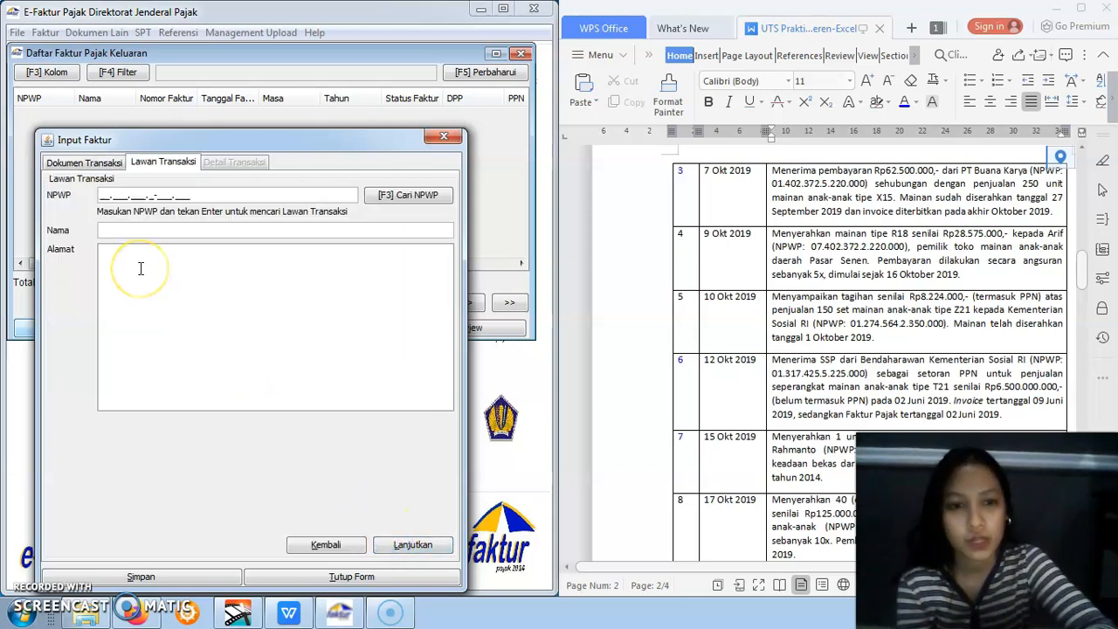
# Enter the ministry's NPWP from the assignment, the name Kementrian Sosial and the address "-", and proceed to the transaction details
pyautogui.click(89, 233)
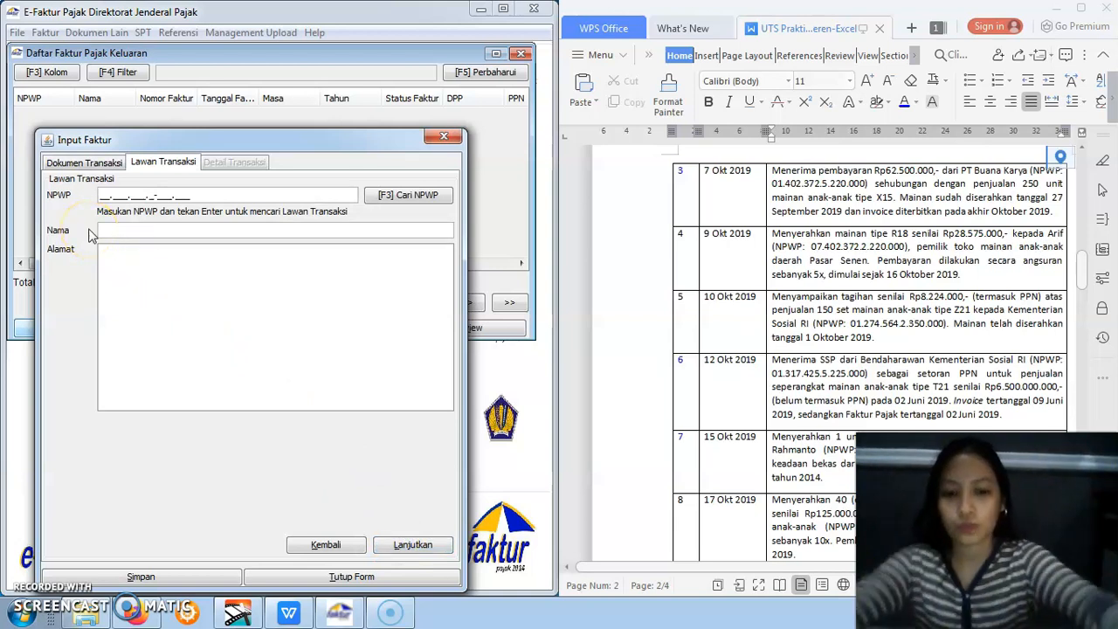
pyautogui.write('01.274.')
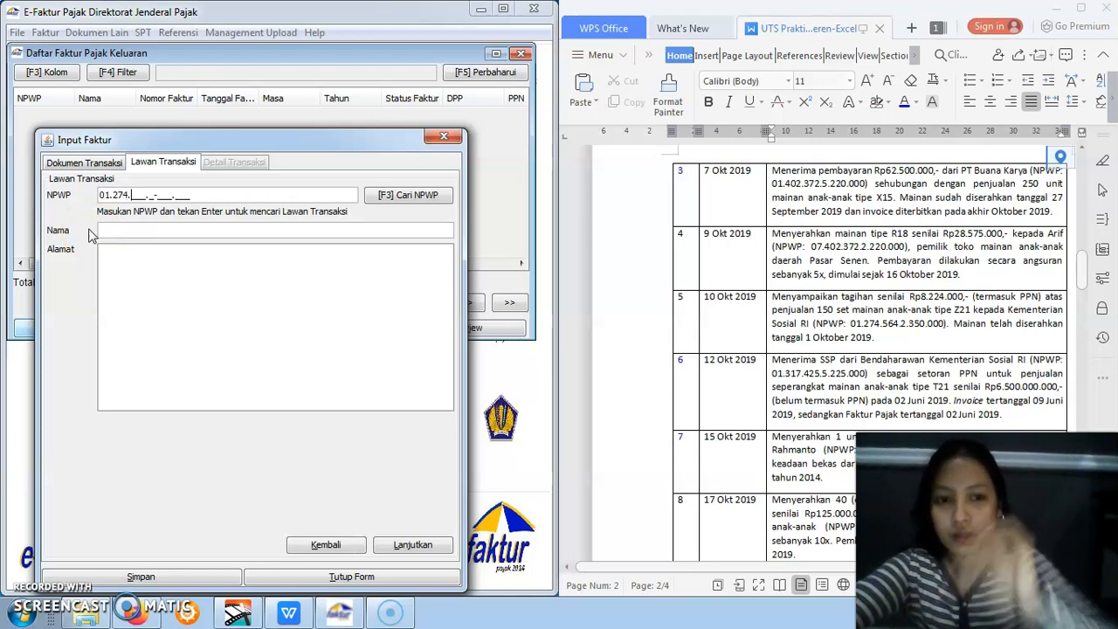
pyautogui.write('564.2-350.000')
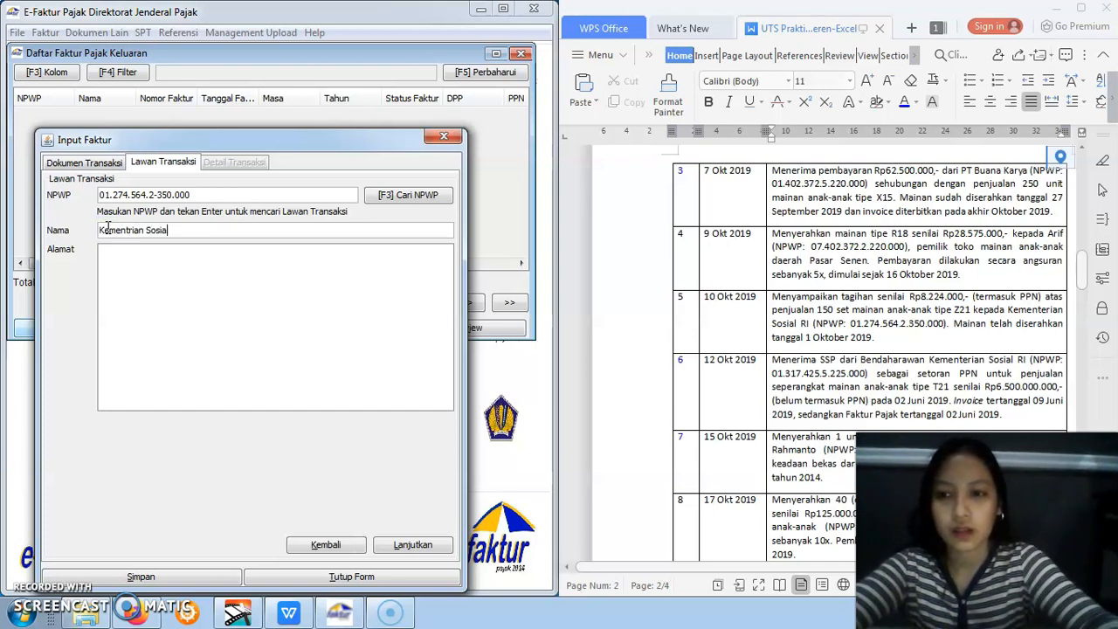
pyautogui.click(130, 299)
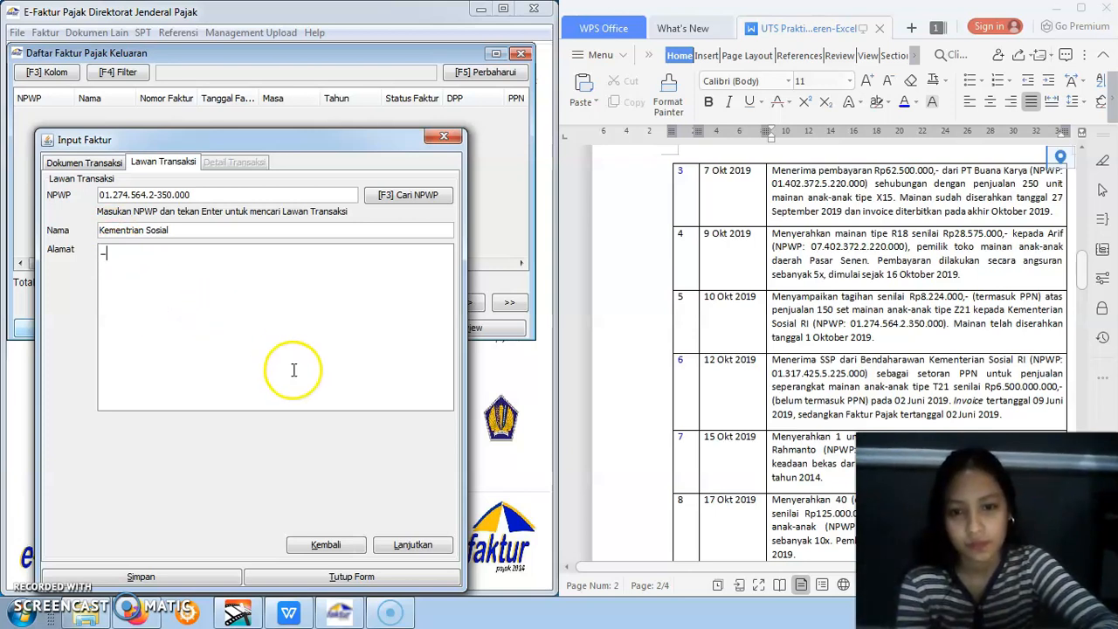
pyautogui.click(407, 546)
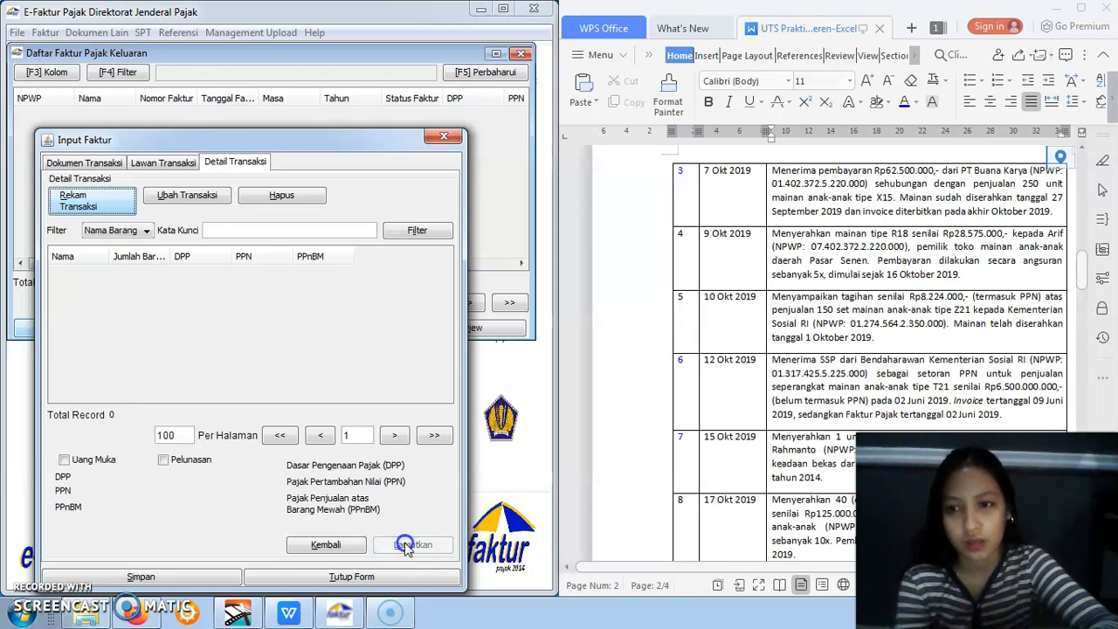
# Start a transaction detail for the Kementrian Sosial invoice and load the Mainan item with code 1 from the Barang/Jasa reference
pyautogui.click(108, 213)
pyautogui.click(686, 151)
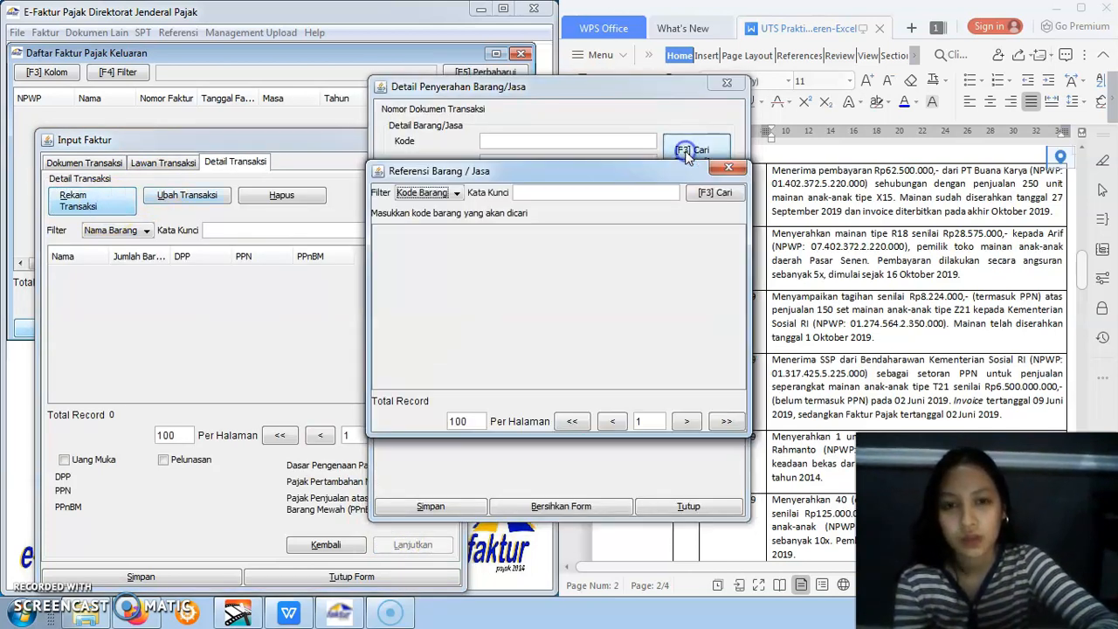
pyautogui.click(711, 192)
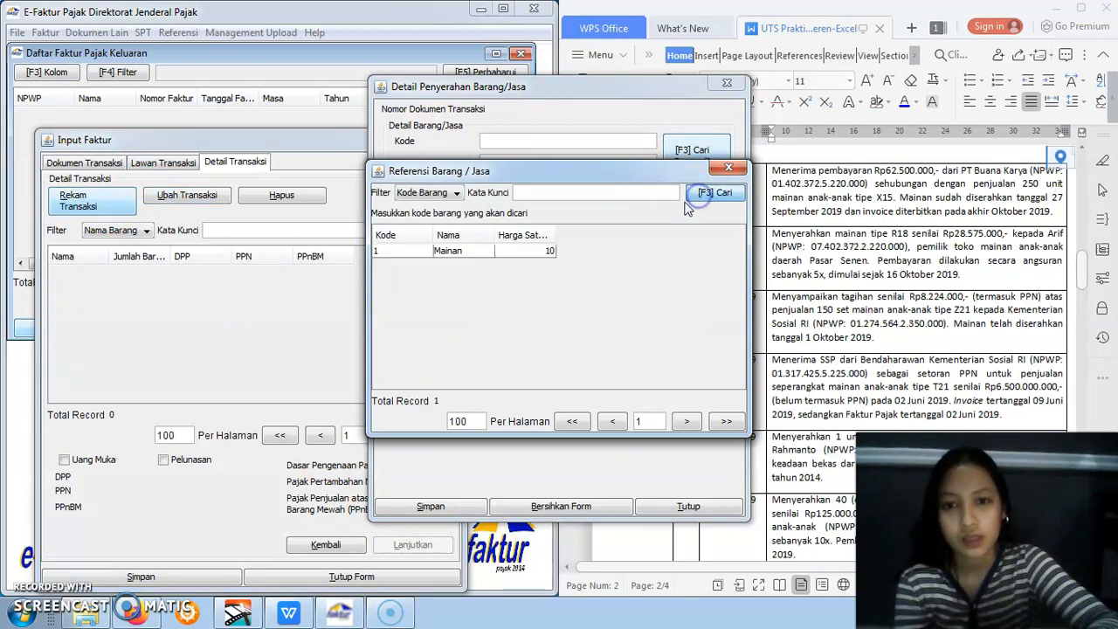
pyautogui.doubleClick(546, 251)
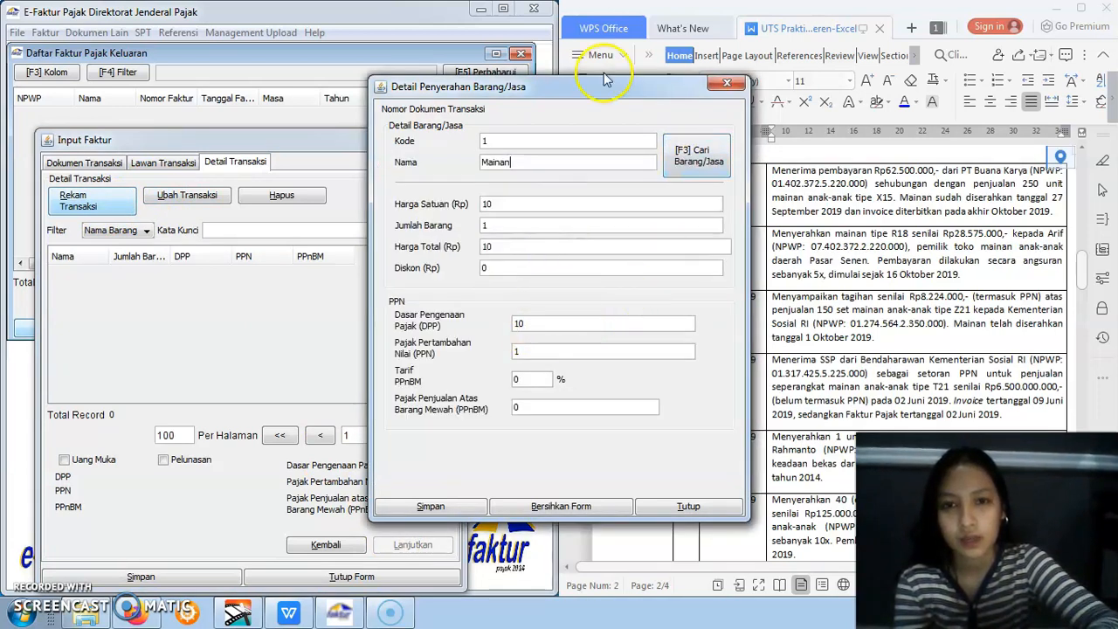
# Set the Mainan item's DPP to 7476363,64, save the detail and decline defining another transaction detail
pyautogui.moveTo(599, 85); pyautogui.dragTo(378, 146)
pyautogui.click(323, 386)
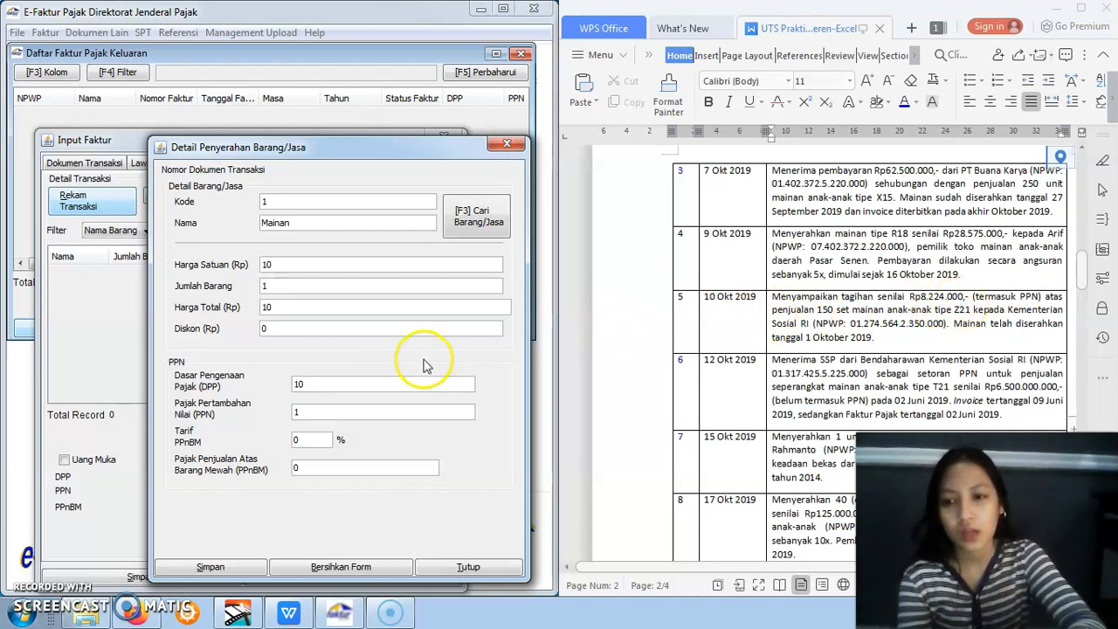
pyautogui.moveTo(344, 386); pyautogui.dragTo(292, 386)
pyautogui.press('BackSpace')
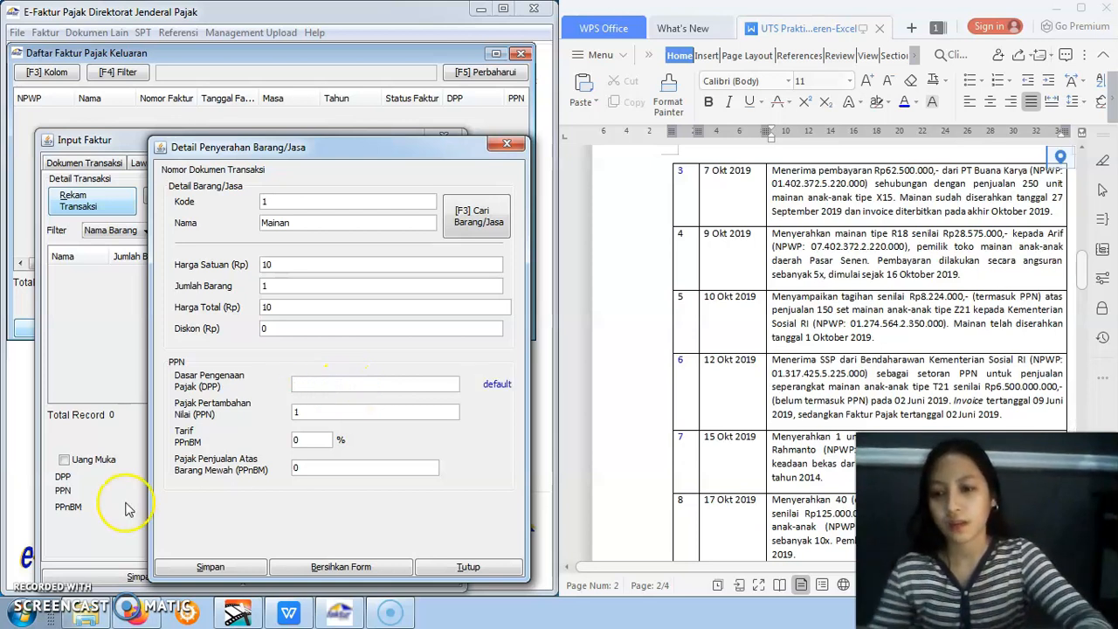
pyautogui.click(28, 613)
pyautogui.click(367, 386)
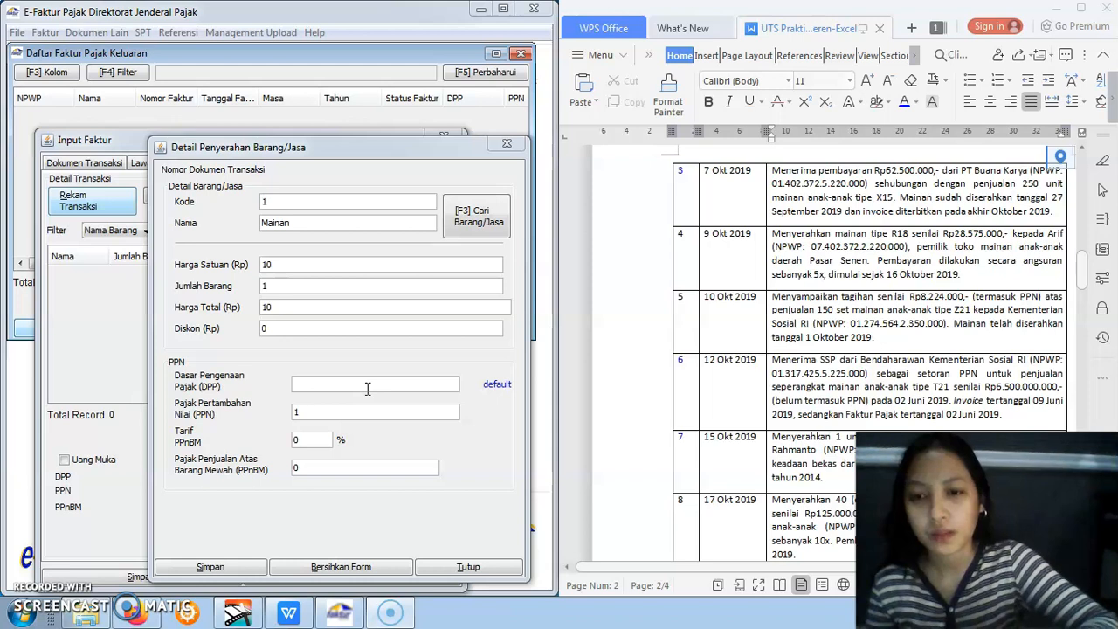
pyautogui.click(367, 388)
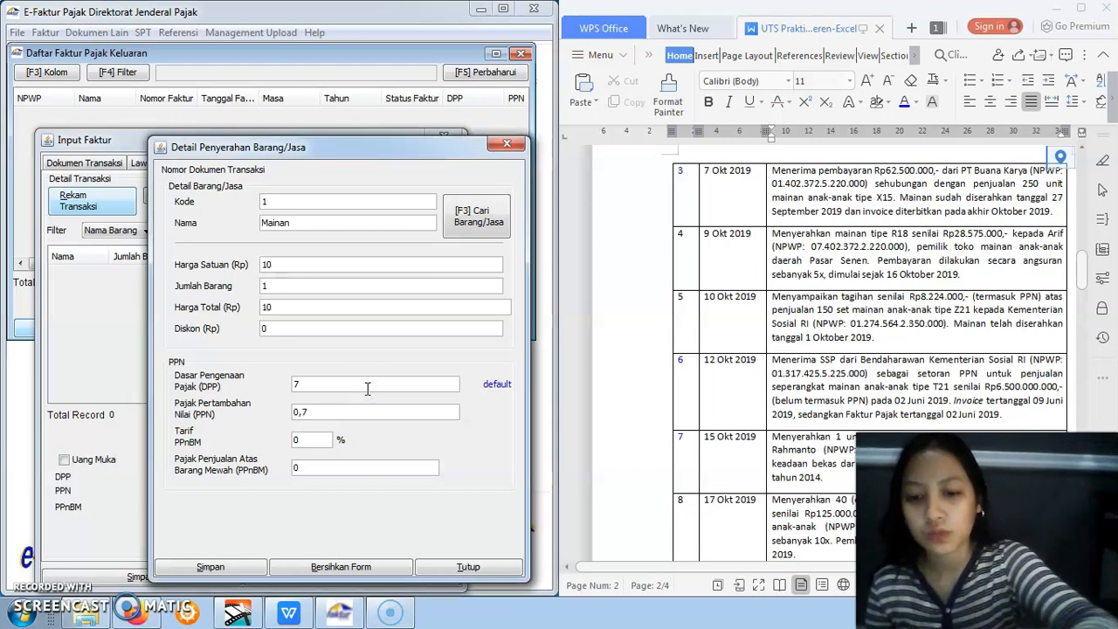
pyautogui.write('47')
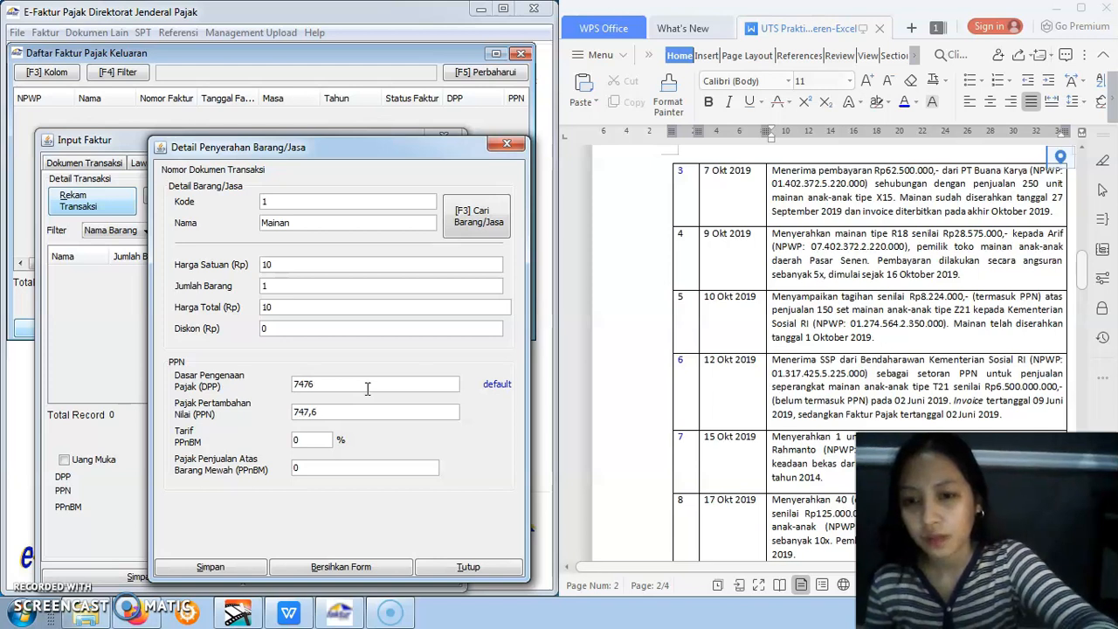
pyautogui.write('6')
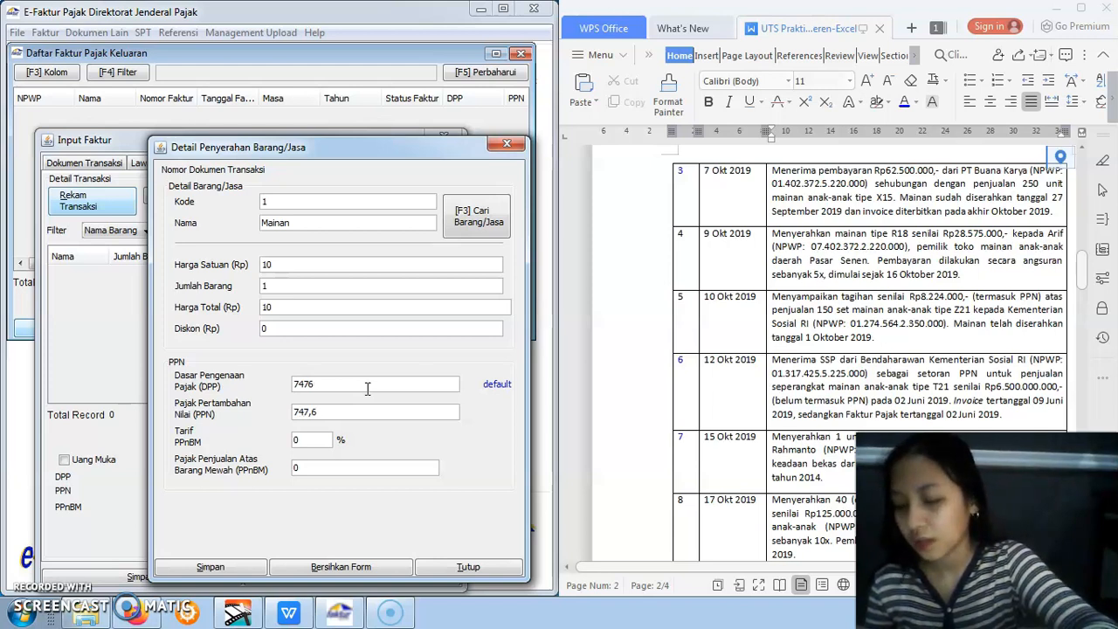
pyautogui.write('363,64')
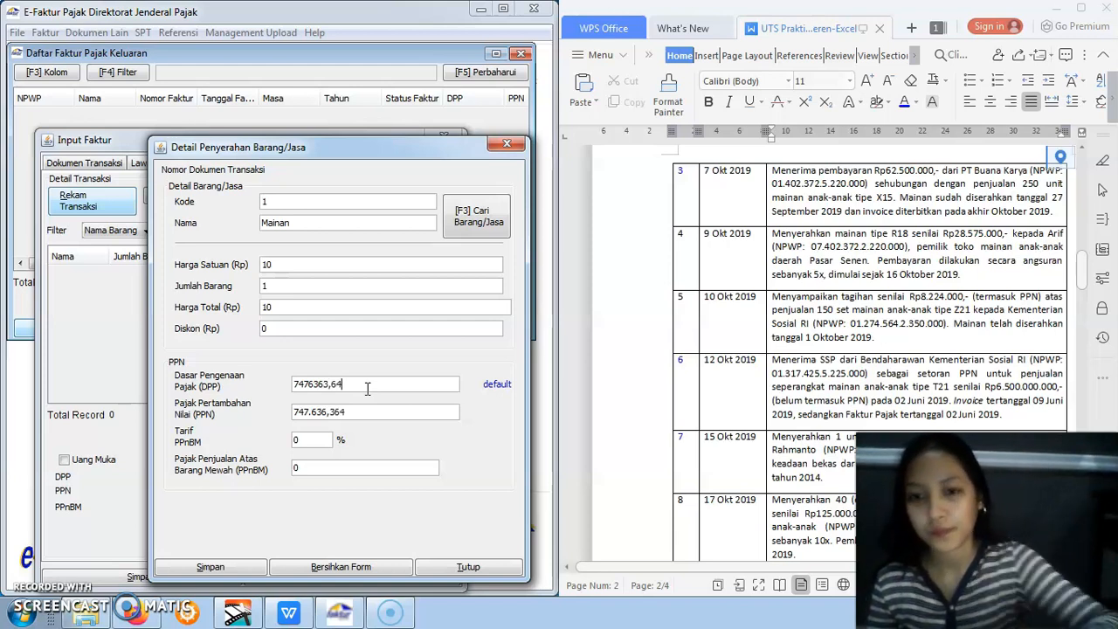
pyautogui.click(350, 412)
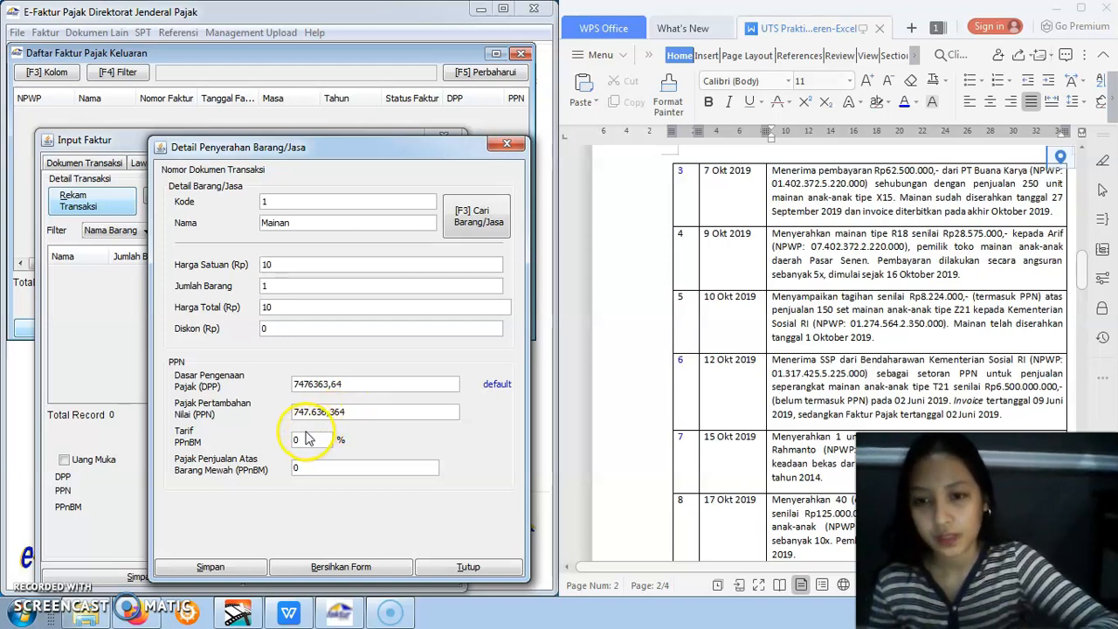
pyautogui.click(319, 467)
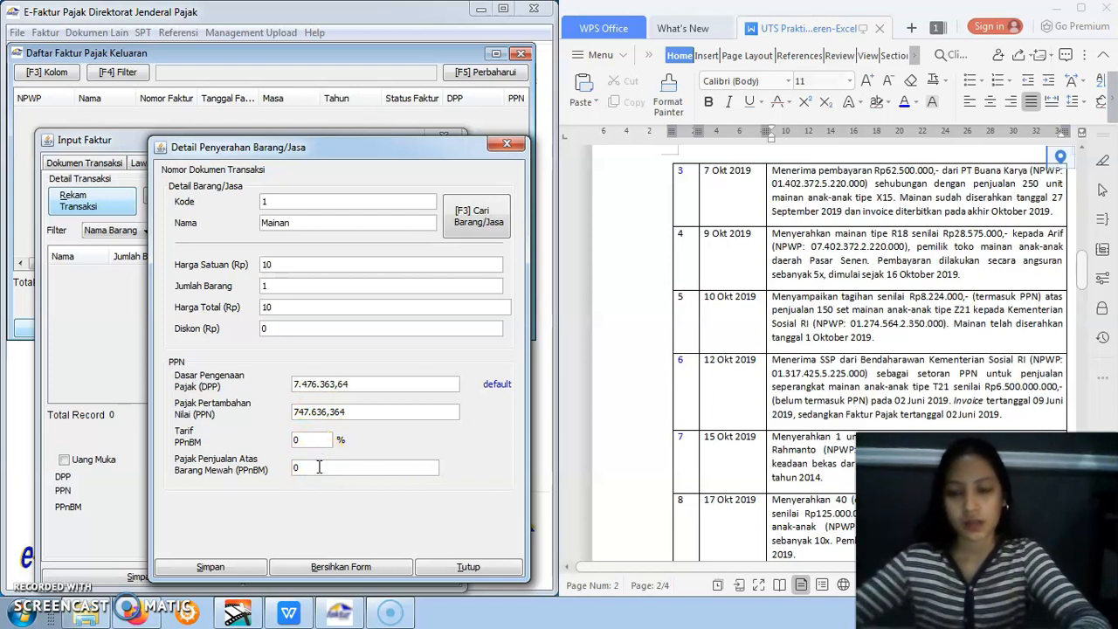
pyautogui.click(224, 566)
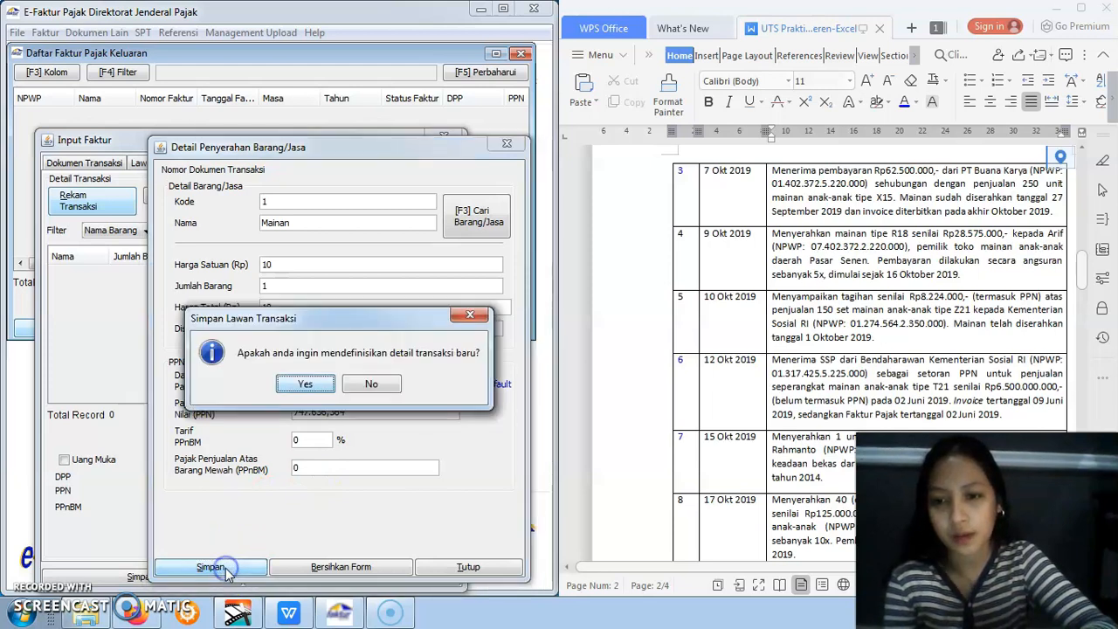
pyautogui.click(372, 385)
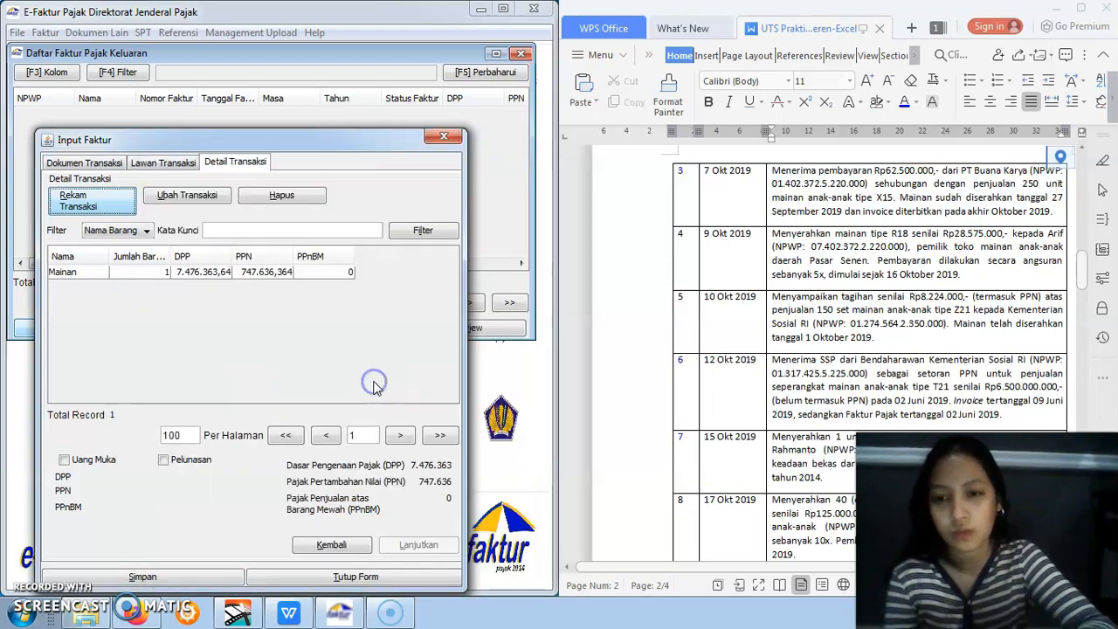
# Save the 10 Okt 2019 Kementrian Sosial invoice and choose to create a new Dokumen Faktur
pyautogui.click(249, 275)
pyautogui.click(149, 576)
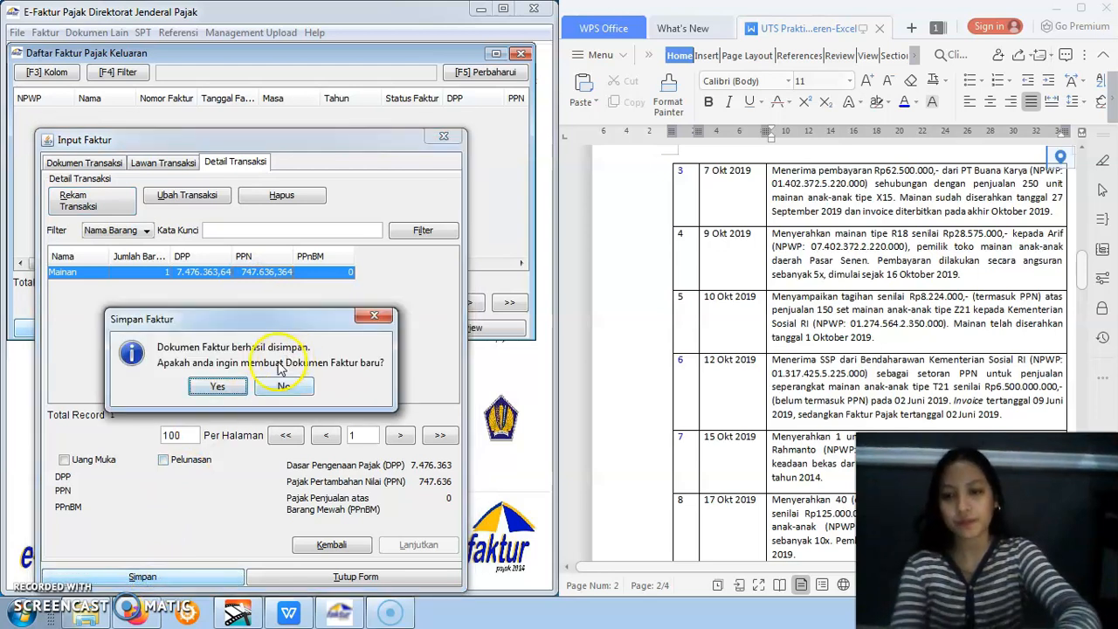
pyautogui.click(220, 386)
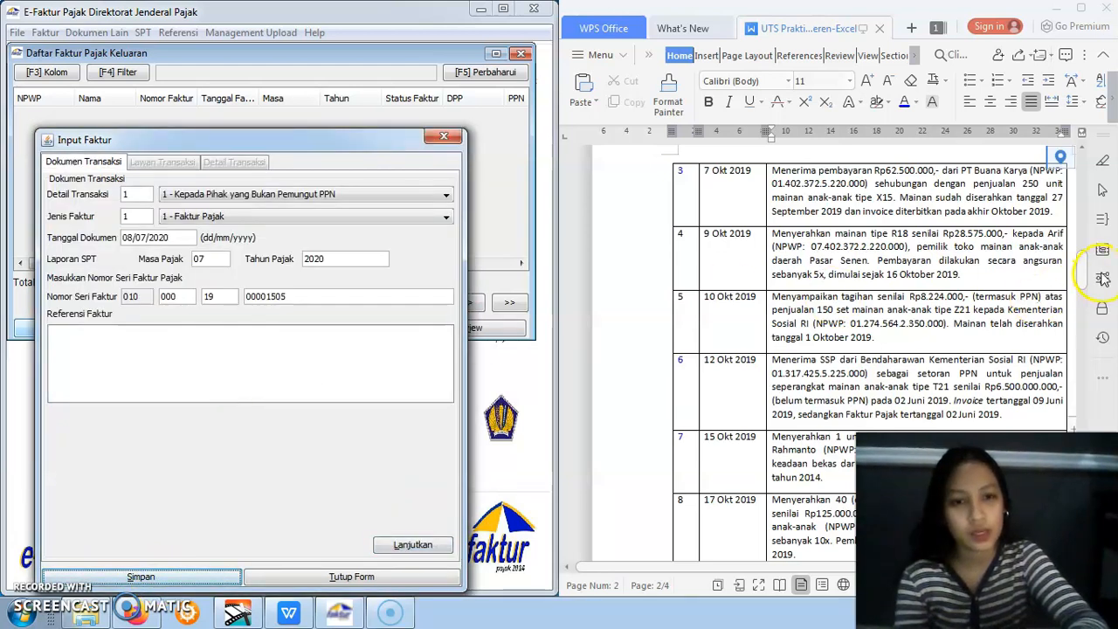
# Review the assignment's 12 to 17 Okt transactions and set the new invoice's document date to 17/10/2019 for the PT Mozone sale
pyautogui.scroll(-3, 1083, 275)
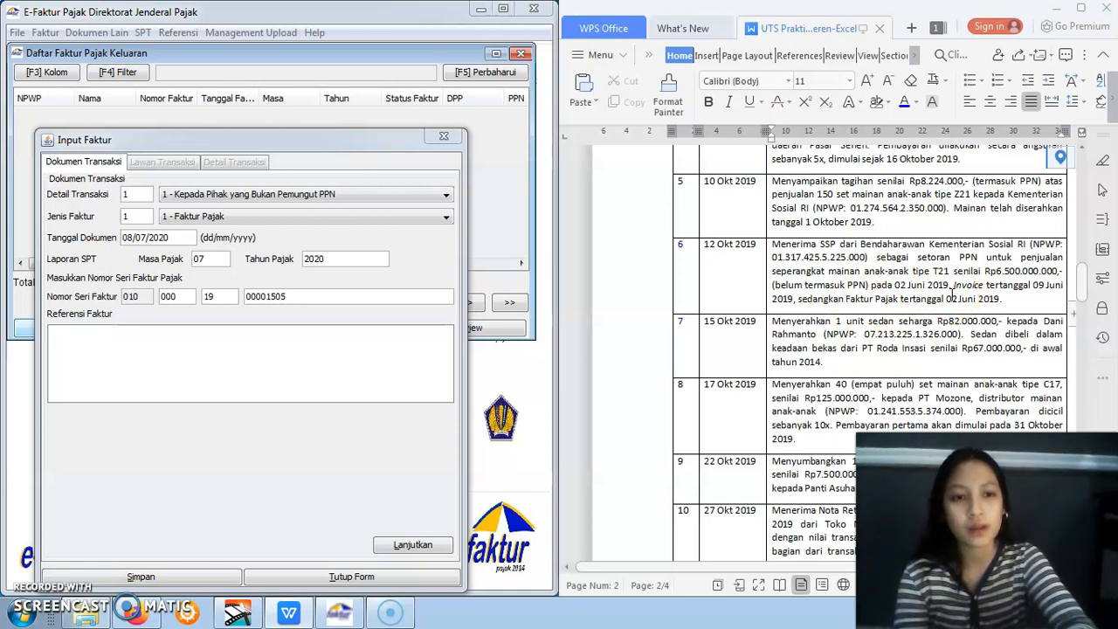
pyautogui.moveTo(1084, 281)
pyautogui.mouseDown()
pyautogui.moveTo(1083, 314)
pyautogui.moveTo(1083, 301)
pyautogui.mouseUp()
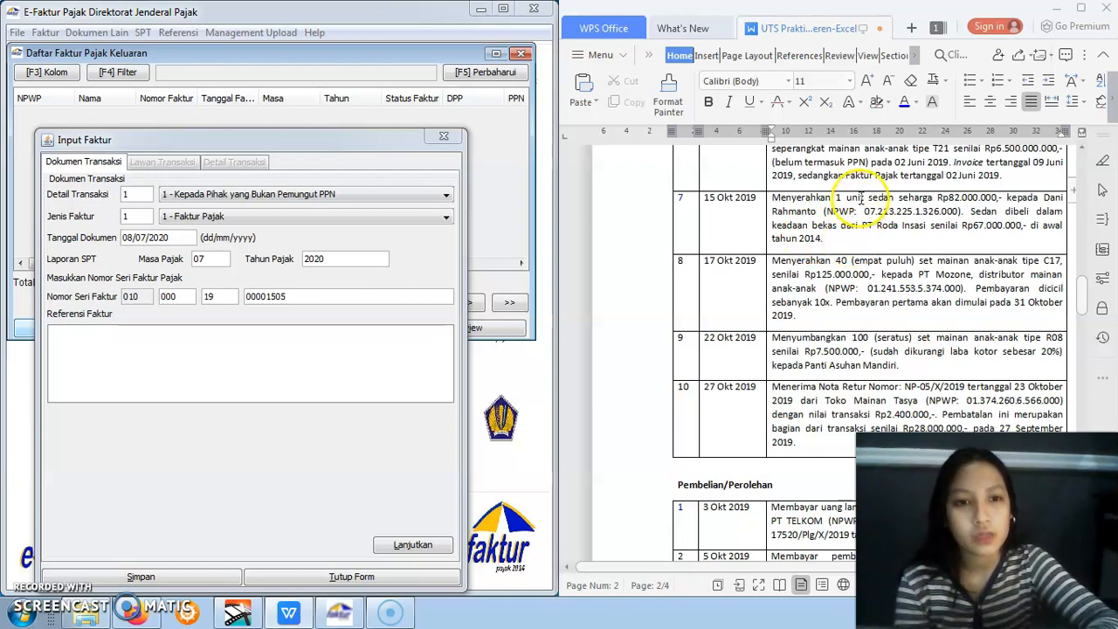
pyautogui.click(865, 198)
pyautogui.moveTo(865, 198); pyautogui.dragTo(896, 198)
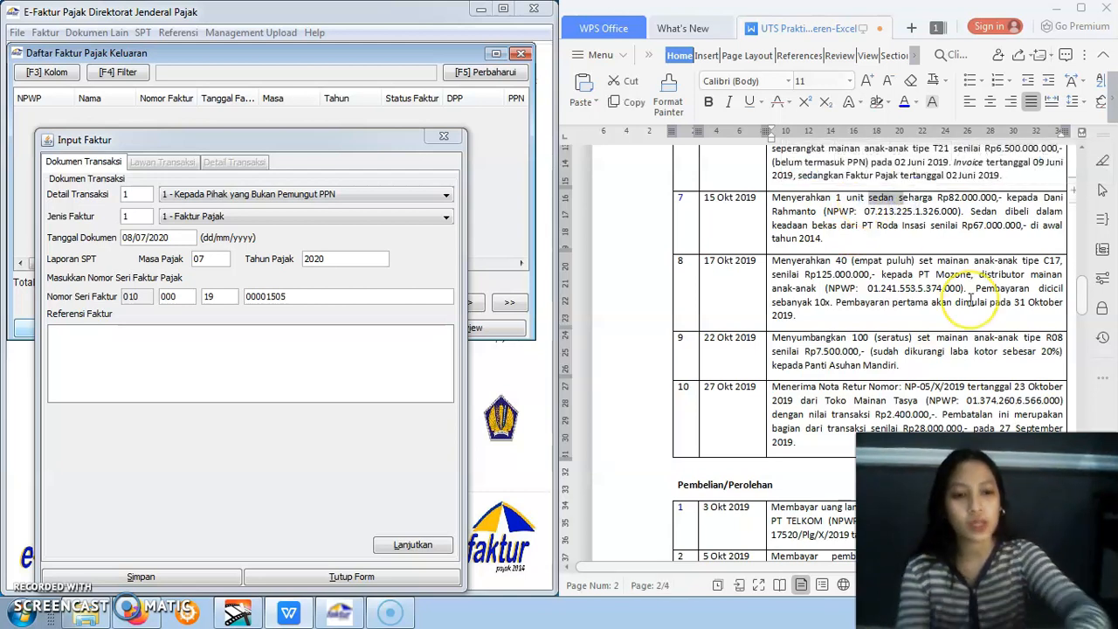
pyautogui.click(927, 299)
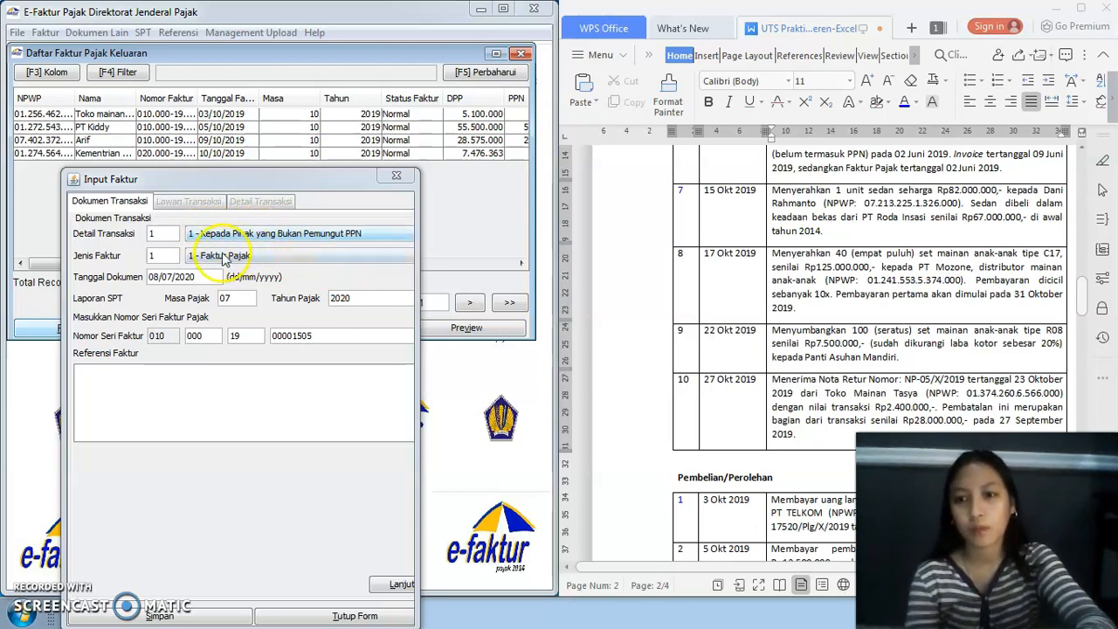
pyautogui.moveTo(150, 277); pyautogui.dragTo(209, 276)
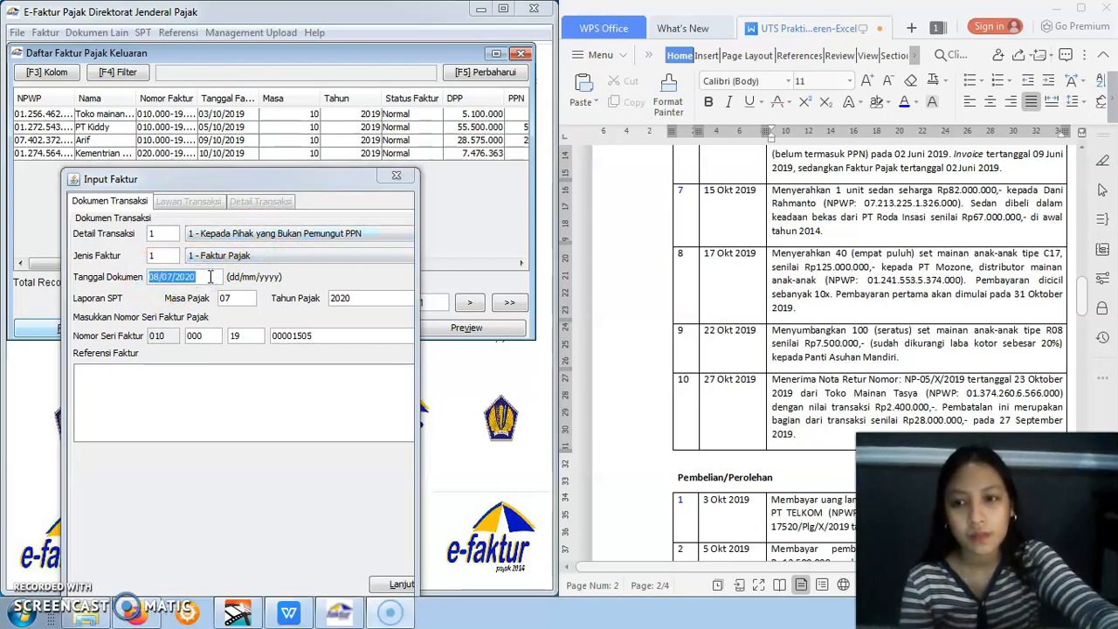
pyautogui.press('BackSpace')
pyautogui.press('BackSpace')
pyautogui.press('BackSpace')
pyautogui.press('BackSpace')
pyautogui.press('BackSpace')
pyautogui.press('BackSpace')
pyautogui.press('BackSpace')
pyautogui.press('BackSpace')
pyautogui.press('BackSpace')
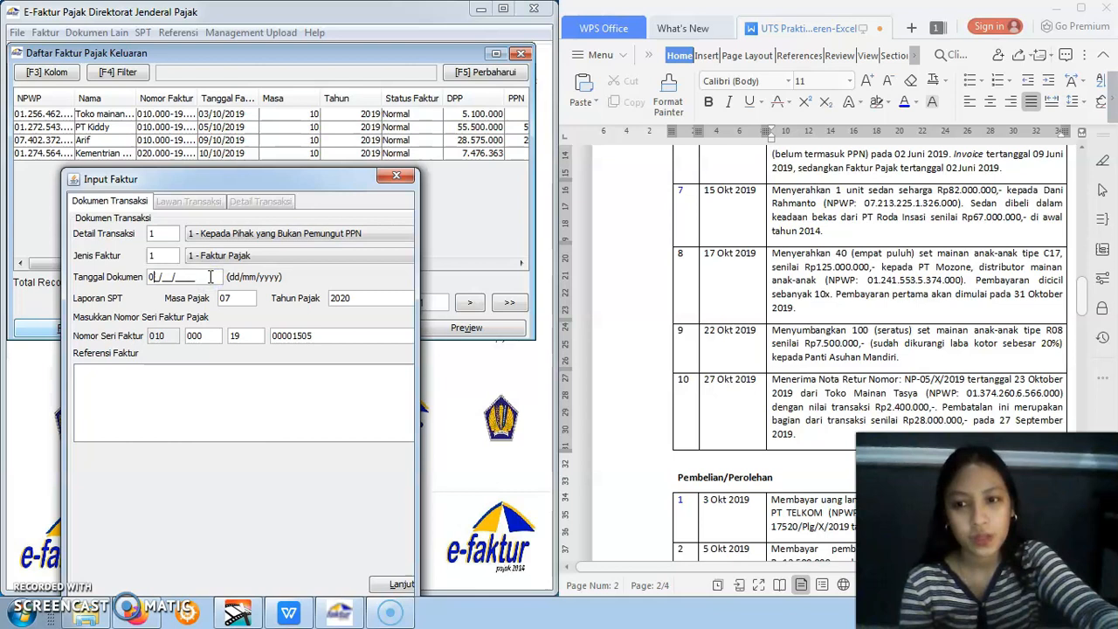
pyautogui.press('BackSpace')
pyautogui.write('1')
pyautogui.write('7/10/2019')
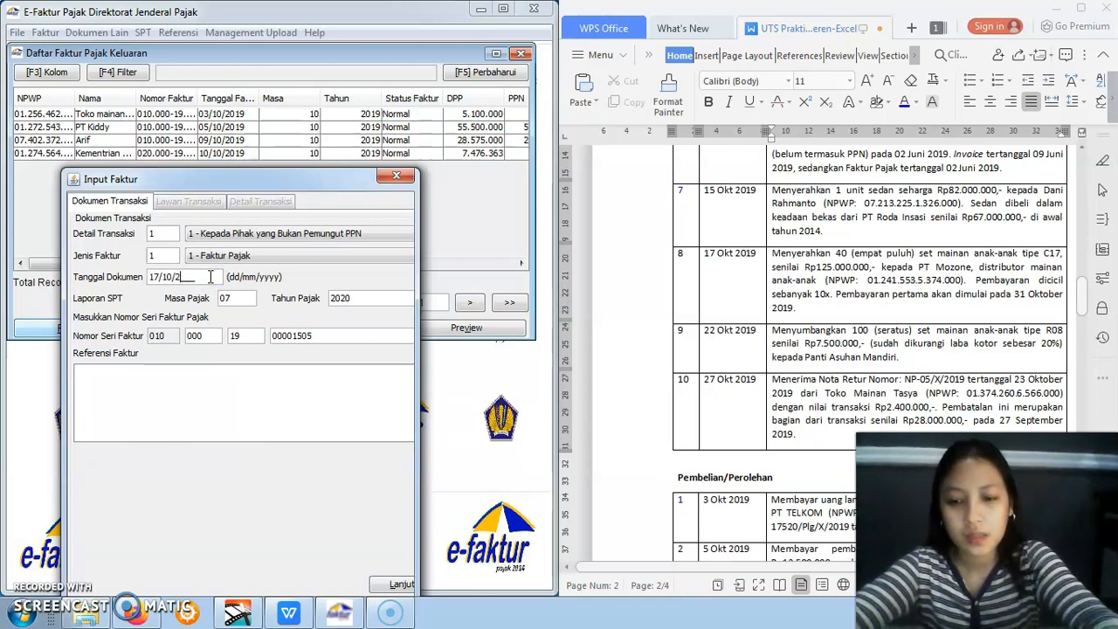
# Enter the buyer's NPWP, the name PT Mozone and the address "-" as the counterparty, and continue to the transaction details
pyautogui.click(232, 386)
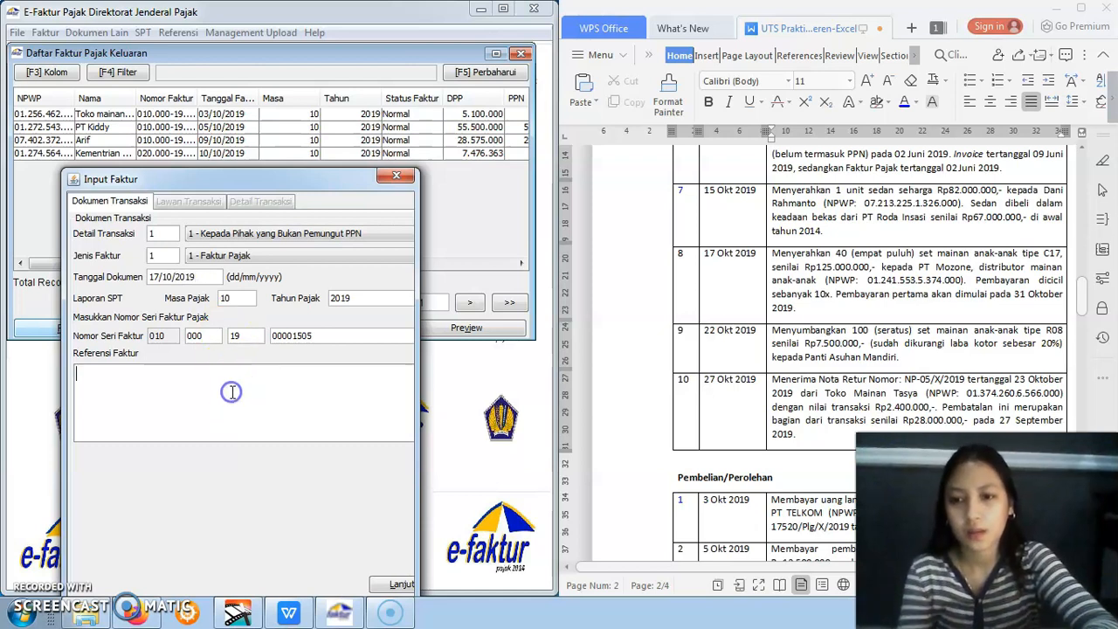
pyautogui.click(398, 583)
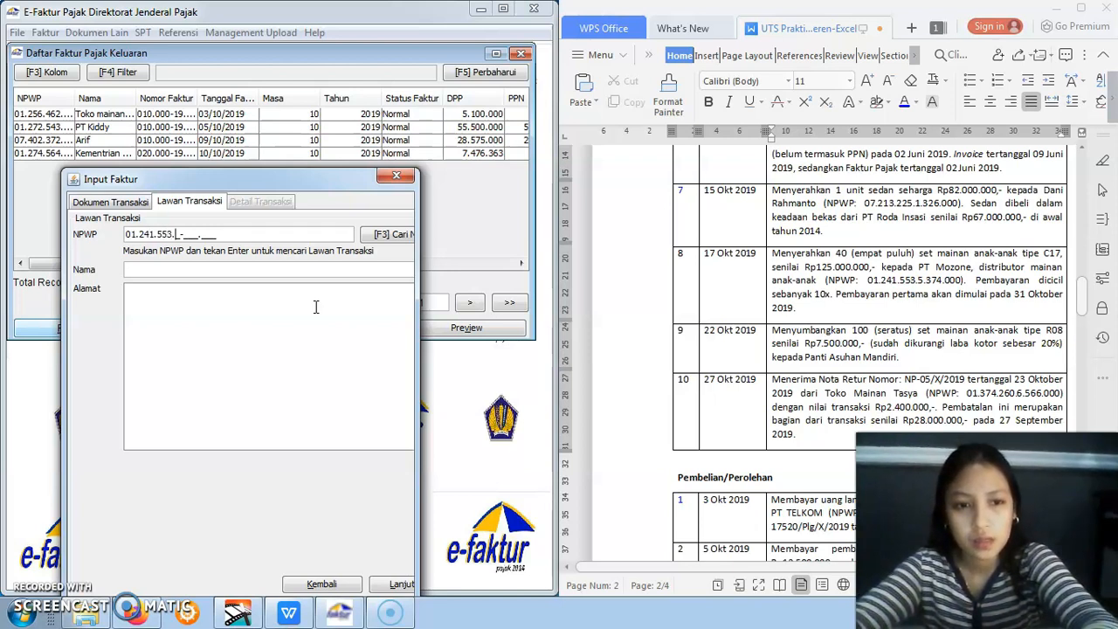
pyautogui.write('5-374.000')
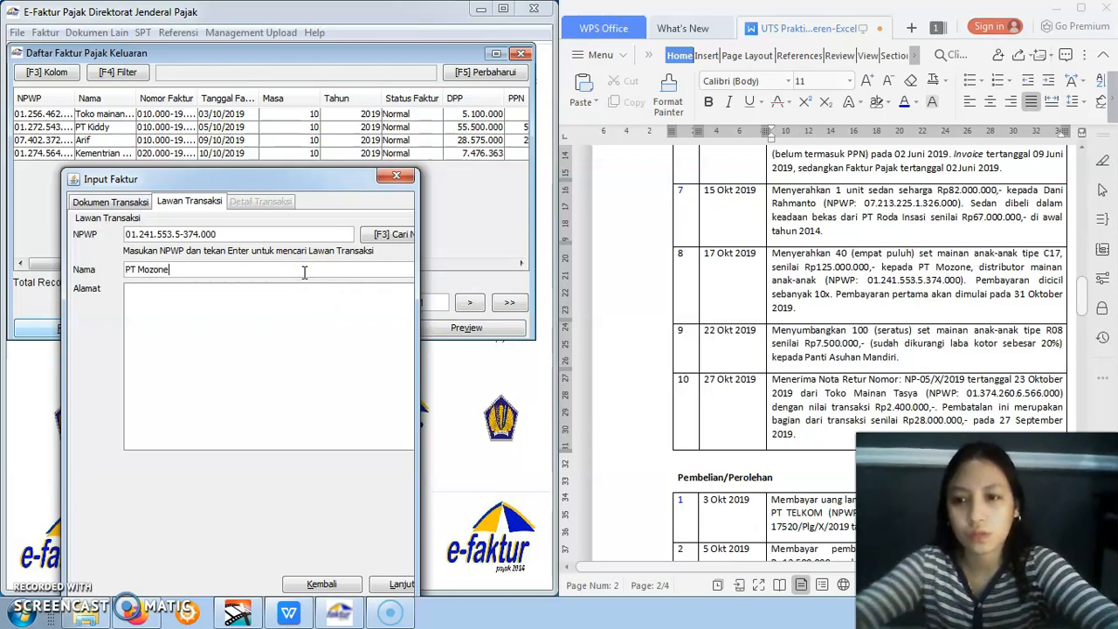
pyautogui.click(288, 325)
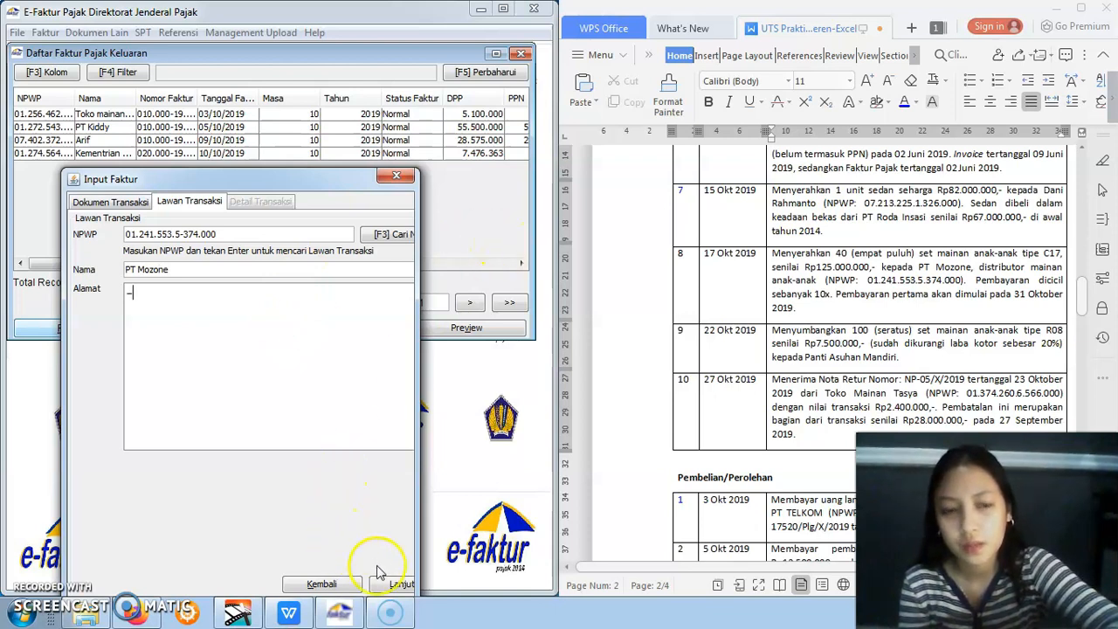
pyautogui.click(398, 587)
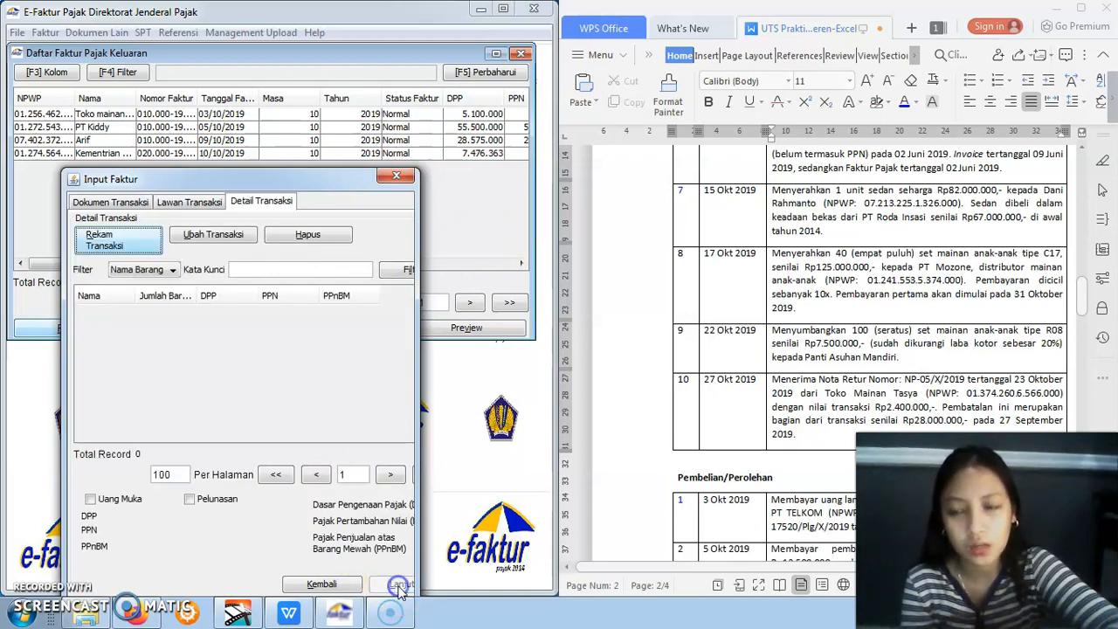
# Start a transaction detail for the PT Mozone invoice and load the Mainan item with code 1 from the Barang/Jasa reference
pyautogui.click(145, 247)
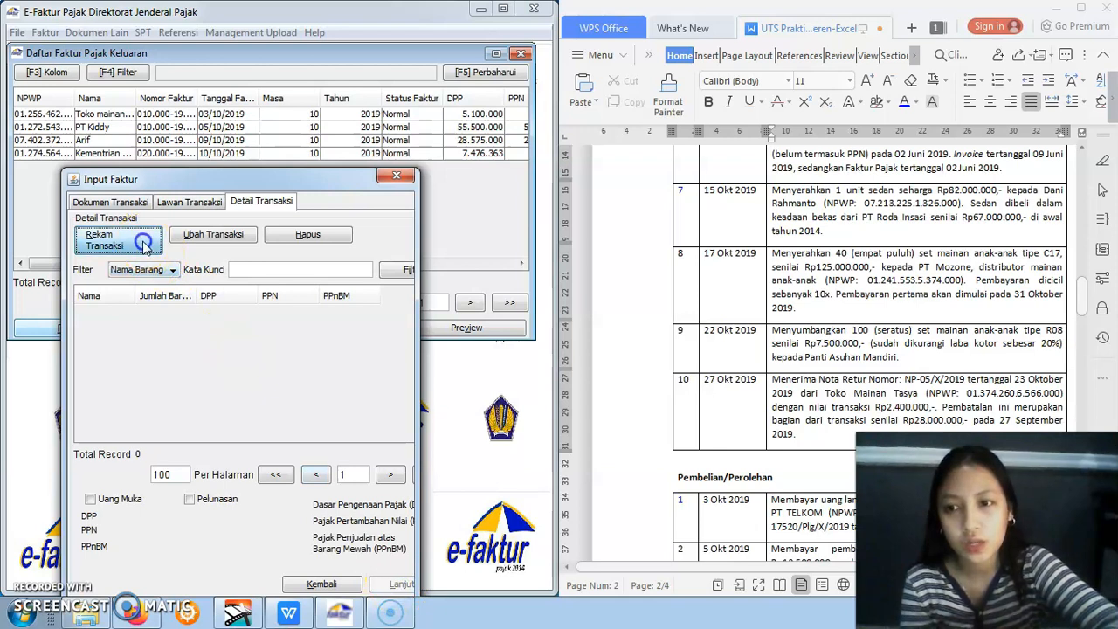
pyautogui.moveTo(538, 86); pyautogui.dragTo(252, 129)
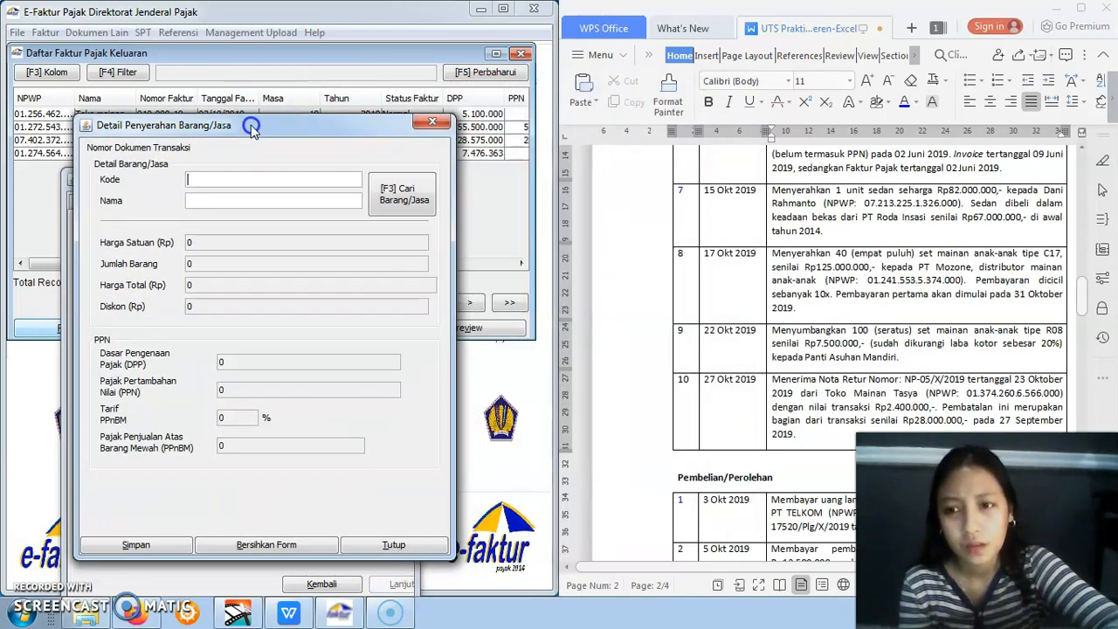
pyautogui.click(379, 199)
pyautogui.click(714, 192)
pyautogui.doubleClick(535, 253)
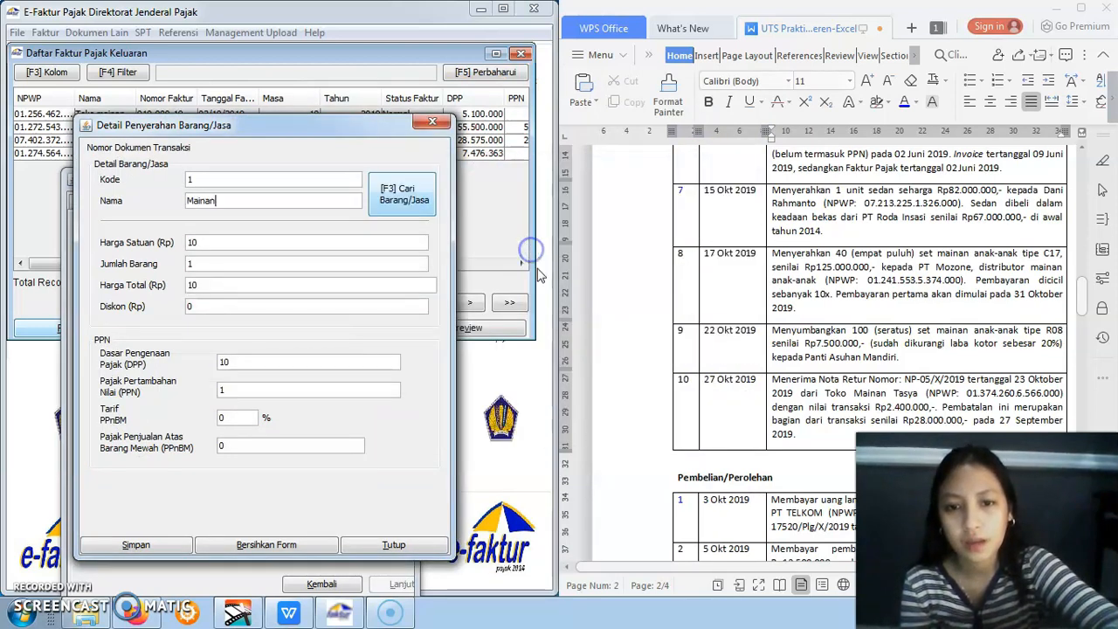
# Set the Mainan item's DPP to 125000000, save the detail and decline defining another transaction detail
pyautogui.click(282, 359)
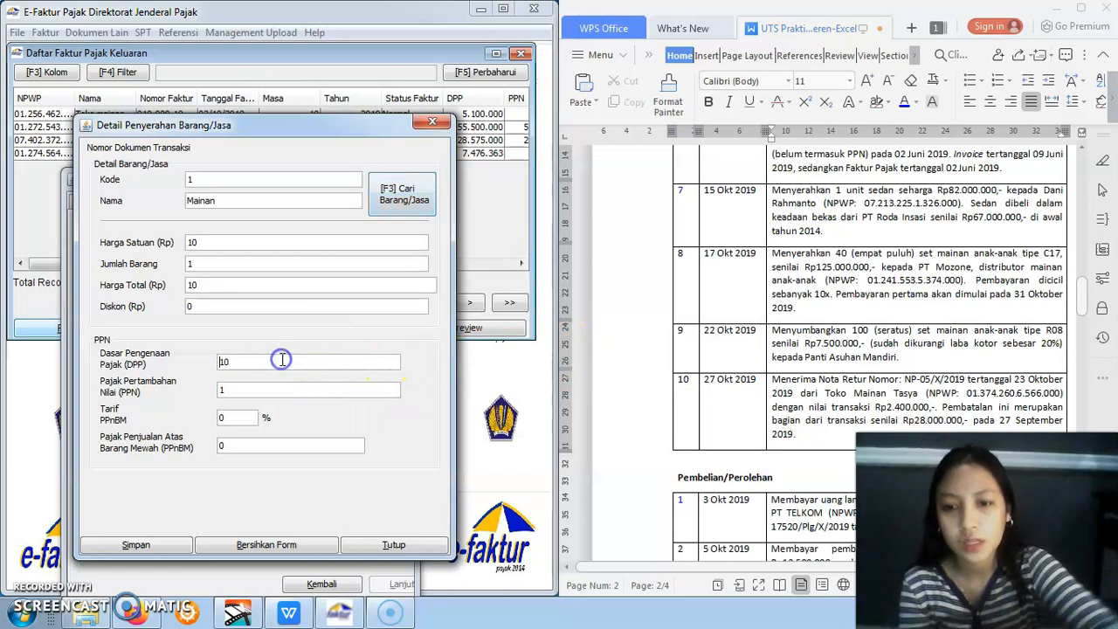
pyautogui.press('BackSpace')
pyautogui.press('BackSpace')
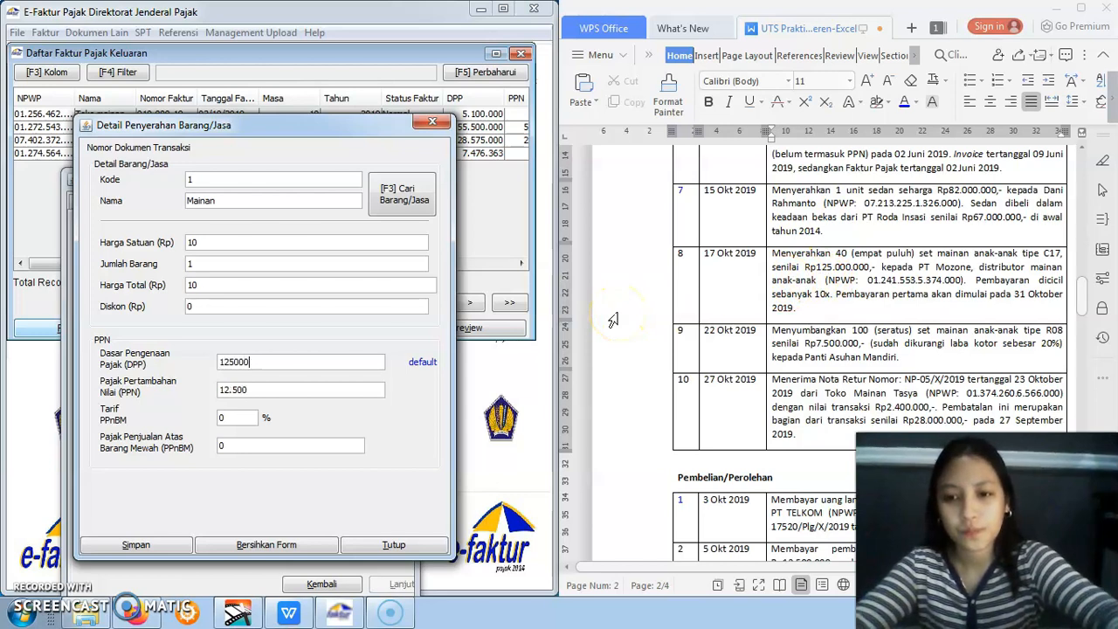
pyautogui.write('000')
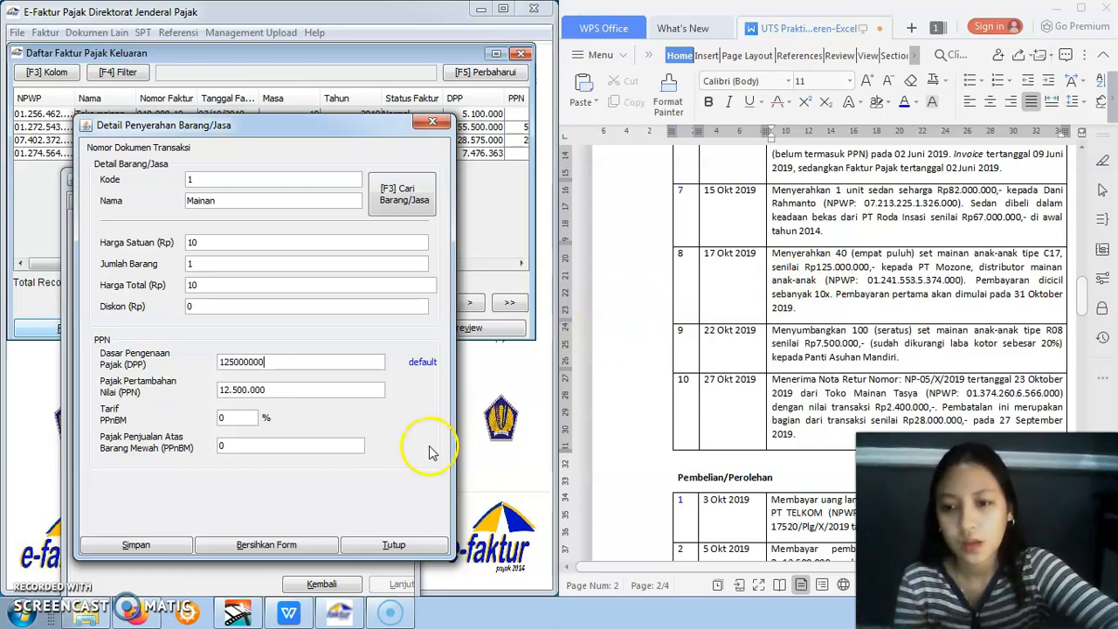
pyautogui.click(144, 547)
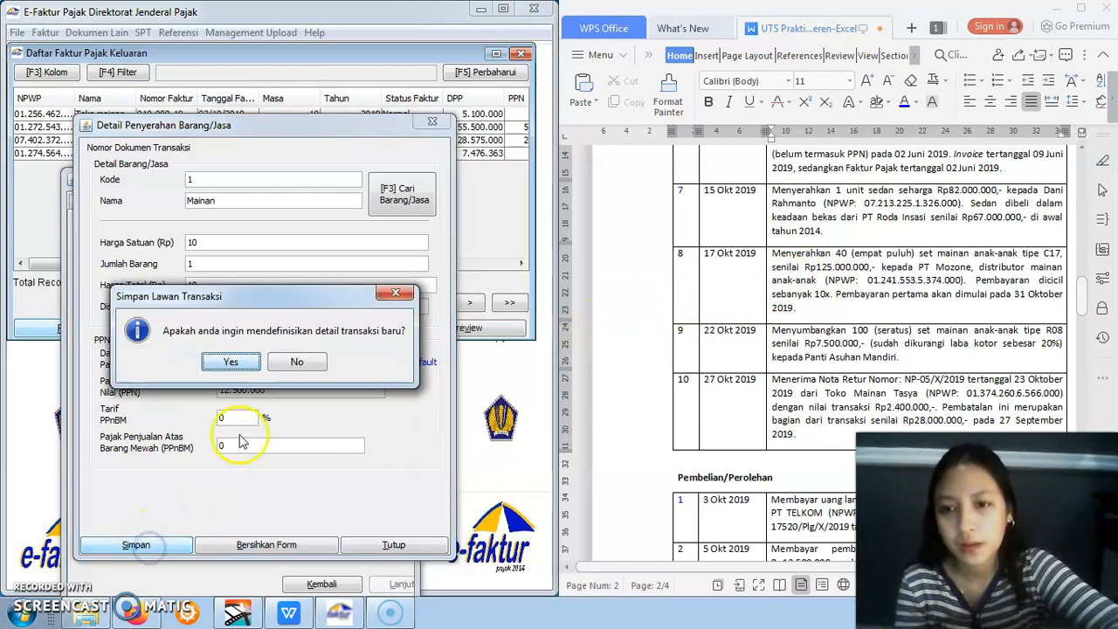
pyautogui.click(296, 367)
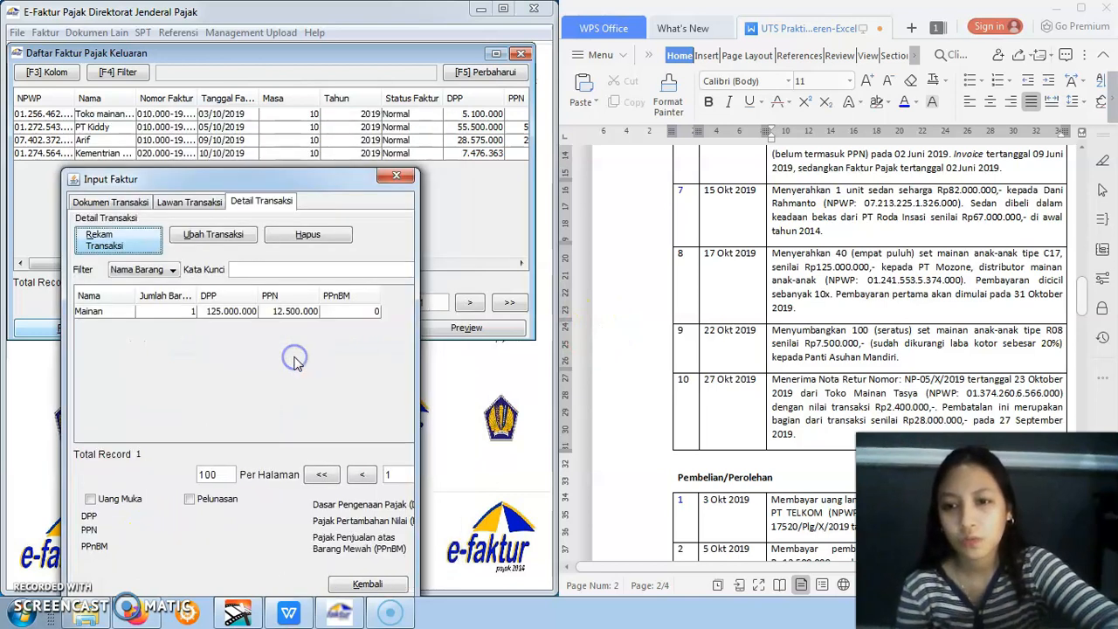
# Save the 17 Okt 2019 PT Mozone invoice and choose to create a new Dokumen Faktur
pyautogui.click(253, 311)
pyautogui.click(316, 475)
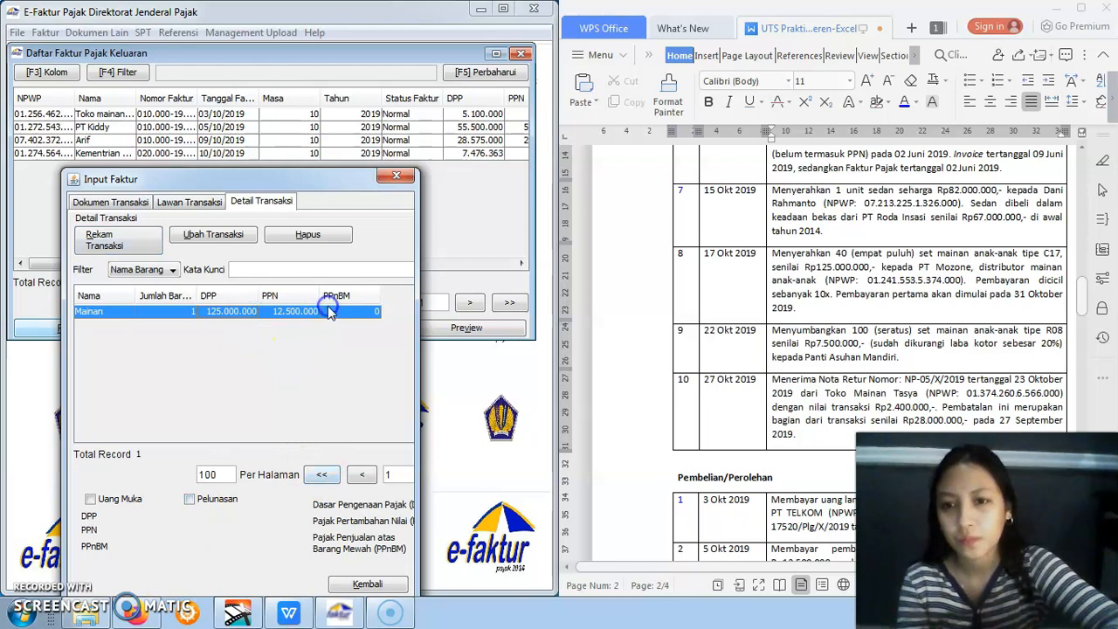
pyautogui.moveTo(309, 178); pyautogui.dragTo(319, 125)
pyautogui.click(179, 561)
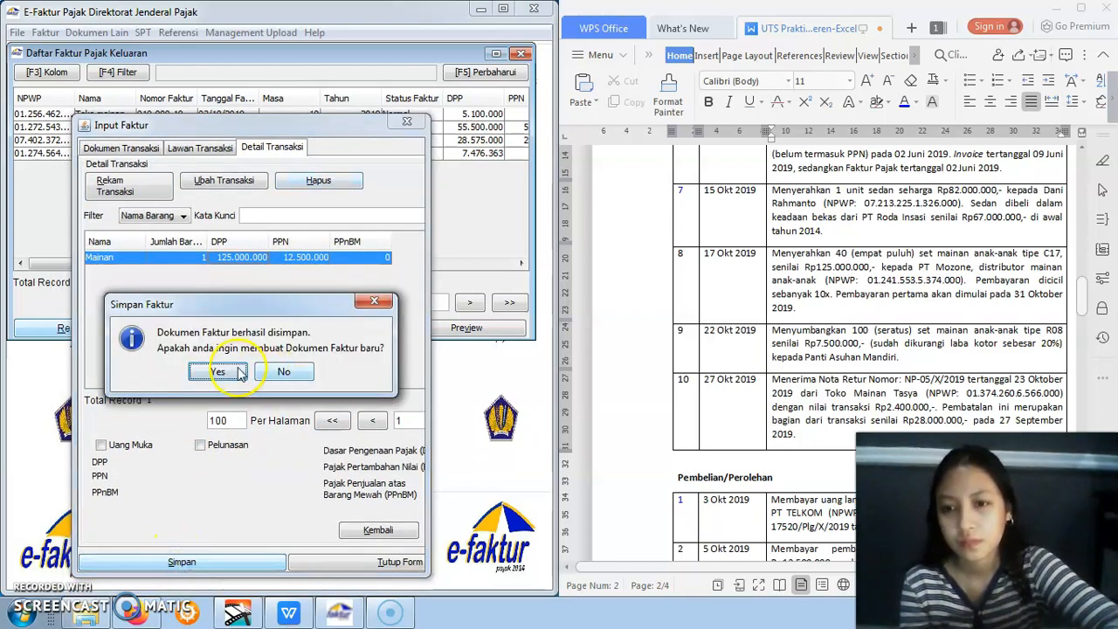
pyautogui.click(218, 372)
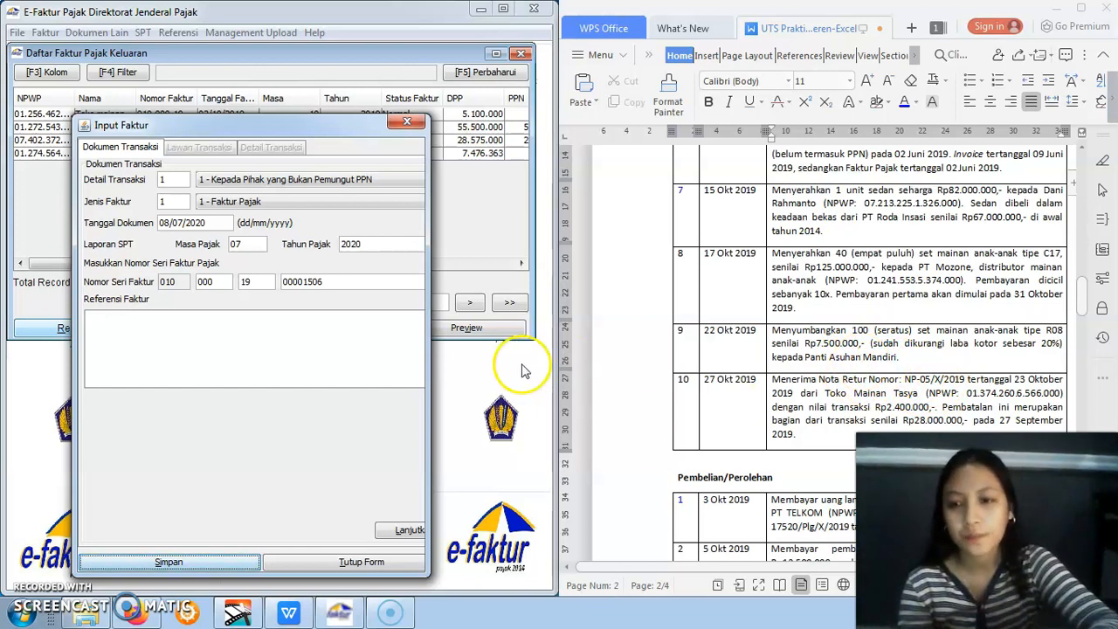
# Set the new invoice's Detail Transaksi to 4 - DPP Nilai Lain and its document date to 22/10/2019
pyautogui.click(30, 587)
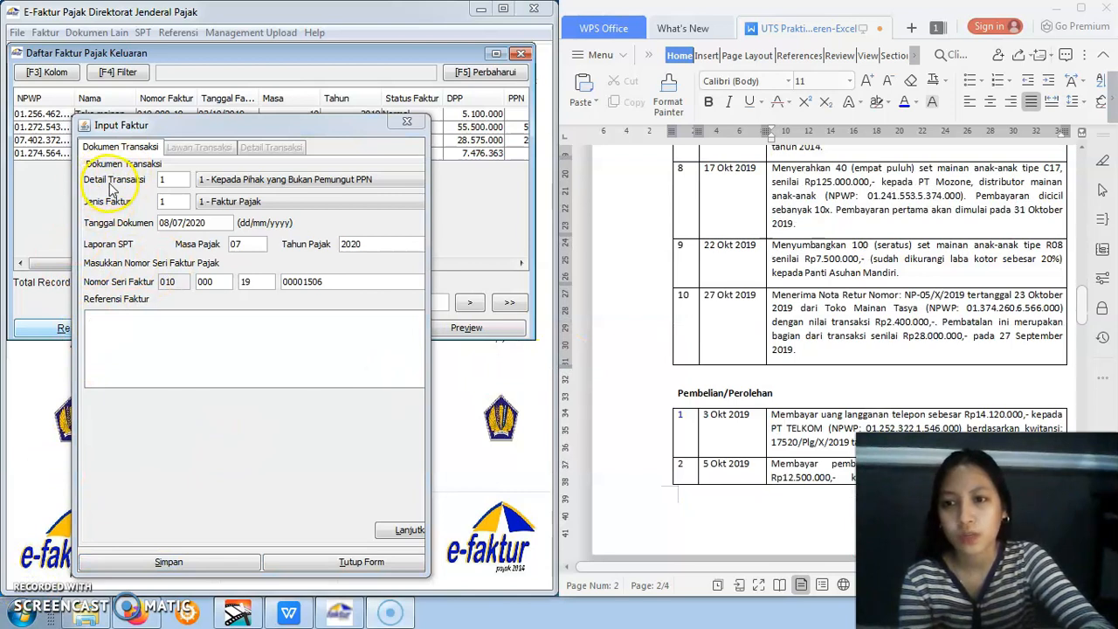
pyautogui.click(227, 184)
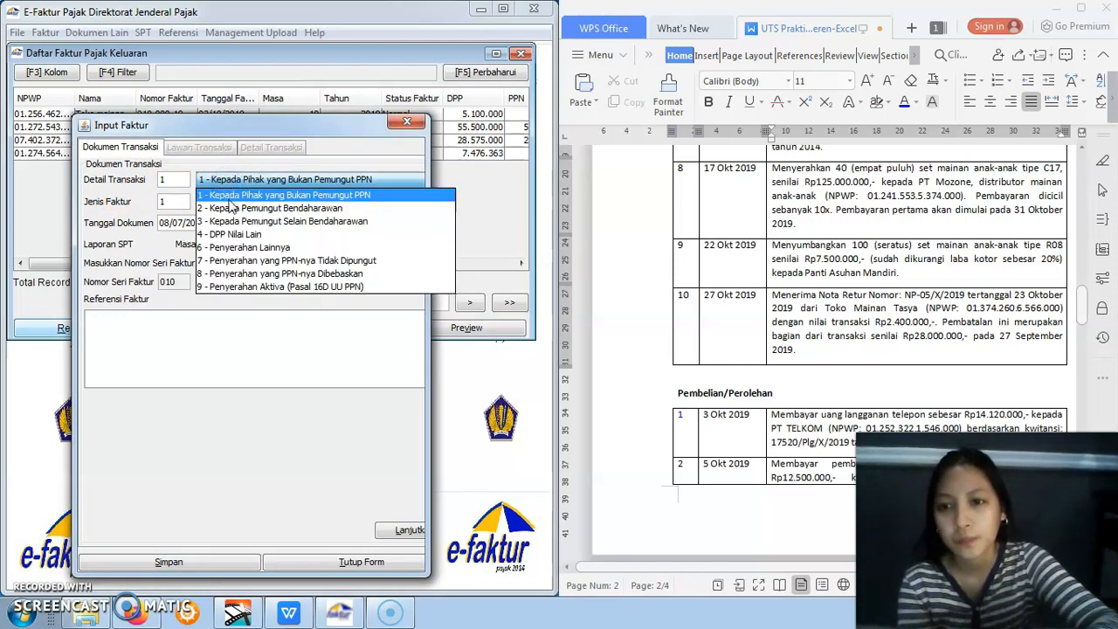
pyautogui.click(233, 235)
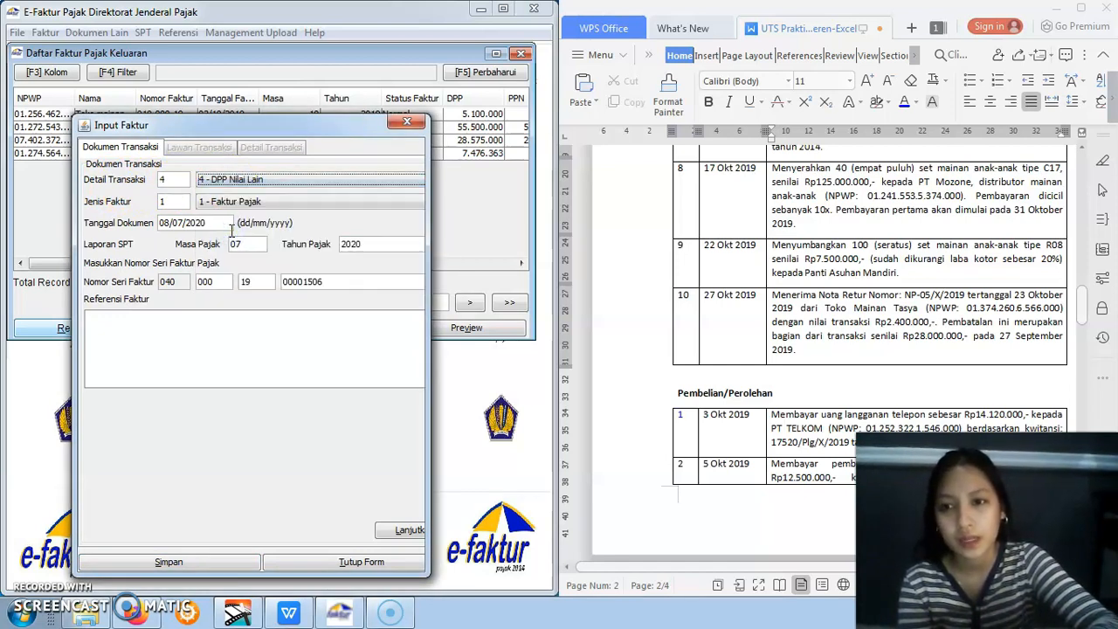
pyautogui.moveTo(161, 224); pyautogui.dragTo(211, 222)
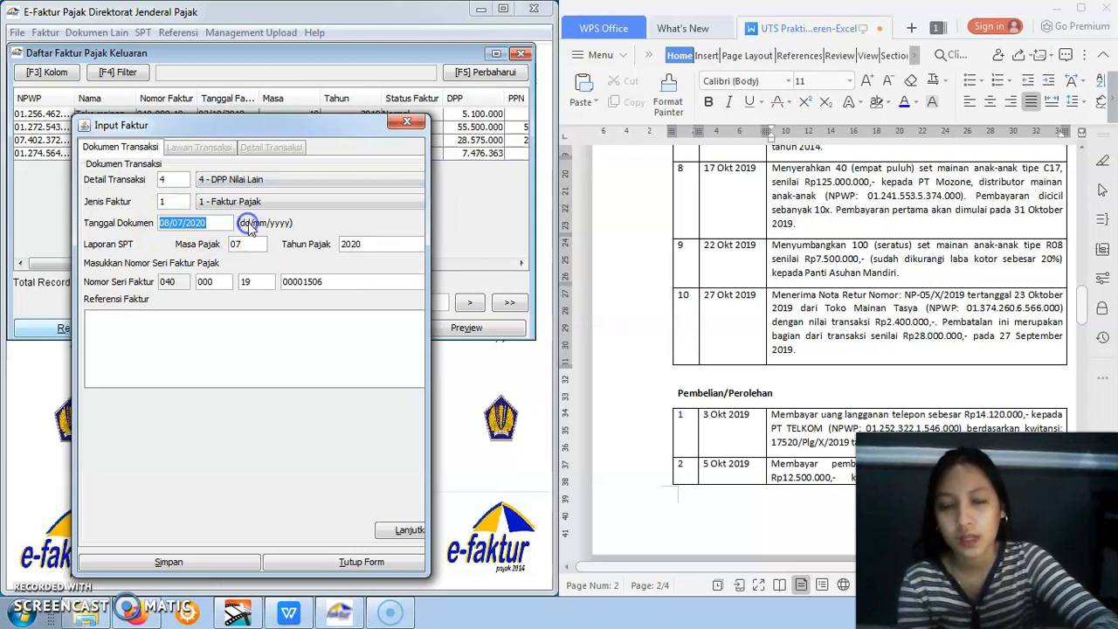
pyautogui.press('BackSpace')
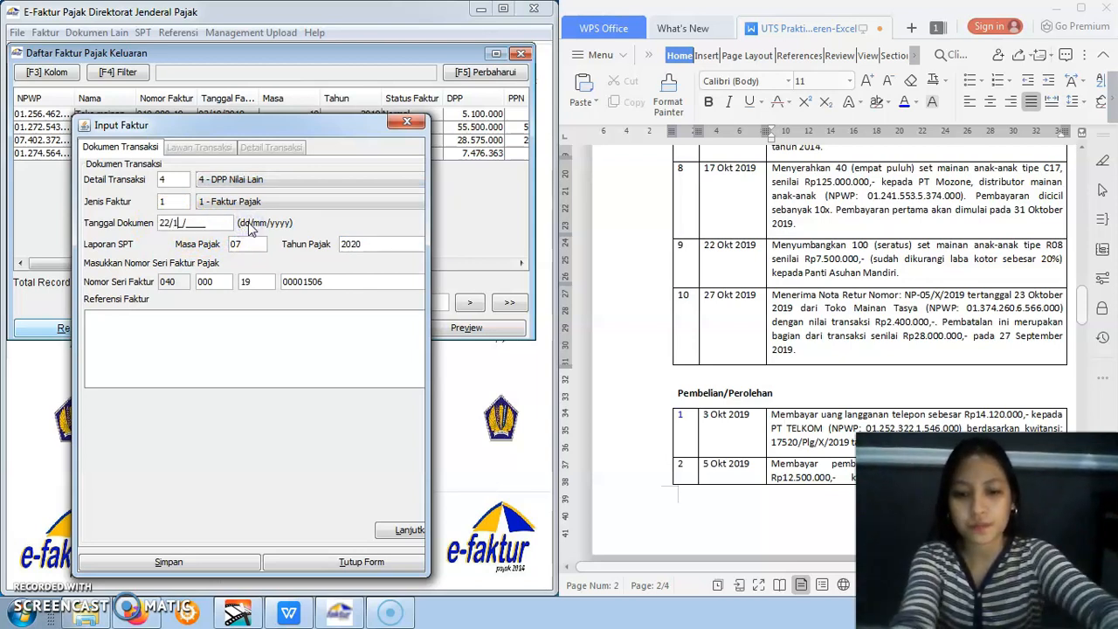
pyautogui.click(242, 328)
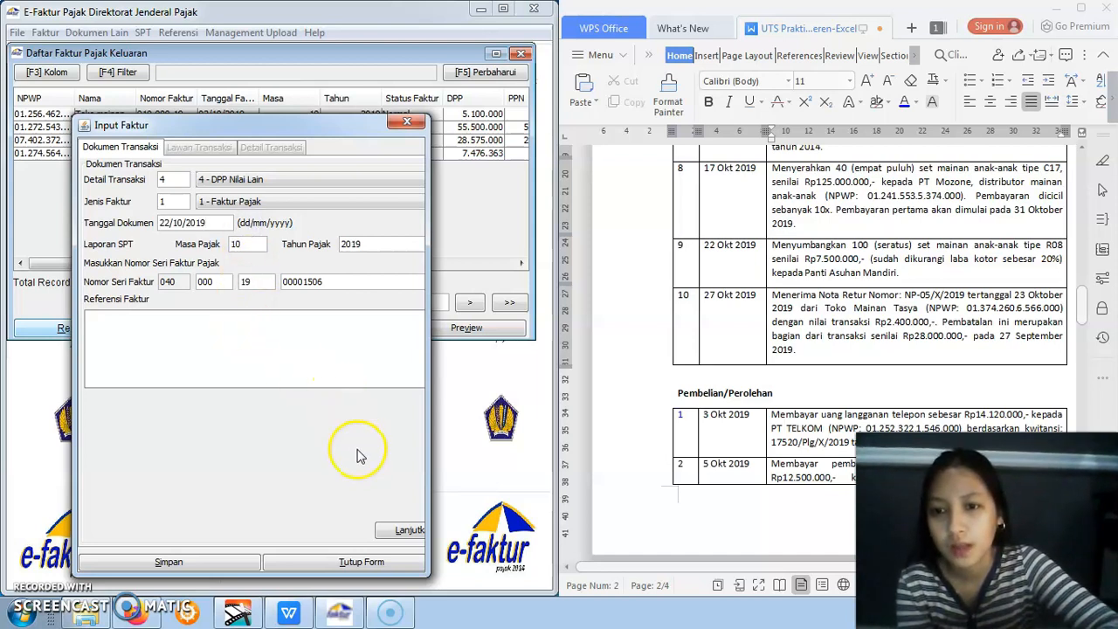
# Enter an all-zero NPWP, the name Panti Asuha Mandiri and the address "-" as the counterparty, and continue to the transaction details
pyautogui.click(399, 531)
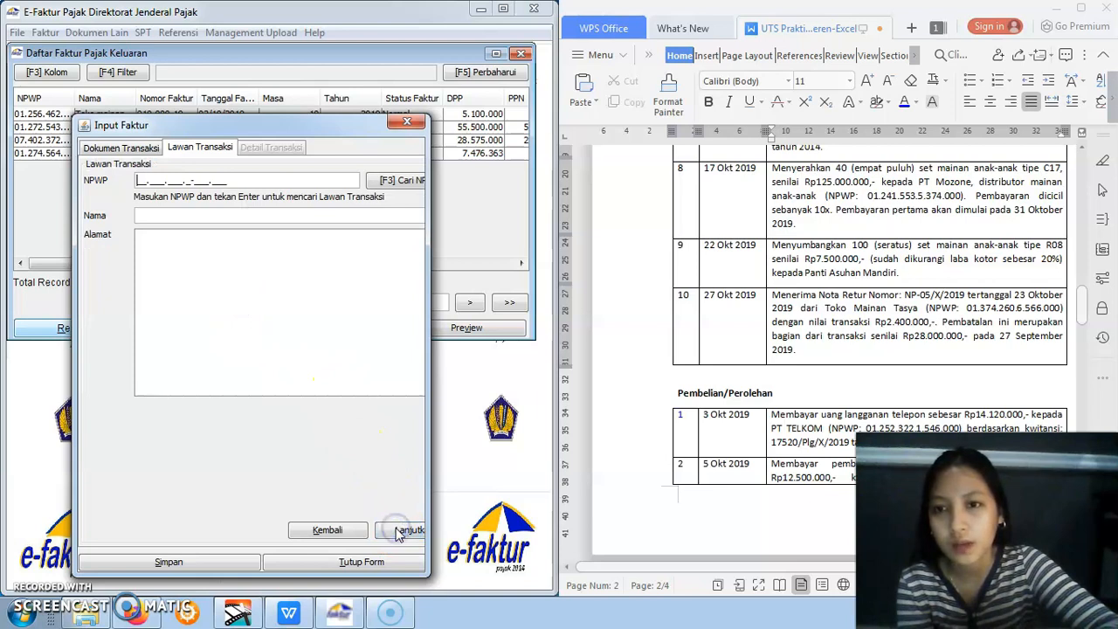
pyautogui.click(178, 218)
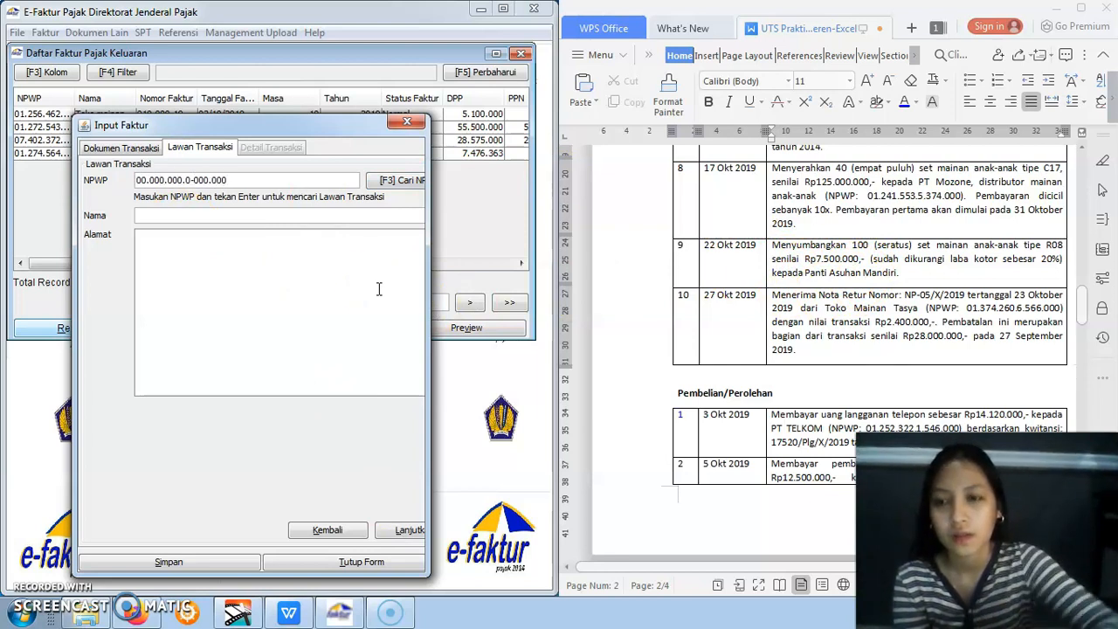
pyautogui.click(321, 214)
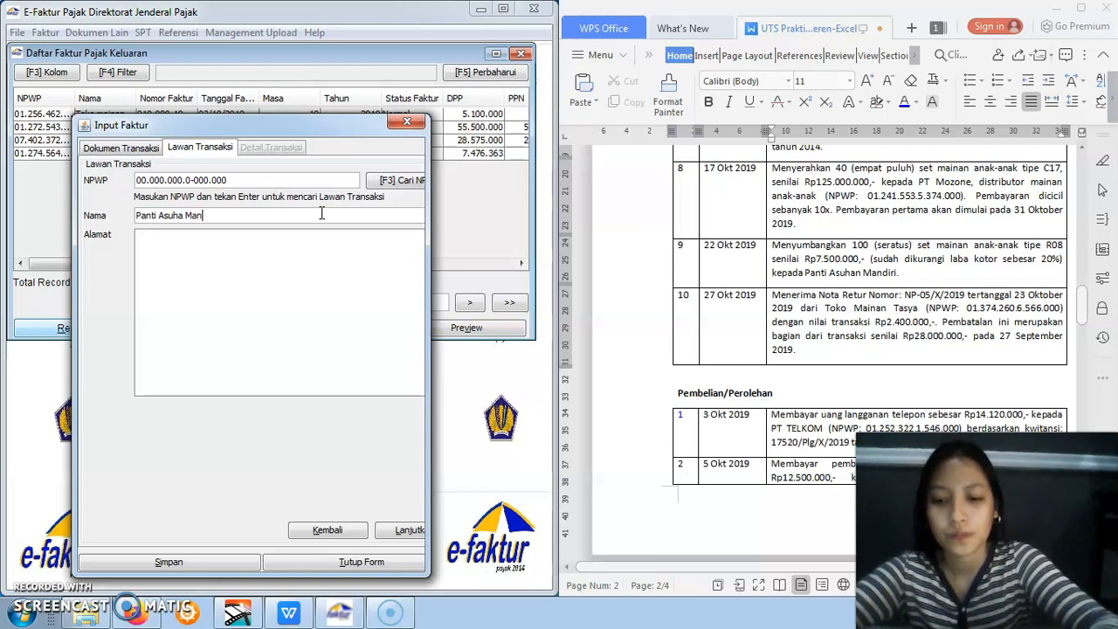
pyautogui.click(314, 272)
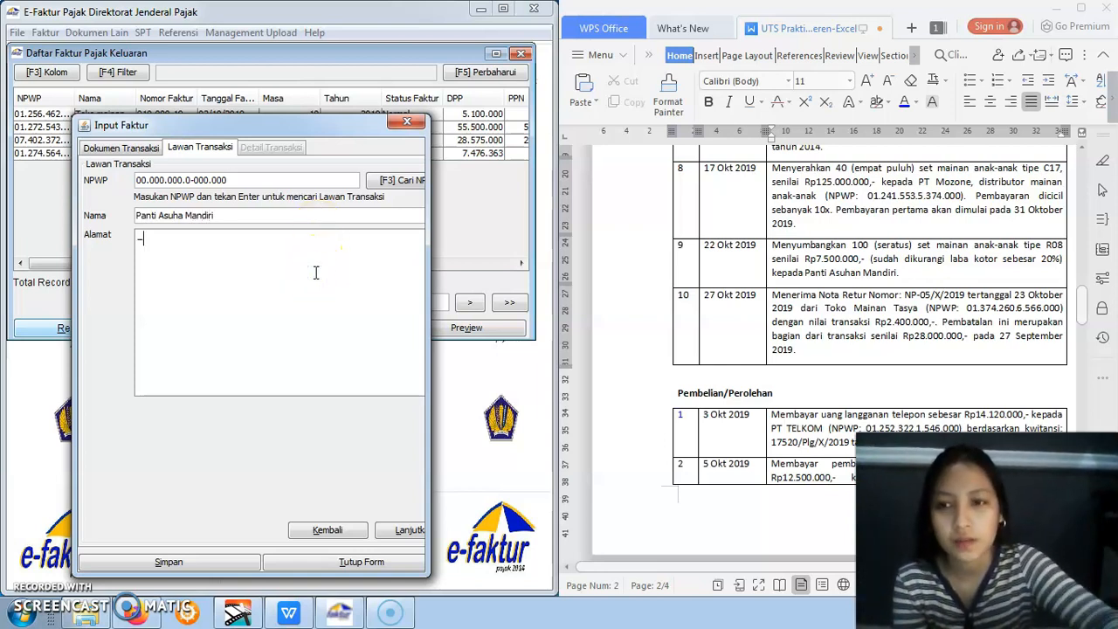
pyautogui.click(409, 530)
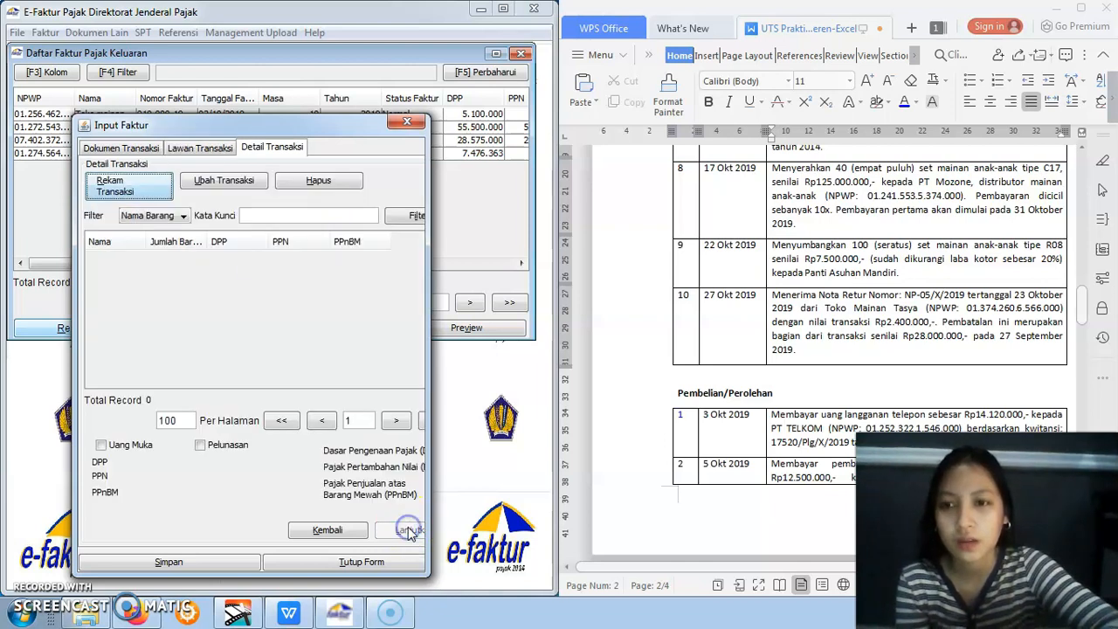
# Start a transaction detail for the Panti Asuhan Mandiri donation and load the Mainan item with code 1 from the Barang/Jasa reference
pyautogui.click(136, 192)
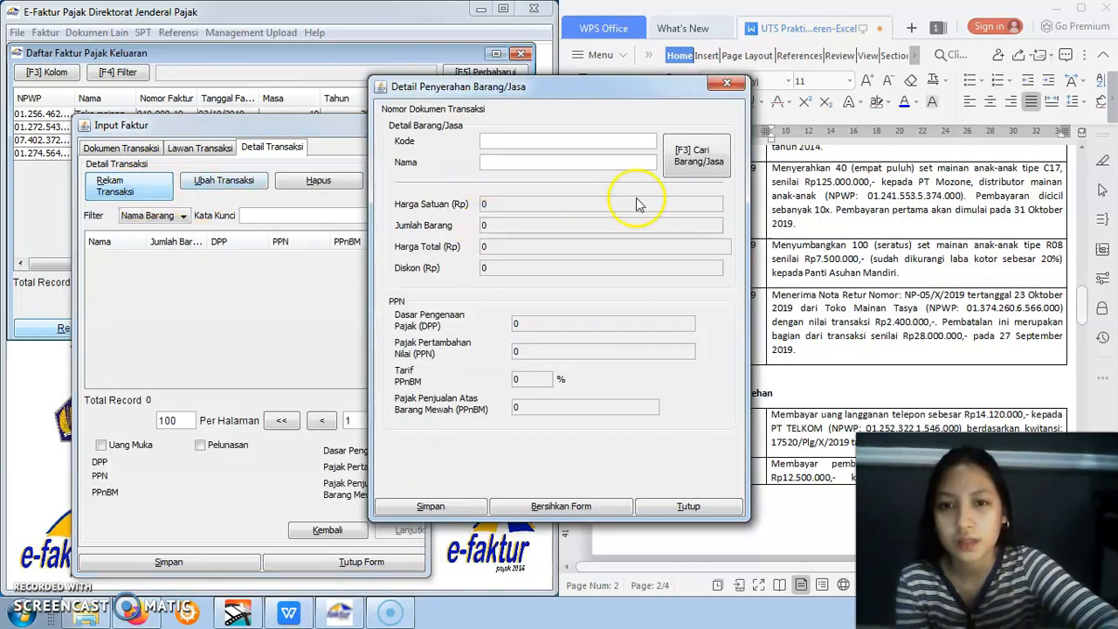
pyautogui.click(696, 155)
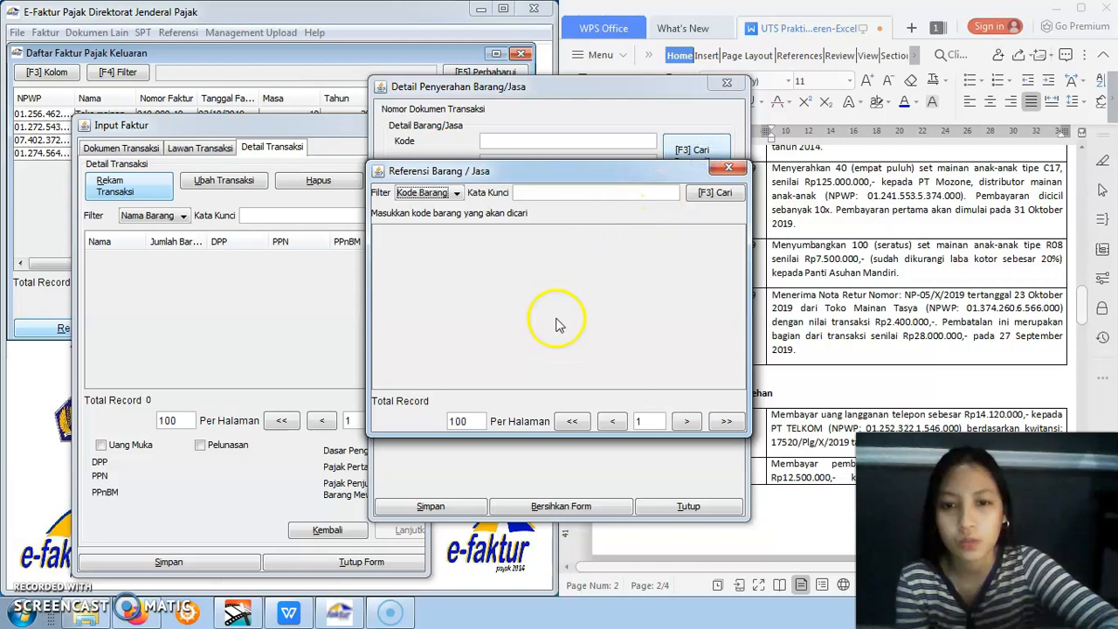
pyautogui.click(712, 191)
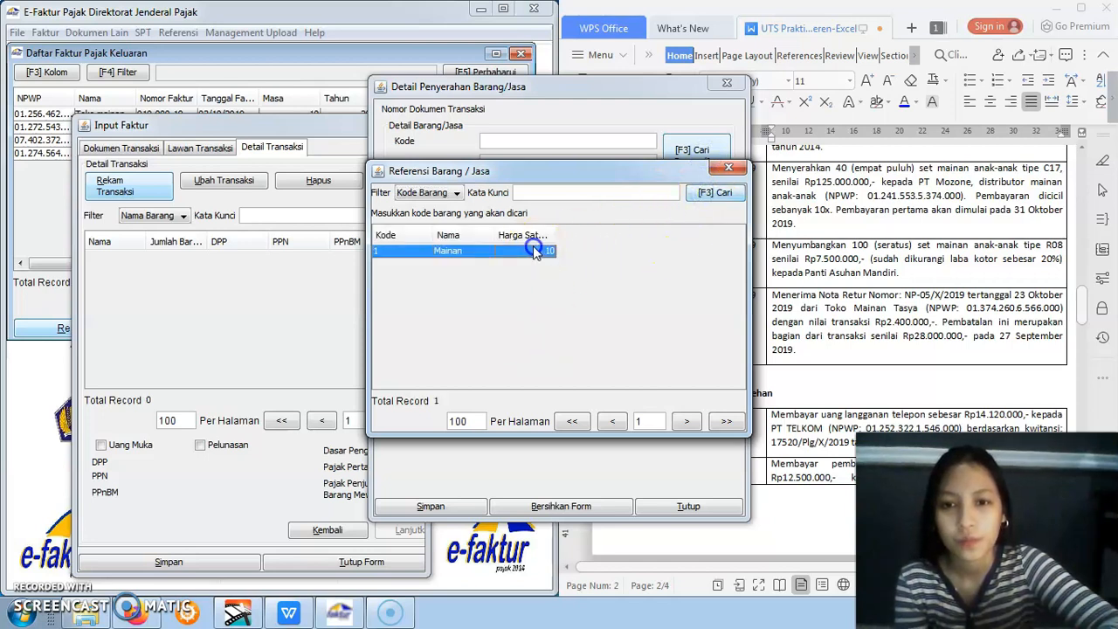
pyautogui.doubleClick(535, 250)
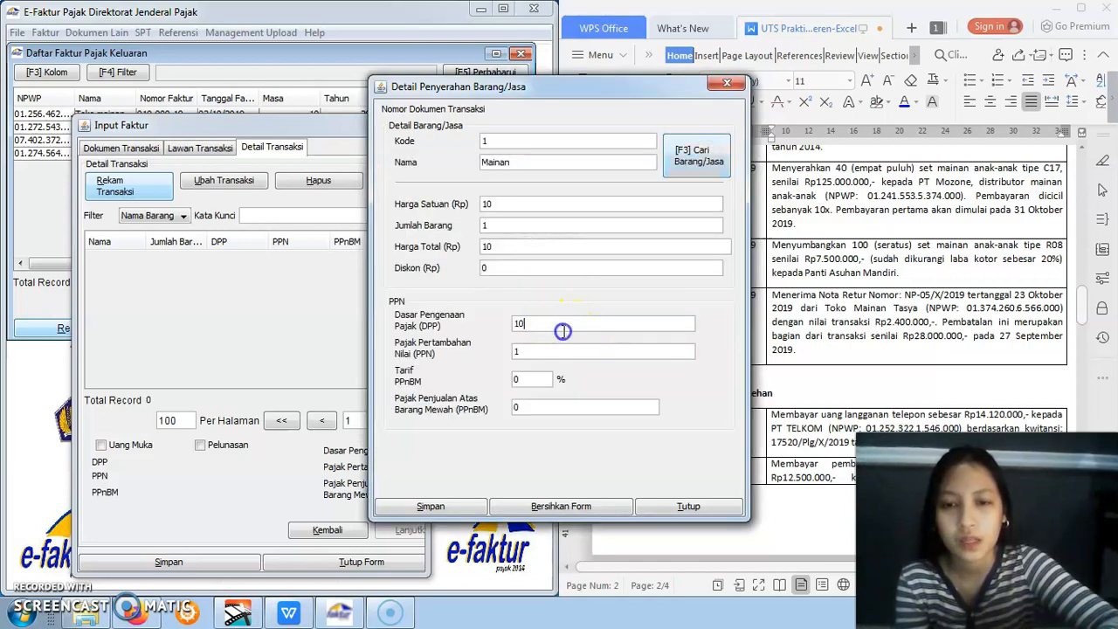
# Set the donated Mainan item's DPP to 7500000, save the detail without defining another one, and select its row in the transaction list
pyautogui.press('BackSpace')
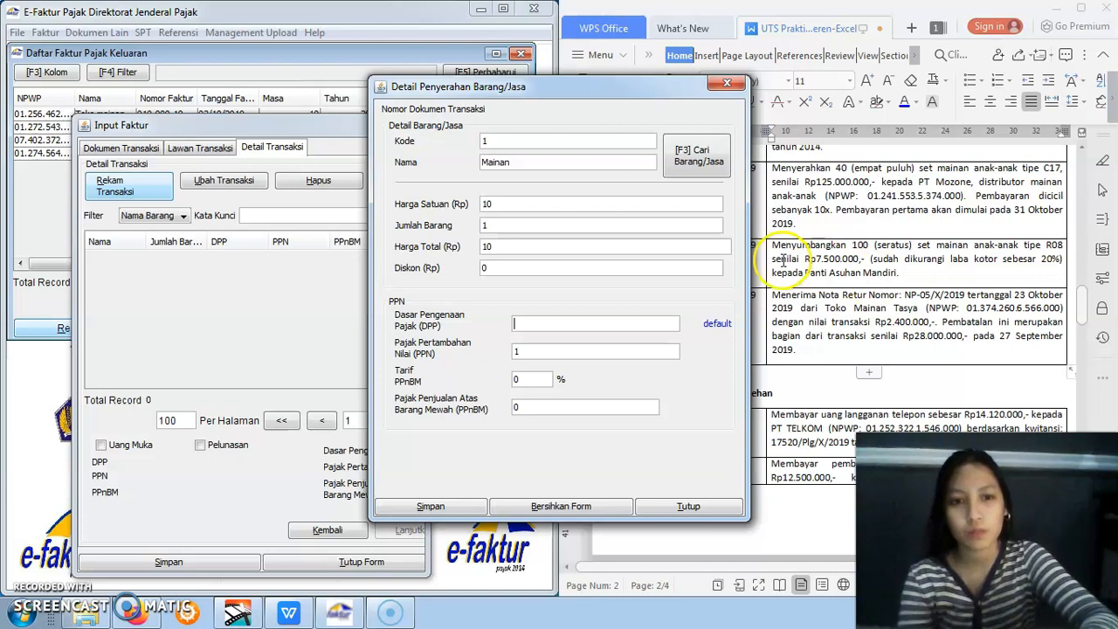
pyautogui.write('7500000')
pyautogui.click(591, 422)
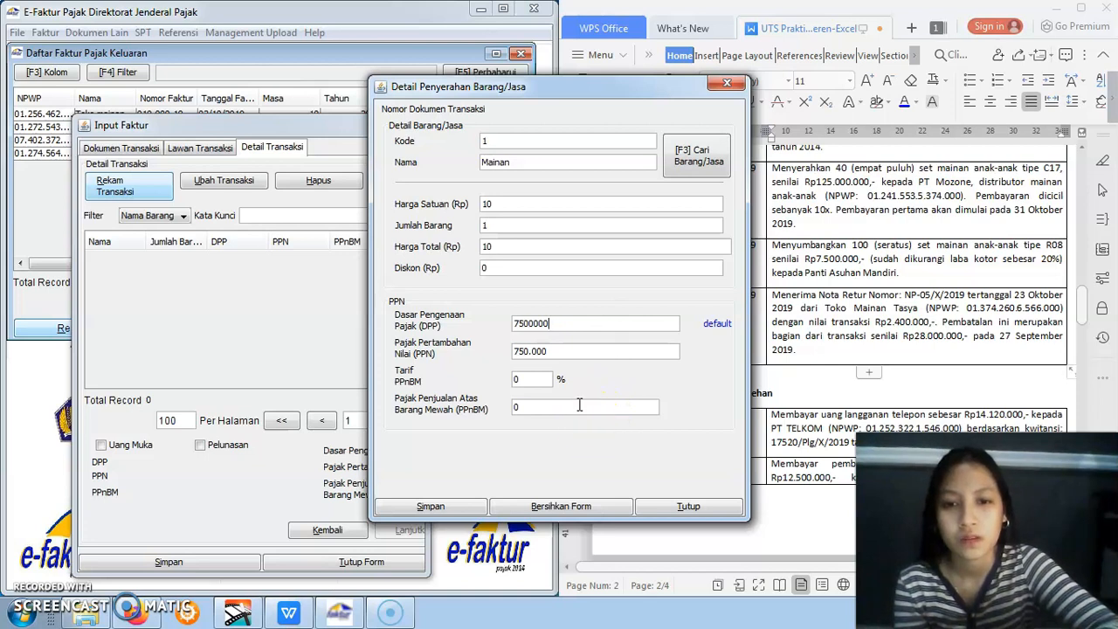
pyautogui.click(464, 515)
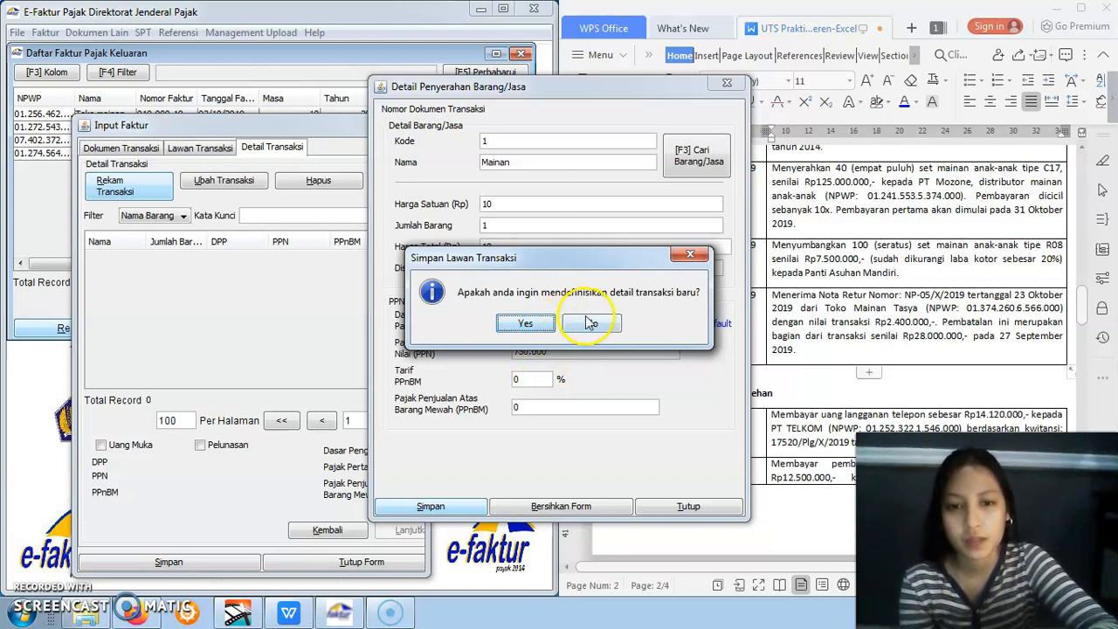
pyautogui.click(591, 325)
pyautogui.click(288, 258)
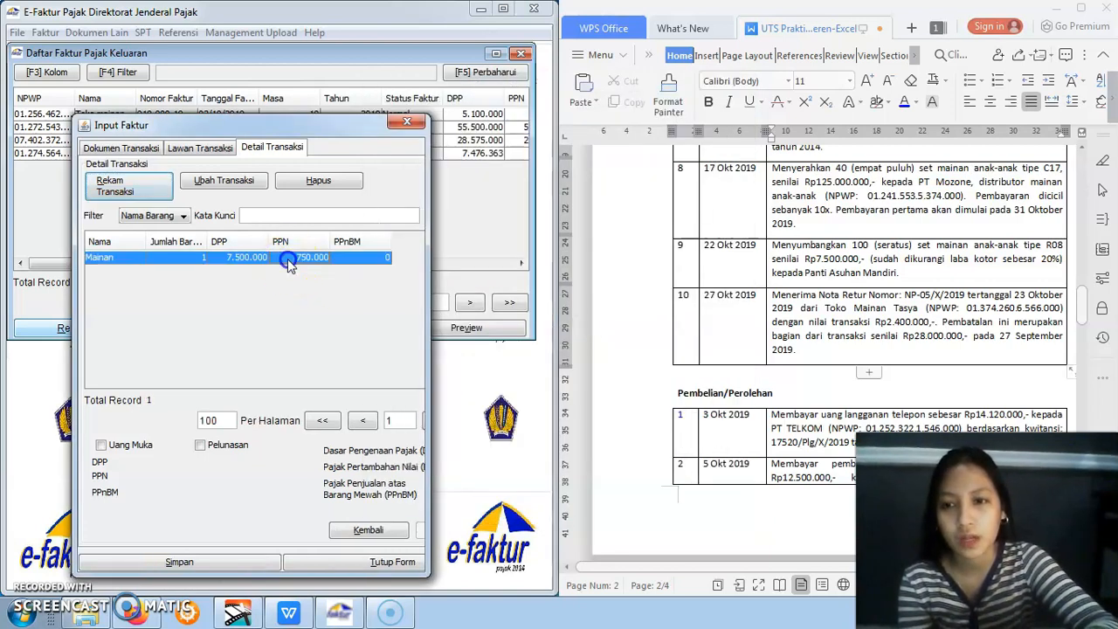
# Save the Panti Asuhan Mandiri donation invoice, leave the new blank invoice form, and close the refreshed output invoice list
pyautogui.click(181, 563)
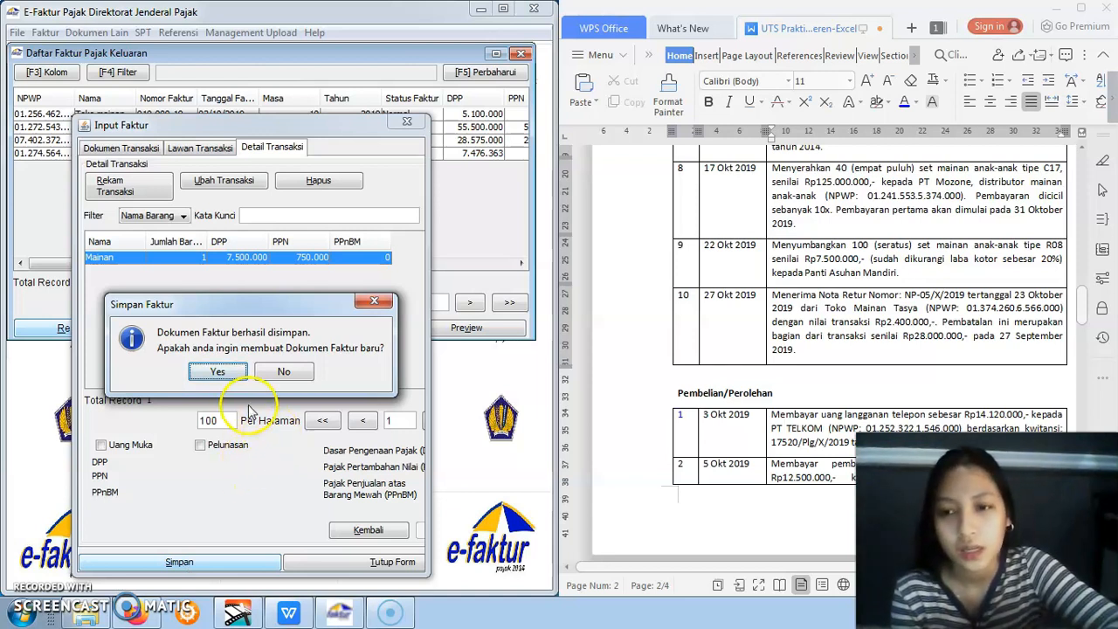
pyautogui.click(219, 372)
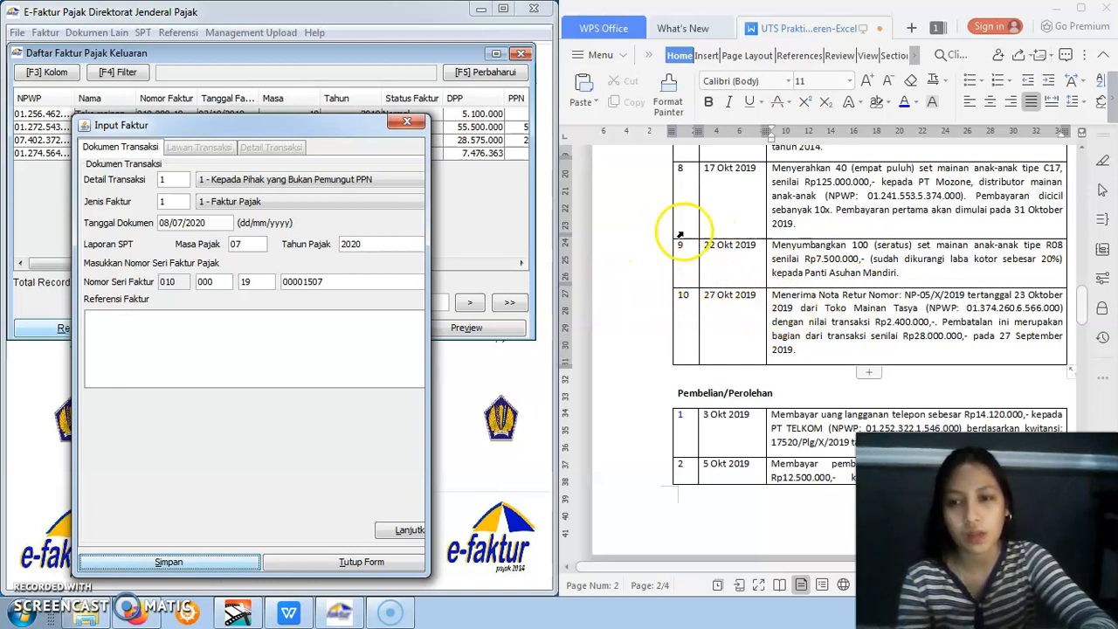
pyautogui.click(407, 123)
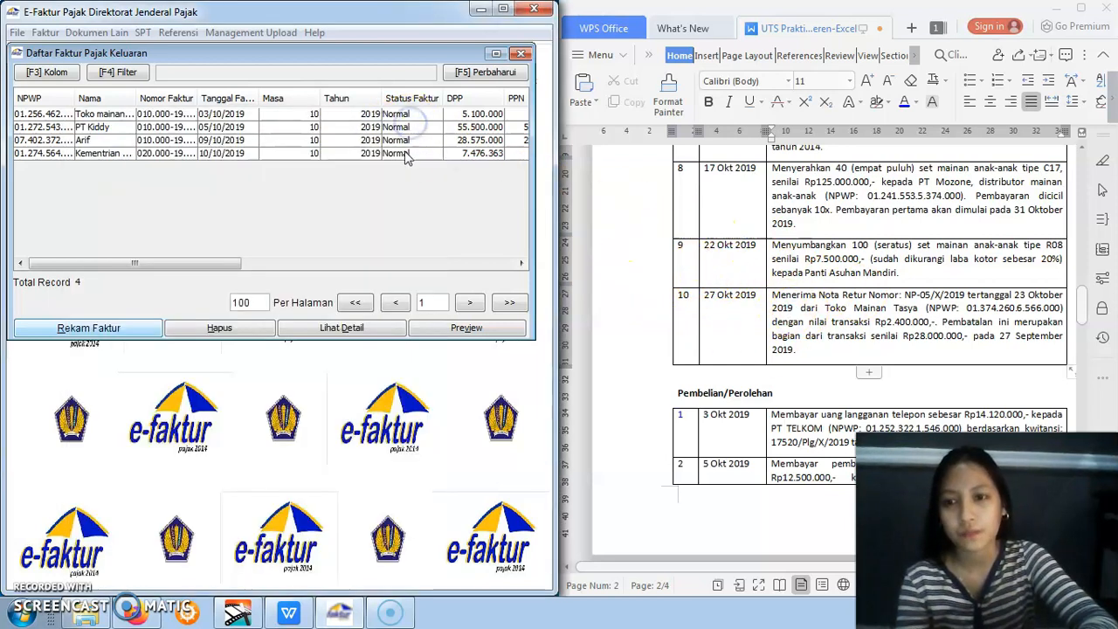
pyautogui.moveTo(209, 266); pyautogui.dragTo(115, 255)
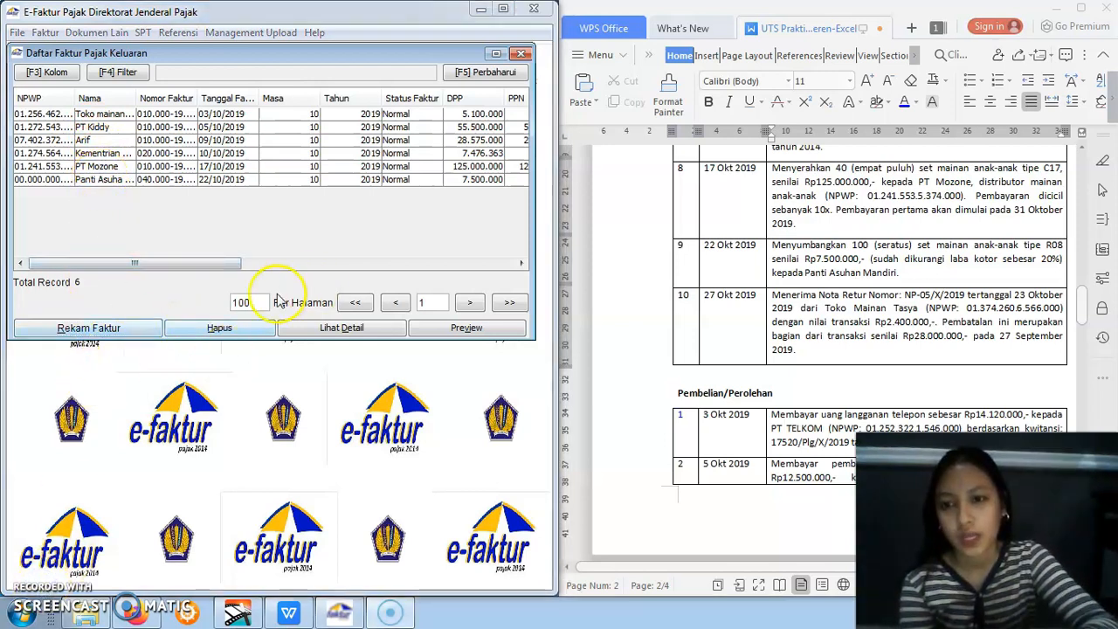
pyautogui.click(521, 56)
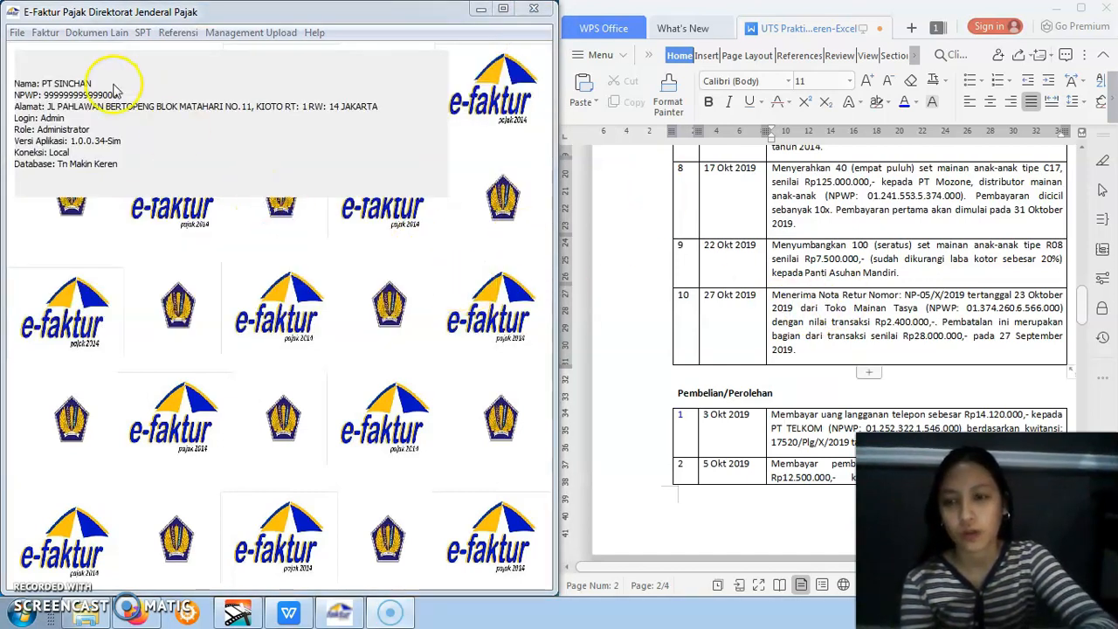
# Open Administrasi Nota Retur for Retur Pajak Keluaran and start recording a new return, moving its form clear of the assignment text
pyautogui.click(46, 35)
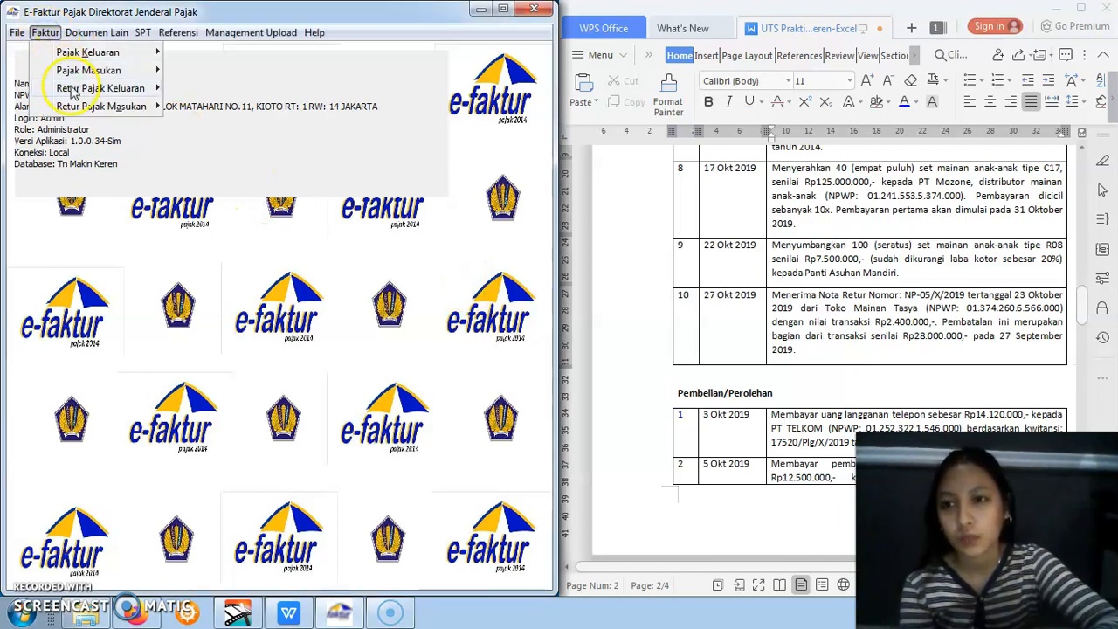
pyautogui.moveTo(70, 89)
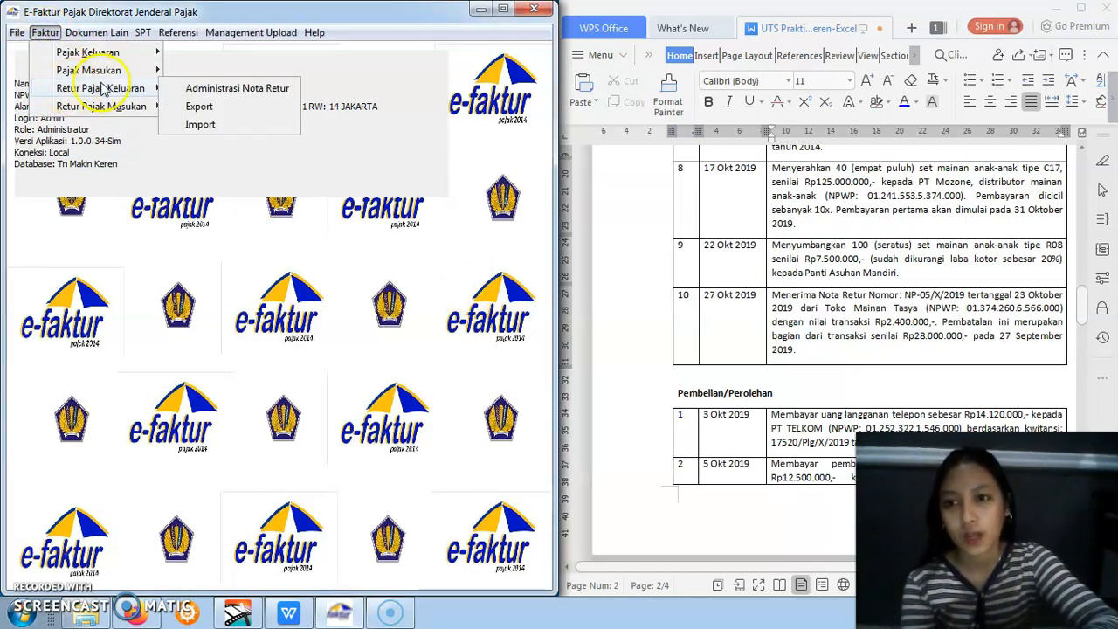
pyautogui.click(171, 89)
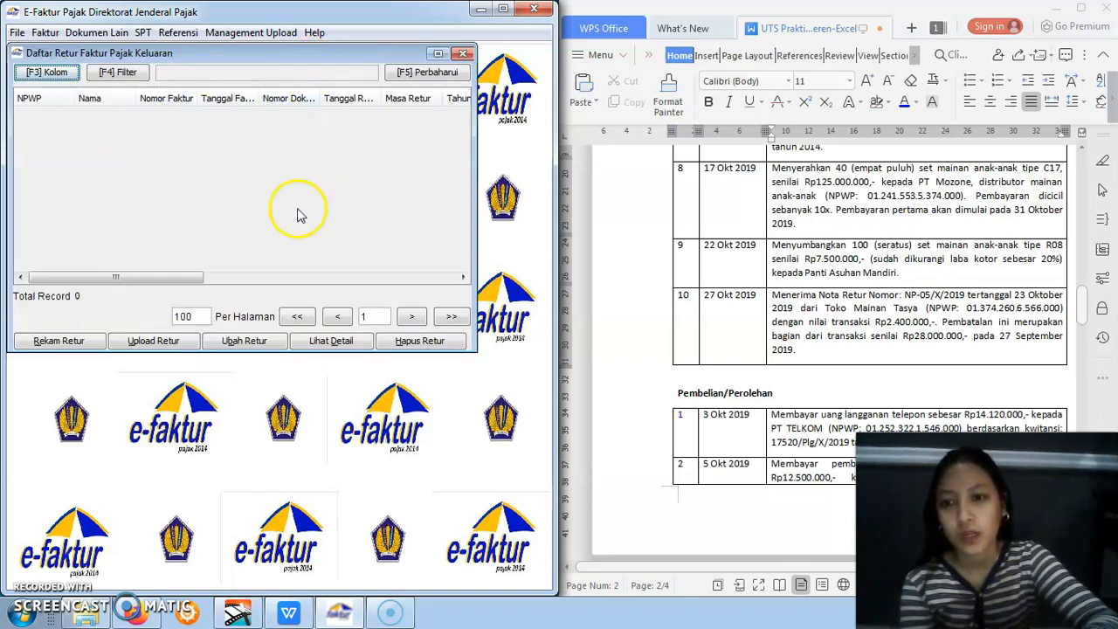
pyautogui.click(77, 346)
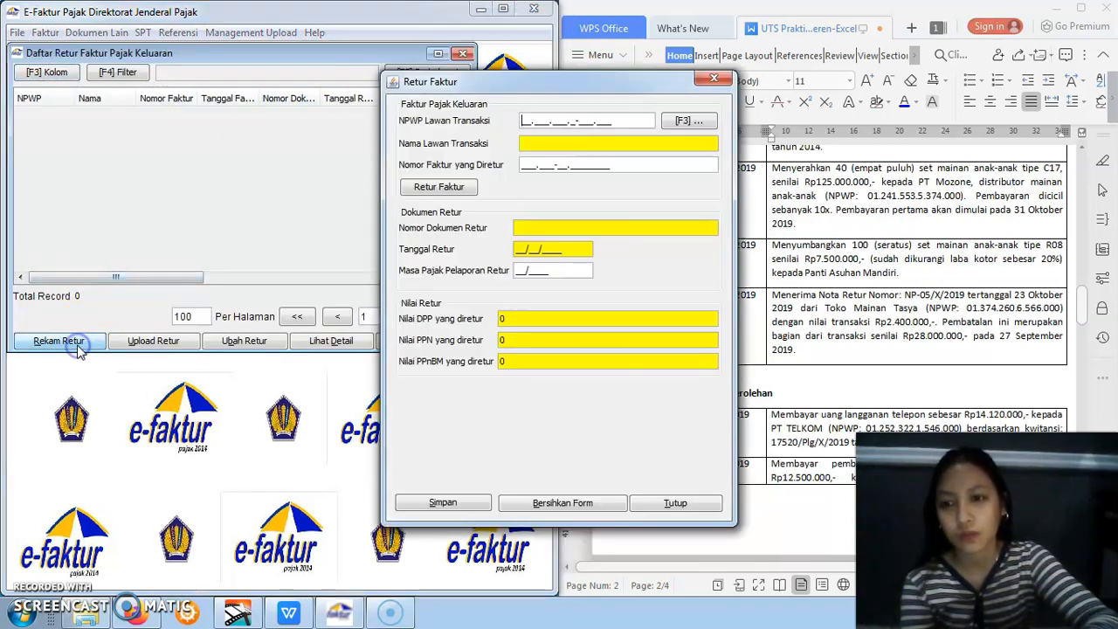
pyautogui.moveTo(581, 88); pyautogui.dragTo(365, 118)
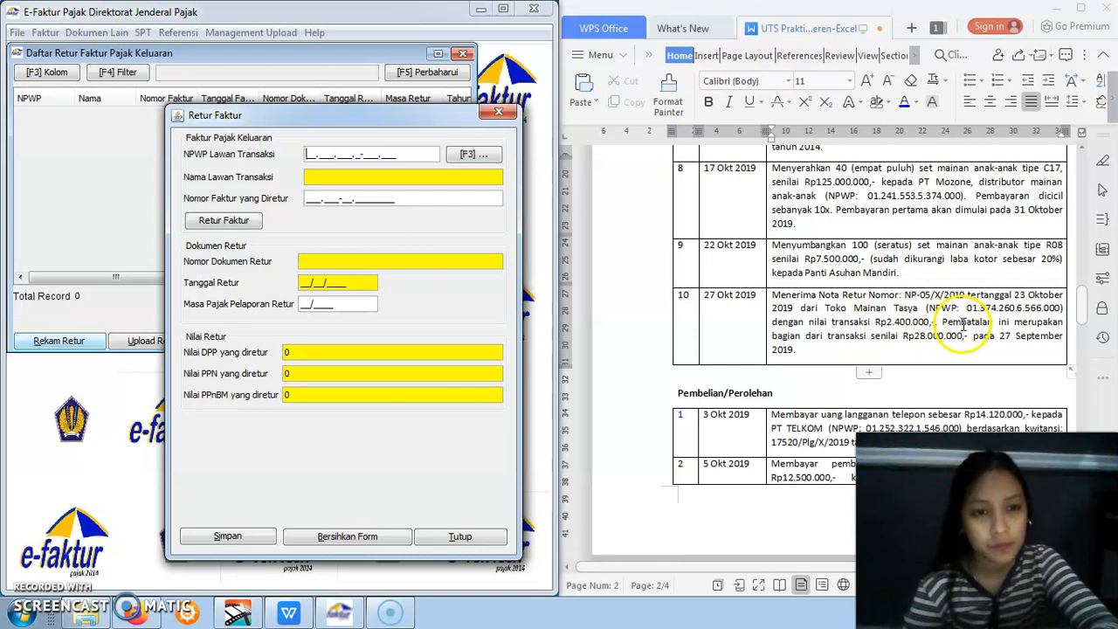
# Enter Toko Mainan Tasya's NPWP from assignment item 10 as the return's counterparty, dismissing the counterparty reference search
pyautogui.write('01.')
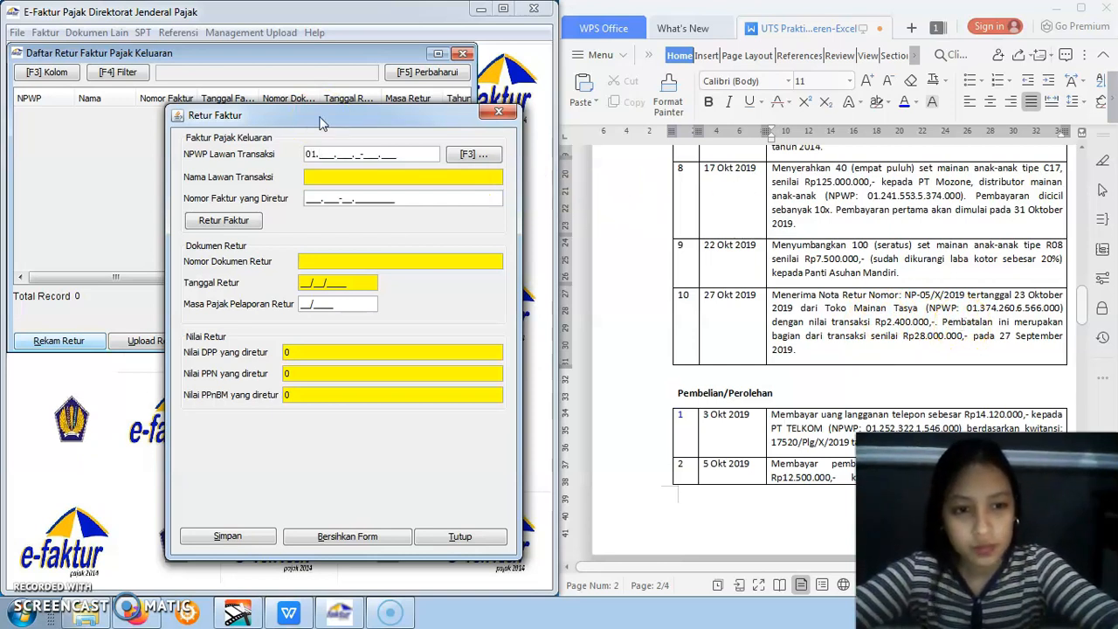
pyautogui.write('374.')
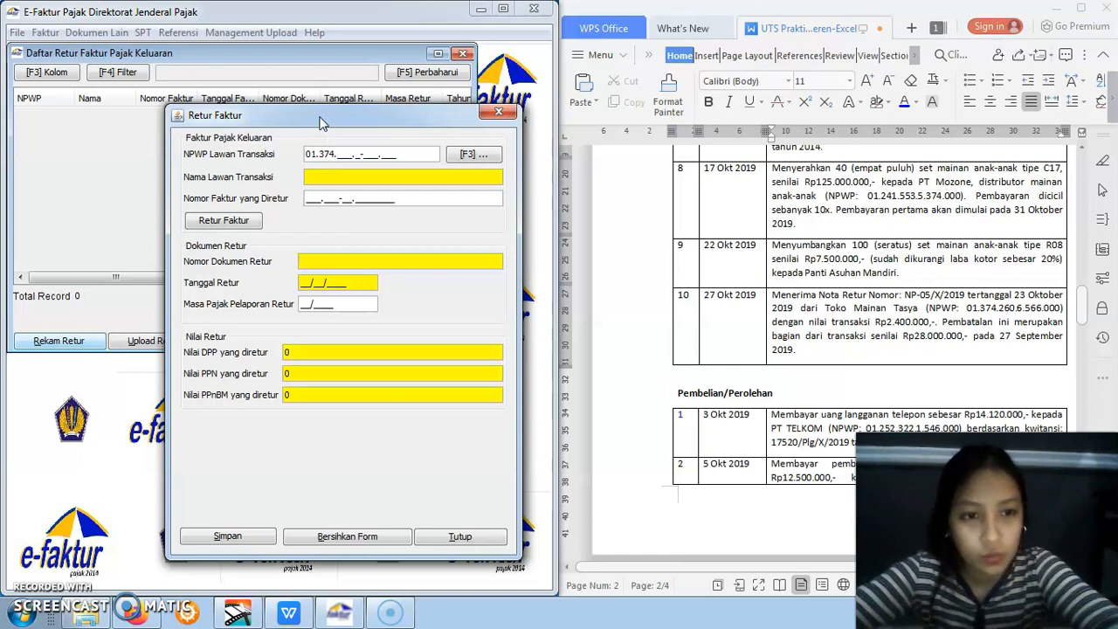
pyautogui.write('26')
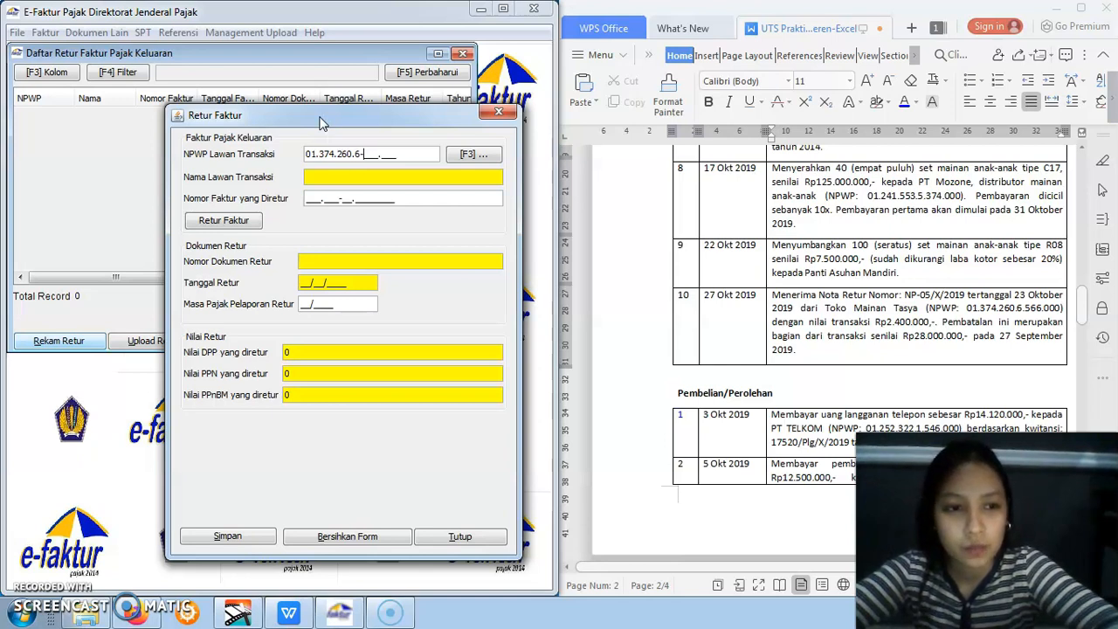
pyautogui.write('0.6-')
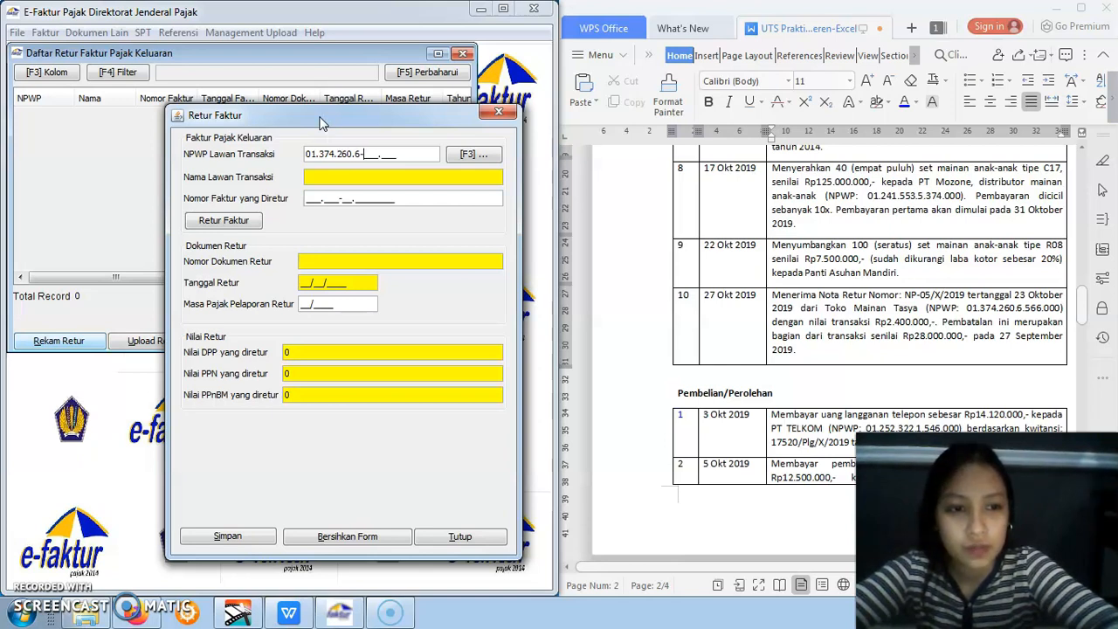
pyautogui.write('566')
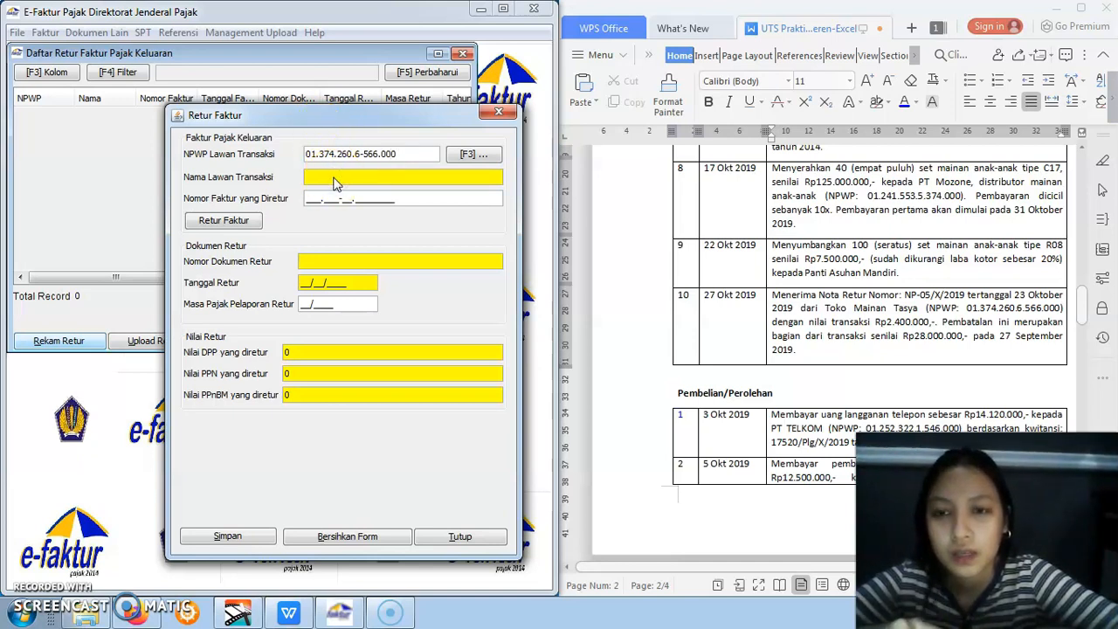
pyautogui.click(467, 156)
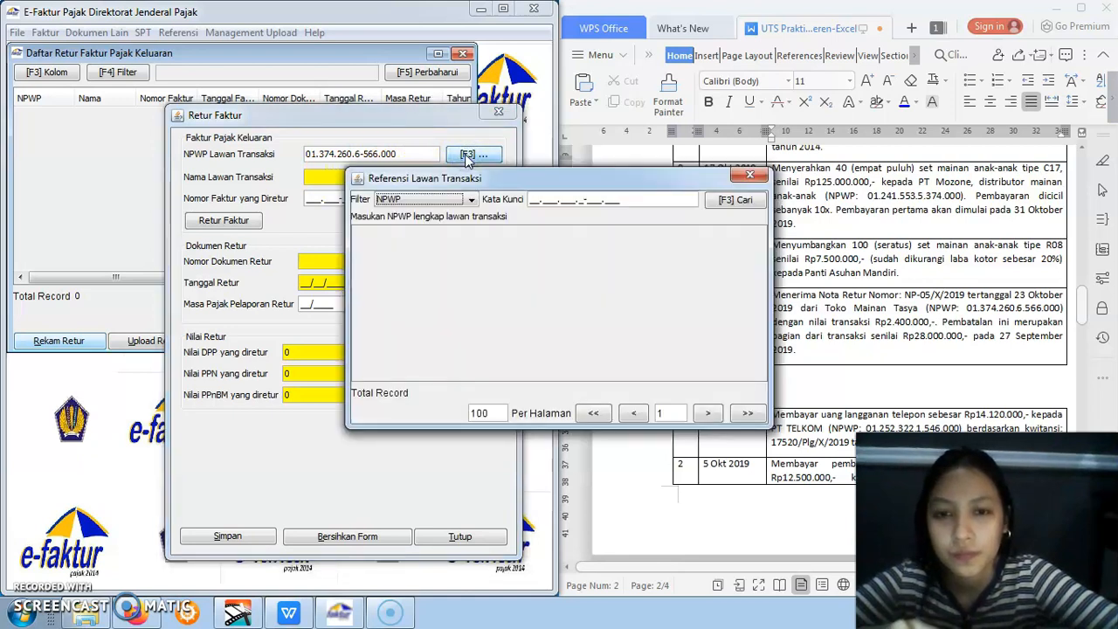
pyautogui.click(749, 174)
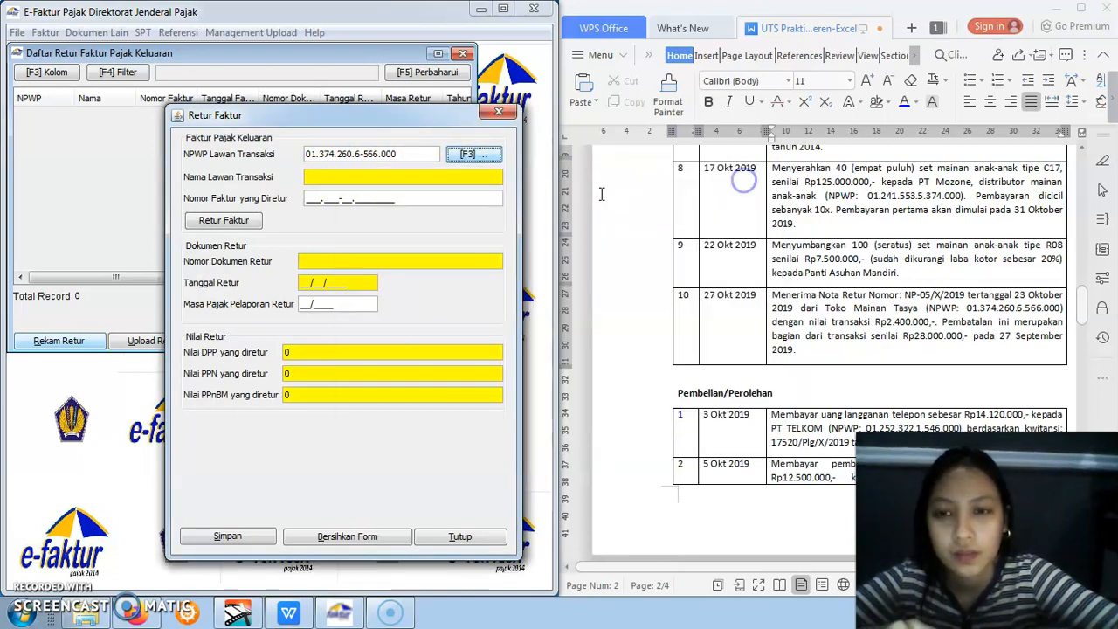
# Create a new counterparty reference for the entered NPWP and name it Toko Mainan Tasya
pyautogui.click(382, 177)
pyautogui.press('Tab')
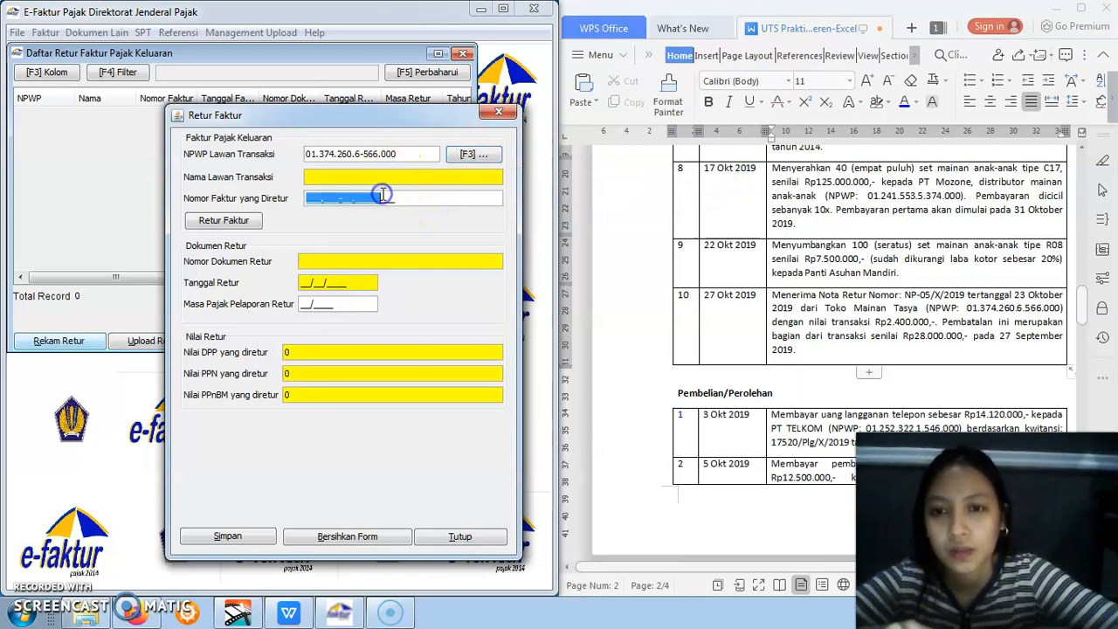
pyautogui.click(382, 178)
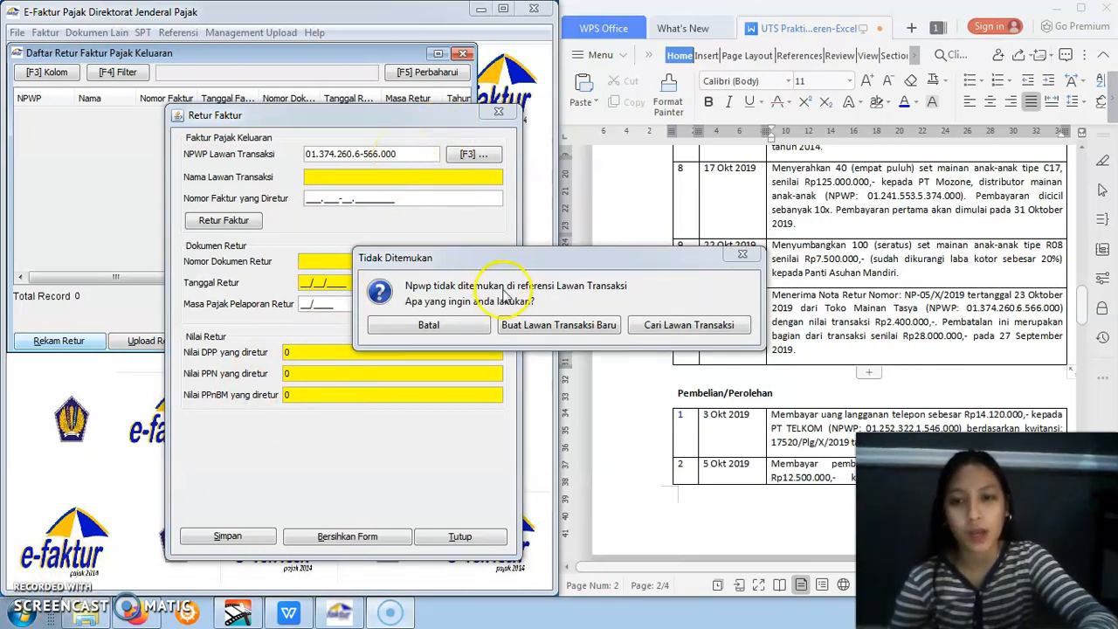
pyautogui.click(559, 329)
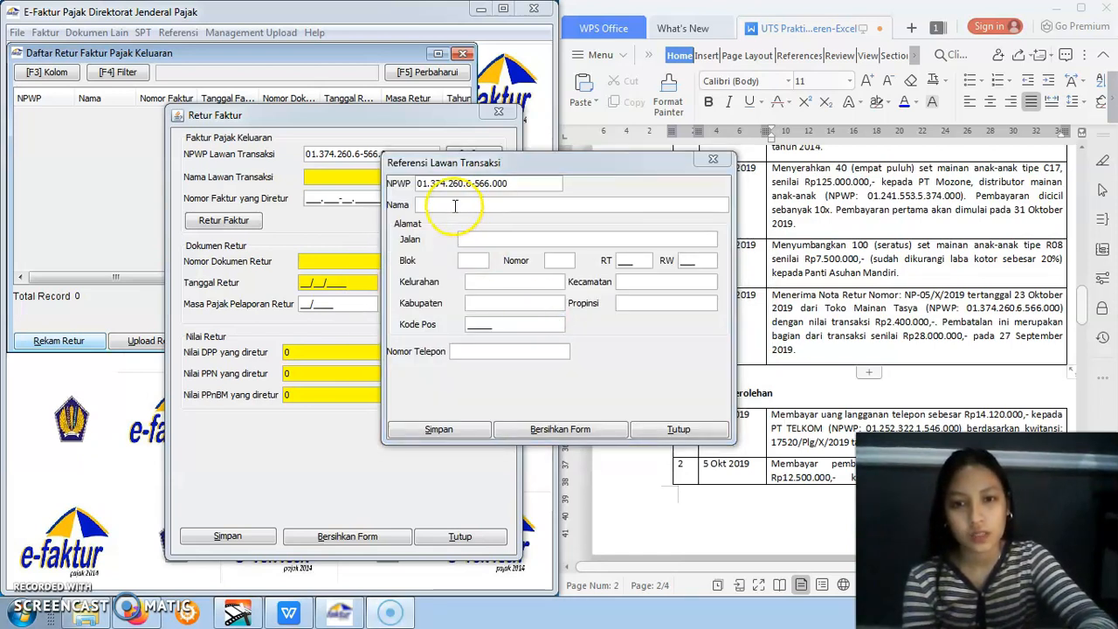
pyautogui.click(455, 206)
pyautogui.write('Toko Maina')
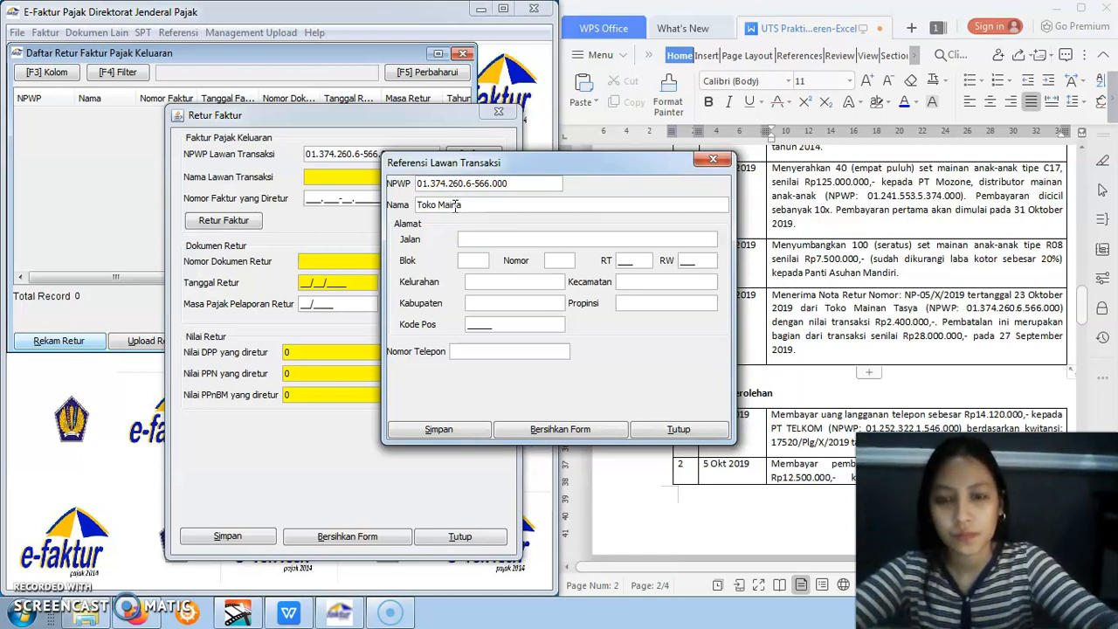
pyautogui.write('n Tas')
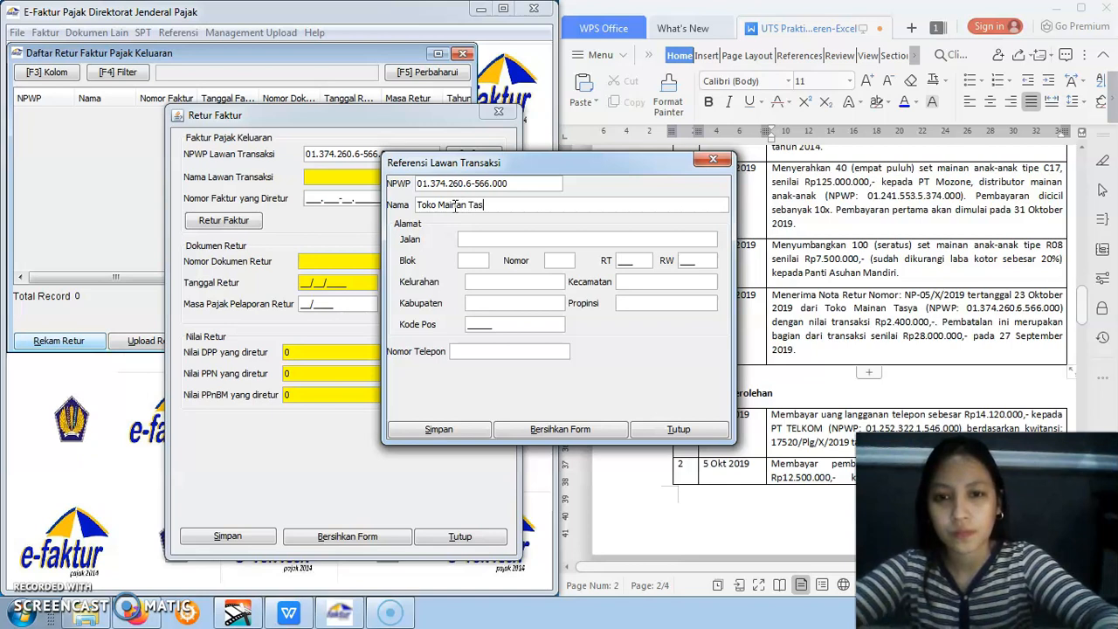
pyautogui.write('ya')
# Set Toko Mainan Tasya's Jalan, Blok and Nomor to "-" and fill in its RT and RW numbers
pyautogui.click(468, 241)
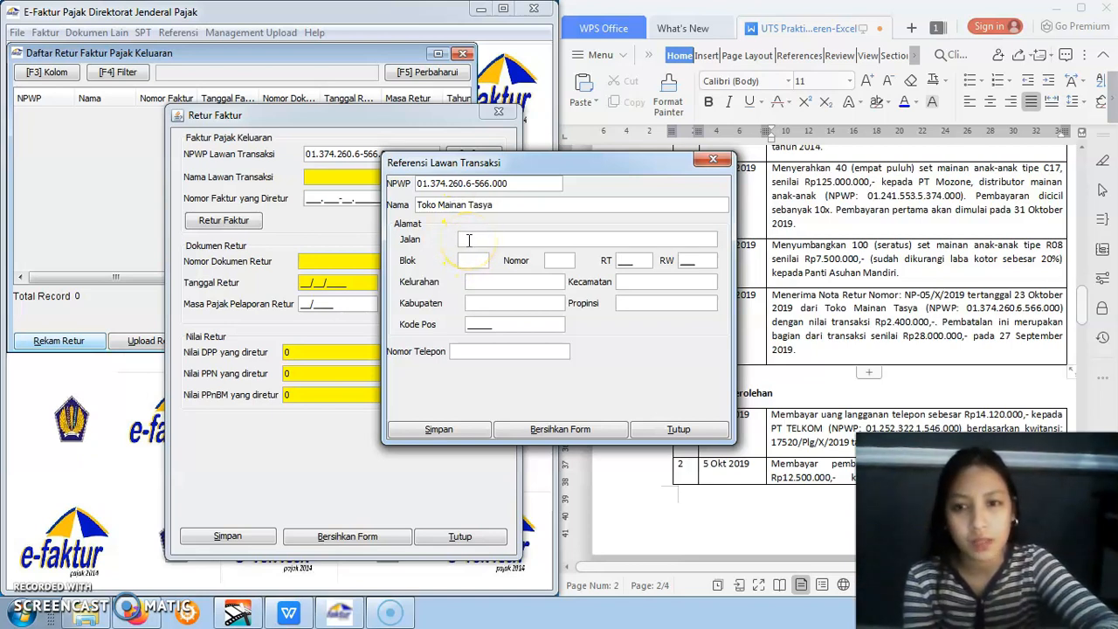
pyautogui.write('-')
pyautogui.click(465, 260)
pyautogui.write('-')
pyautogui.click(566, 260)
pyautogui.write('-')
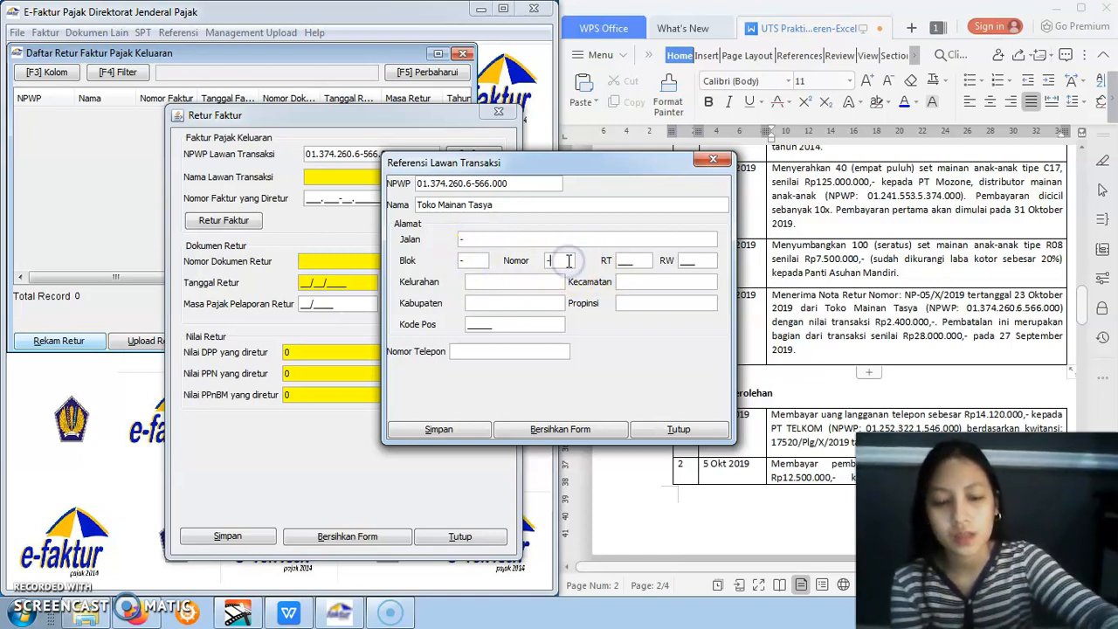
pyautogui.click(626, 261)
pyautogui.write('009')
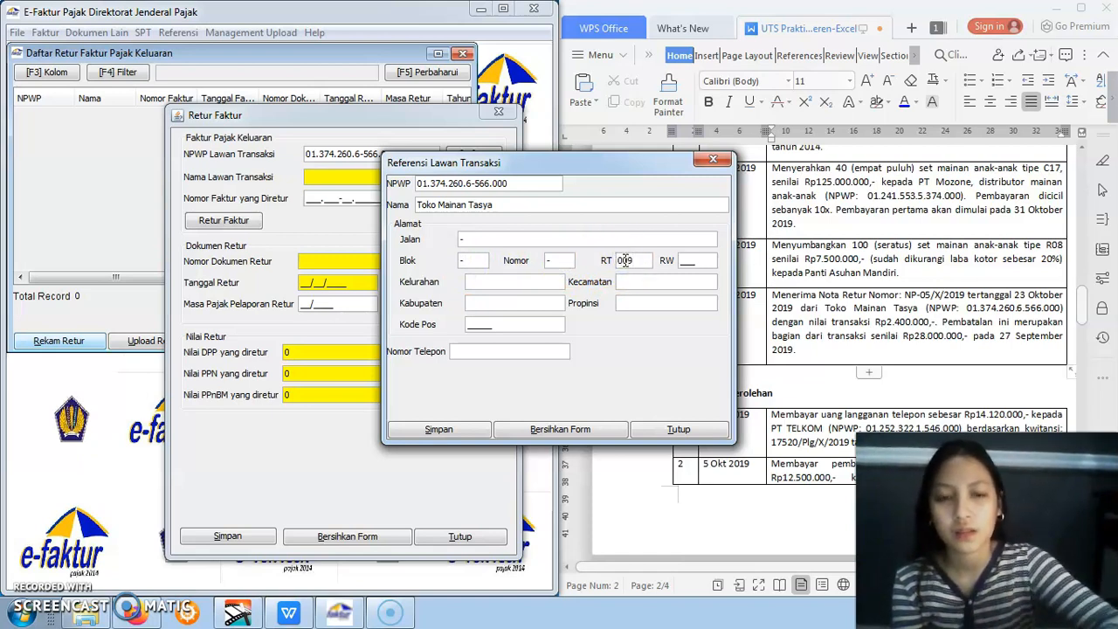
pyautogui.click(688, 260)
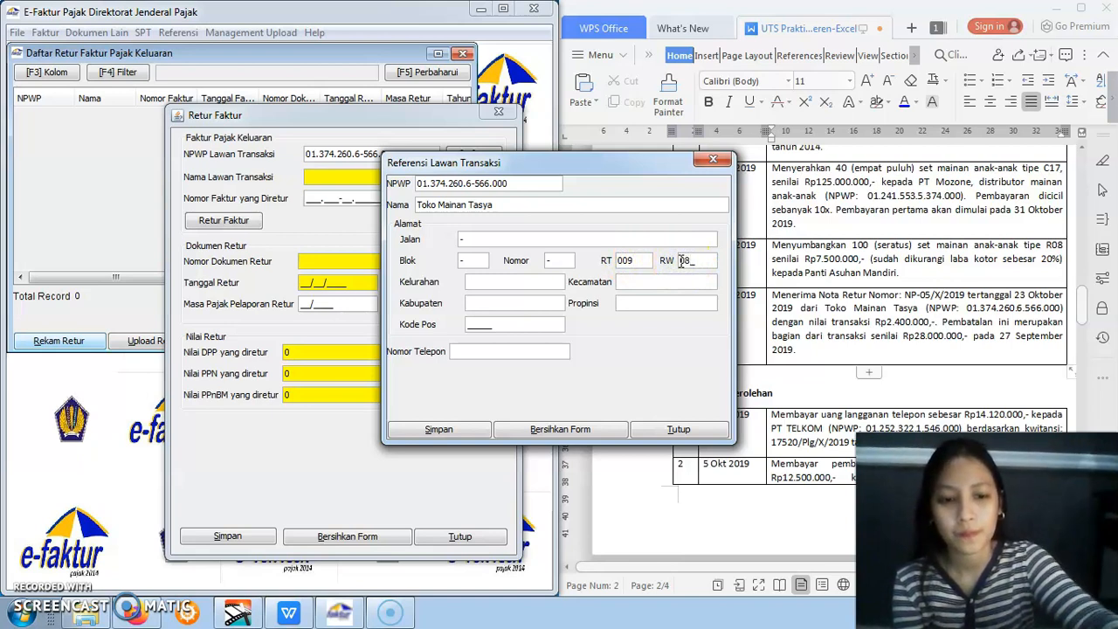
pyautogui.write('008')
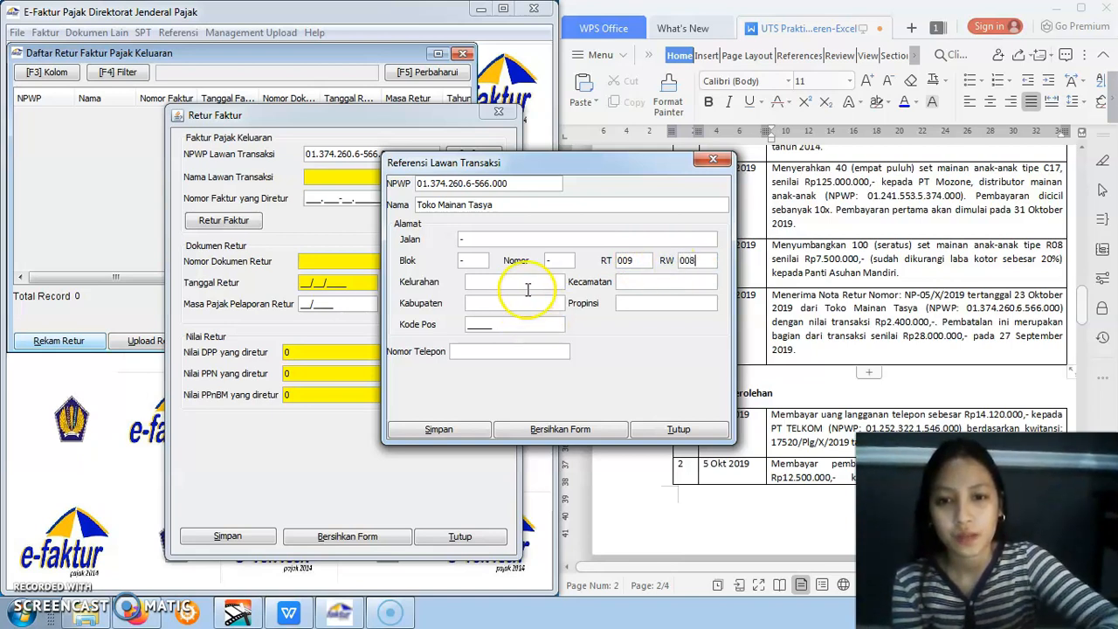
pyautogui.write('-')
# Set Kelurahan, Kabupaten, Kecamatan, Propinsi and Nomor Telepon to "-", fill in the postal code, and save the counterparty
pyautogui.click(532, 307)
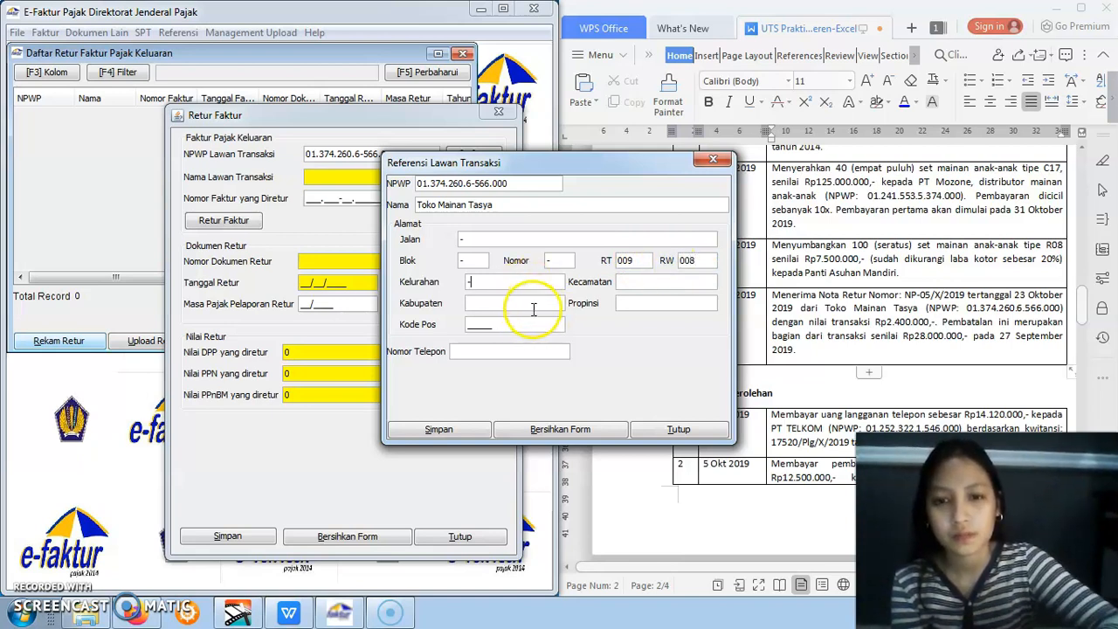
pyautogui.write('-')
pyautogui.click(477, 324)
pyautogui.write('13455')
pyautogui.click(626, 281)
pyautogui.write('-')
pyautogui.click(632, 301)
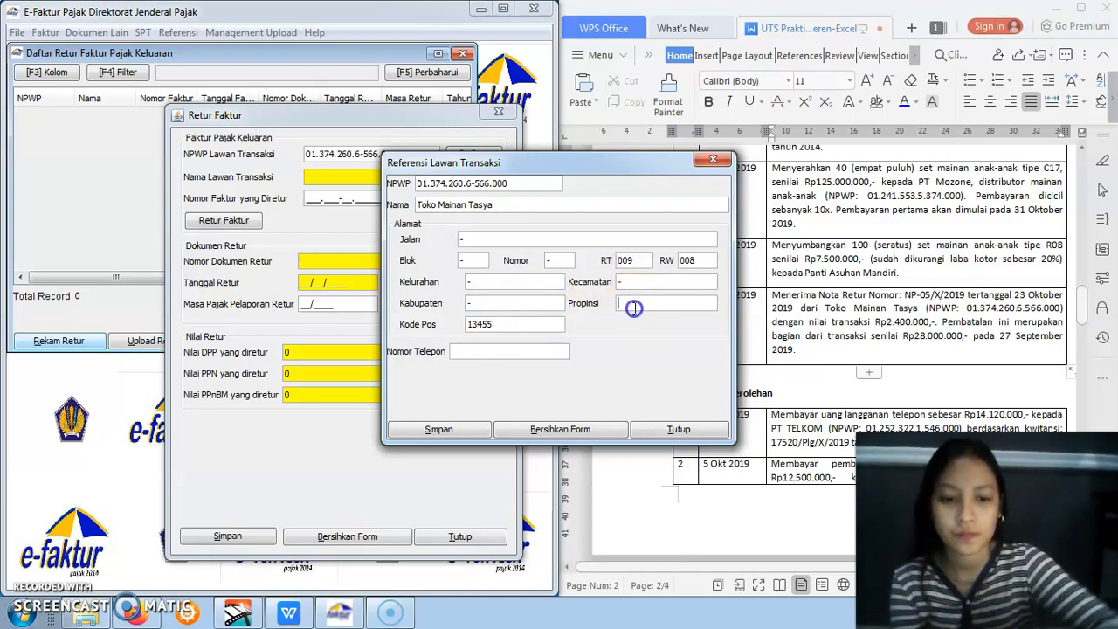
pyautogui.write('-')
pyautogui.click(549, 351)
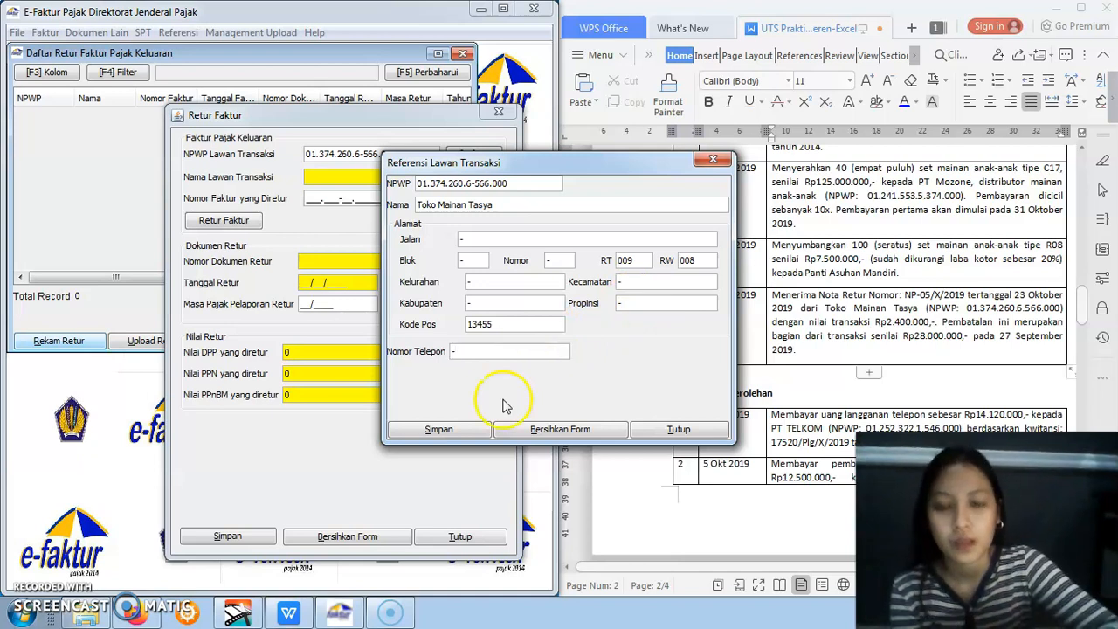
pyautogui.click(477, 429)
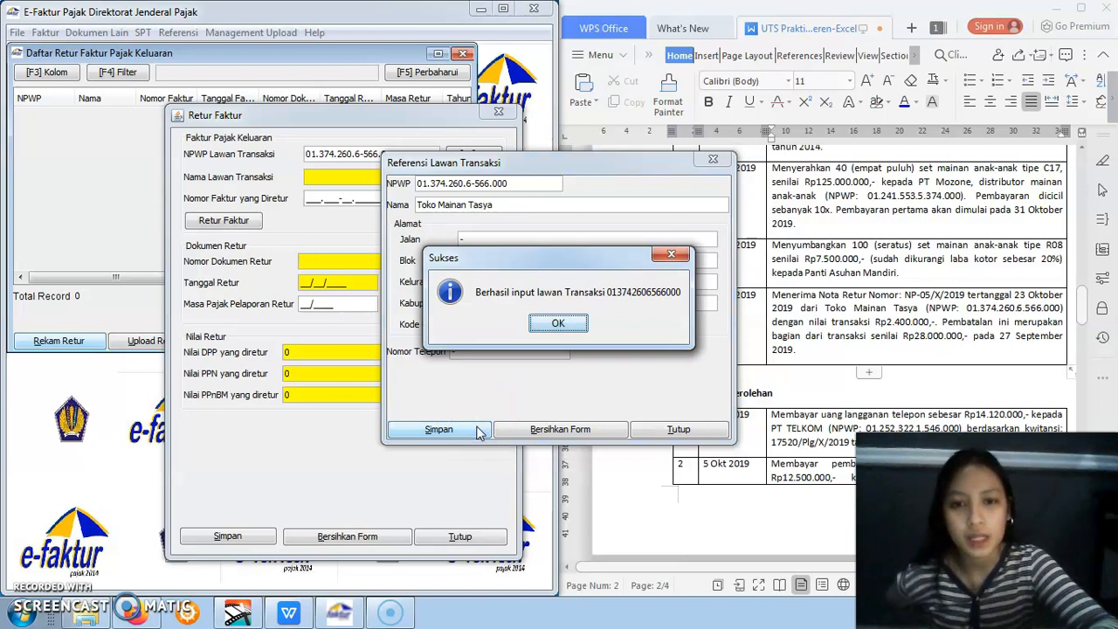
pyautogui.click(564, 323)
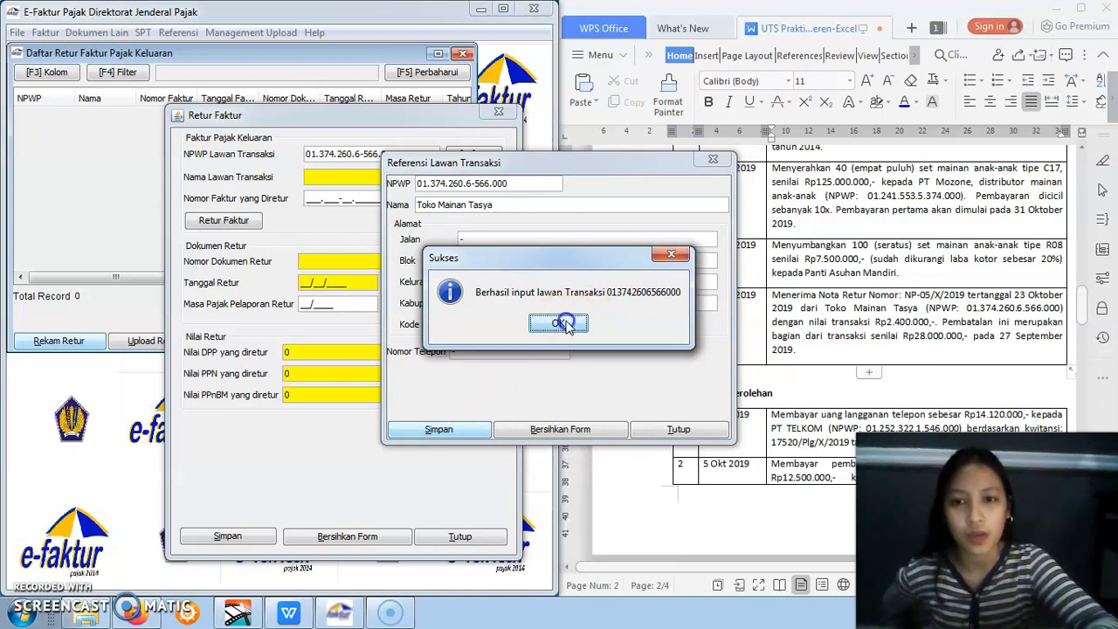
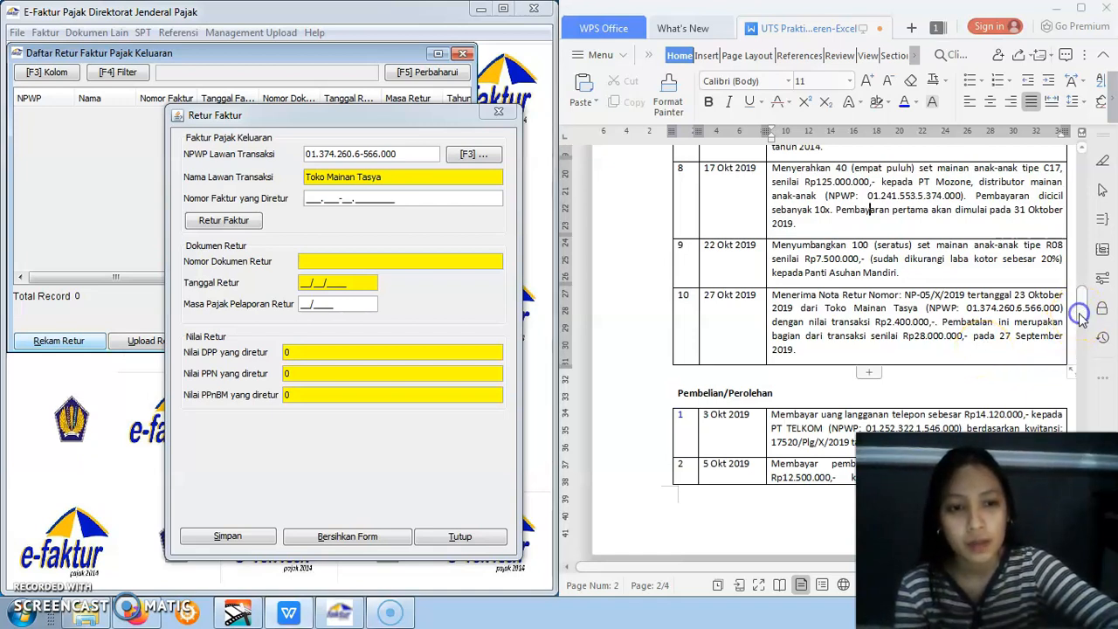
# Enter 000.190-00.00001500 as the returned invoice number, look it up for return, and agree to supply the invoice date
pyautogui.moveTo(1081, 316); pyautogui.dragTo(1079, 411)
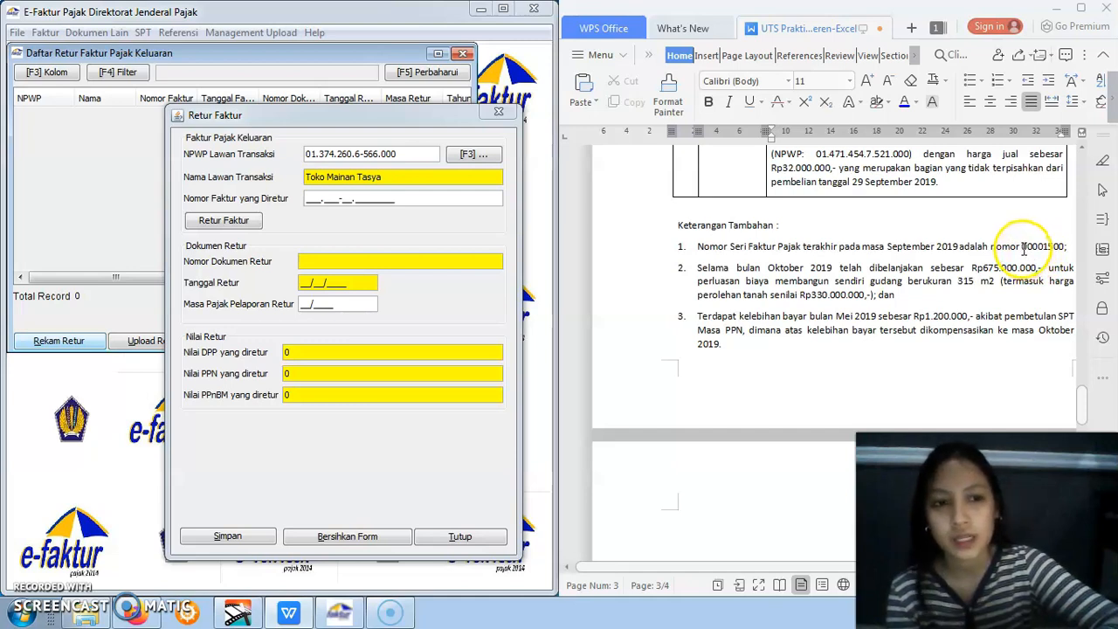
pyautogui.click(307, 199)
pyautogui.write('000.')
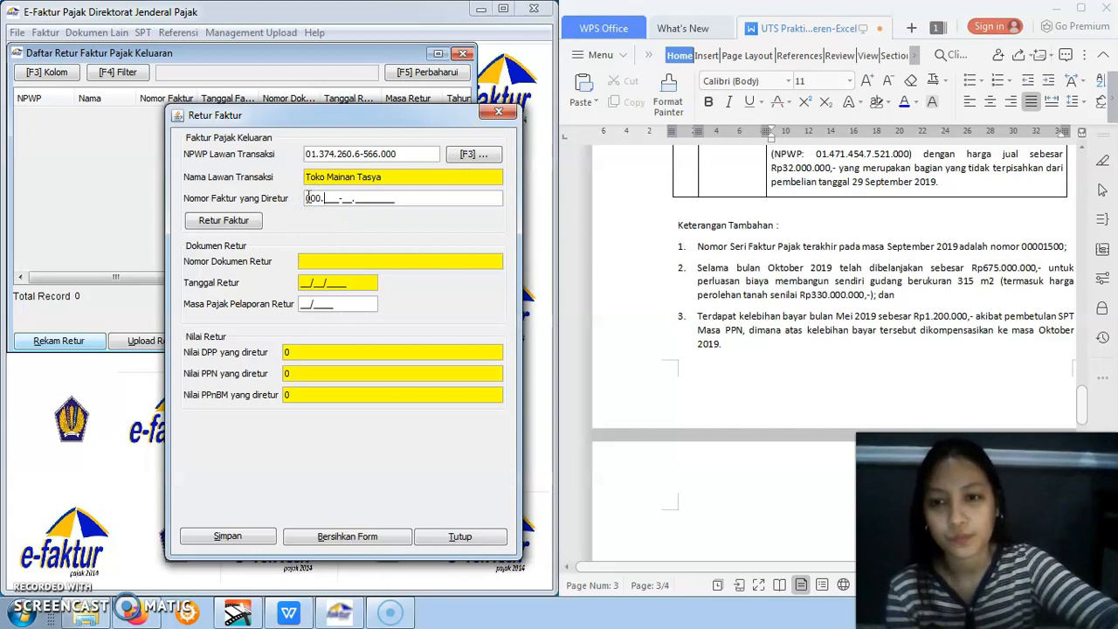
pyautogui.write('190-00.00')
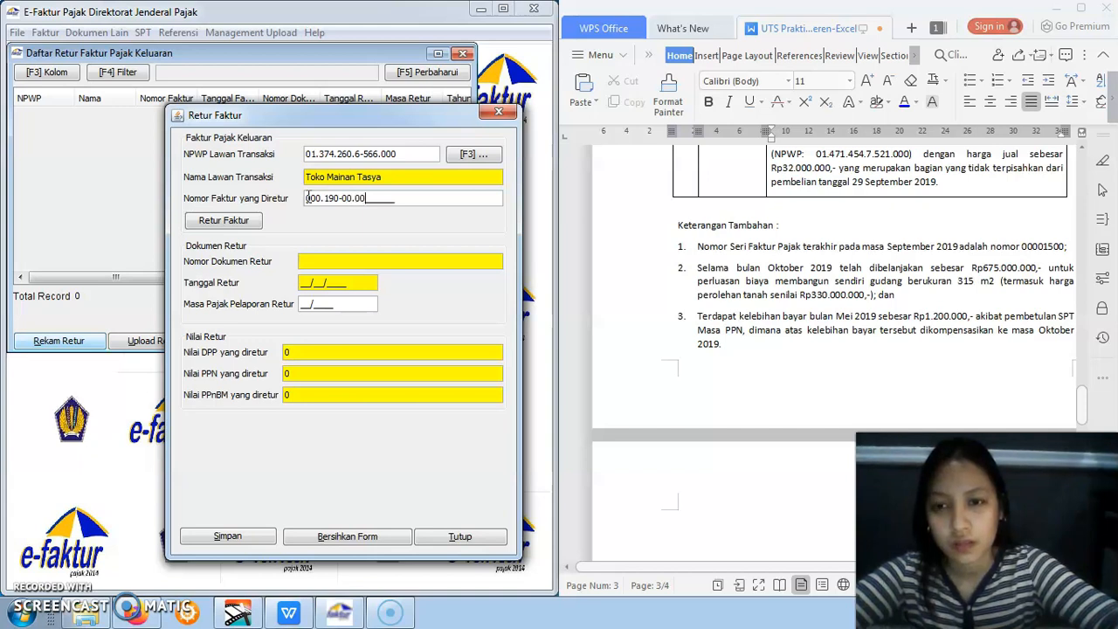
pyautogui.write('001')
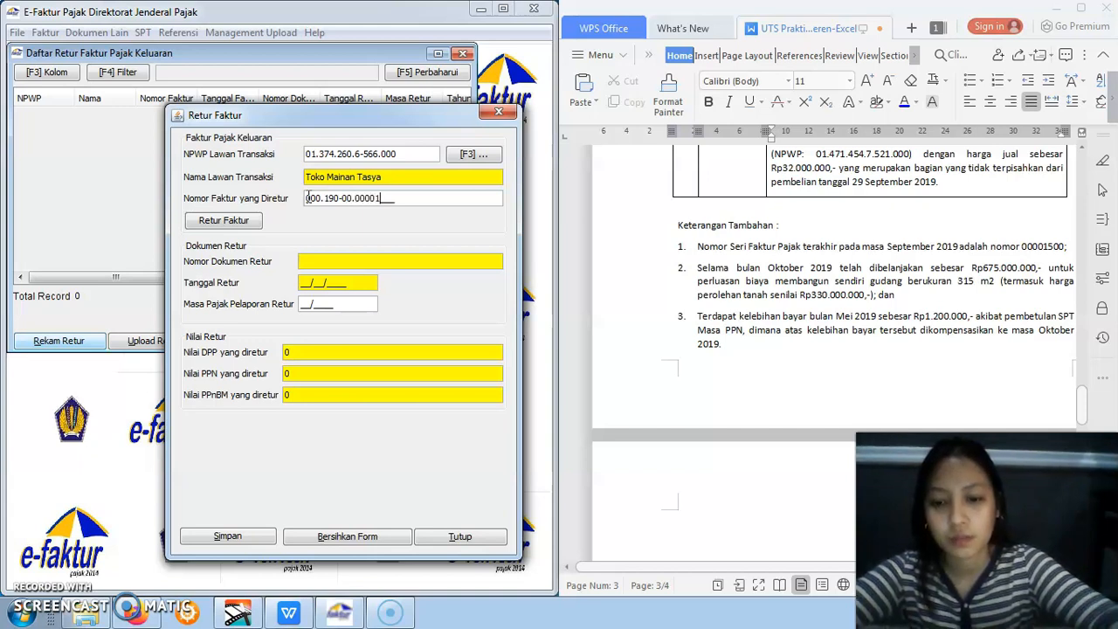
pyautogui.write('500')
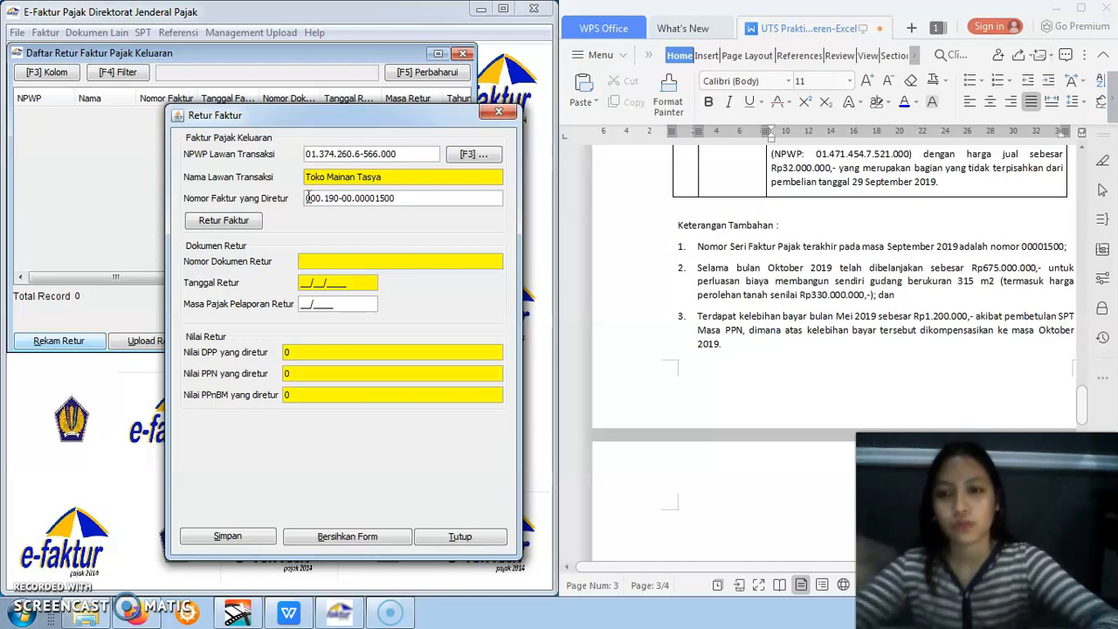
pyautogui.click(252, 223)
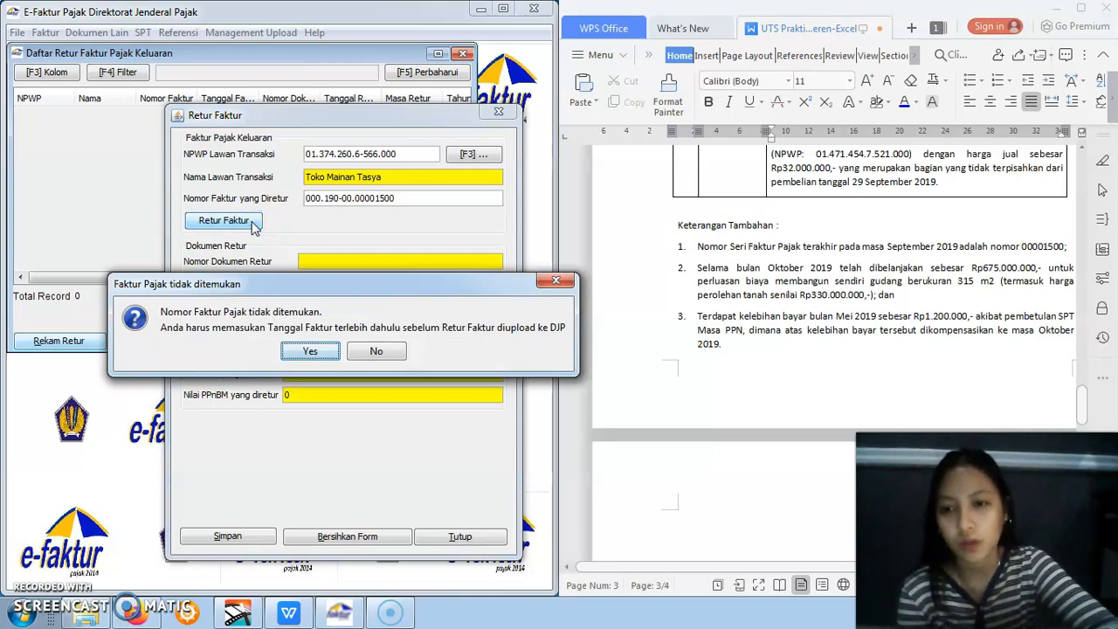
pyautogui.click(308, 350)
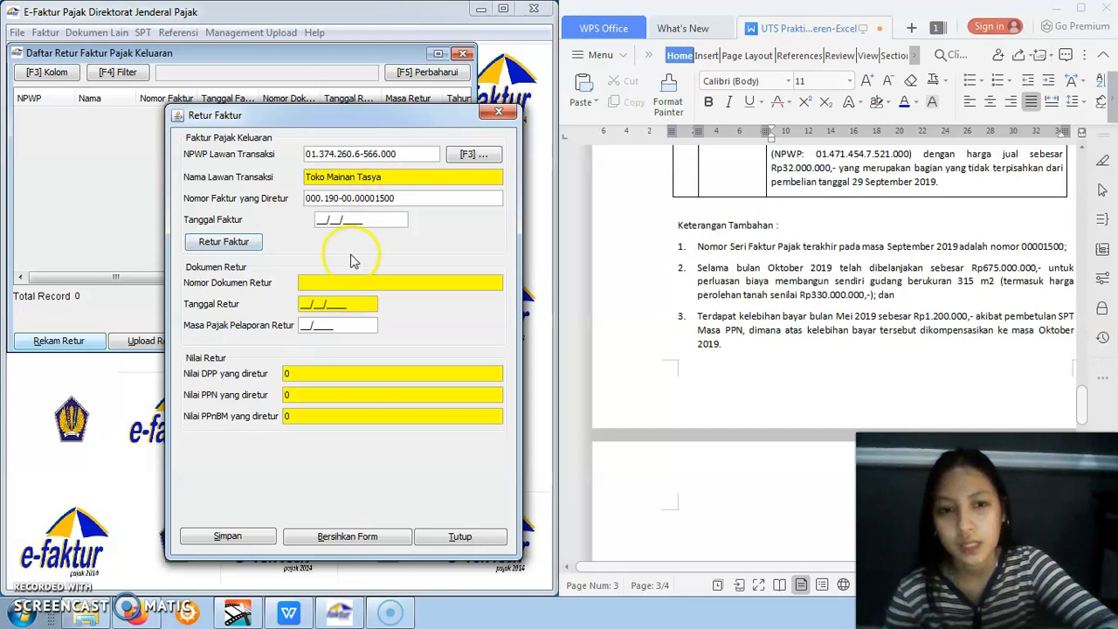
# Set the returned invoice's Tanggal Faktur to 27/09/2019 from assignment item 10 and continue filling in the return manually
pyautogui.click(1081, 398)
pyautogui.moveTo(1082, 397); pyautogui.dragTo(1081, 379)
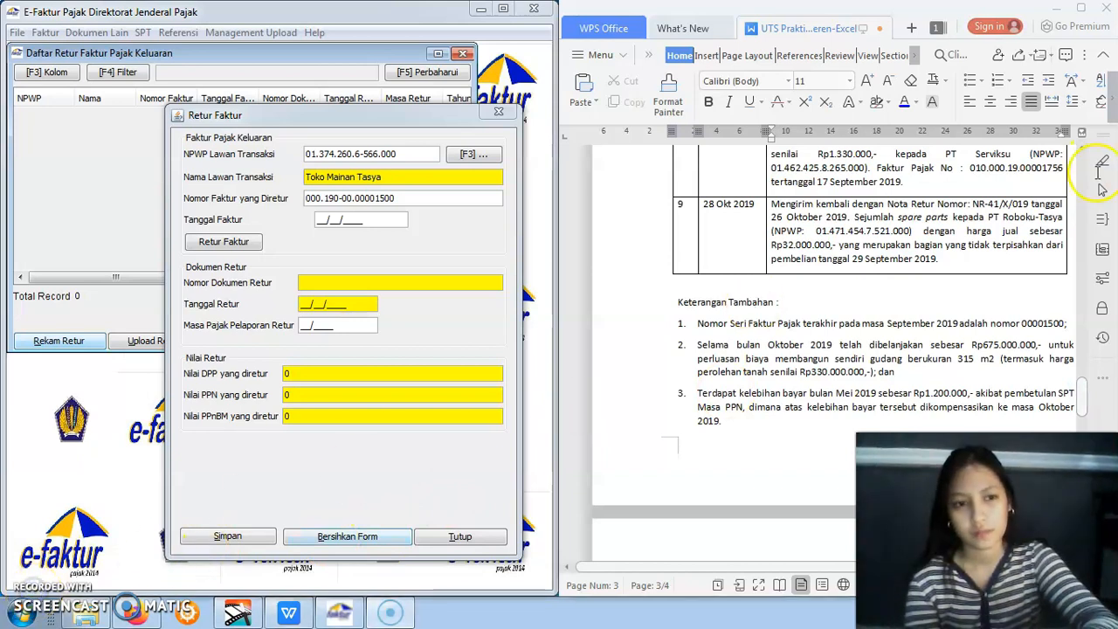
pyautogui.scroll(15, 1078, 208)
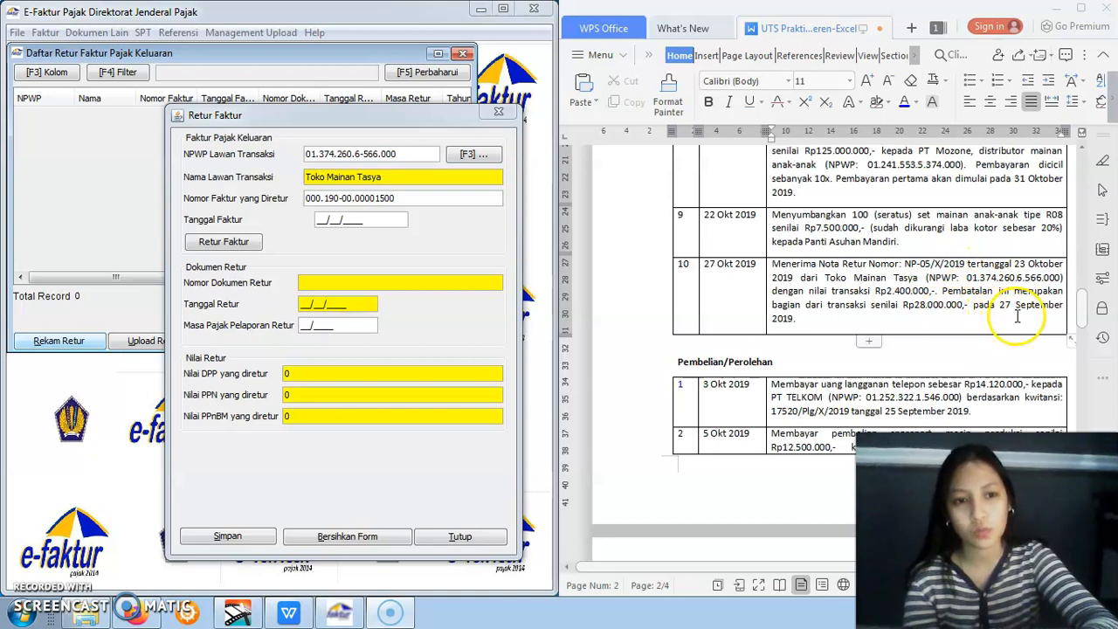
pyautogui.click(320, 219)
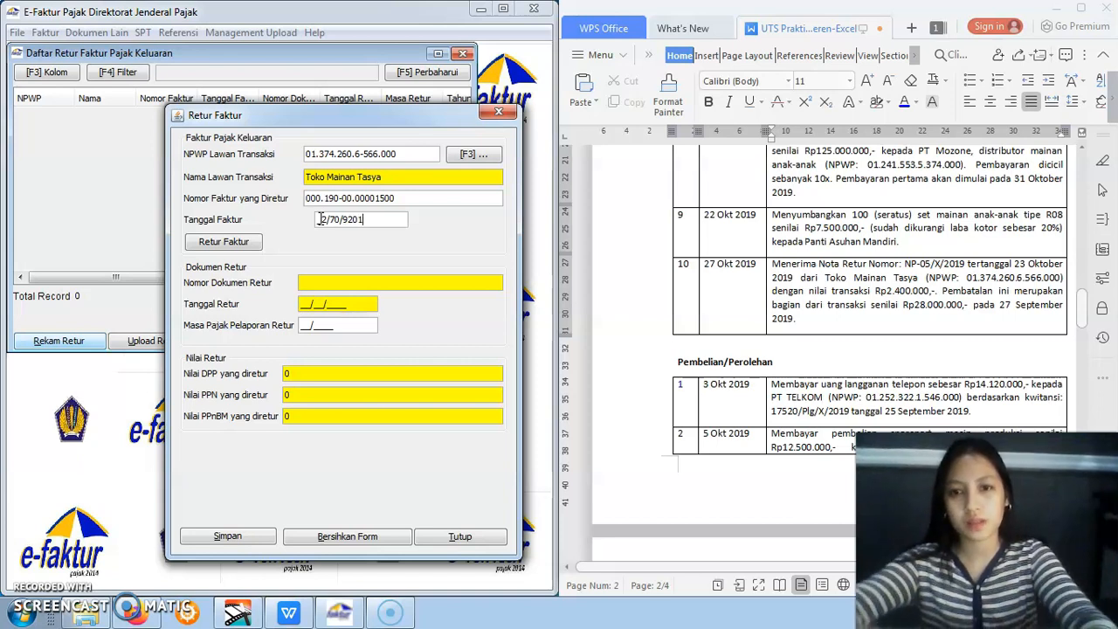
pyautogui.click(363, 219)
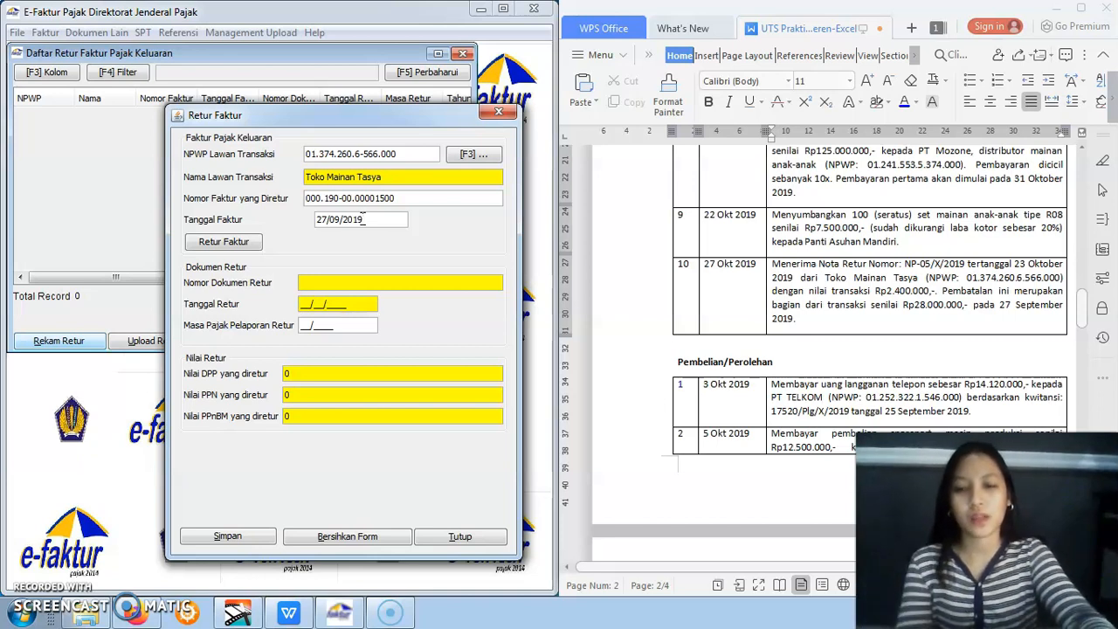
pyautogui.click(253, 241)
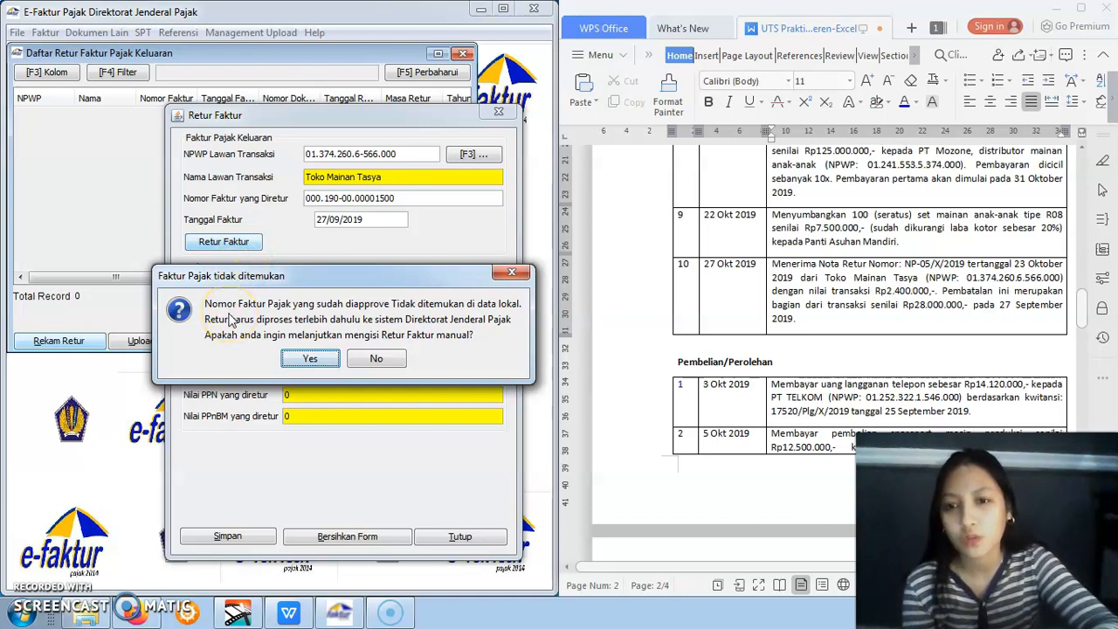
pyautogui.click(321, 360)
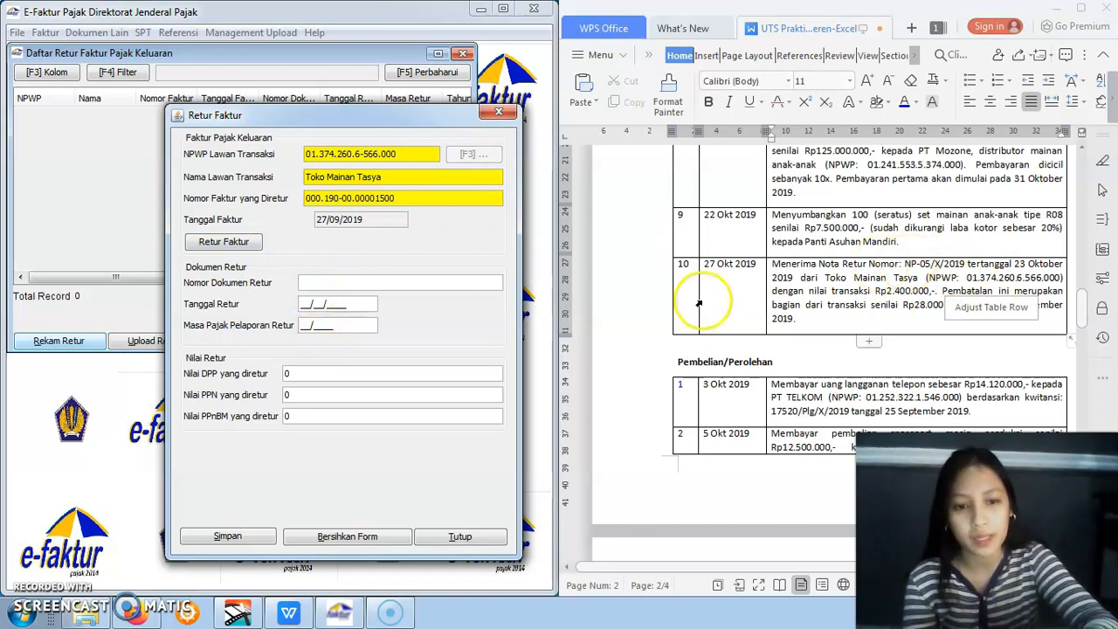
# Fill in the return document with number NP-05/X/2019, return date 23/10/2019 and reporting tax period 10/2019
pyautogui.write('NP-05/X/')
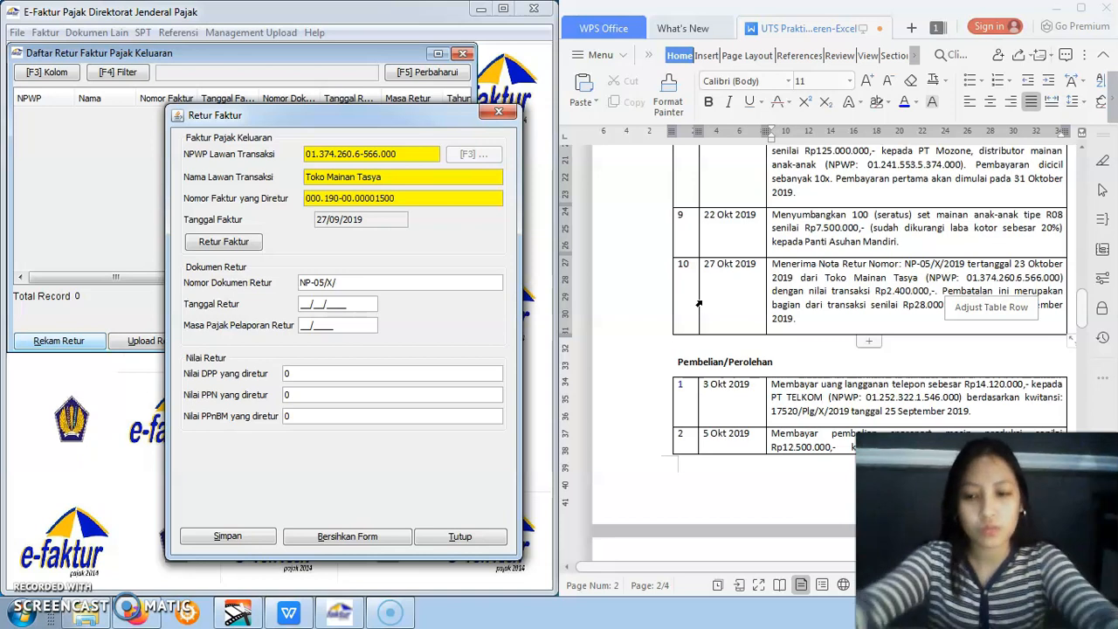
pyautogui.write('9')
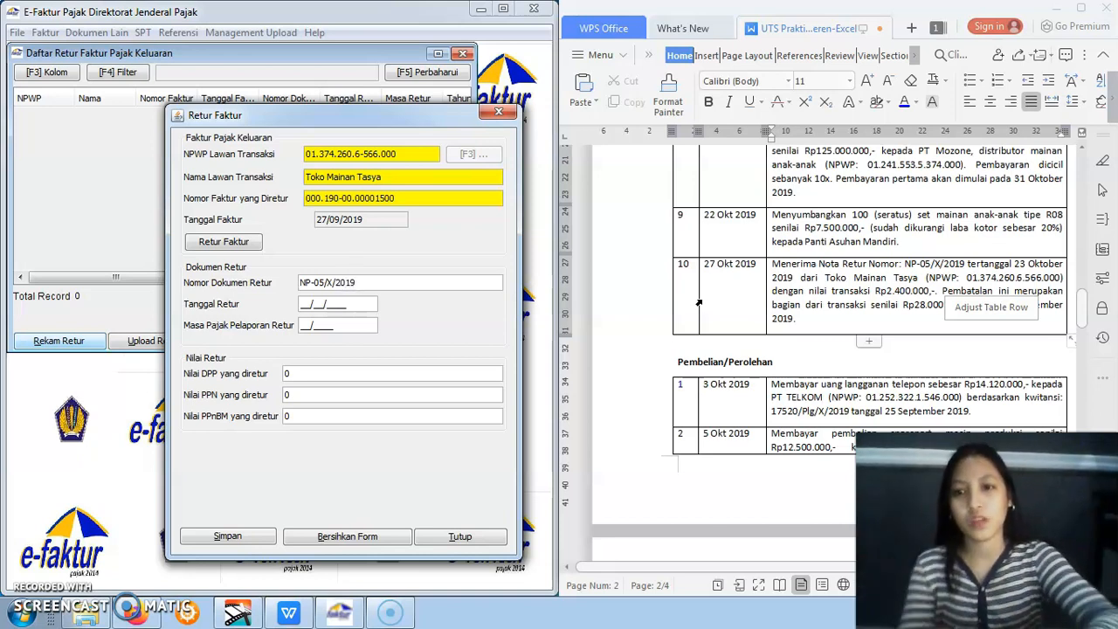
pyautogui.click(305, 304)
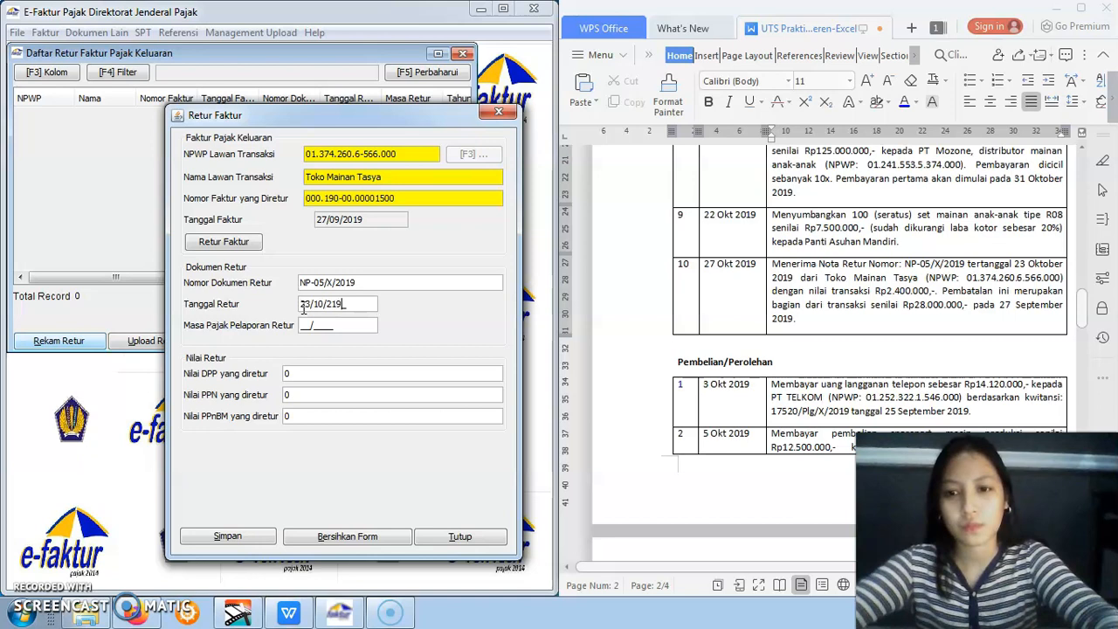
pyautogui.click(311, 323)
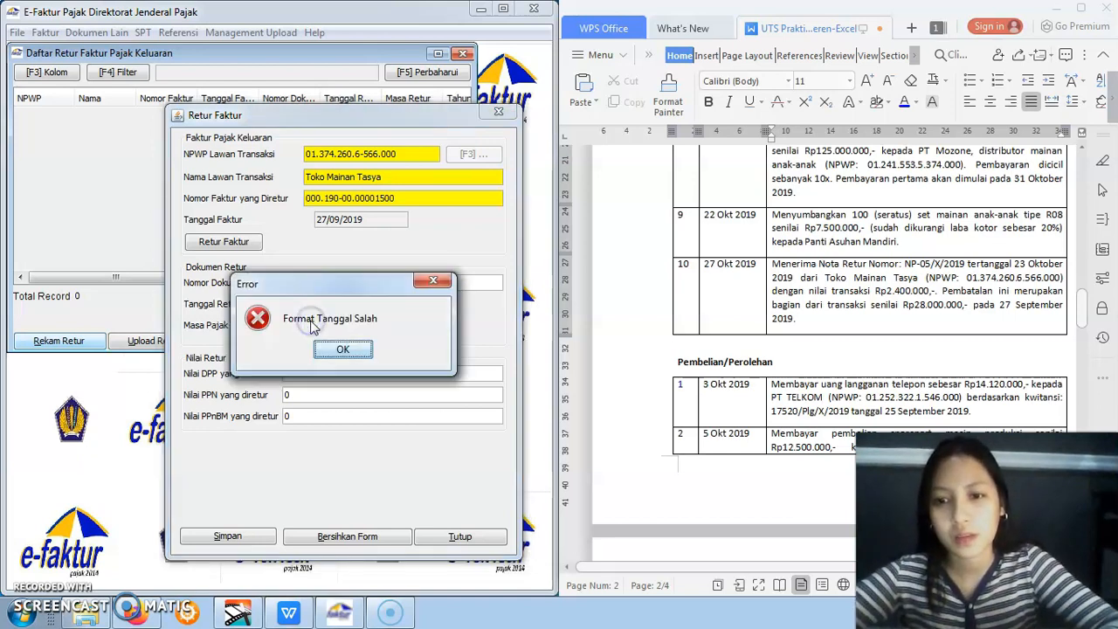
pyautogui.click(338, 347)
pyautogui.click(302, 303)
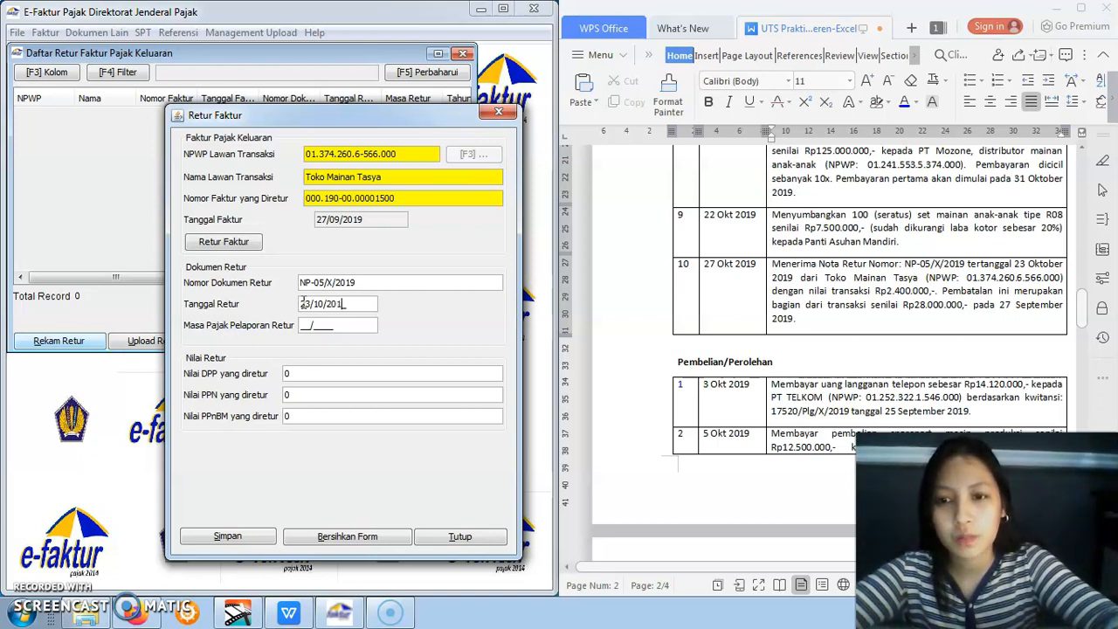
pyautogui.click(321, 329)
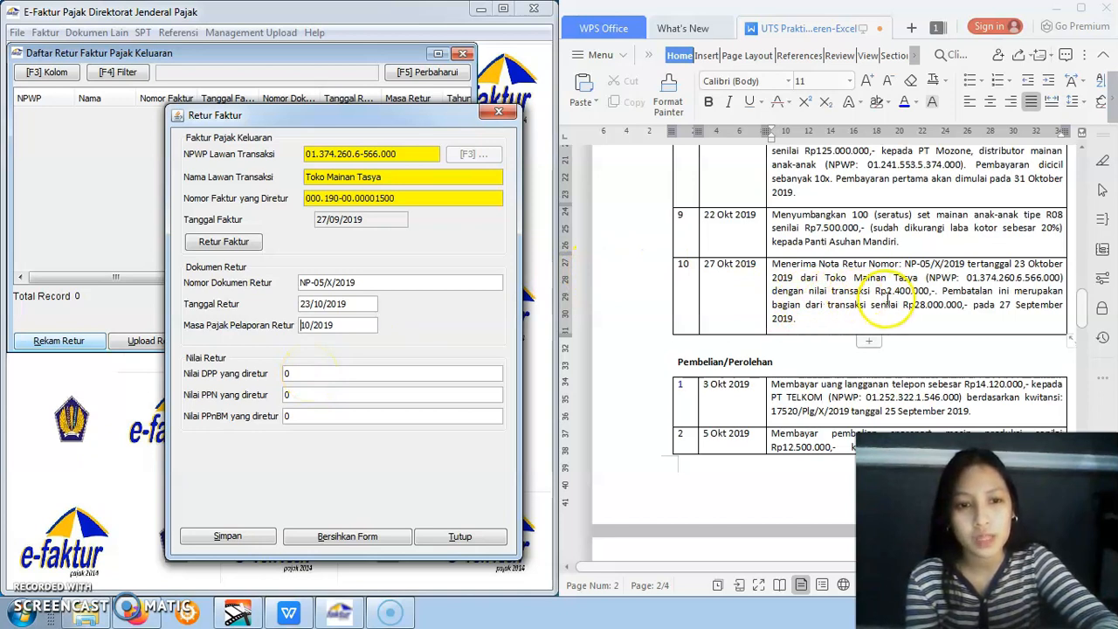
# Set the returned DPP value to 2.400.000, save the return, and decline creating another return note
pyautogui.click(303, 378)
pyautogui.click(303, 377)
pyautogui.press('BackSpace')
pyautogui.write('2400000')
pyautogui.click(302, 393)
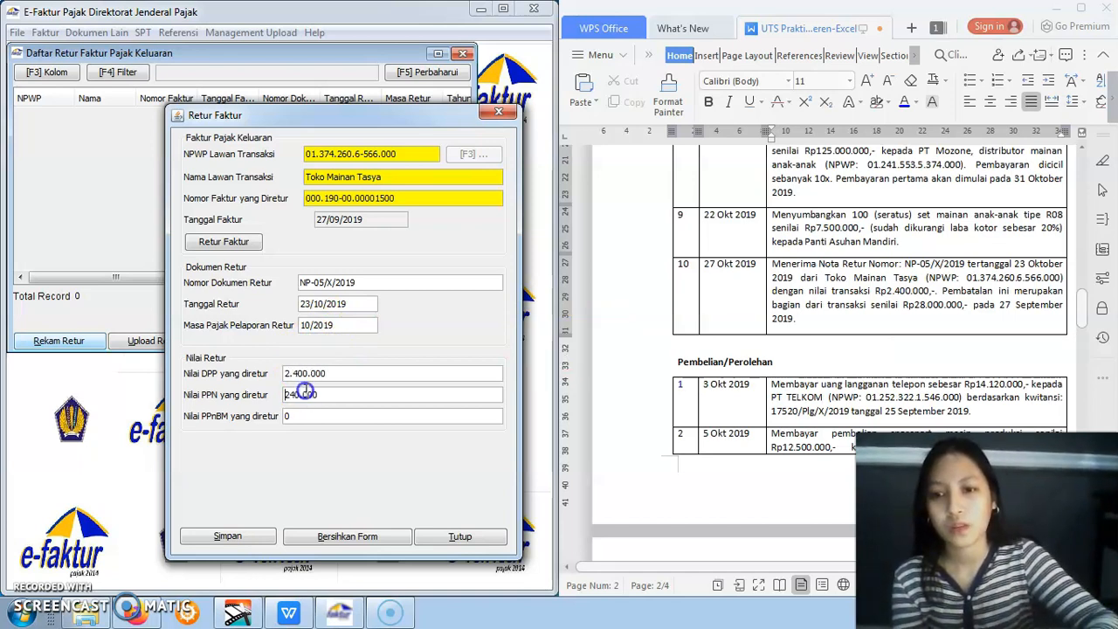
pyautogui.click(288, 416)
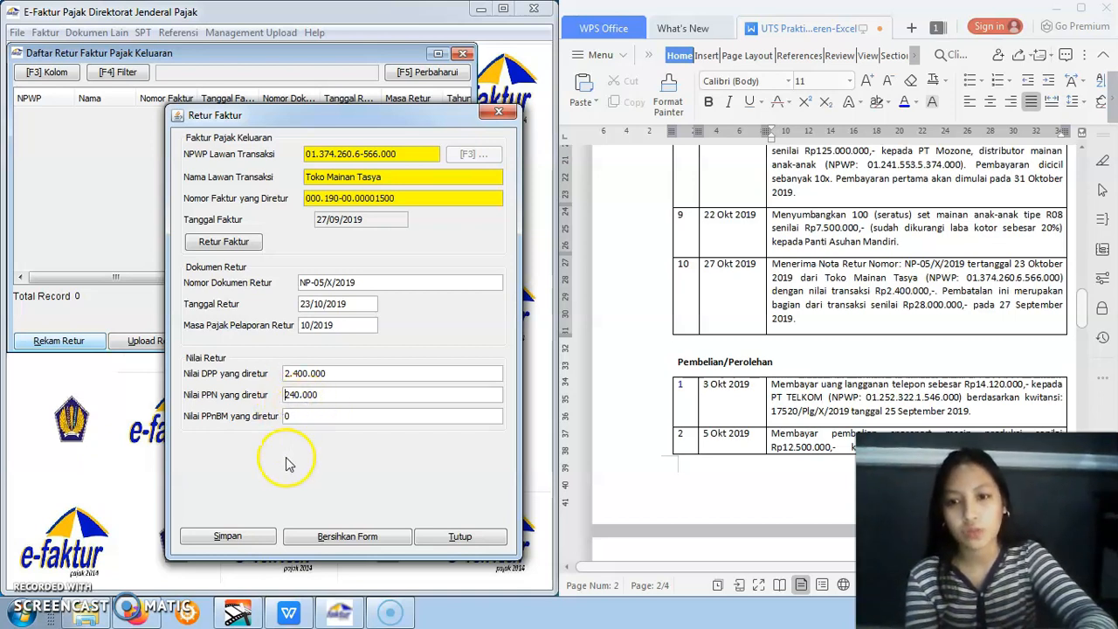
pyautogui.click(229, 536)
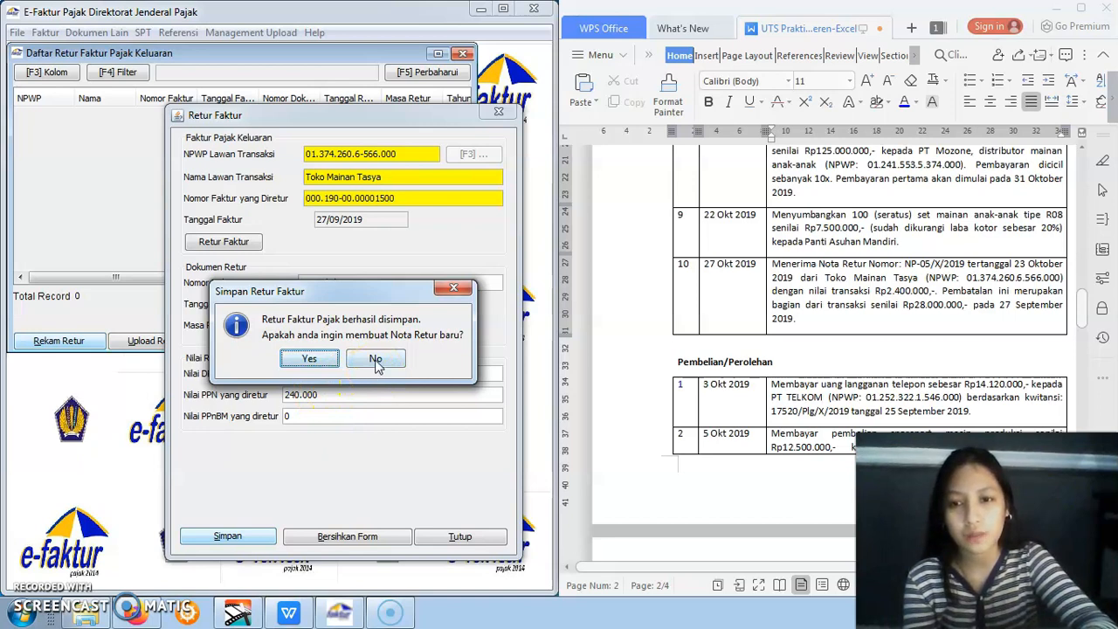
pyautogui.click(375, 360)
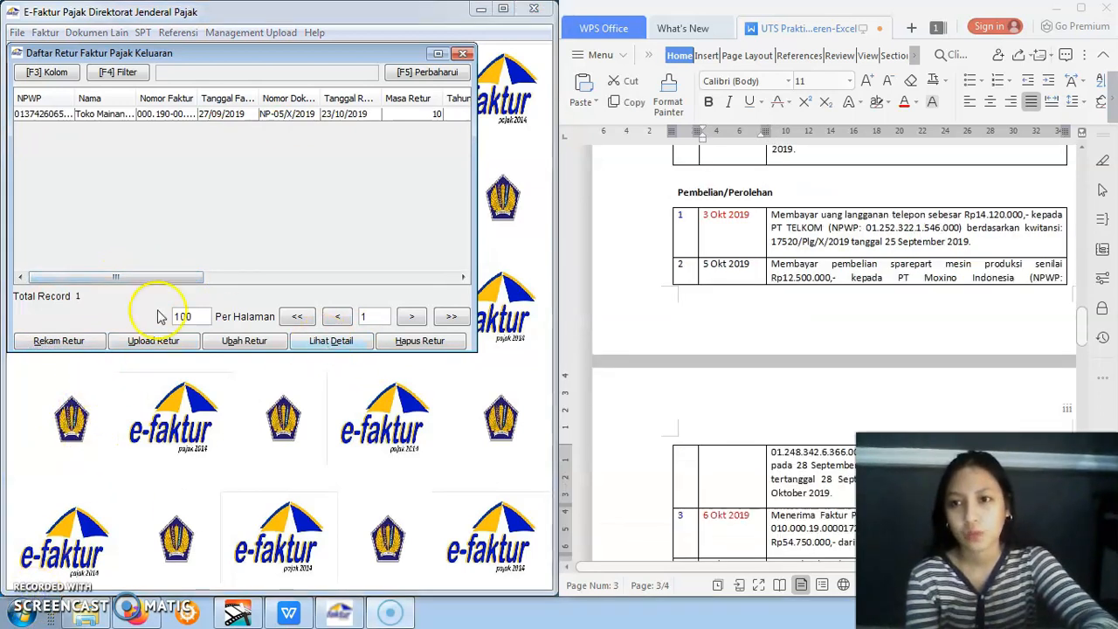
# Close the output tax return list and open the input tax (Pajak Masukan) invoice administration list
pyautogui.click(464, 54)
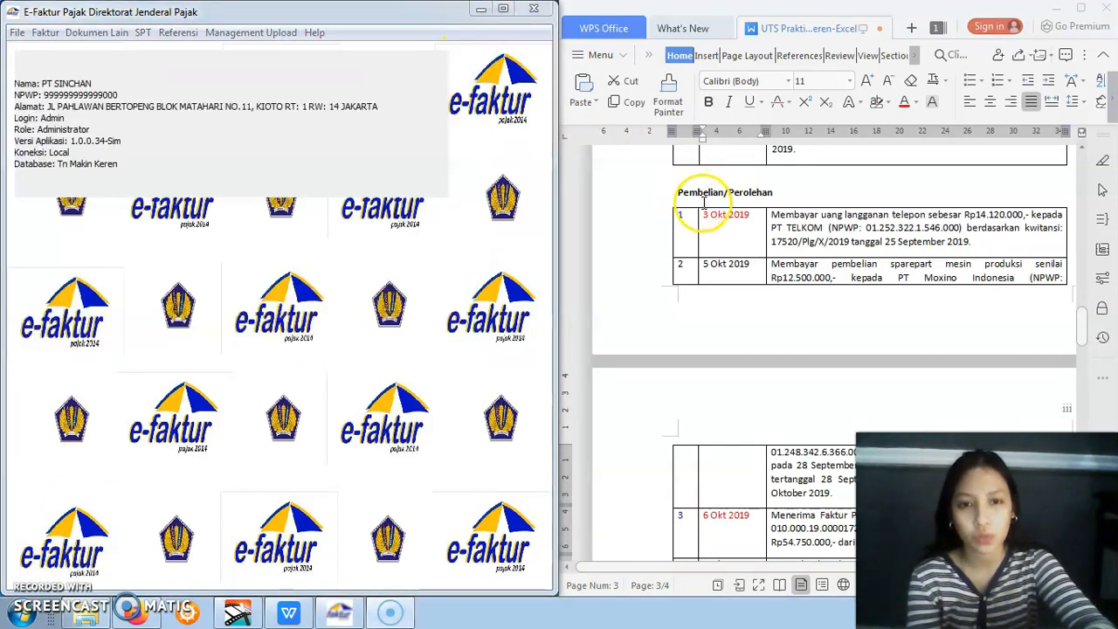
pyautogui.click(45, 32)
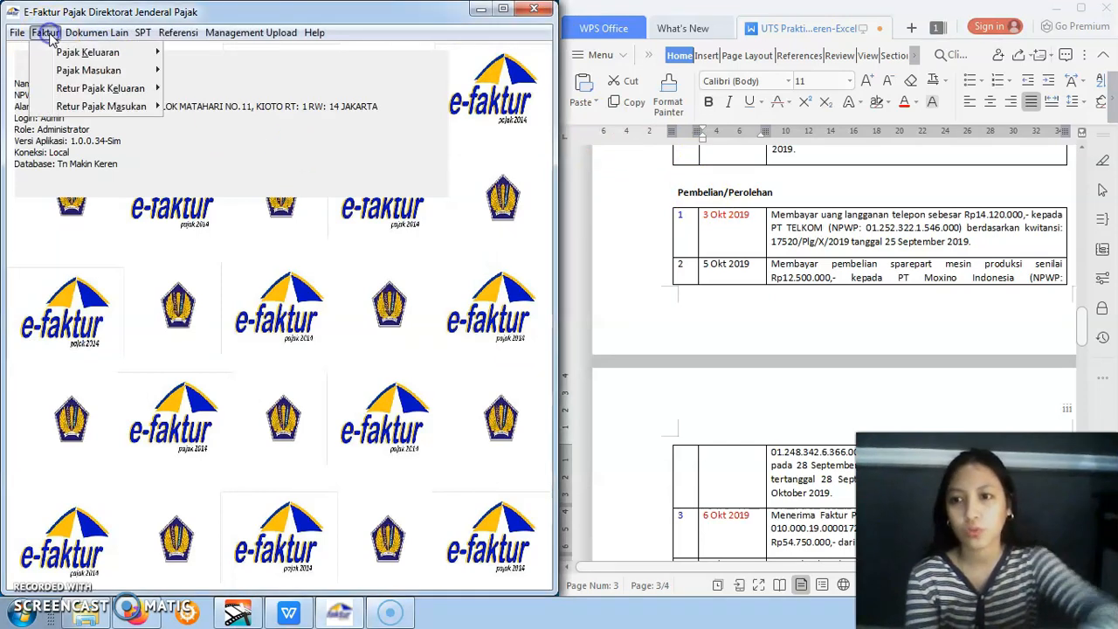
pyautogui.moveTo(63, 70)
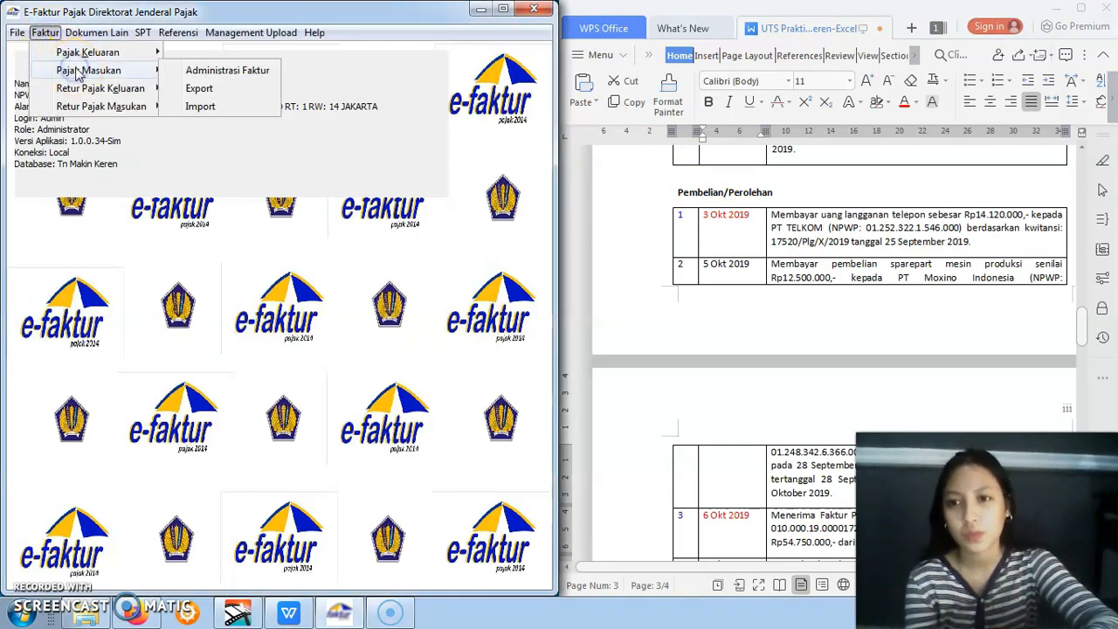
pyautogui.click(175, 75)
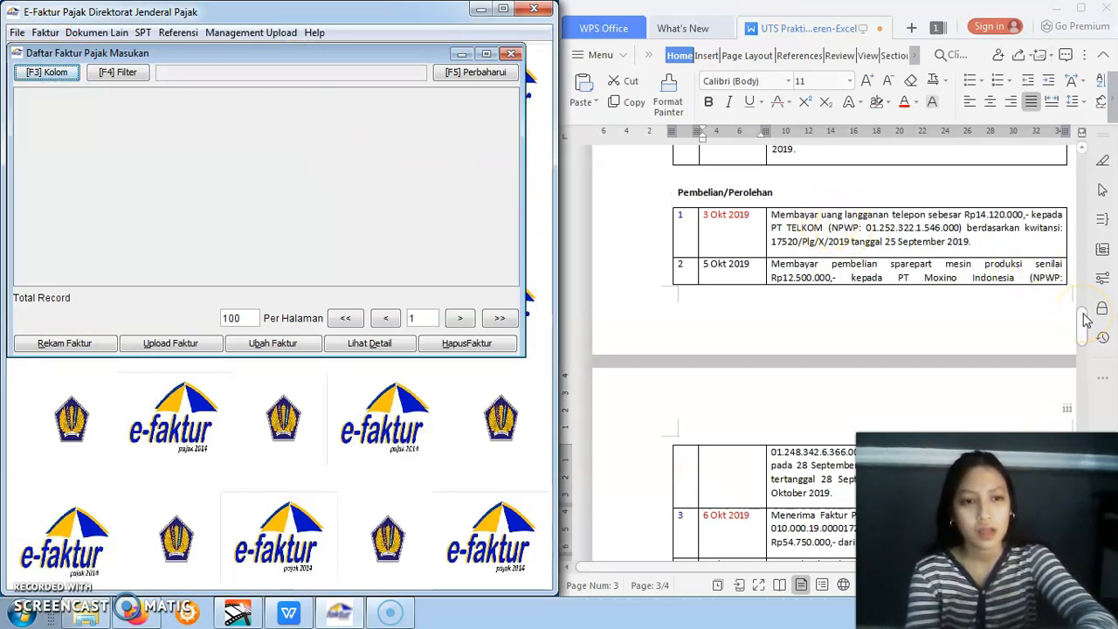
# Consult purchase item 2 from PT Moxino Indonesia in the assignment, then refresh the input invoice list and start recording a new invoice
pyautogui.moveTo(1085, 319)
pyautogui.mouseDown()
pyautogui.moveTo(1084, 347)
pyautogui.moveTo(1085, 314)
pyautogui.mouseUp()
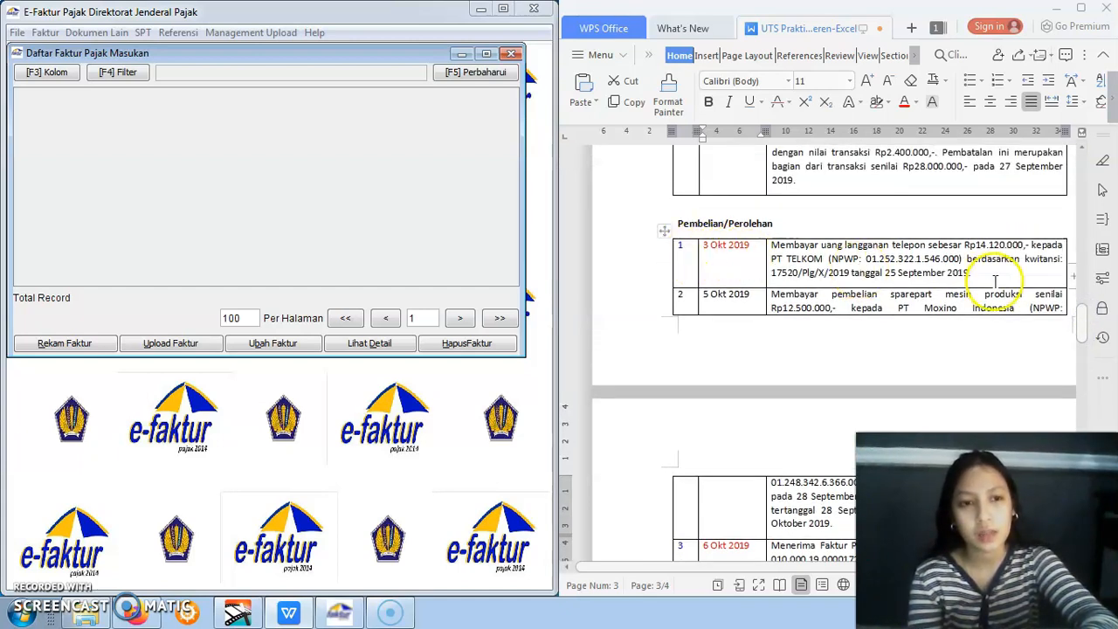
pyautogui.moveTo(1081, 318)
pyautogui.mouseDown()
pyautogui.moveTo(1084, 357)
pyautogui.moveTo(1080, 316)
pyautogui.mouseUp()
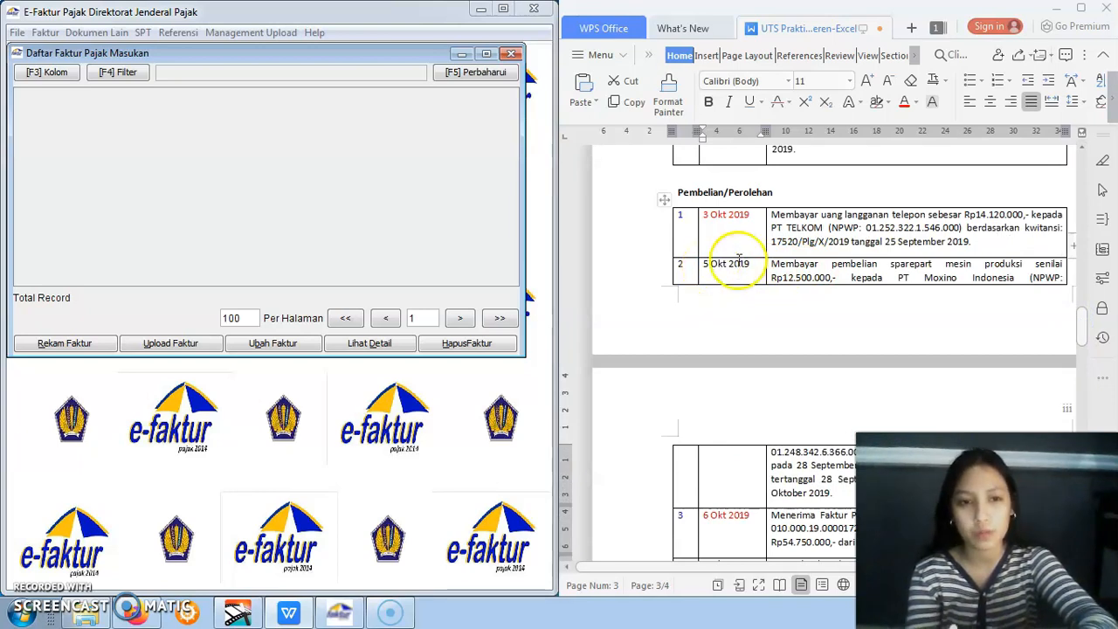
pyautogui.click(801, 274)
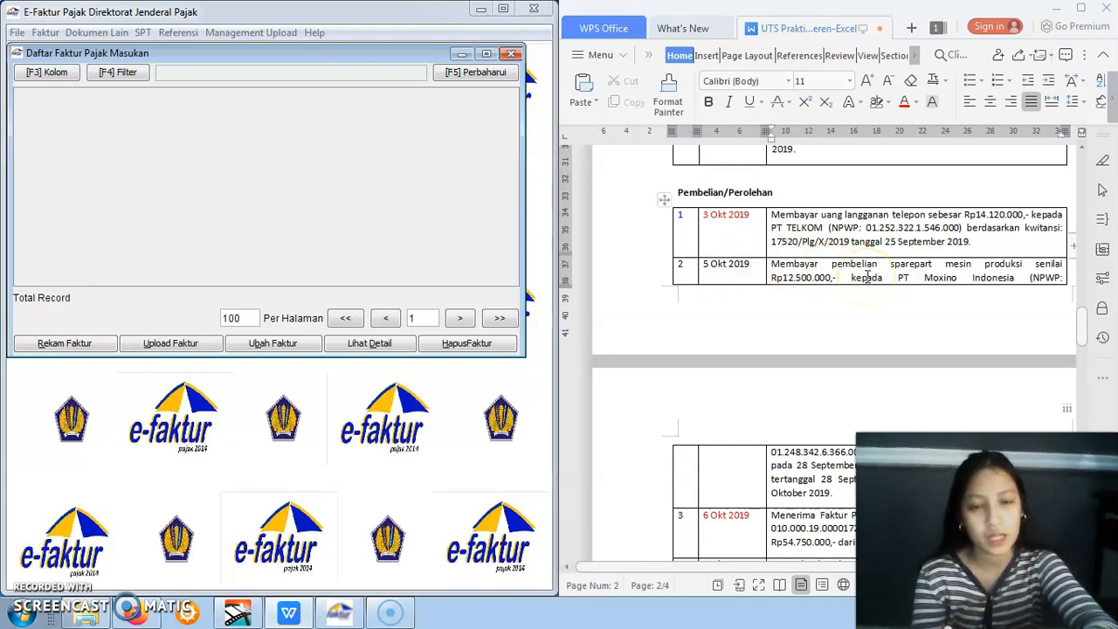
pyautogui.click(1081, 322)
pyautogui.moveTo(1081, 322); pyautogui.dragTo(1080, 329)
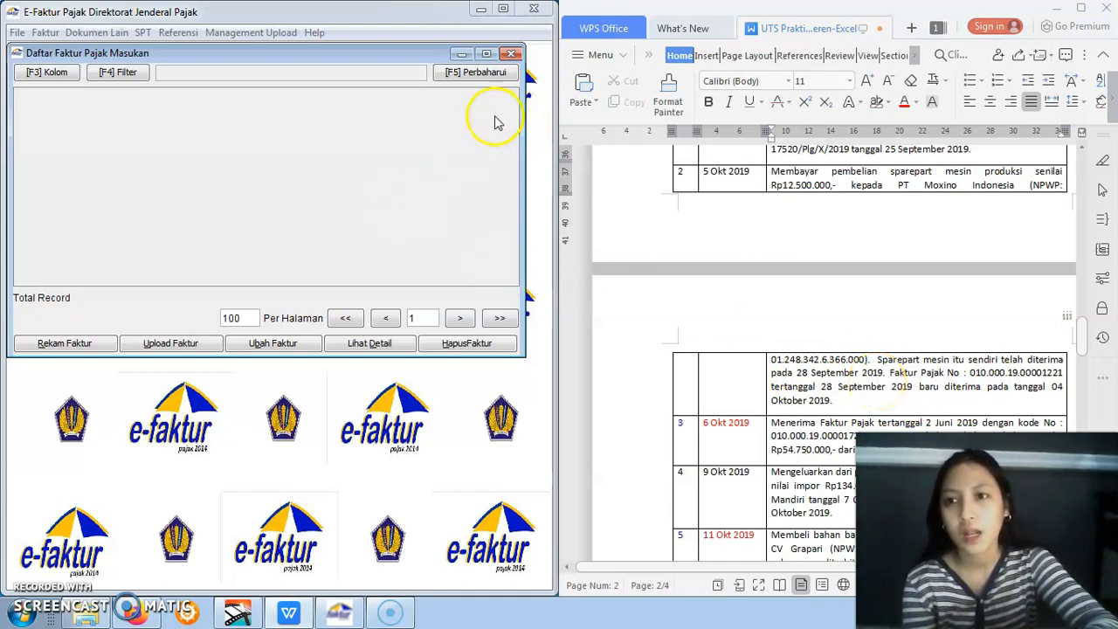
pyautogui.click(472, 73)
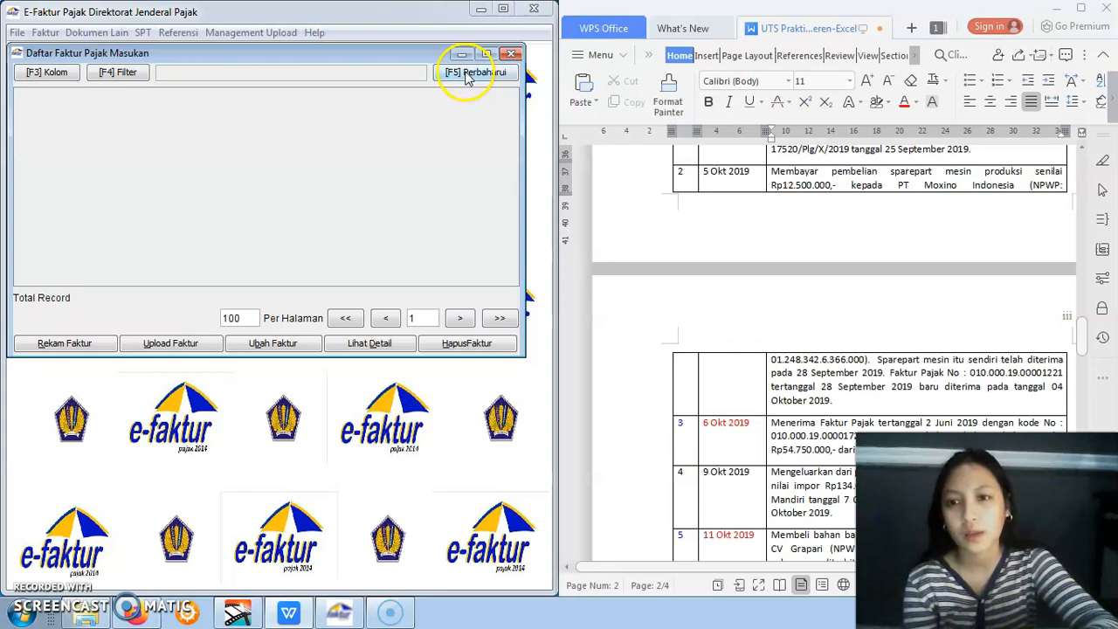
pyautogui.click(97, 339)
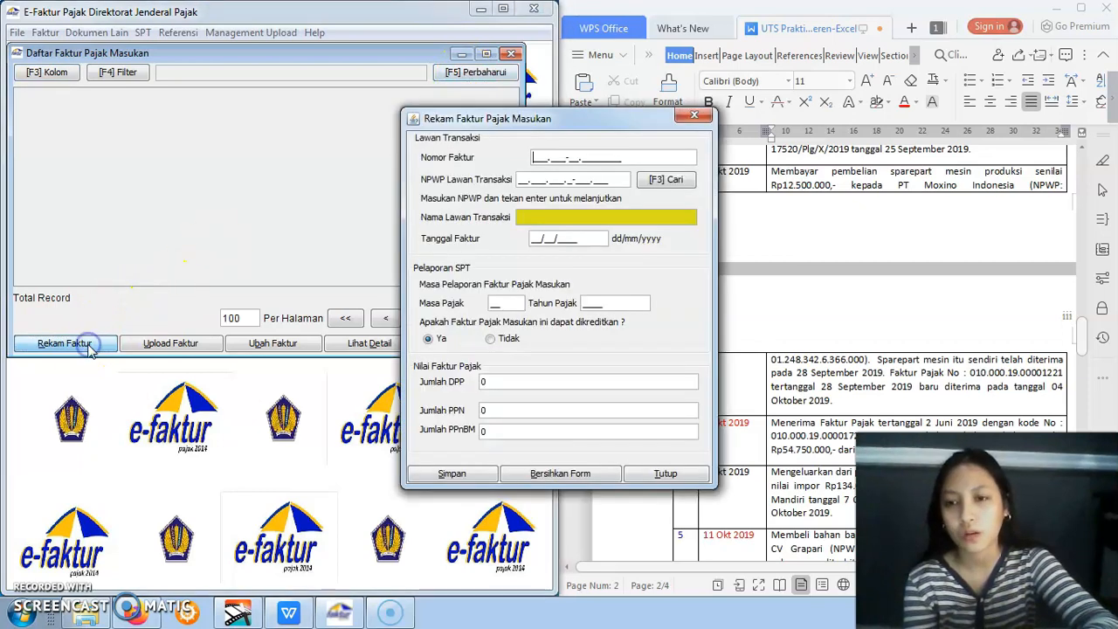
pyautogui.moveTo(543, 127); pyautogui.dragTo(275, 142)
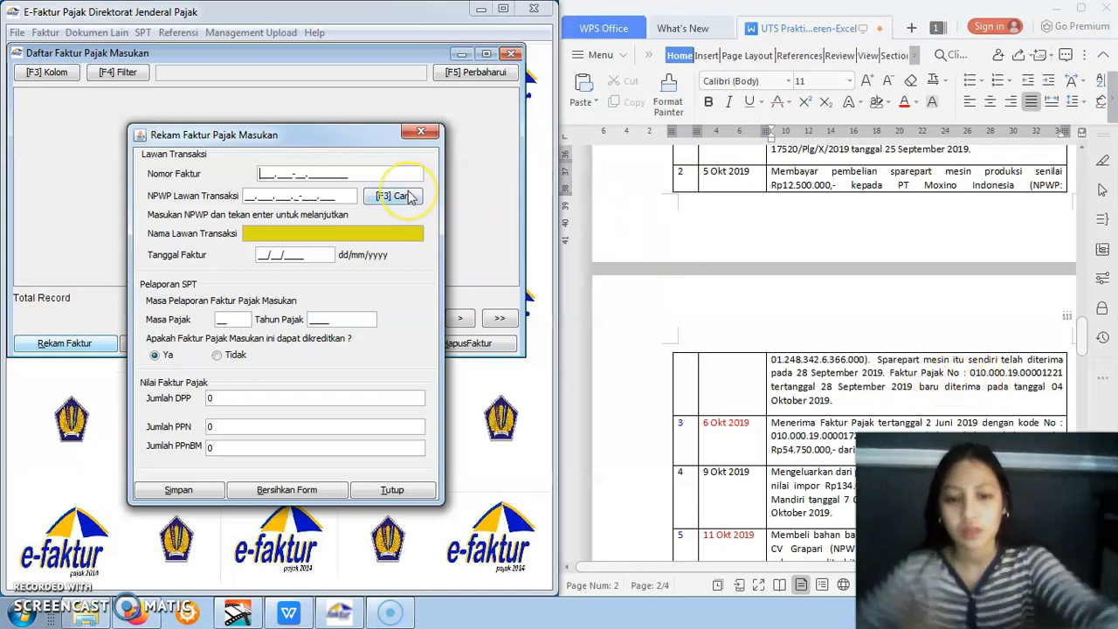
# Enter 010.000-19.00001221 as the Nomor Faktur of the new input tax invoice
pyautogui.write('010.')
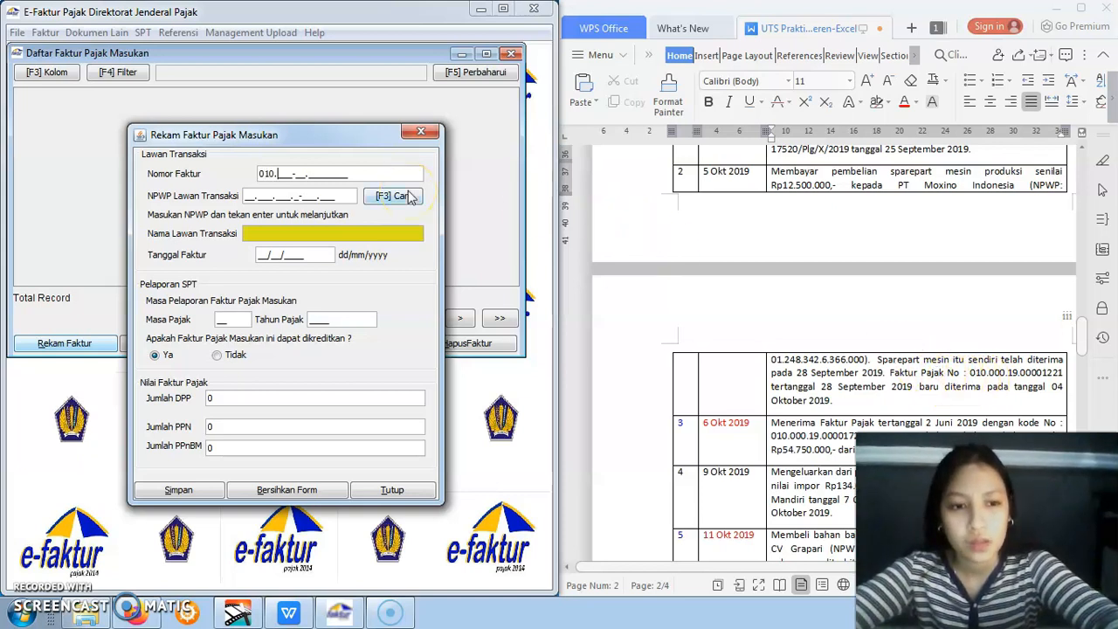
pyautogui.write('000-19.')
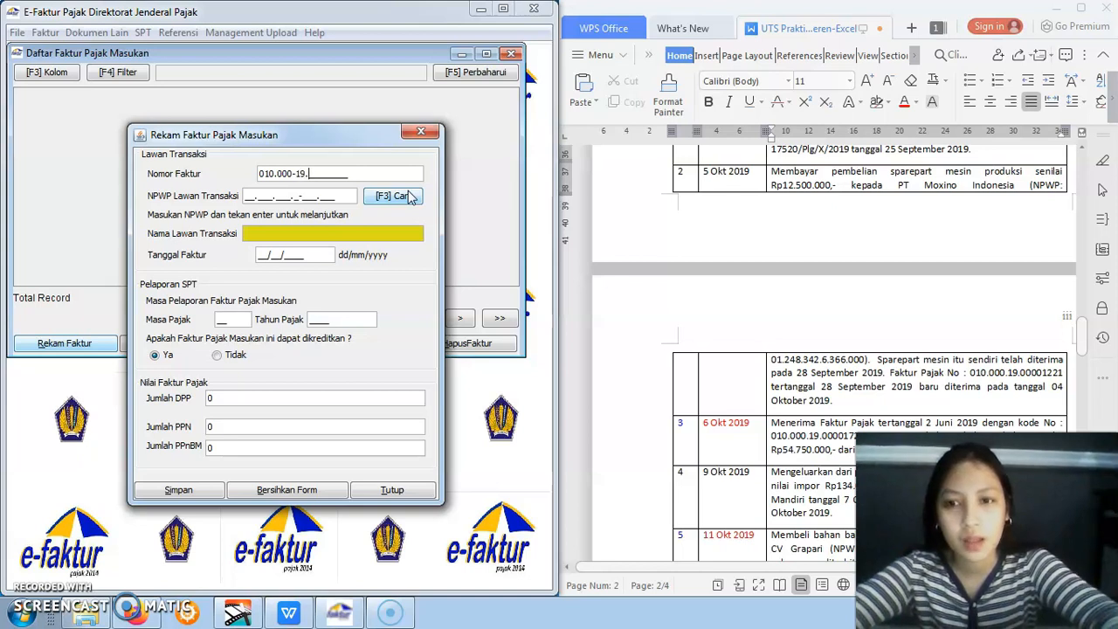
pyautogui.write('00001221')
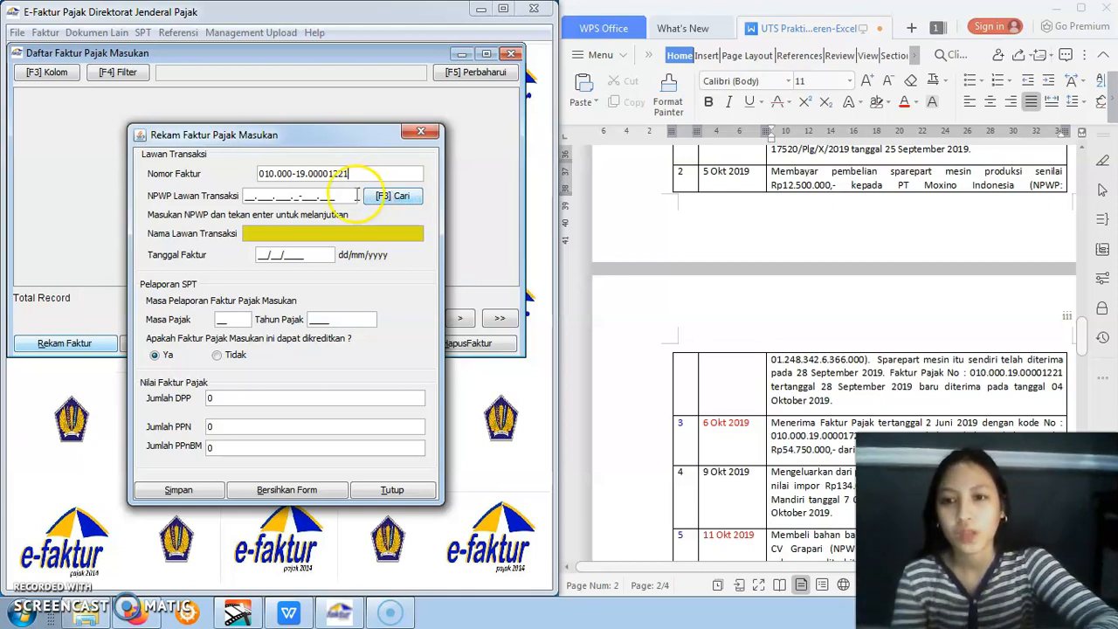
# Enter the supplier's NPWP from assignment item 2 in the invoice and choose to create a new Lawan Transaksi for it
pyautogui.click(248, 198)
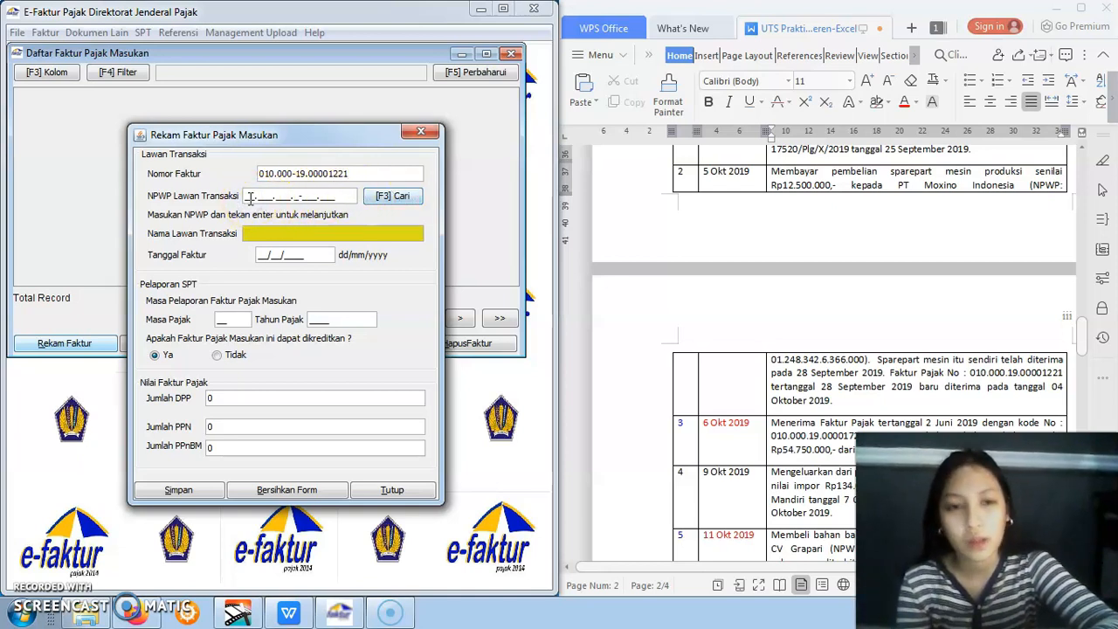
pyautogui.click(789, 322)
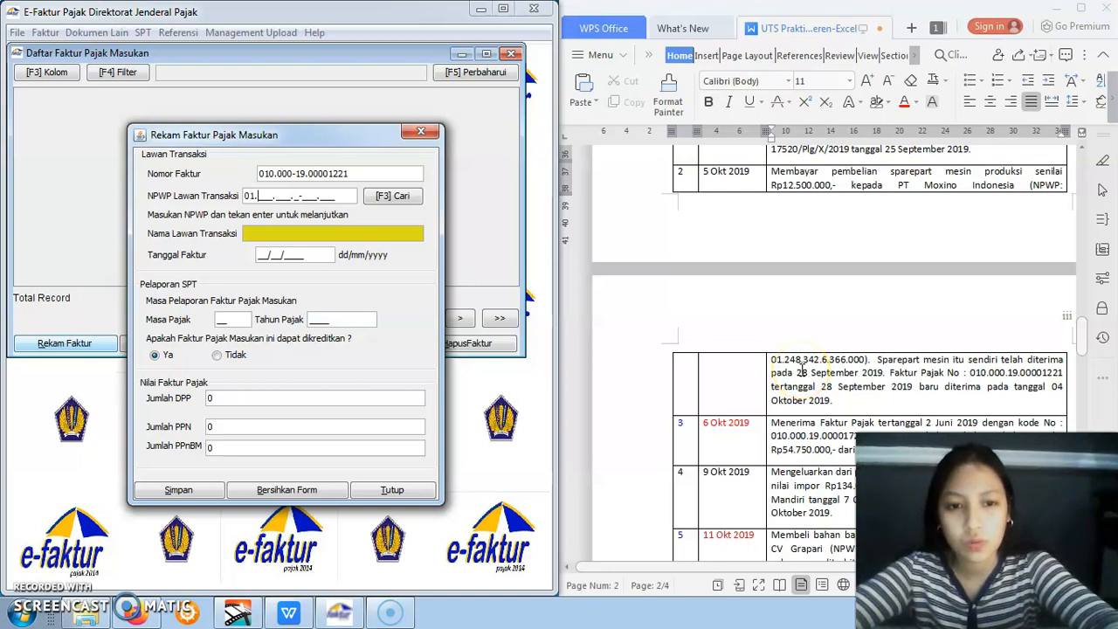
pyautogui.write('48.342.6-366.000')
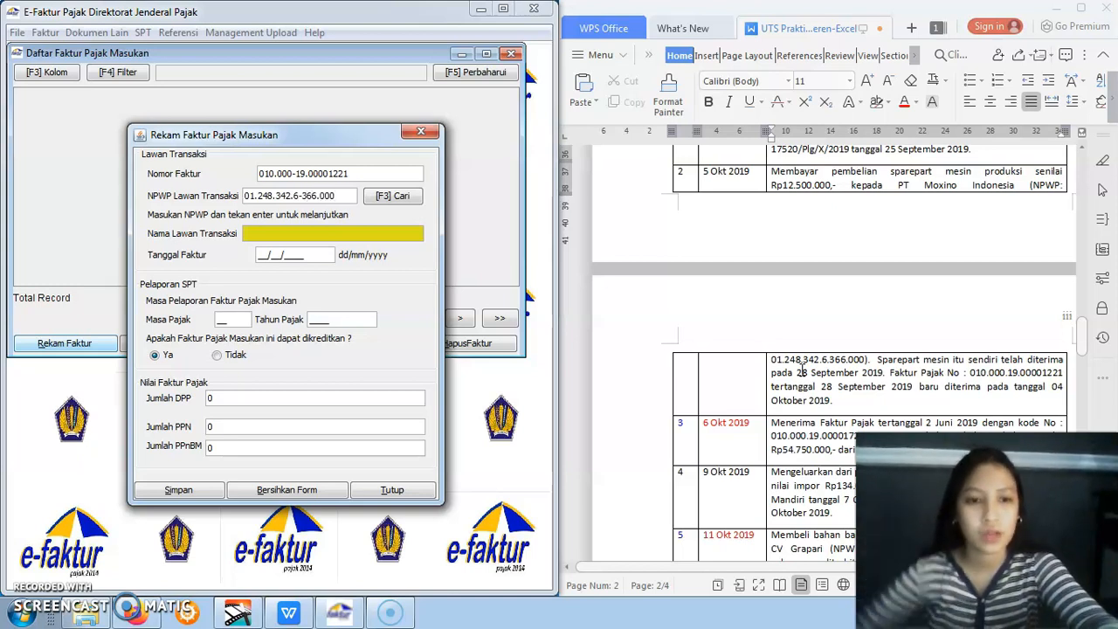
pyautogui.press('Return')
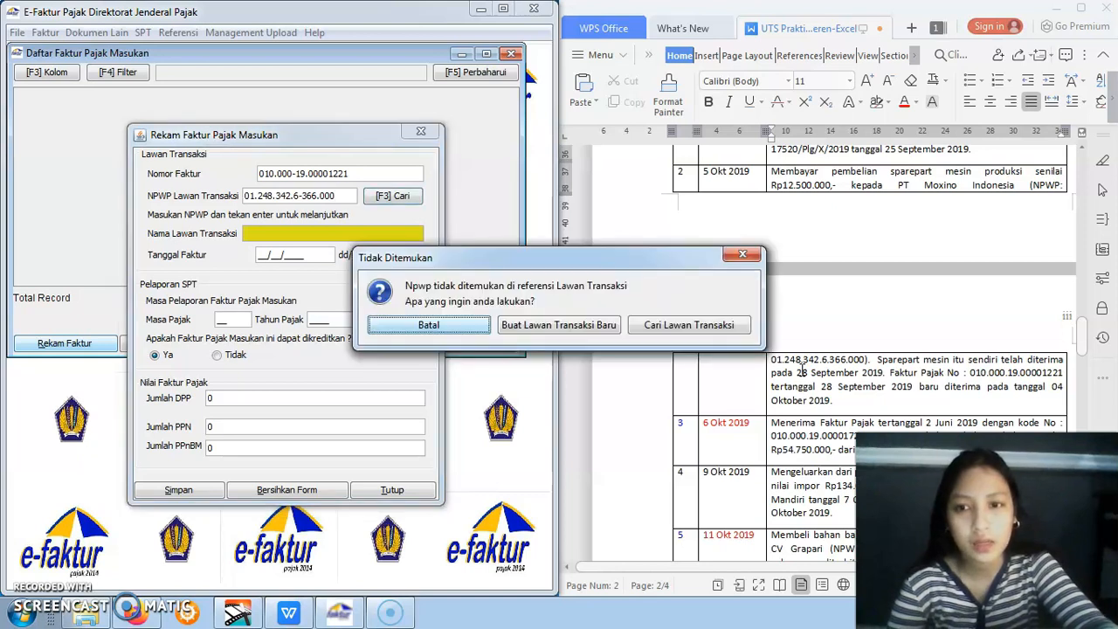
pyautogui.click(590, 328)
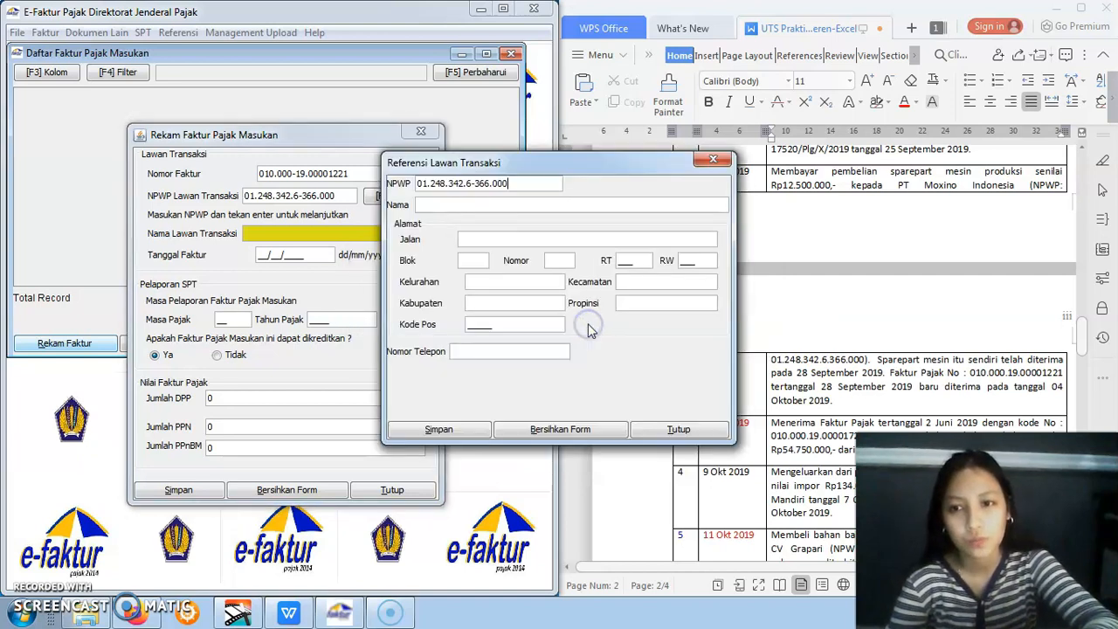
pyautogui.moveTo(587, 166); pyautogui.dragTo(415, 201)
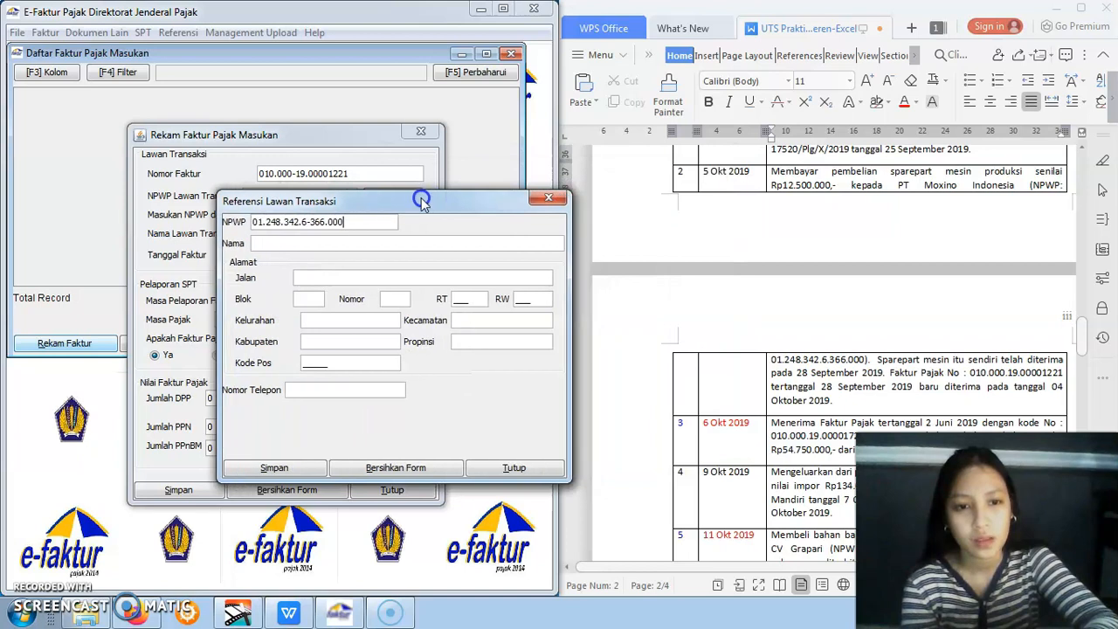
# Name the new counterparty PT Moxino, fill Jalan, Blok and Nomor with "-", and enter its RT and RW numbers
pyautogui.click(356, 241)
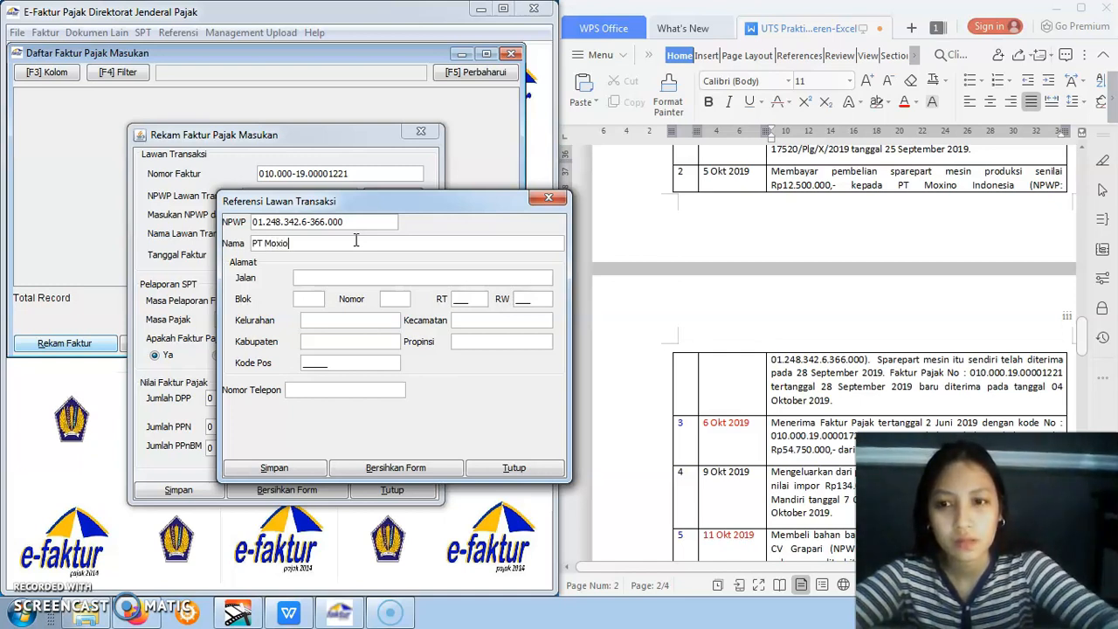
pyautogui.write('PT Moxino')
pyautogui.click(360, 277)
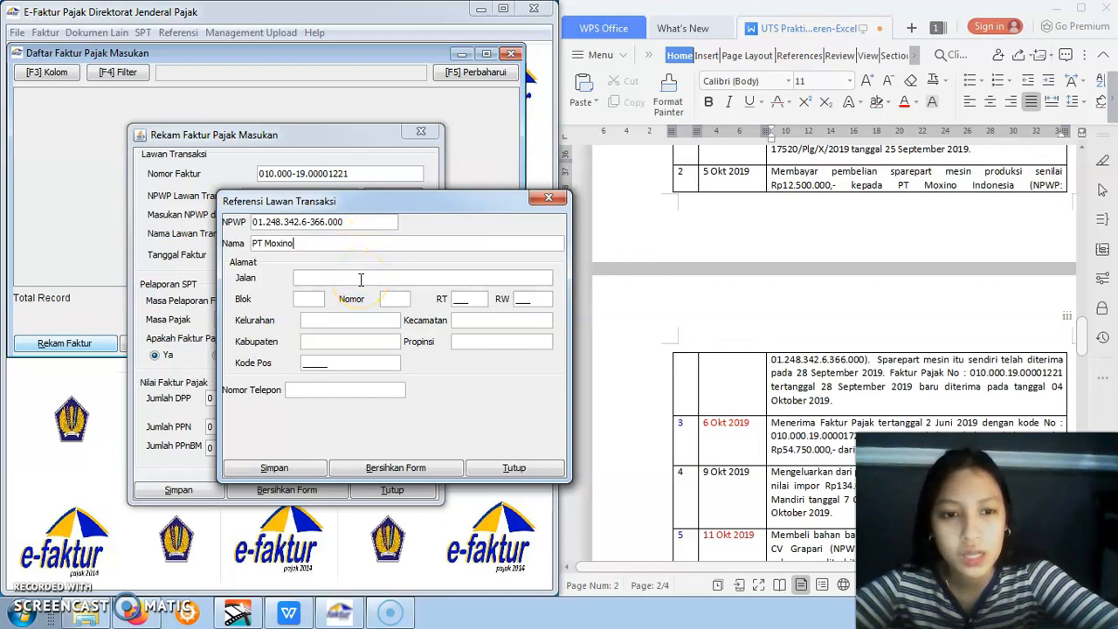
pyautogui.write('-')
pyautogui.click(357, 293)
pyautogui.click(305, 298)
pyautogui.write('-')
pyautogui.click(384, 298)
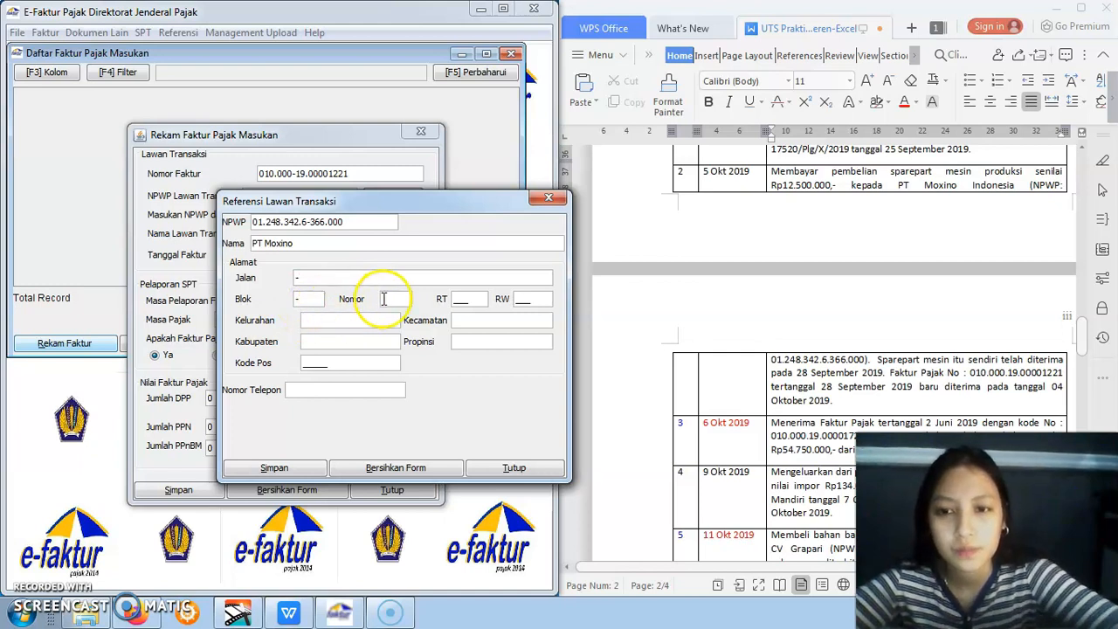
pyautogui.write('-')
pyautogui.click(461, 301)
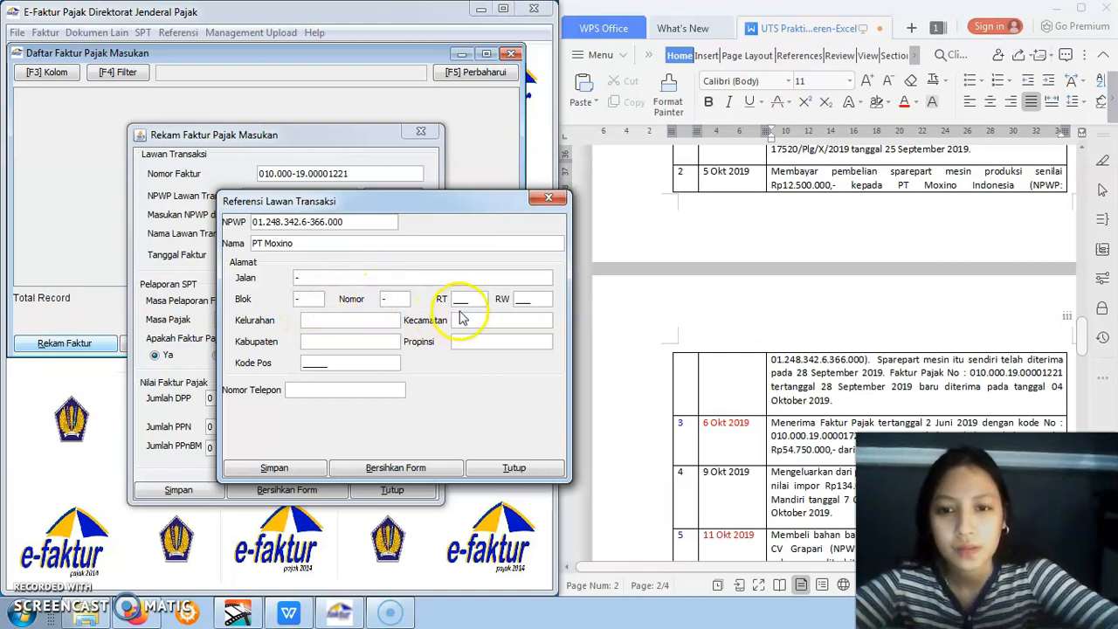
pyautogui.write('001')
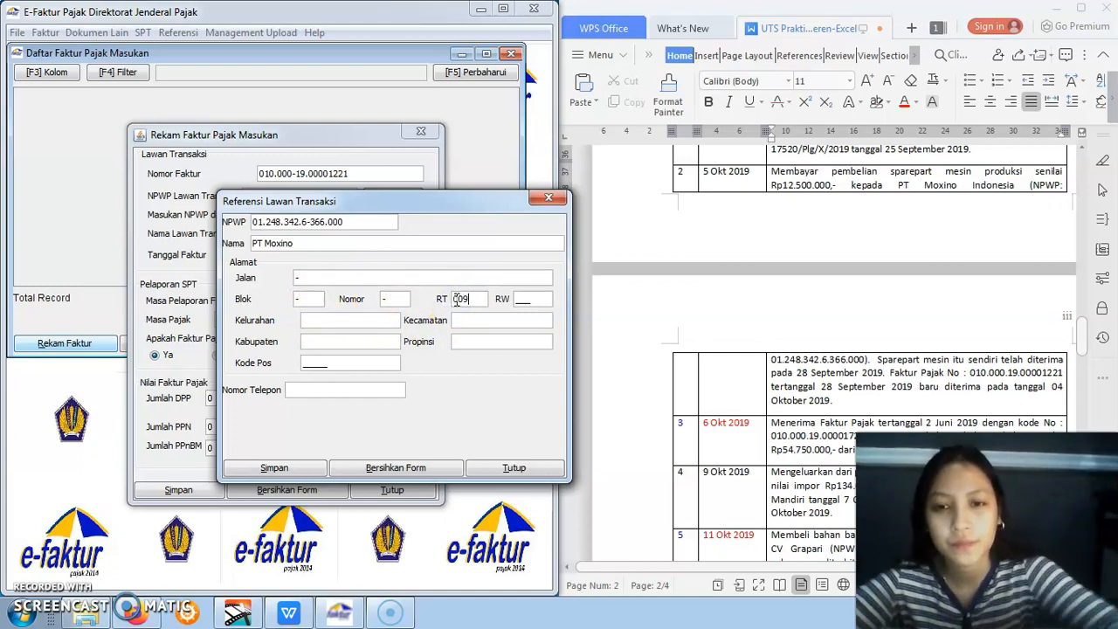
pyautogui.click(513, 299)
pyautogui.write('008')
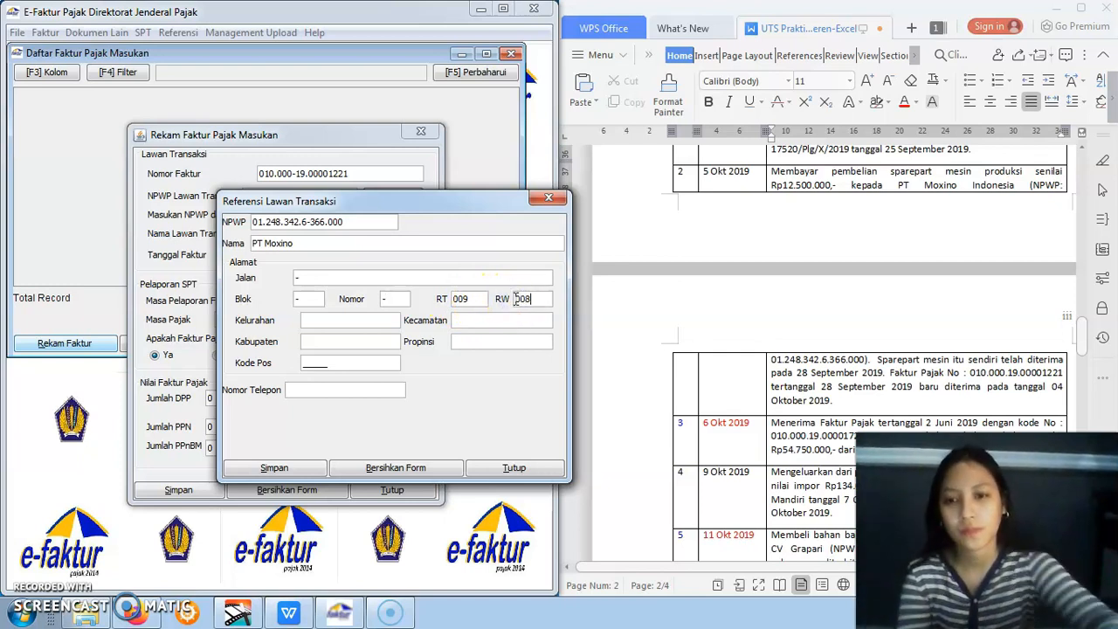
# Fill the counterparty's Kelurahan and Kabupaten with "-" and enter its Kode Pos
pyautogui.click(330, 321)
pyautogui.write('-')
pyautogui.click(333, 339)
pyautogui.write('-')
pyautogui.click(338, 359)
pyautogui.doubleClick(336, 359)
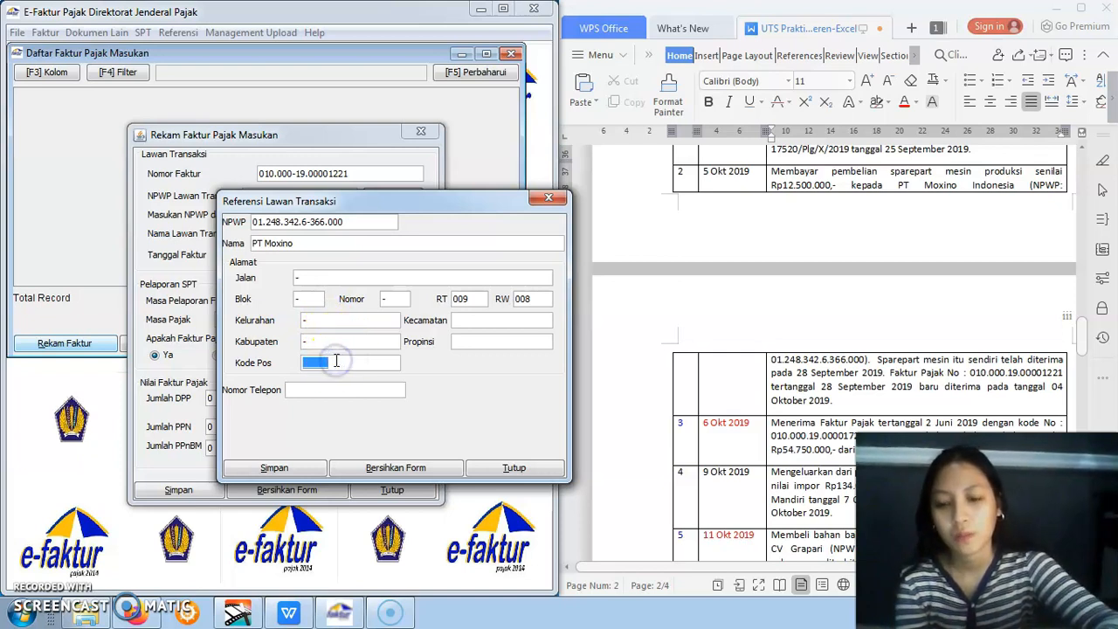
pyautogui.click(335, 360)
pyautogui.click(306, 361)
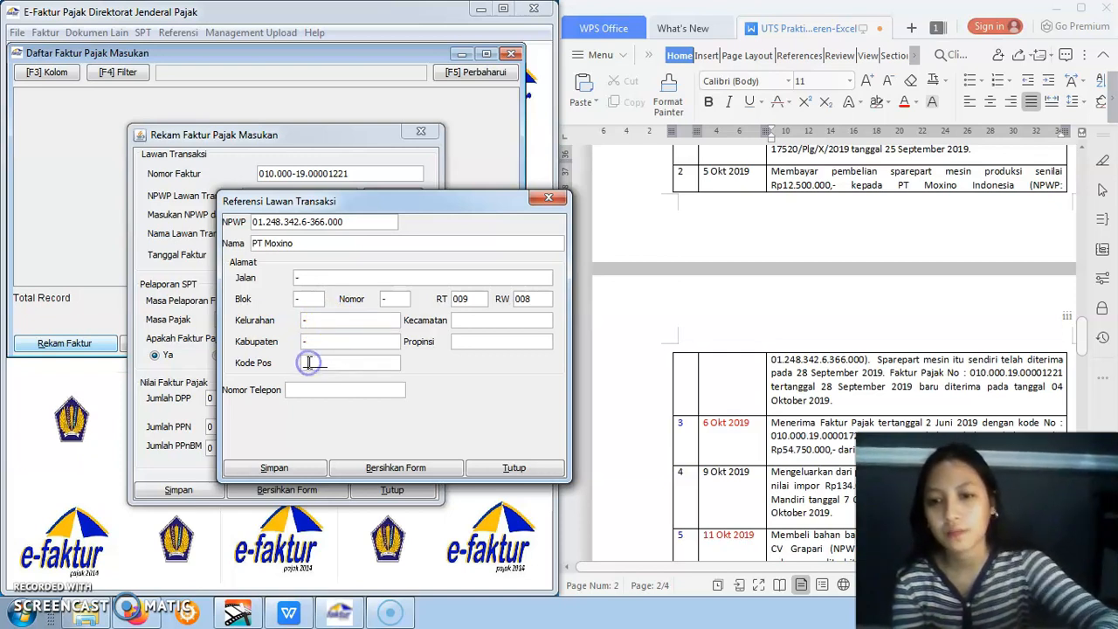
pyautogui.click(306, 362)
pyautogui.write('2356')
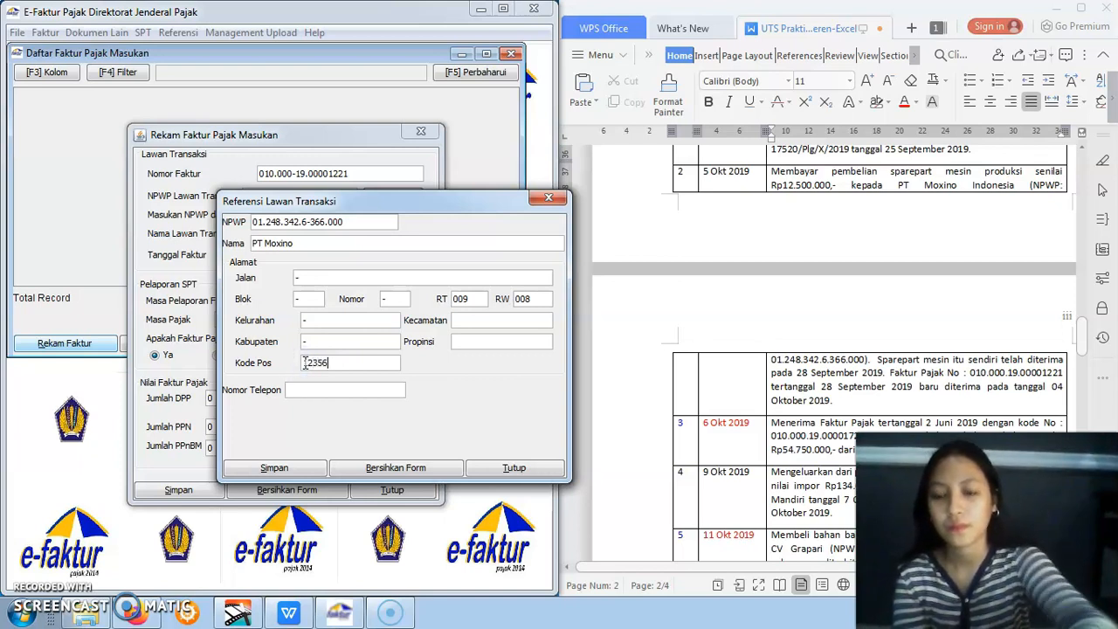
# Set the counterparty's Kecamatan to "-" and Propinsi to "--", then save the new counterparty record
pyautogui.click(517, 320)
pyautogui.write('-')
pyautogui.click(520, 349)
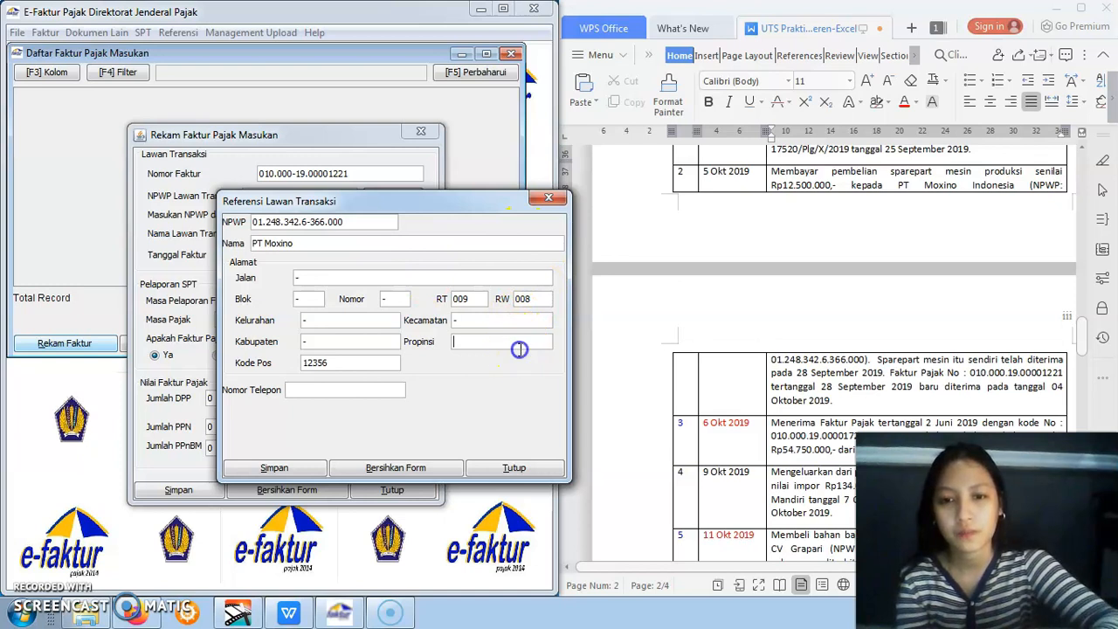
pyautogui.write('-')
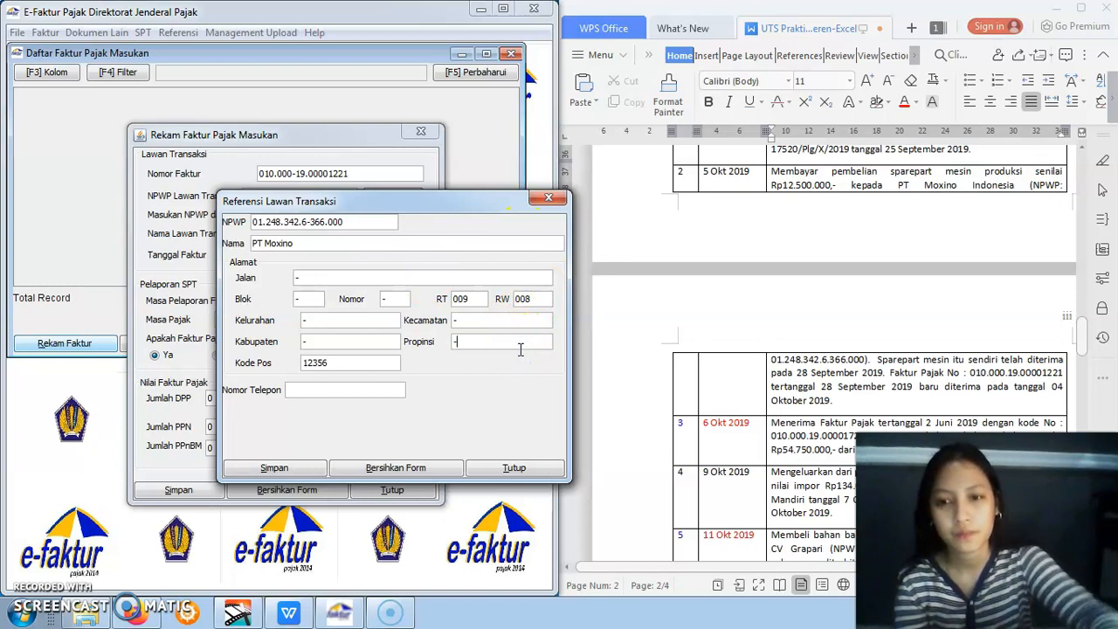
pyautogui.click(387, 404)
pyautogui.write('-')
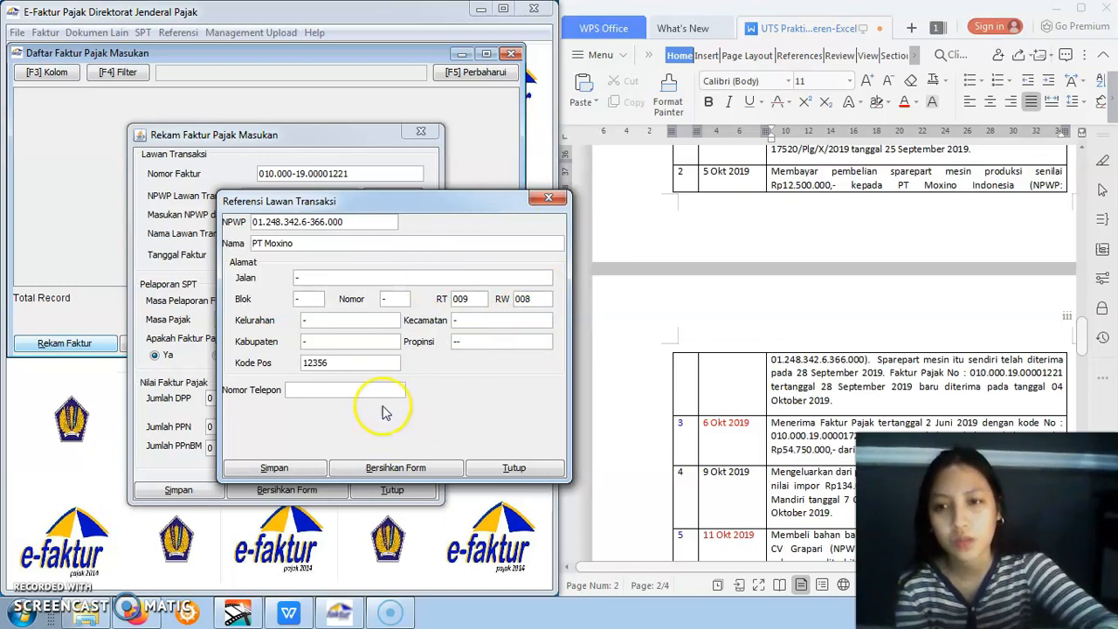
pyautogui.click(310, 469)
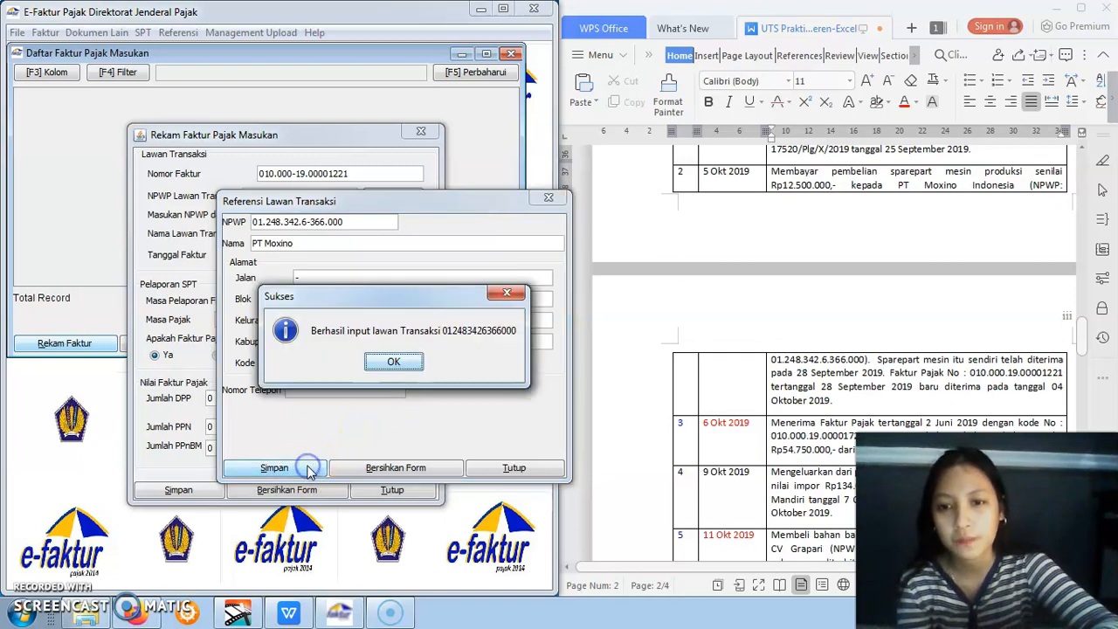
pyautogui.click(394, 363)
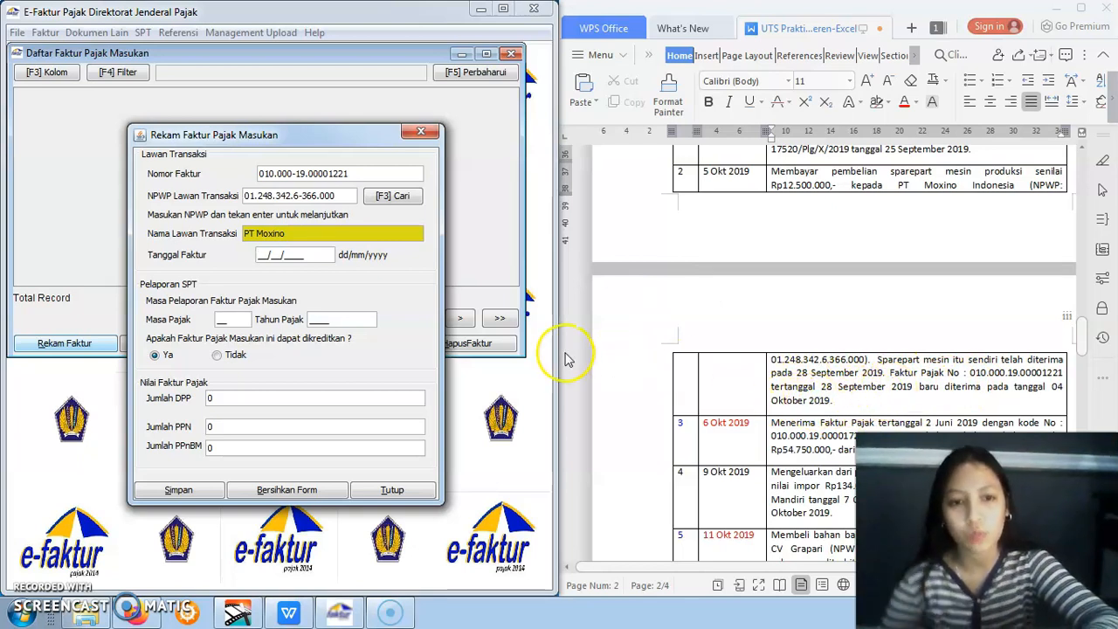
# Set the input invoice's Tanggal Faktur to 29/09/2019
pyautogui.write('29/08/')
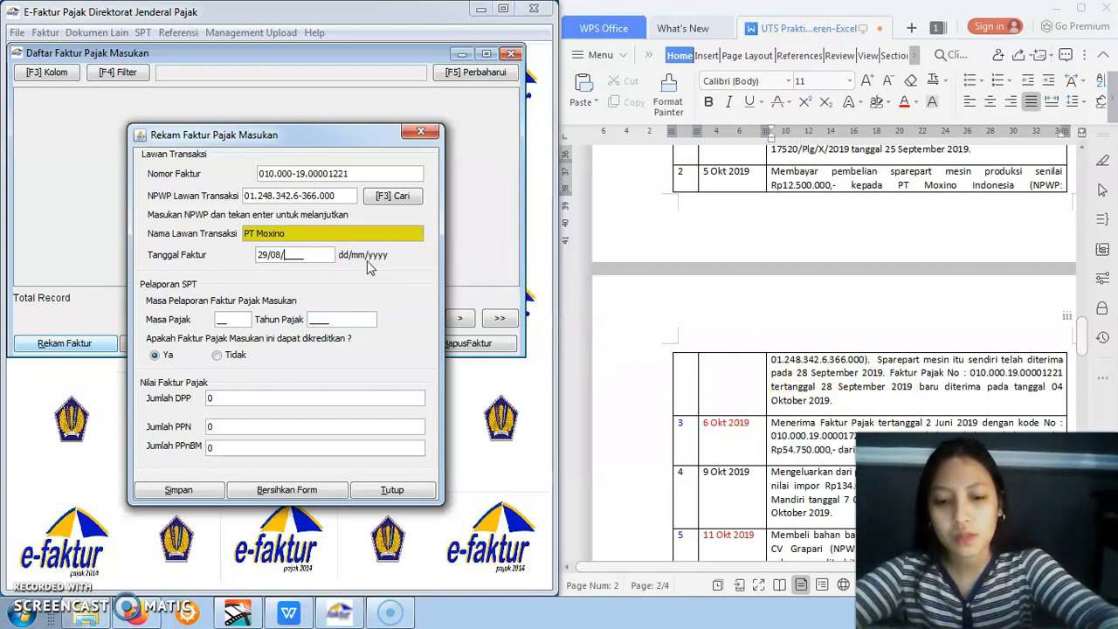
pyautogui.write('92019')
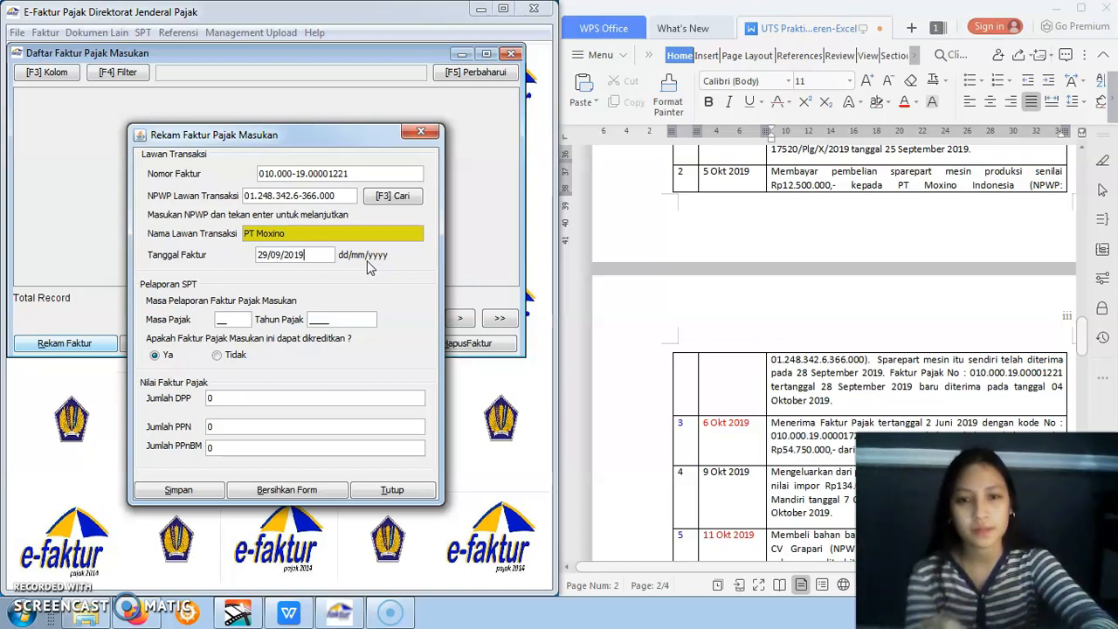
pyautogui.click(254, 397)
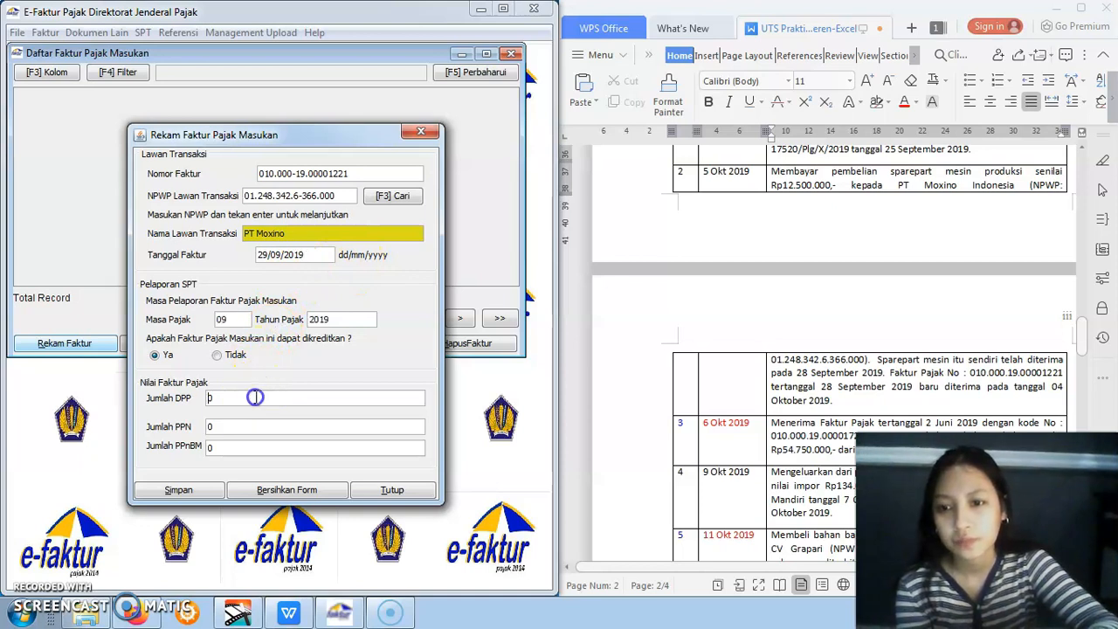
# Set the Masa Pajak of PT Moxino's input invoice to 10
pyautogui.click(239, 319)
pyautogui.click(239, 319)
pyautogui.press('BackSpace')
pyautogui.press('BackSpace')
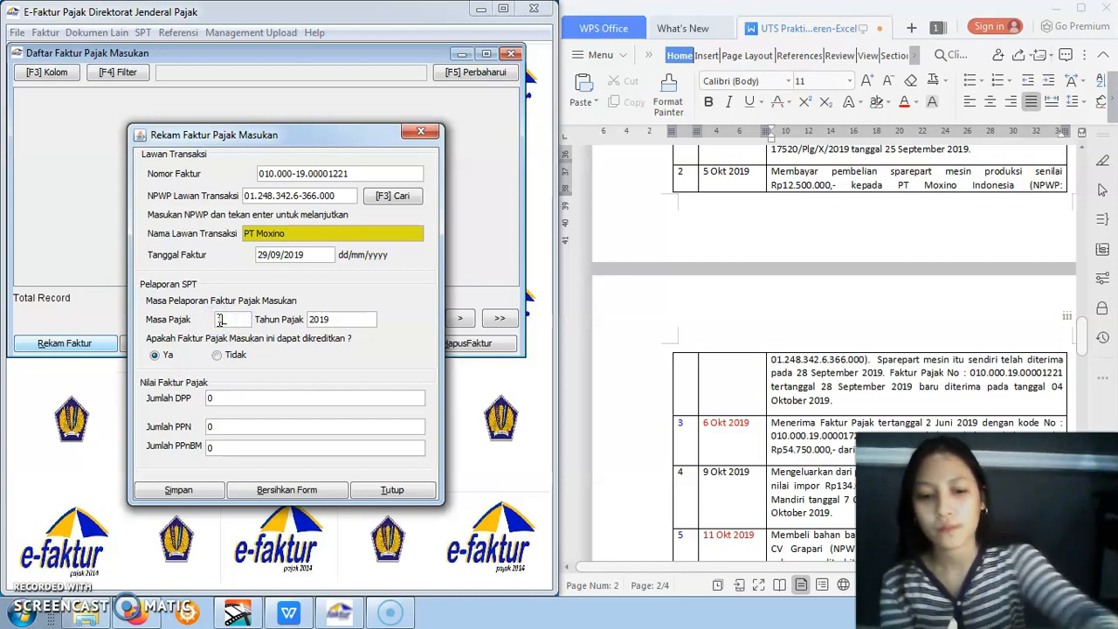
# Set the Jumlah DPP to 12500000 with its PPN calculated, save PT Moxino's input invoice and continue with a new one
pyautogui.click(273, 398)
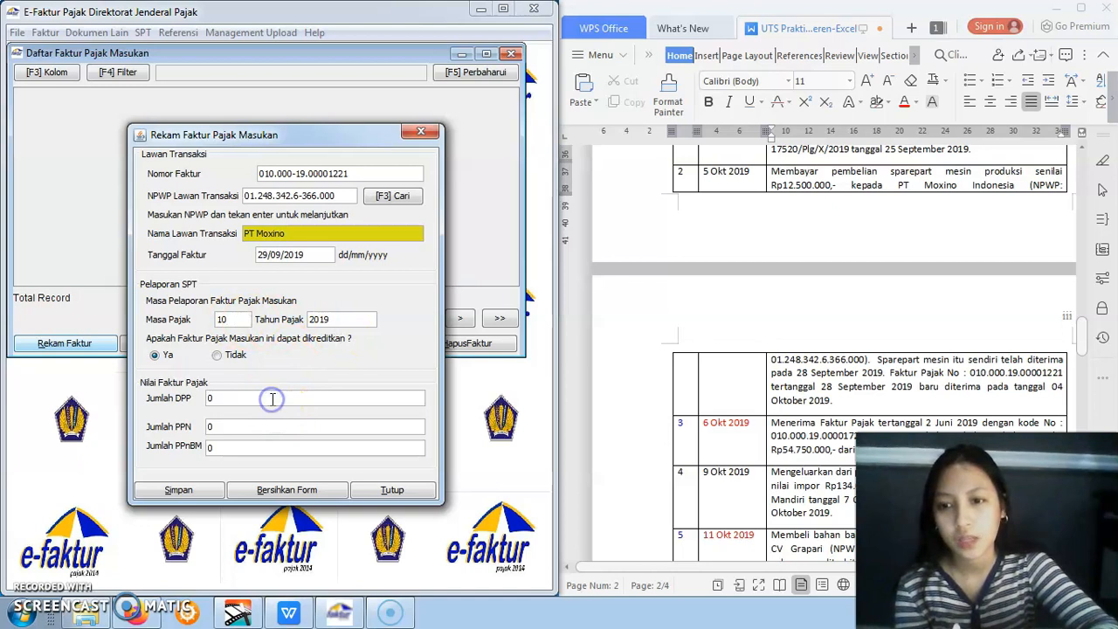
pyautogui.click(262, 397)
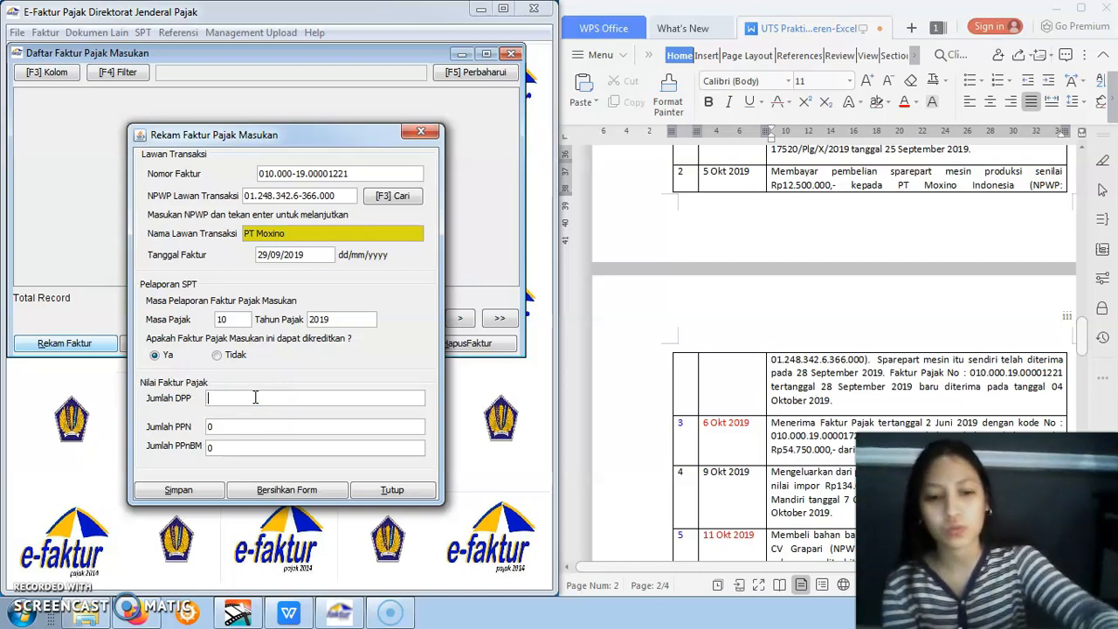
pyautogui.write('12500000')
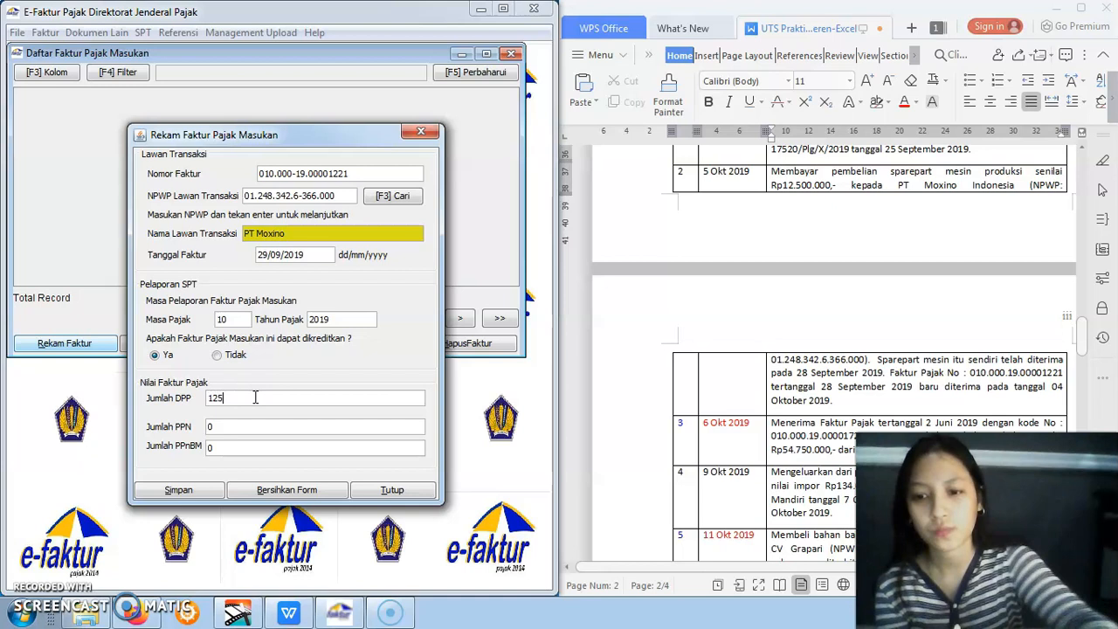
pyautogui.click(255, 426)
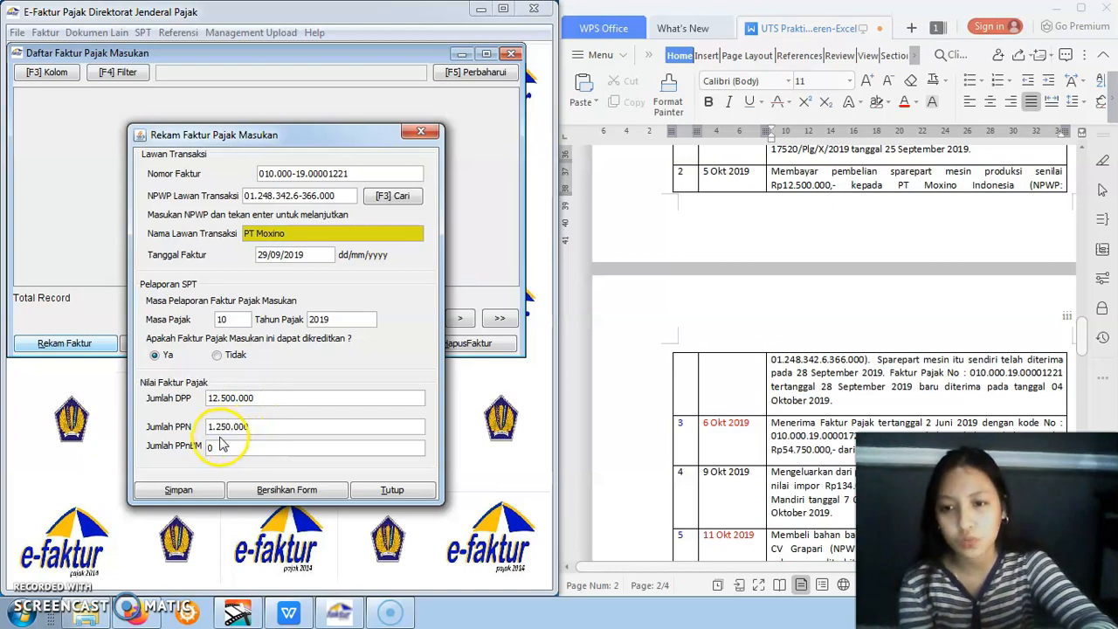
pyautogui.click(211, 488)
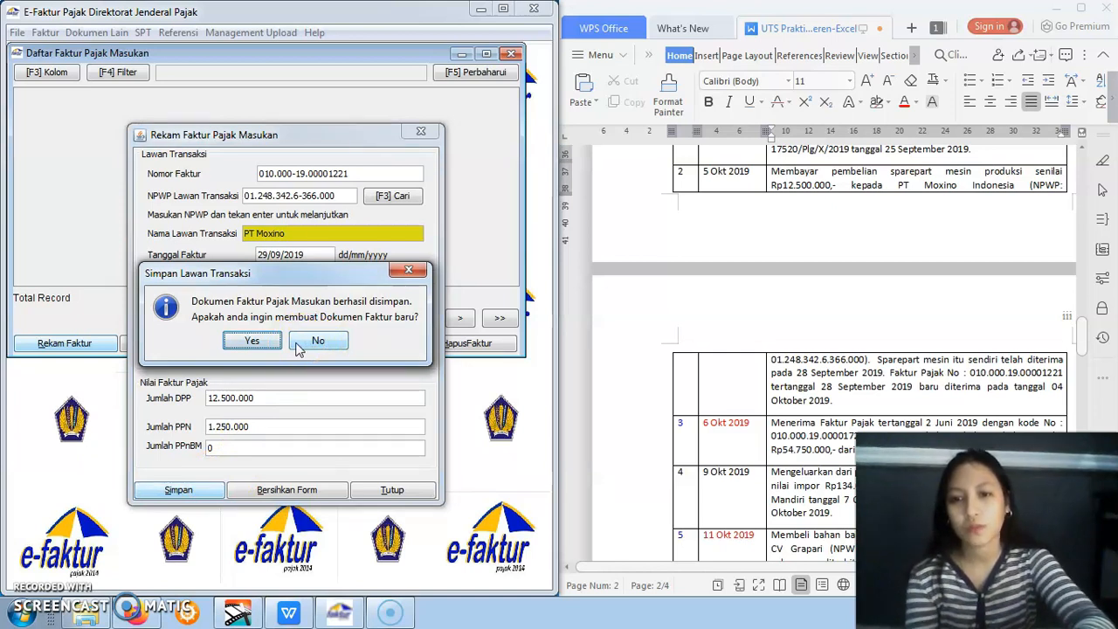
pyautogui.click(269, 342)
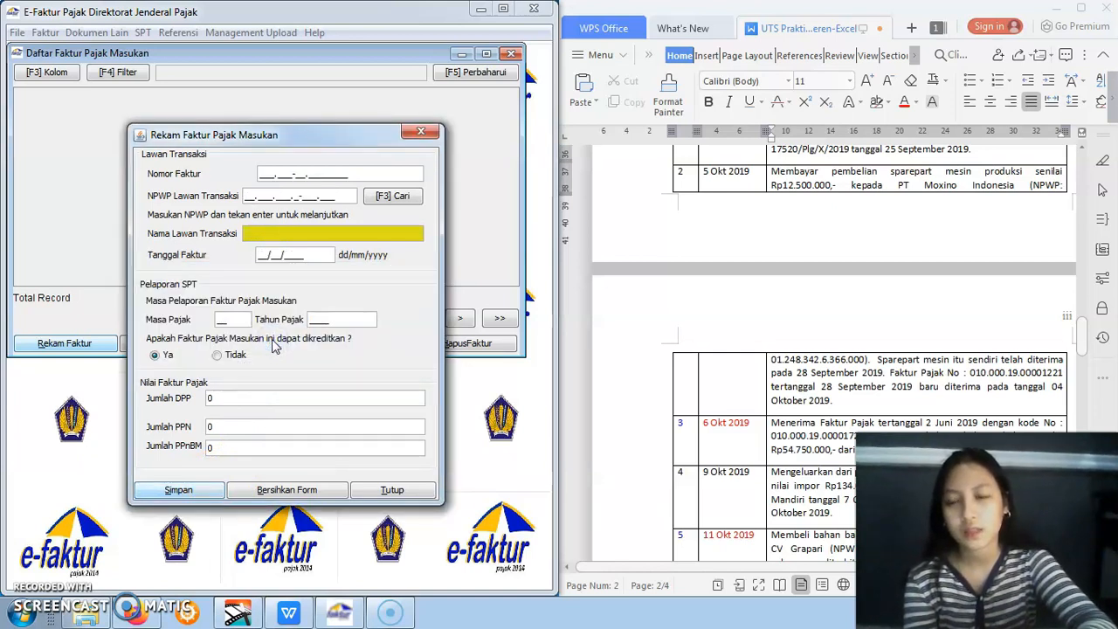
# Find purchase item 6 of 14 Okt 2019 in the assignment and enter its tax invoice number as the new invoice's Nomor Faktur
pyautogui.click(1083, 332)
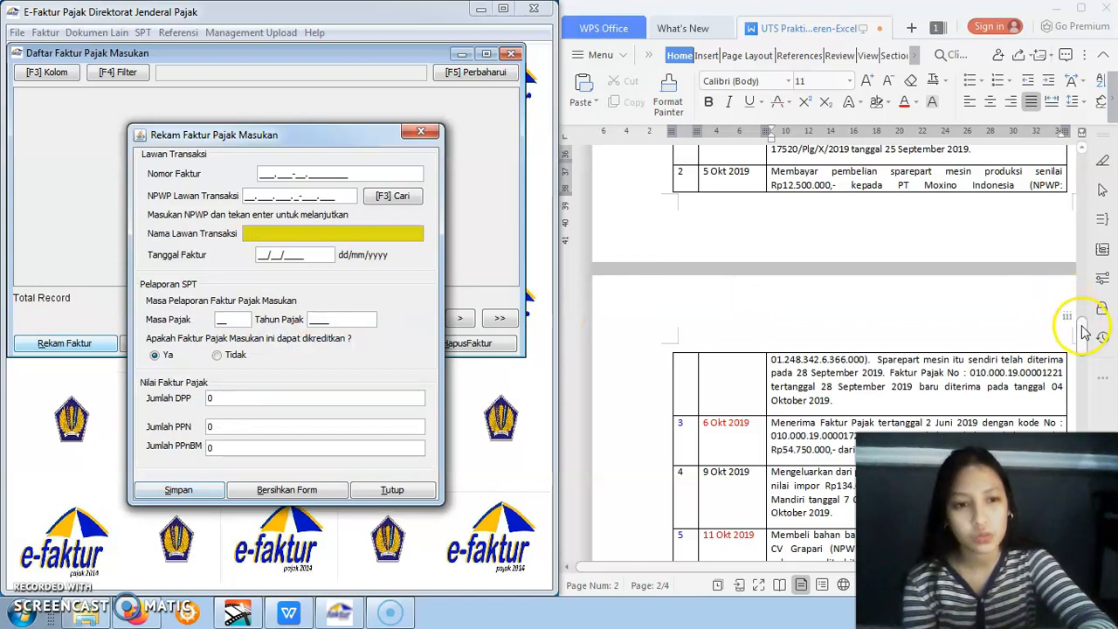
pyautogui.moveTo(1082, 332); pyautogui.dragTo(1086, 339)
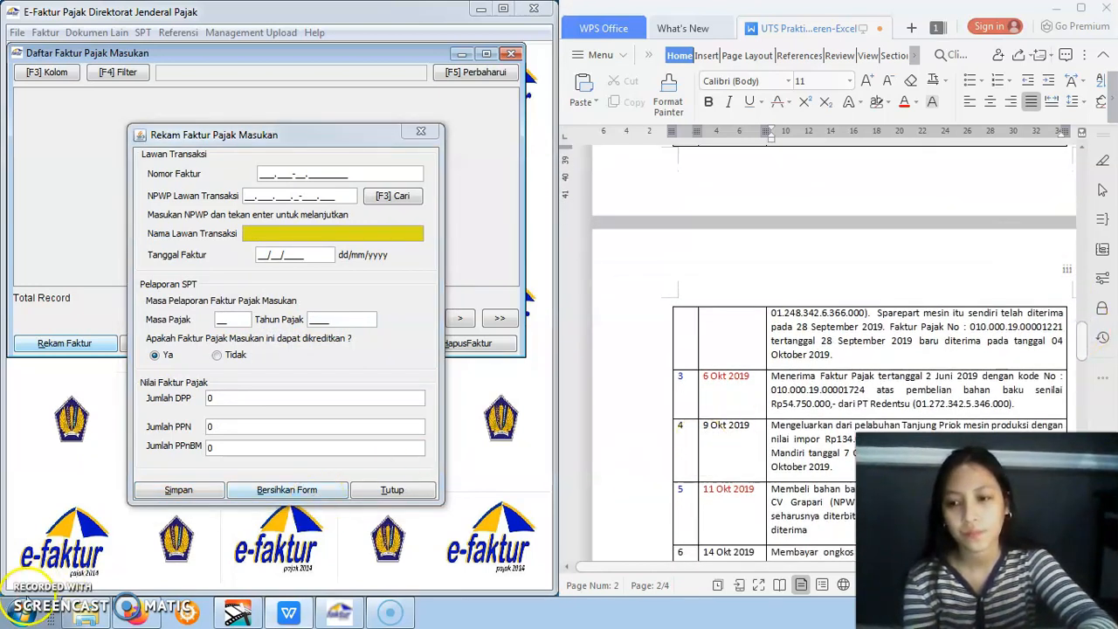
pyautogui.moveTo(1084, 353); pyautogui.dragTo(1084, 369)
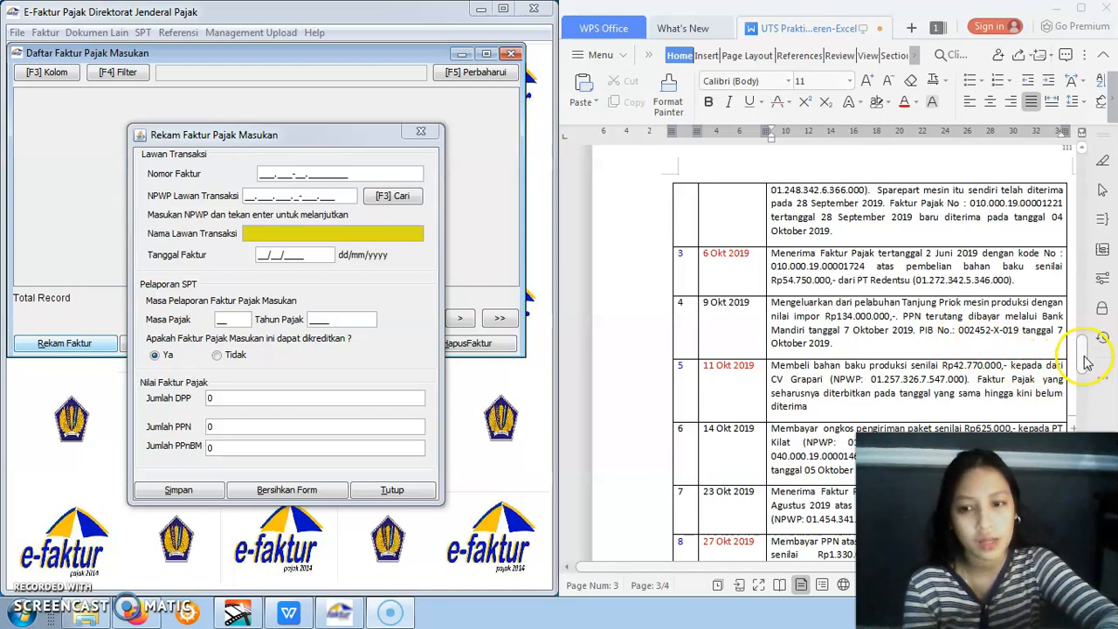
pyautogui.moveTo(1086, 361); pyautogui.dragTo(1086, 368)
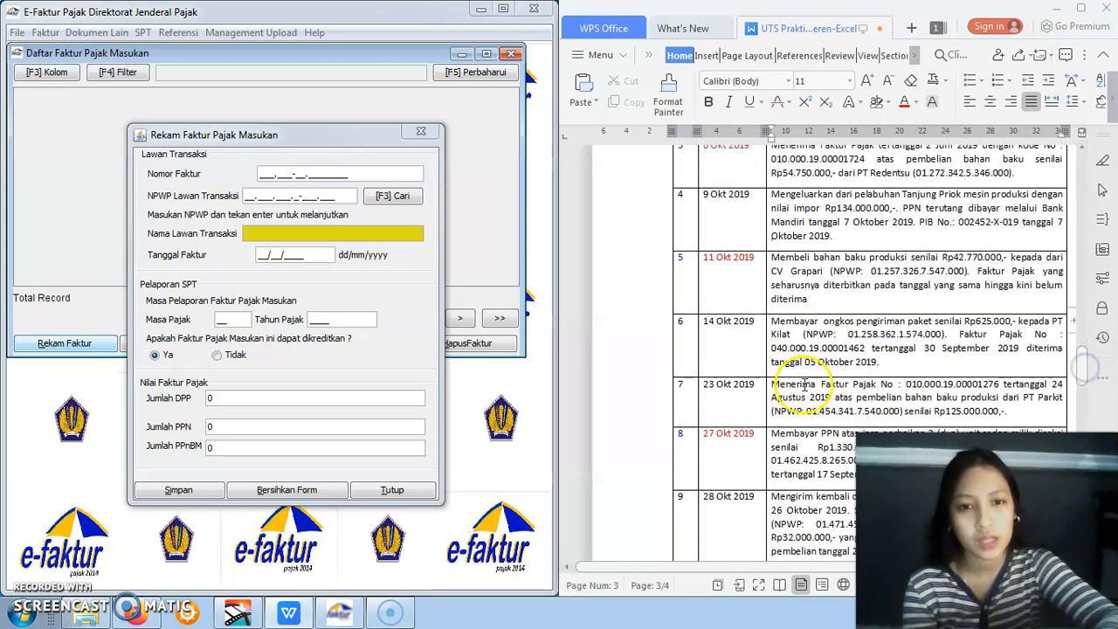
pyautogui.click(708, 323)
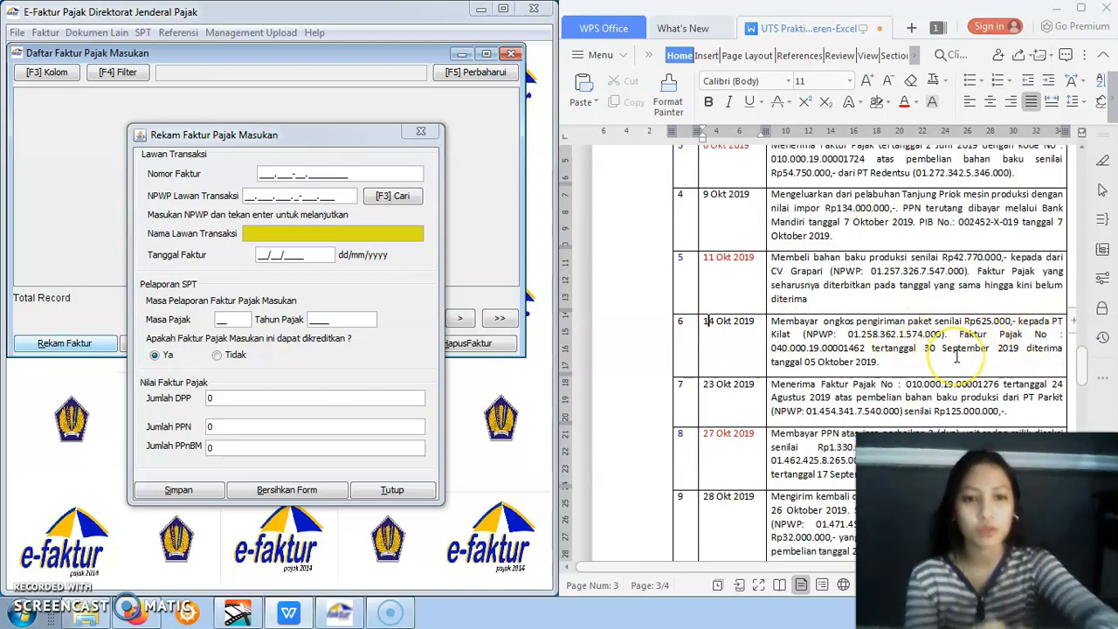
pyautogui.click(265, 179)
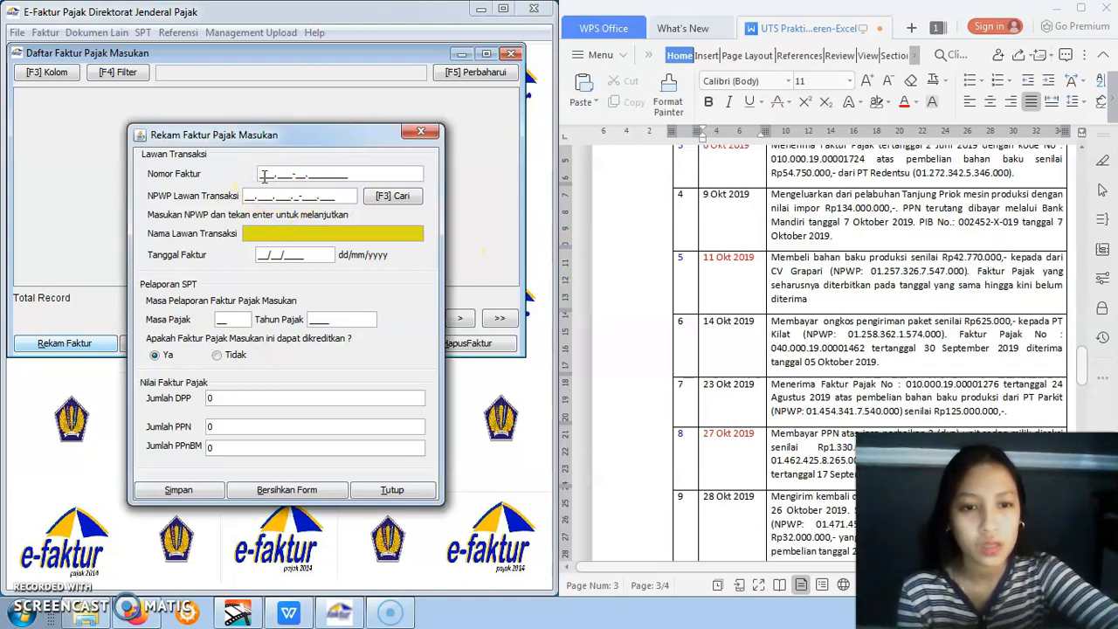
pyautogui.write('040.000-19.00001462')
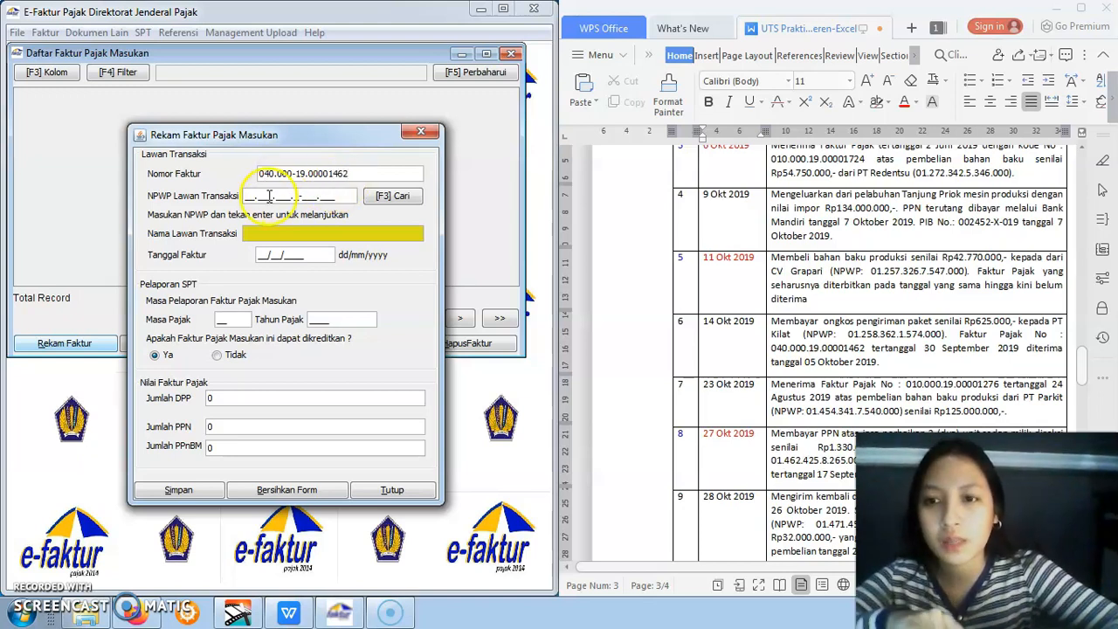
# Enter the NPWP of item 6's supplier, look it up and choose to create a new counterparty
pyautogui.click(251, 195)
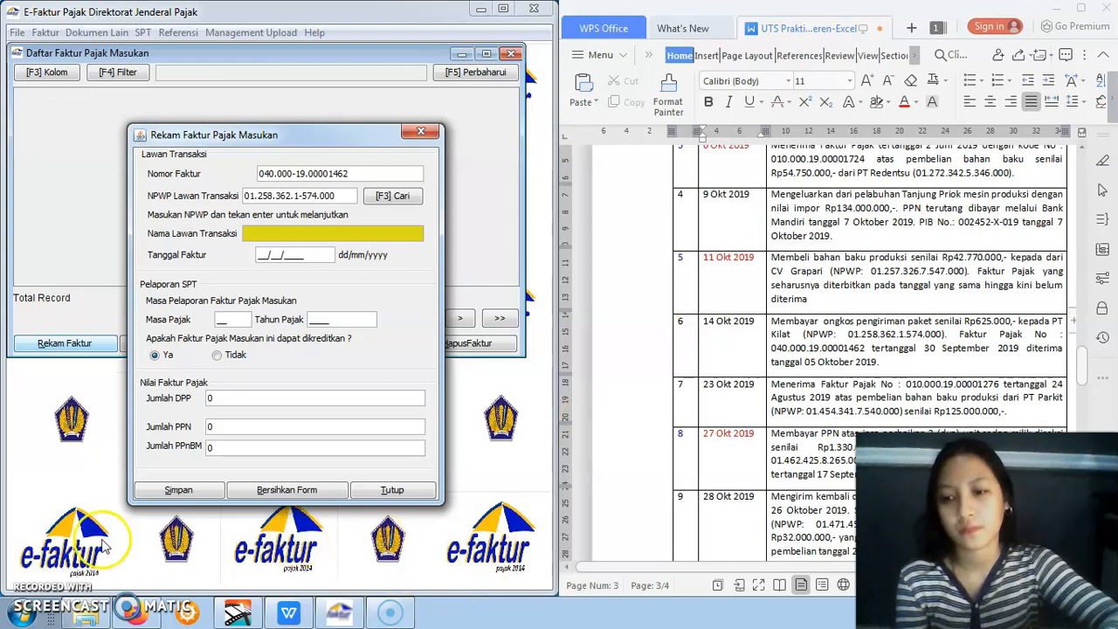
pyautogui.click(31, 613)
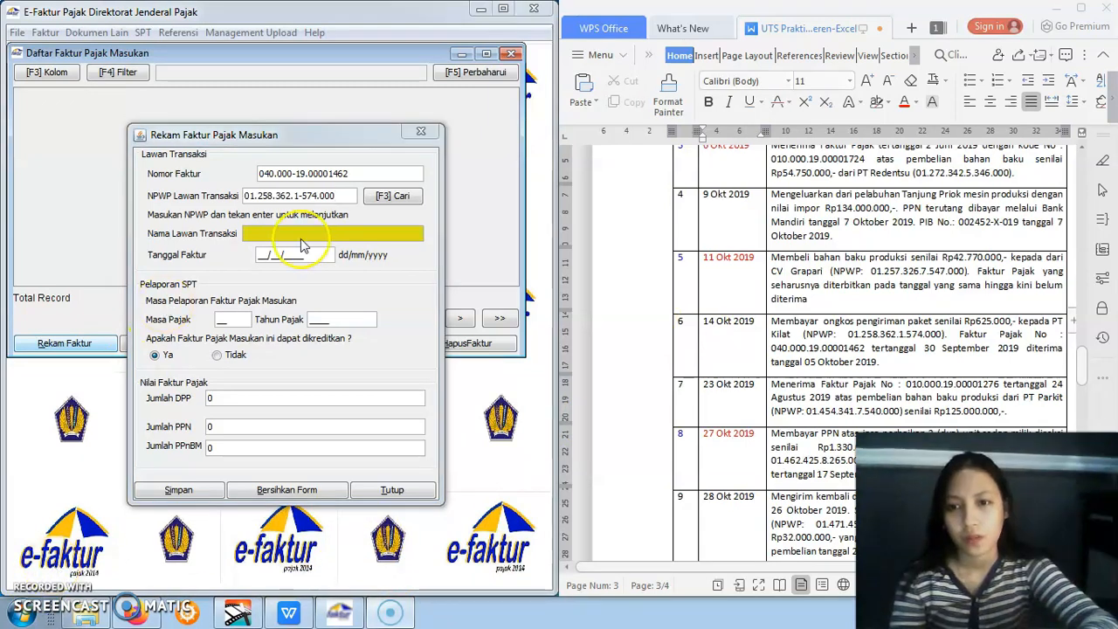
pyautogui.click(345, 193)
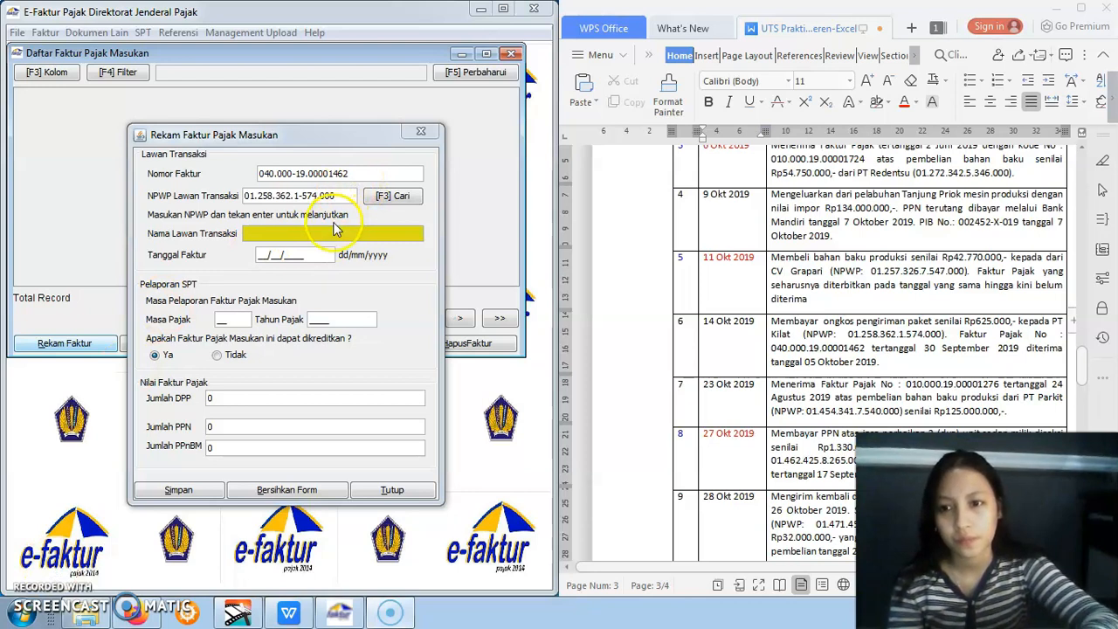
pyautogui.click(345, 195)
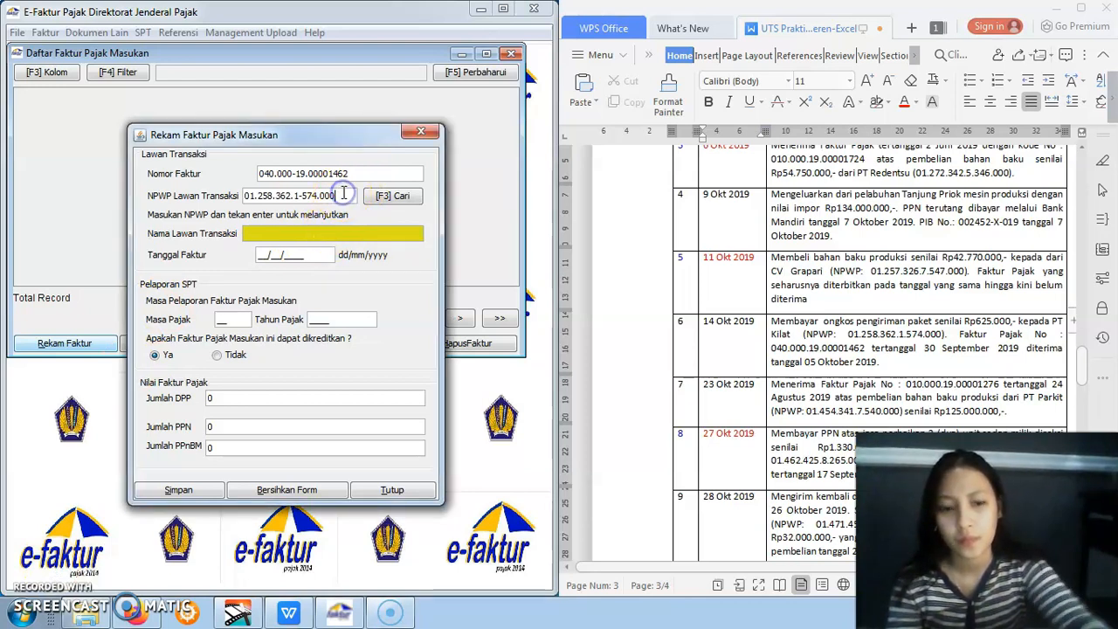
pyautogui.press('Return')
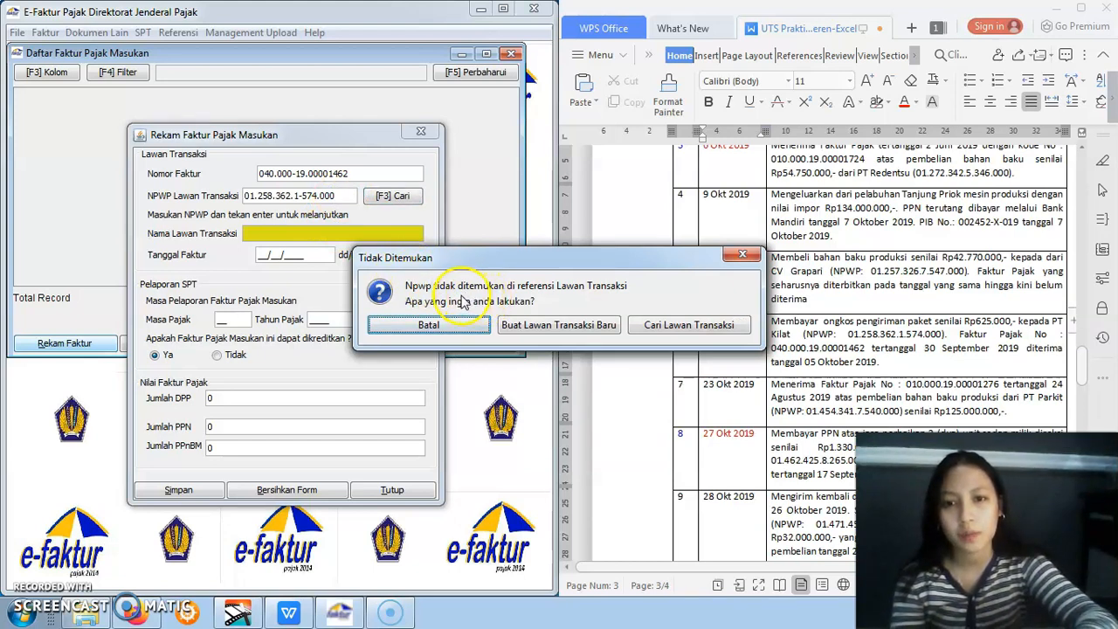
pyautogui.click(533, 326)
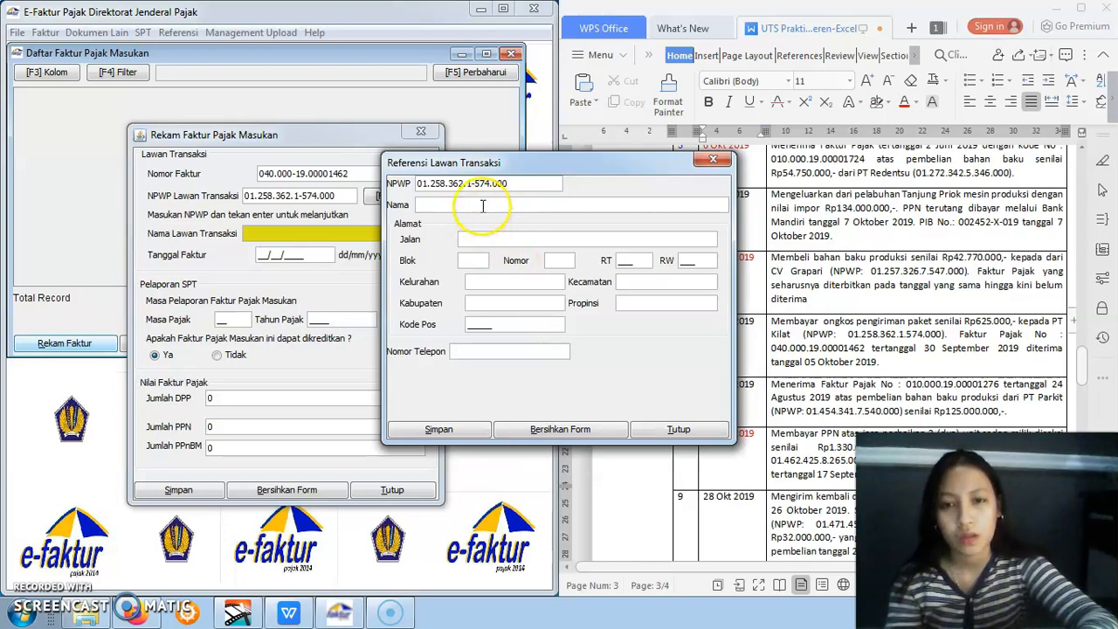
# Name the new counterparty PT KILAT, fill Jalan, Blok and Nomor with "-", and enter its RT and RW numbers
pyautogui.moveTo(564, 163); pyautogui.dragTo(391, 171)
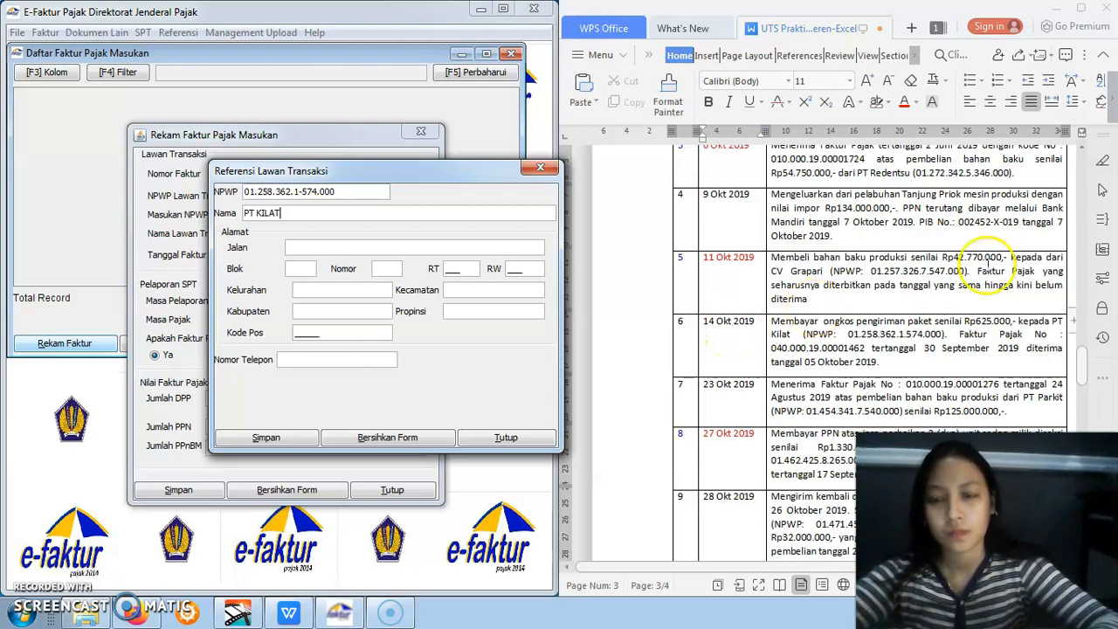
pyautogui.click(534, 250)
pyautogui.write('-')
pyautogui.click(390, 273)
pyautogui.write('-')
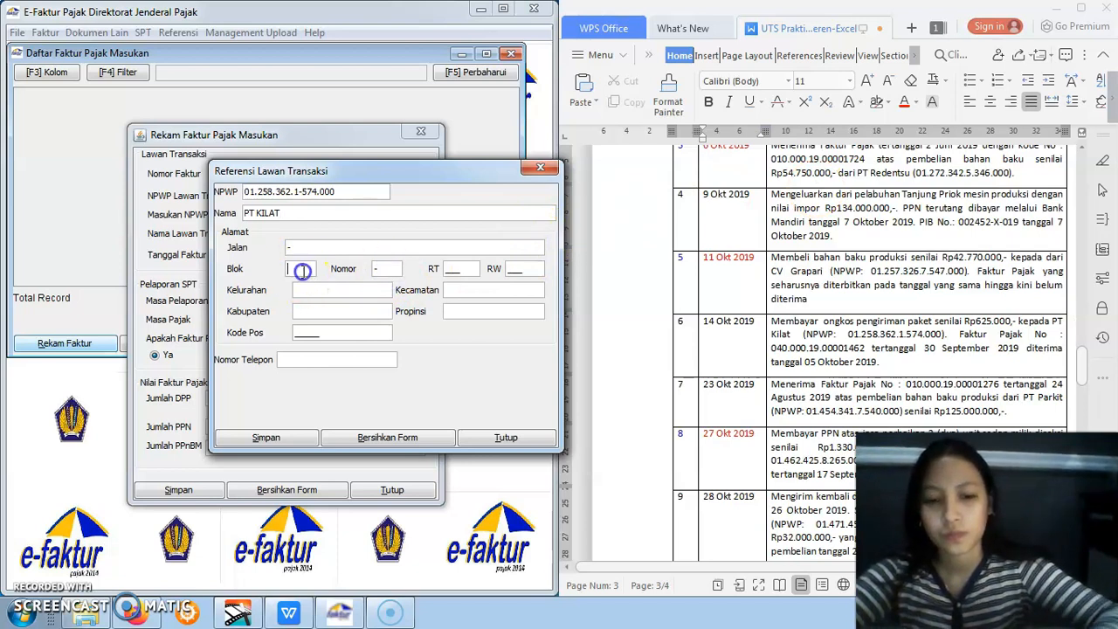
pyautogui.write('-')
pyautogui.click(452, 269)
pyautogui.write('008')
pyautogui.click(509, 271)
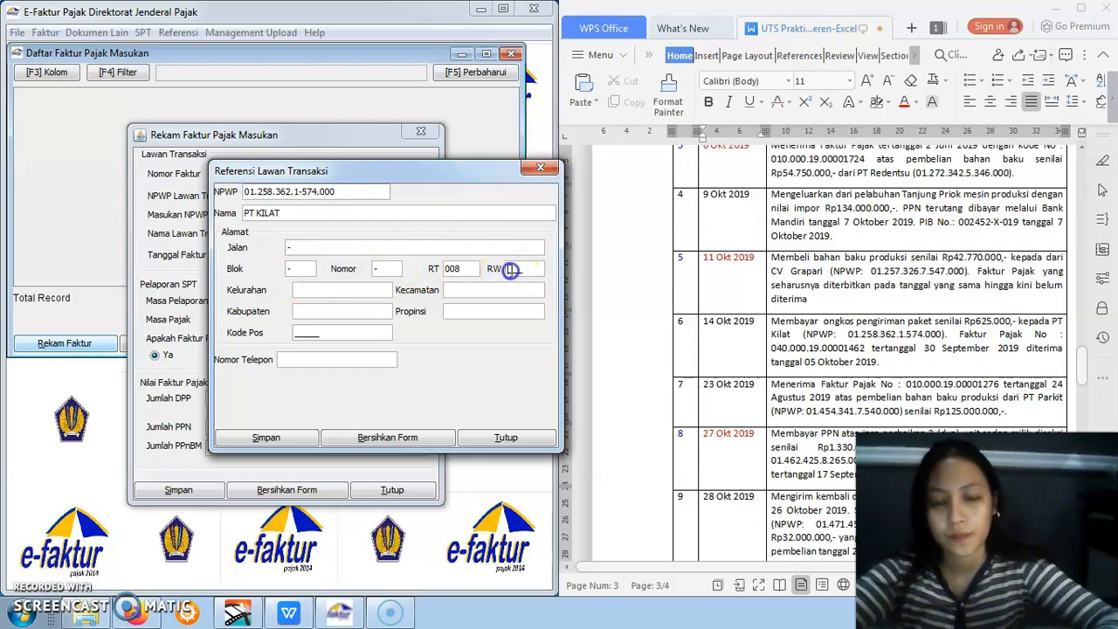
pyautogui.write('009')
# Fill PT KILAT's Kelurahan and Kabupaten with "-" and enter its Kode Pos
pyautogui.click(375, 291)
pyautogui.write('-')
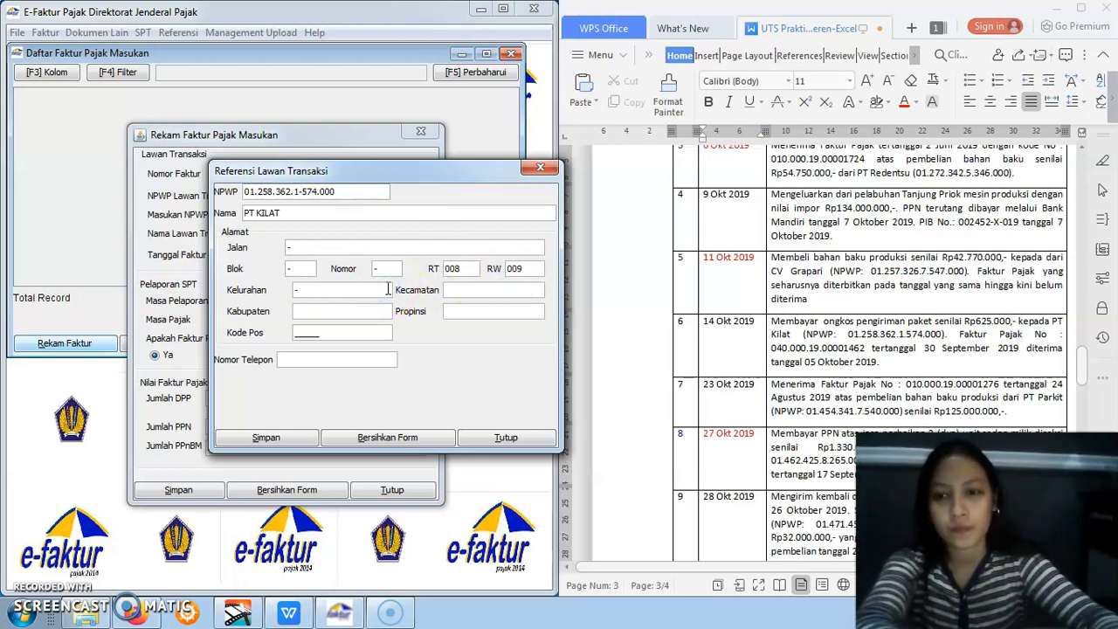
pyautogui.click(384, 310)
pyautogui.write('-')
pyautogui.click(387, 328)
pyautogui.click(307, 332)
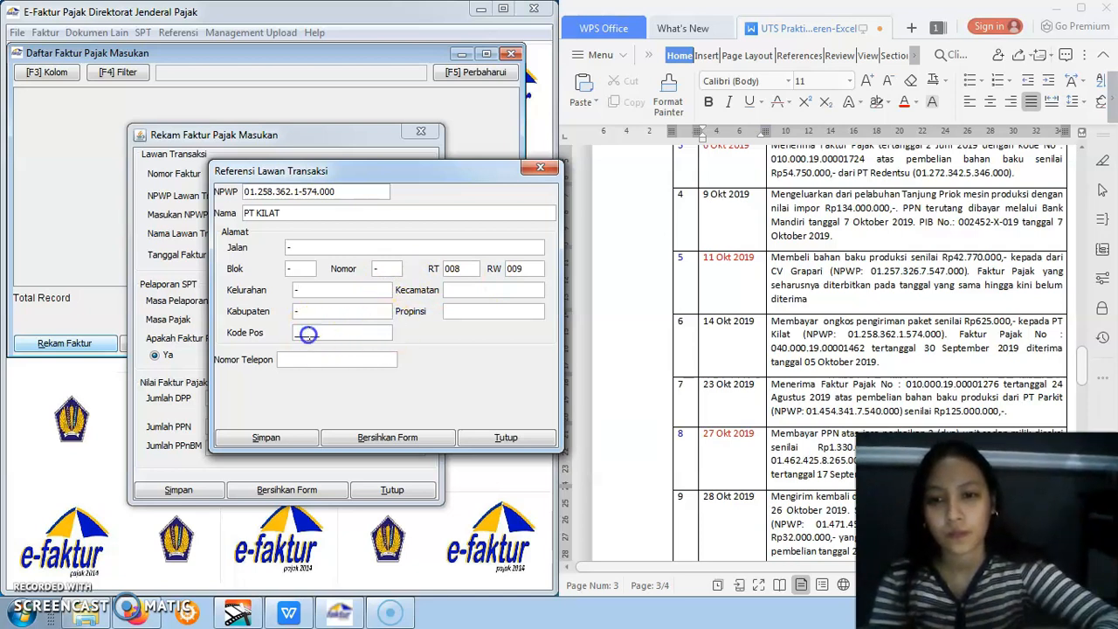
pyautogui.write('12345')
# Fill PT KILAT's Kecamatan, Propinsi and Nomor Telepon with "-" and save the counterparty record
pyautogui.click(460, 291)
pyautogui.write('-')
pyautogui.click(463, 311)
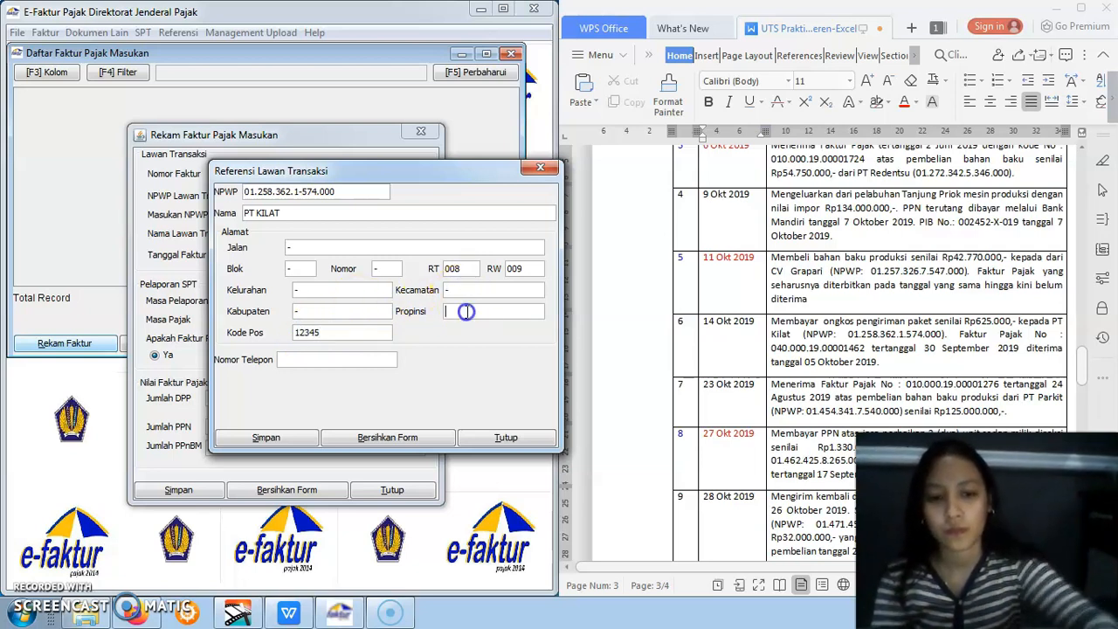
pyautogui.write('-')
pyautogui.click(363, 387)
pyautogui.click(356, 362)
pyautogui.write('-')
pyautogui.click(293, 436)
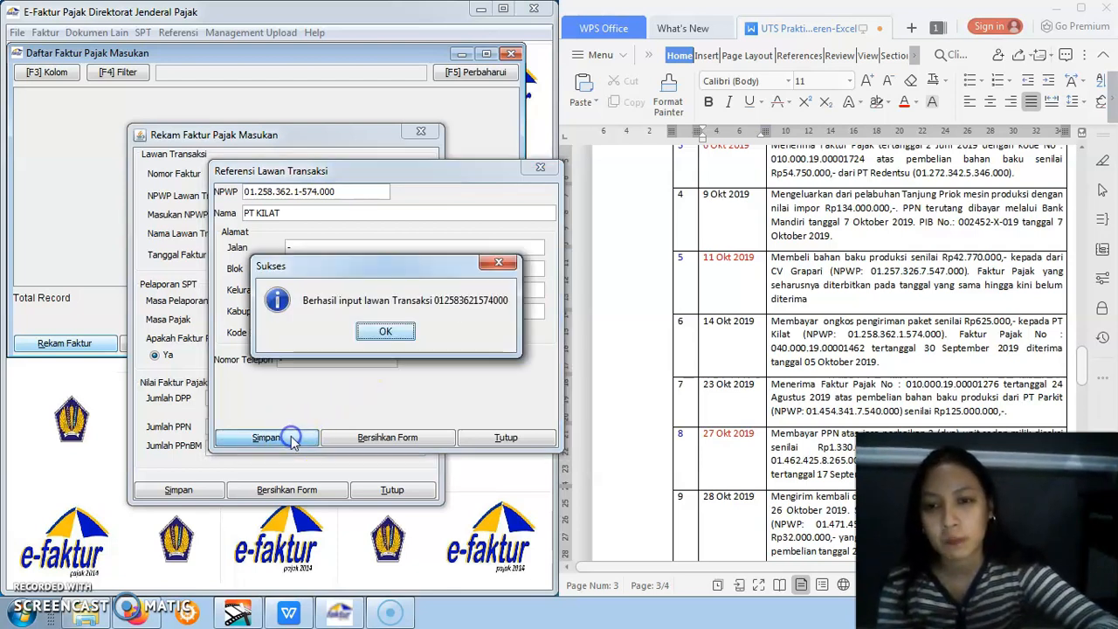
pyautogui.click(387, 327)
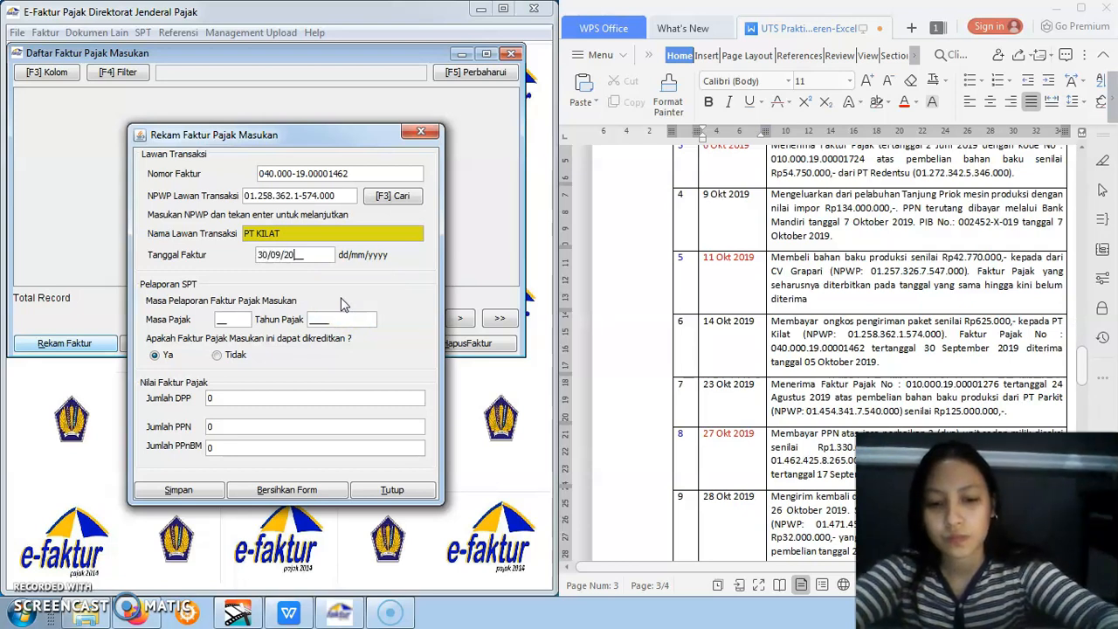
# Set PT KILAT's invoice to Tanggal Faktur 30/09/2019 and Masa Pajak 10
pyautogui.click(242, 317)
pyautogui.click(235, 319)
pyautogui.moveTo(235, 319); pyautogui.dragTo(216, 319)
pyautogui.write('1')
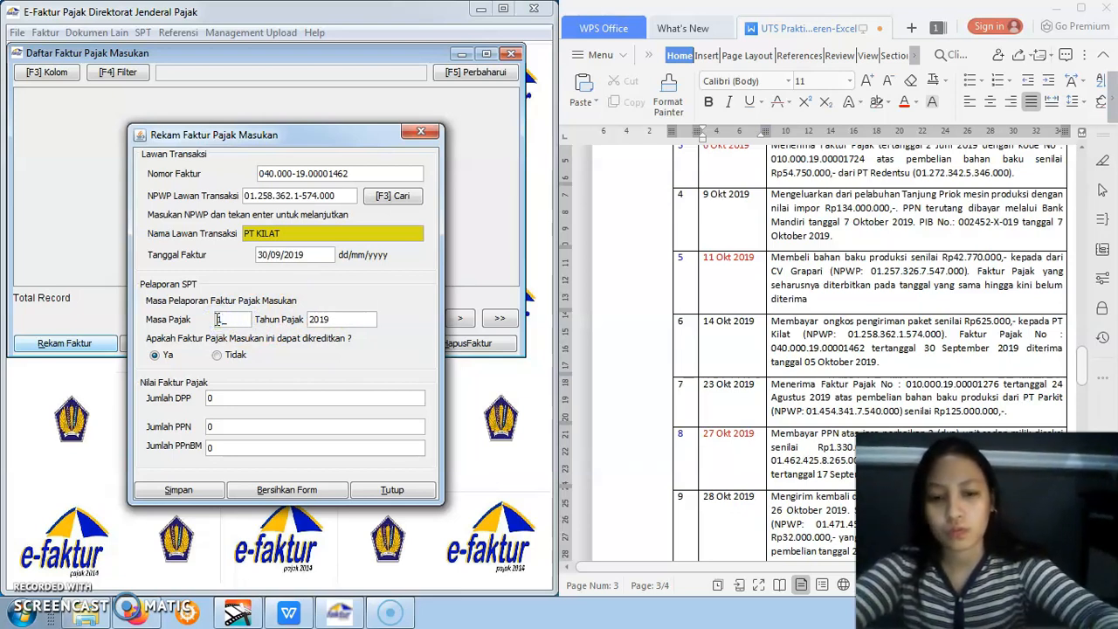
pyautogui.write('0')
# Set the Jumlah DPP to 625000 with its PPN calculated, save PT KILAT's input invoice and continue with a new one
pyautogui.click(234, 396)
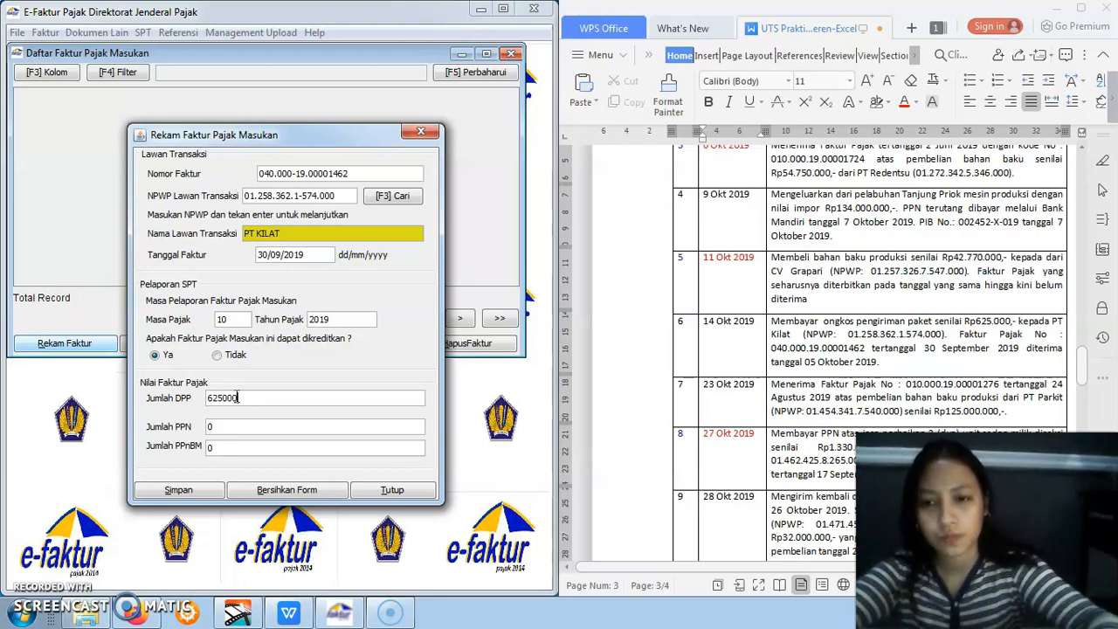
pyautogui.click(237, 426)
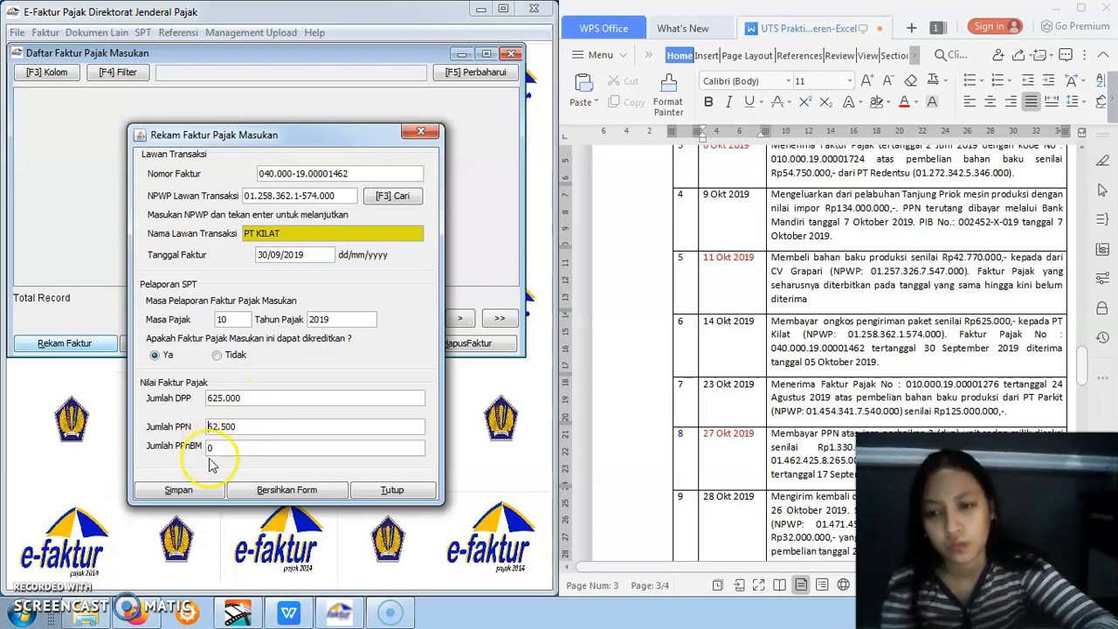
pyautogui.click(187, 489)
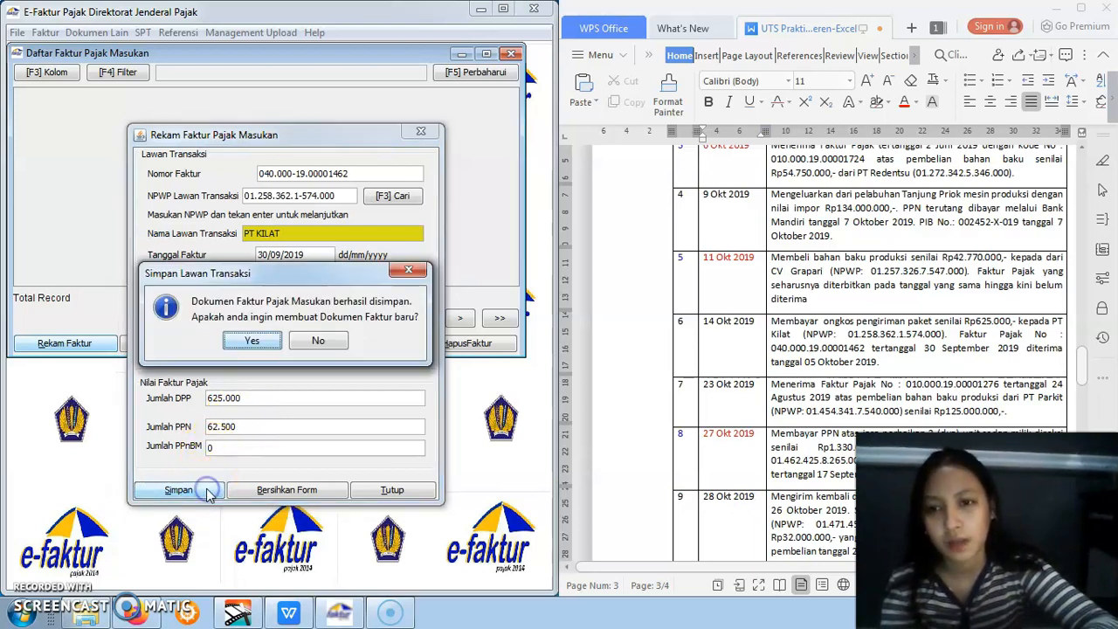
pyautogui.click(253, 342)
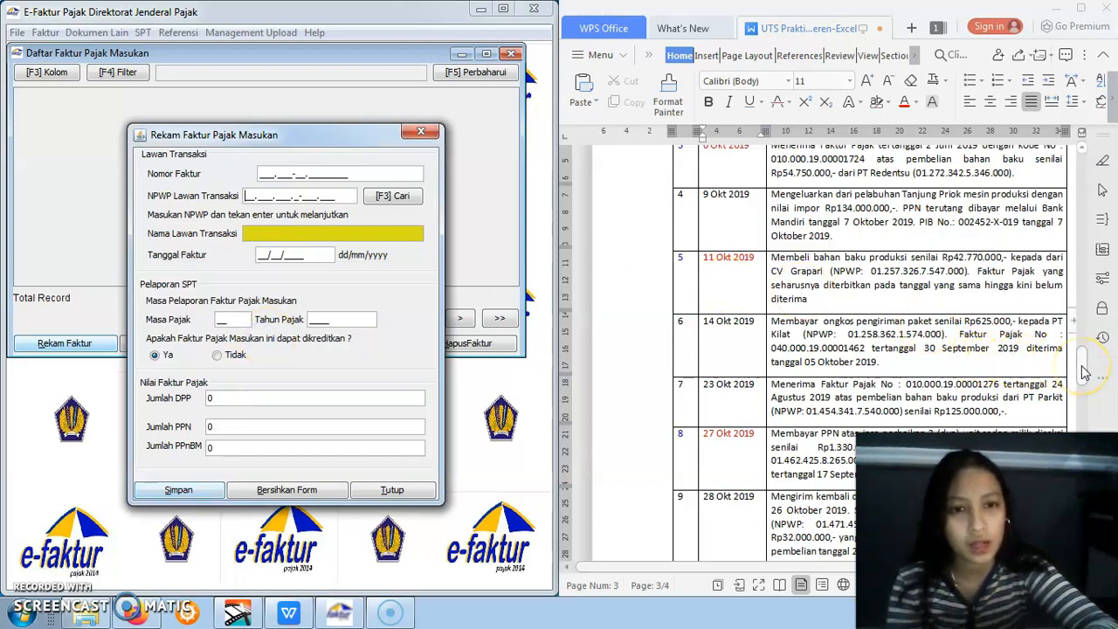
# Find purchase item 7 from PT Parkit in the assignment and enter its tax invoice number and the supplier's NPWP in the new invoice
pyautogui.moveTo(1083, 373); pyautogui.dragTo(1083, 384)
pyautogui.click(804, 237)
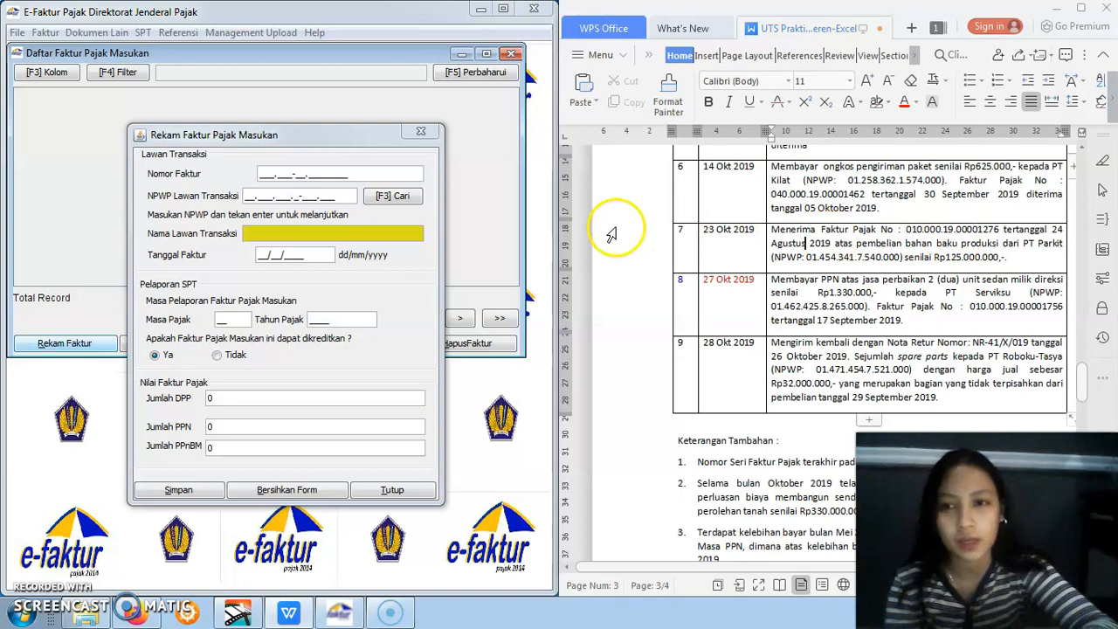
pyautogui.click(262, 174)
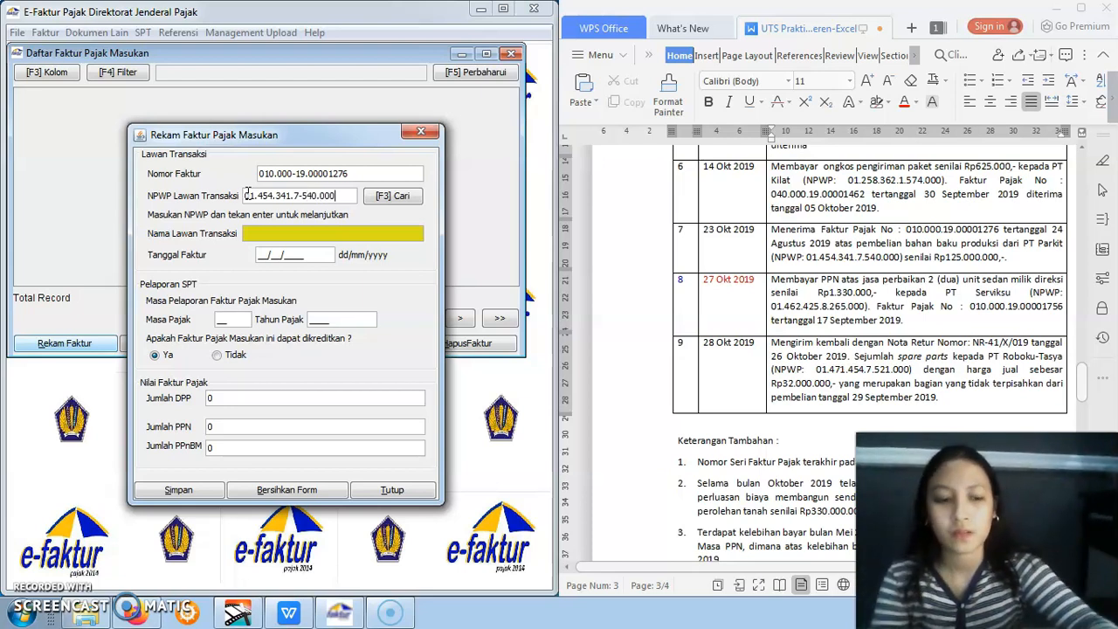
# Look up the entered NPWP and create a new counterparty for it named PT PARKIT
pyautogui.press('Return')
pyautogui.click(514, 254)
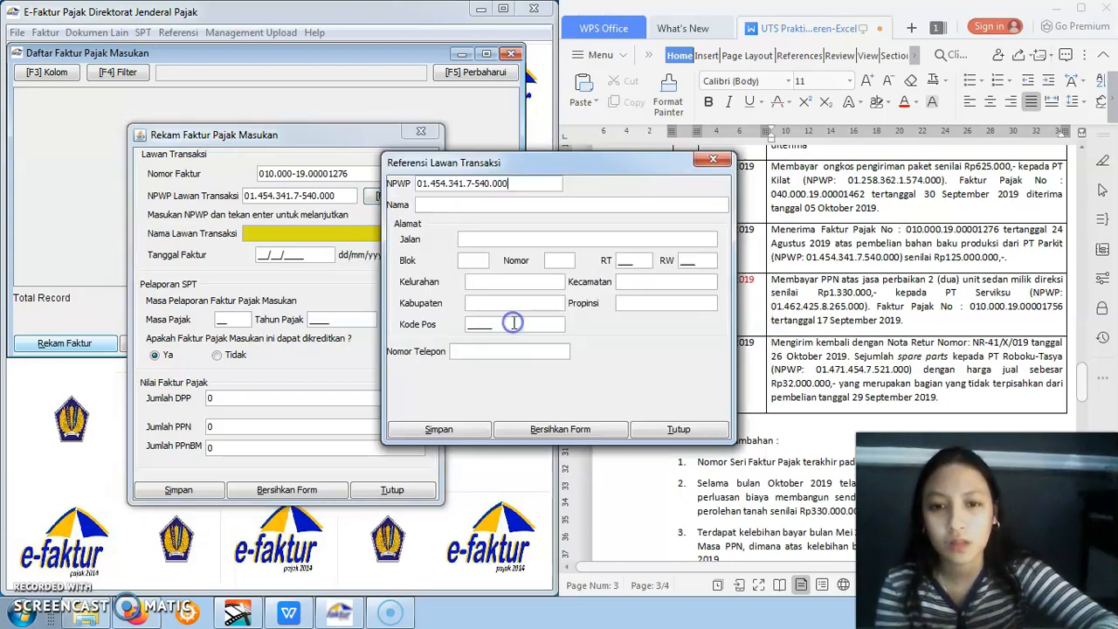
pyautogui.click(481, 205)
pyautogui.write('PT PARKIT')
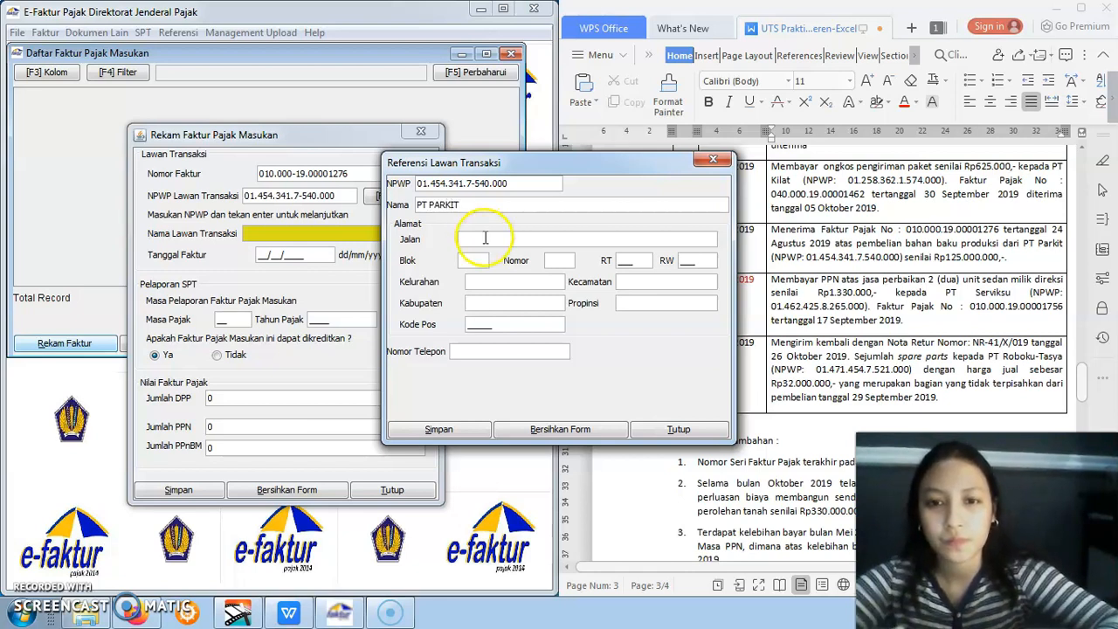
# Fill PT PARKIT's Jalan, Blok and Nomor with "-"
pyautogui.click(485, 240)
pyautogui.write('-')
pyautogui.click(487, 257)
pyautogui.write('-')
pyautogui.click(540, 257)
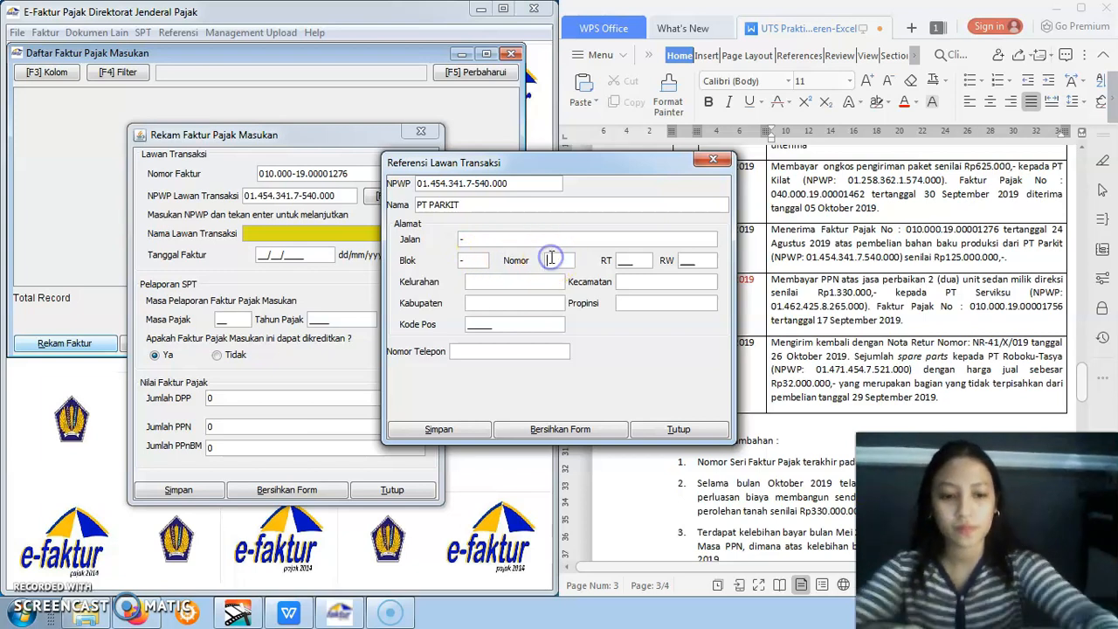
pyautogui.write('-')
# Set PT PARKIT's RT to 008 and RW to 009
pyautogui.click(630, 262)
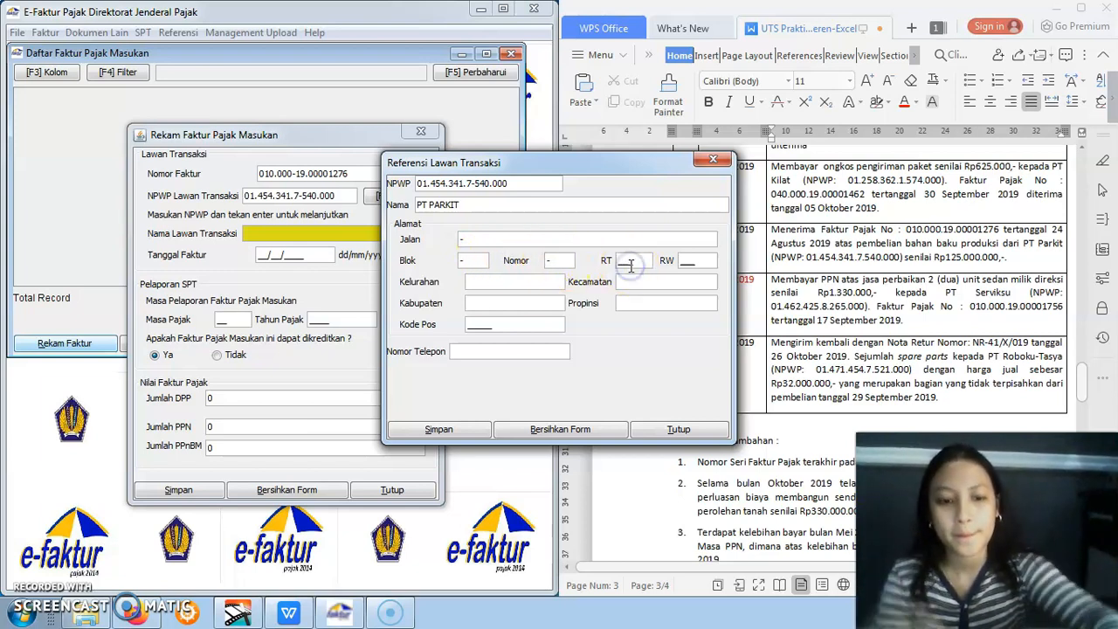
pyautogui.write('008')
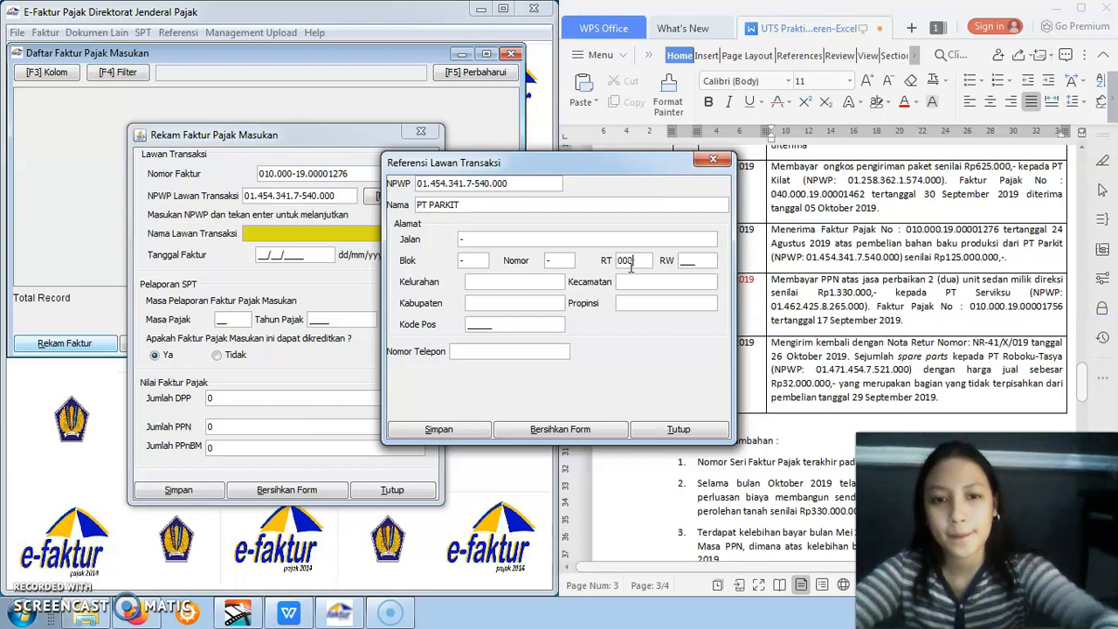
pyautogui.click(685, 260)
pyautogui.write('009')
# Fill PT PARKIT's Kelurahan and Kabupaten with "-" and enter a five-digit postal code in Kode Pos
pyautogui.click(554, 286)
pyautogui.write('-')
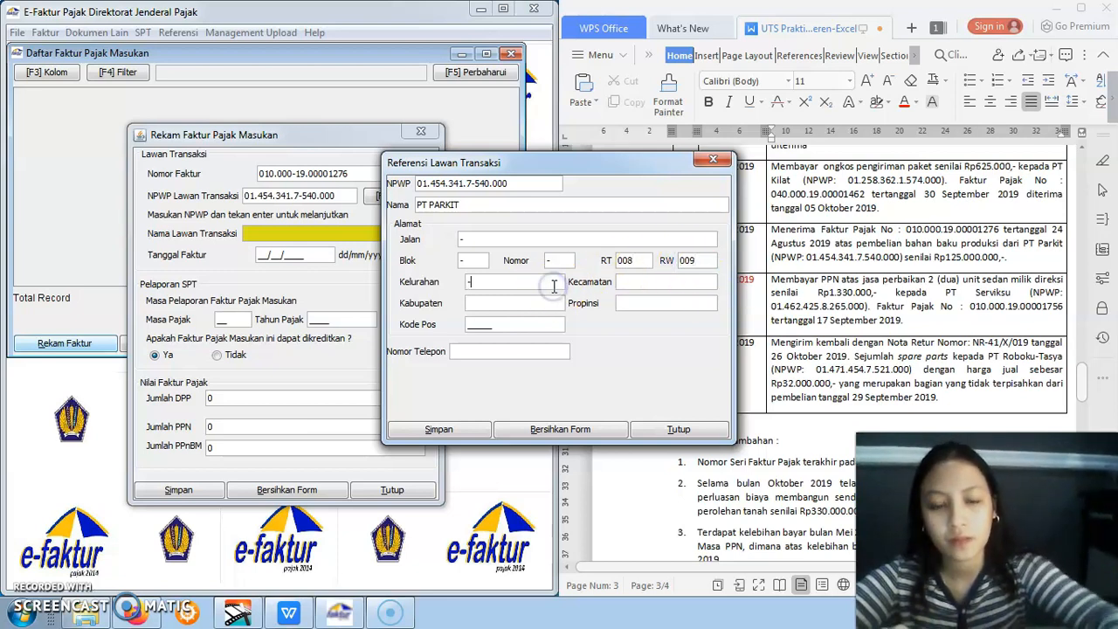
pyautogui.click(539, 300)
pyautogui.write('-')
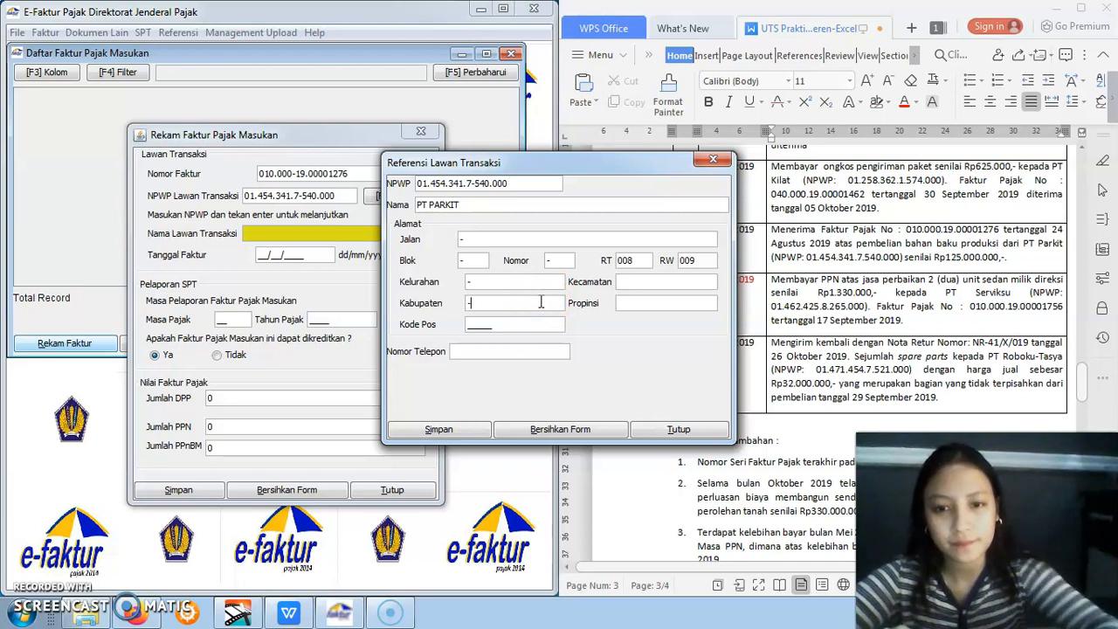
pyautogui.click(470, 322)
pyautogui.write('-')
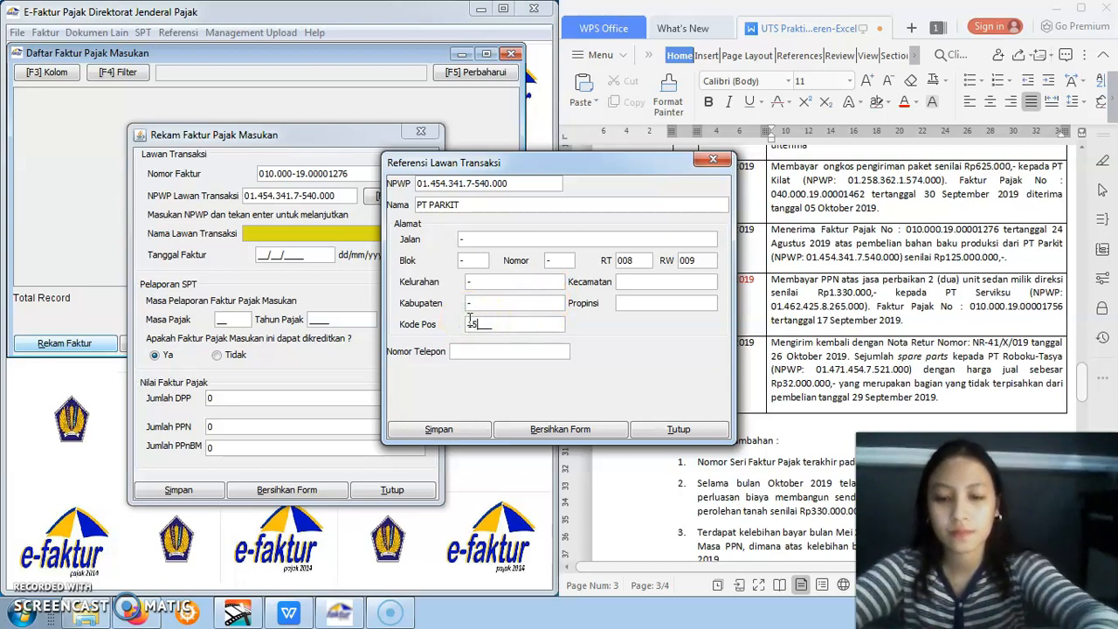
# Fill PT PARKIT's Kecamatan, Propinsi and Nomor Telepon with "-" and save the counterparty record
pyautogui.click(639, 280)
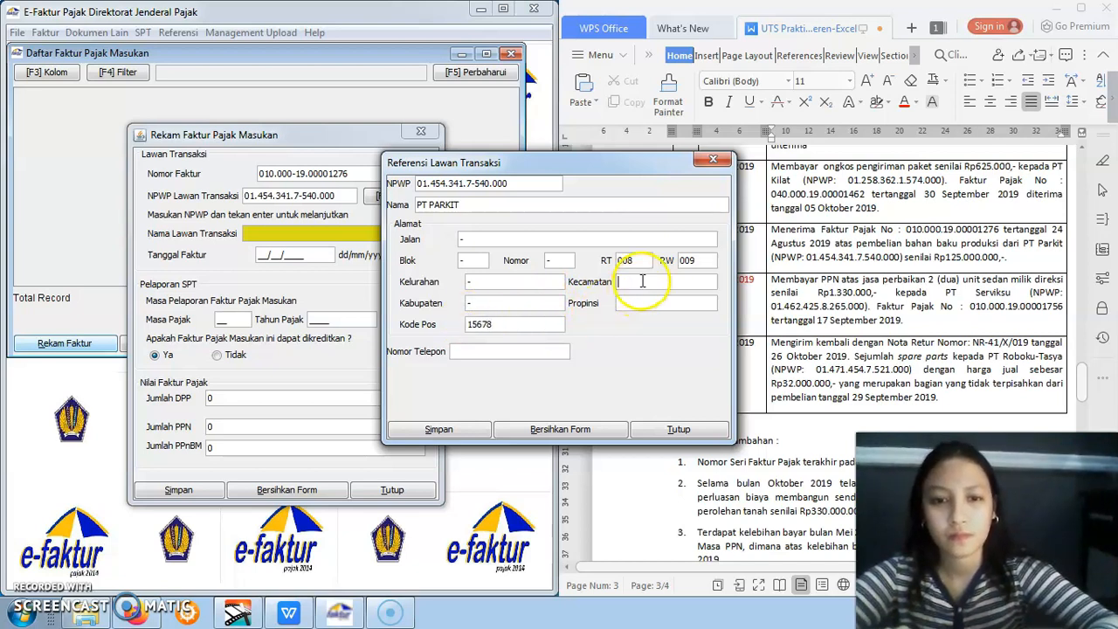
pyautogui.write('-')
pyautogui.click(644, 303)
pyautogui.write('-')
pyautogui.click(545, 352)
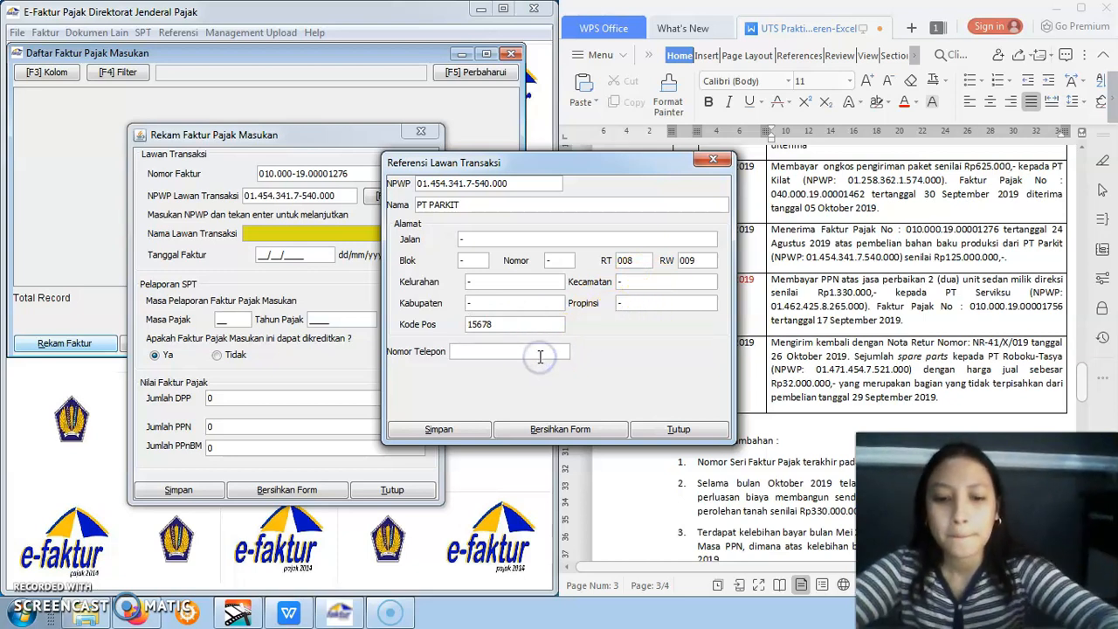
pyautogui.write('-')
pyautogui.click(439, 429)
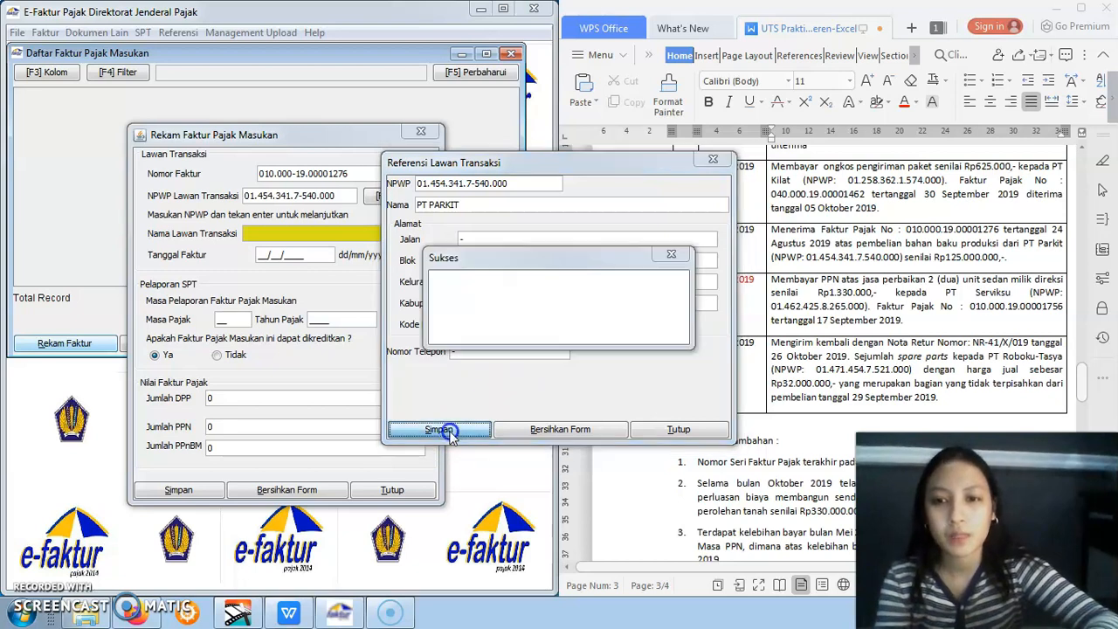
pyautogui.click(581, 333)
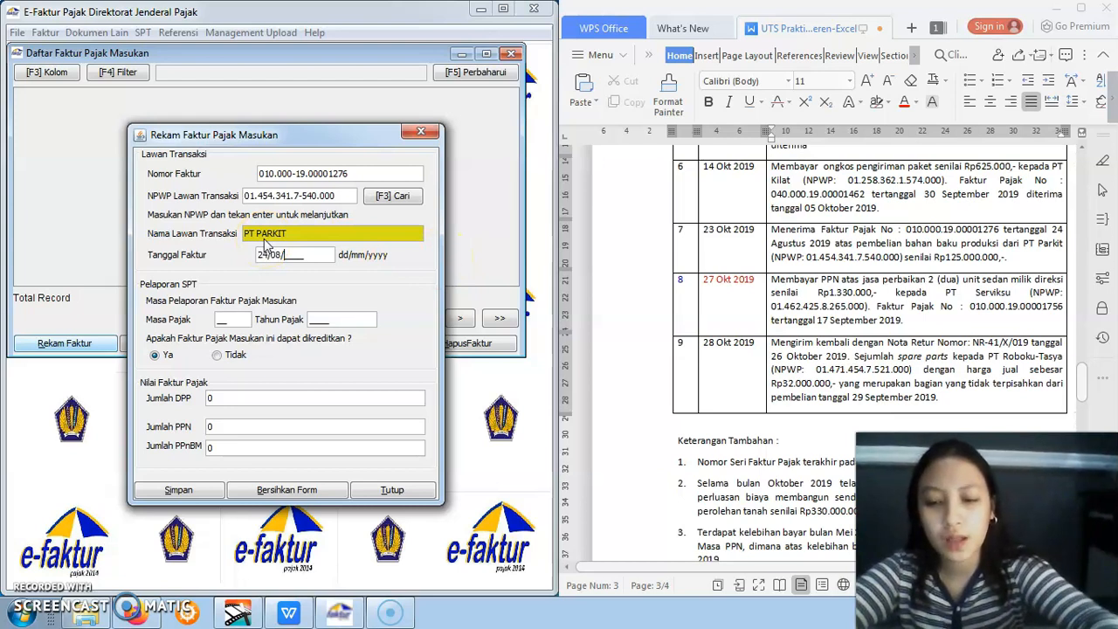
# Set PT PARKIT's invoice to Tanggal Faktur 24/08/2019 and Masa Pajak 10
pyautogui.click(232, 319)
pyautogui.write('08')
pyautogui.press('BackSpace')
pyautogui.press('BackSpace')
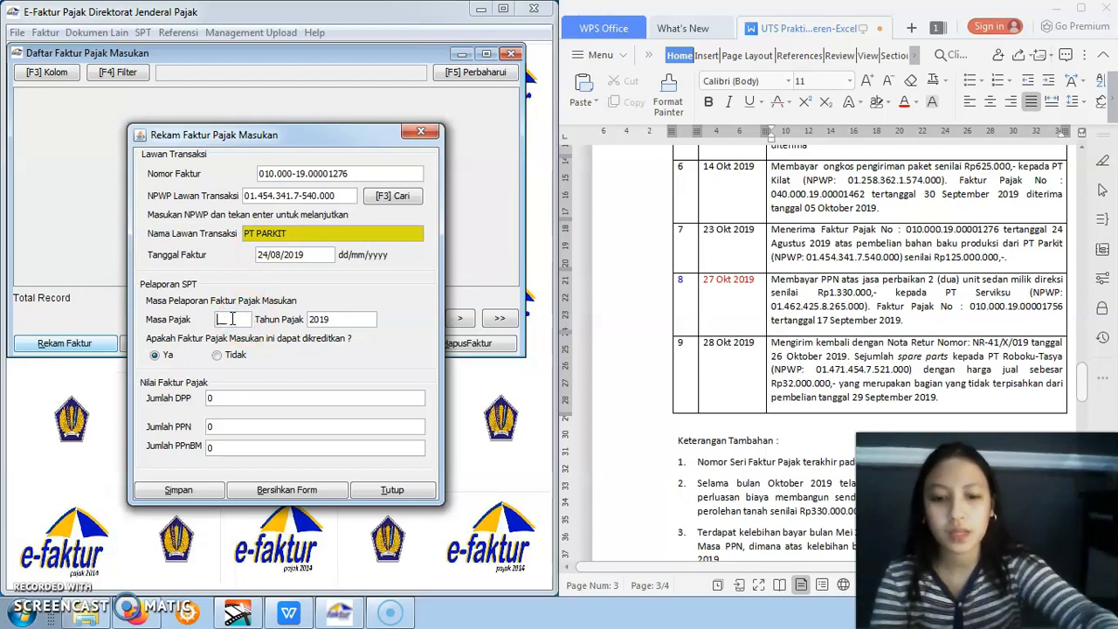
pyautogui.write('10')
# Set the Jumlah DPP to 125000000 with its PPN calculated, save PT PARKIT's input invoice and close the entry form
pyautogui.click(233, 399)
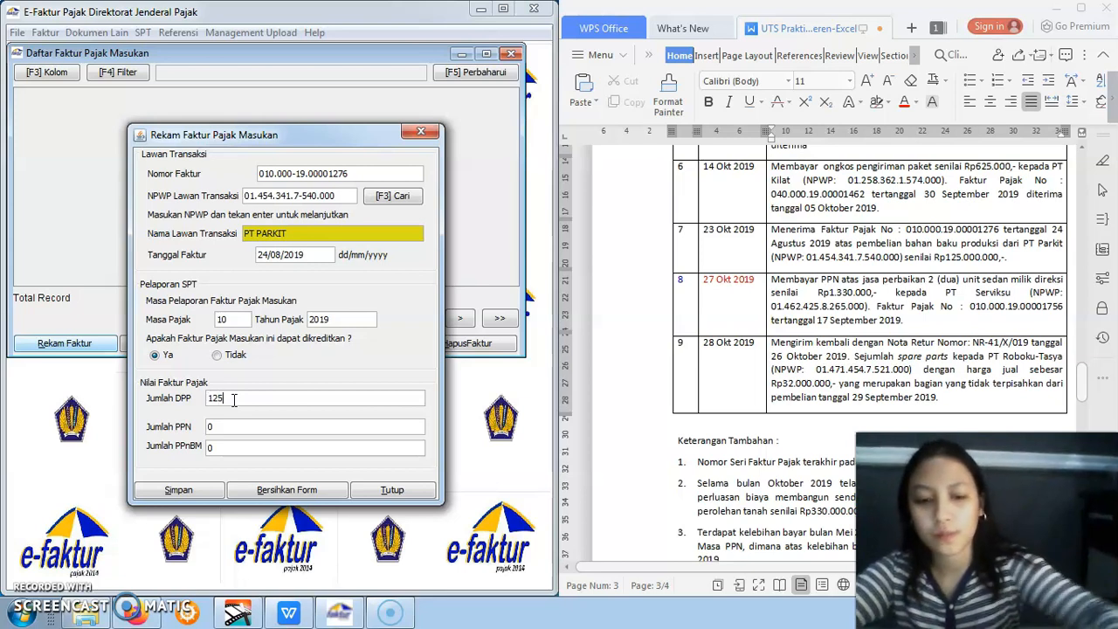
pyautogui.click(234, 429)
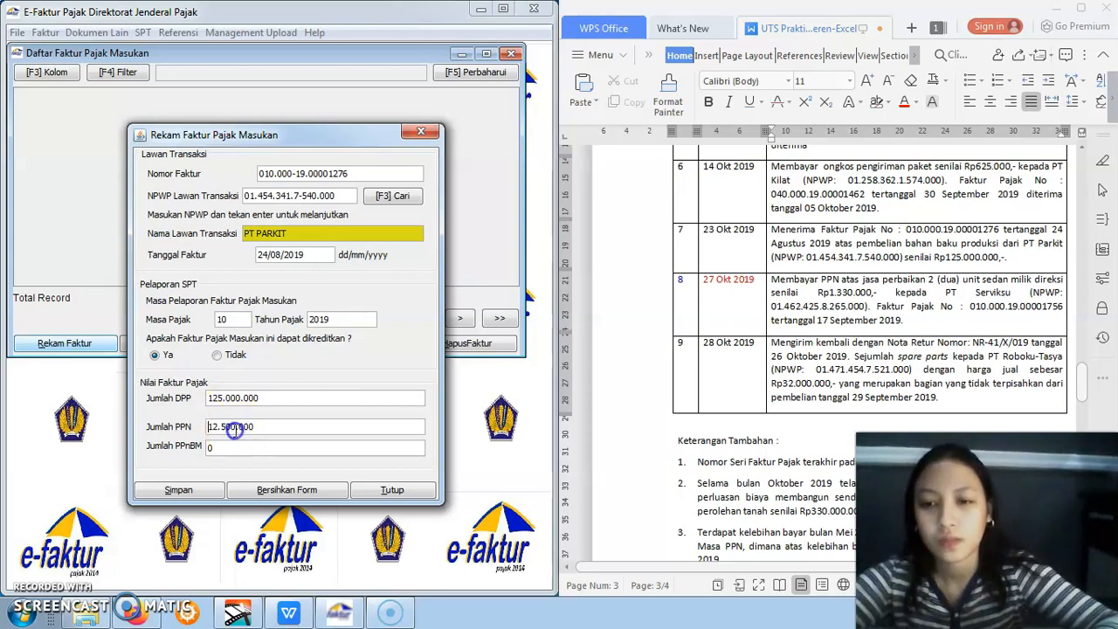
pyautogui.click(179, 490)
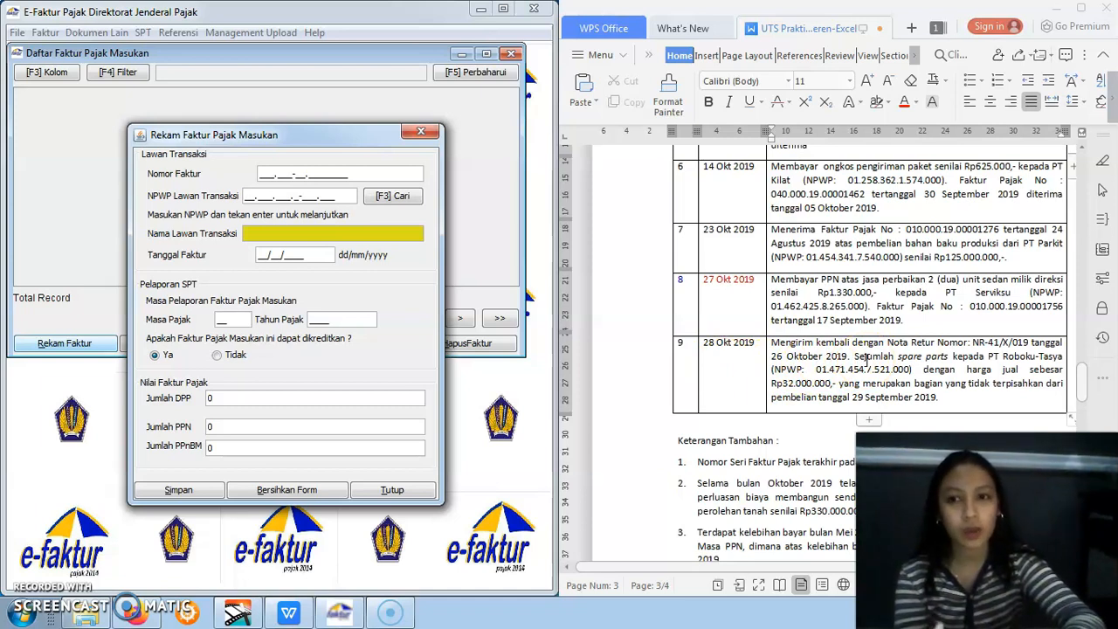
pyautogui.click(419, 133)
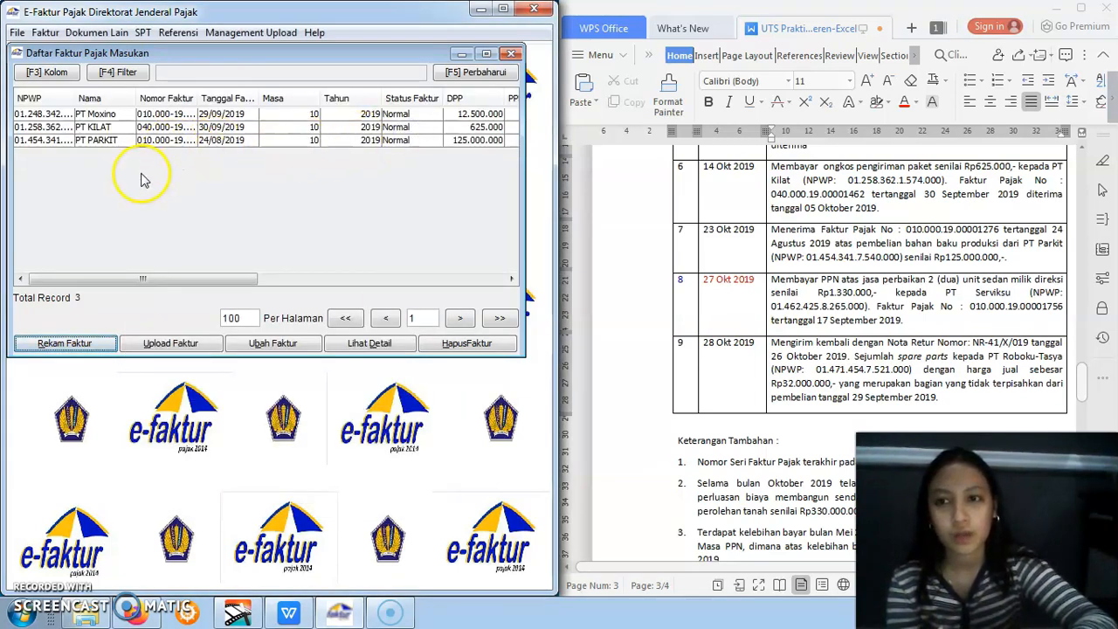
# Close the list of recorded input invoices and start a new return entry under Retur Pajak Masukan, with its form beside the assignment text
pyautogui.moveTo(154, 280)
pyautogui.mouseDown()
pyautogui.moveTo(239, 278)
pyautogui.moveTo(146, 278)
pyautogui.mouseUp()
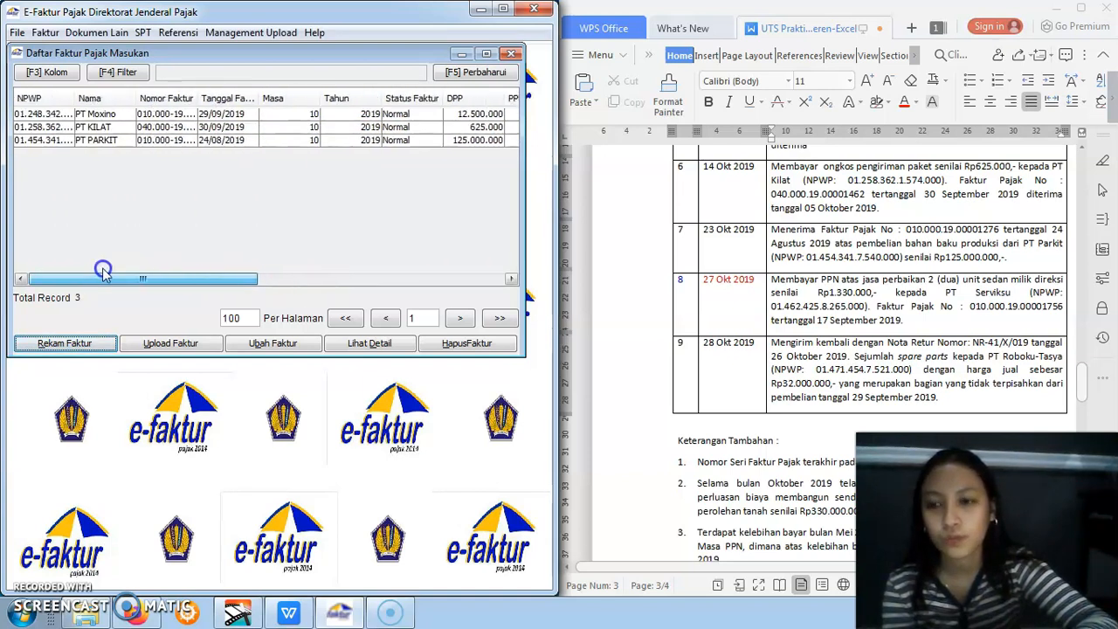
pyautogui.click(33, 600)
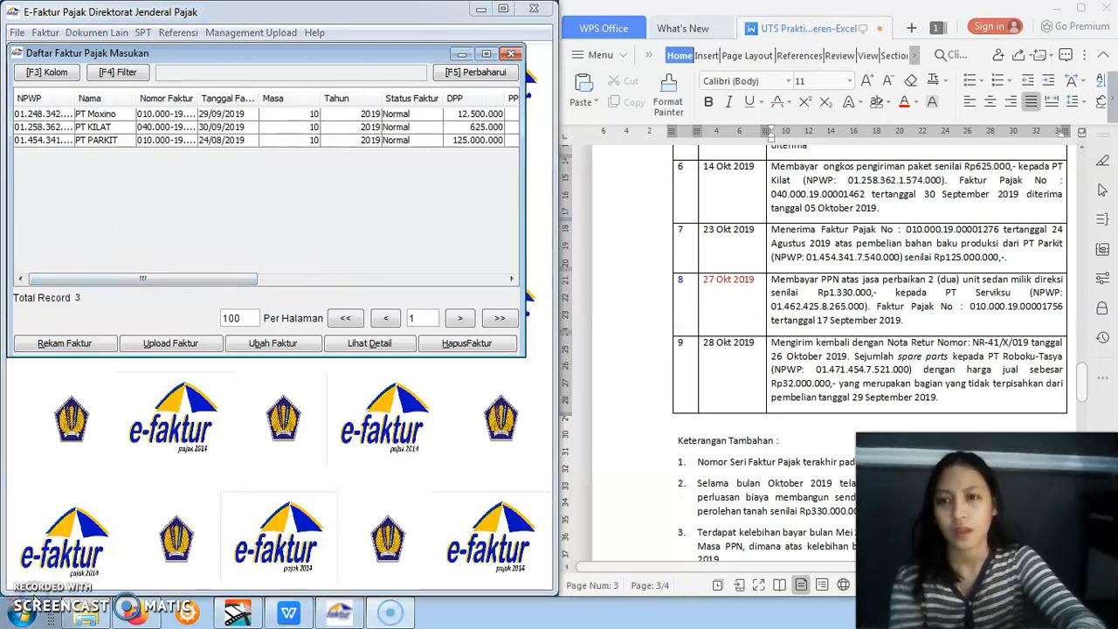
pyautogui.click(214, 277)
pyautogui.moveTo(214, 277); pyautogui.dragTo(182, 277)
pyautogui.click(513, 55)
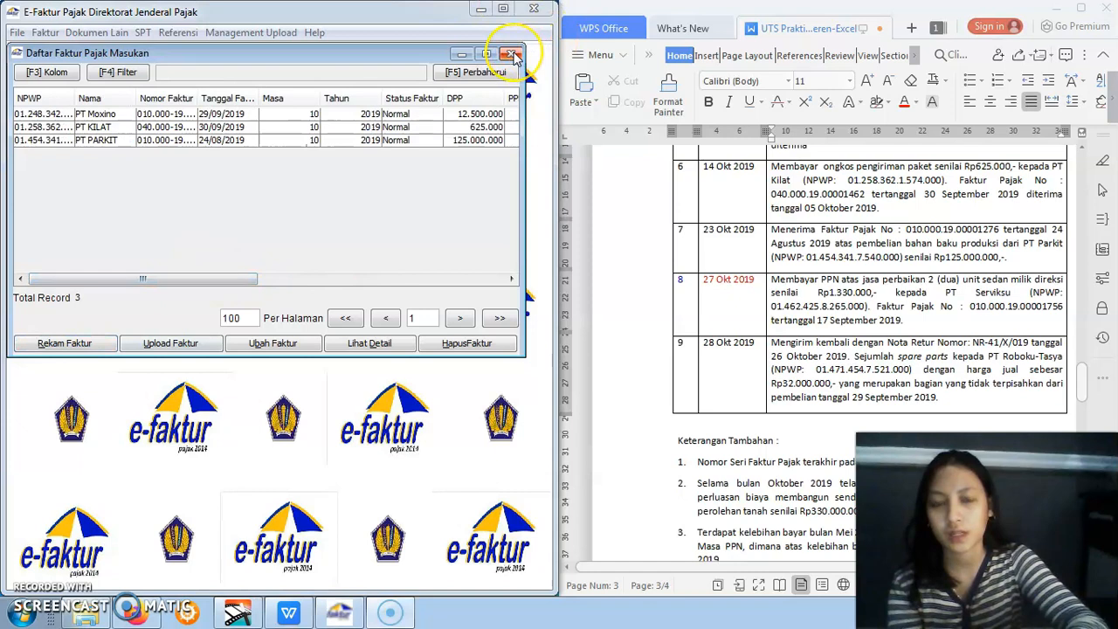
pyautogui.click(513, 55)
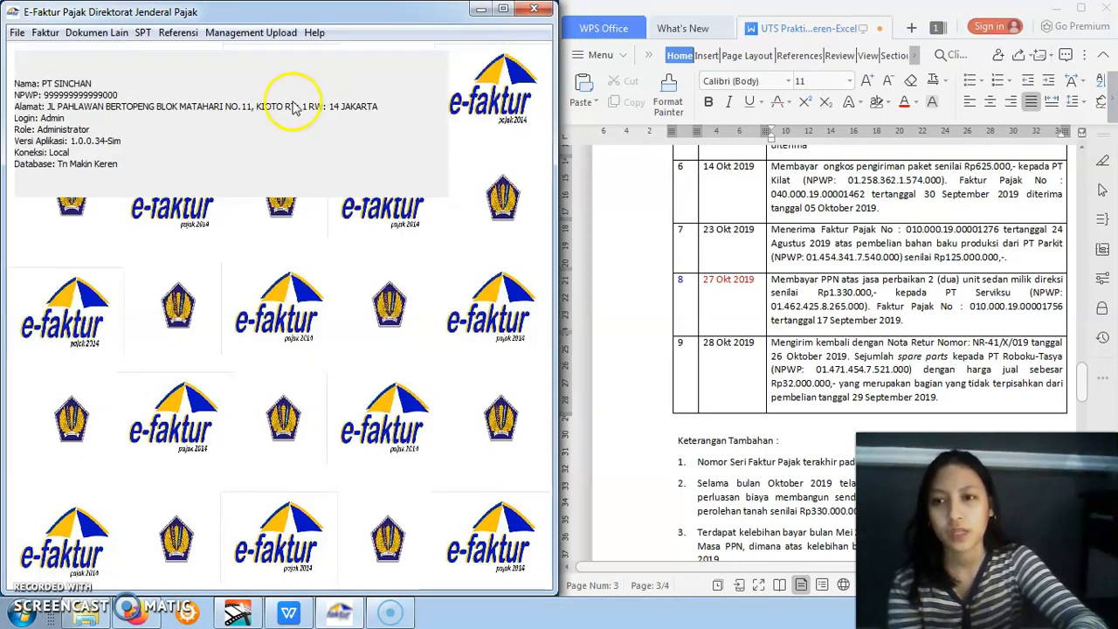
pyautogui.click(46, 34)
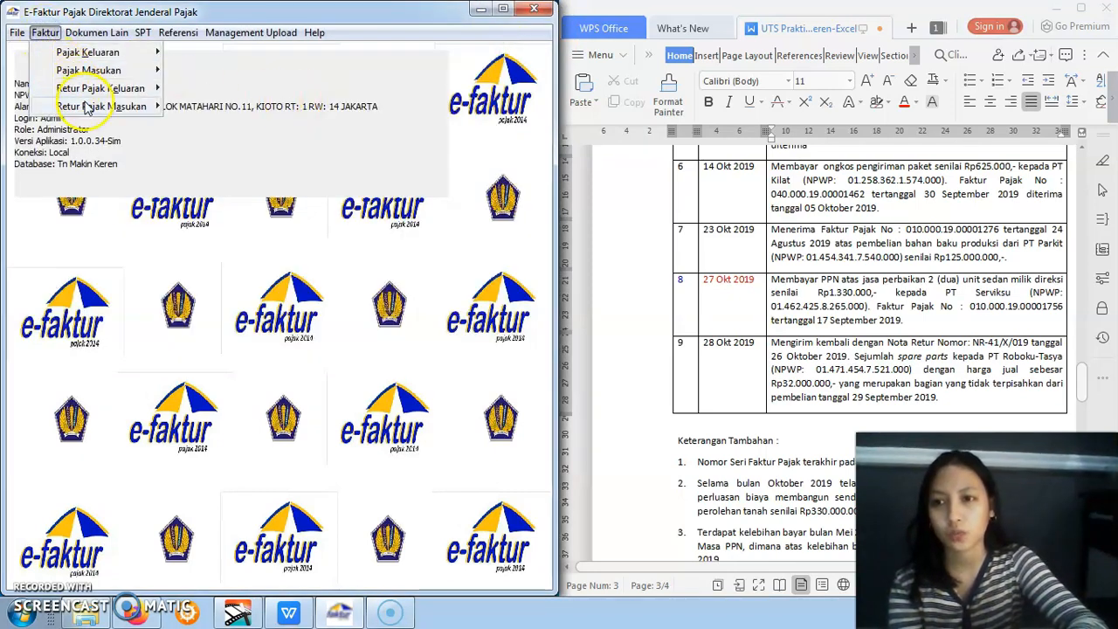
pyautogui.moveTo(94, 106)
pyautogui.click(169, 106)
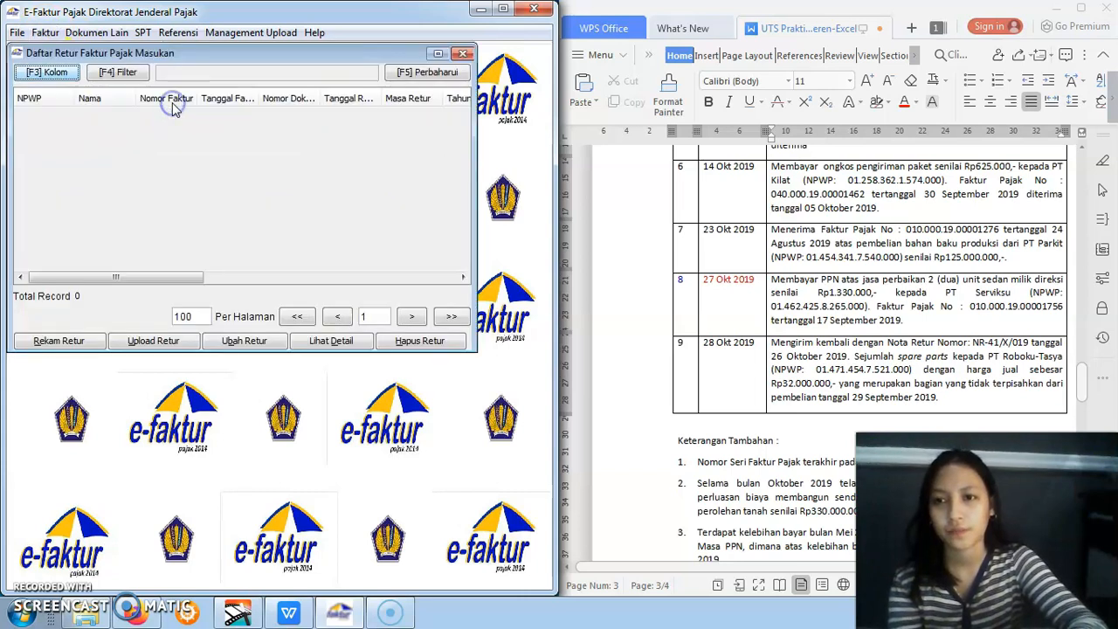
pyautogui.click(59, 340)
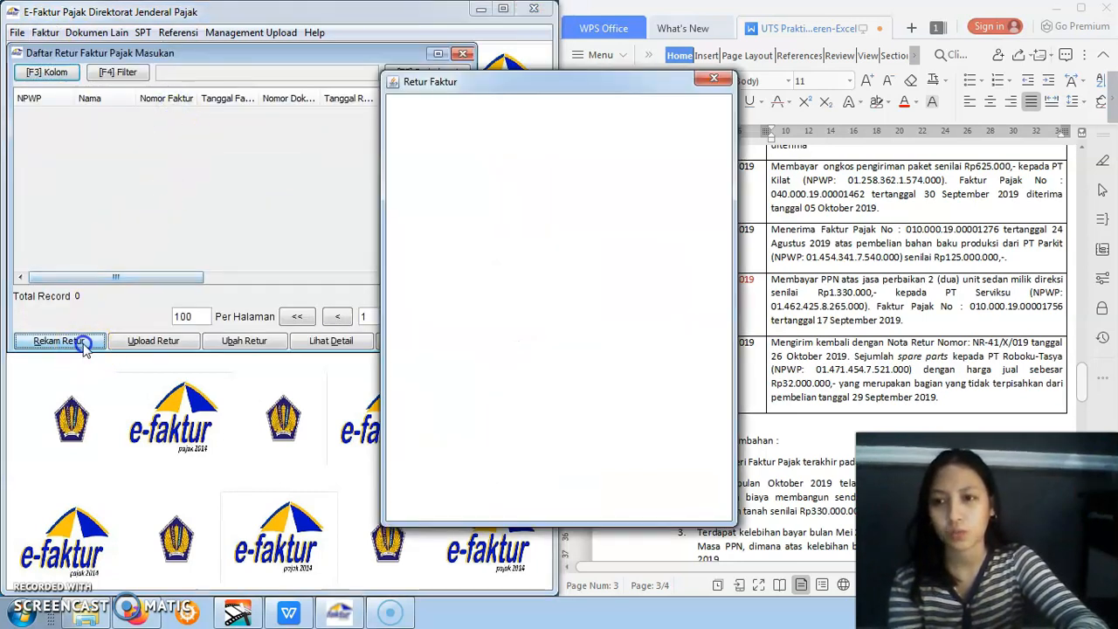
pyautogui.moveTo(531, 94); pyautogui.dragTo(243, 108)
# Find item 9 in the assignment and enter PT Roboku-Tasya's NPWP as the return's NPWP Lawan Transaksi
pyautogui.click(236, 136)
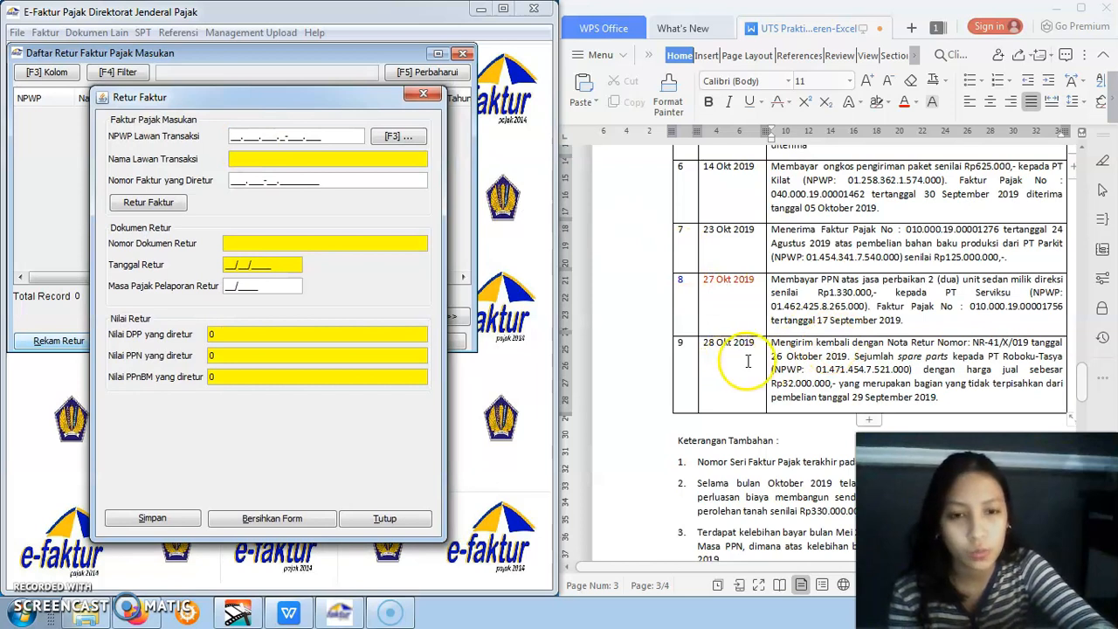
pyautogui.click(825, 362)
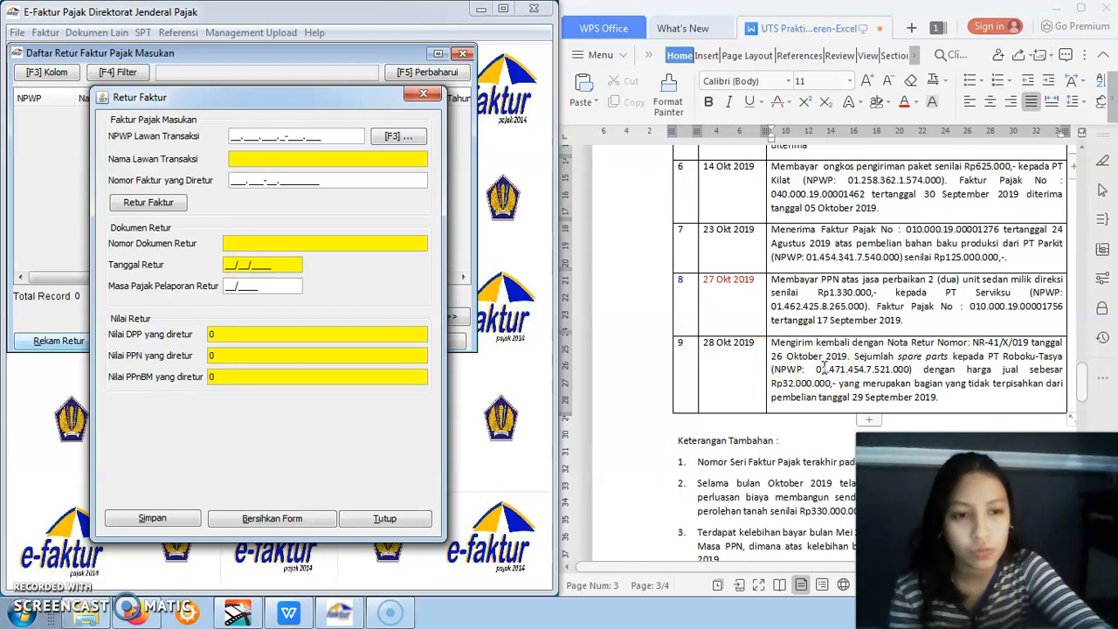
pyautogui.click(314, 108)
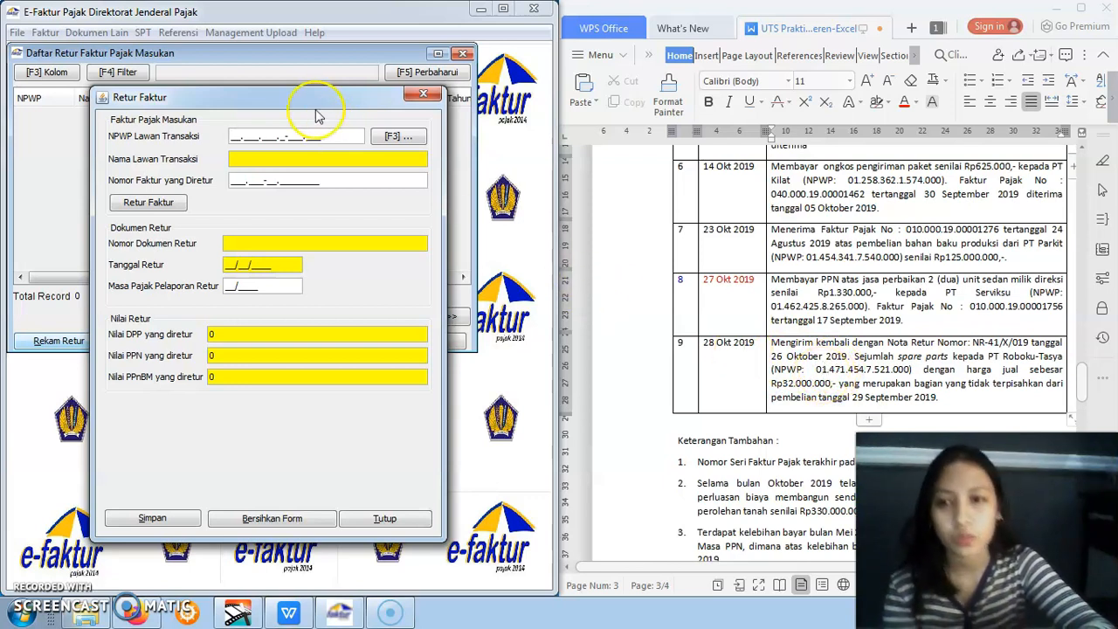
pyautogui.write('471.454.7-521.000')
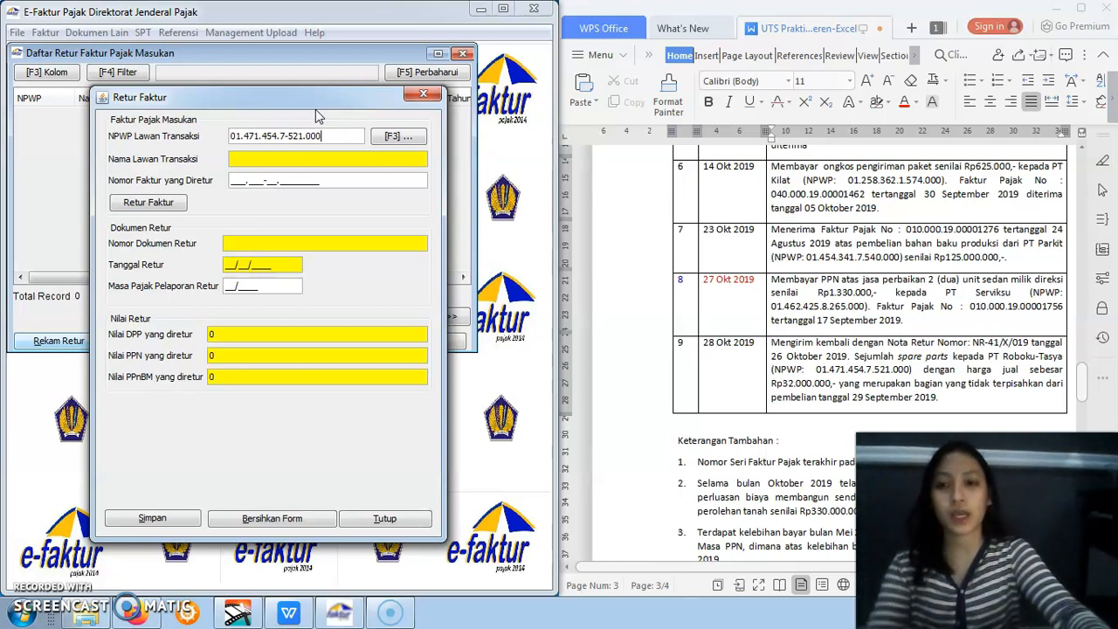
# Look up the entered NPWP and create a new counterparty for it named PT ROBOKU
pyautogui.press('Return')
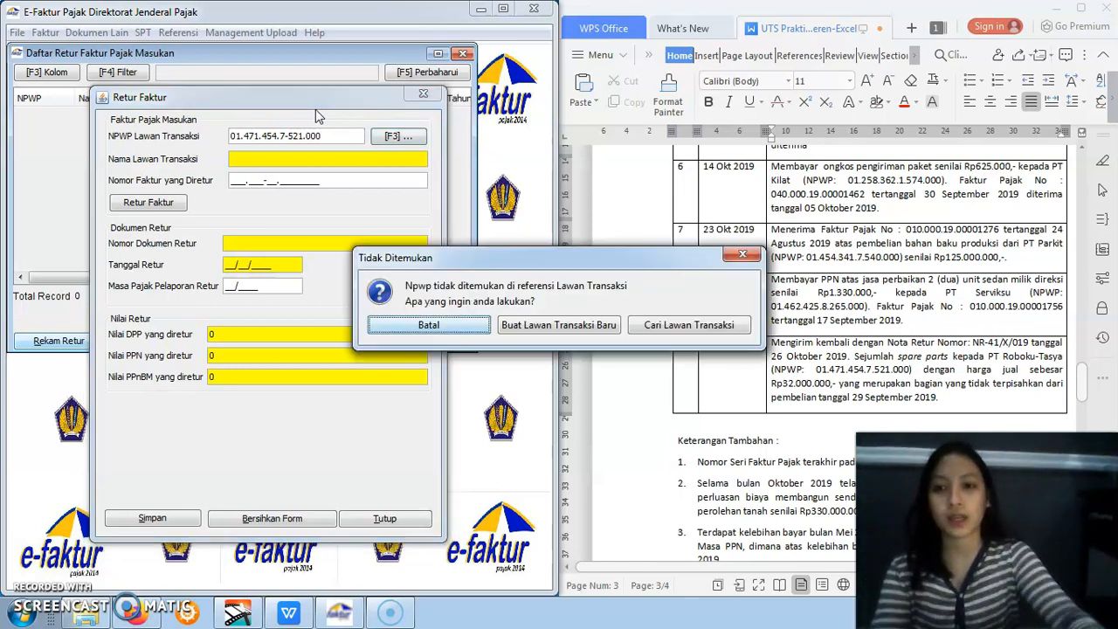
pyautogui.click(528, 330)
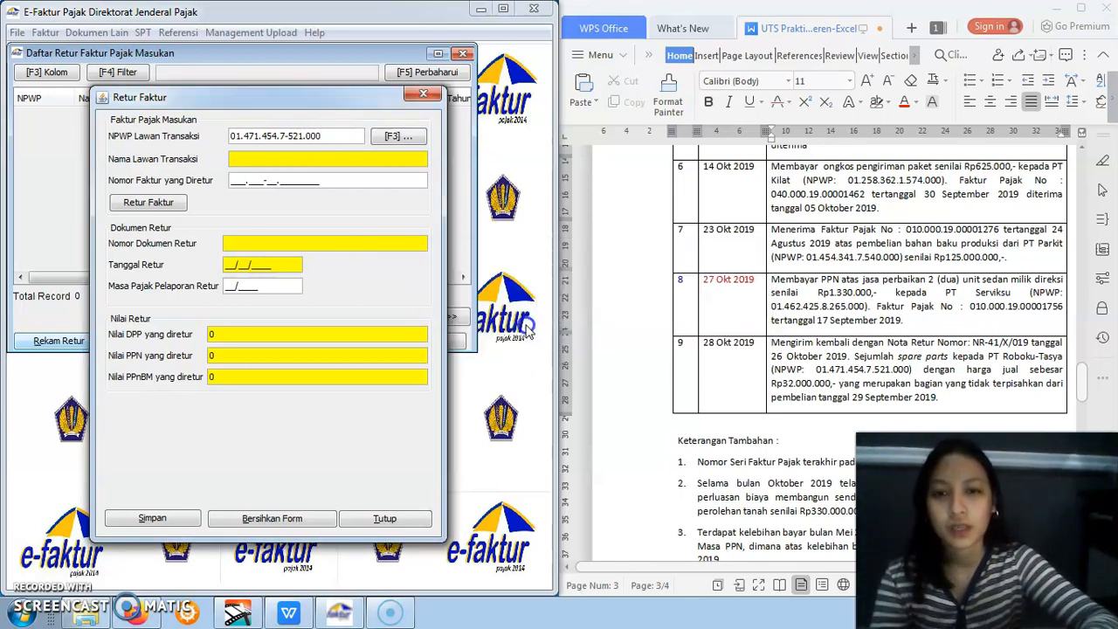
pyautogui.click(456, 205)
pyautogui.write('PT ROBOKU')
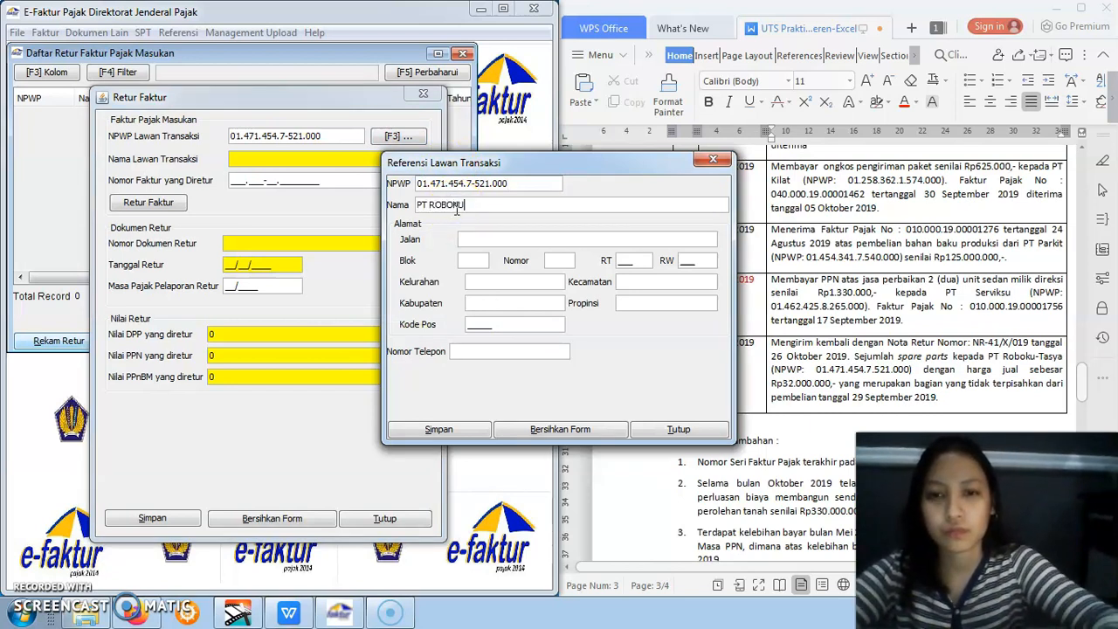
# Fill PT ROBOKU's Jalan, Blok, Nomor, Kelurahan and Kabupaten with "-"
pyautogui.click(476, 253)
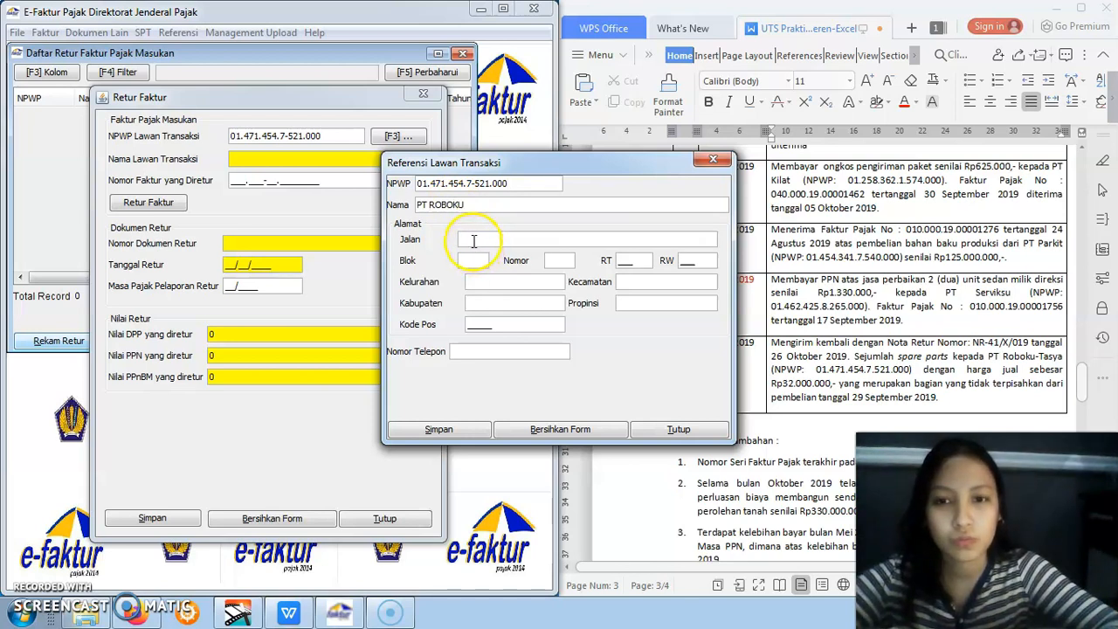
pyautogui.click(473, 258)
pyautogui.write('-')
pyautogui.click(483, 281)
pyautogui.write('-')
pyautogui.click(486, 299)
pyautogui.write('=')
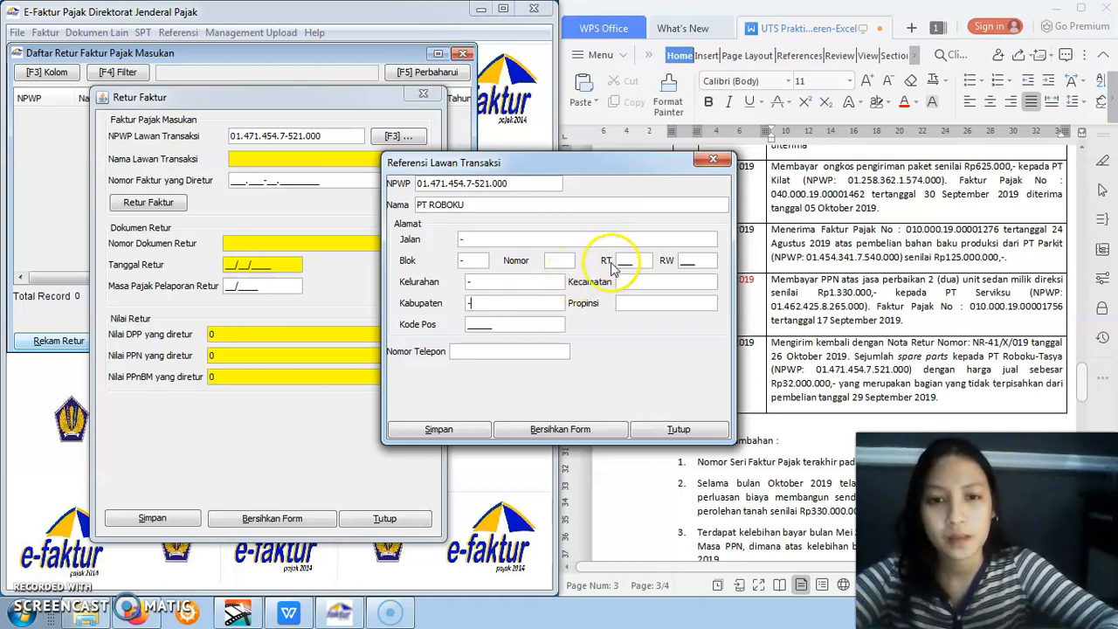
pyautogui.click(554, 260)
pyautogui.write('-')
# Set PT ROBOKU's RT to 008 and RW to 009
pyautogui.click(627, 260)
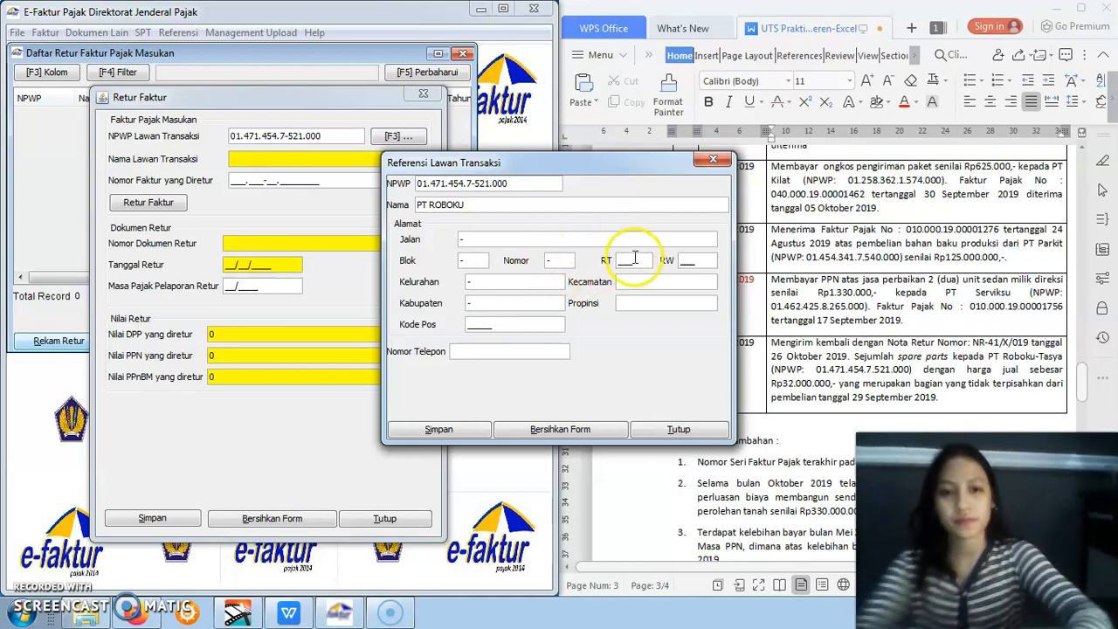
pyautogui.write('008')
pyautogui.click(679, 260)
pyautogui.write('009')
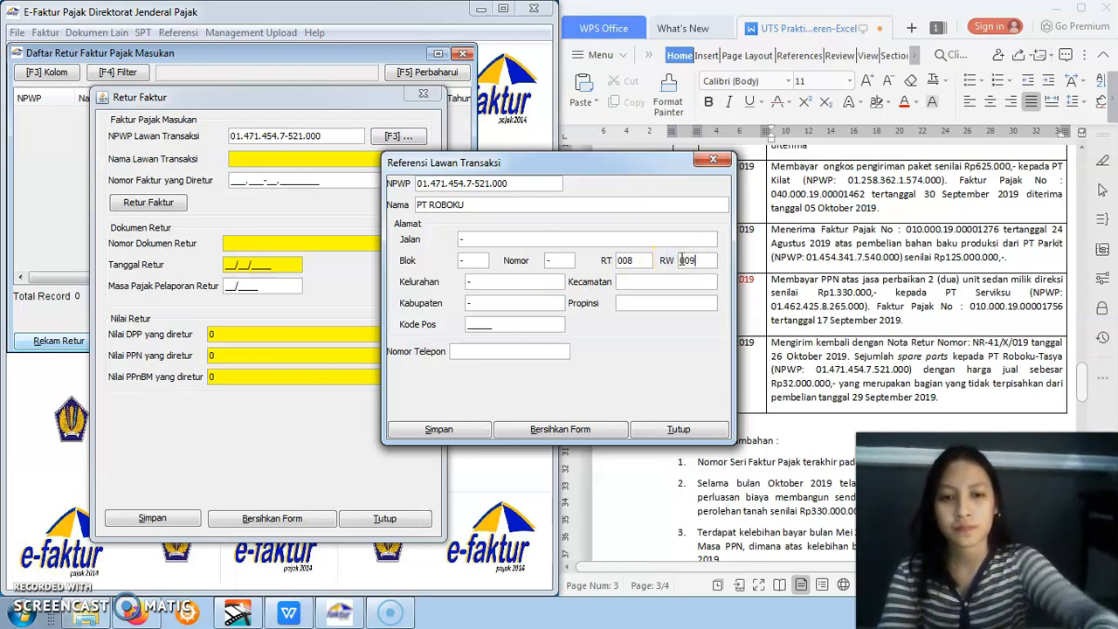
# Set PT ROBOKU's Kode Pos to 12345 and its Kecamatan, Propinsi and Nomor Telepon to "-", and save the counterparty
pyautogui.click(469, 324)
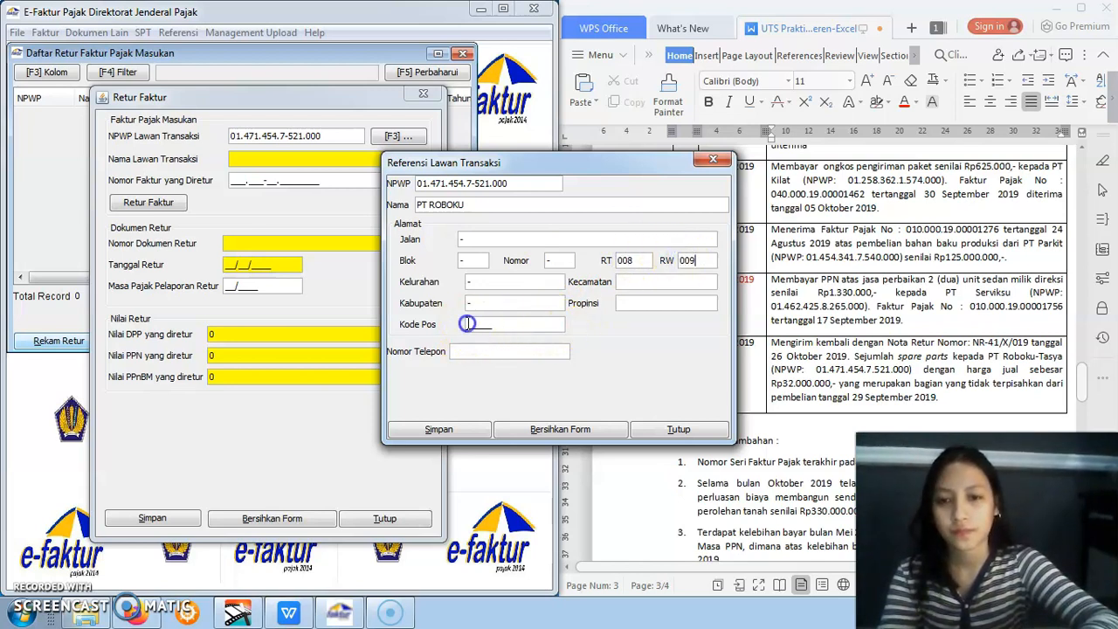
pyautogui.write('12345')
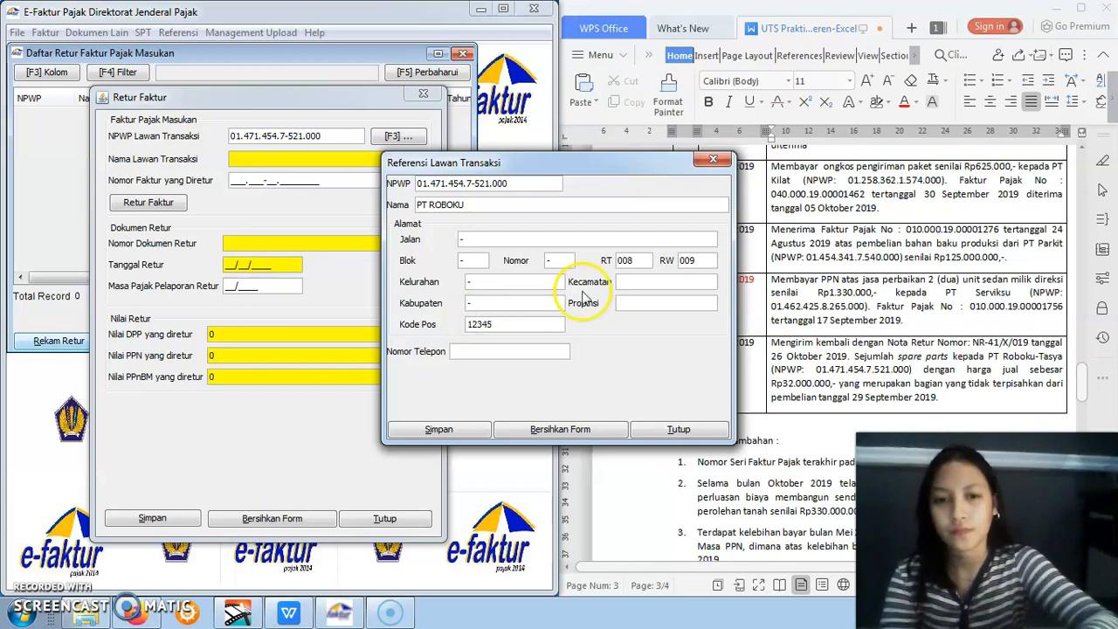
pyautogui.click(633, 280)
pyautogui.write('-')
pyautogui.click(636, 303)
pyautogui.write('-')
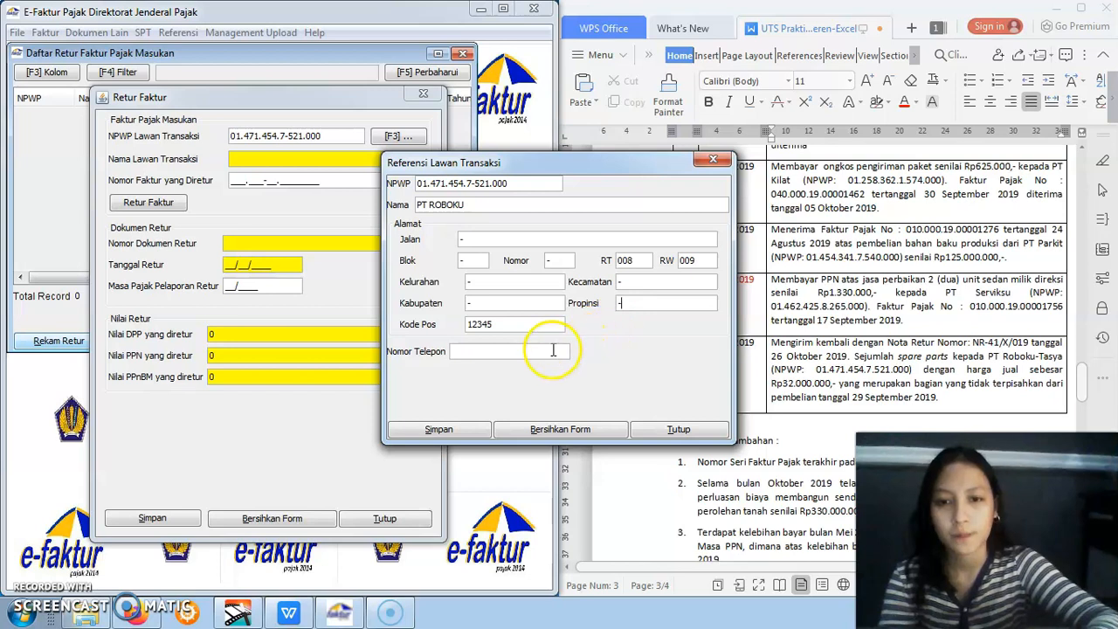
pyautogui.click(553, 351)
pyautogui.write('-')
pyautogui.click(441, 429)
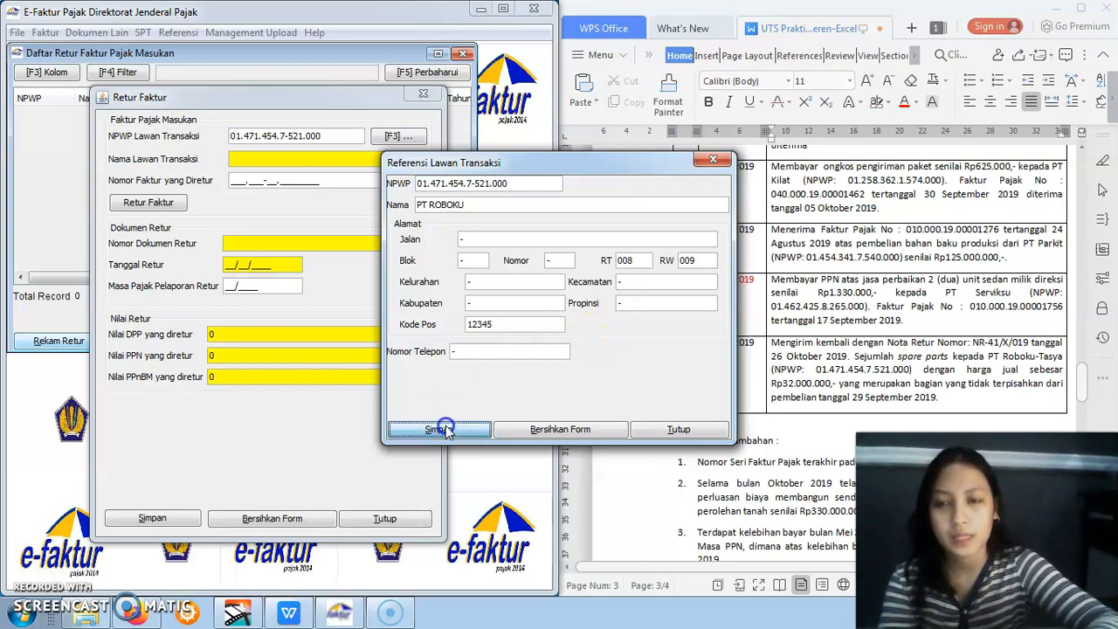
pyautogui.click(553, 326)
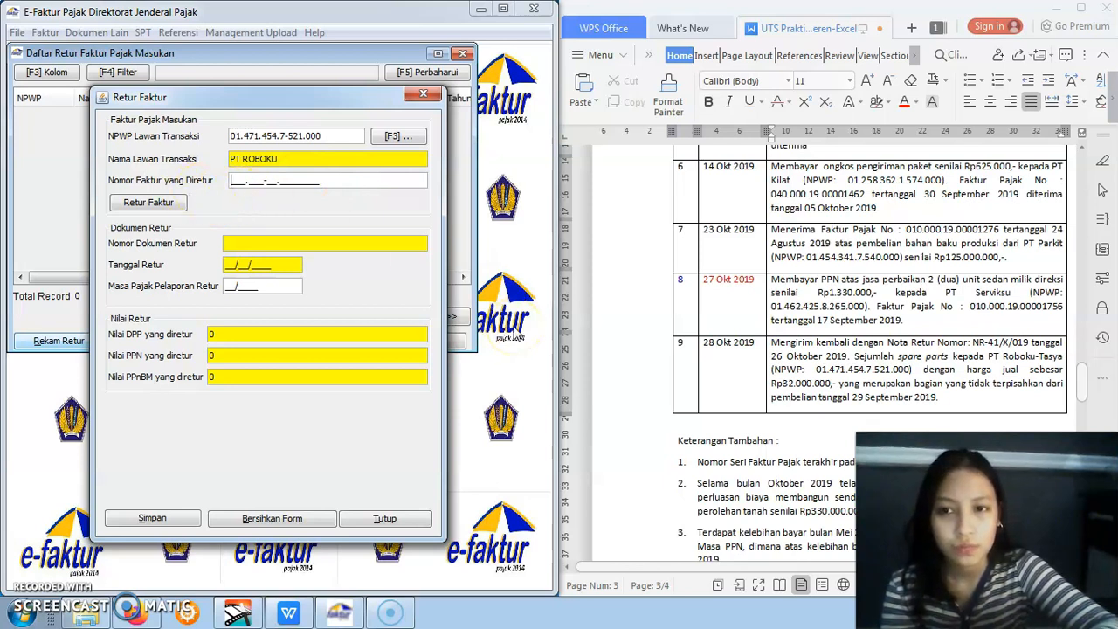
# Find the last September 2019 serial number in Keterangan Tambahan, enter 000.000-19.00001500 as Nomor Faktur yang Diretur, and agree to supply the invoice date
pyautogui.click(819, 292)
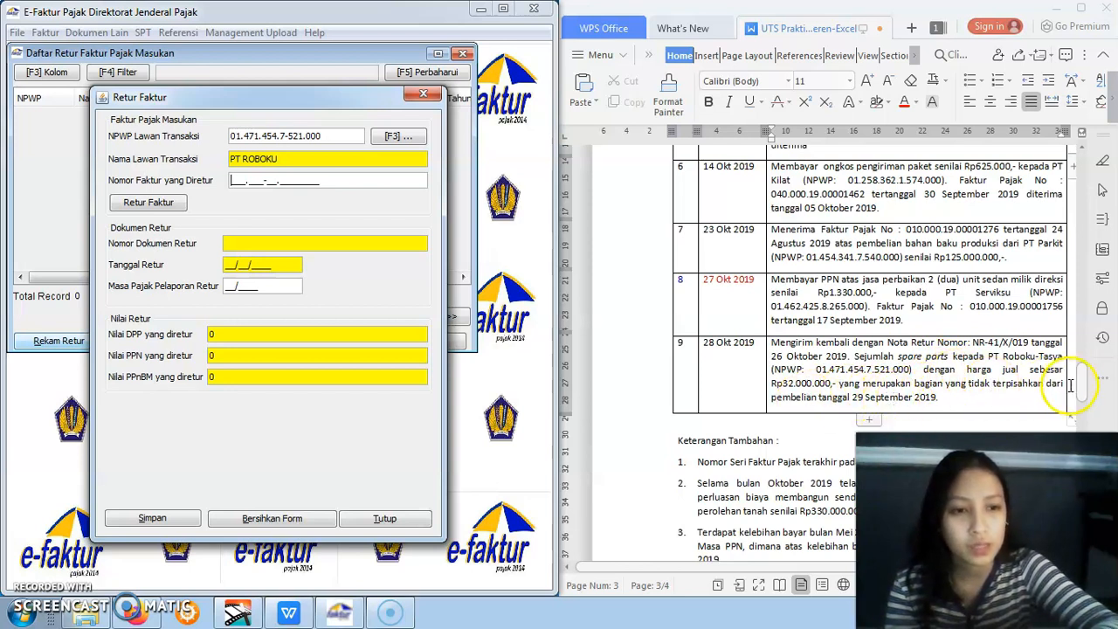
pyautogui.moveTo(1086, 387)
pyautogui.mouseDown()
pyautogui.moveTo(1082, 449)
pyautogui.moveTo(1082, 400)
pyautogui.mouseUp()
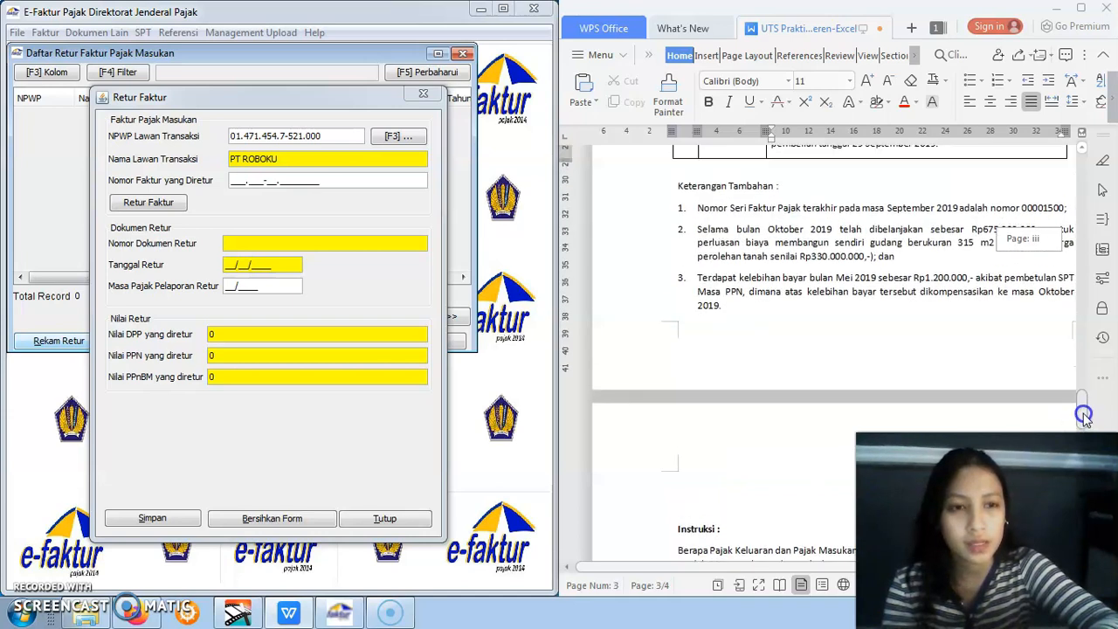
pyautogui.click(268, 244)
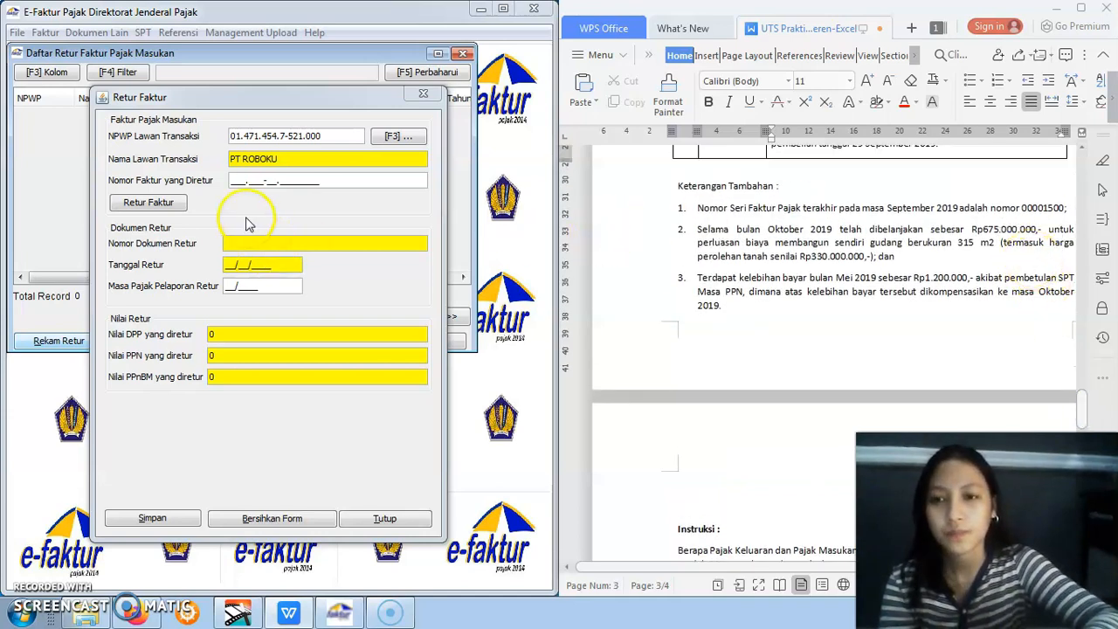
pyautogui.click(237, 184)
pyautogui.write('000')
pyautogui.press('BackSpace')
pyautogui.press('BackSpace')
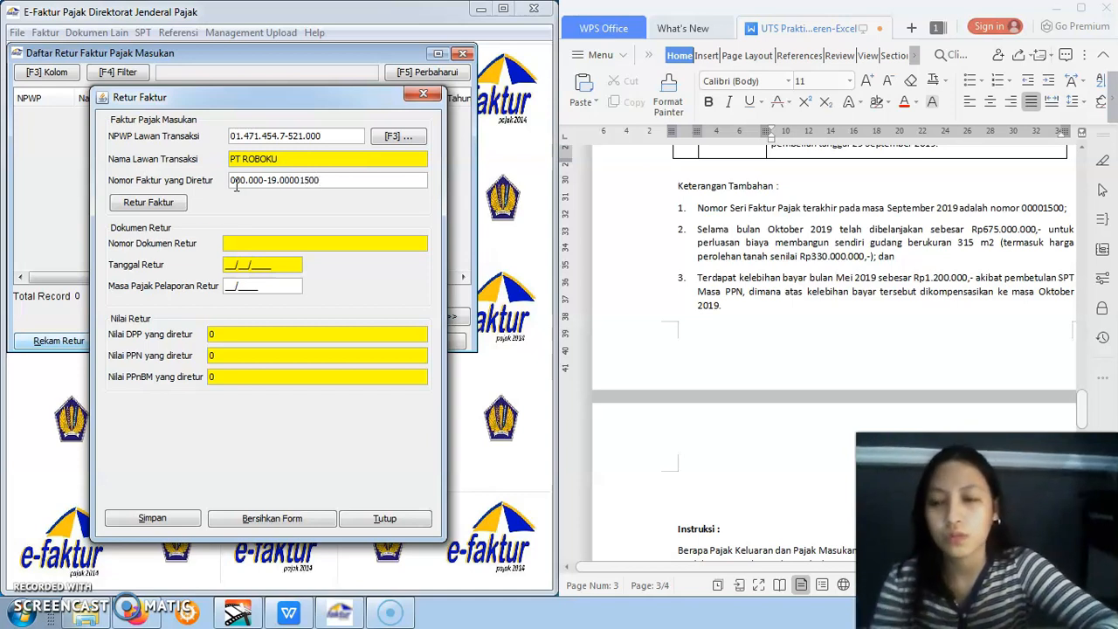
pyautogui.click(177, 203)
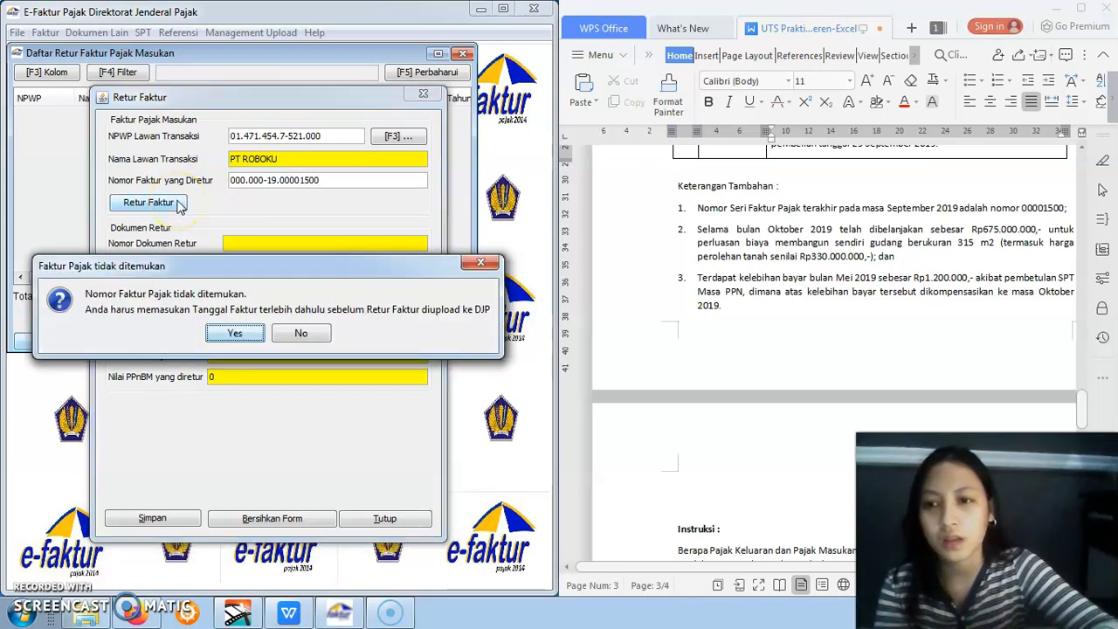
pyautogui.click(234, 334)
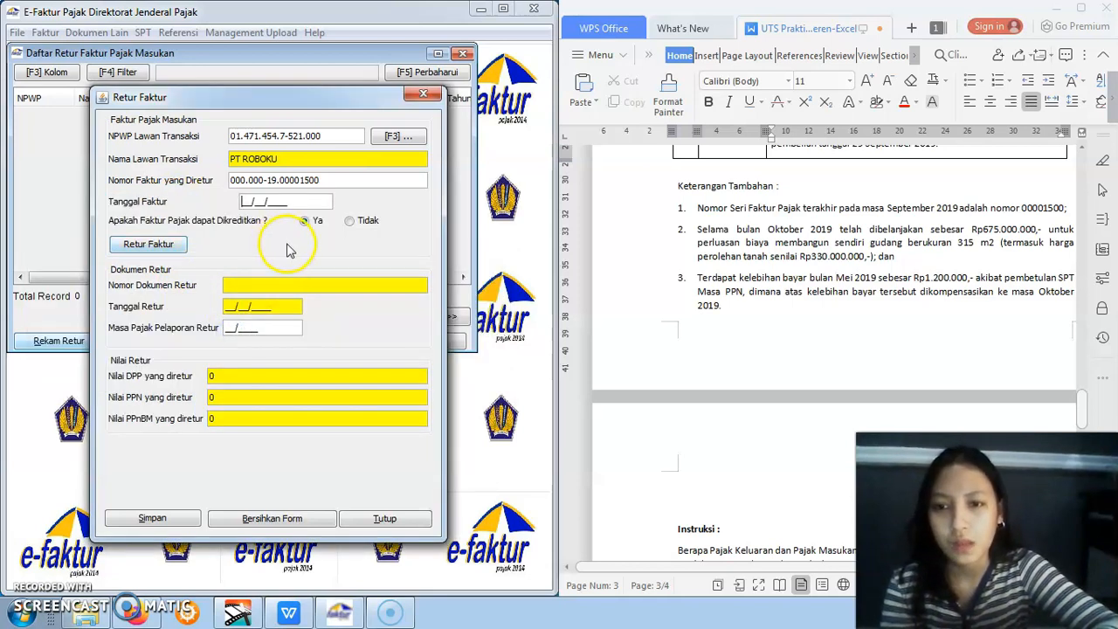
# Find item 9's purchase date, set Tanggal Faktur to 29/09/2019, and continue with a manual Retur Faktur
pyautogui.click(1081, 307)
pyautogui.click(1081, 307)
pyautogui.moveTo(1081, 310); pyautogui.dragTo(1081, 374)
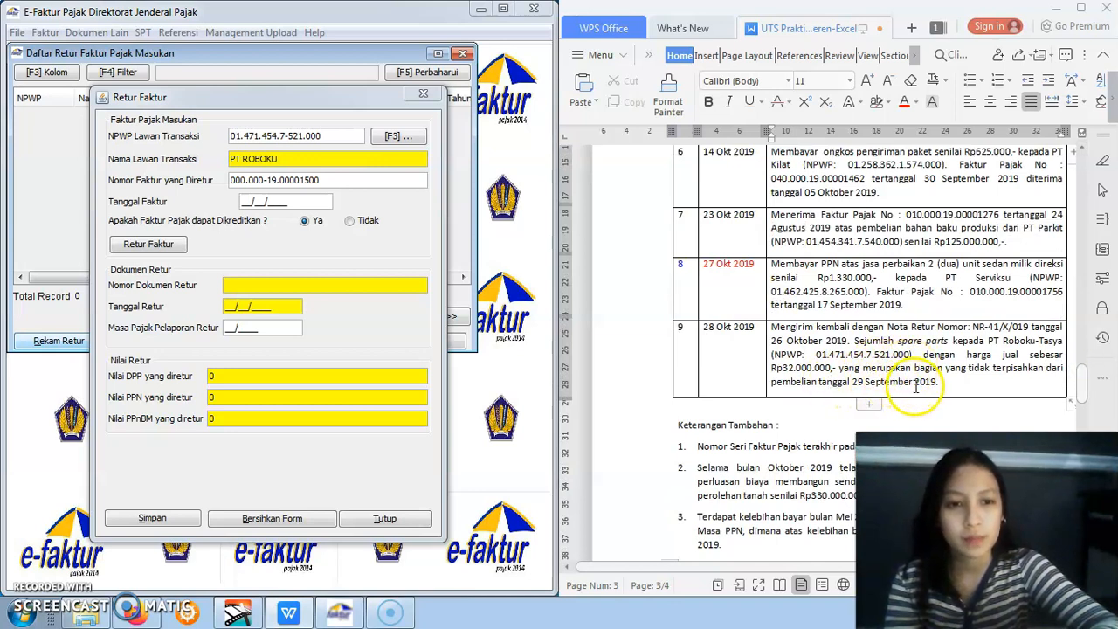
pyautogui.click(244, 202)
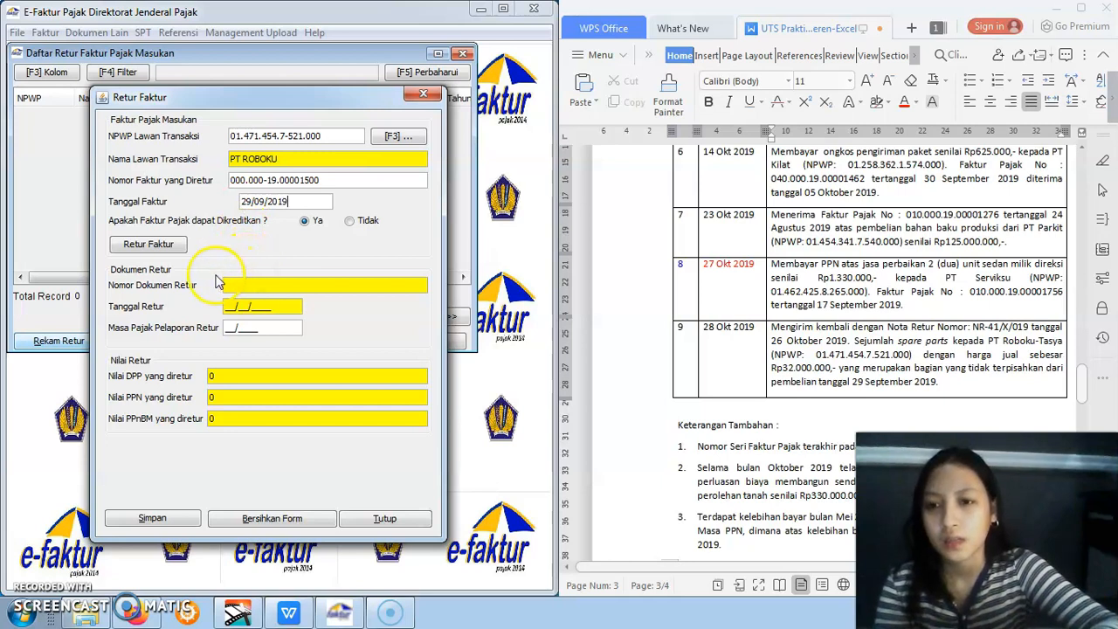
pyautogui.click(173, 245)
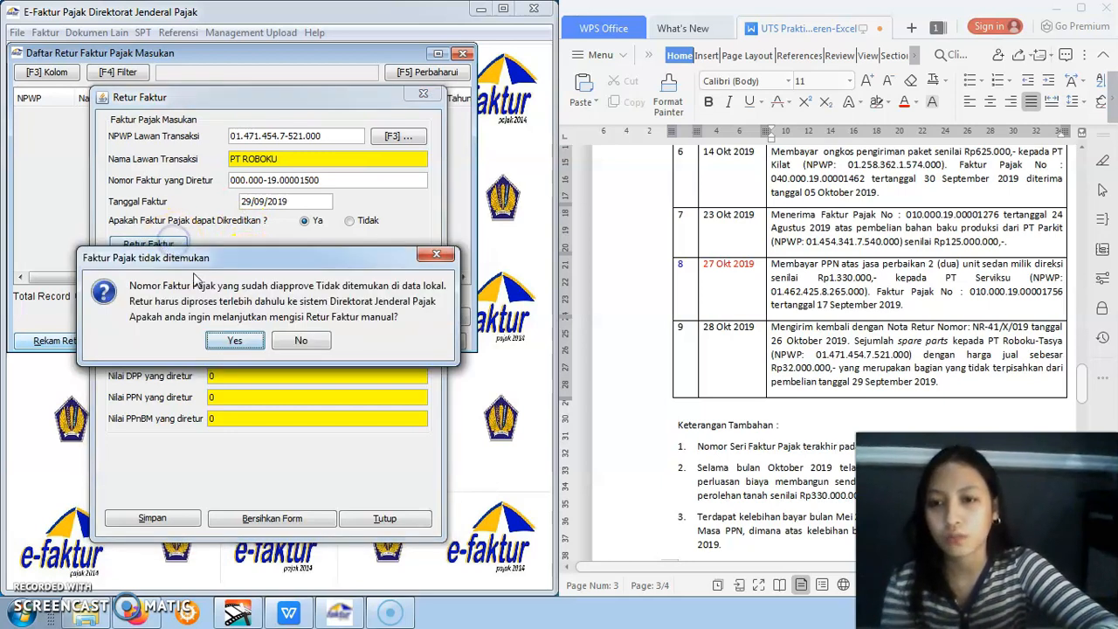
pyautogui.click(234, 342)
# Complete the return with Nomor Dokumen NR-41/X/019, Tanggal Retur 26/10/2019, Masa Pajak 10/2019 and DPP 32.000.000, and save it without creating another
pyautogui.click(241, 288)
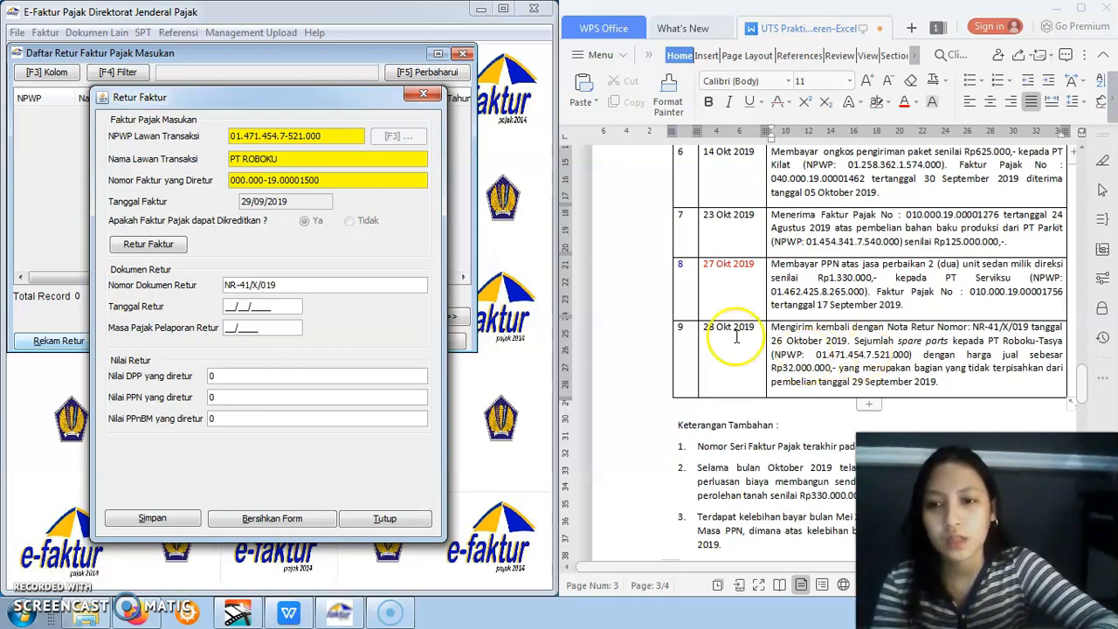
pyautogui.click(240, 305)
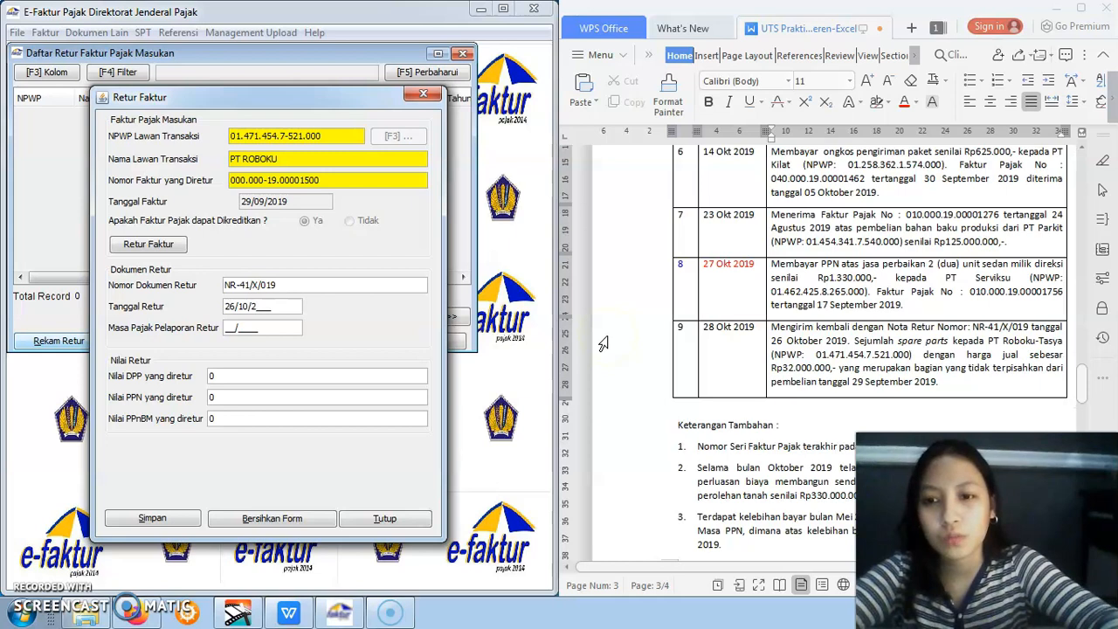
pyautogui.click(339, 380)
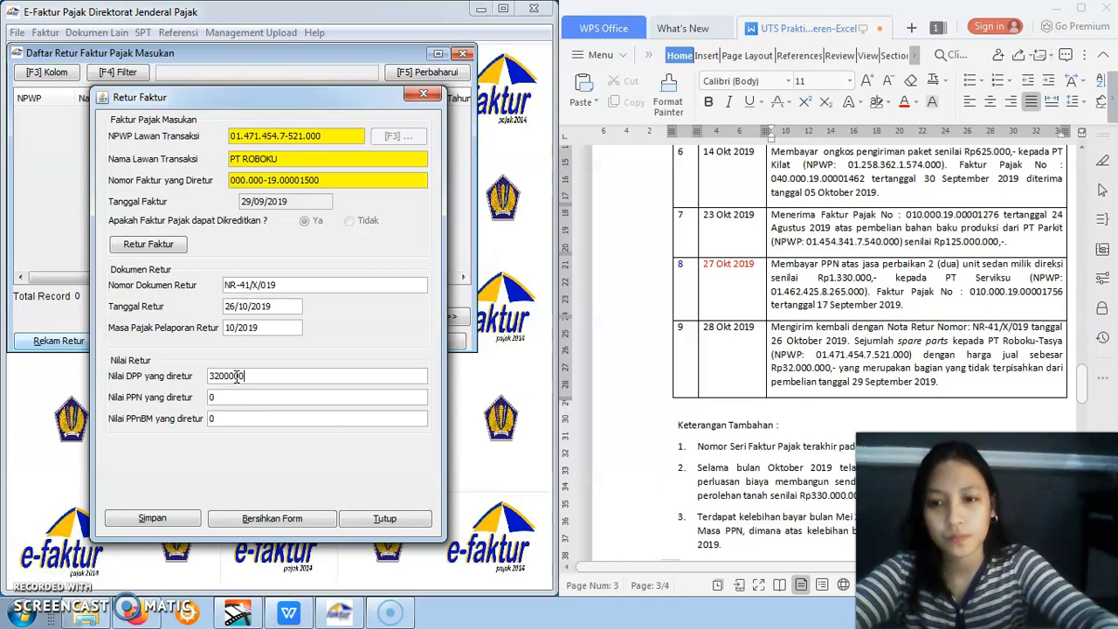
pyautogui.click(238, 400)
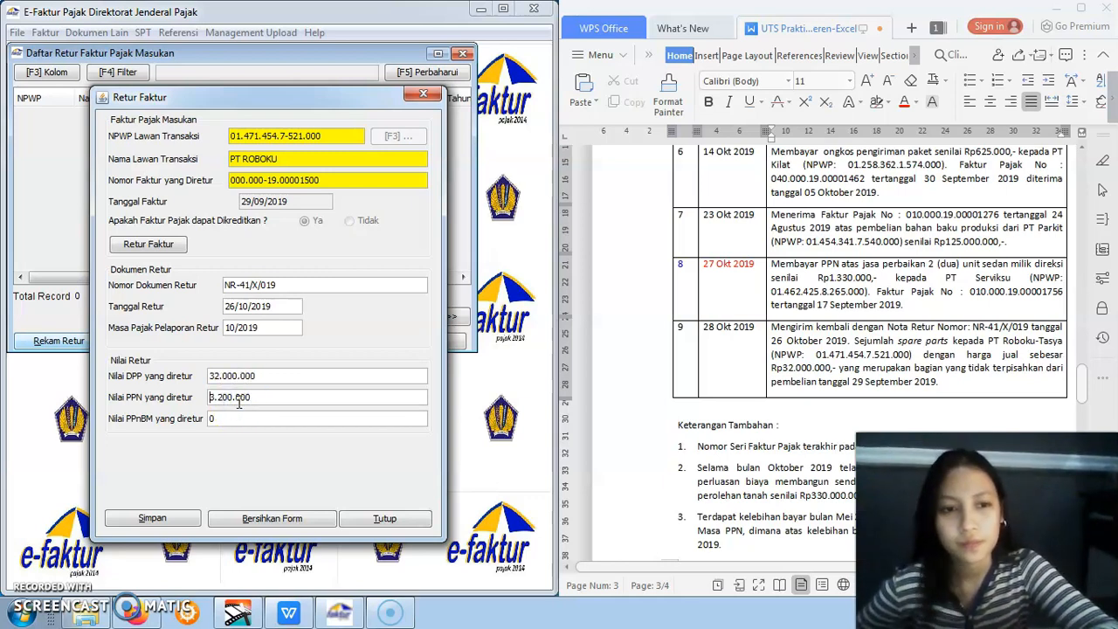
pyautogui.click(171, 519)
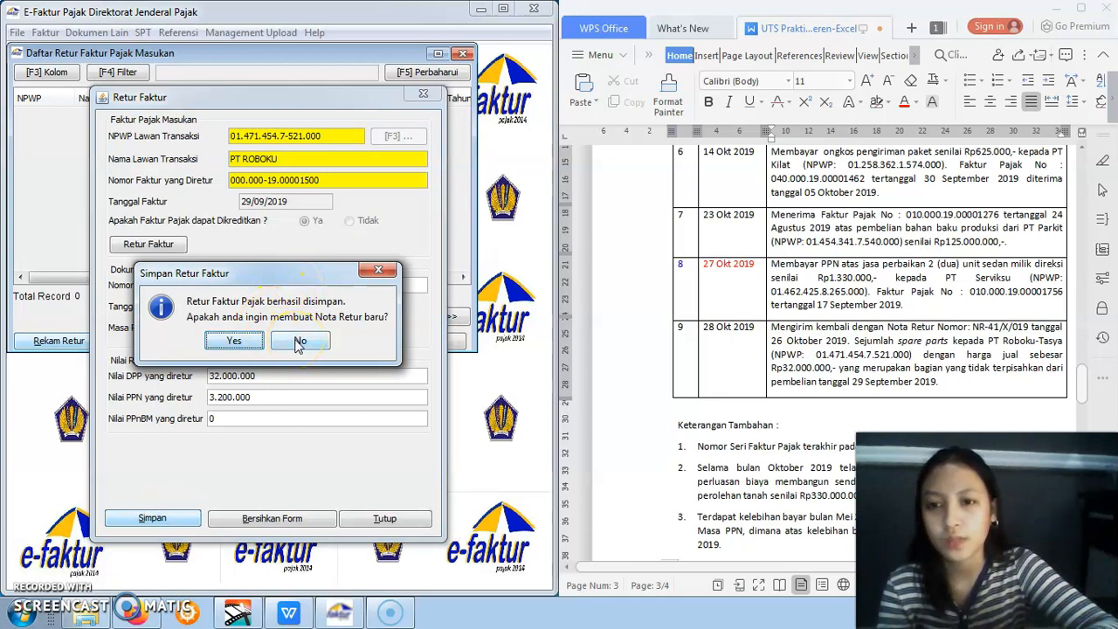
pyautogui.click(300, 341)
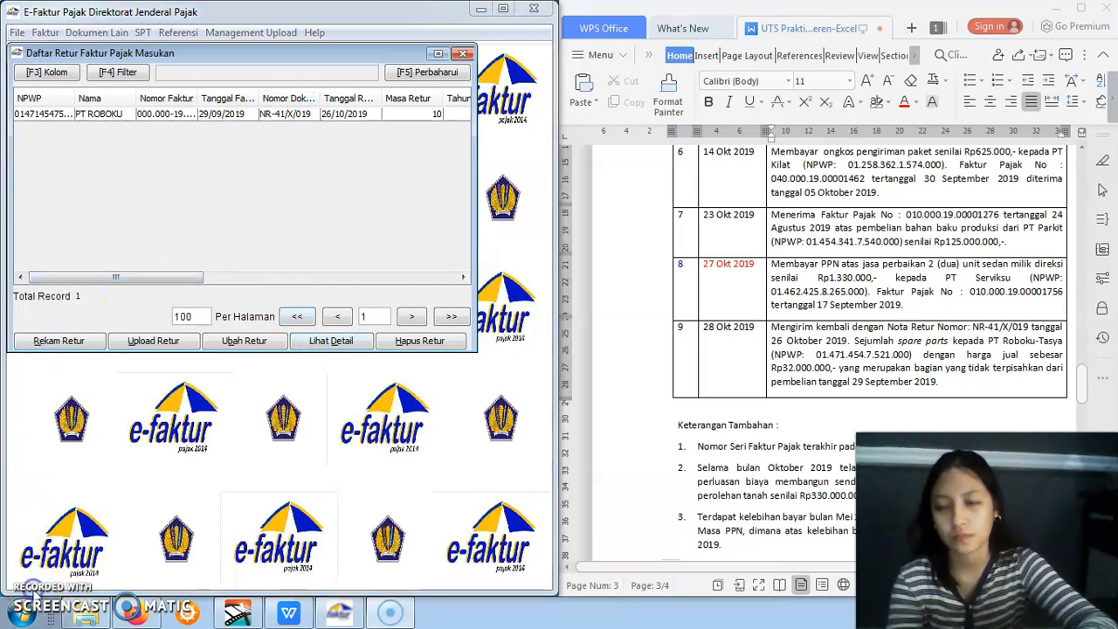
# Close the purchase return list, find item 4 in the assignment, and start a new Dokumen Lain Pajak Masukan record
pyautogui.click(463, 56)
pyautogui.moveTo(1082, 395); pyautogui.dragTo(1081, 364)
pyautogui.click(730, 335)
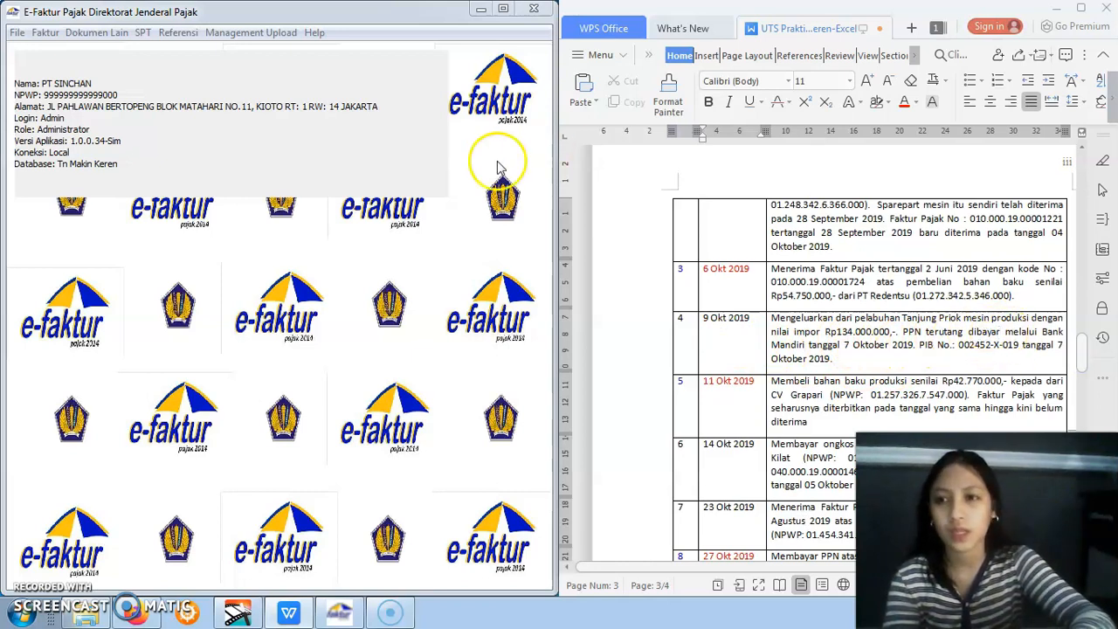
pyautogui.click(109, 33)
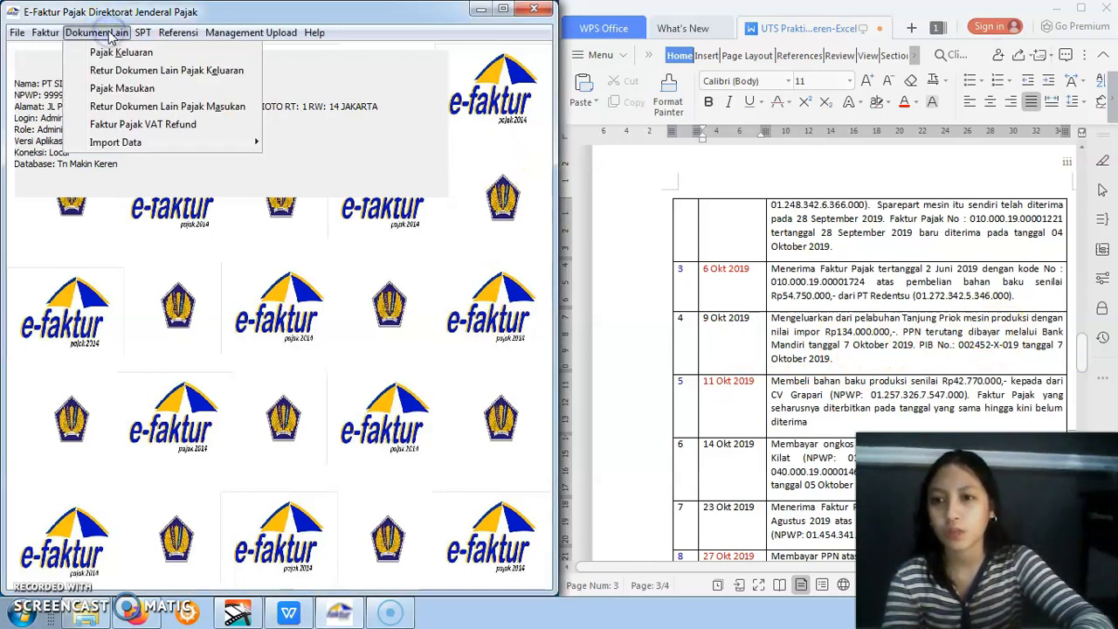
pyautogui.click(116, 89)
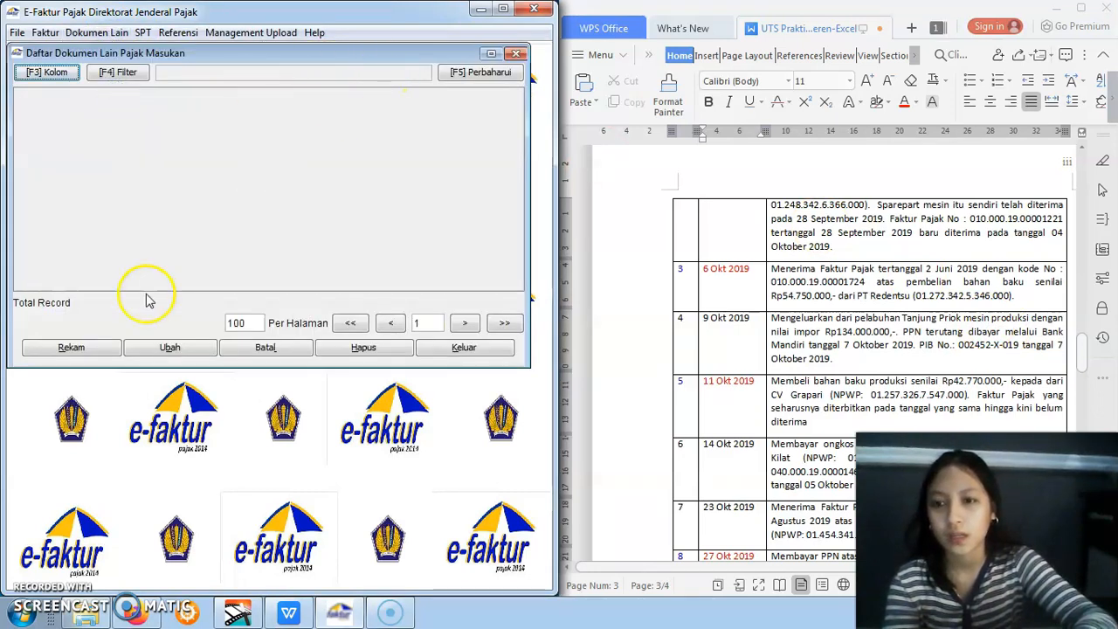
pyautogui.click(93, 348)
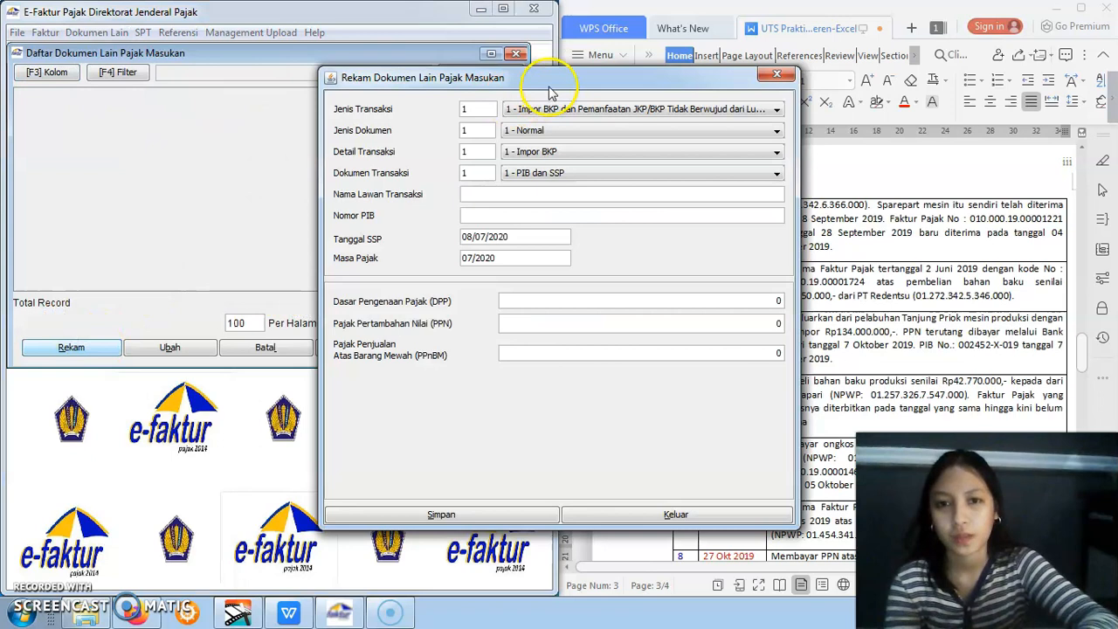
pyautogui.moveTo(536, 86); pyautogui.dragTo(333, 98)
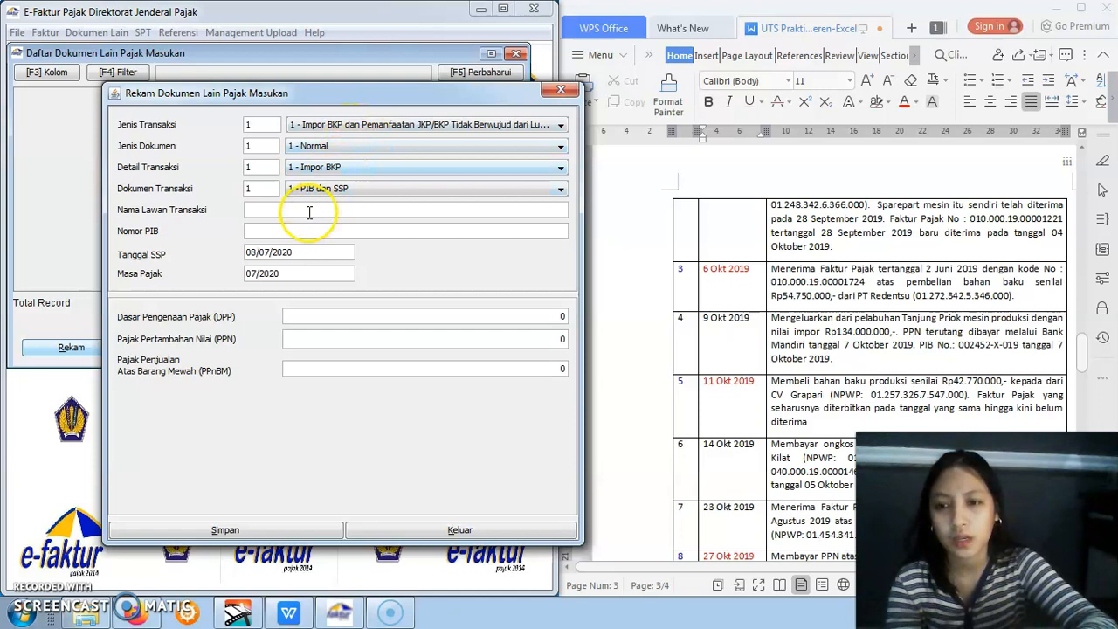
pyautogui.click(30, 589)
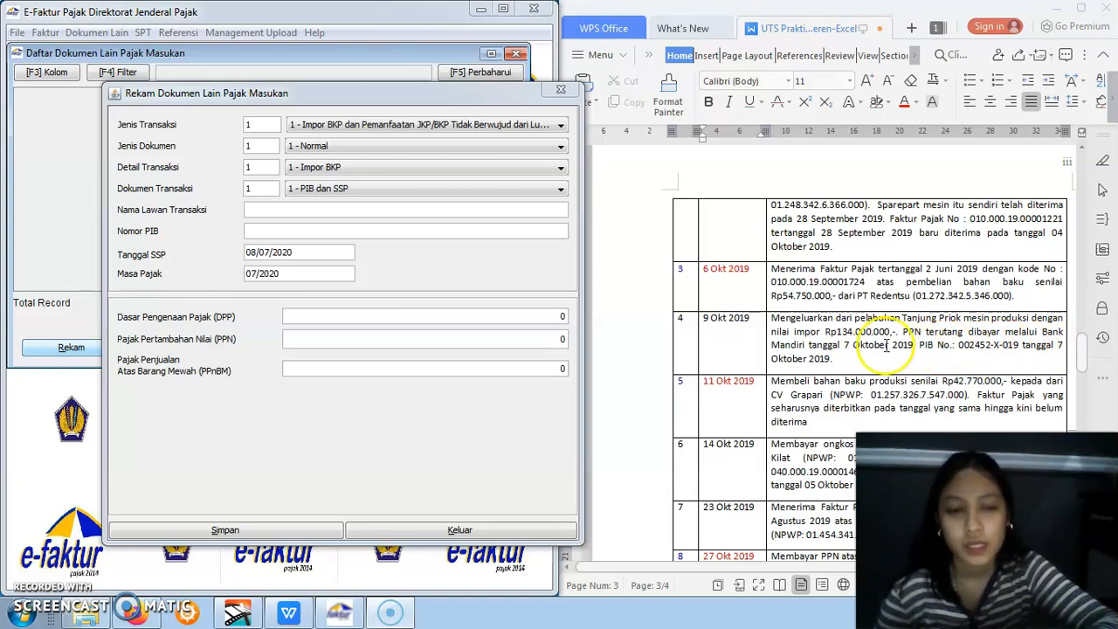
# Enter the counterparty's name, Nomor PIB 002452-x-019, Tanggal SSP 07/10/2019 and Masa Pajak 10/2019 for the import document
pyautogui.click(310, 211)
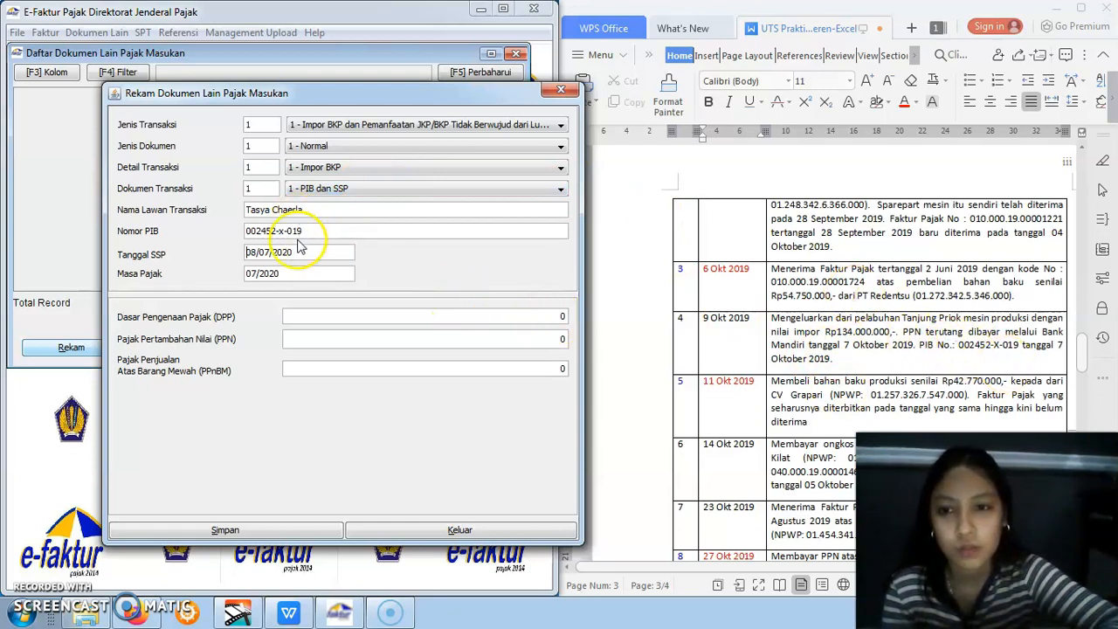
pyautogui.press('BackSpace')
pyautogui.press('BackSpace')
pyautogui.press('BackSpace')
pyautogui.press('BackSpace')
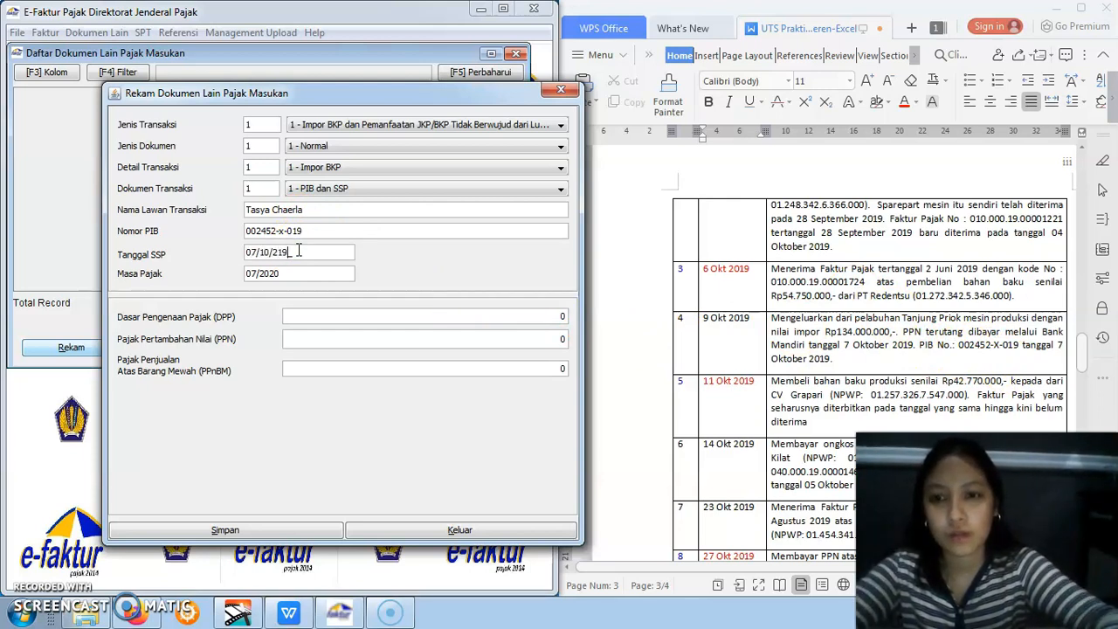
pyautogui.click(302, 274)
pyautogui.moveTo(278, 273); pyautogui.dragTo(243, 276)
pyautogui.press('BackSpace')
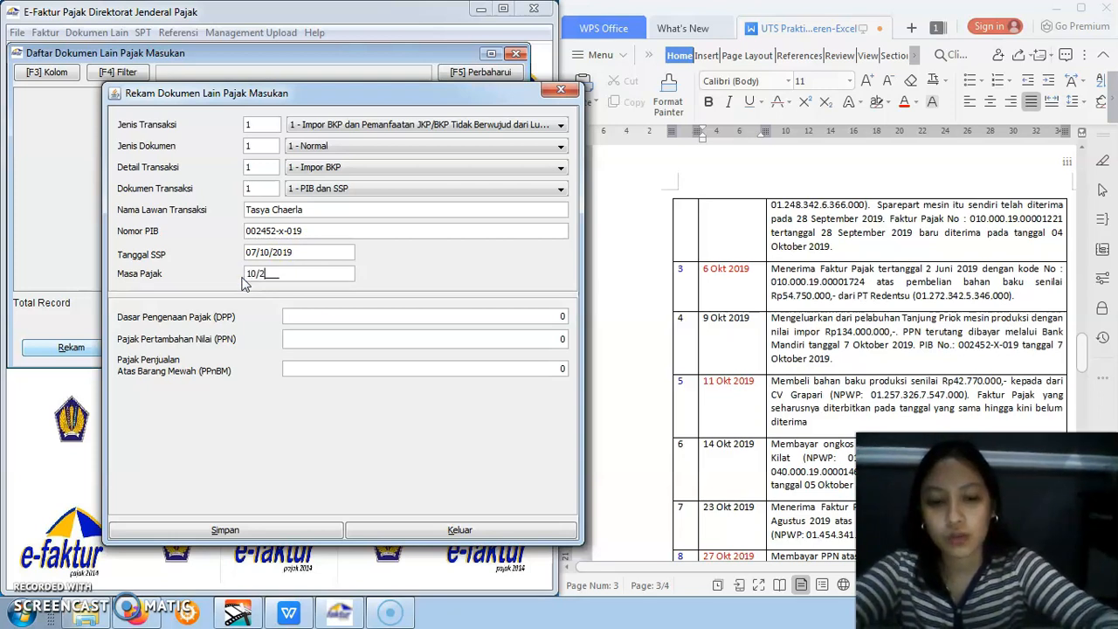
# Set the import document's DPP to 134.000.000 and save it without creating another document
pyautogui.click(306, 315)
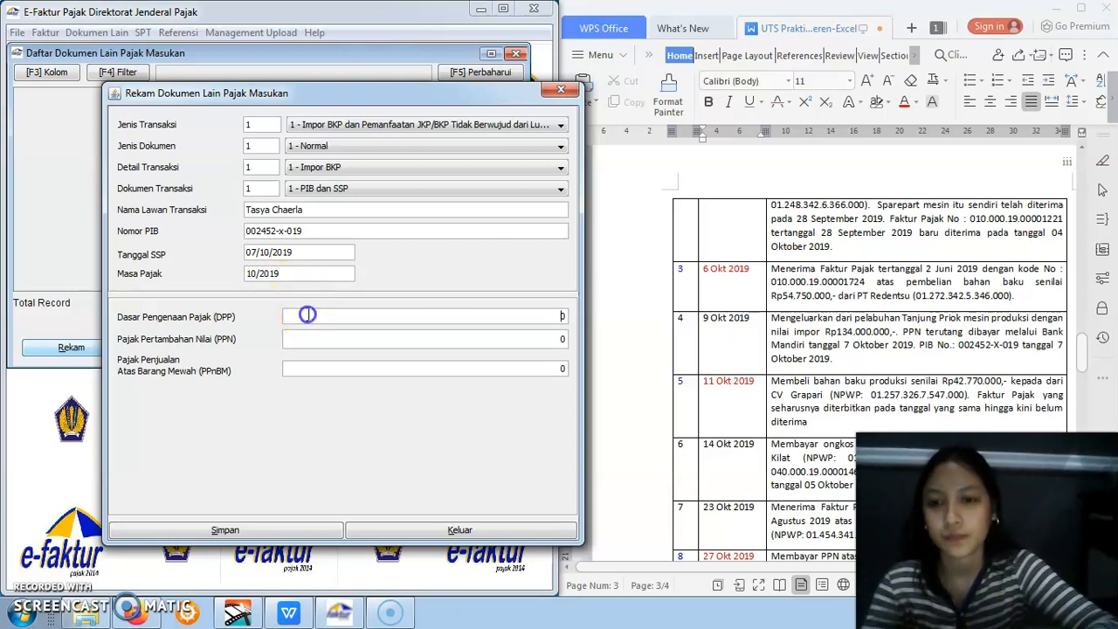
pyautogui.doubleClick(563, 314)
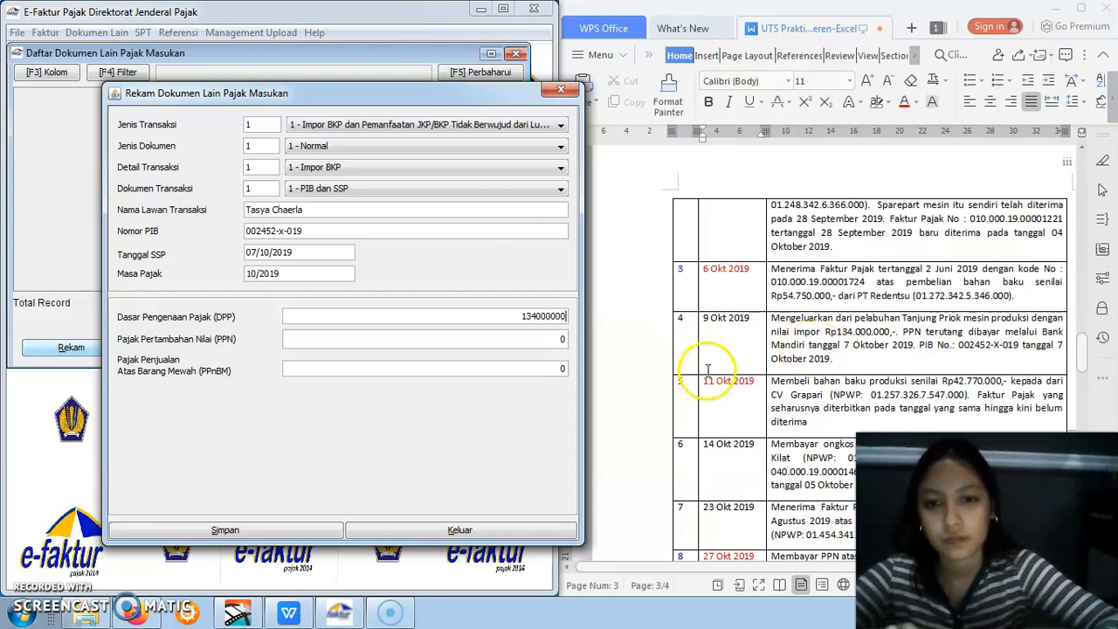
pyautogui.click(555, 367)
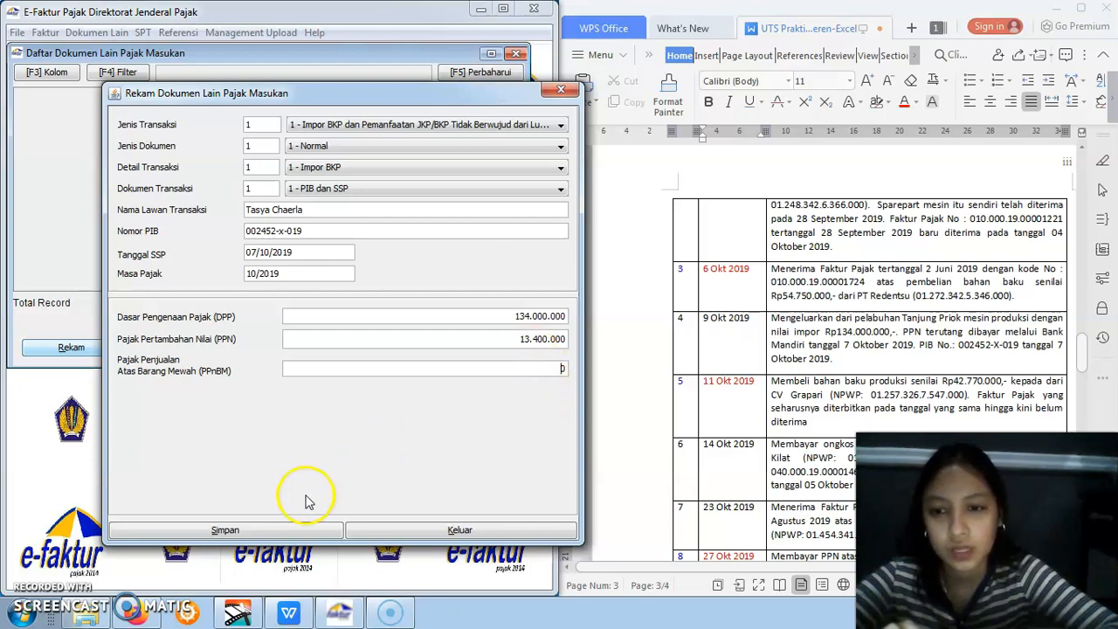
pyautogui.click(291, 530)
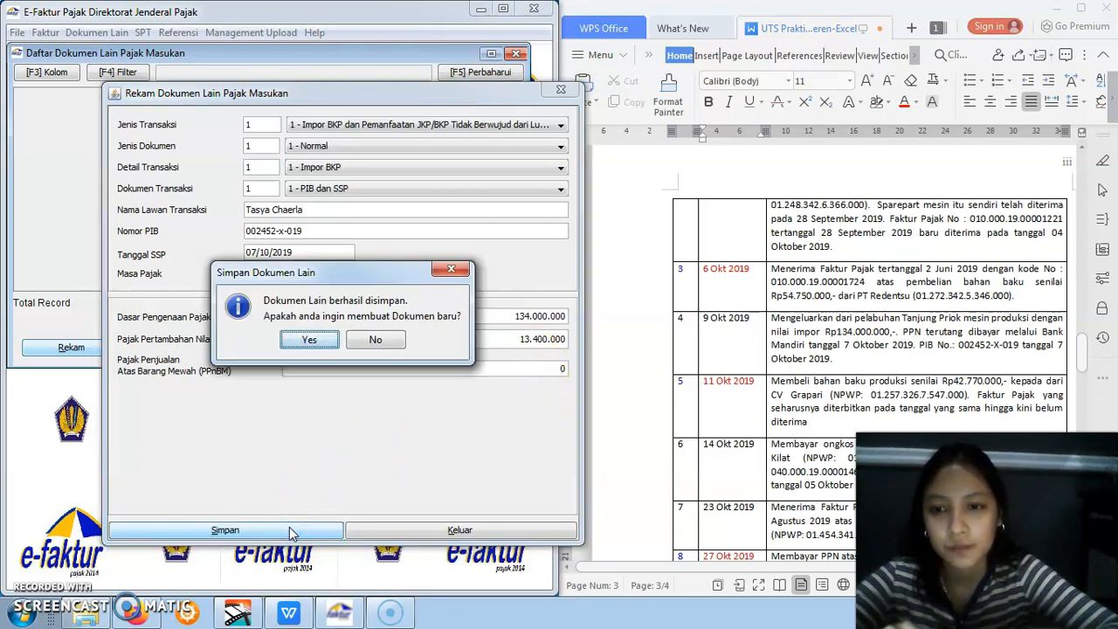
pyautogui.click(375, 342)
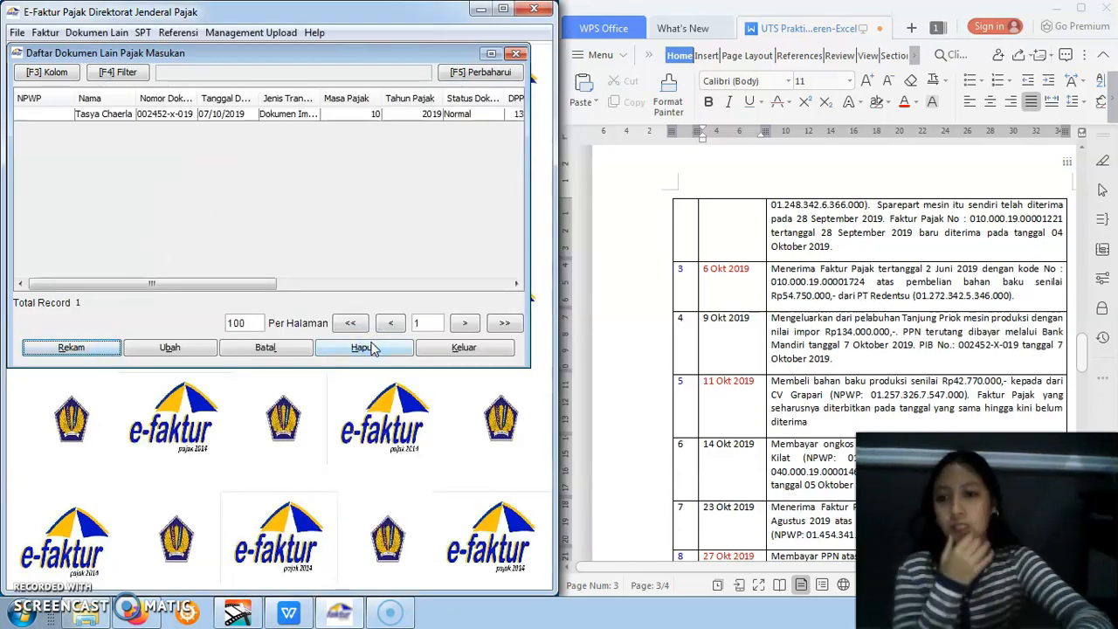
pyautogui.moveTo(262, 284); pyautogui.dragTo(121, 227)
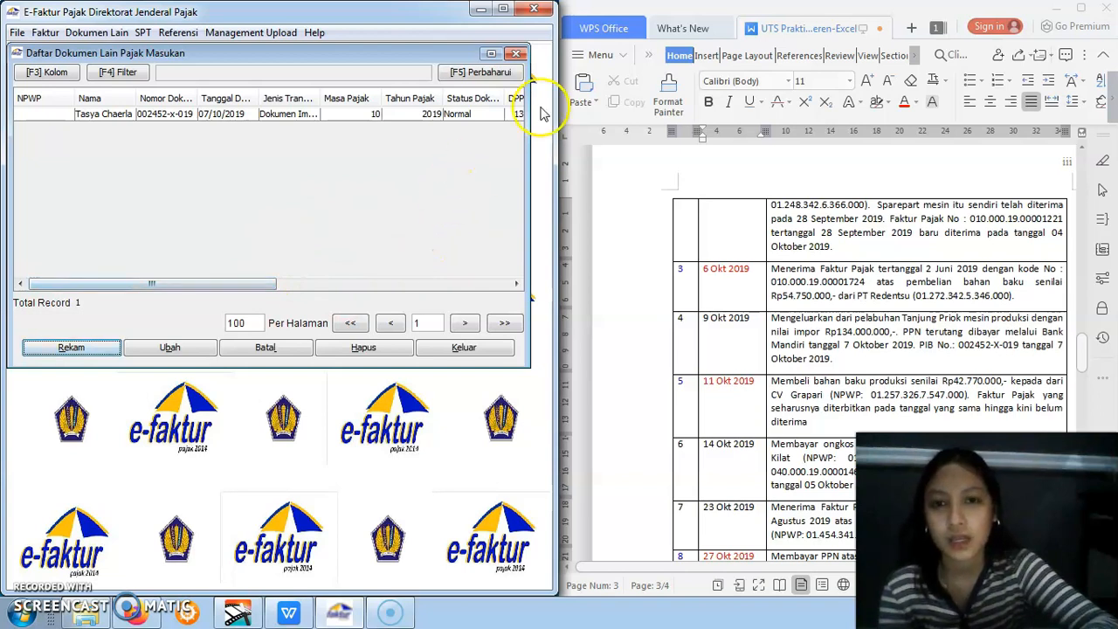
# Close the Dokumen Lain Pajak Masukan list, then review the recorded output invoices in Daftar Faktur Pajak Keluaran and close that list
pyautogui.click(516, 54)
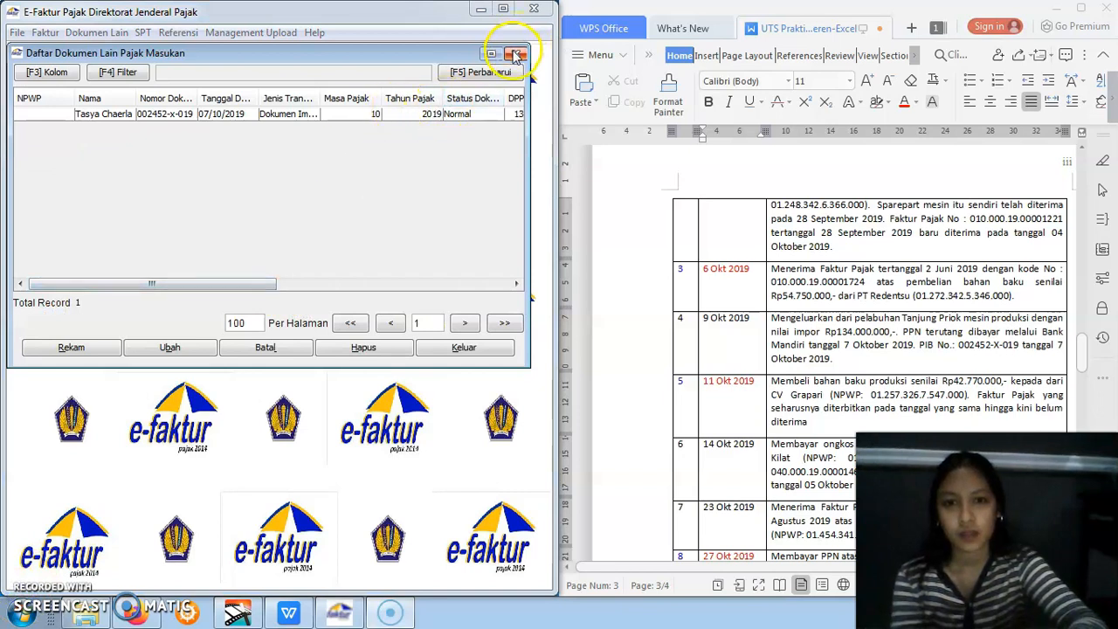
pyautogui.click(514, 54)
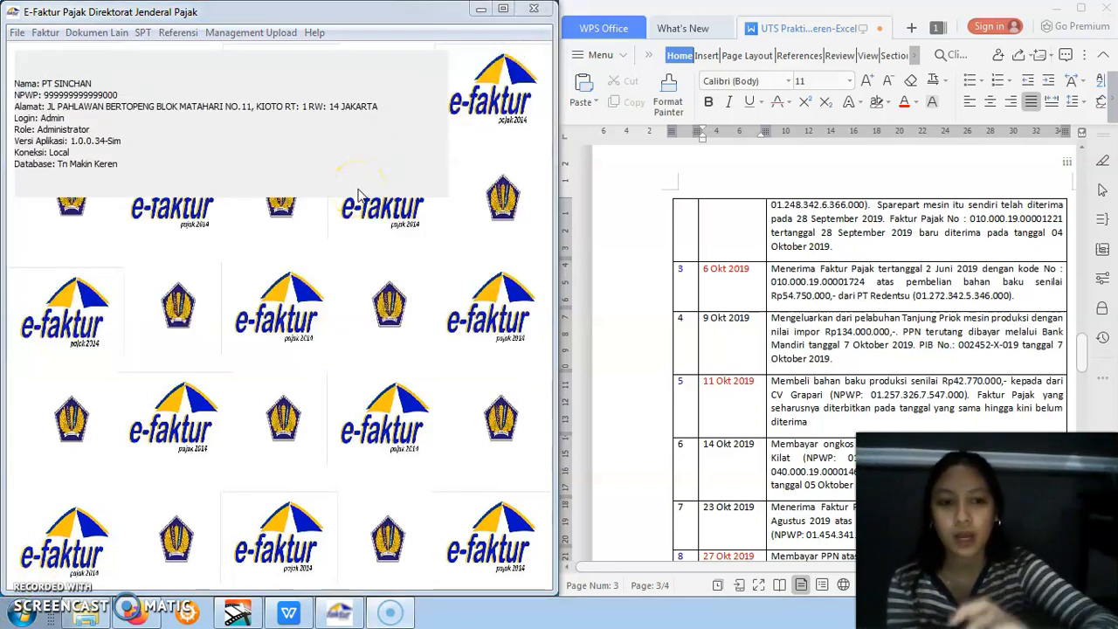
pyautogui.click(45, 33)
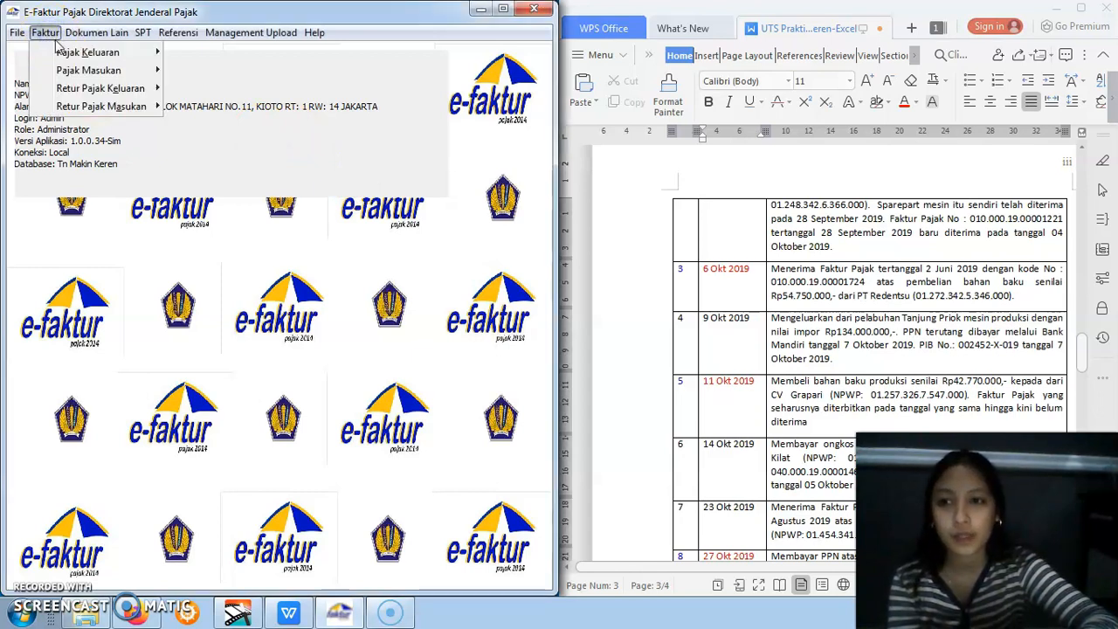
pyautogui.click(83, 107)
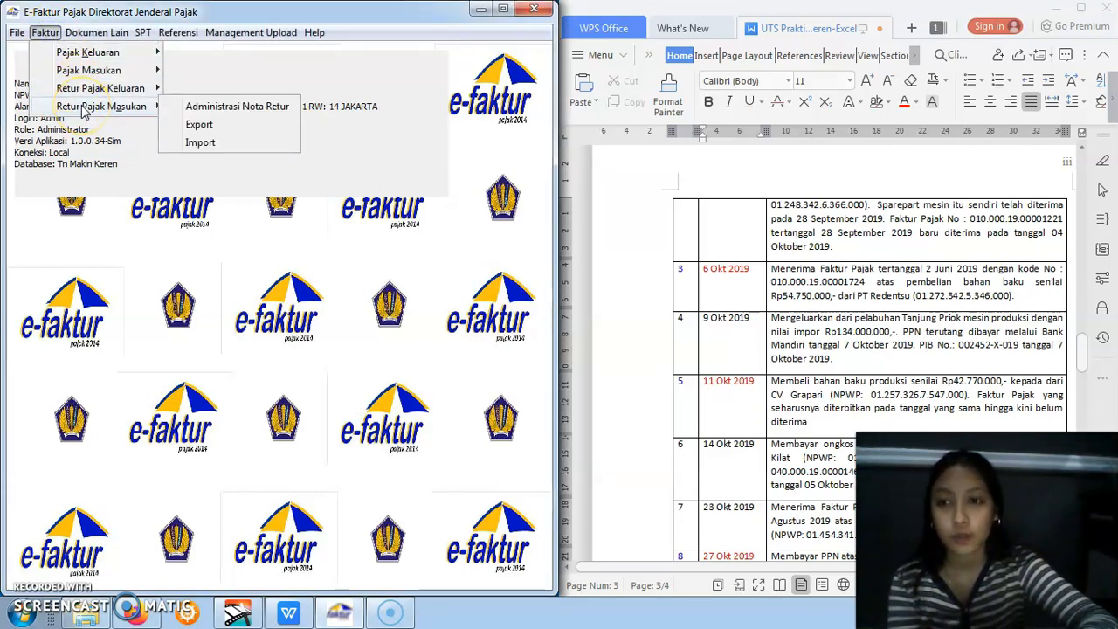
pyautogui.moveTo(80, 59)
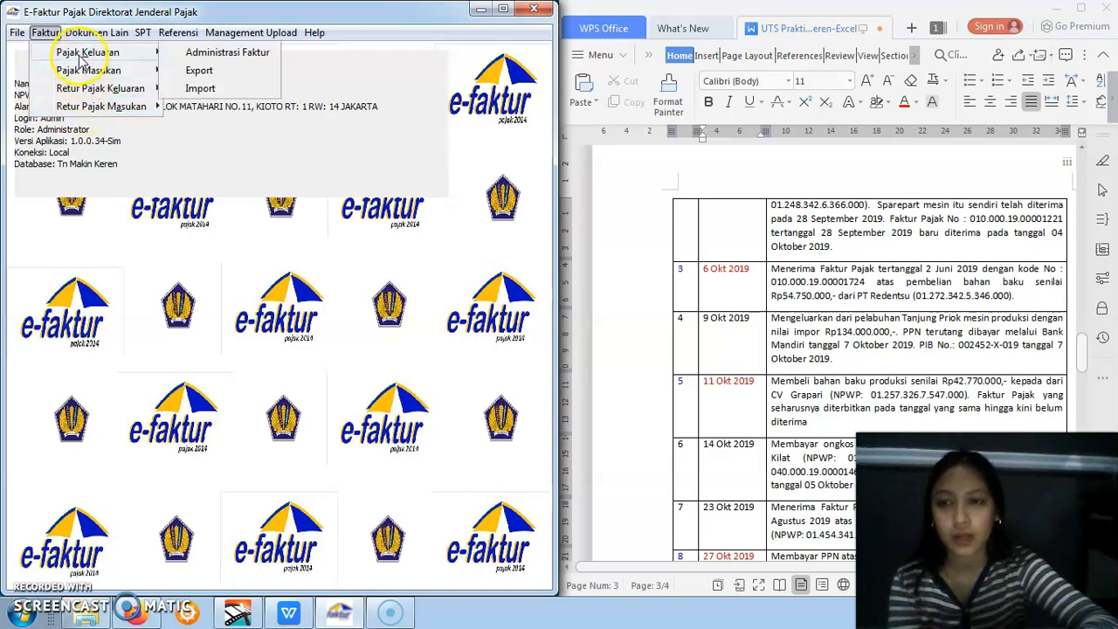
pyautogui.click(82, 56)
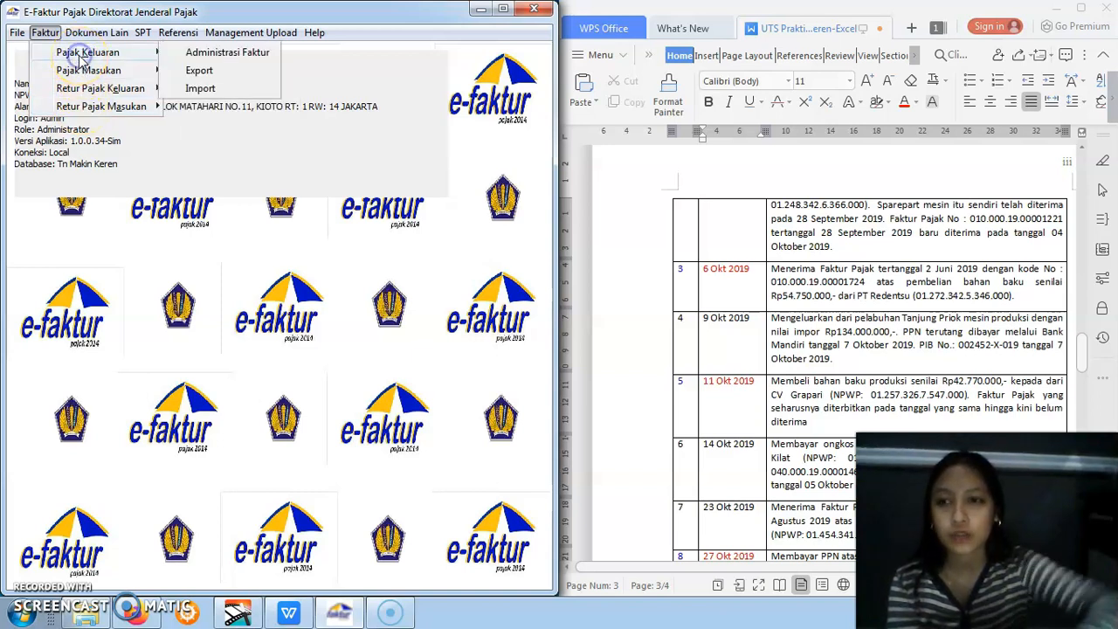
pyautogui.click(175, 53)
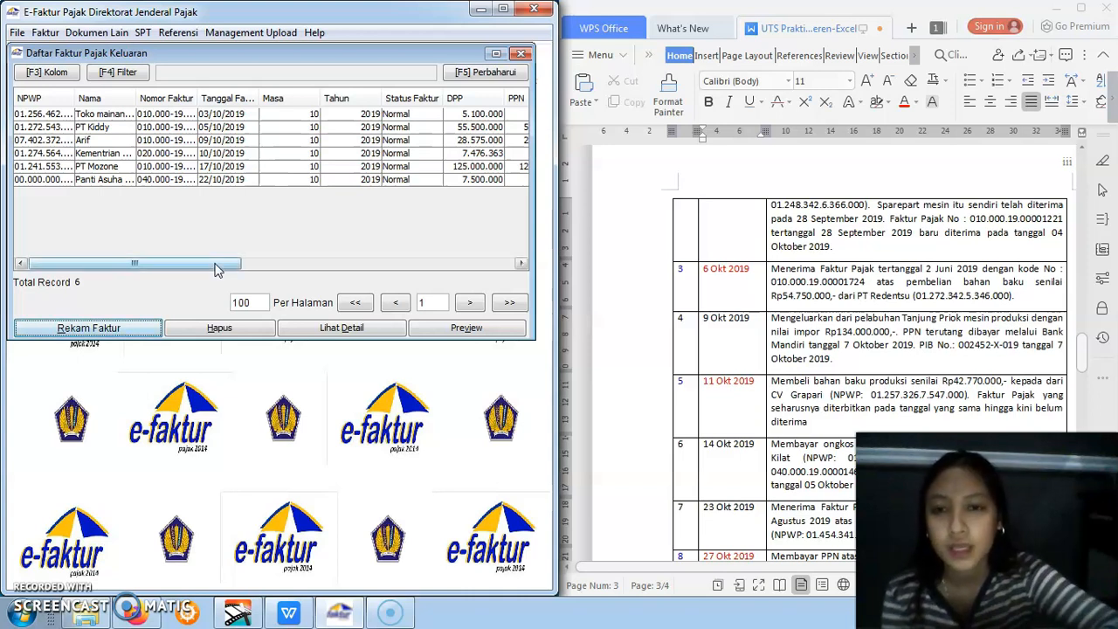
pyautogui.moveTo(215, 265)
pyautogui.mouseDown()
pyautogui.moveTo(282, 259)
pyautogui.moveTo(234, 258)
pyautogui.mouseUp()
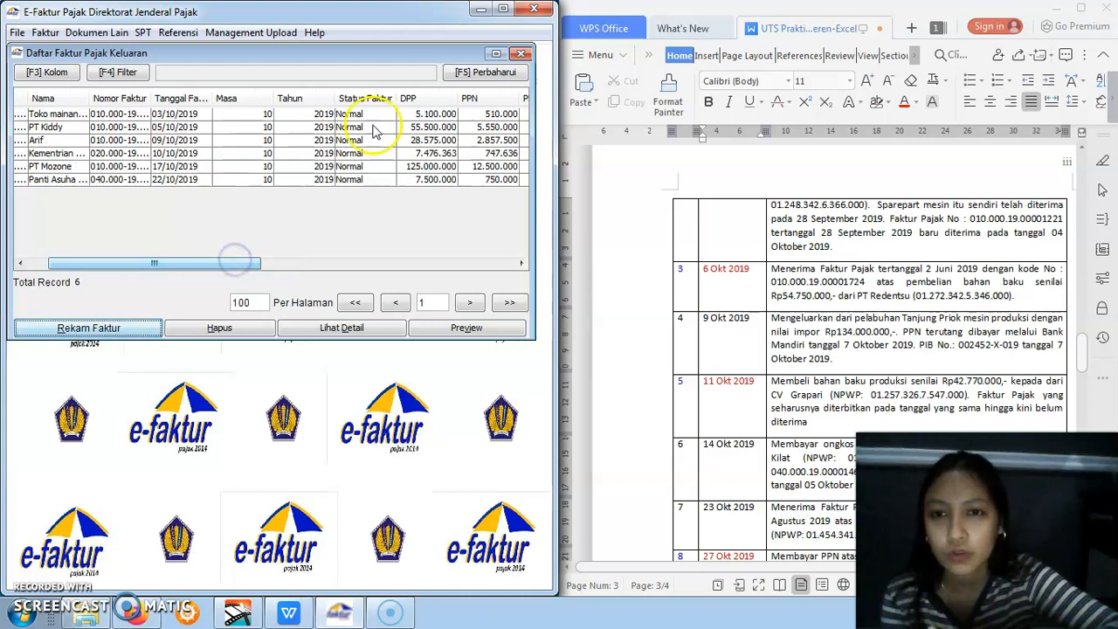
pyautogui.click(520, 53)
# Review the recorded input invoices in Daftar Faktur Pajak Masukan and close the list
pyautogui.click(44, 33)
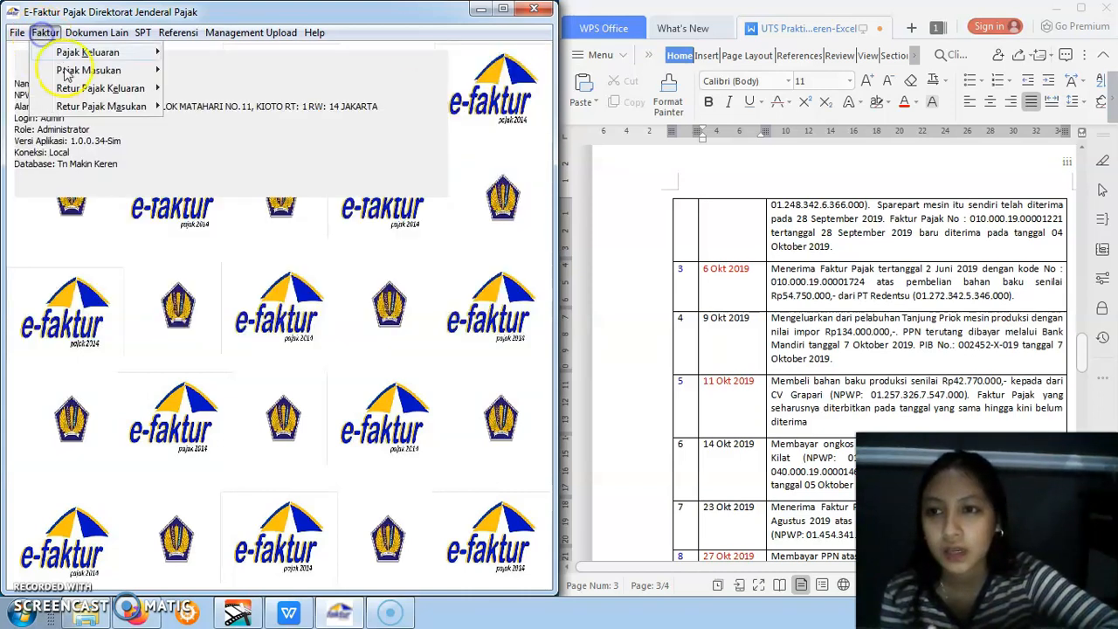
pyautogui.moveTo(105, 71)
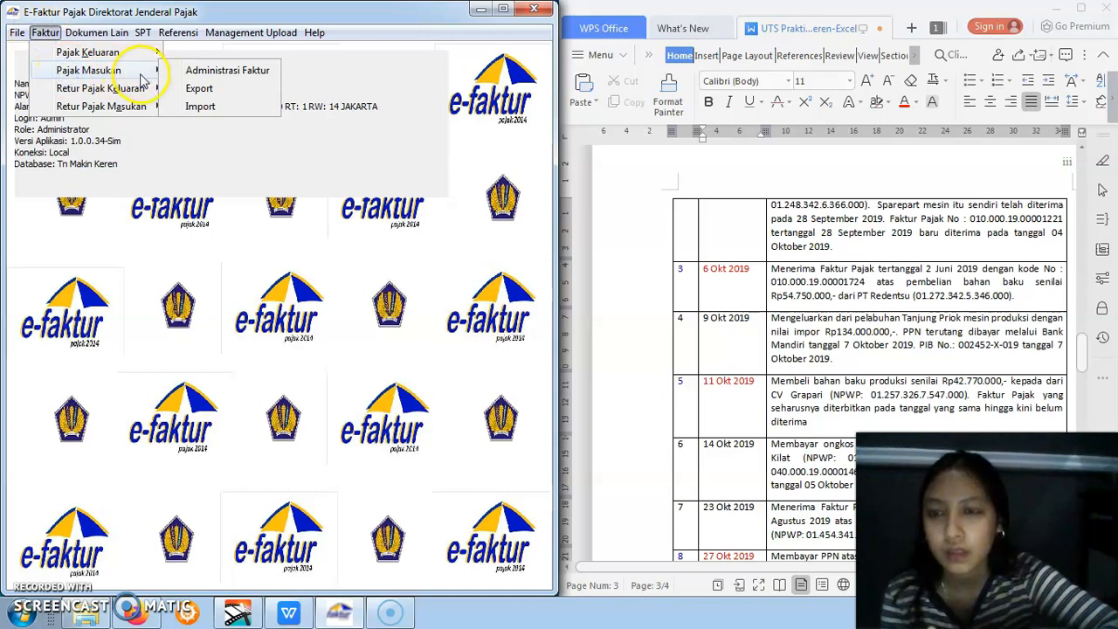
pyautogui.click(171, 71)
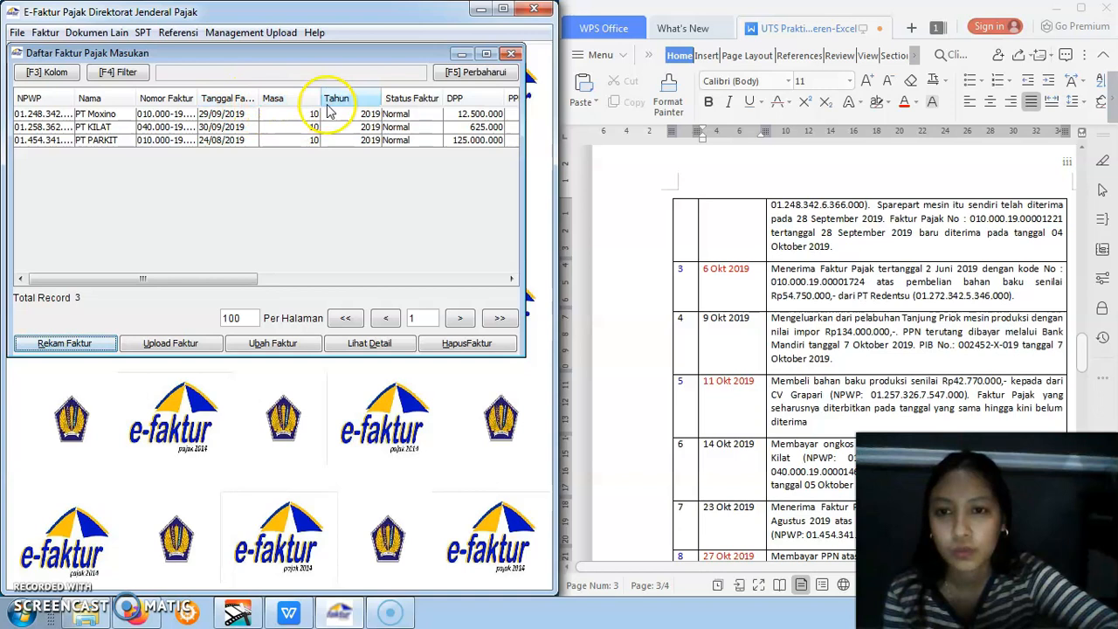
pyautogui.click(510, 53)
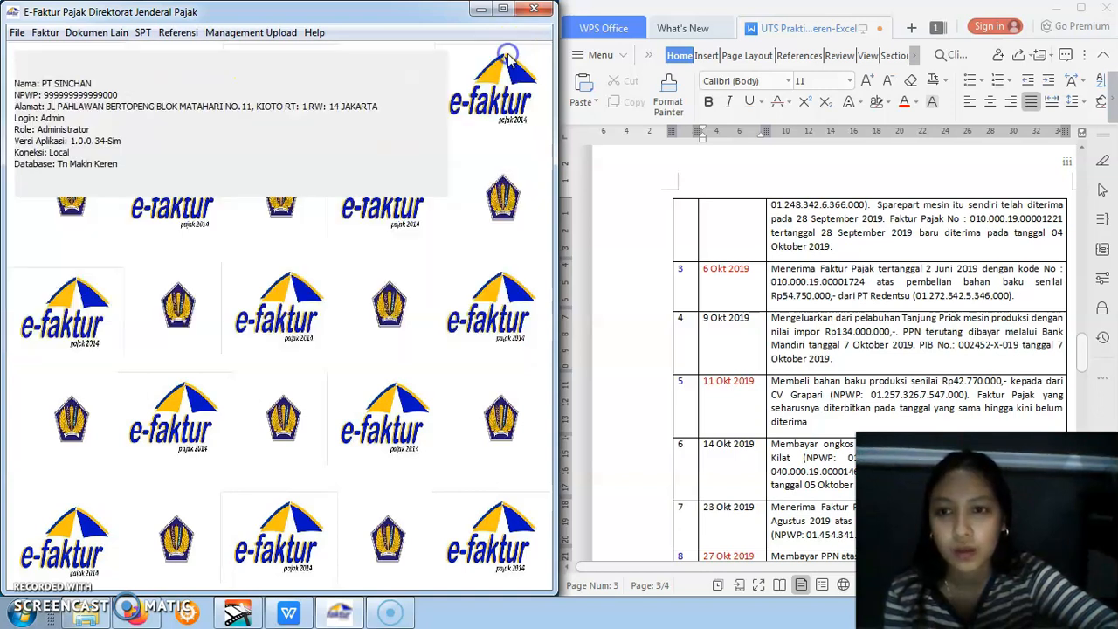
# Review the recorded sales return in Daftar Retur Faktur Pajak Keluaran and the purchase return in Daftar Retur Faktur Pajak Masukan
pyautogui.click(45, 33)
pyautogui.moveTo(85, 88)
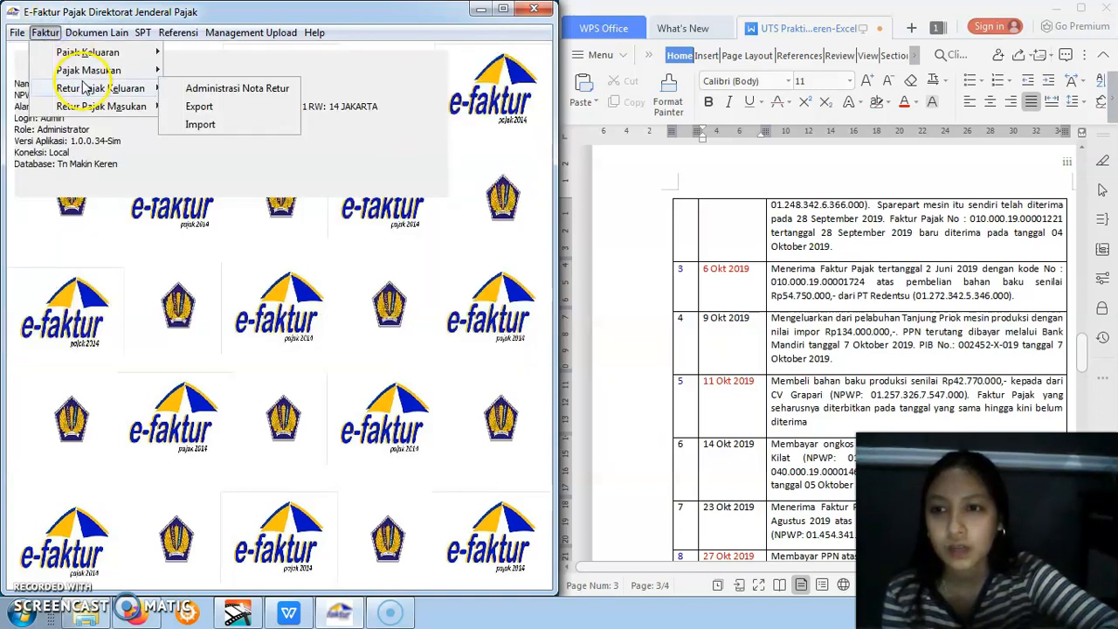
pyautogui.click(203, 89)
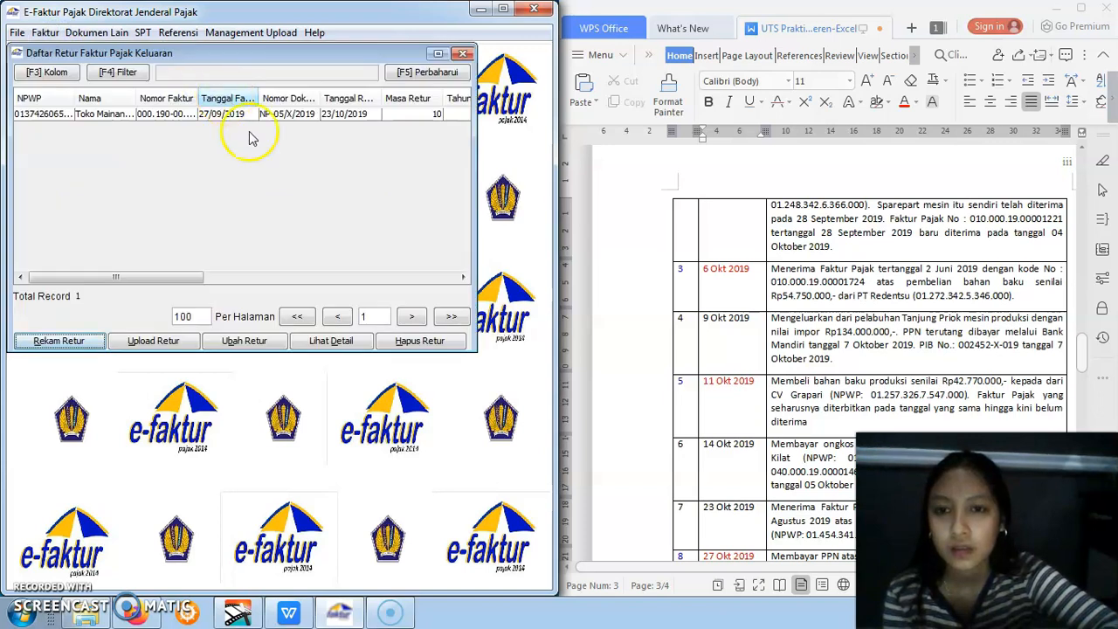
pyautogui.moveTo(193, 274); pyautogui.dragTo(226, 277)
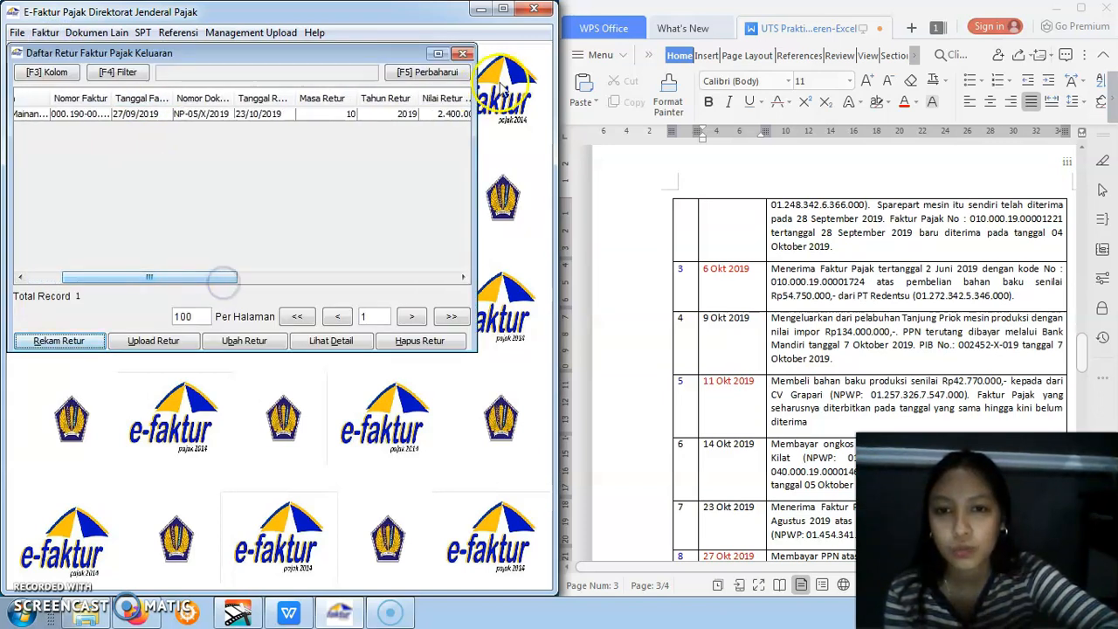
pyautogui.click(463, 54)
pyautogui.click(44, 33)
pyautogui.moveTo(105, 105)
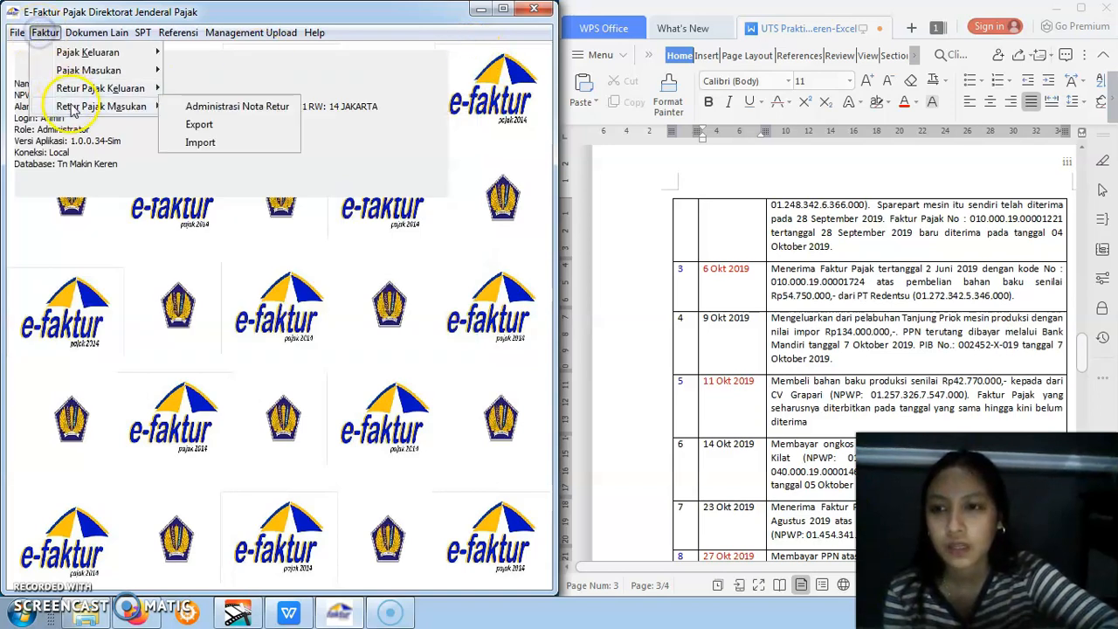
pyautogui.click(183, 106)
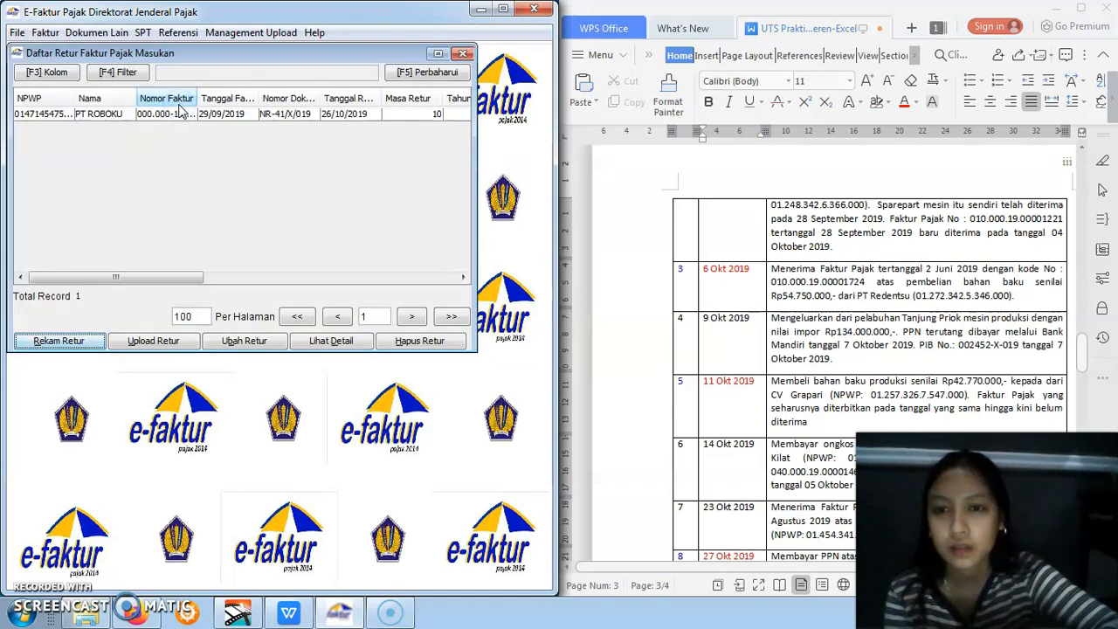
pyautogui.moveTo(179, 279); pyautogui.dragTo(207, 280)
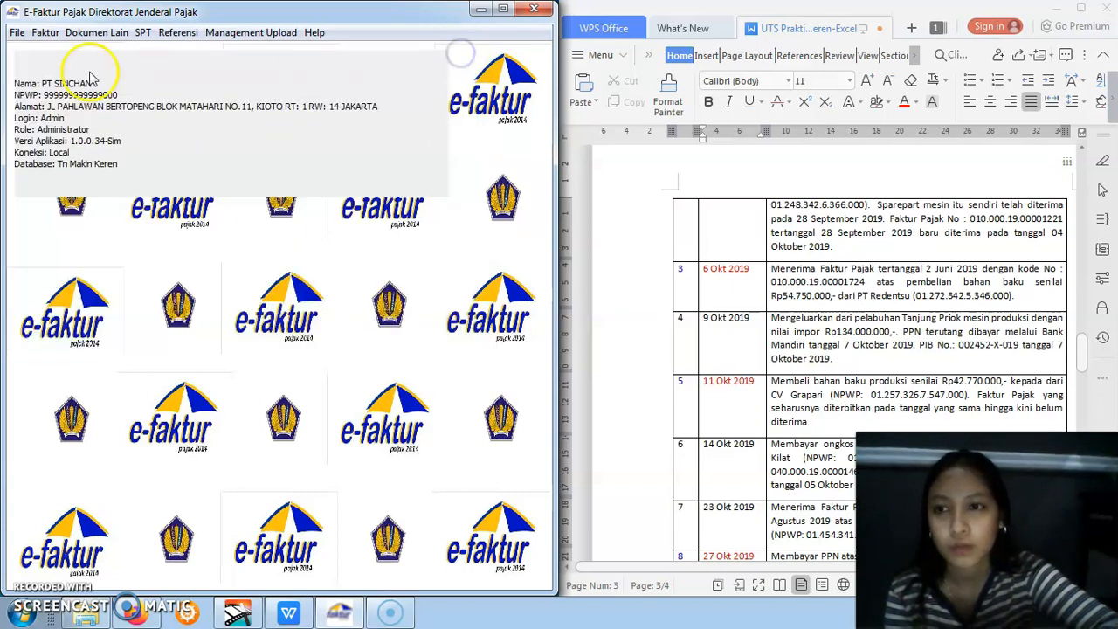
# Upload all six output invoices from Daftar Faktur Pajak Keluaran, check their approval status and close the list
pyautogui.click(45, 32)
pyautogui.moveTo(65, 57)
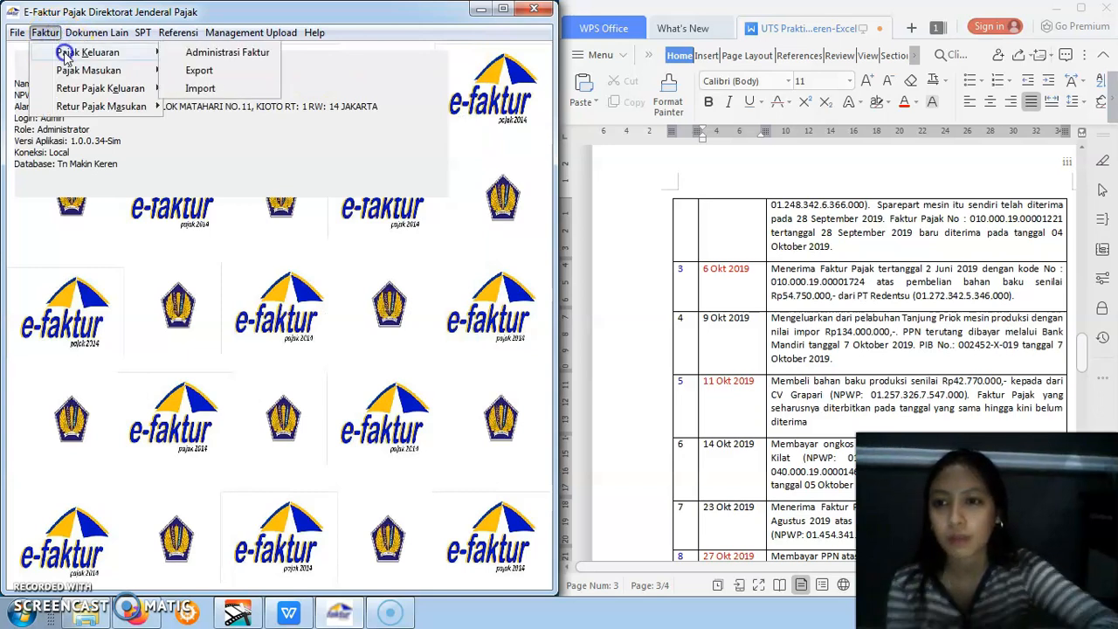
pyautogui.click(187, 53)
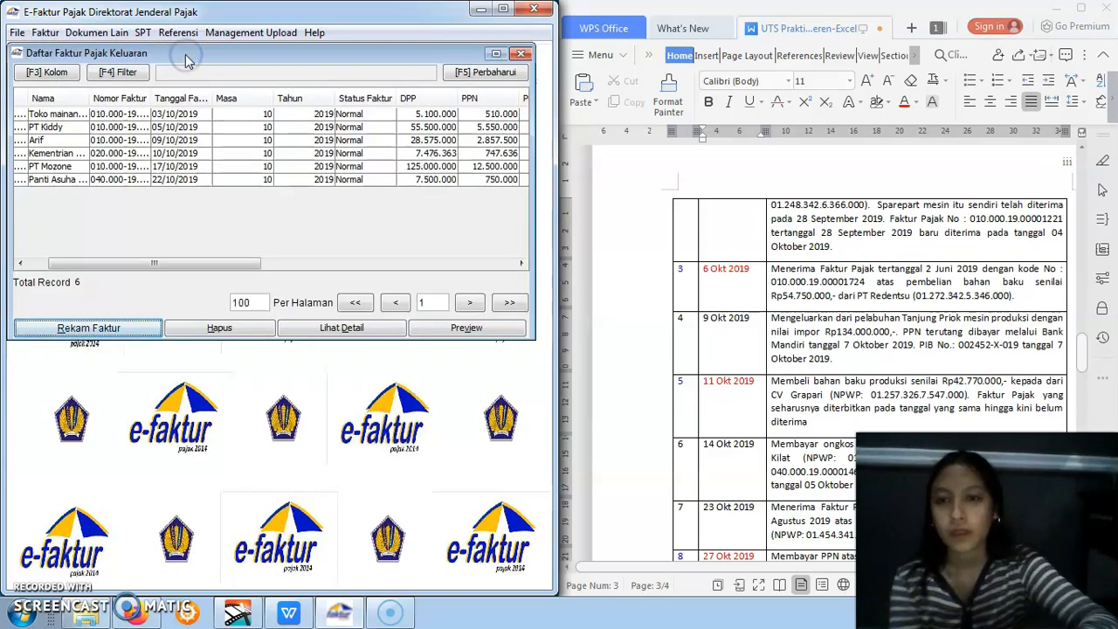
pyautogui.moveTo(44, 118); pyautogui.dragTo(110, 180)
pyautogui.moveTo(148, 265); pyautogui.dragTo(92, 253)
pyautogui.rightClick(123, 156)
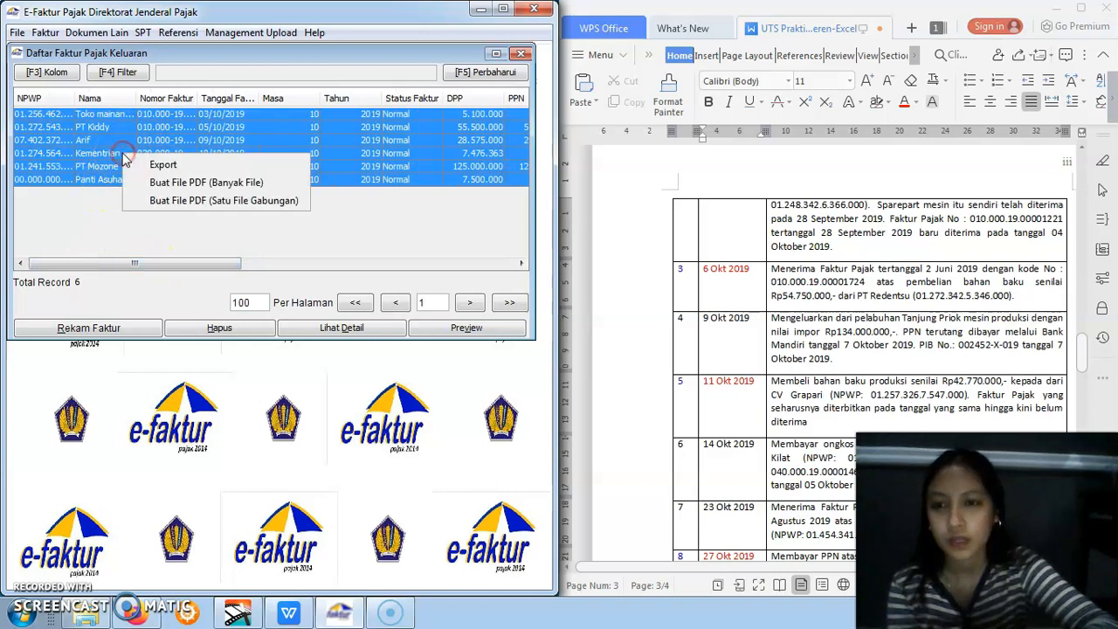
pyautogui.click(314, 117)
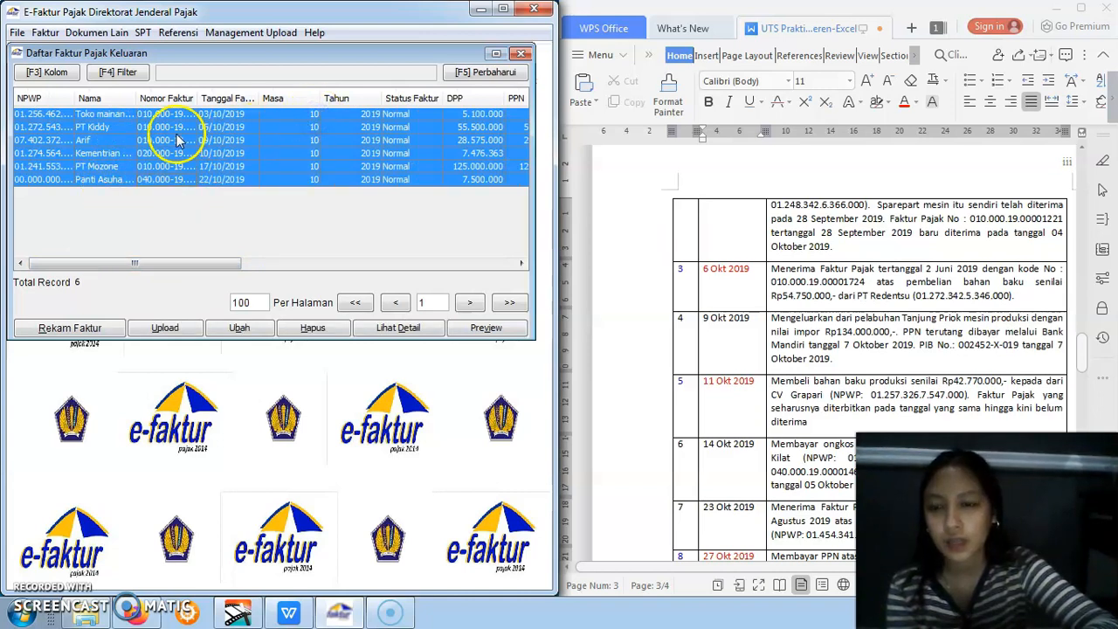
pyautogui.click(166, 329)
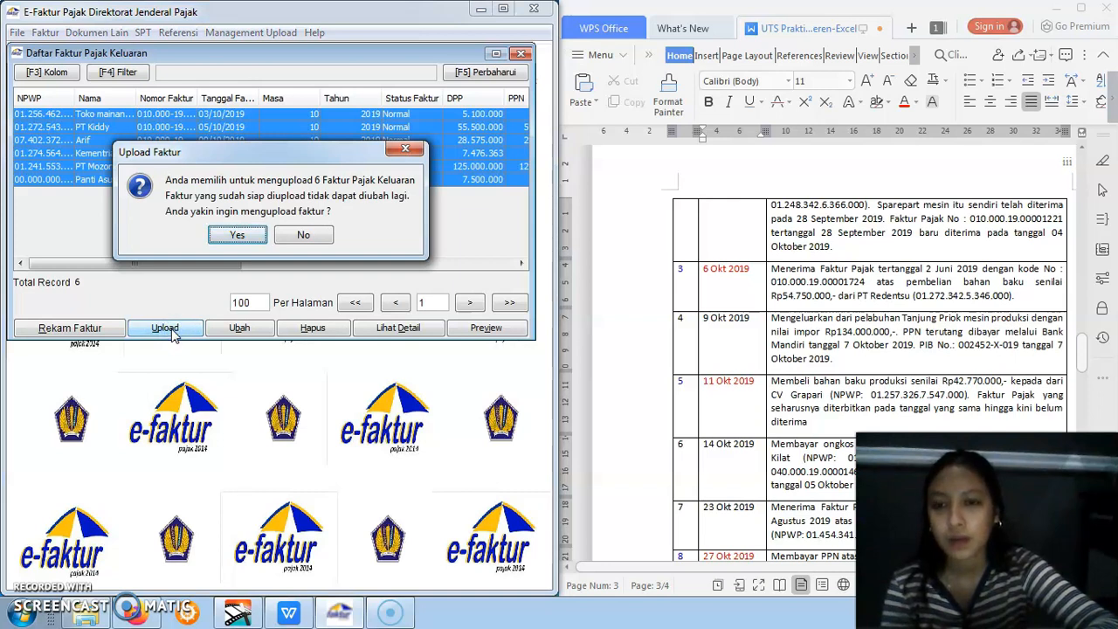
pyautogui.click(244, 237)
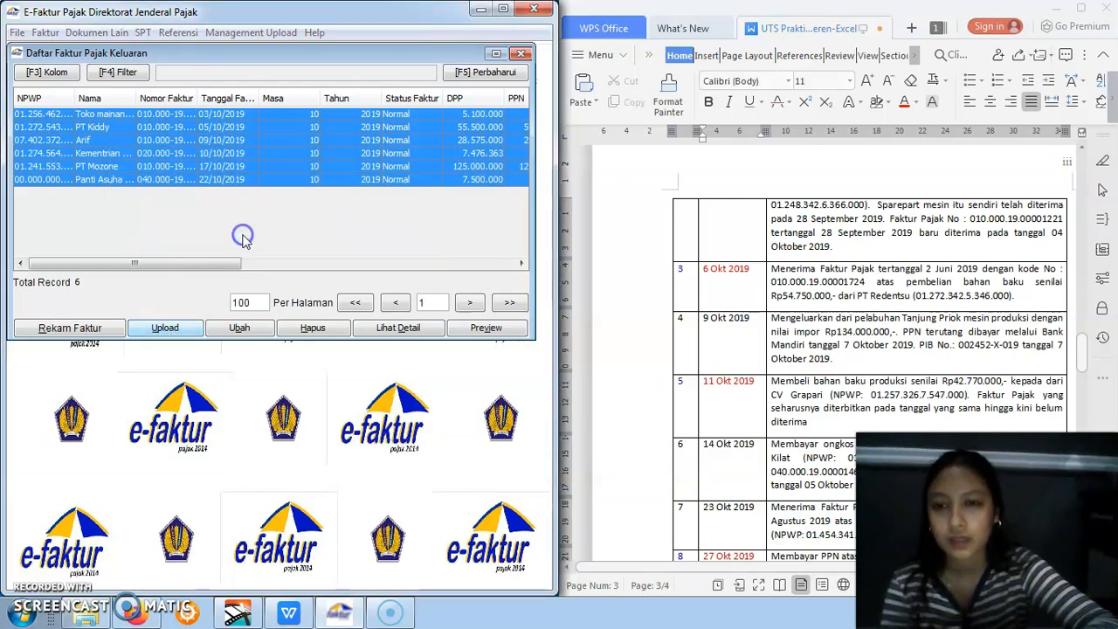
pyautogui.click(263, 234)
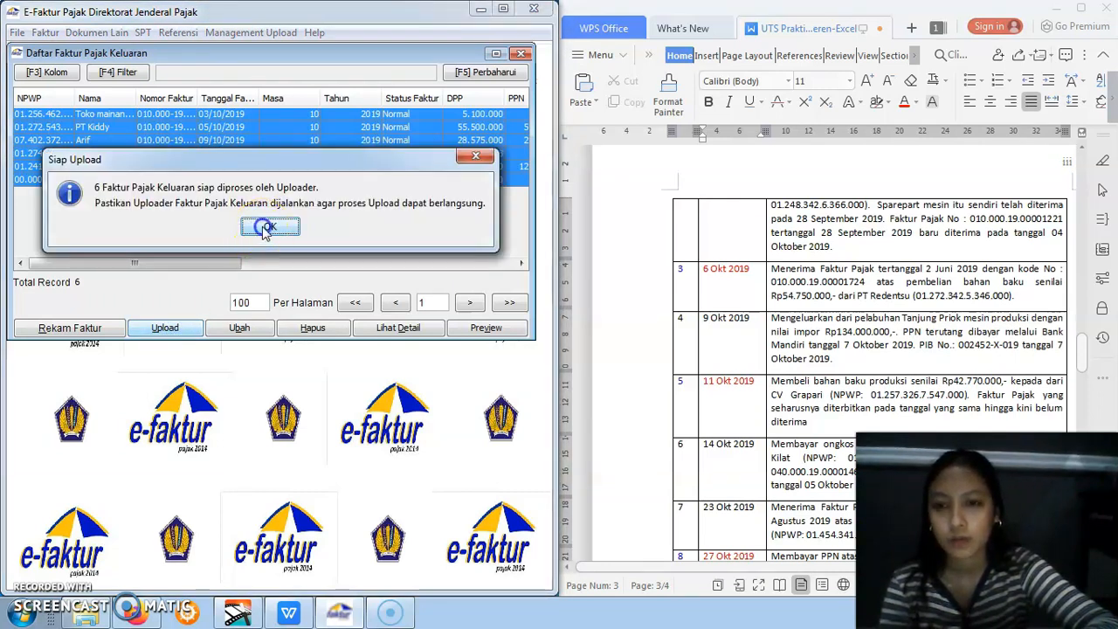
pyautogui.moveTo(219, 262); pyautogui.dragTo(335, 278)
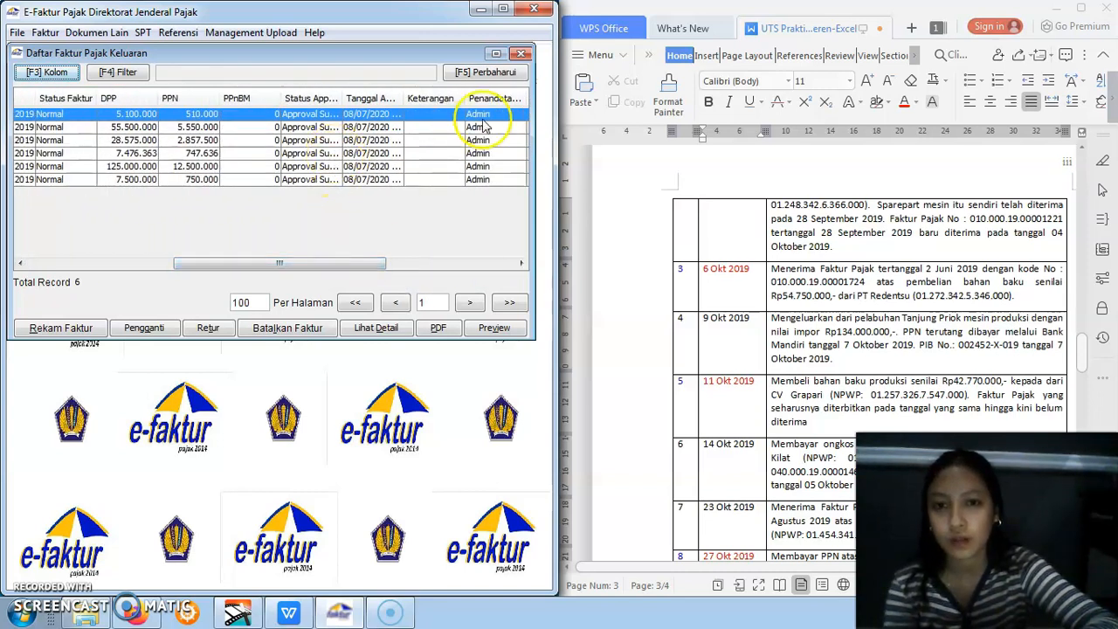
pyautogui.click(520, 55)
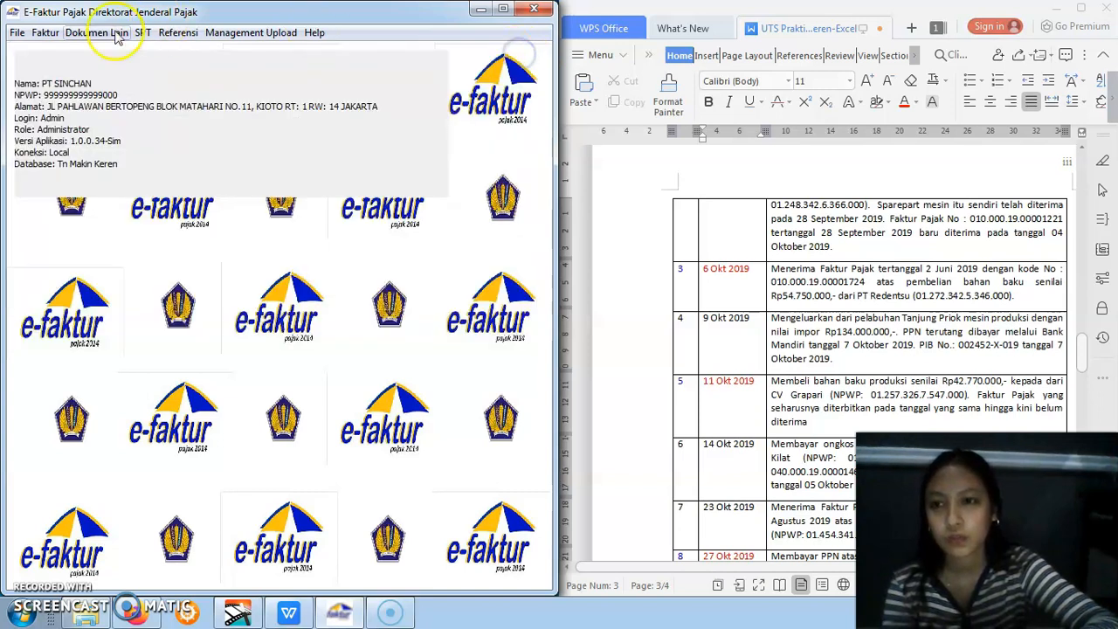
# Upload the PT Moxino, PT KILAT and PT PARKIT input invoices from Daftar Faktur Pajak Masukan and close the list
pyautogui.click(55, 35)
pyautogui.click(77, 73)
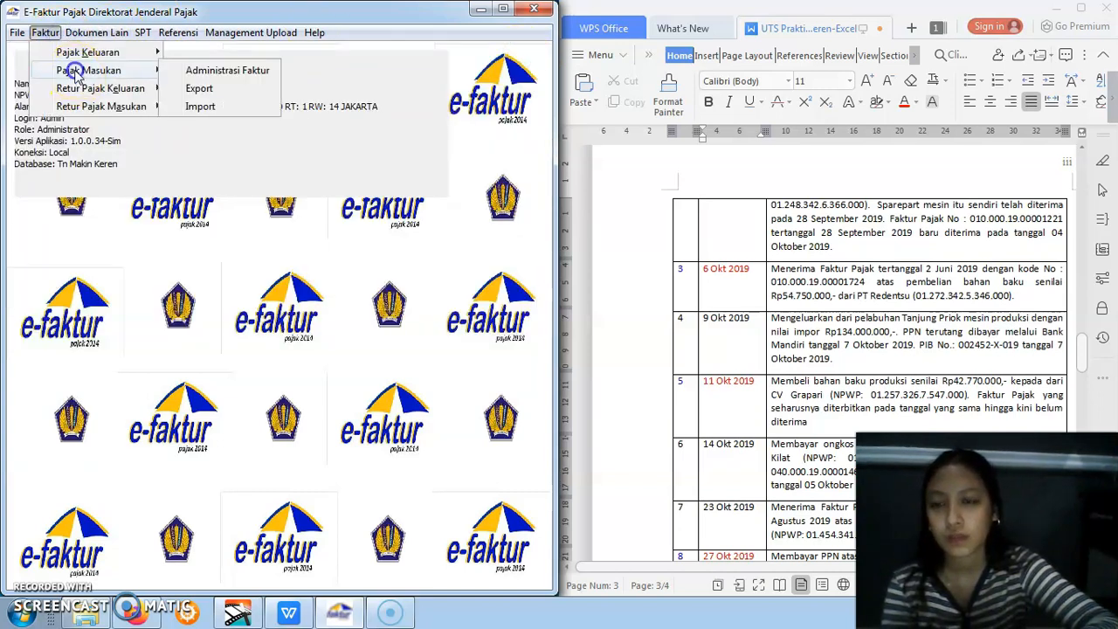
pyautogui.click(175, 75)
pyautogui.moveTo(91, 115); pyautogui.dragTo(83, 144)
pyautogui.click(98, 140)
pyautogui.click(168, 344)
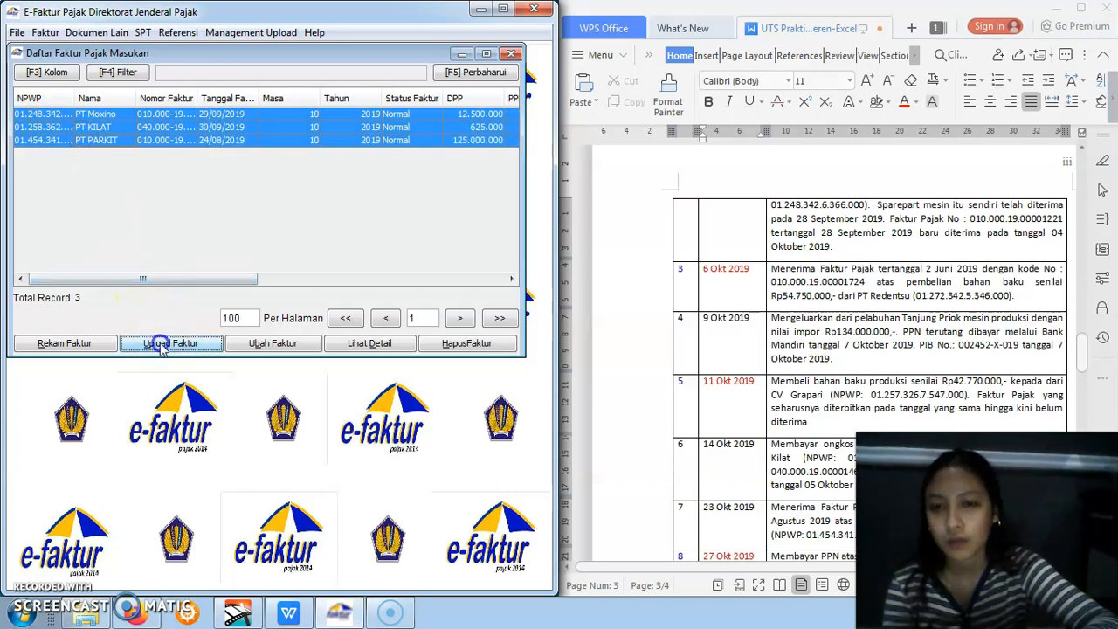
pyautogui.click(234, 245)
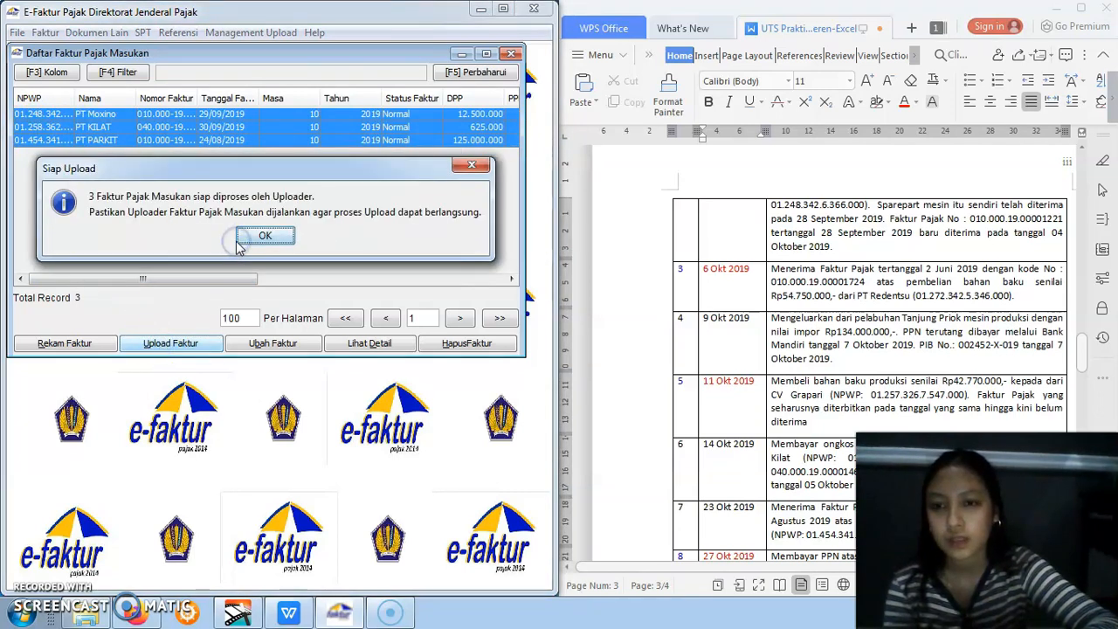
pyautogui.click(262, 236)
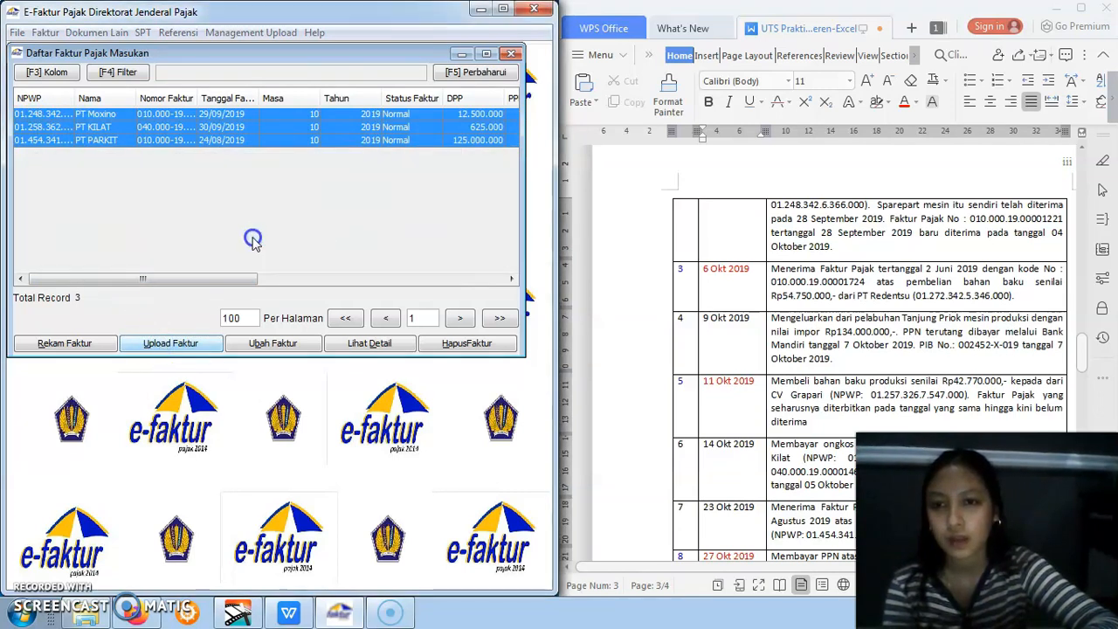
pyautogui.click(510, 55)
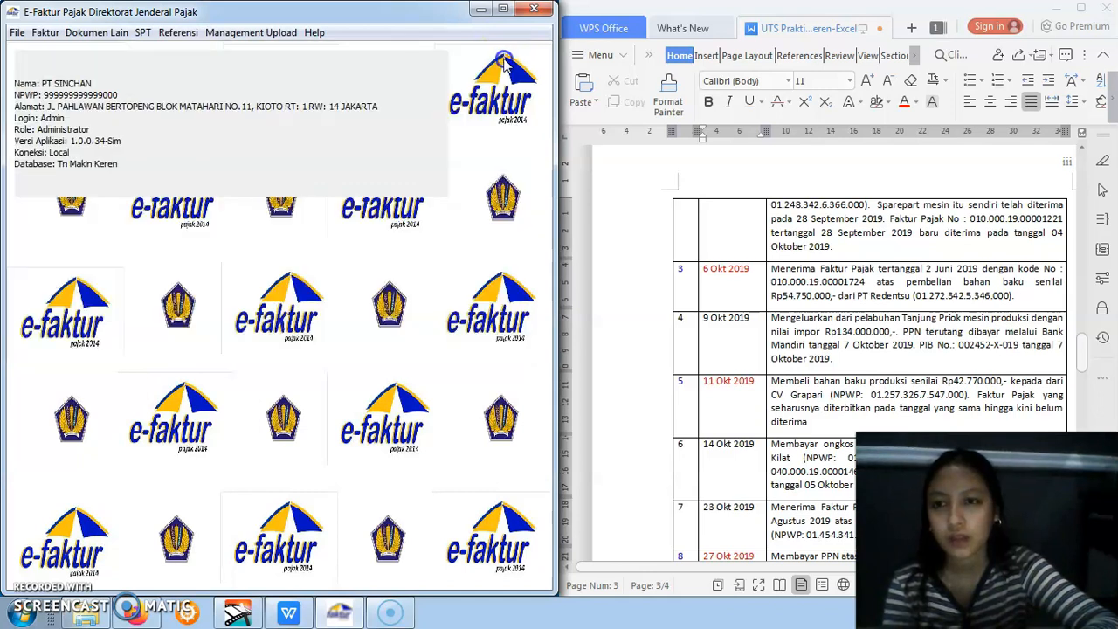
# Upload the recorded sales return dated 23/10/2019 from Daftar Retur Faktur Pajak Keluaran, confirm the upload and close the list
pyautogui.click(45, 32)
pyautogui.click(69, 90)
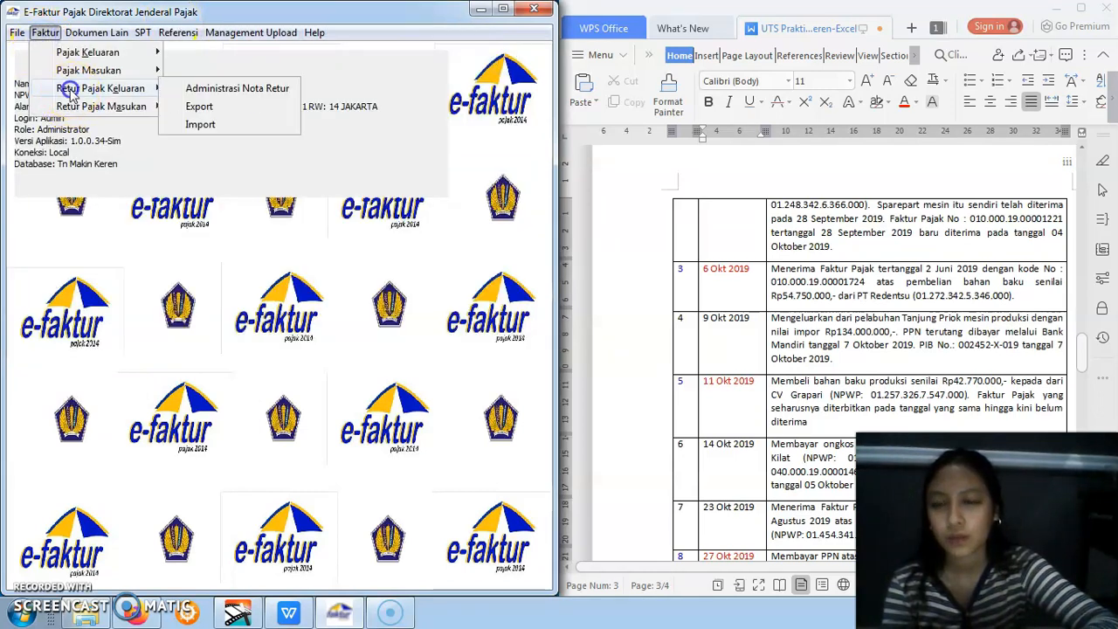
pyautogui.click(189, 88)
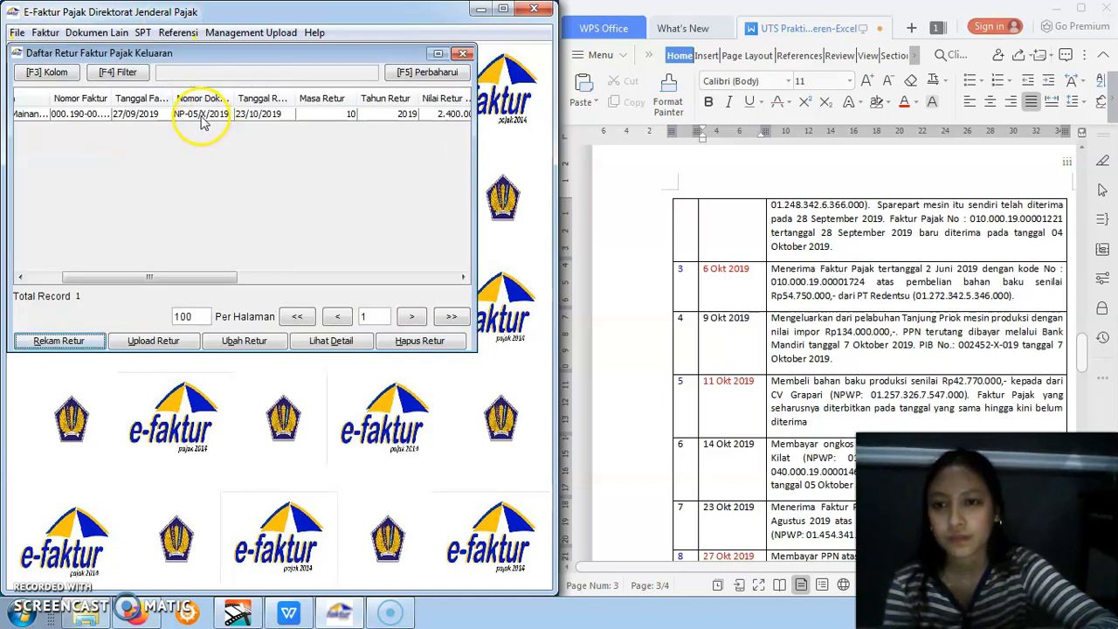
pyautogui.click(201, 117)
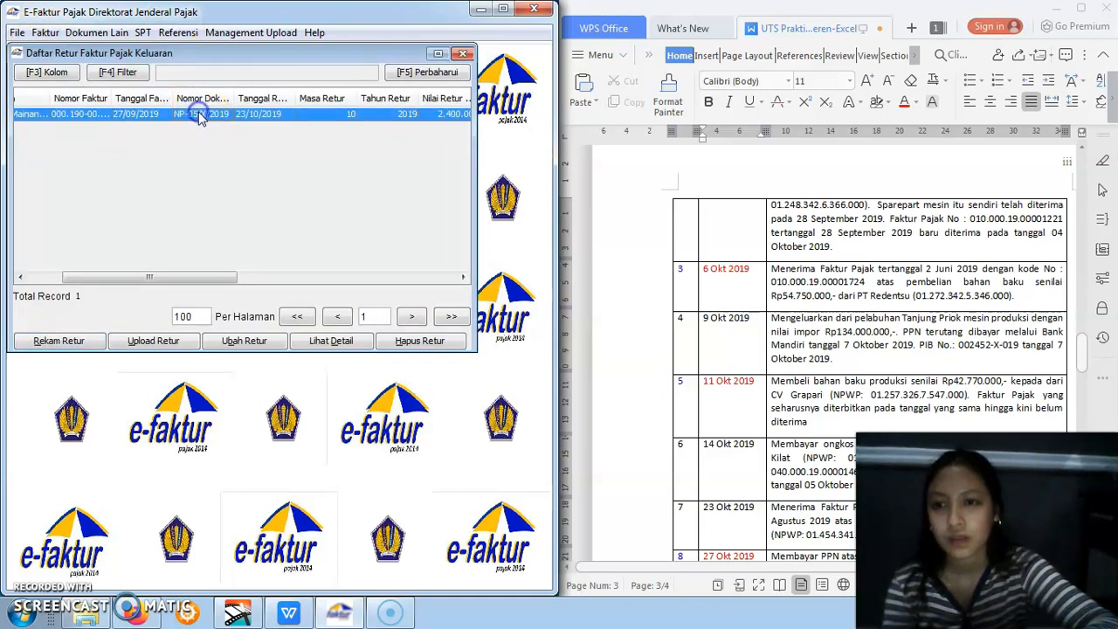
pyautogui.click(157, 341)
pyautogui.click(220, 243)
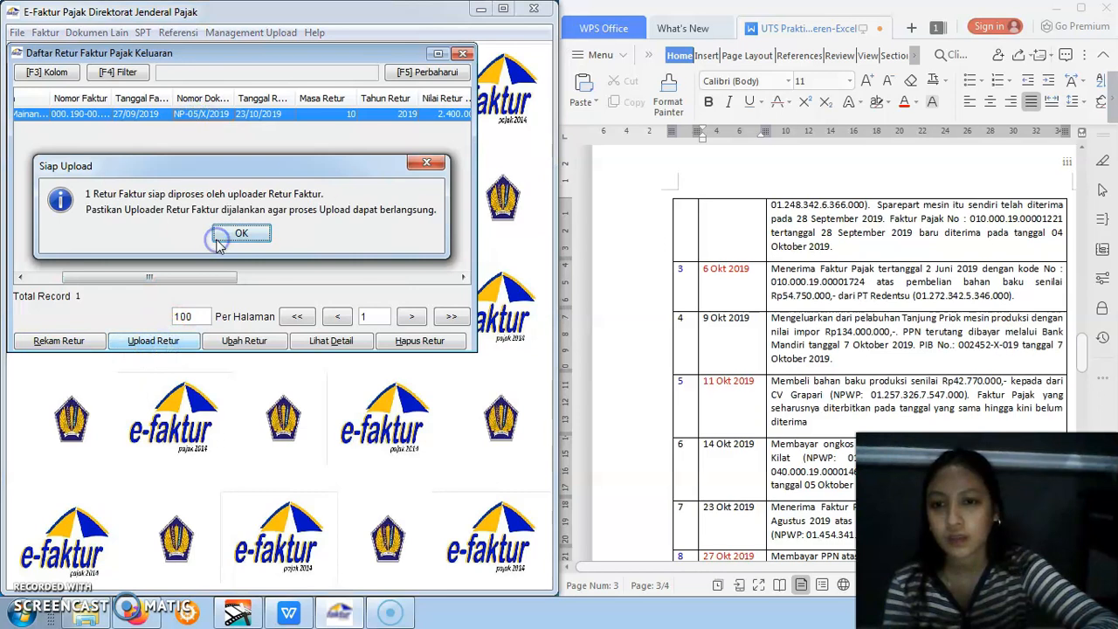
pyautogui.click(249, 234)
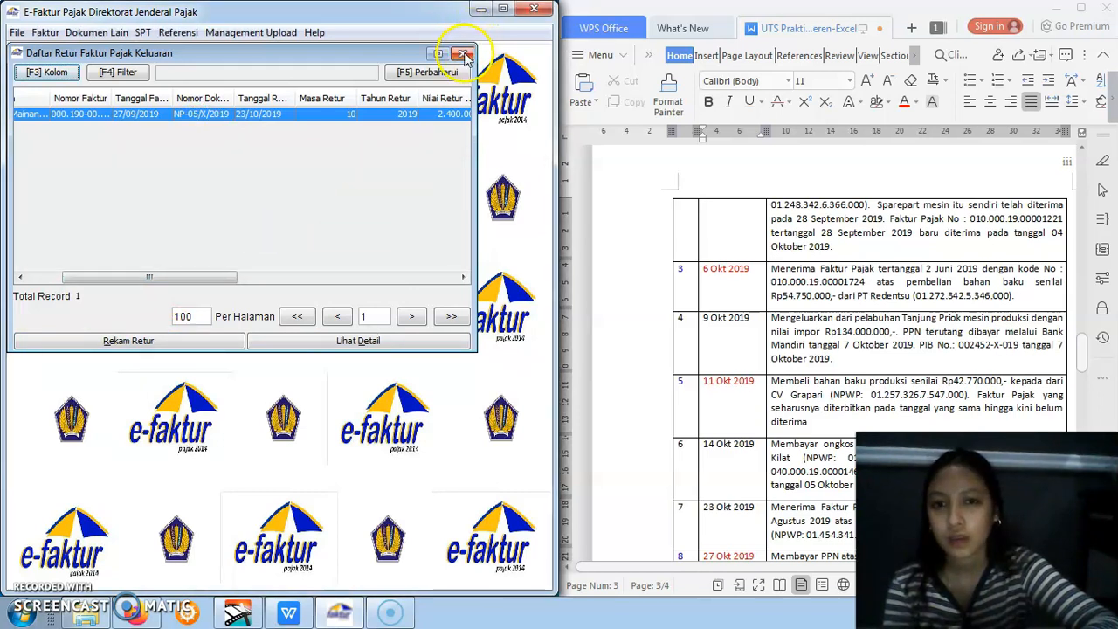
pyautogui.click(464, 55)
# Upload the PT ROBOKU purchase return dated 26/10/2019 from Daftar Retur Faktur Pajak Masukan, confirm the upload and close the list
pyautogui.click(46, 35)
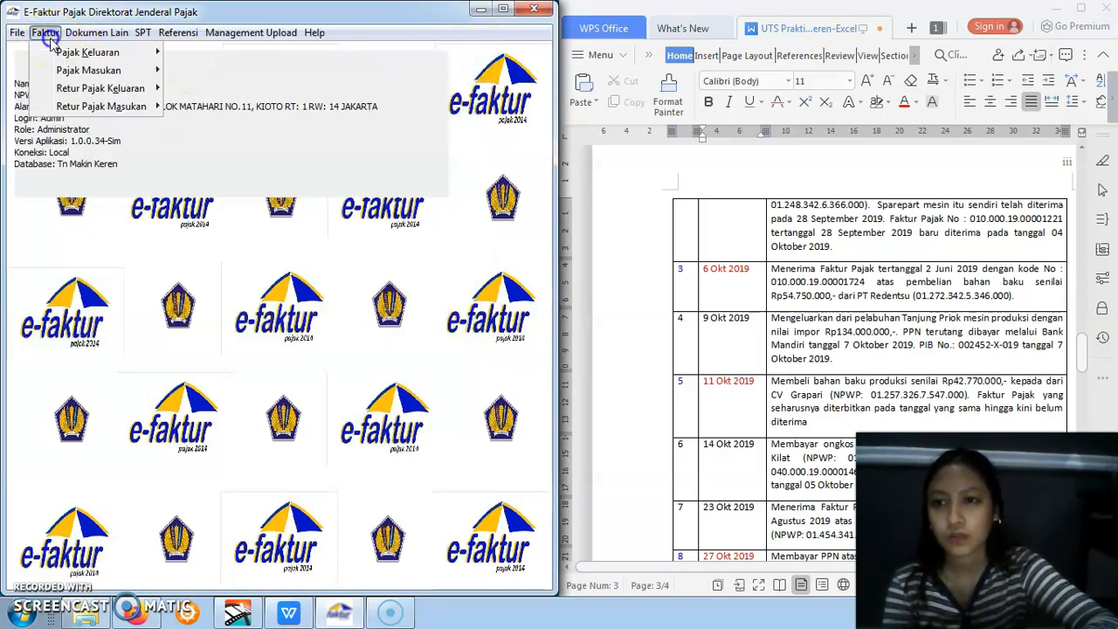
pyautogui.moveTo(122, 106)
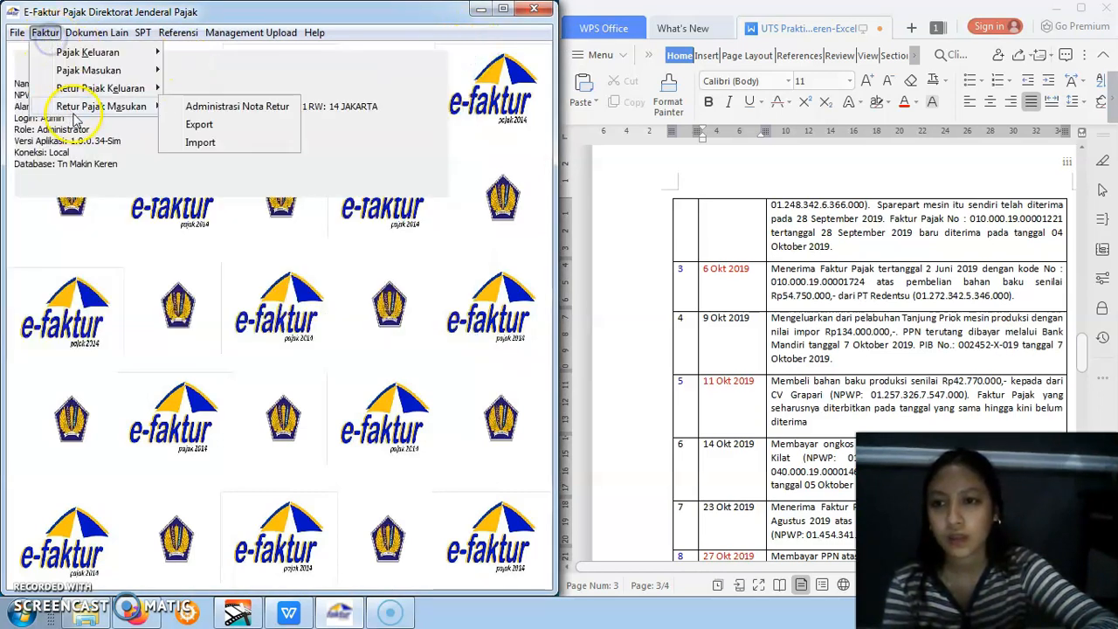
pyautogui.click(225, 107)
pyautogui.click(250, 113)
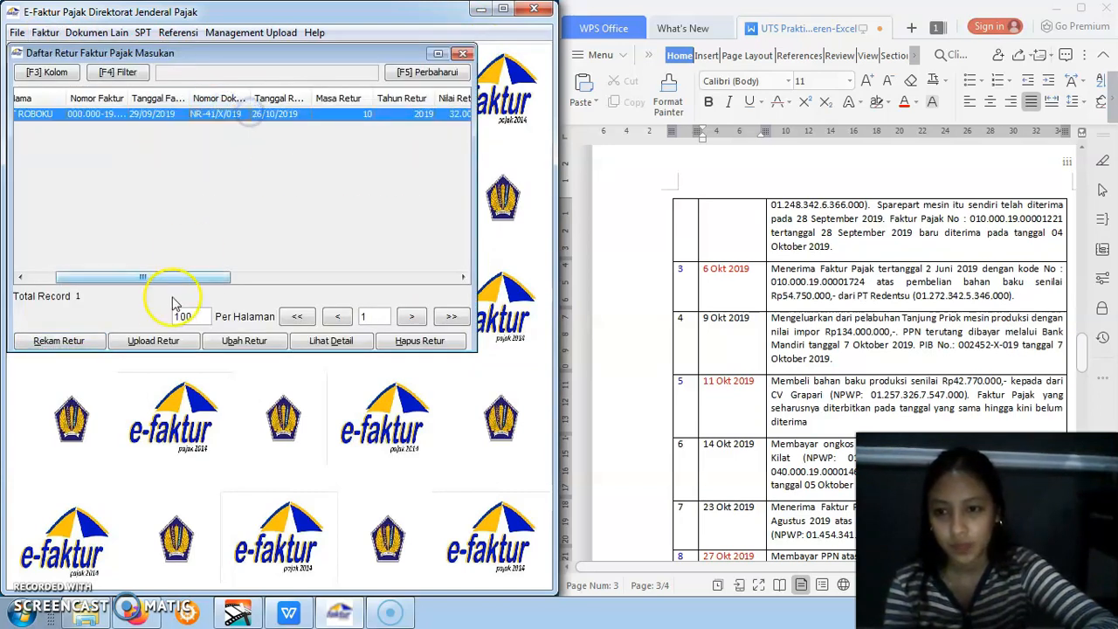
pyautogui.click(154, 339)
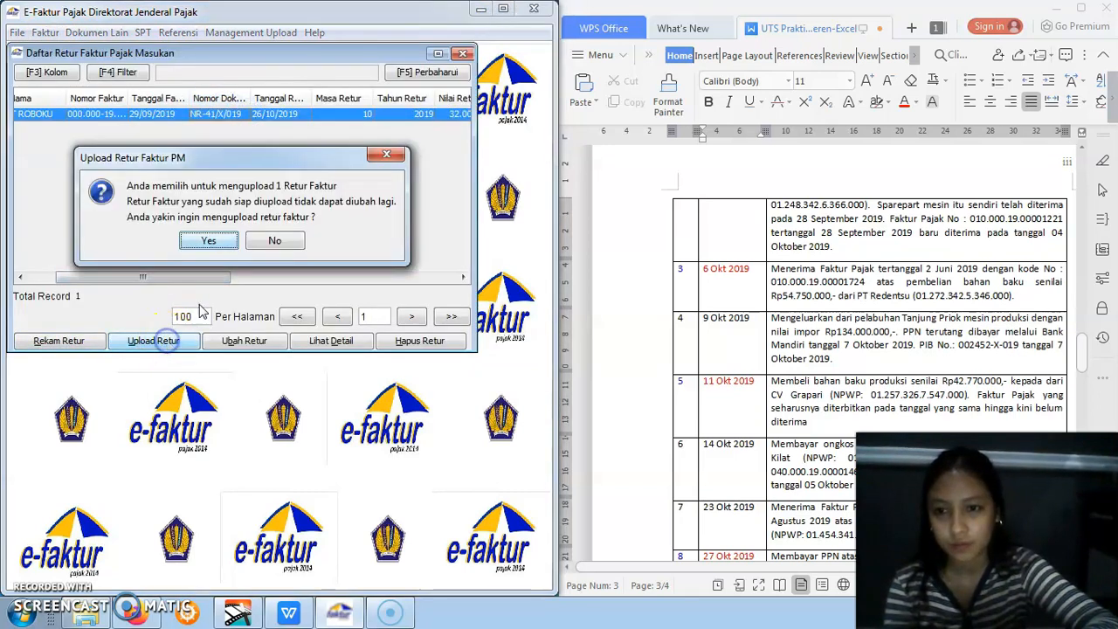
pyautogui.click(225, 249)
pyautogui.click(241, 235)
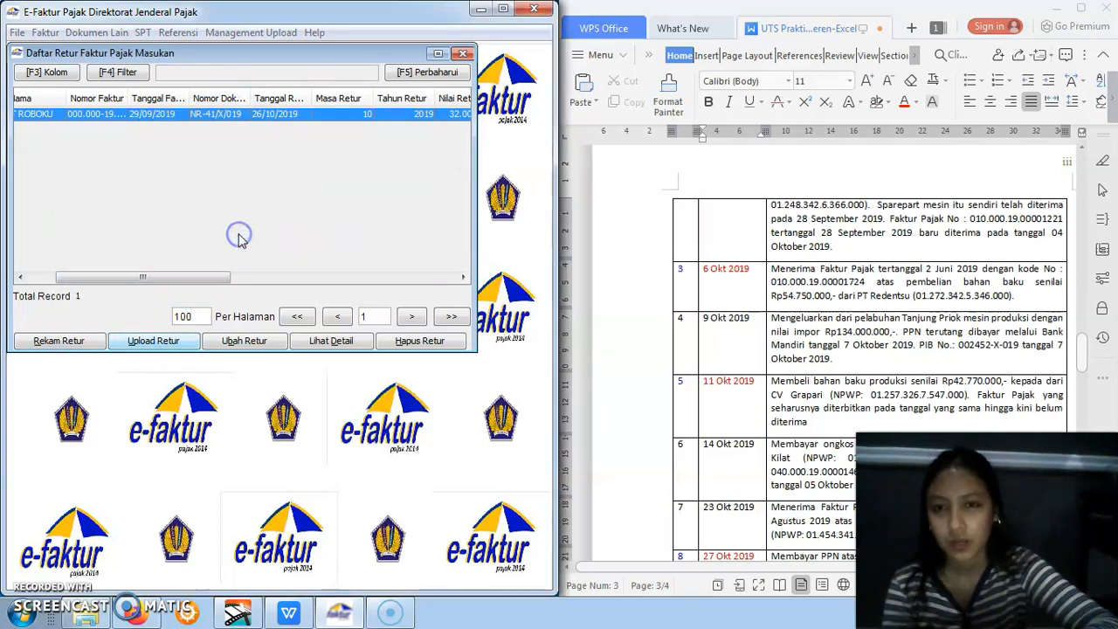
pyautogui.click(463, 55)
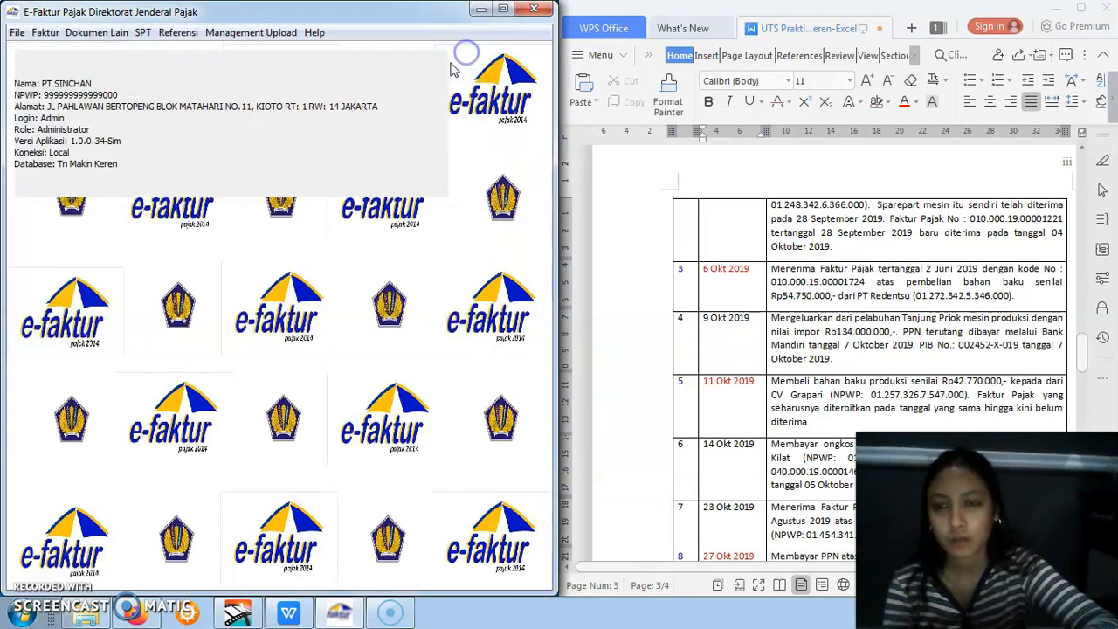
# Maximize the e-Faktur window and set Posting Data Faktur to Masa Pajak 10 to 10, Tahun Pajak 2019
pyautogui.click(504, 9)
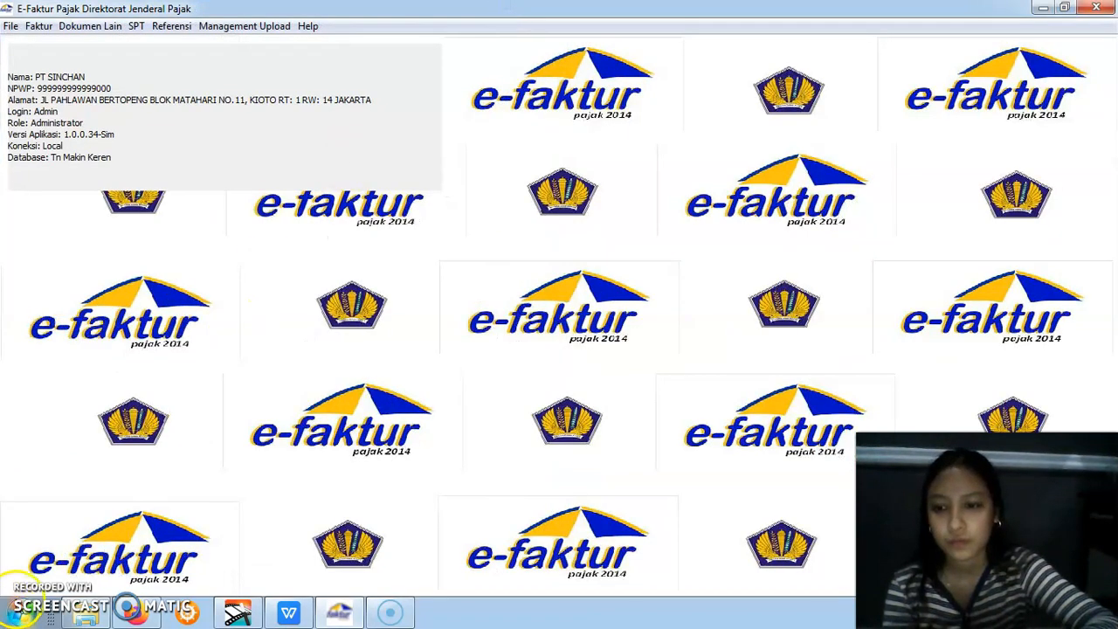
pyautogui.click(16, 606)
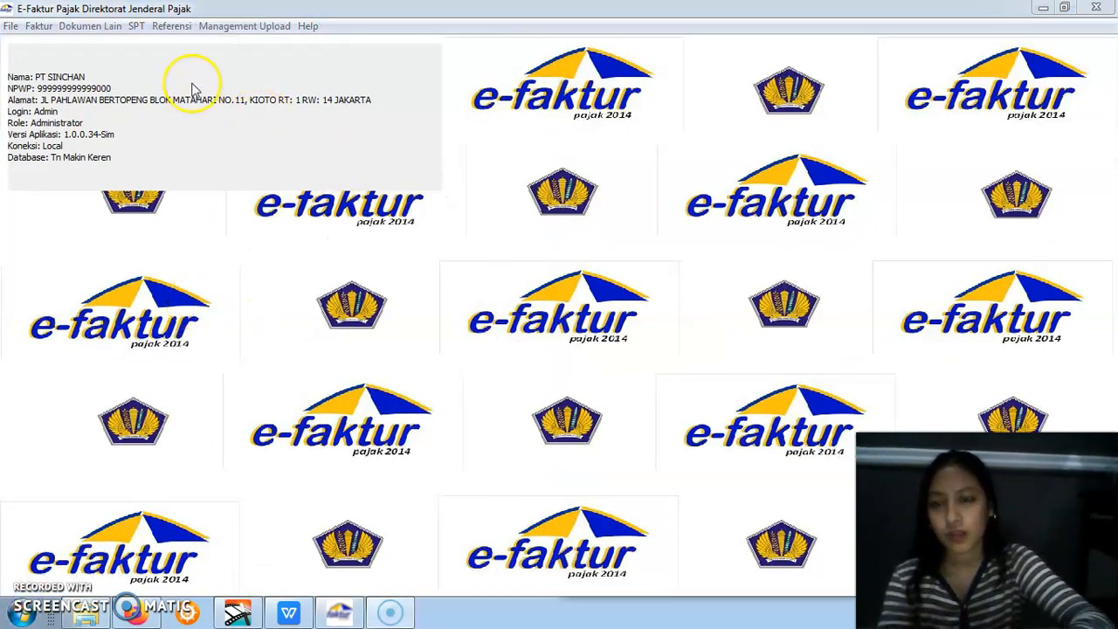
pyautogui.click(137, 26)
pyautogui.click(138, 27)
pyautogui.click(138, 27)
pyautogui.click(138, 27)
pyautogui.click(158, 46)
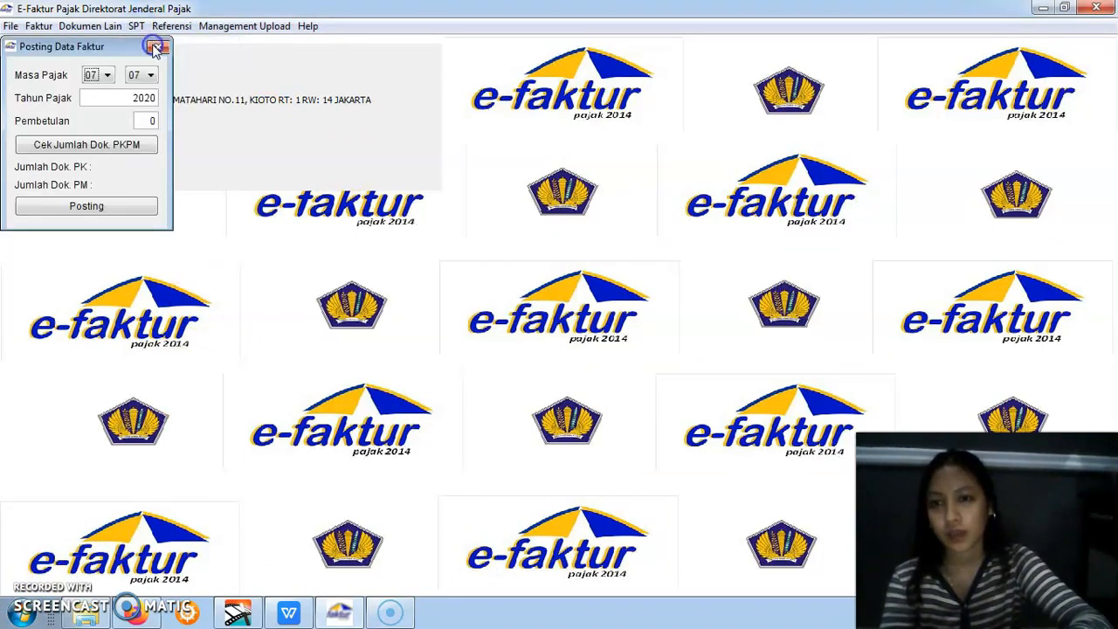
pyautogui.click(100, 75)
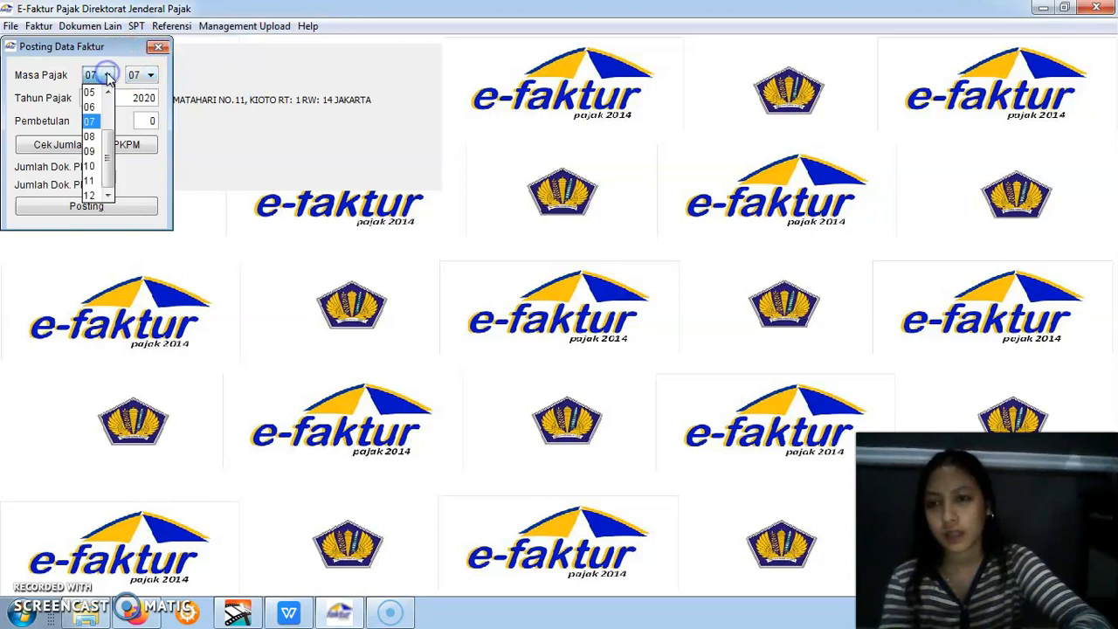
pyautogui.click(97, 168)
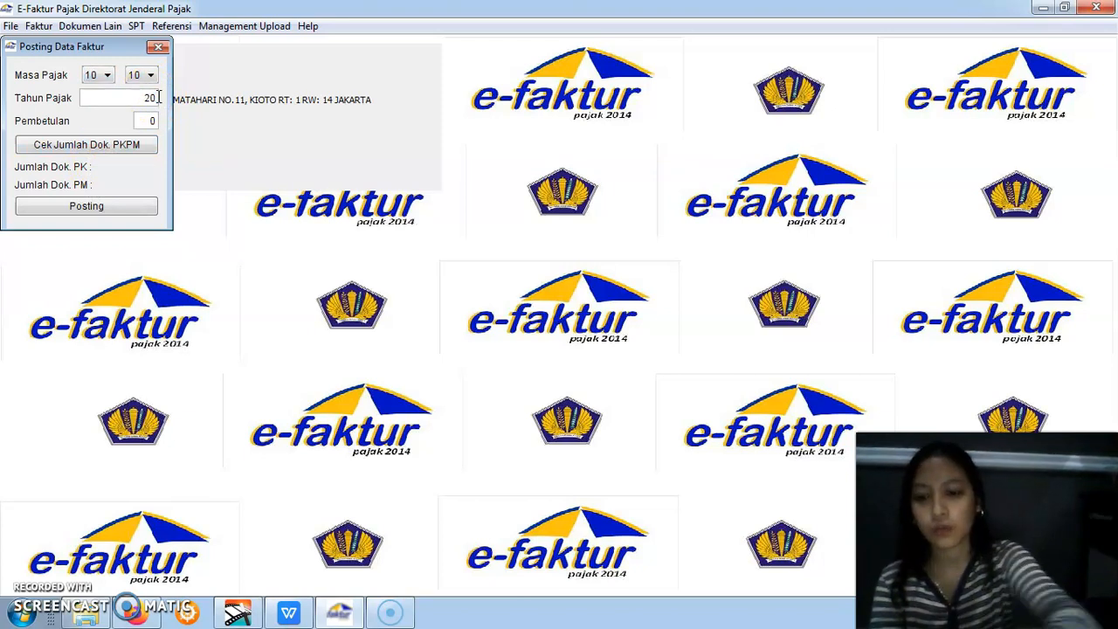
# Check the number of PK and PM documents, post the October 2019 data to form the SPT and close the posting form
pyautogui.click(130, 148)
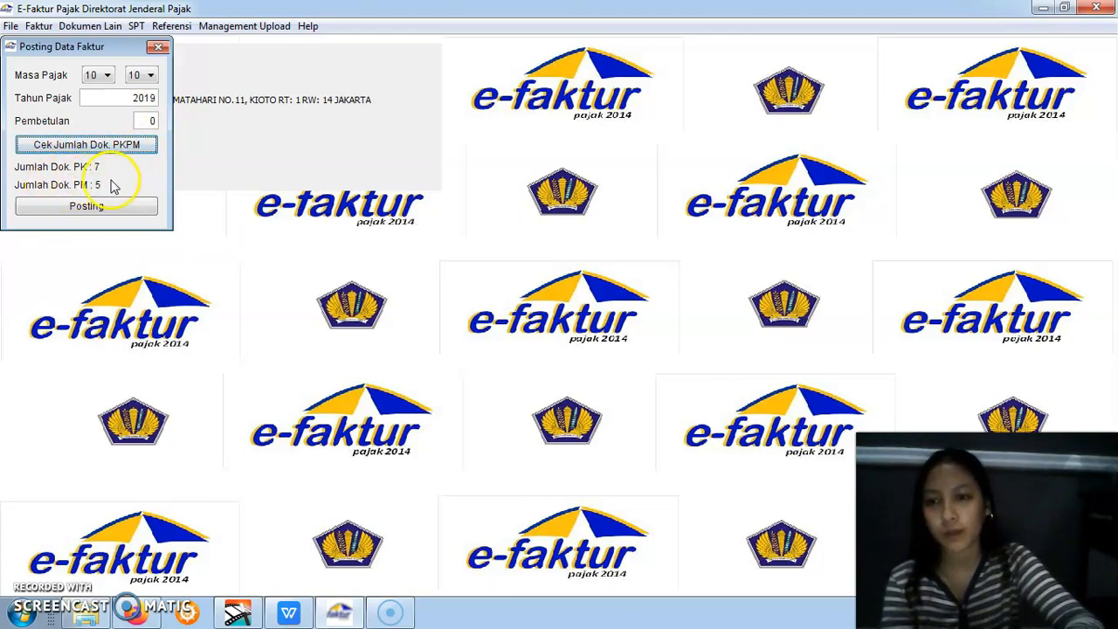
pyautogui.click(122, 208)
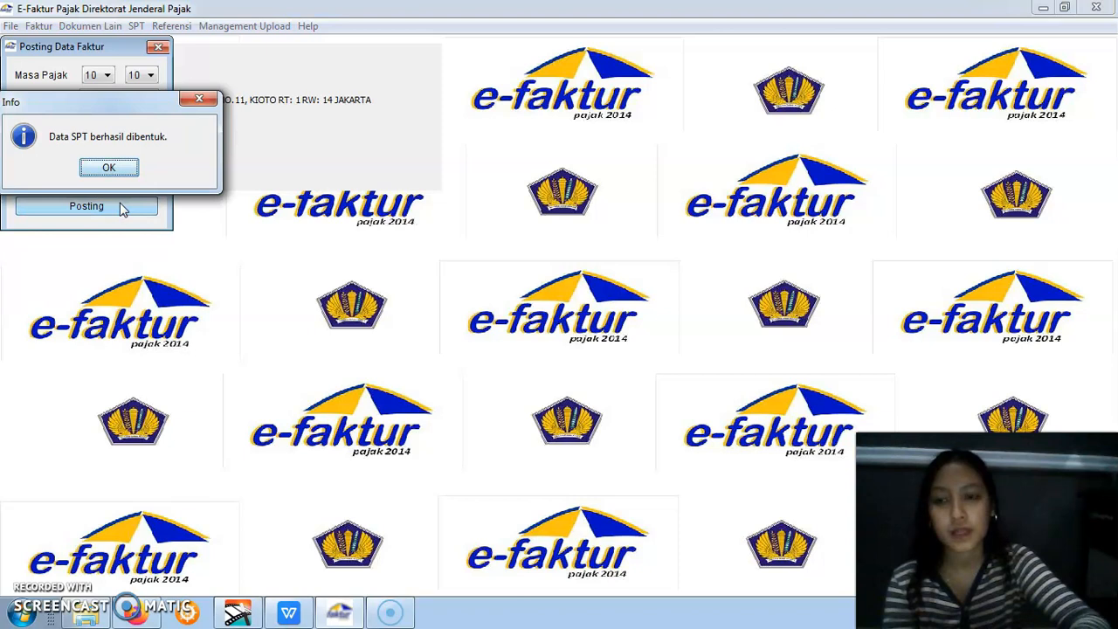
pyautogui.click(111, 168)
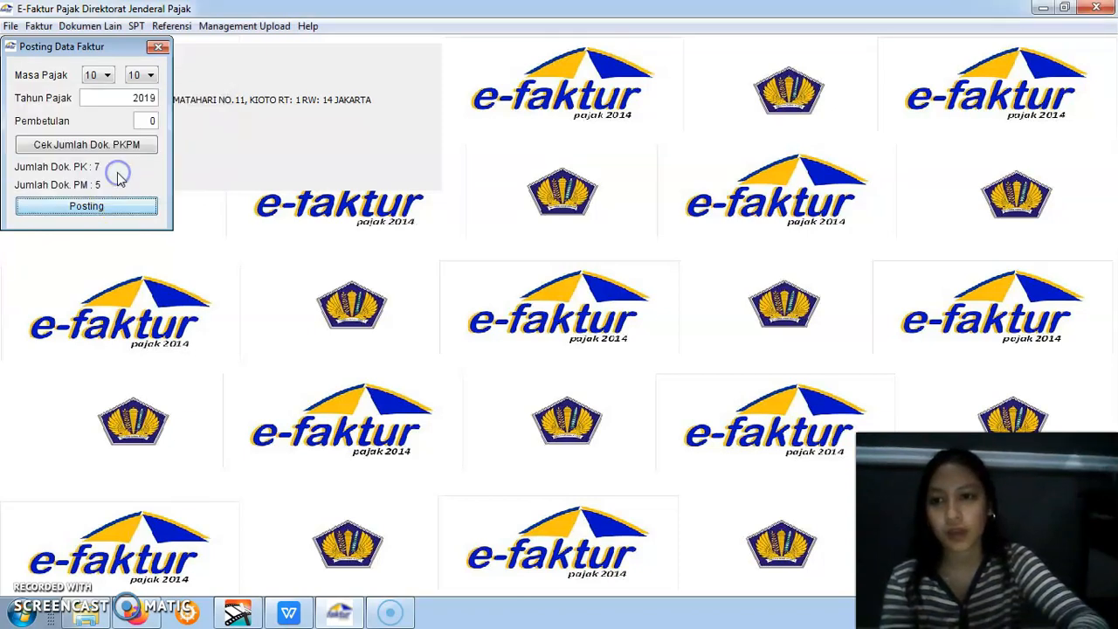
pyautogui.click(158, 49)
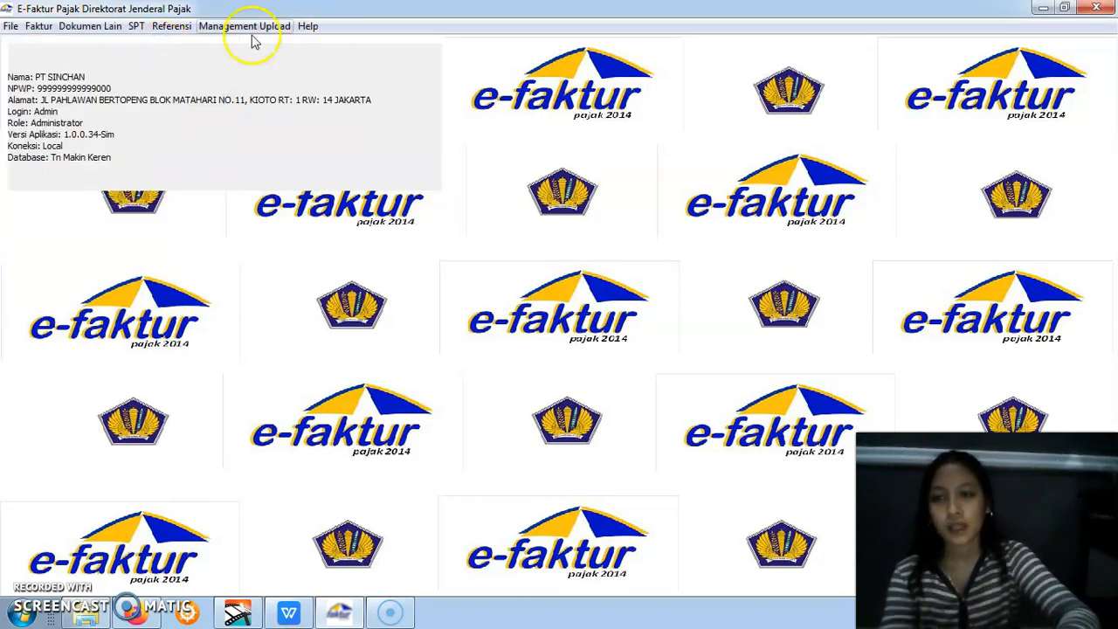
# Refresh the Buka SPT list and open the 2019 SPT for Masa Pajak 10-10 for editing
pyautogui.click(138, 27)
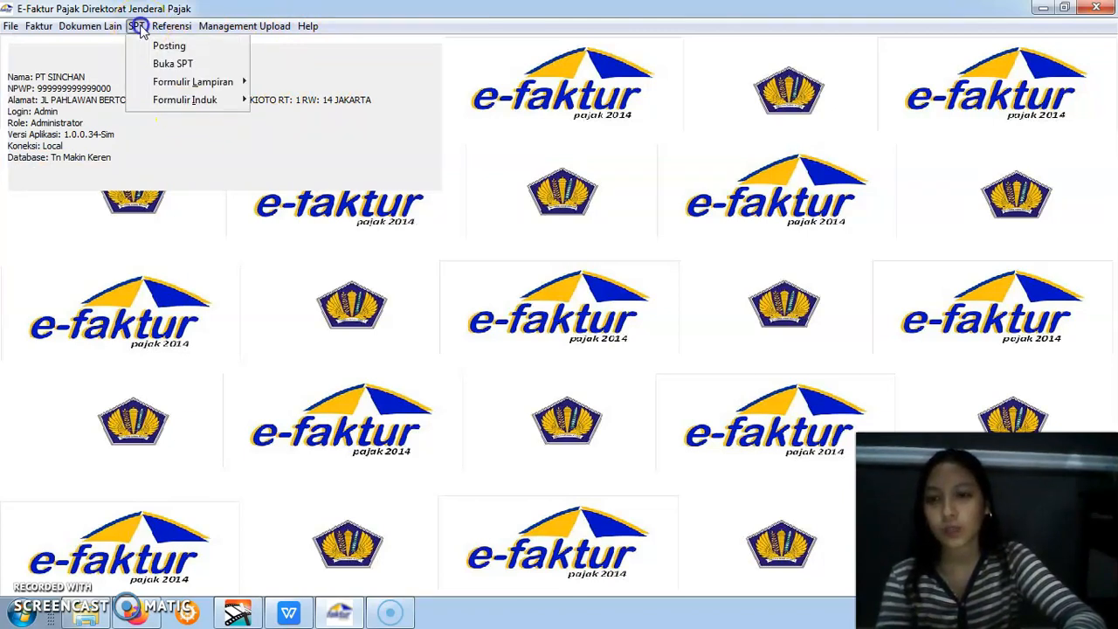
pyautogui.click(162, 65)
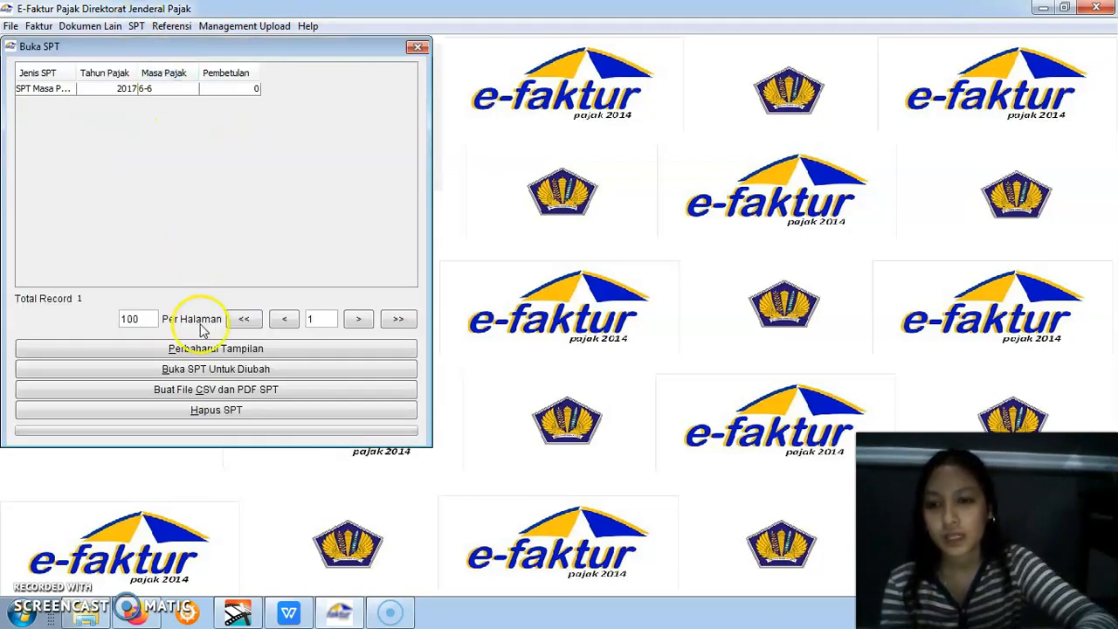
pyautogui.click(205, 349)
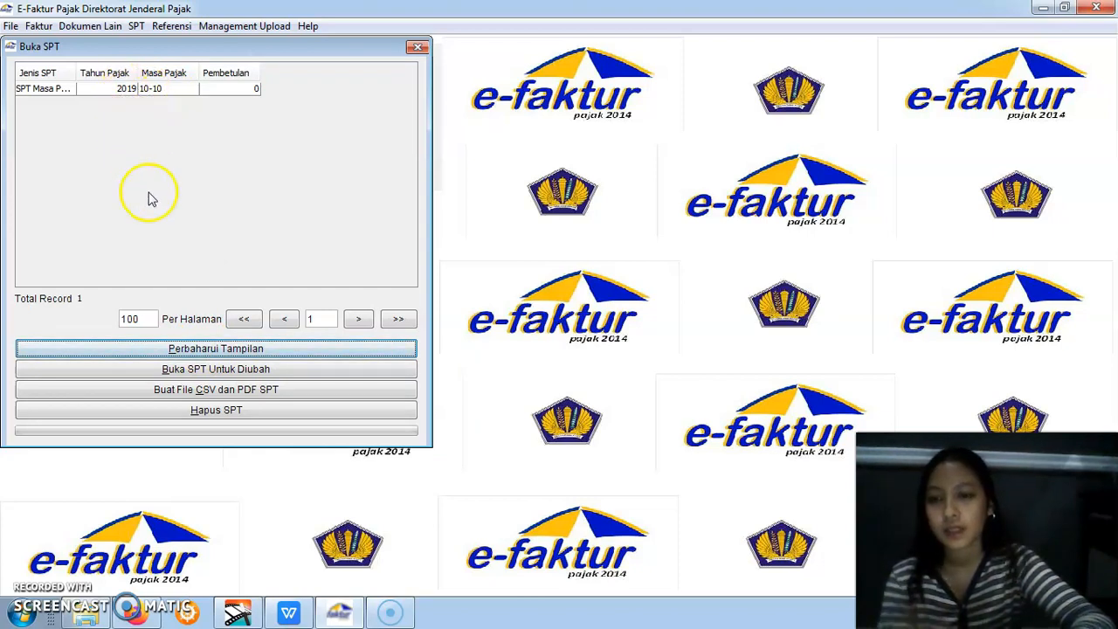
pyautogui.click(140, 94)
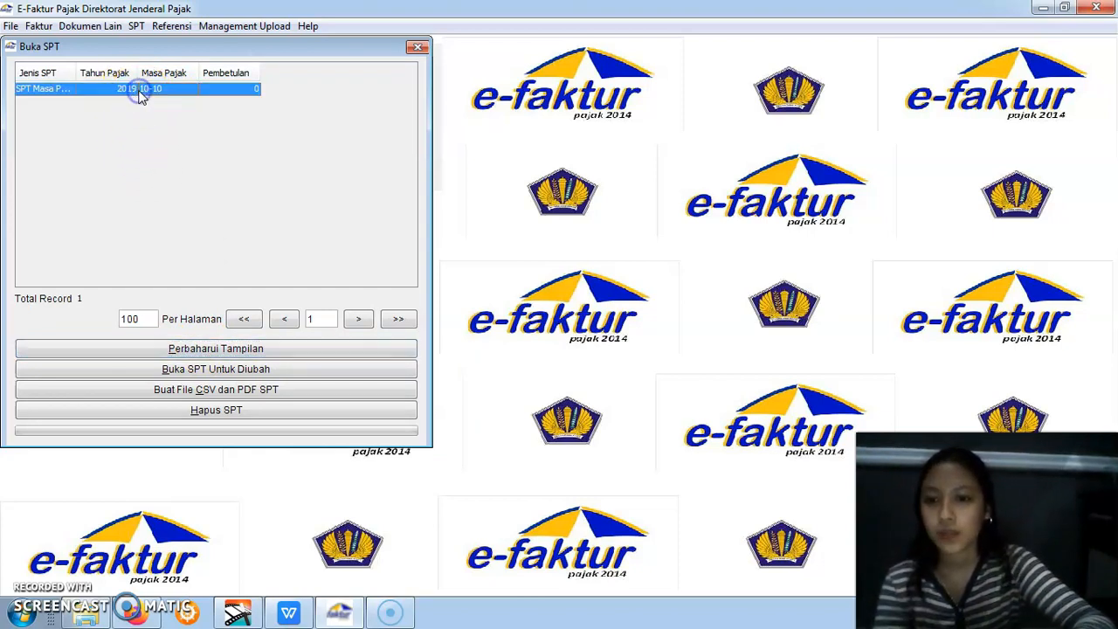
pyautogui.click(199, 370)
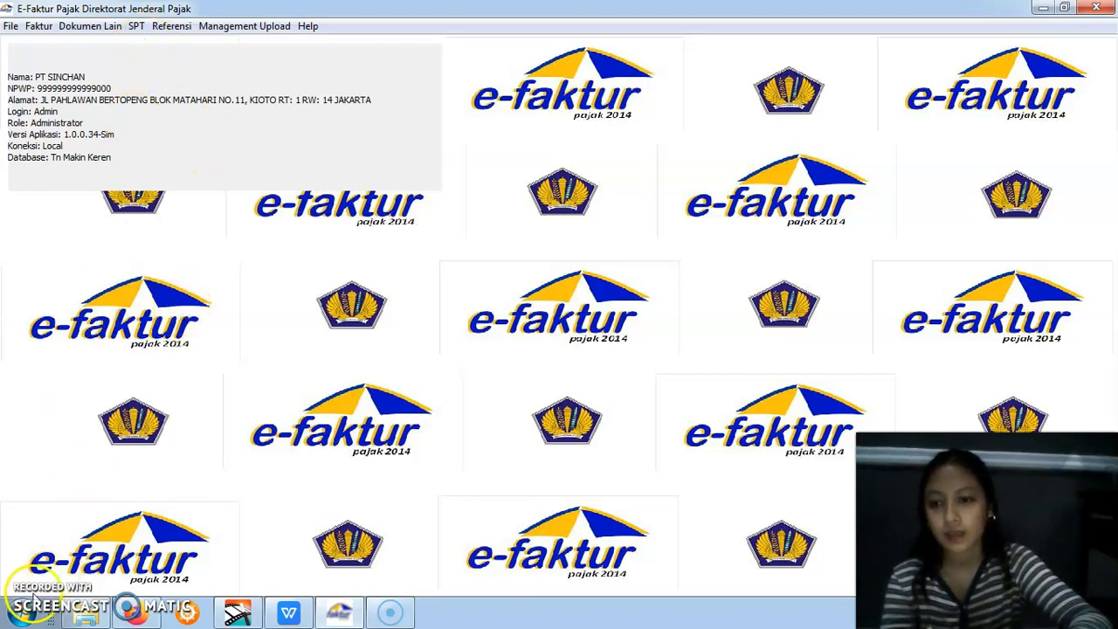
# Open attachment form 1111 AB and go through Bagian I, Bagian II and Bagian III
pyautogui.click(137, 27)
pyautogui.click(137, 28)
pyautogui.click(137, 28)
pyautogui.click(137, 28)
pyautogui.click(137, 28)
pyautogui.moveTo(185, 83)
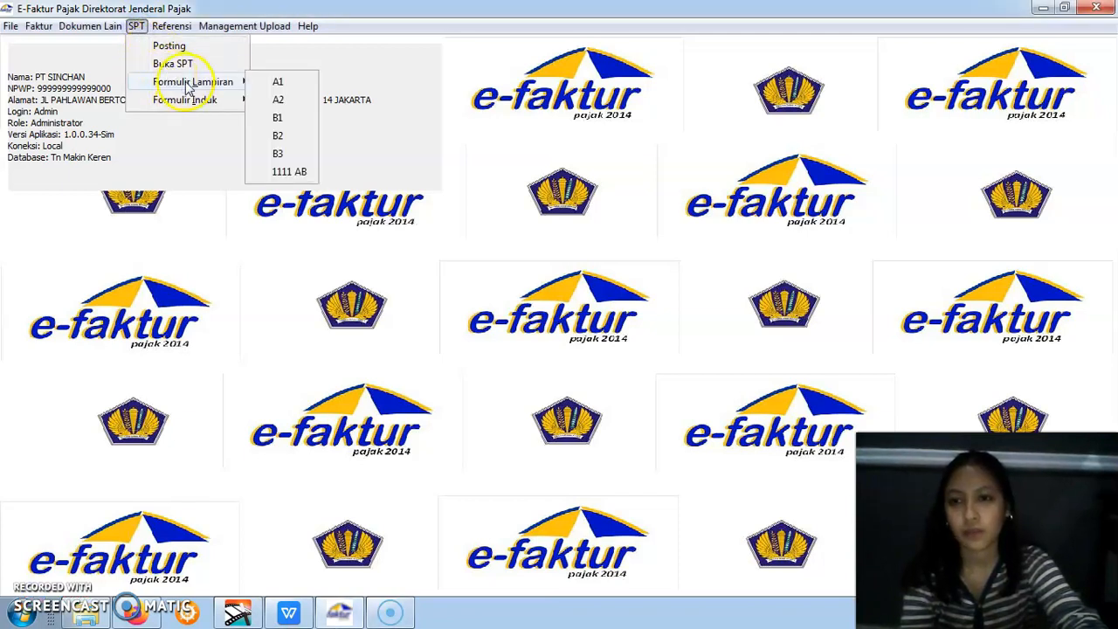
pyautogui.click(288, 173)
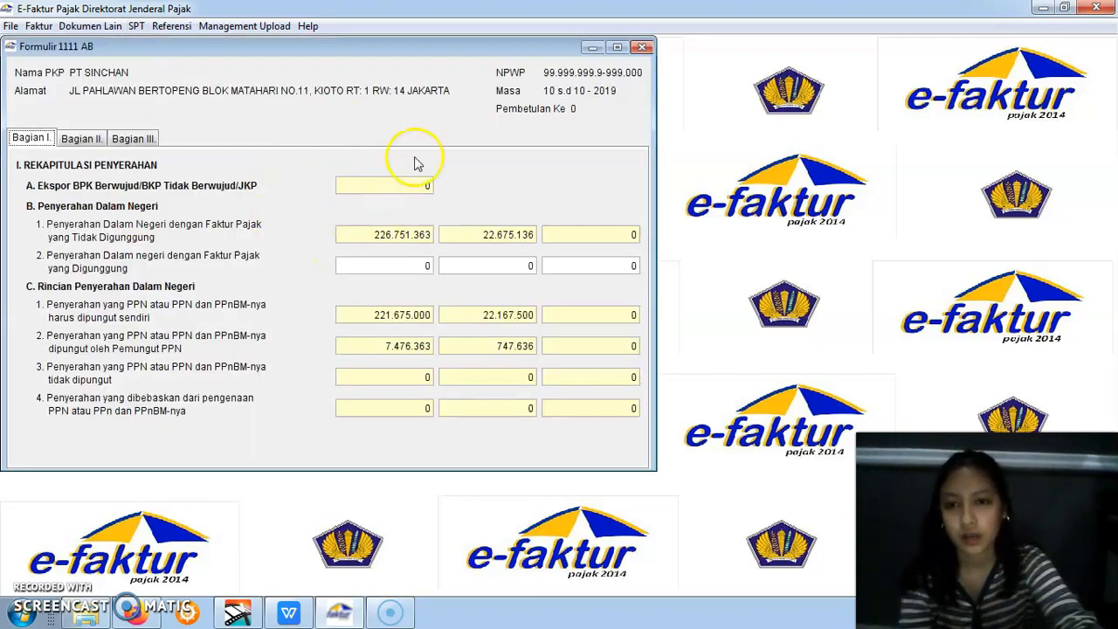
pyautogui.click(83, 138)
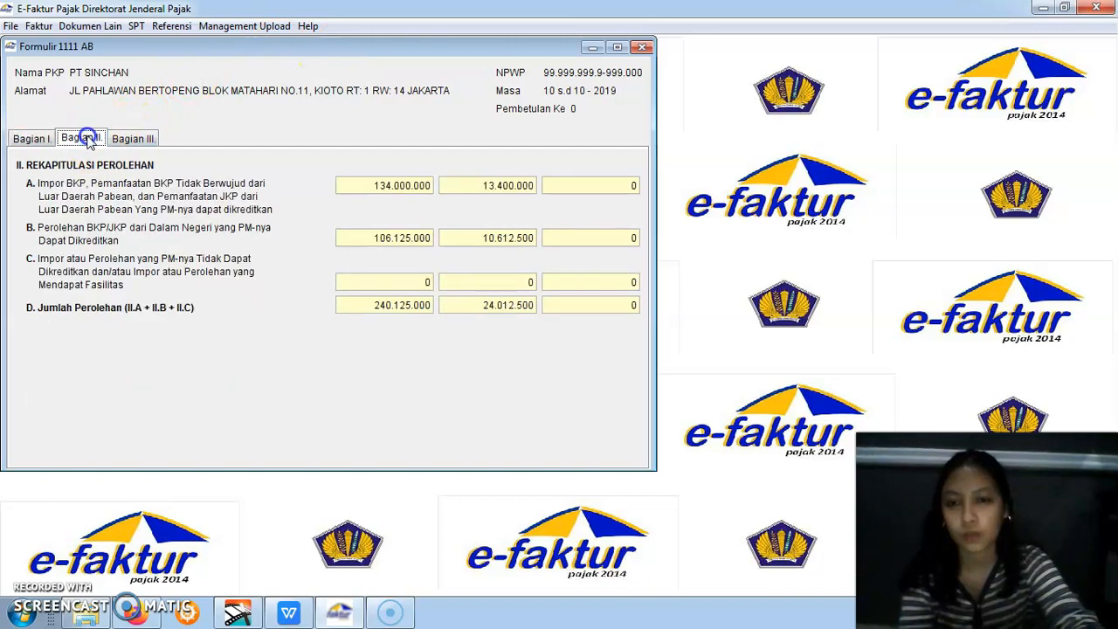
pyautogui.click(120, 139)
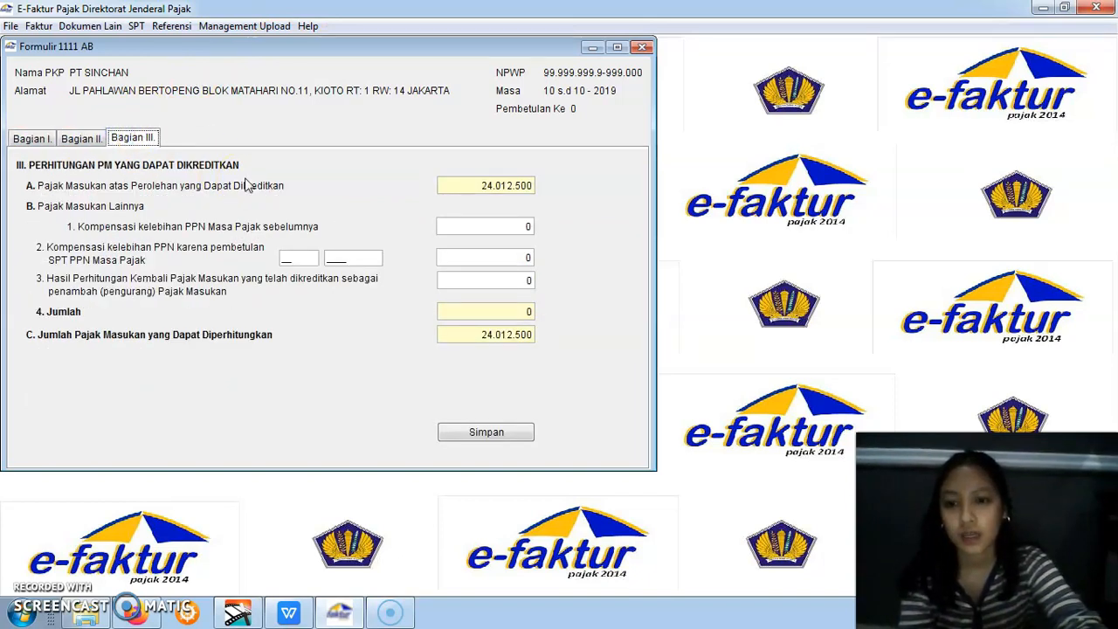
# Consult the assignment's Keterangan Tambahan in WPS Office and enter 1200000 as Kompensasi kelebihan PPN karena pembetulan SPT in Bagian III
pyautogui.click(289, 611)
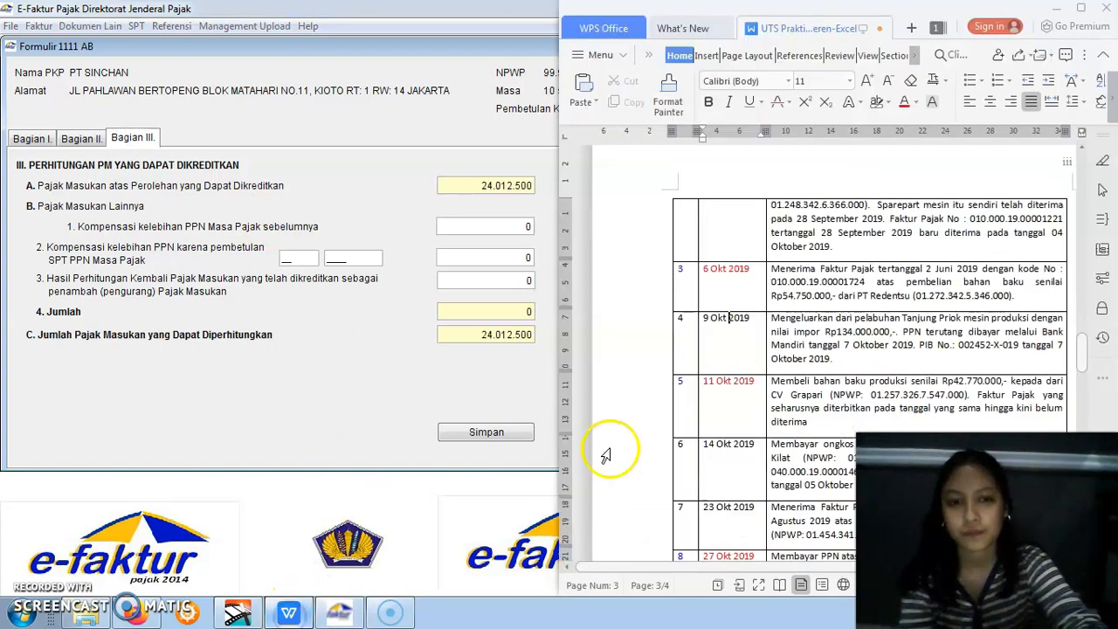
pyautogui.moveTo(1082, 354); pyautogui.dragTo(1083, 402)
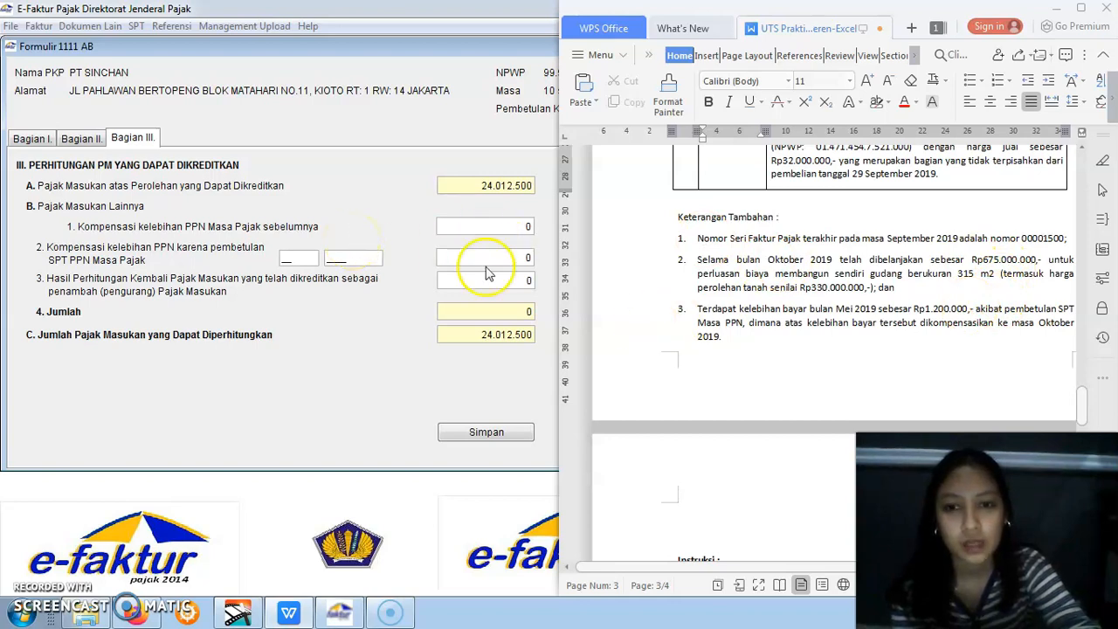
pyautogui.click(526, 259)
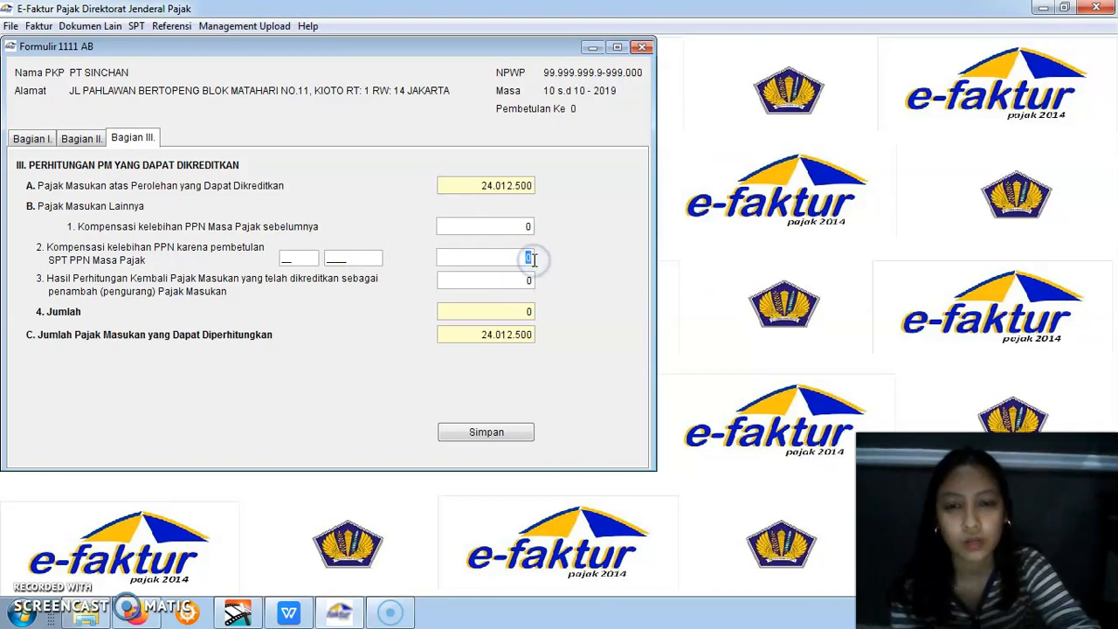
pyautogui.write('1200000')
pyautogui.click(515, 280)
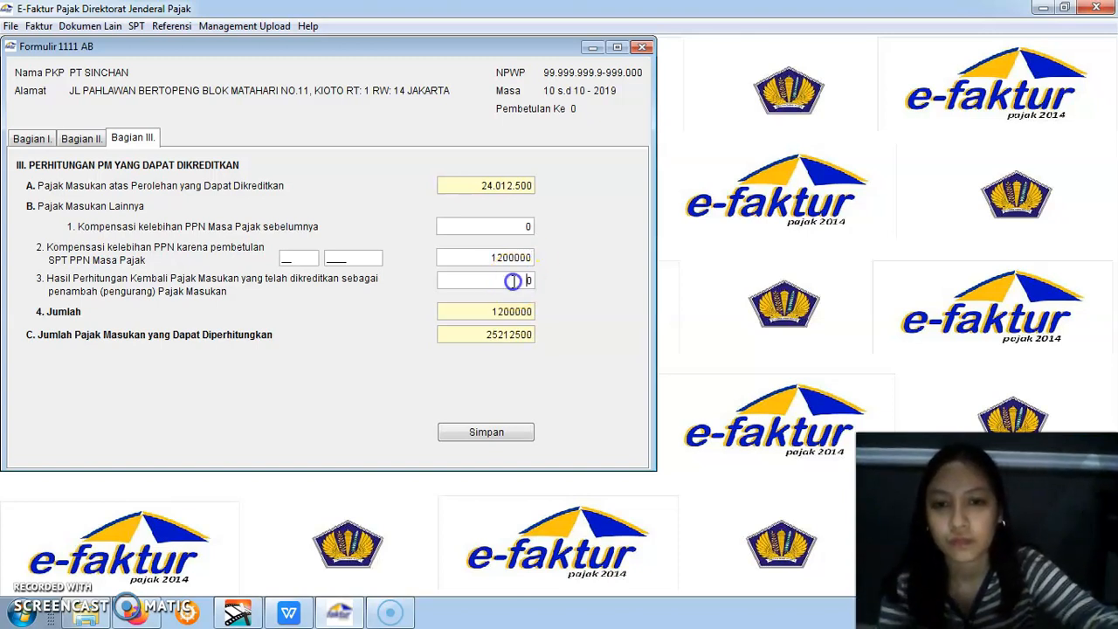
# Set the corrected SPT PPN Masa Pajak to 05 2019 in Bagian III, save the 1111 AB form and close it
pyautogui.click(301, 255)
pyautogui.click(286, 255)
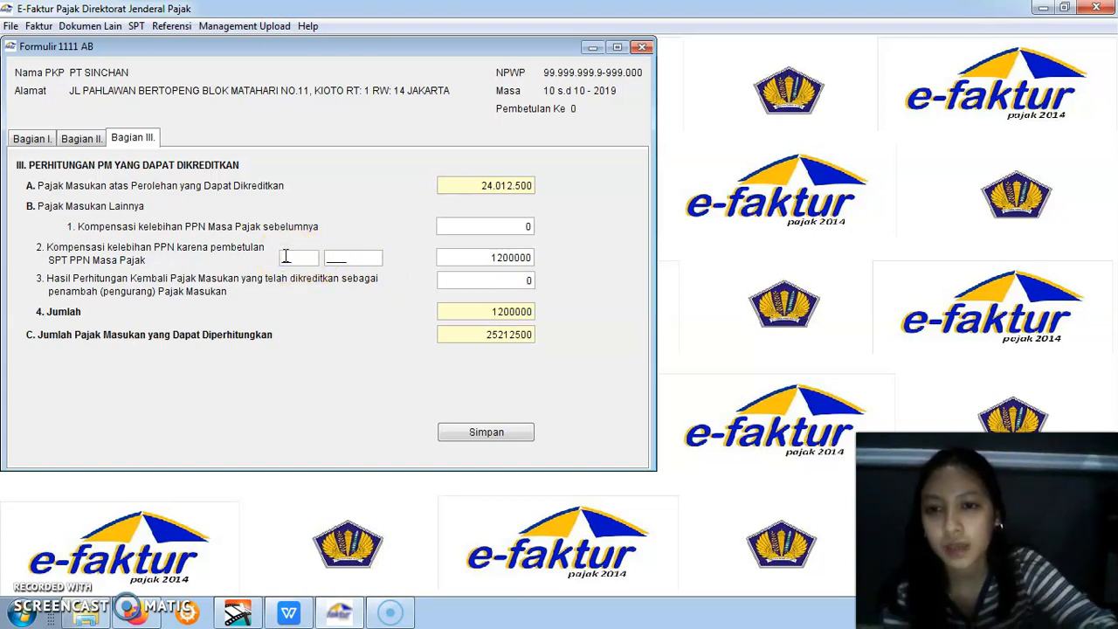
pyautogui.write('05')
pyautogui.click(335, 259)
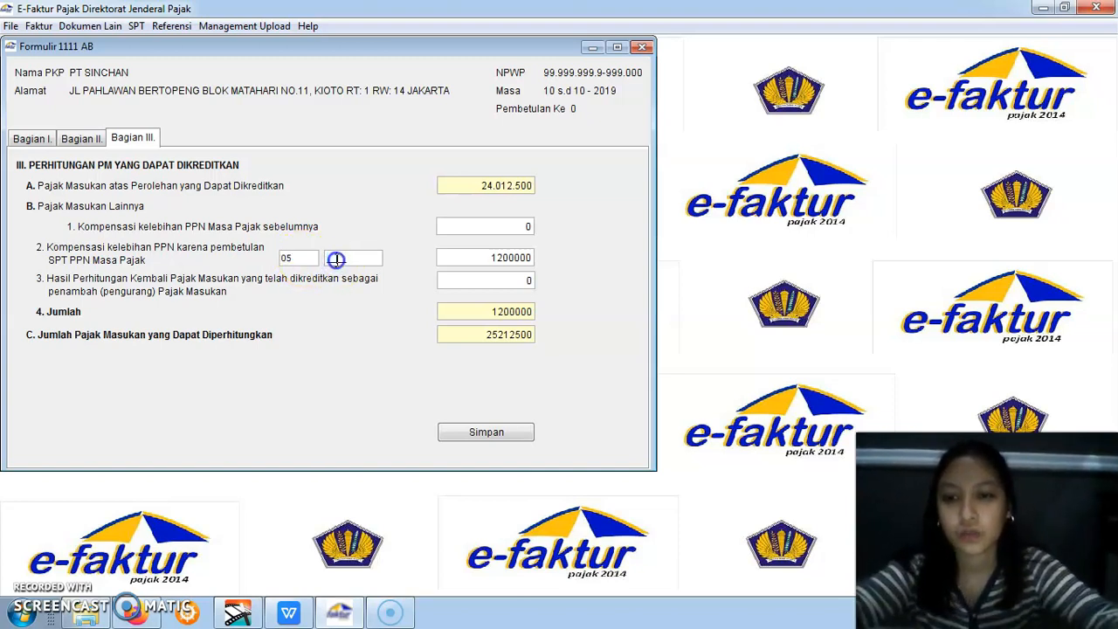
pyautogui.write('20')
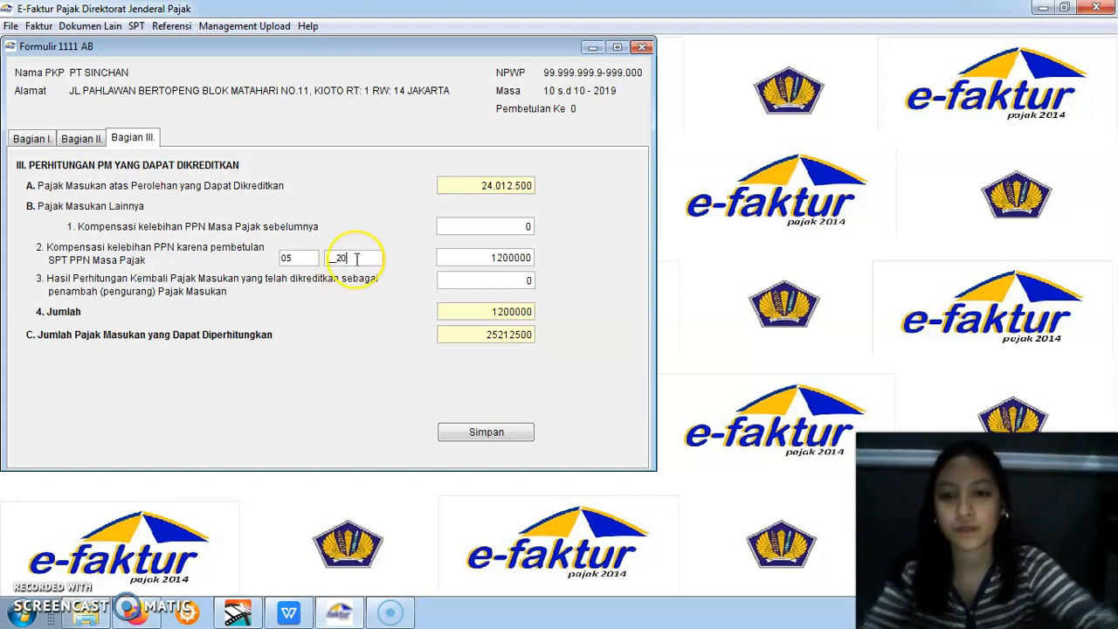
pyautogui.write('19')
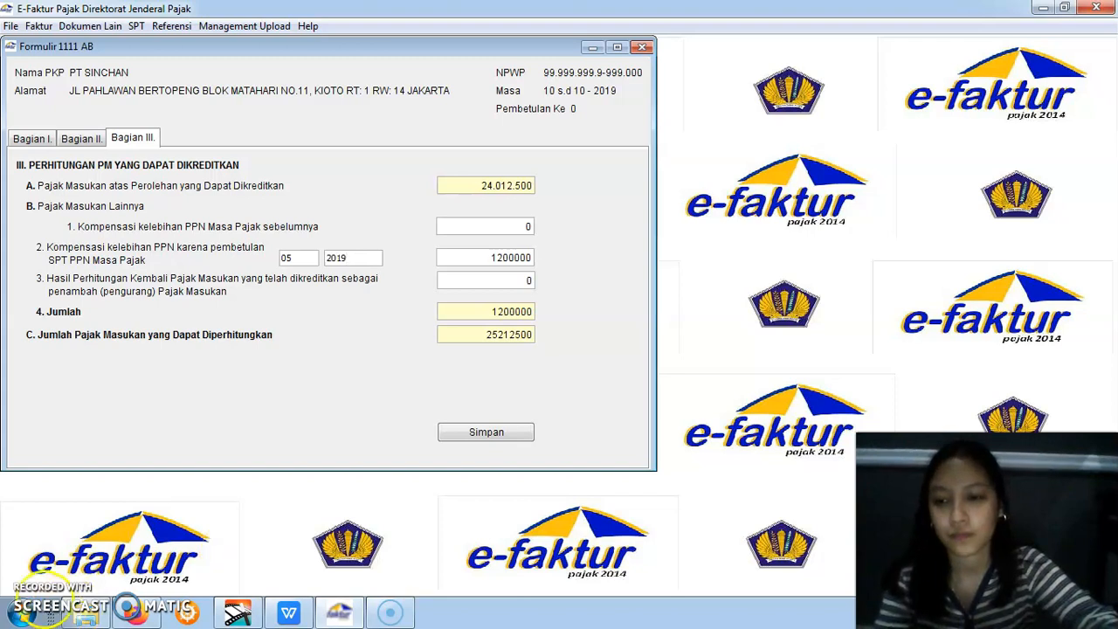
pyautogui.click(470, 434)
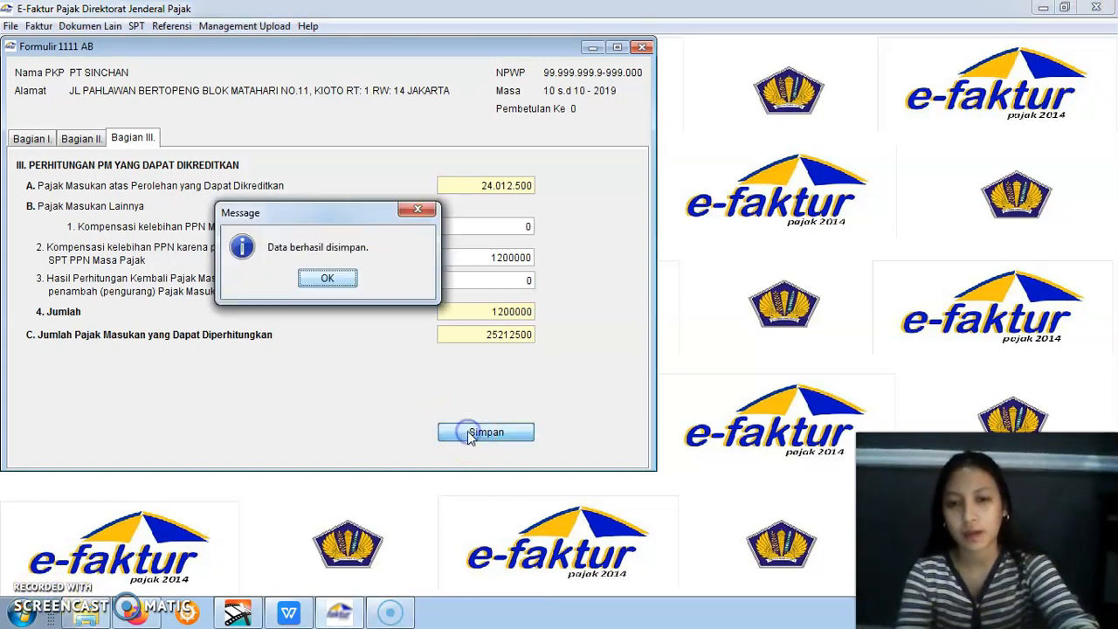
pyautogui.click(329, 279)
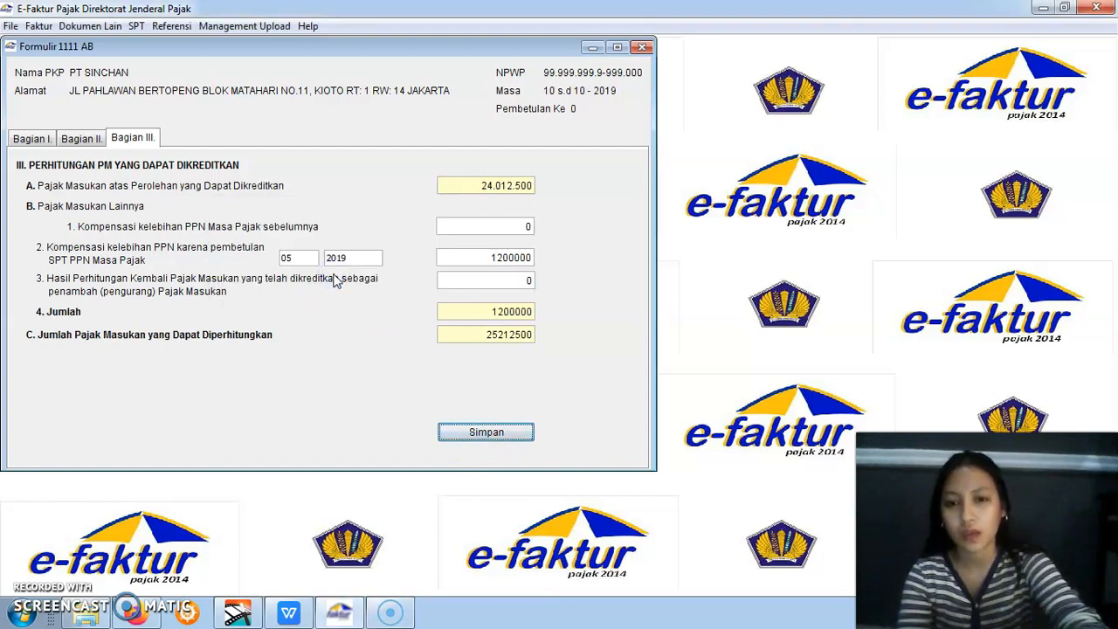
pyautogui.click(641, 47)
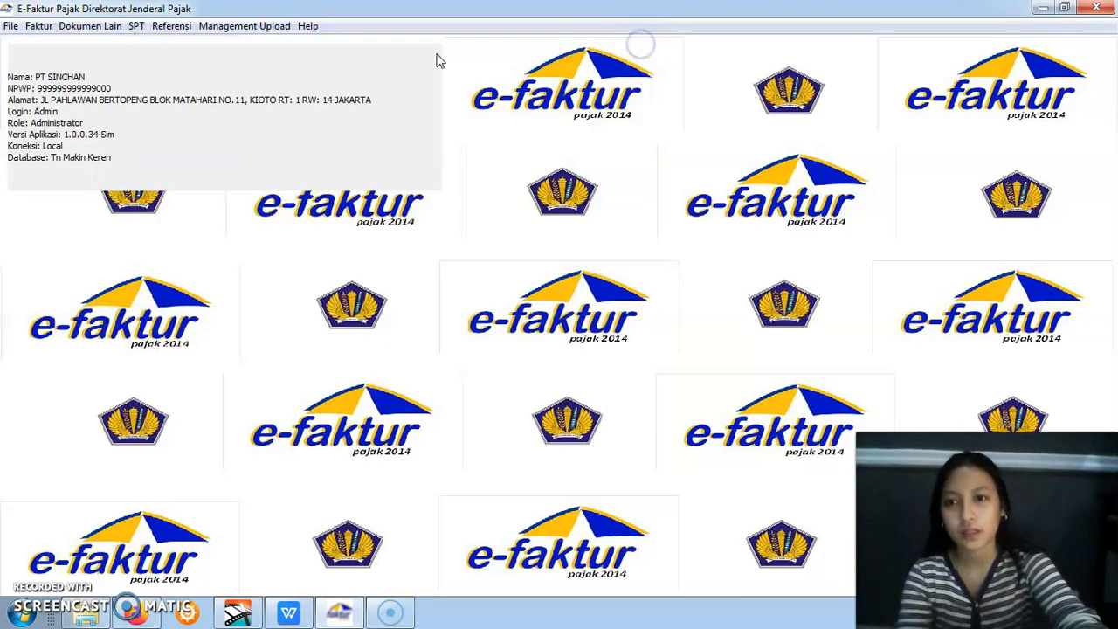
# Open the main form 1111 and, in Bagian II.H, mark Butir II.D and Dikompensasikan ke Masa Pajak berikutnya
pyautogui.click(140, 26)
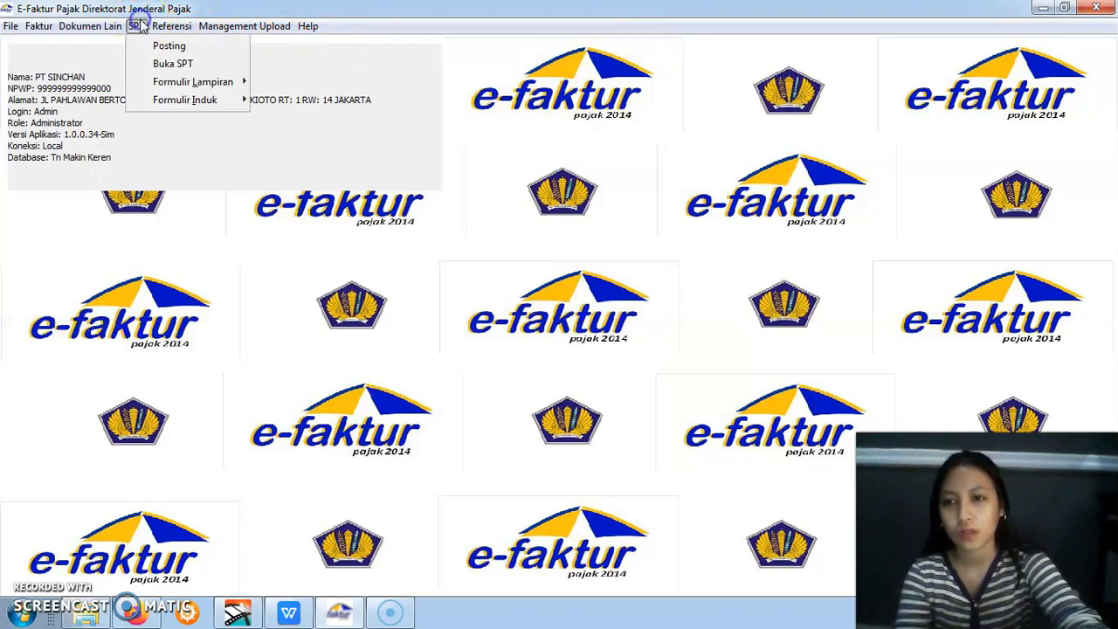
pyautogui.moveTo(153, 101)
pyautogui.click(267, 102)
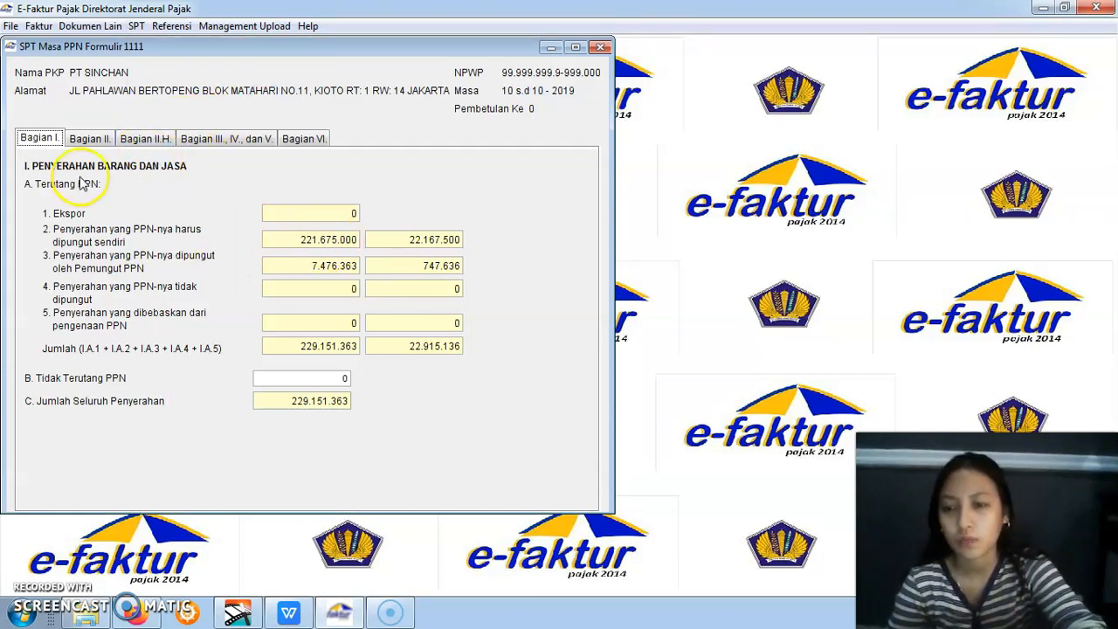
pyautogui.click(92, 141)
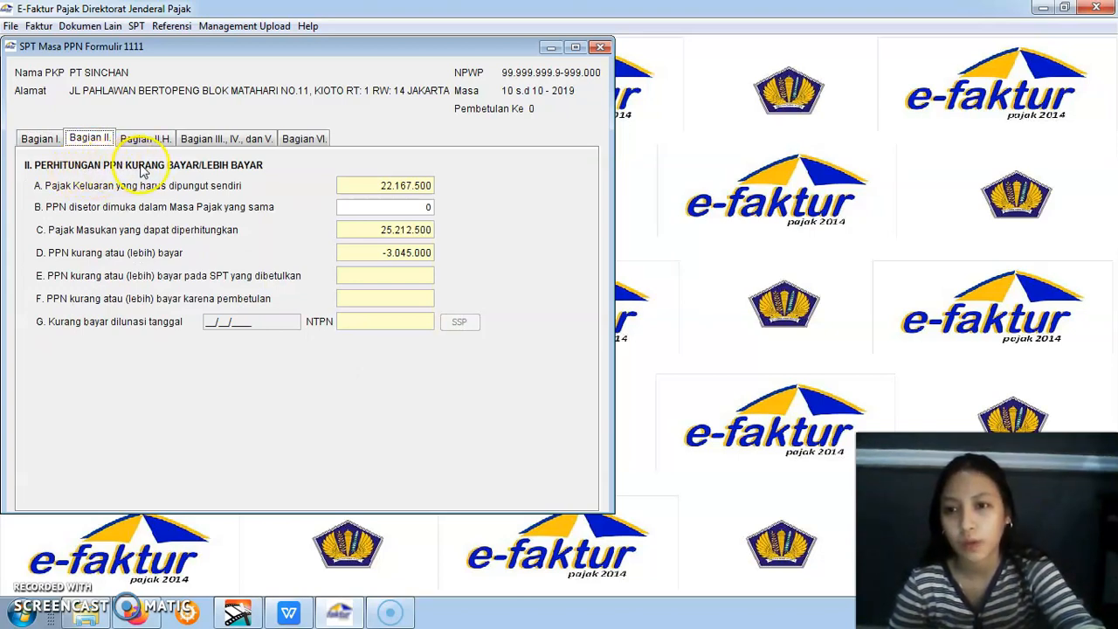
pyautogui.click(164, 140)
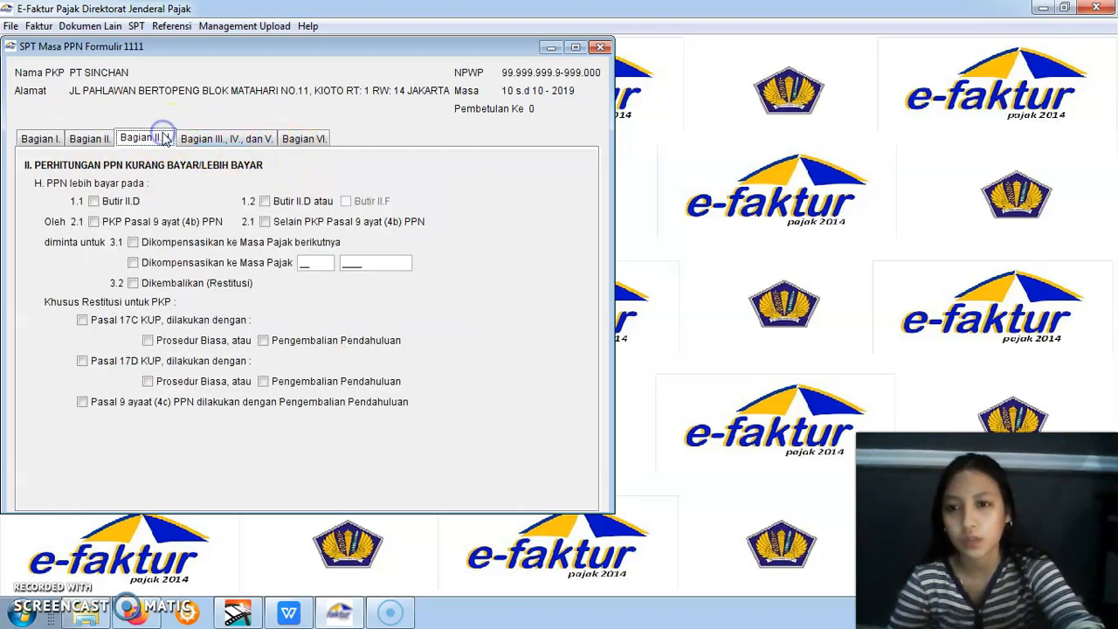
pyautogui.click(94, 202)
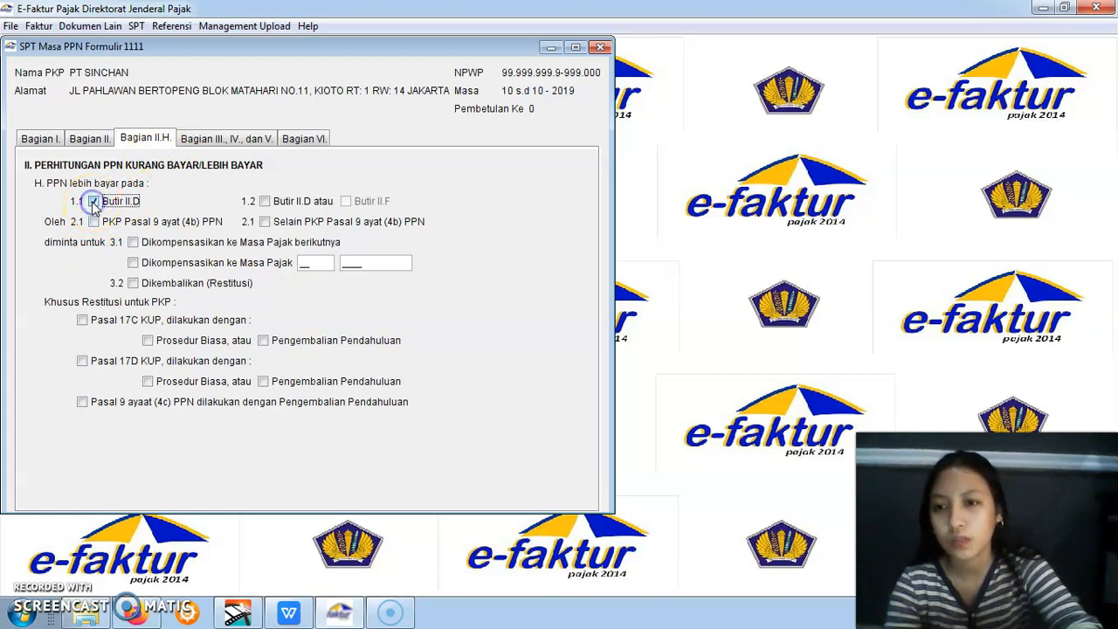
pyautogui.click(133, 243)
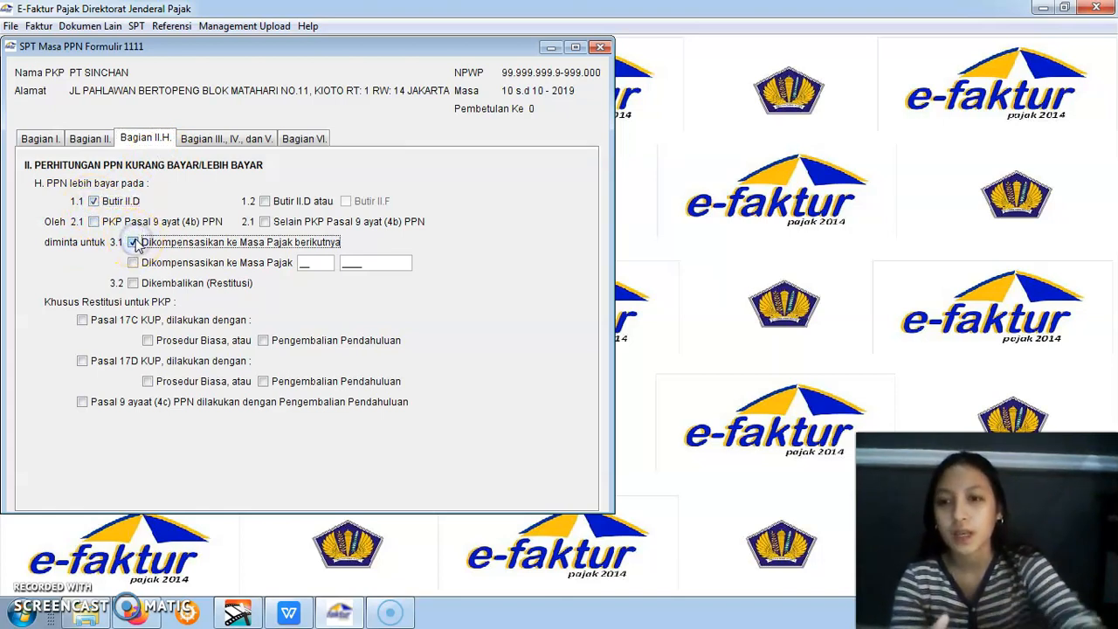
# Consult the assignment's self-construction note in WPS Office and enter 69000000 as Jumlah Dasar Pengenaan Pajak under Kegiatan Membangun Sendiri
pyautogui.click(205, 141)
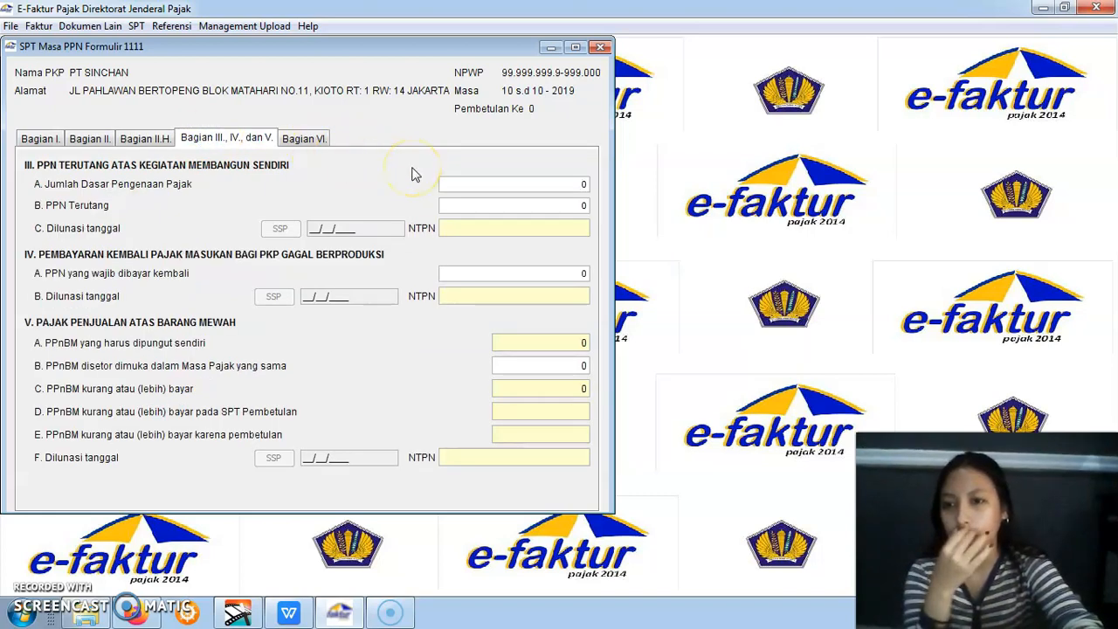
pyautogui.click(175, 179)
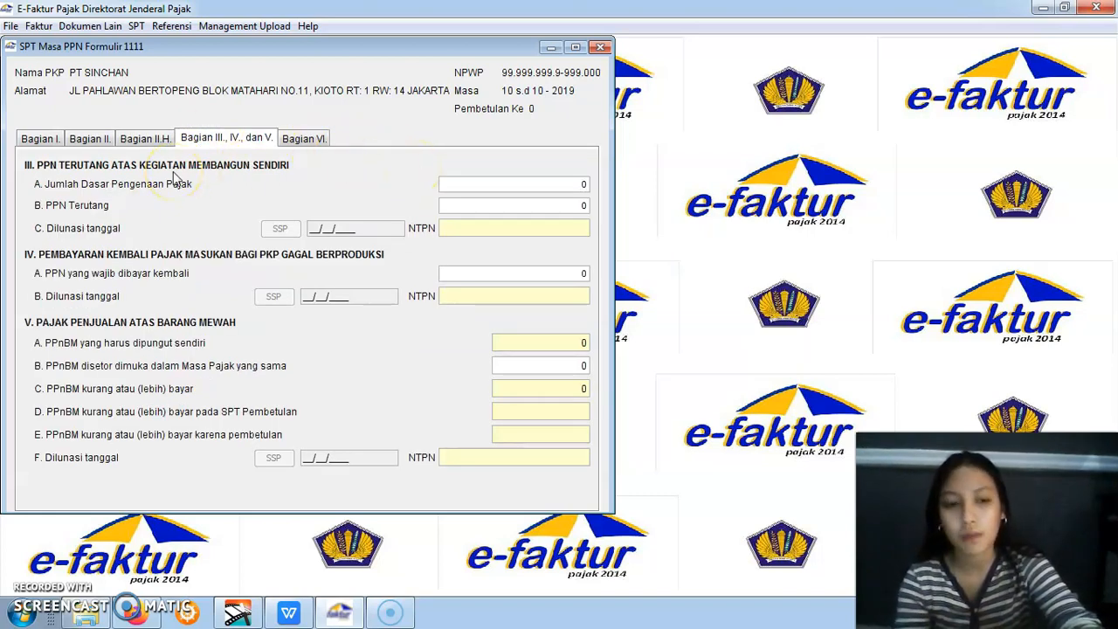
pyautogui.click(285, 612)
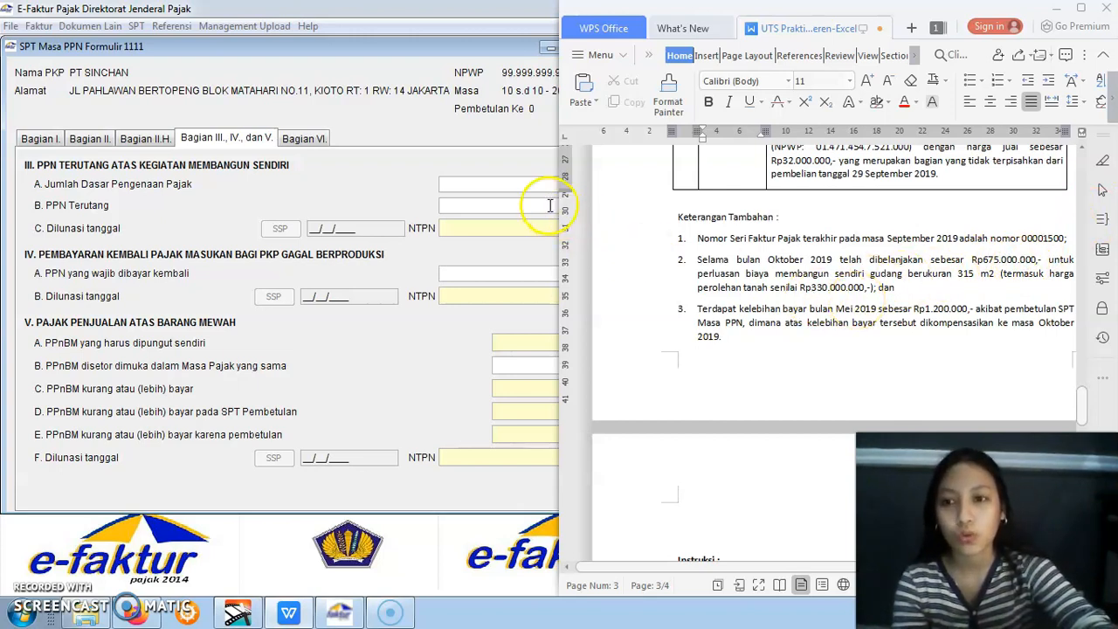
pyautogui.click(533, 184)
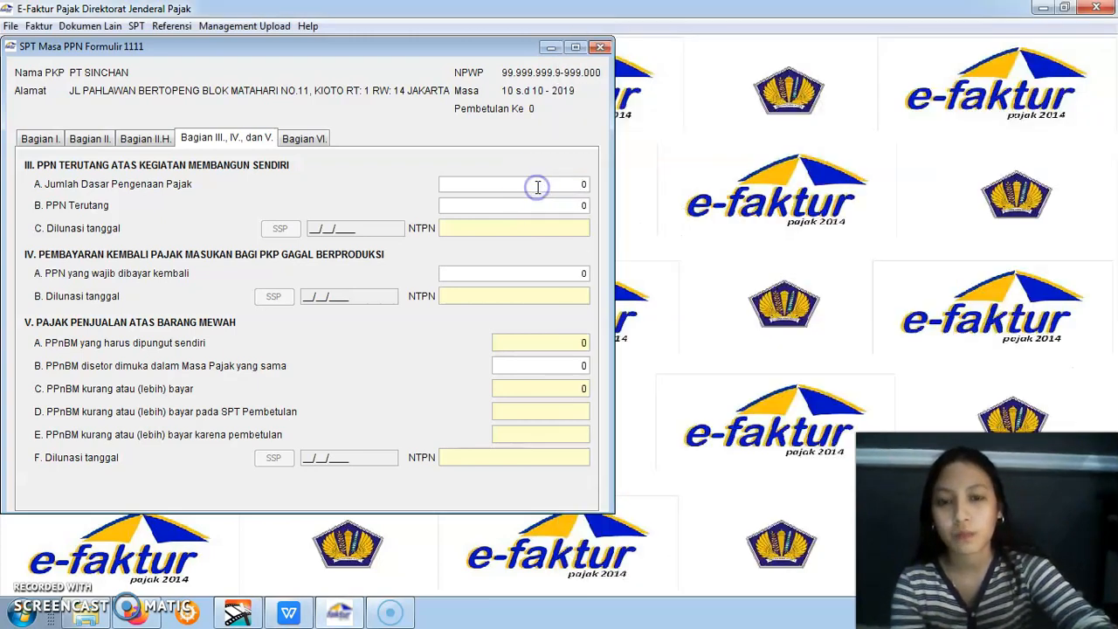
pyautogui.moveTo(580, 183); pyautogui.dragTo(591, 183)
pyautogui.press('BackSpace')
pyautogui.write('69')
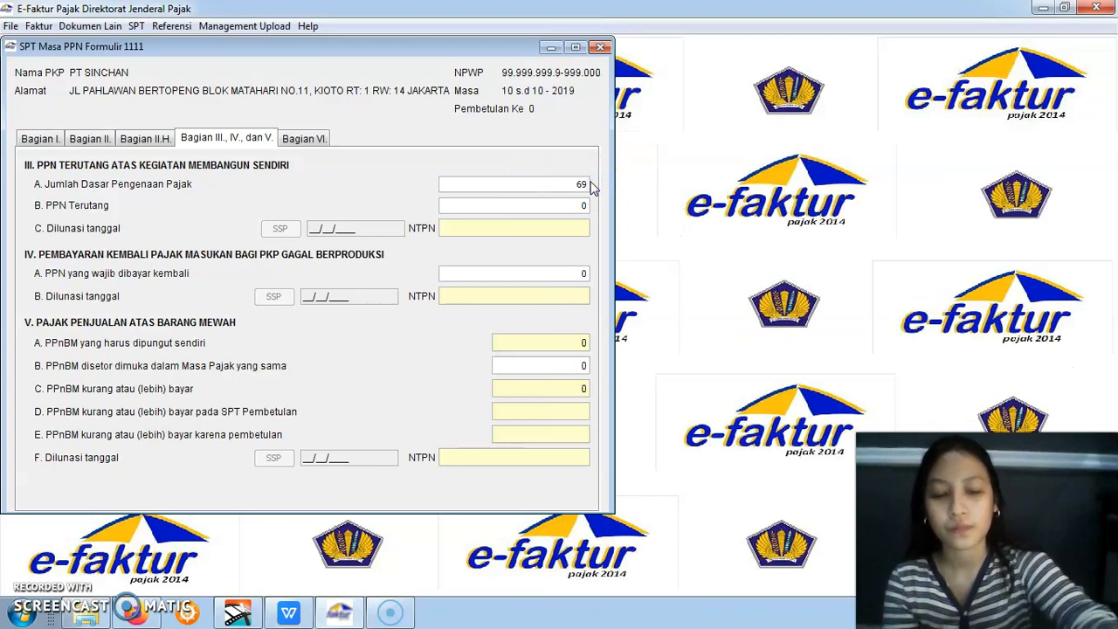
pyautogui.write('.000.000')
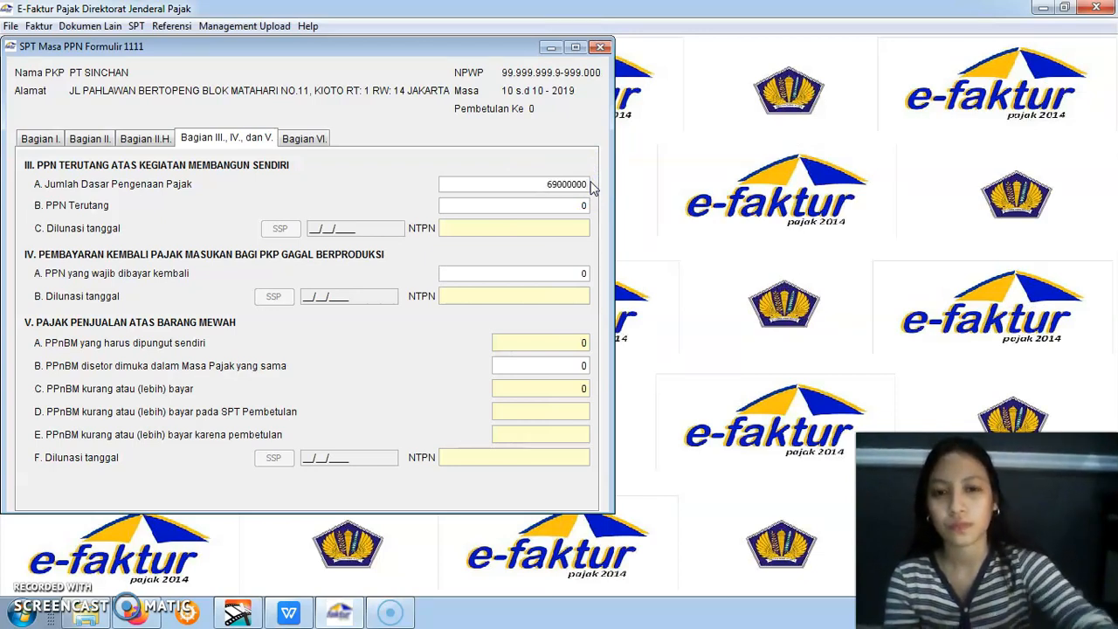
pyautogui.click(550, 232)
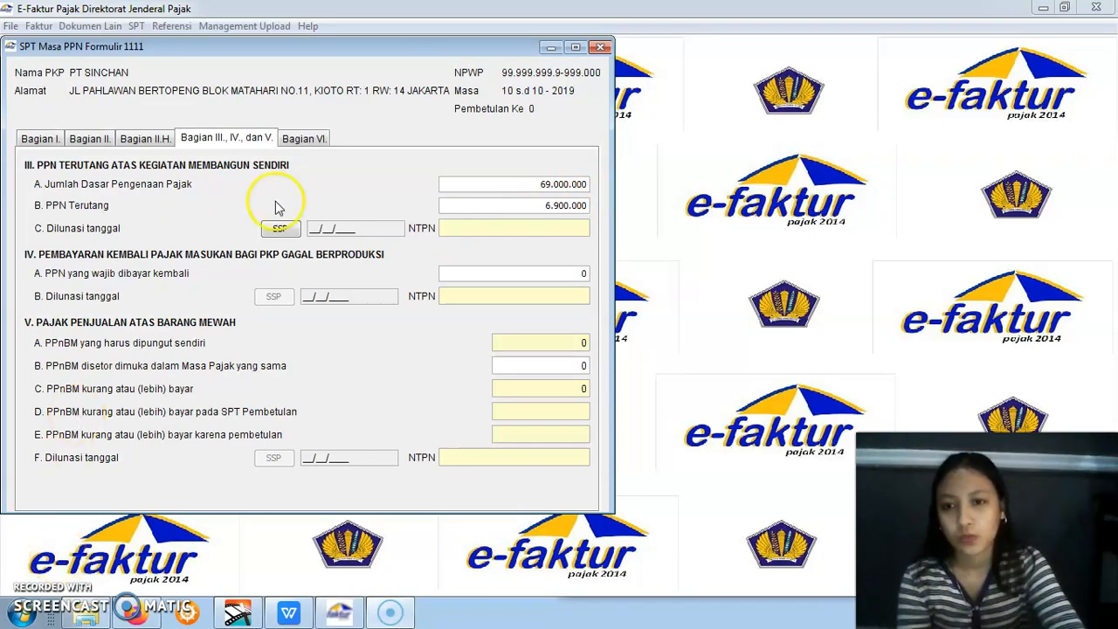
# Add an SSP for Kegiatan Membangun Sendiri with Kode Jenis Pajak 411211, Kode Jenis Setoran 103 and Tanggal 15/11/2019
pyautogui.click(279, 229)
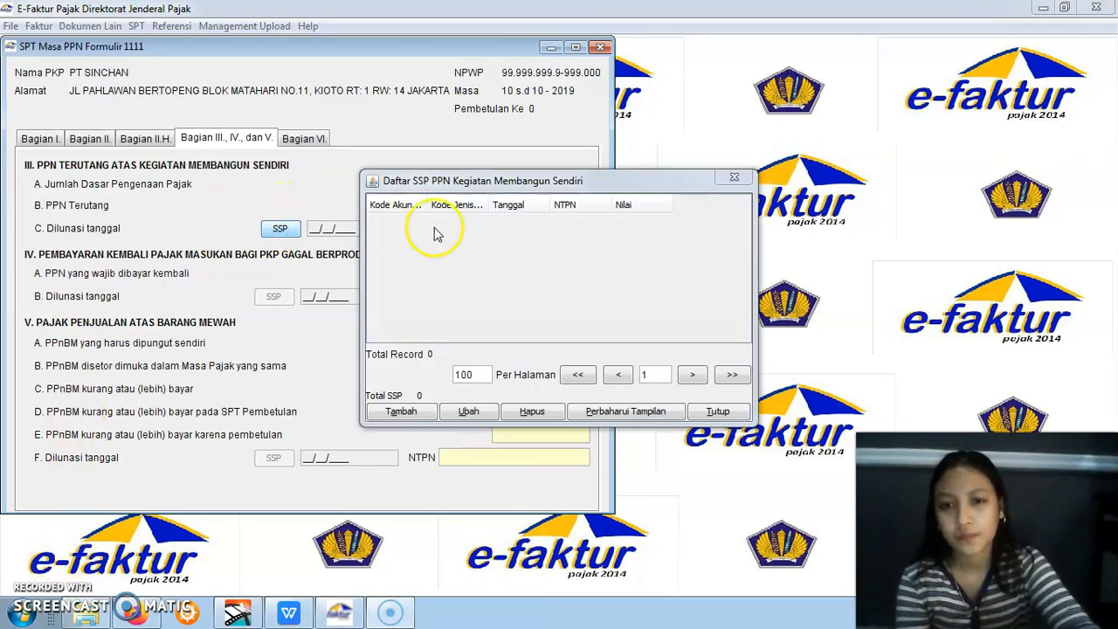
pyautogui.click(399, 412)
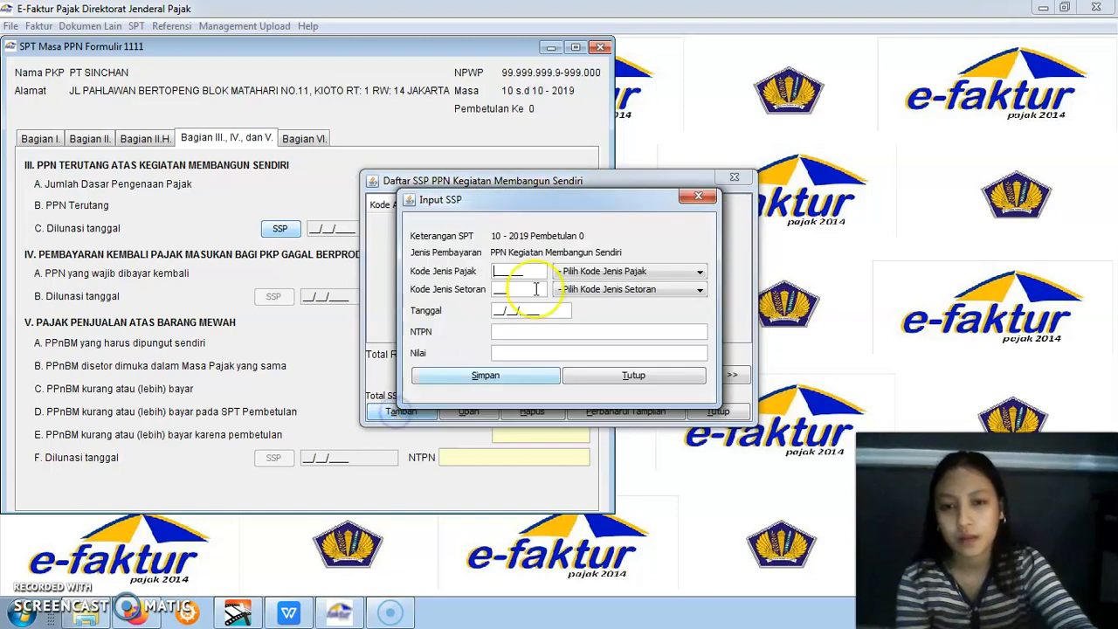
pyautogui.click(577, 272)
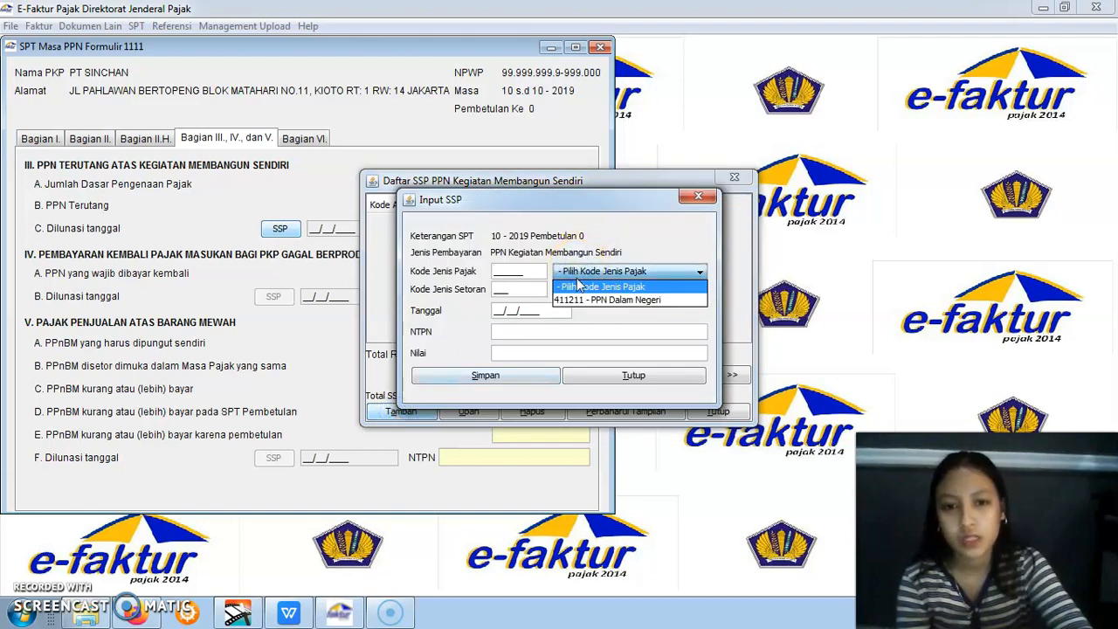
pyautogui.click(581, 298)
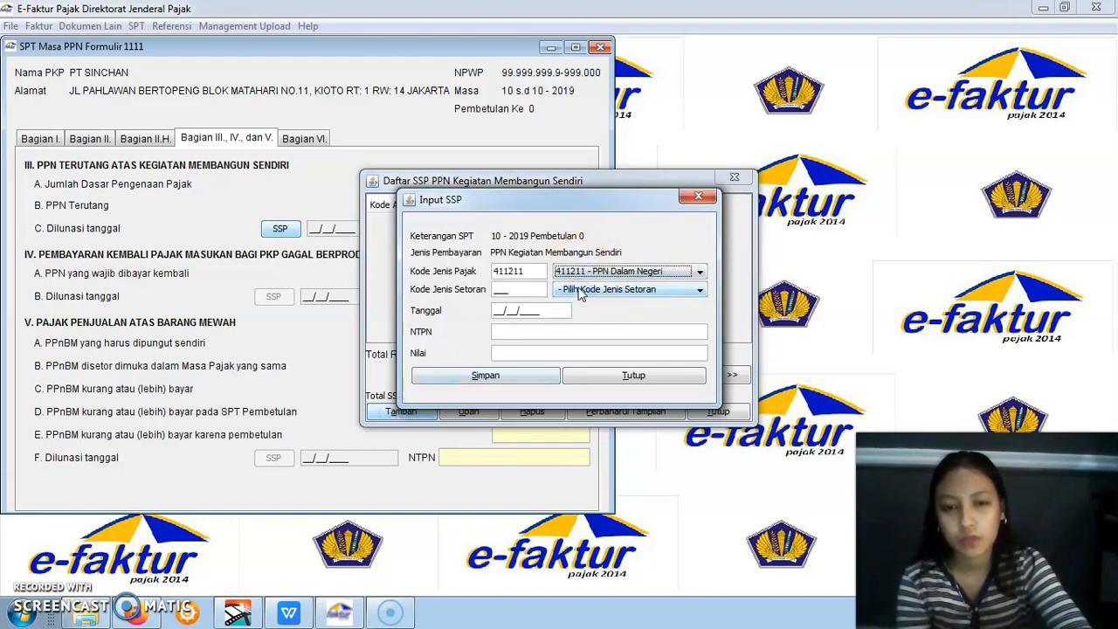
pyautogui.click(580, 291)
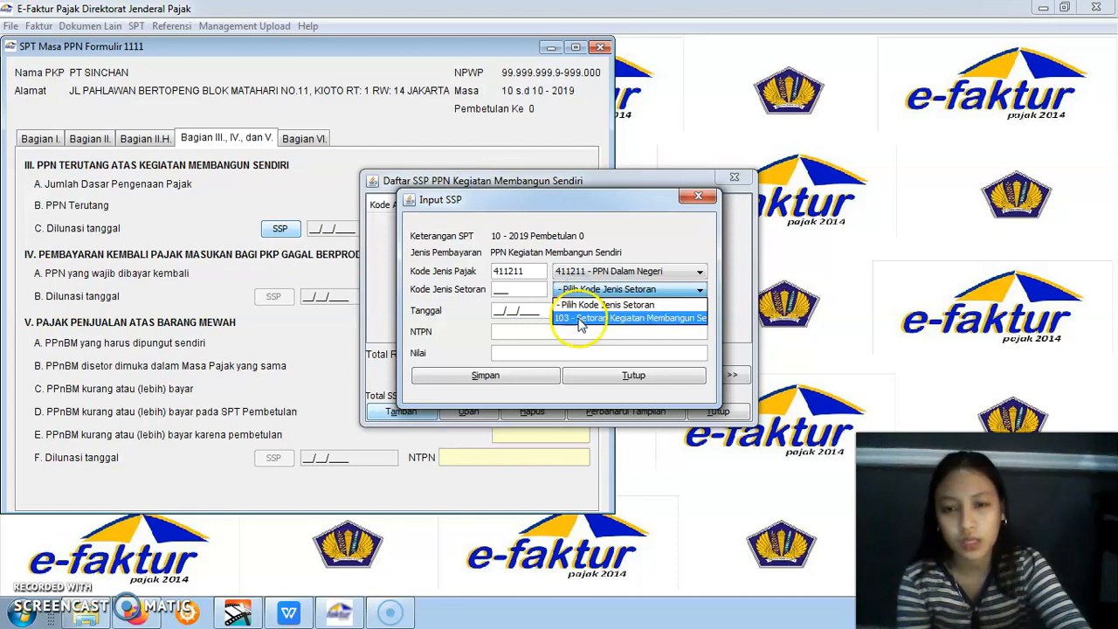
pyautogui.click(576, 317)
pyautogui.click(496, 309)
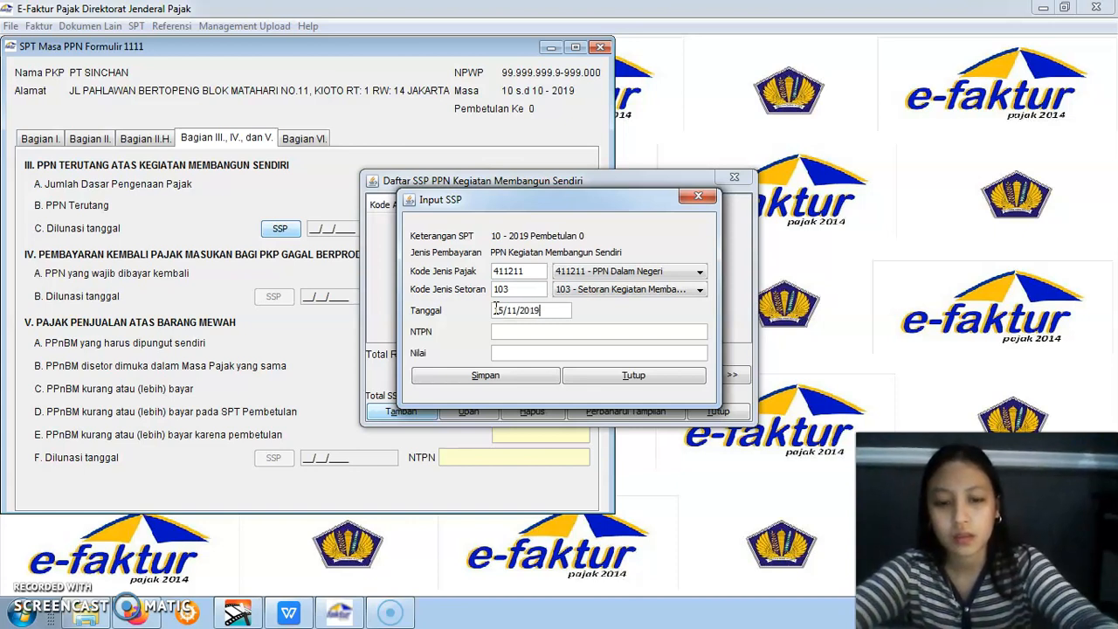
pyautogui.write('15/11/2019')
# Enter the SSP's NTPN and a Nilai of 6900000, save it without recording another SSP and close the SSP list
pyautogui.click(500, 329)
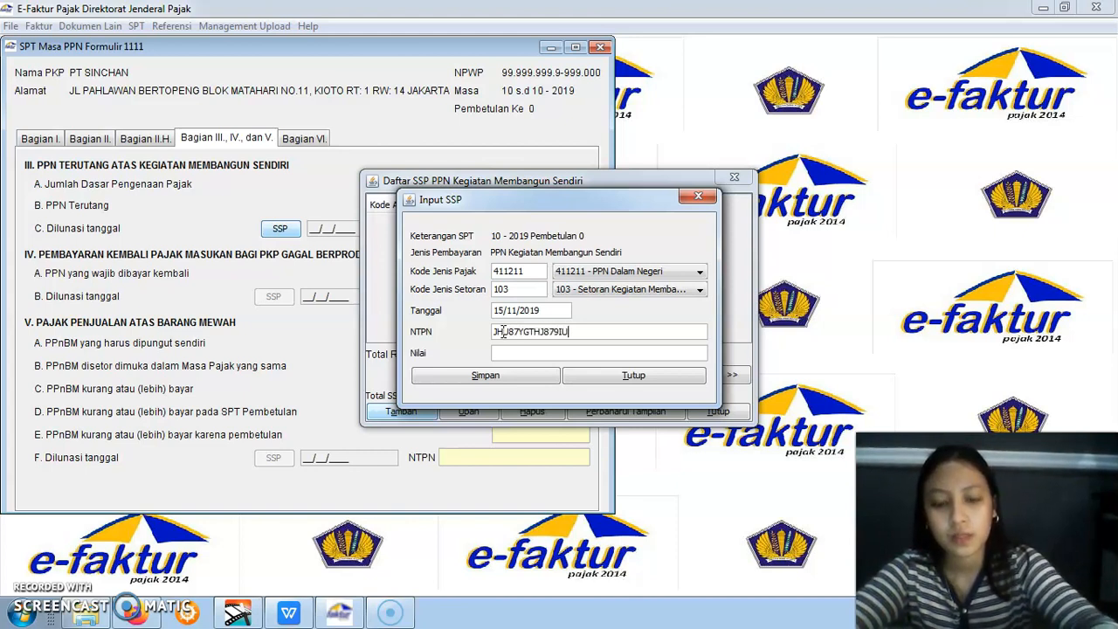
pyautogui.click(508, 352)
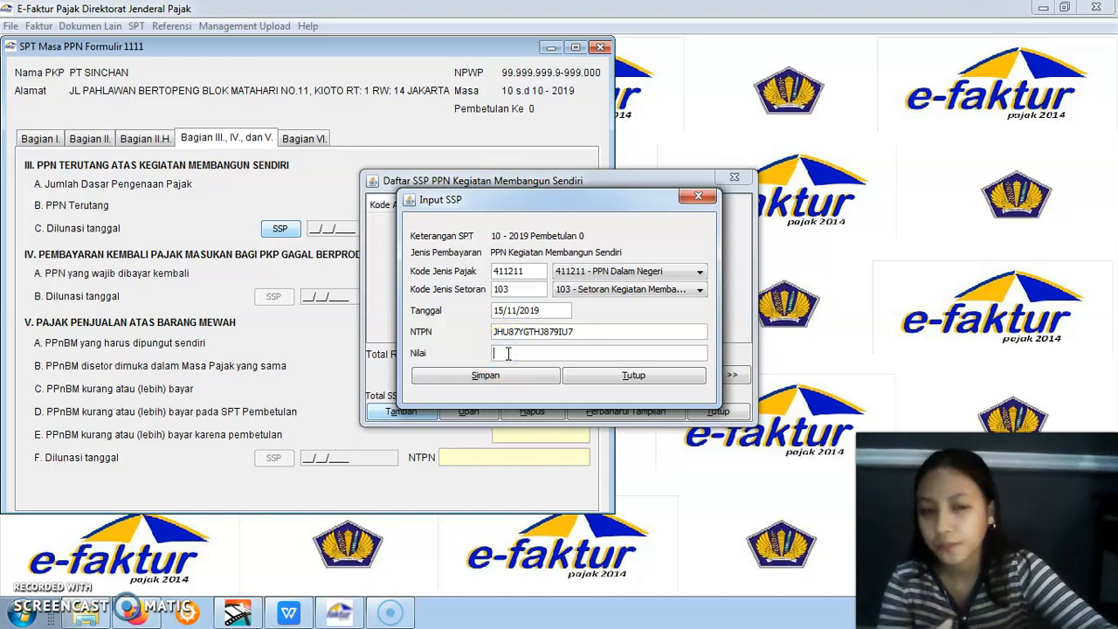
pyautogui.click(19, 610)
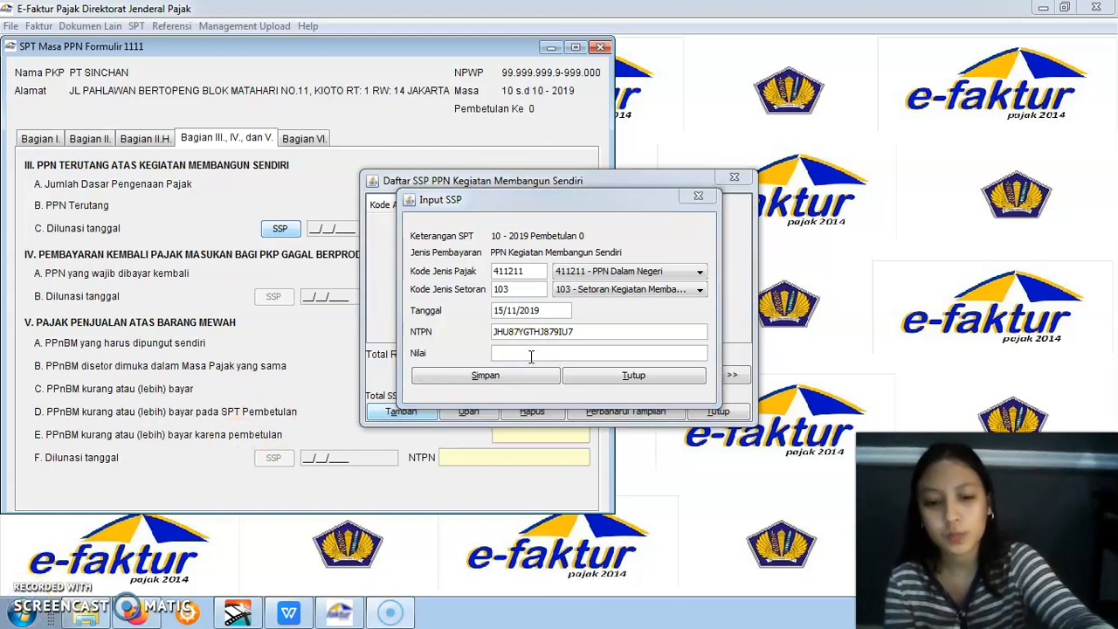
pyautogui.click(530, 356)
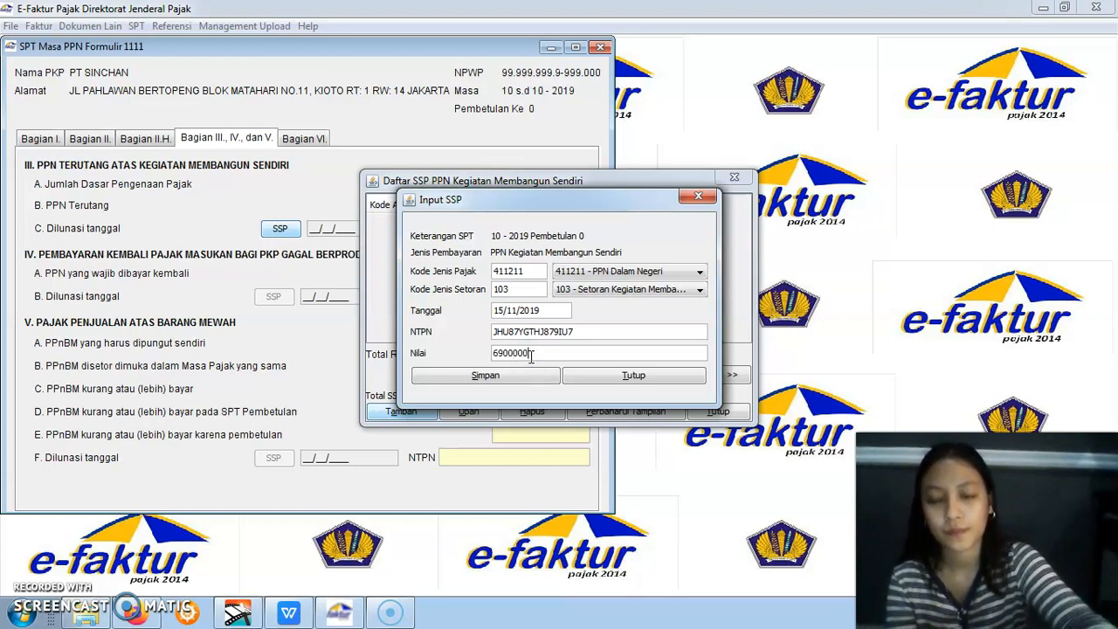
pyautogui.click(532, 379)
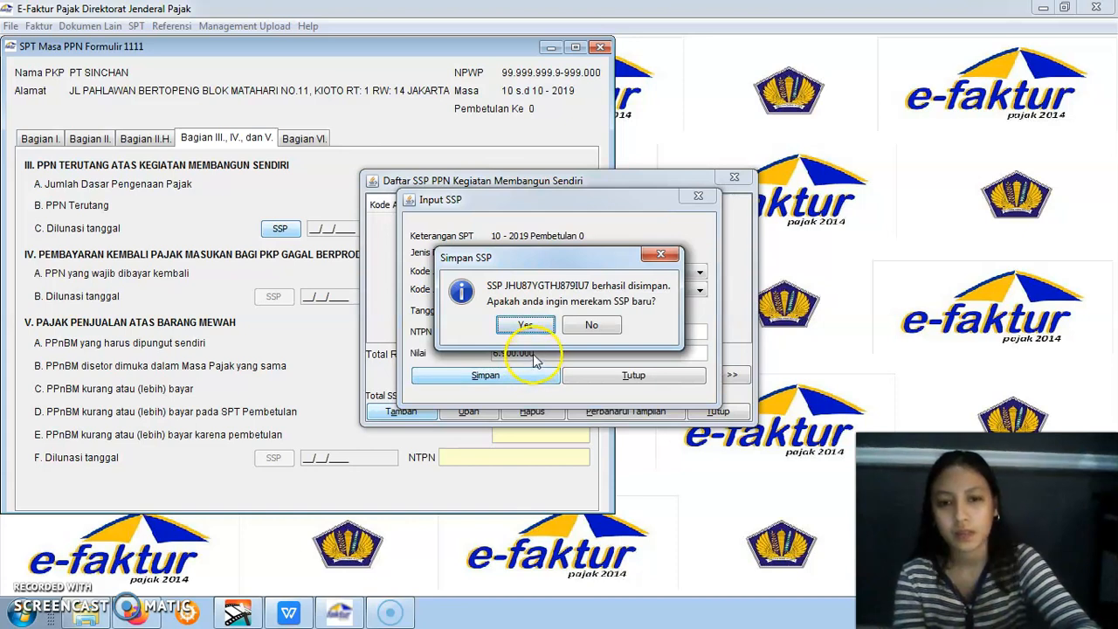
pyautogui.click(592, 325)
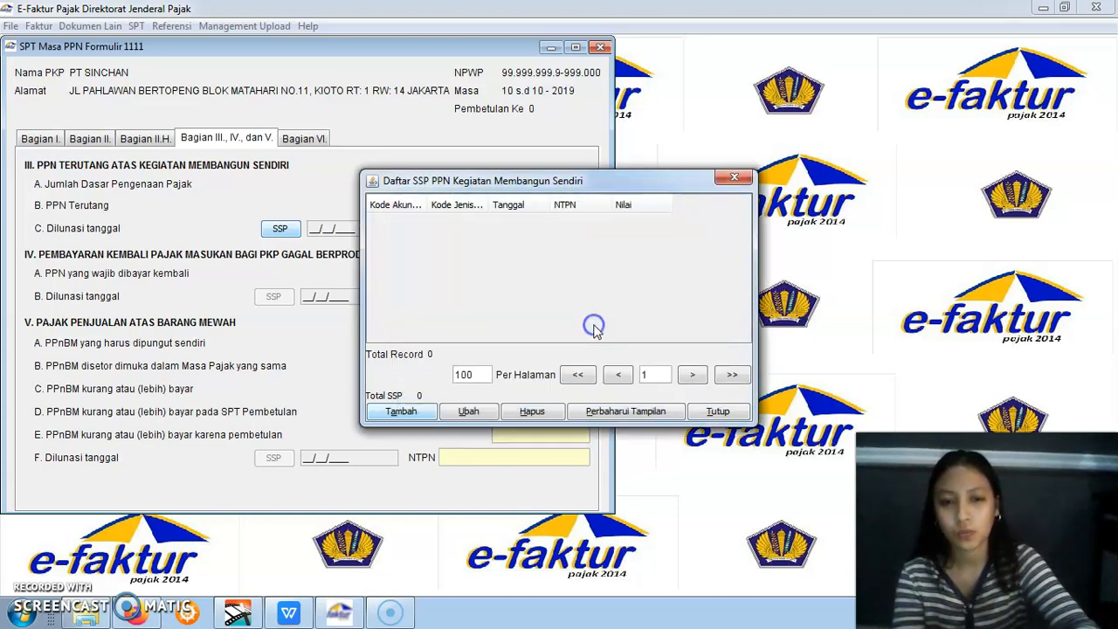
pyautogui.click(738, 178)
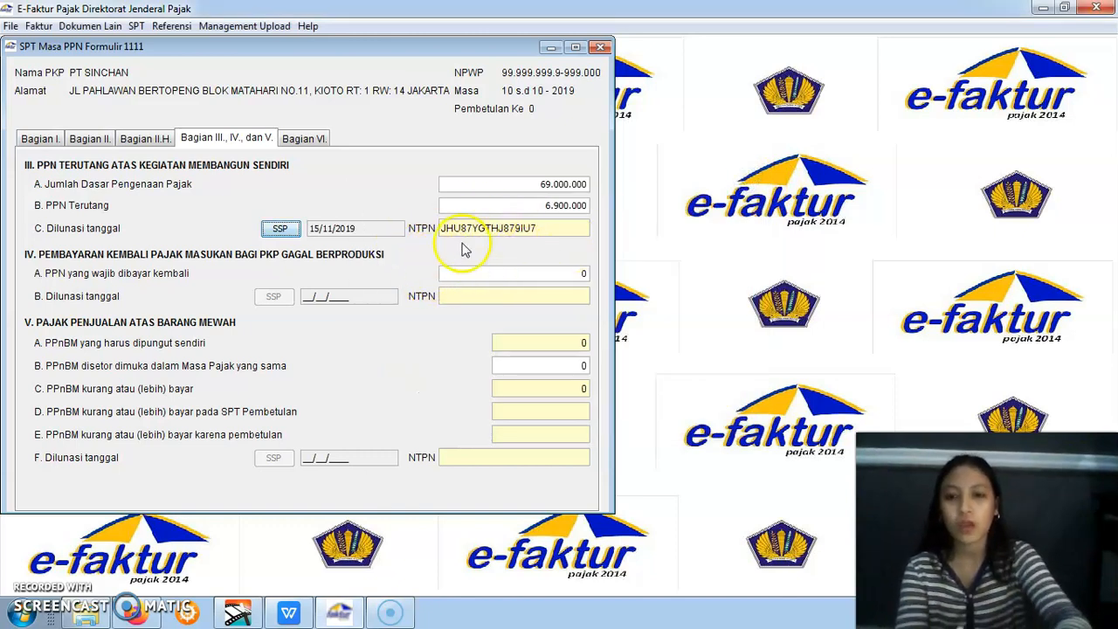
# In Bagian VI of form 1111, replace Nama Jelas with the signatory's name and change Jabatan to Direktur
pyautogui.click(305, 144)
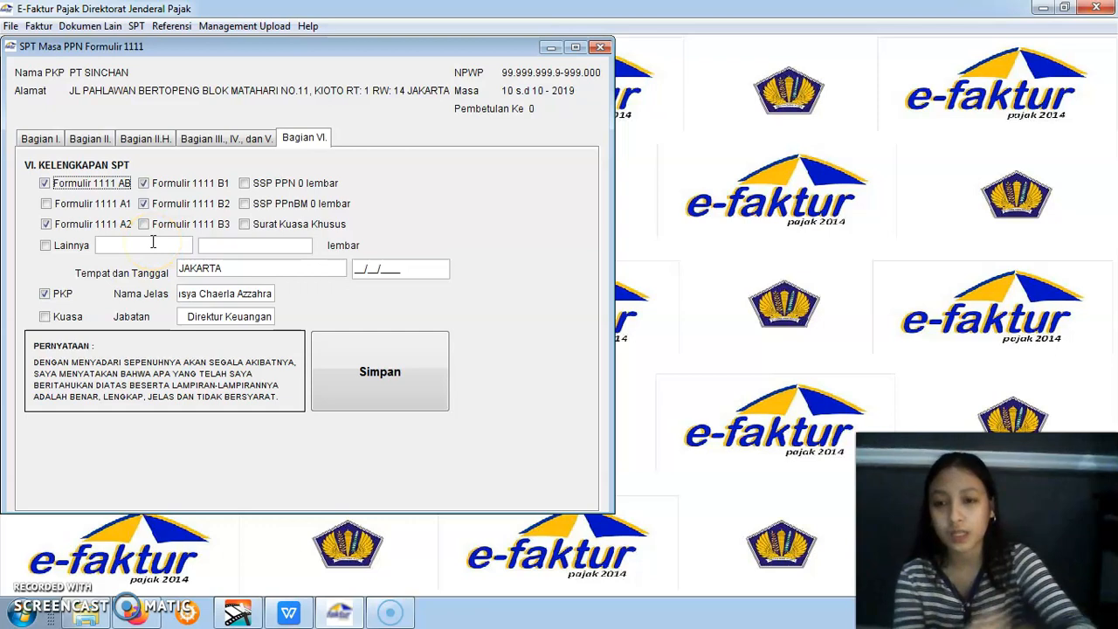
pyautogui.click(180, 293)
pyautogui.moveTo(180, 293); pyautogui.dragTo(285, 301)
pyautogui.write('Ta')
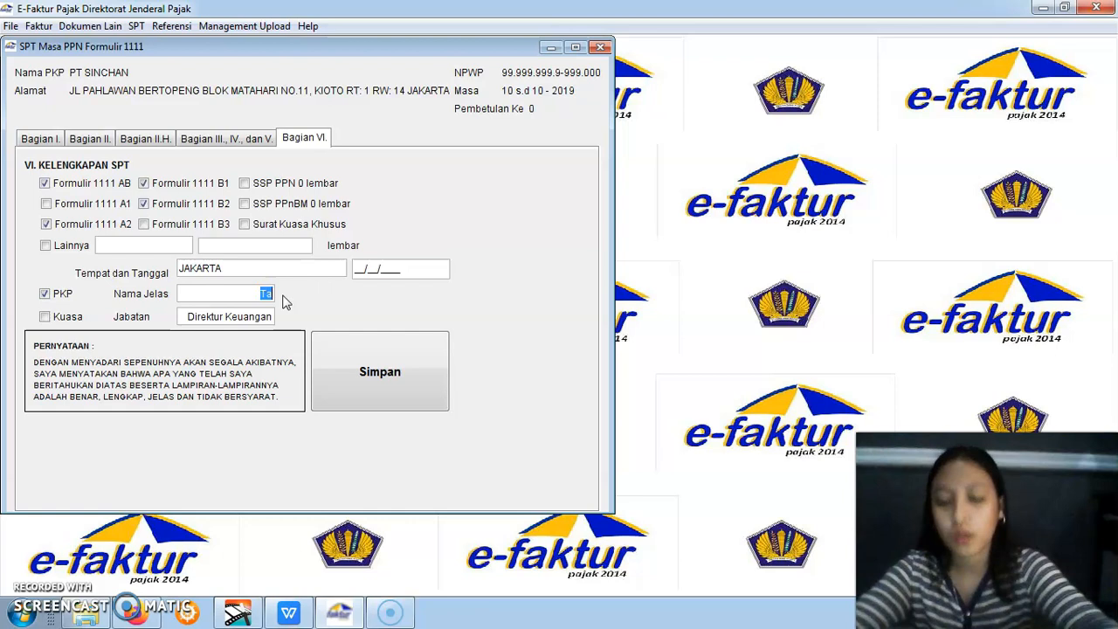
pyautogui.write('Tn Mak')
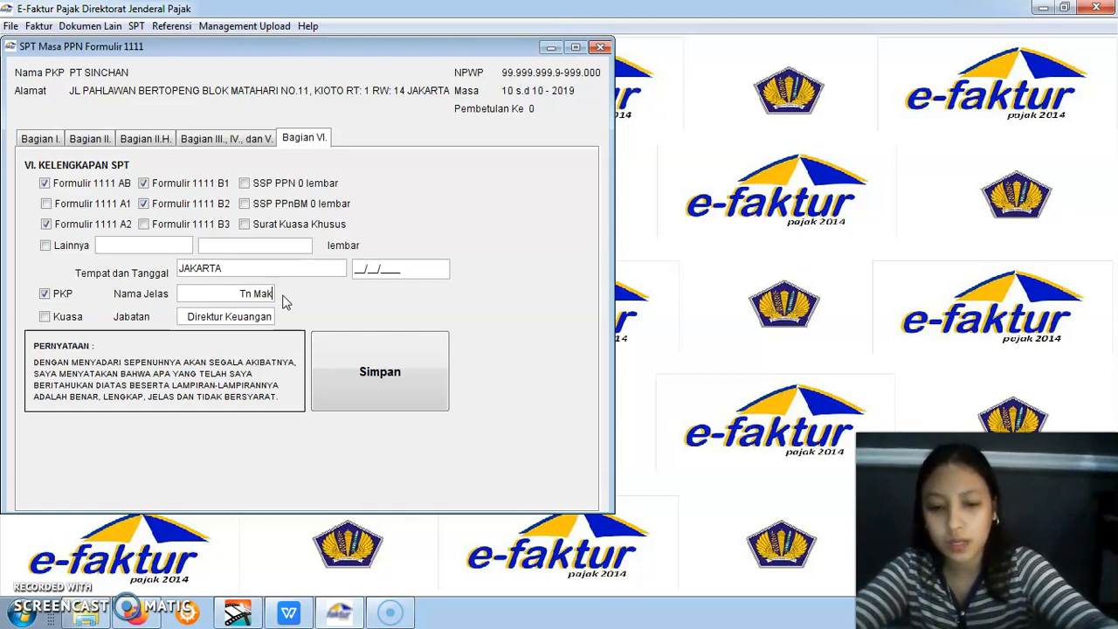
pyautogui.write('in Ke')
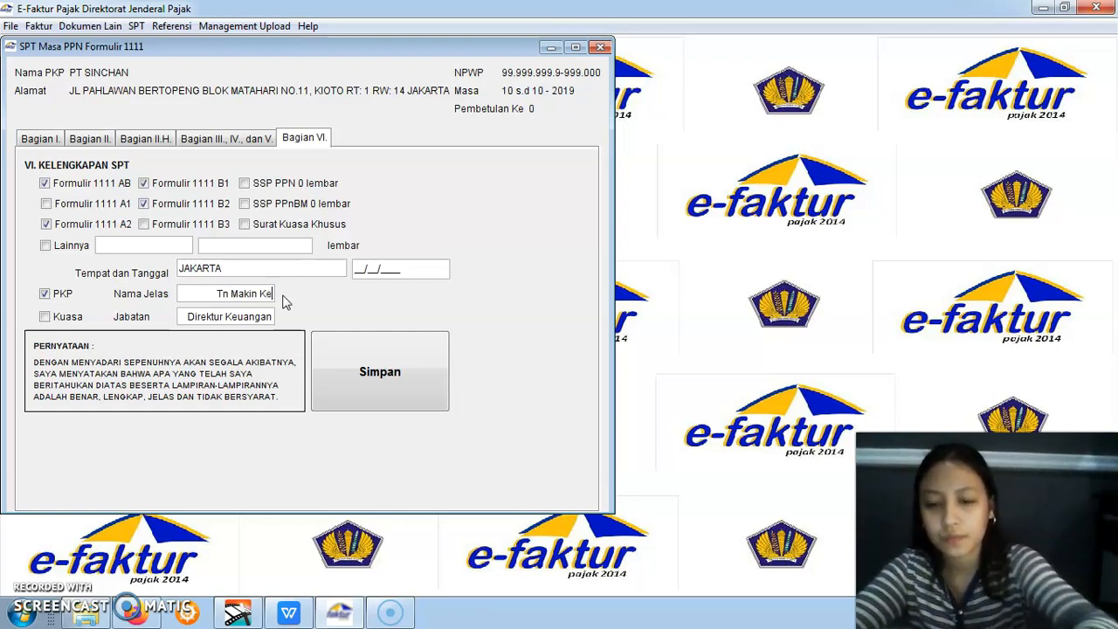
pyautogui.write('ren')
pyautogui.moveTo(226, 317); pyautogui.dragTo(260, 321)
pyautogui.press('BackSpace')
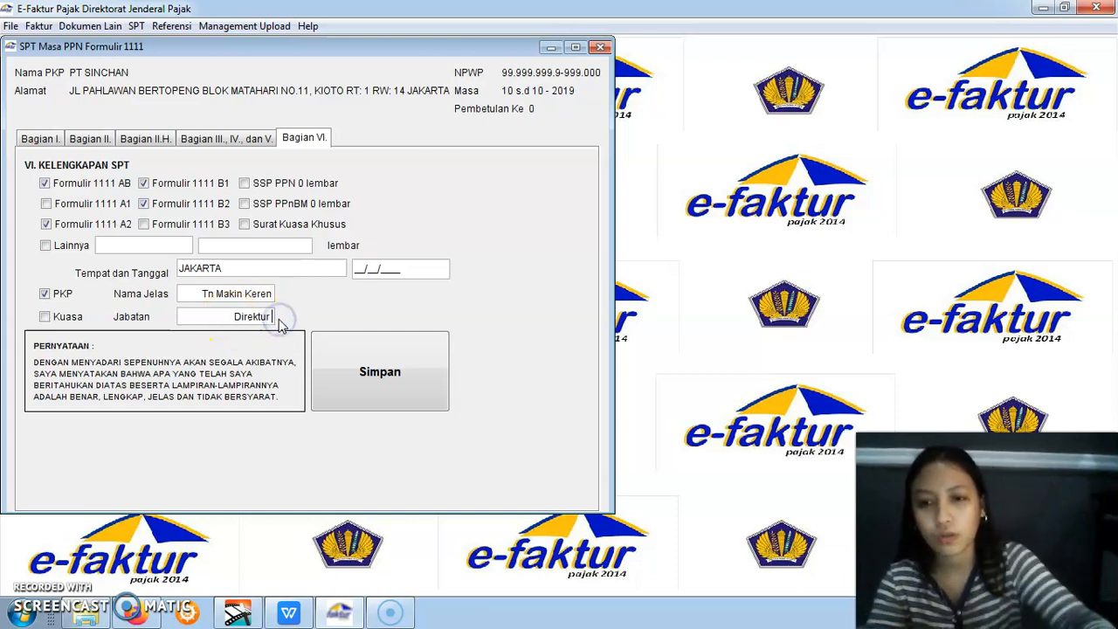
# Set the signing date beside JAKARTA to 22/11/2019, save form 1111 and close it
pyautogui.click(356, 271)
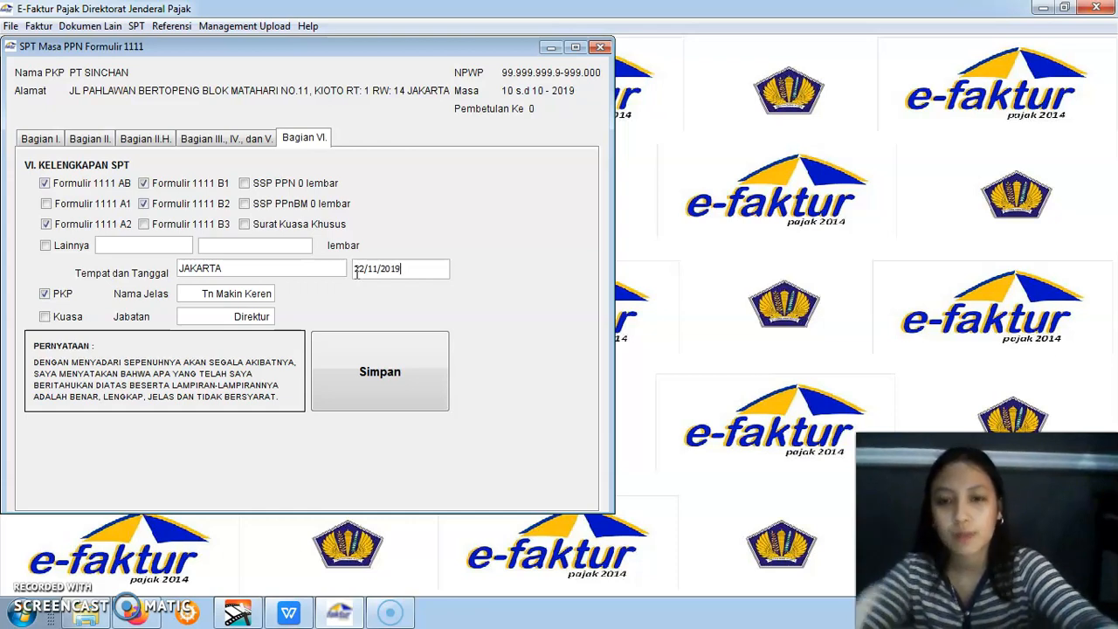
pyautogui.click(395, 371)
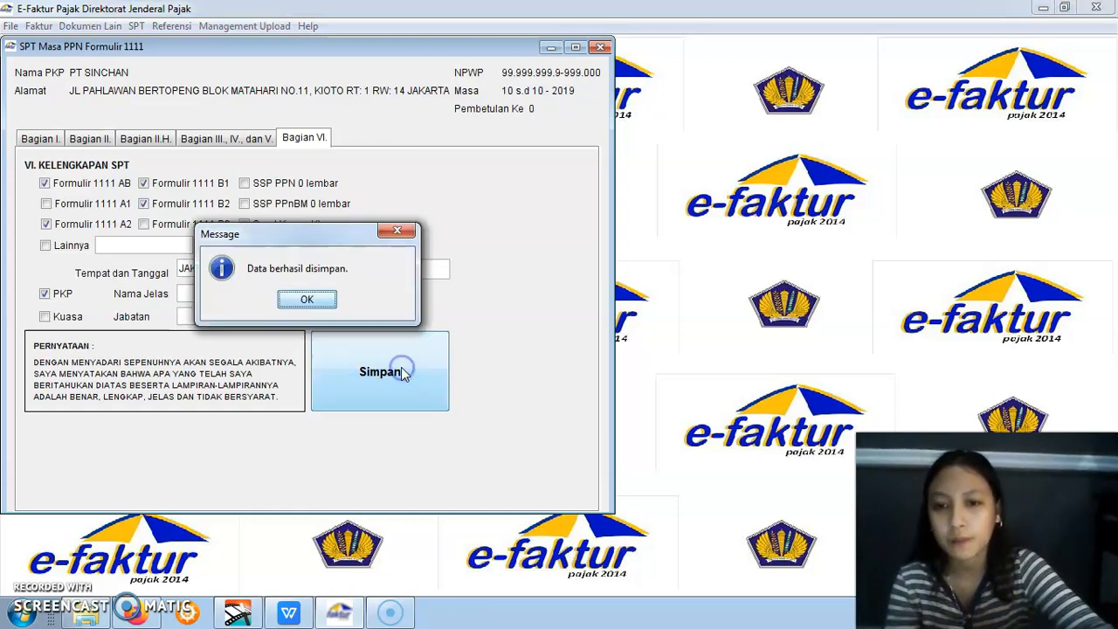
pyautogui.click(323, 300)
pyautogui.click(599, 49)
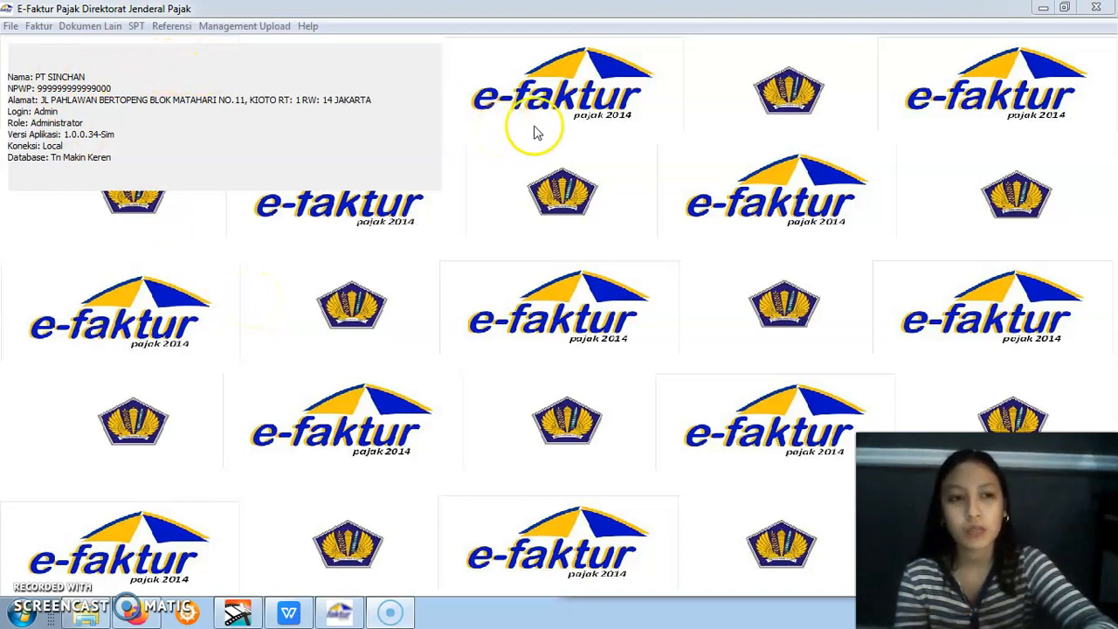
# Close e-Faktur and relaunch it by running ETaxInvoice from the praktikum ppn folder on Local Disk (D:)
pyautogui.click(1096, 10)
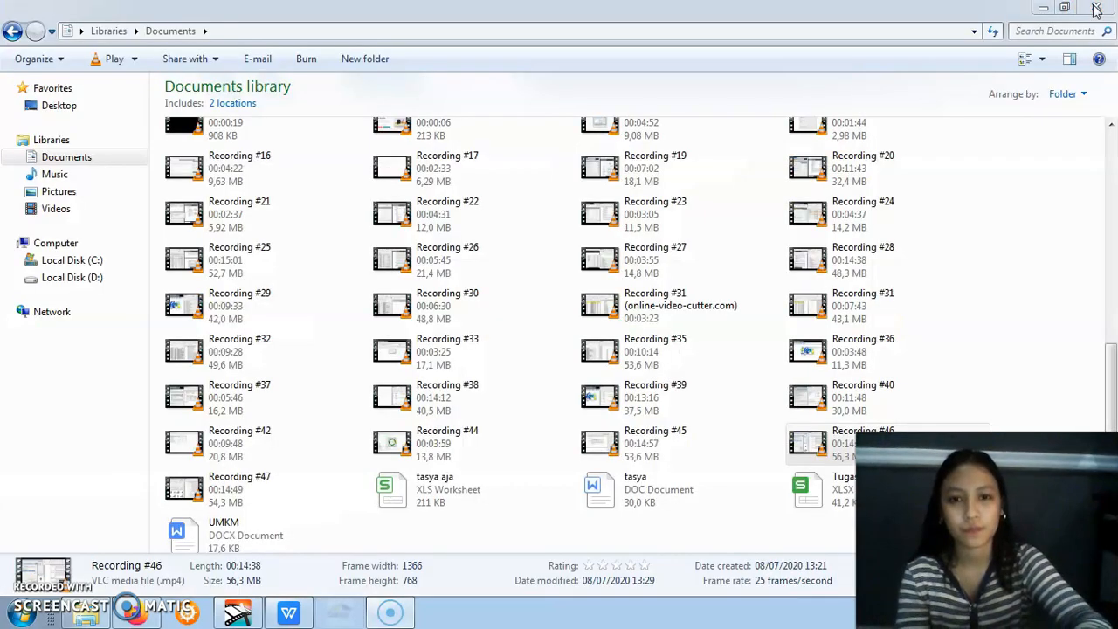
pyautogui.click(90, 614)
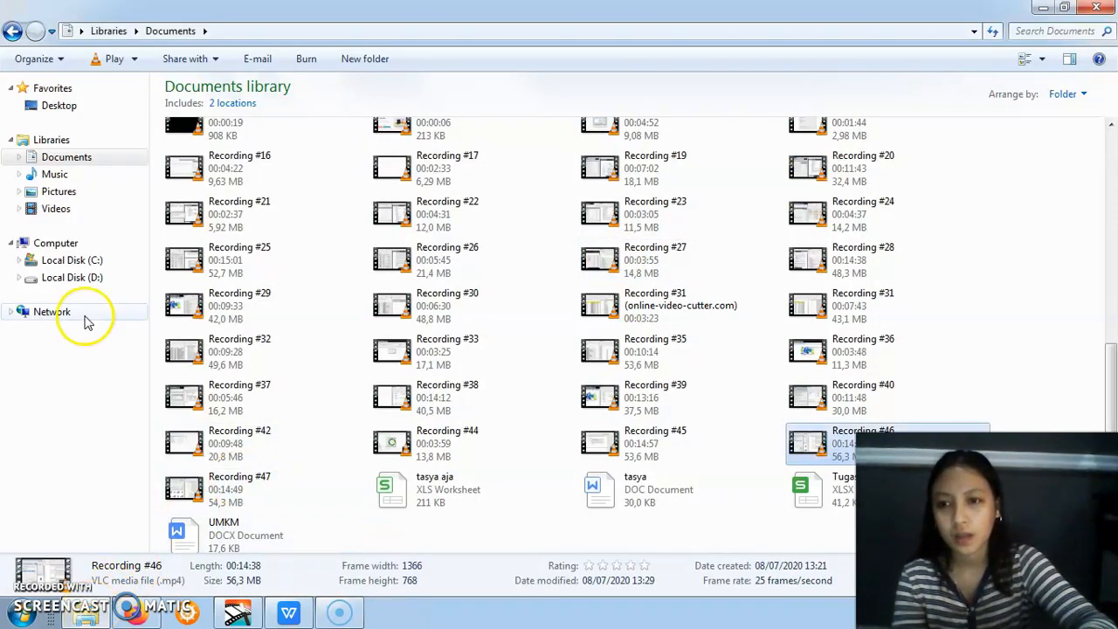
pyautogui.click(92, 277)
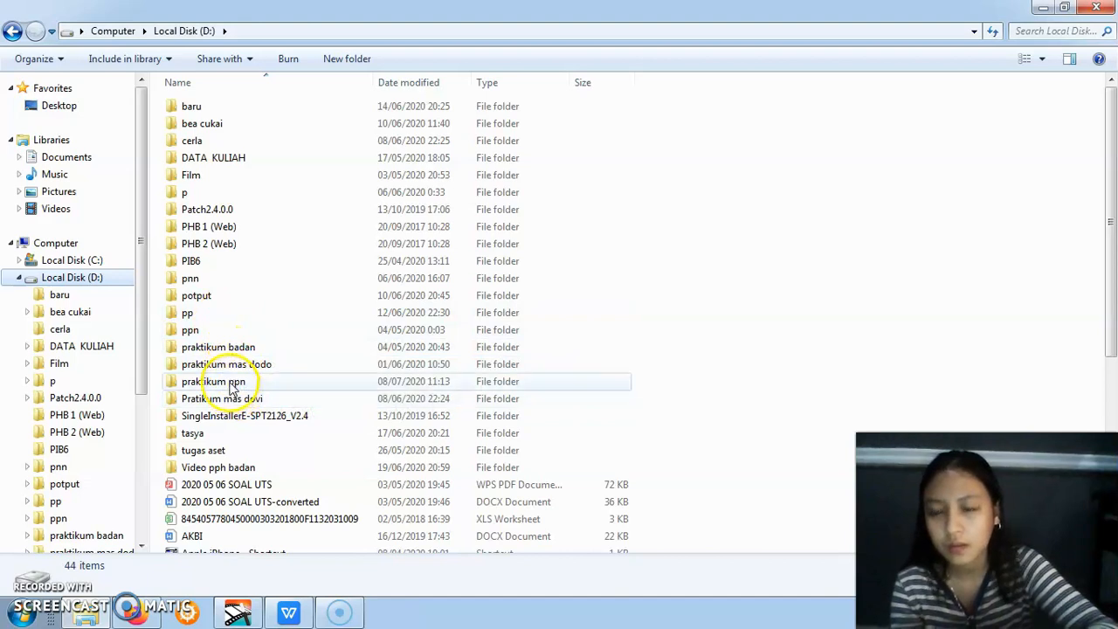
pyautogui.click(232, 384)
pyautogui.doubleClick(232, 385)
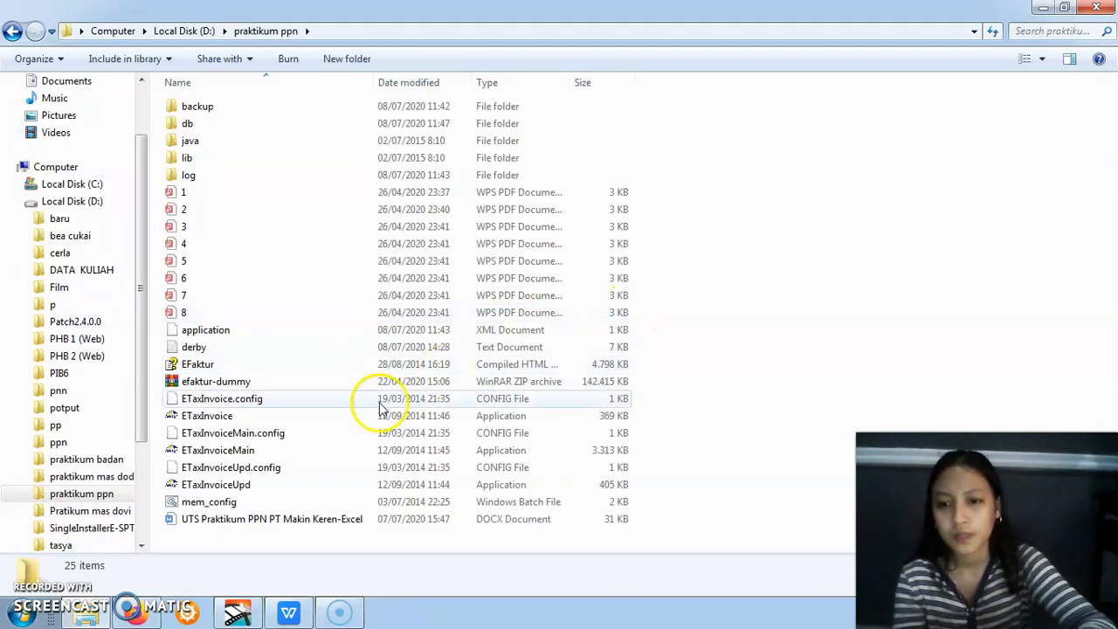
pyautogui.click(331, 419)
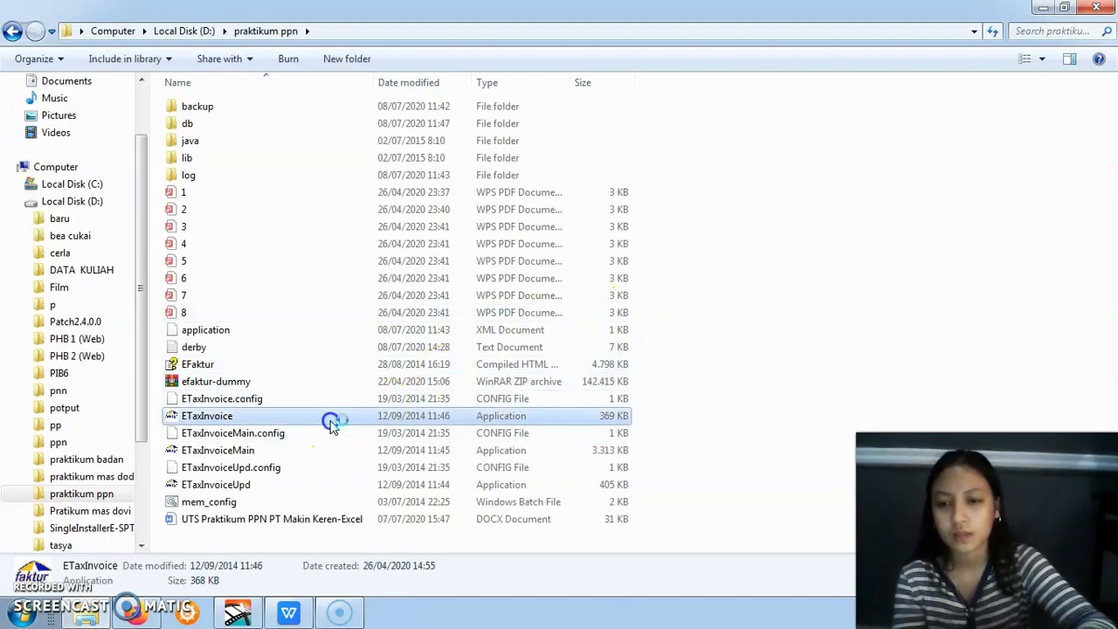
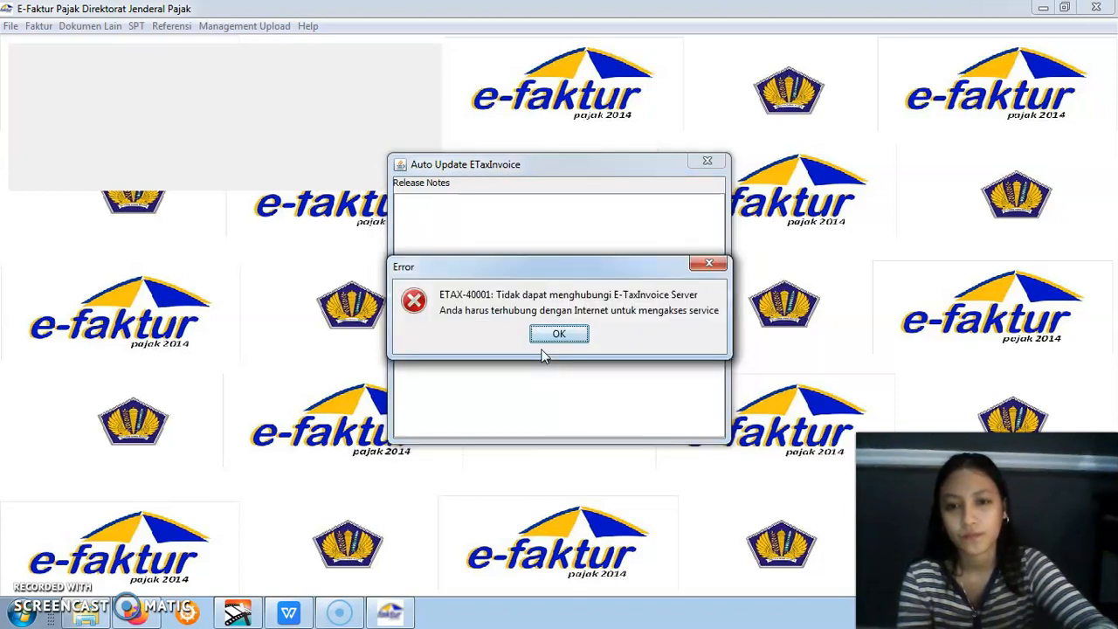
# Dismiss the server error, connect to the Lokal Database and log in as Admin with the account password
pyautogui.click(556, 334)
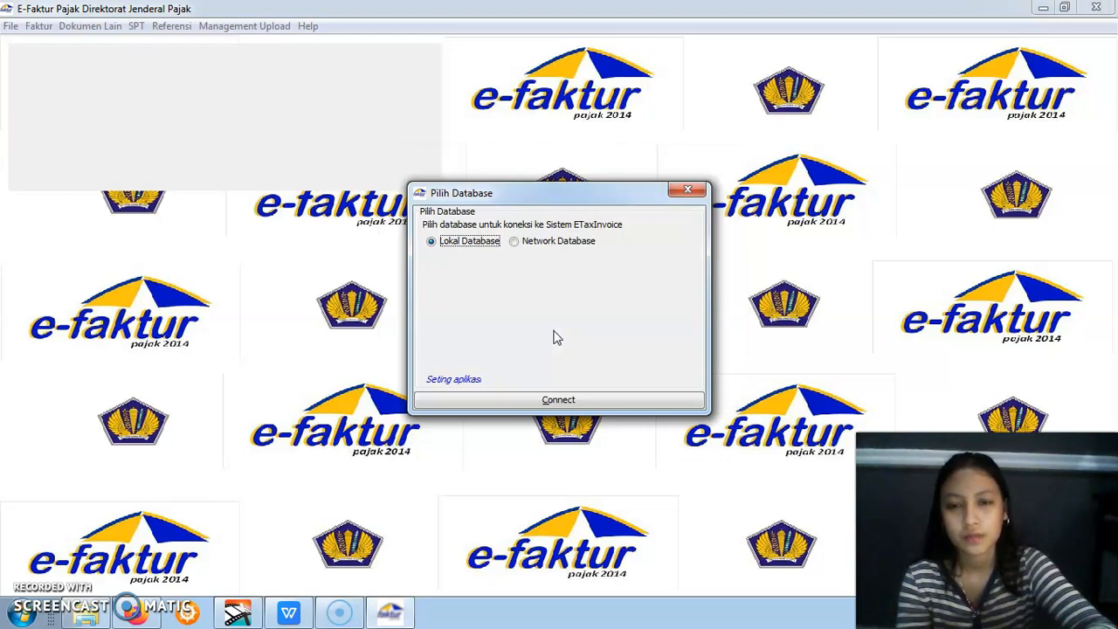
pyautogui.click(511, 400)
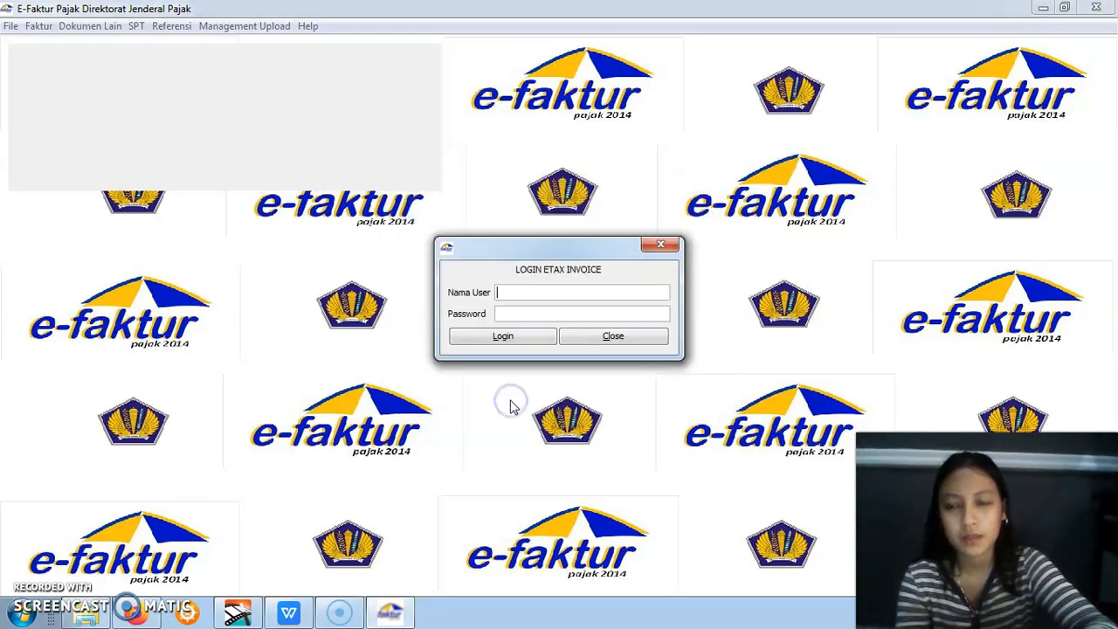
pyautogui.write('A')
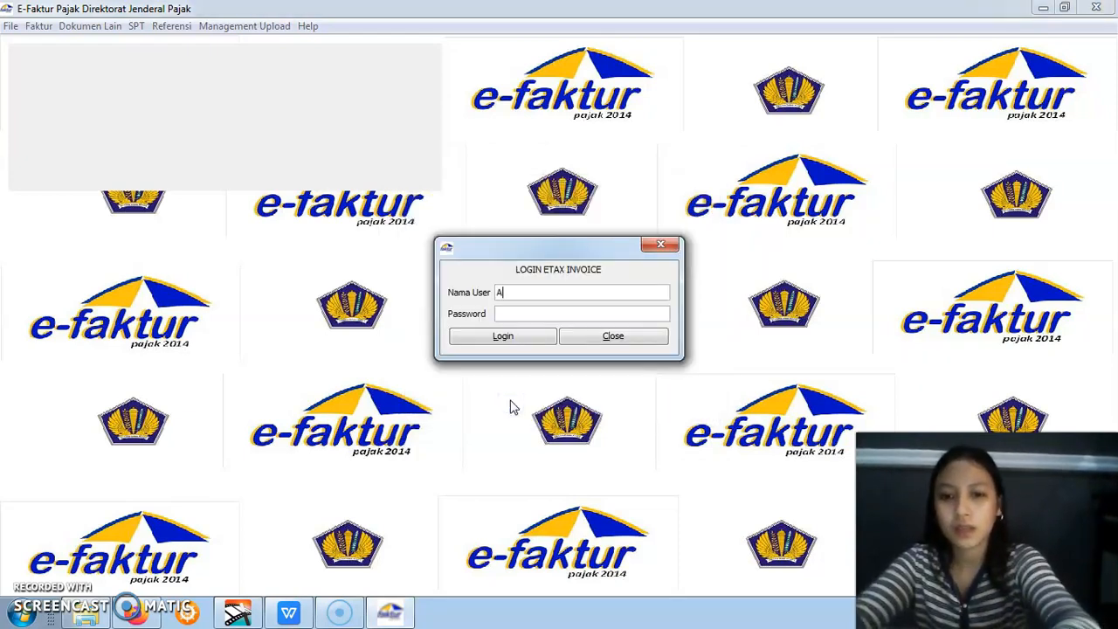
pyautogui.write('dmin')
pyautogui.click(540, 313)
pyautogui.write('123')
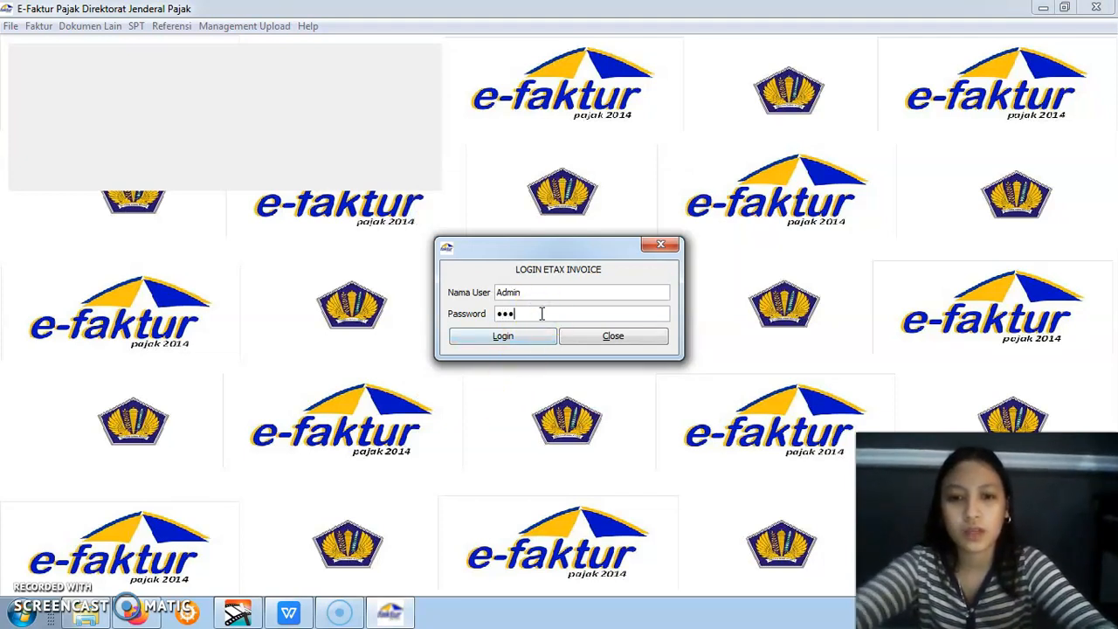
pyautogui.click(531, 344)
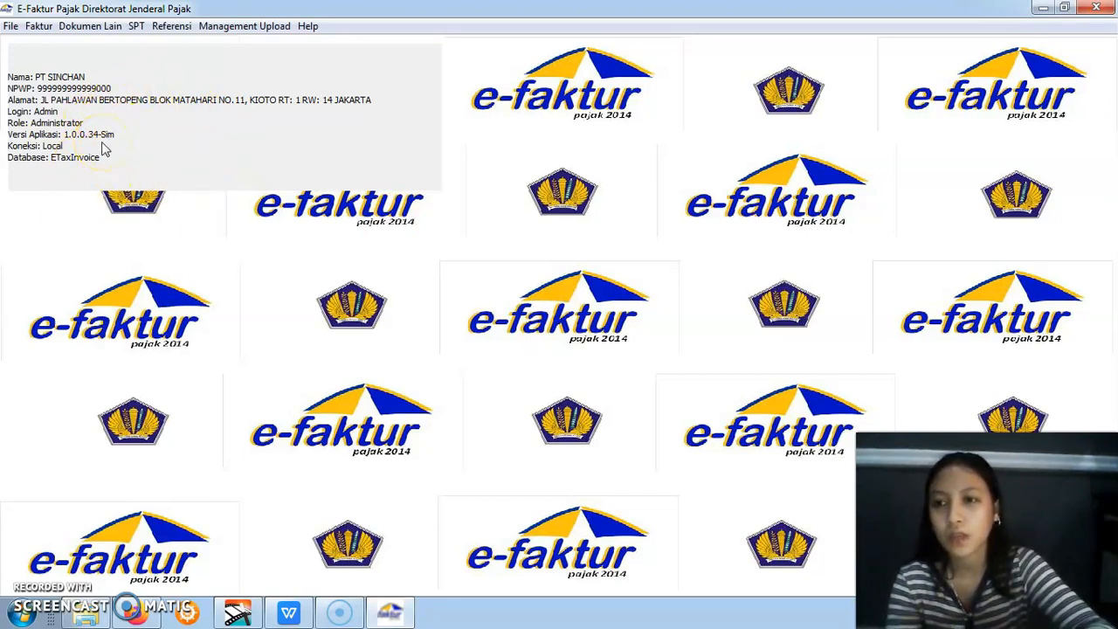
# Connect e-Faktur to the Tn Makin Keren database through Administrasi DB
pyautogui.click(11, 27)
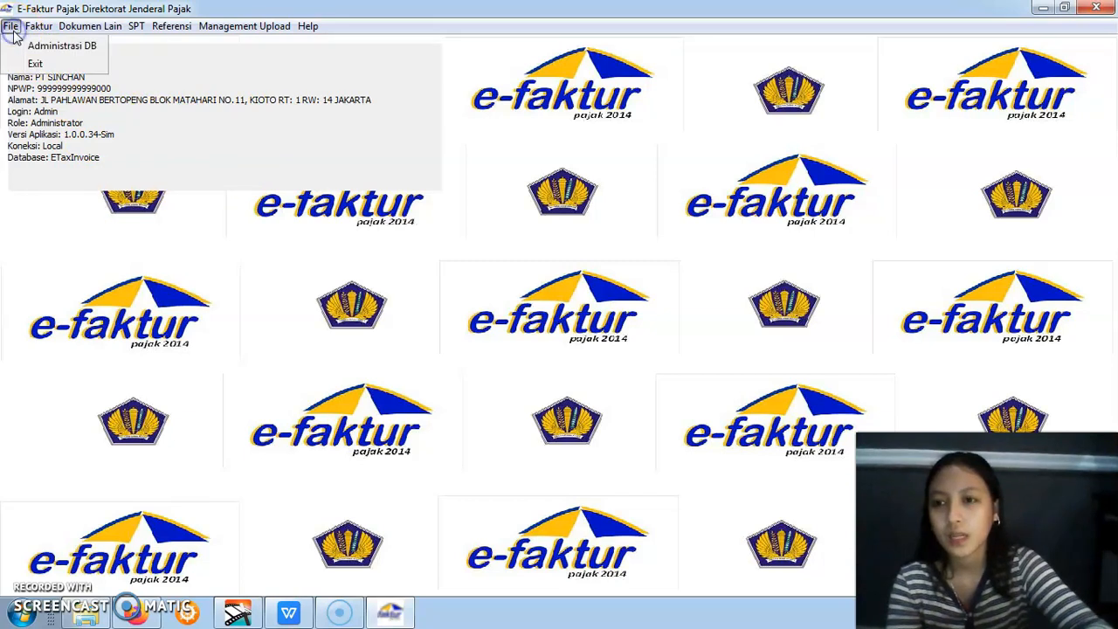
pyautogui.click(40, 45)
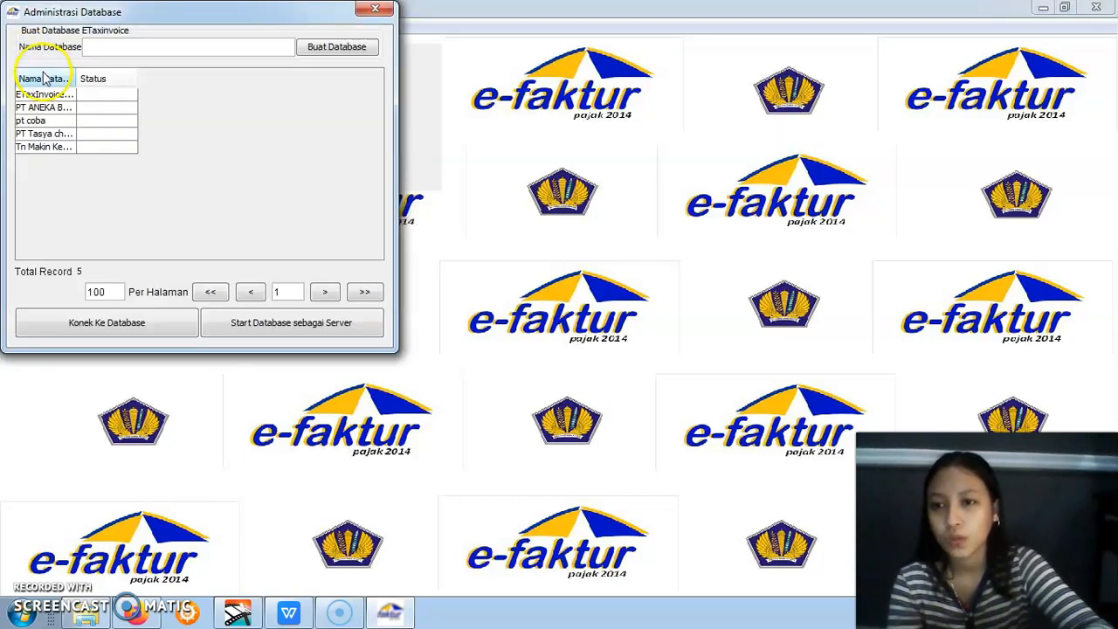
pyautogui.click(53, 147)
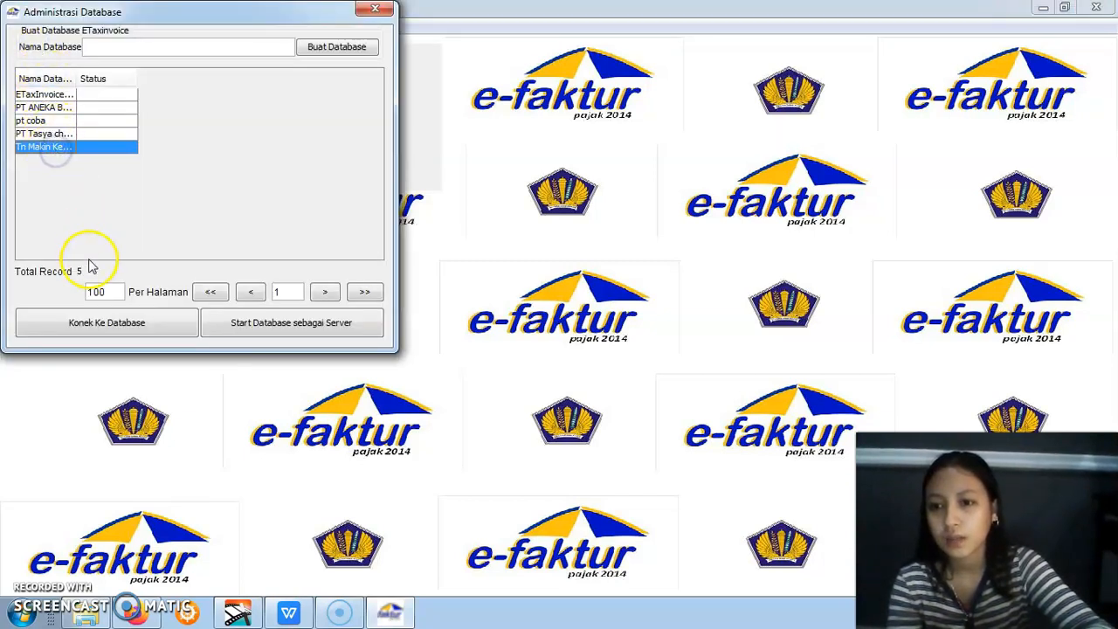
pyautogui.click(108, 329)
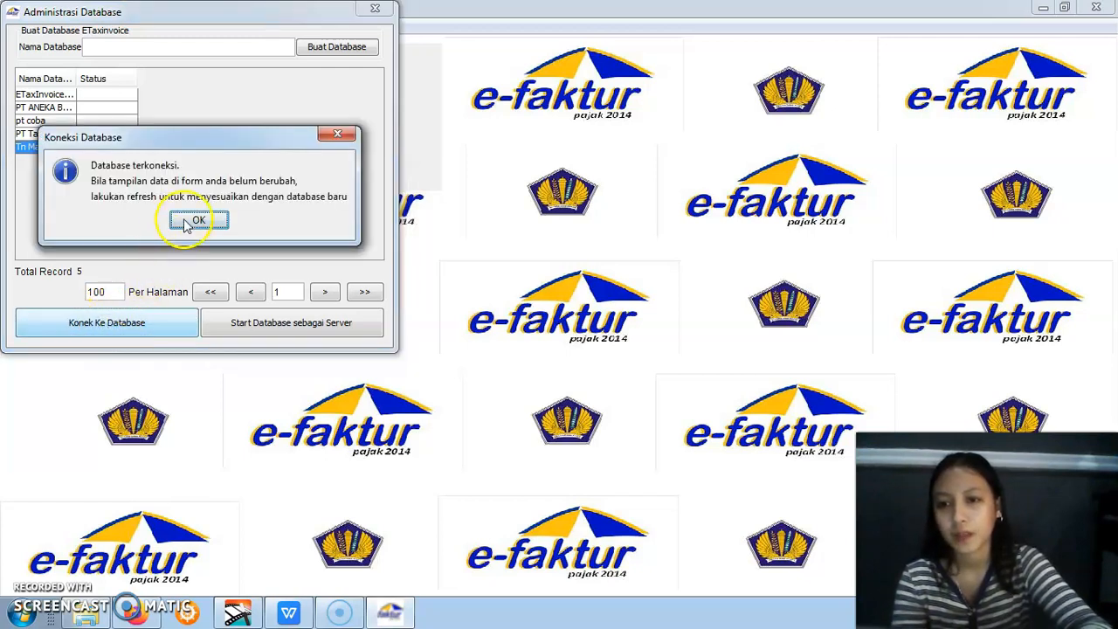
pyautogui.click(186, 219)
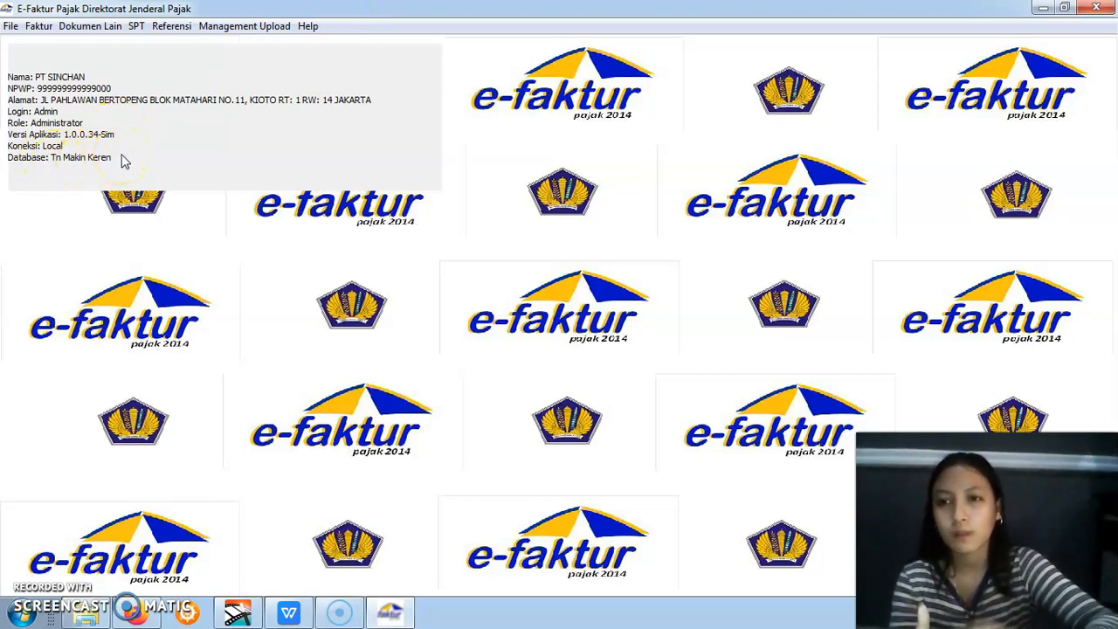
# Open the Buka SPT list and refresh it for the connected database
pyautogui.click(140, 27)
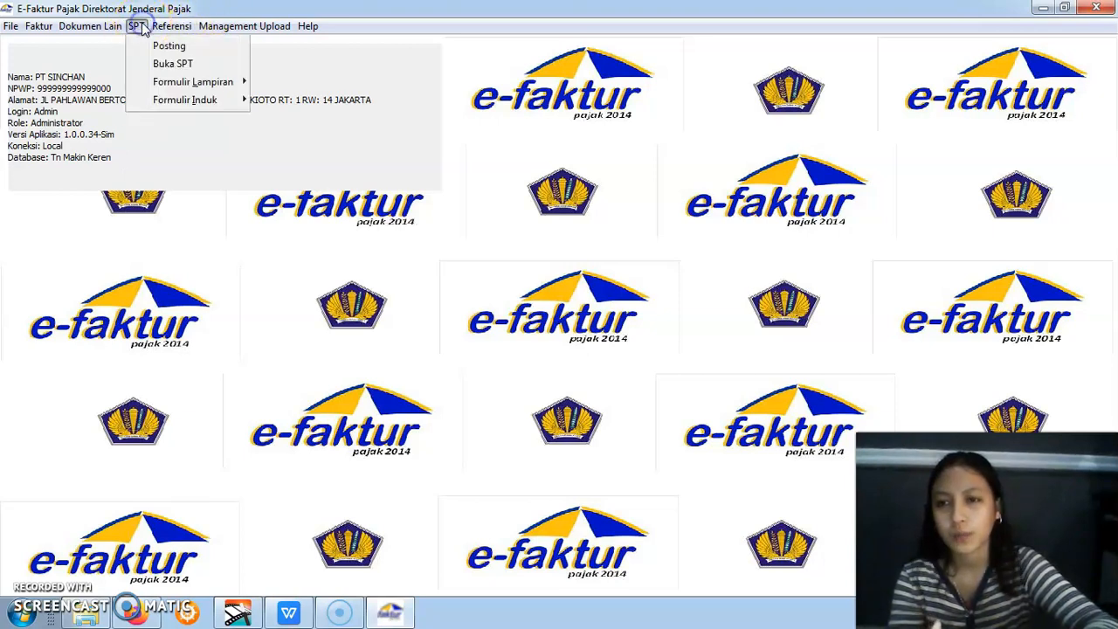
pyautogui.click(158, 63)
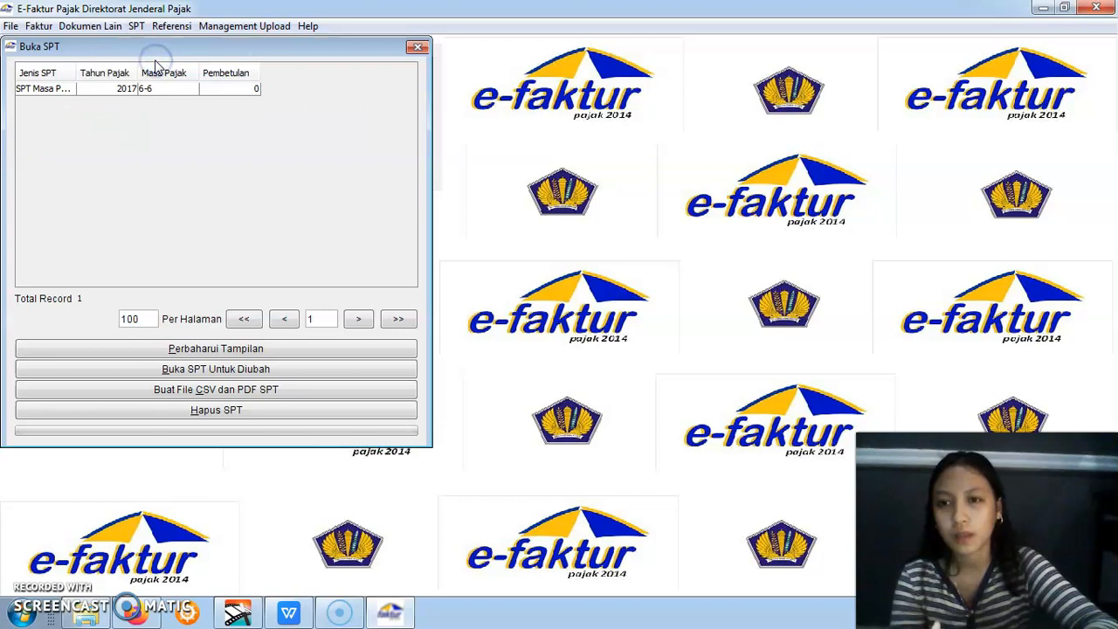
pyautogui.click(195, 349)
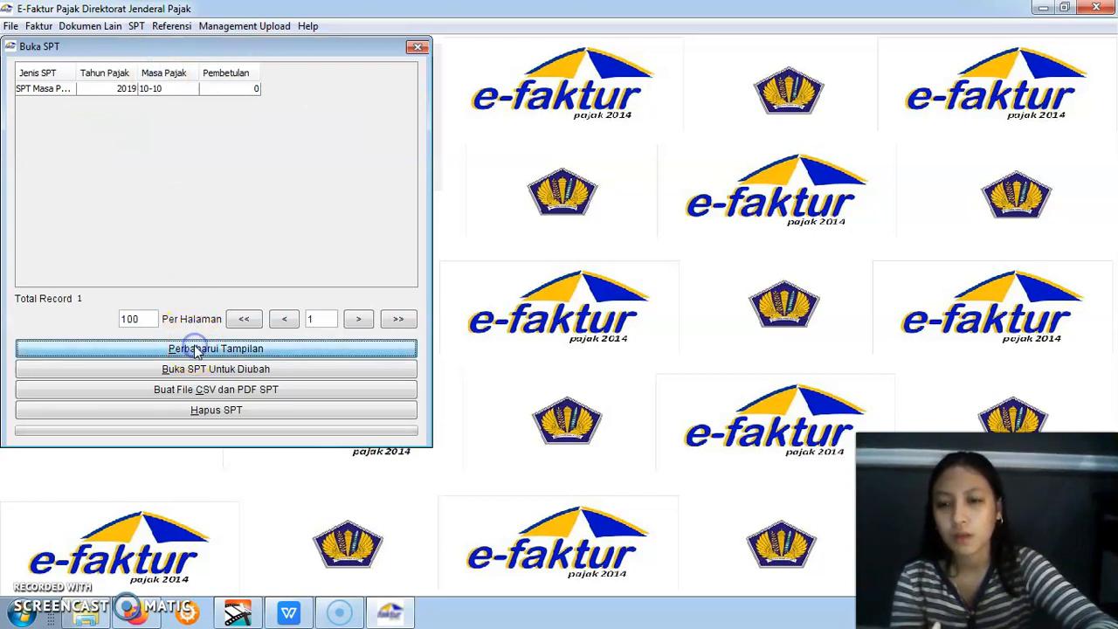
# Create the CSV and PDF files for the 2019 SPT of Masa Pajak 10-10 in D:\praktikum ppn
pyautogui.click(127, 91)
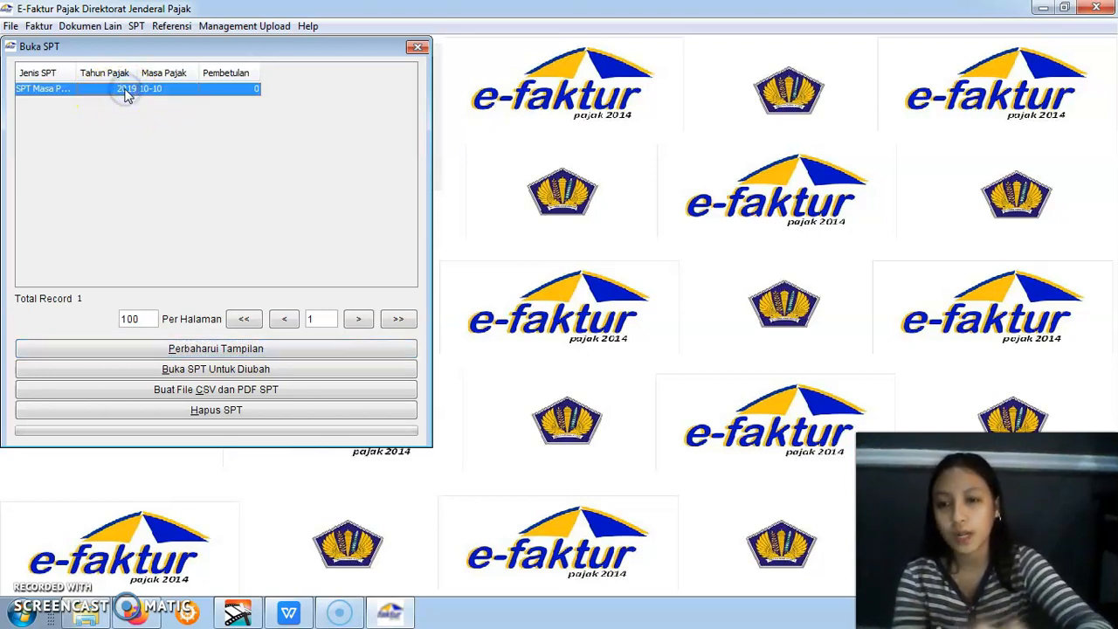
pyautogui.click(160, 393)
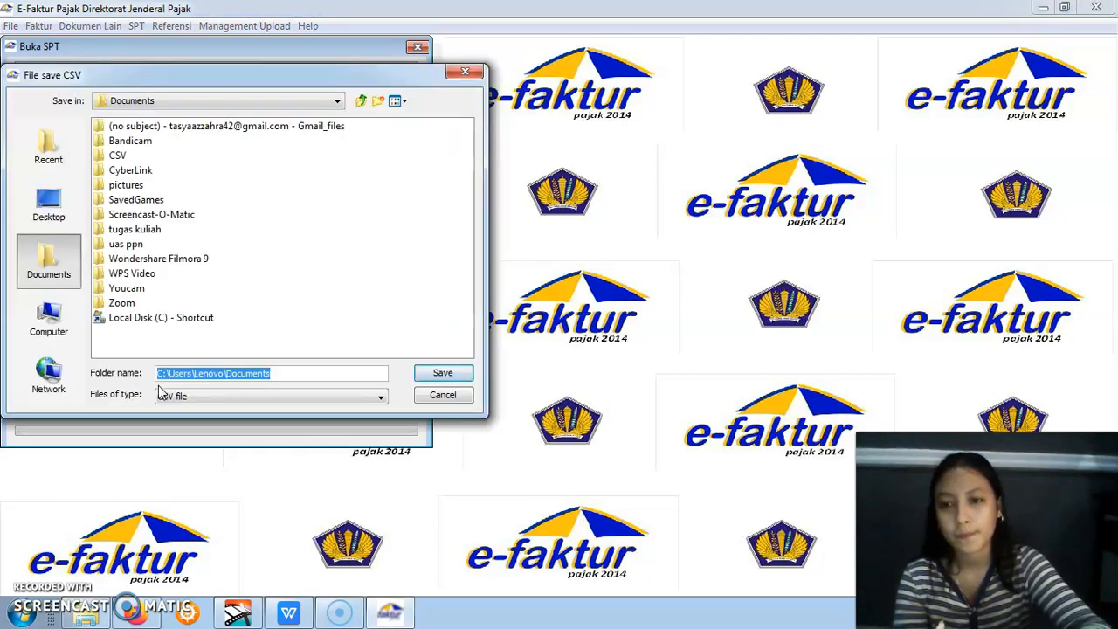
pyautogui.click(70, 271)
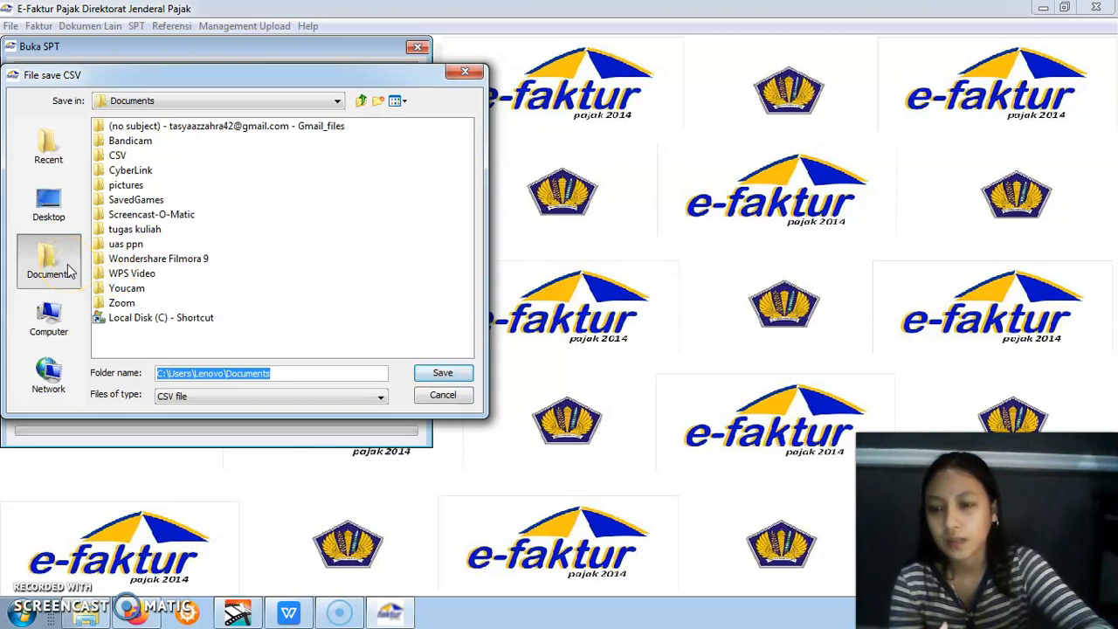
pyautogui.click(55, 322)
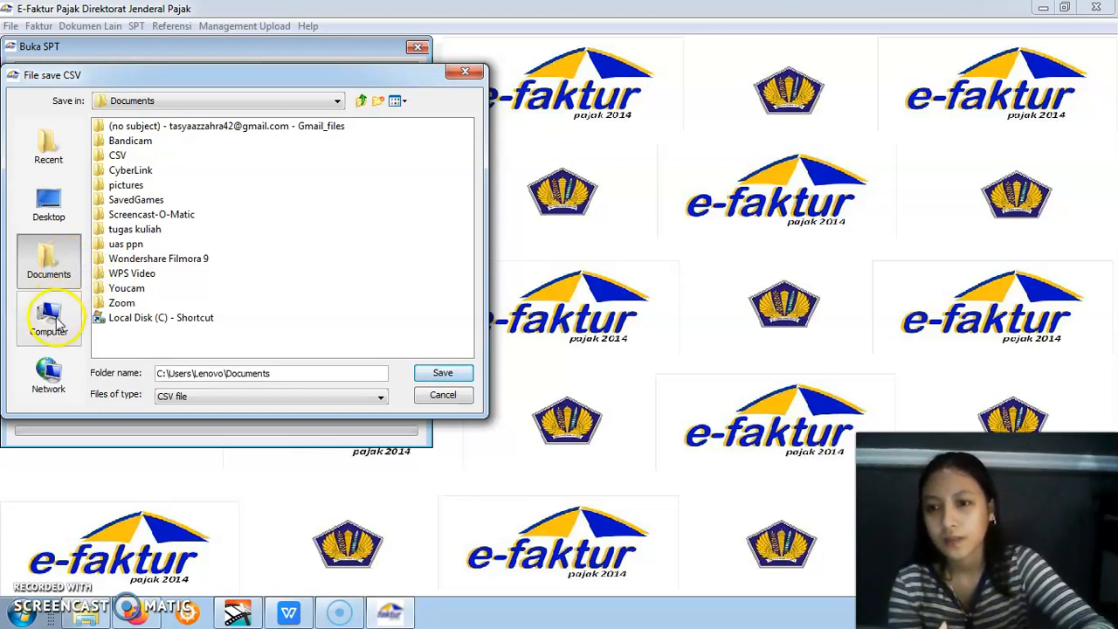
pyautogui.click(160, 143)
pyautogui.doubleClick(160, 143)
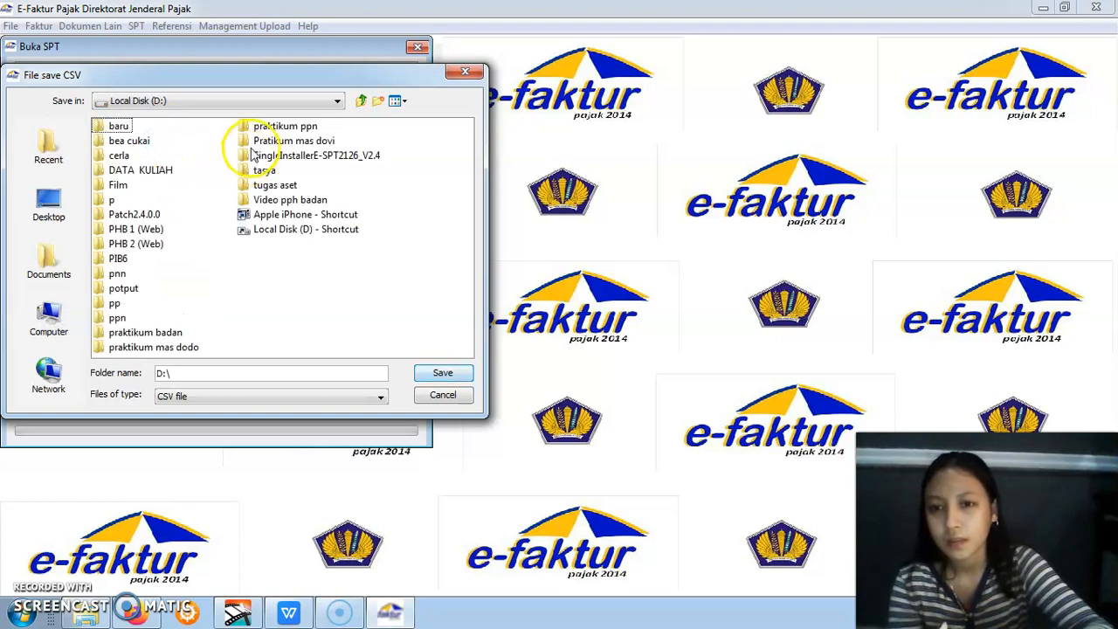
pyautogui.doubleClick(255, 126)
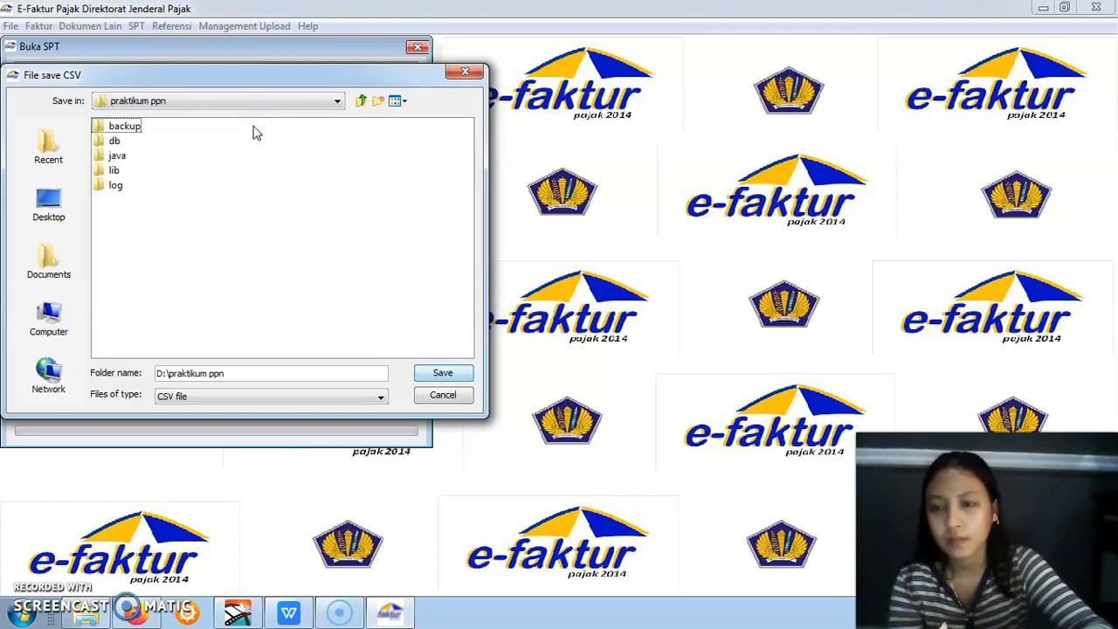
pyautogui.click(428, 374)
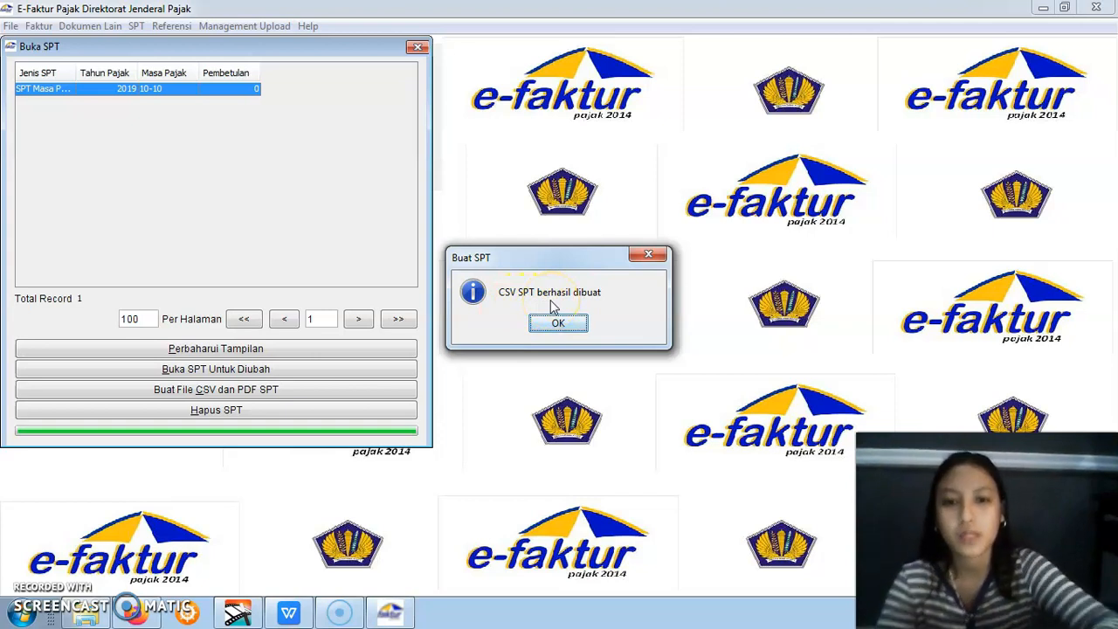
pyautogui.click(558, 323)
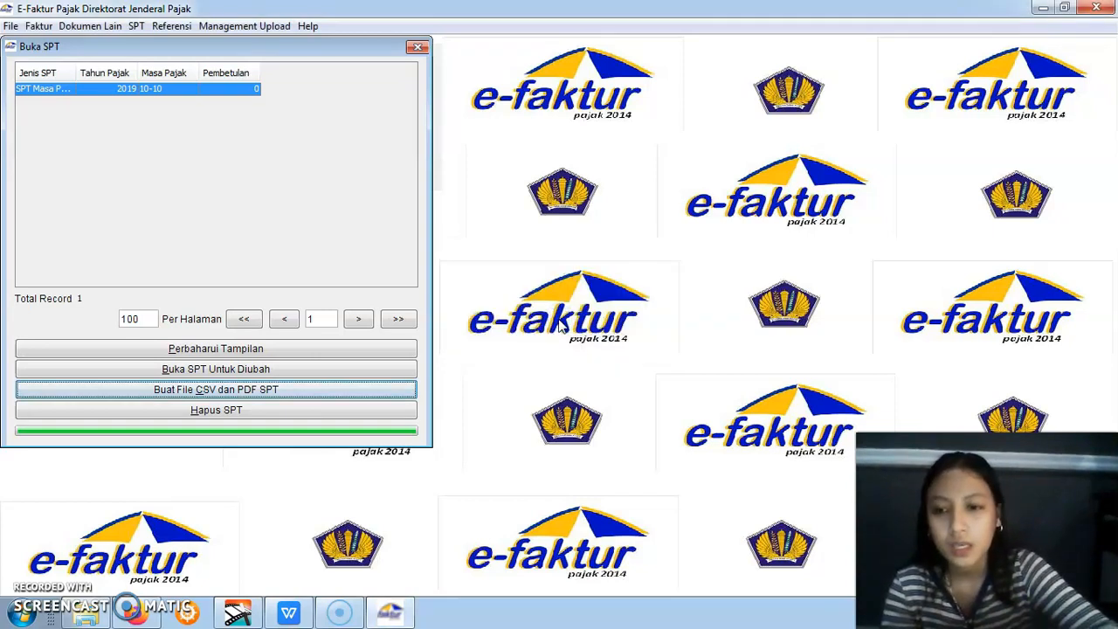
# Check the generated SPT files in the praktikum ppn folder, return to e-Faktur and close Buka SPT
pyautogui.click(86, 615)
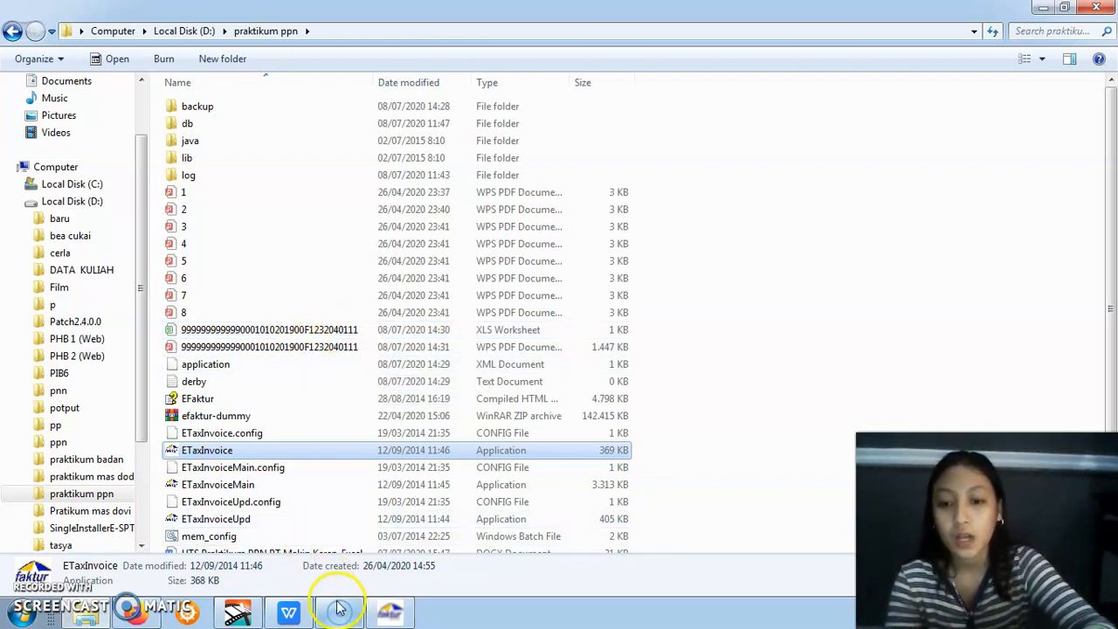
pyautogui.click(387, 614)
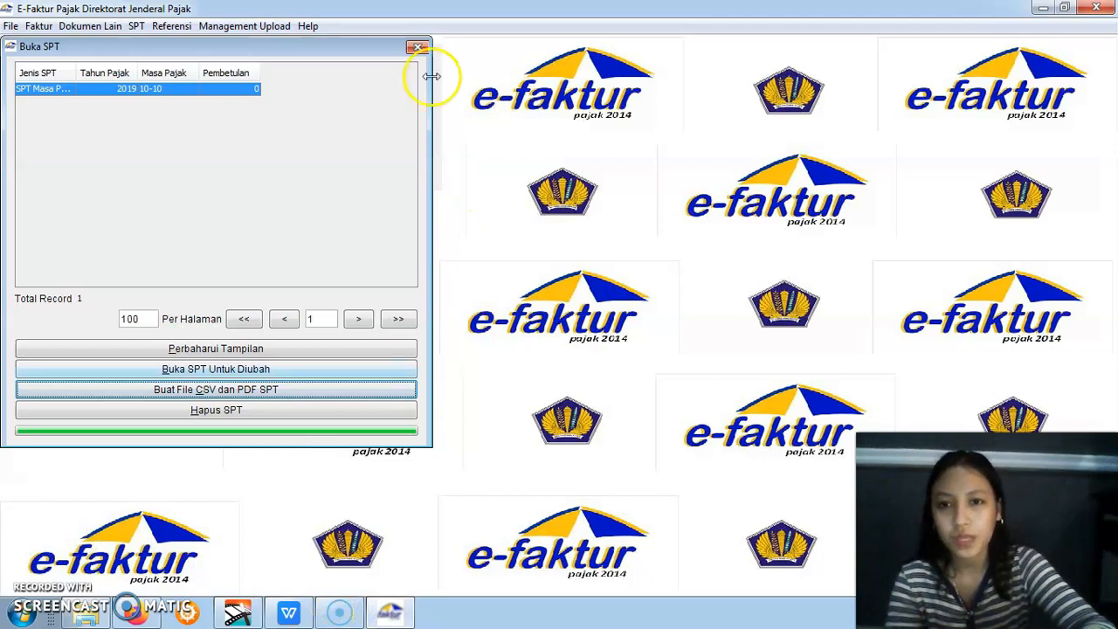
pyautogui.click(418, 47)
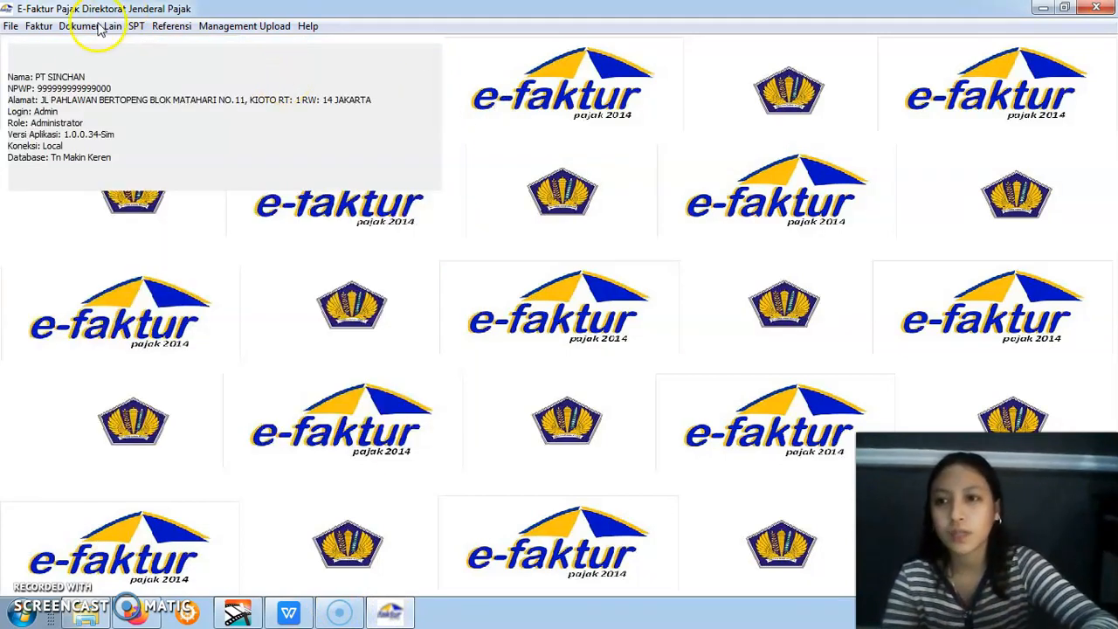
# Open Administrasi Faktur for Pajak Keluaran and refresh the invoice list
pyautogui.click(46, 28)
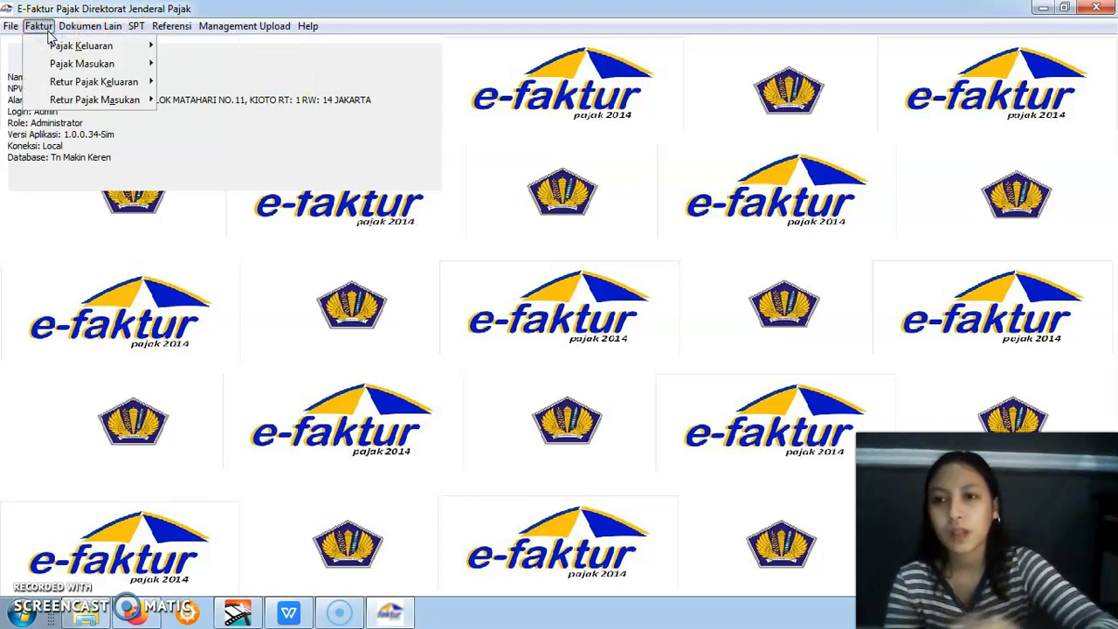
pyautogui.click(59, 44)
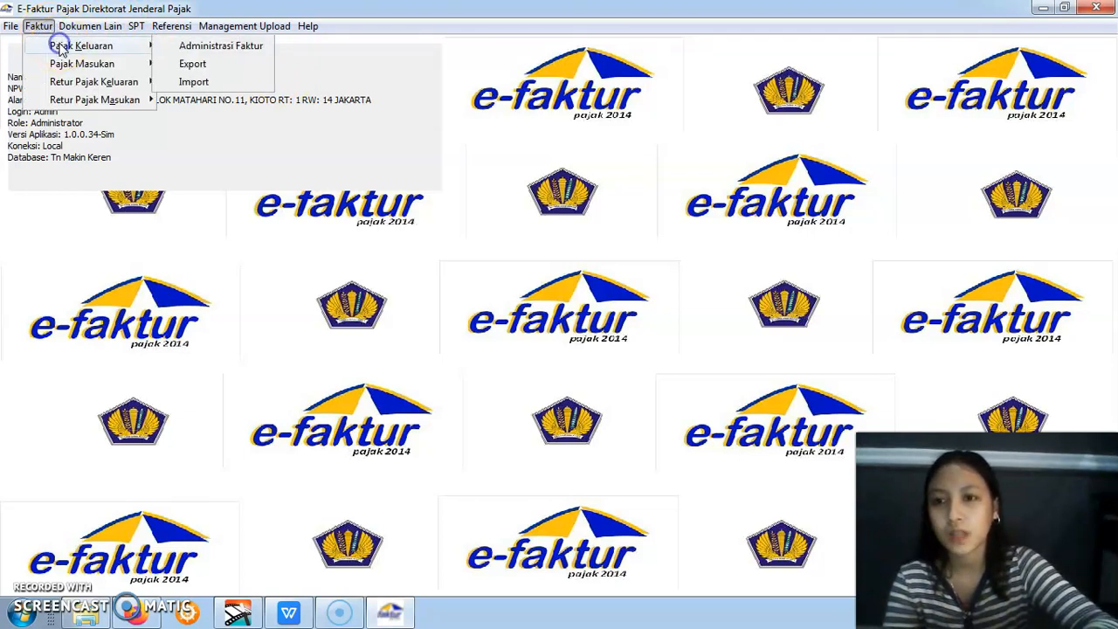
pyautogui.click(168, 45)
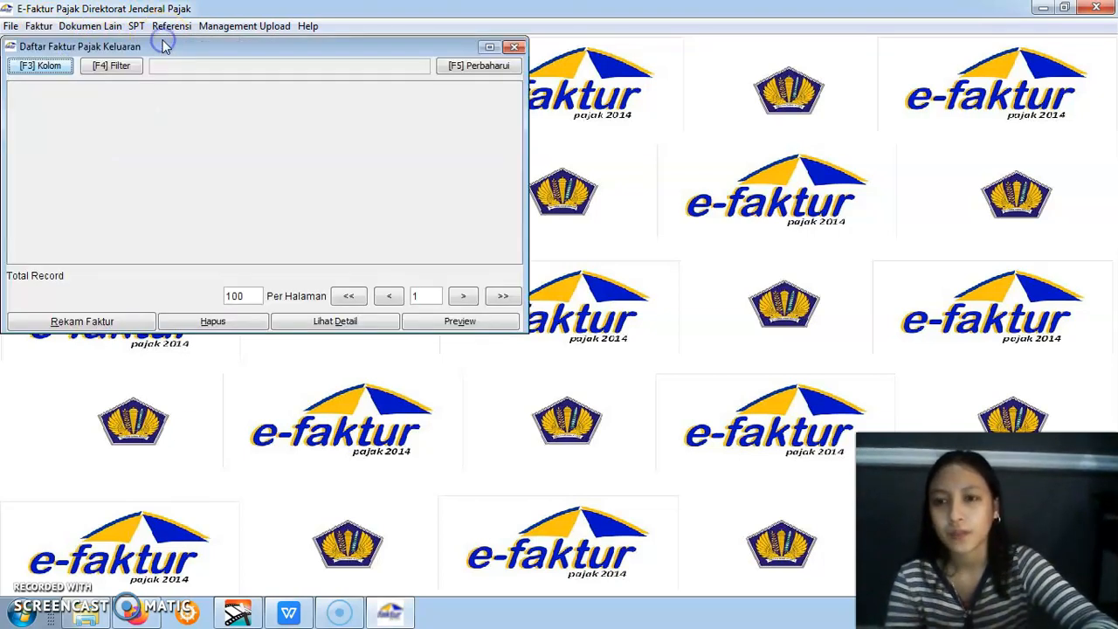
pyautogui.click(490, 70)
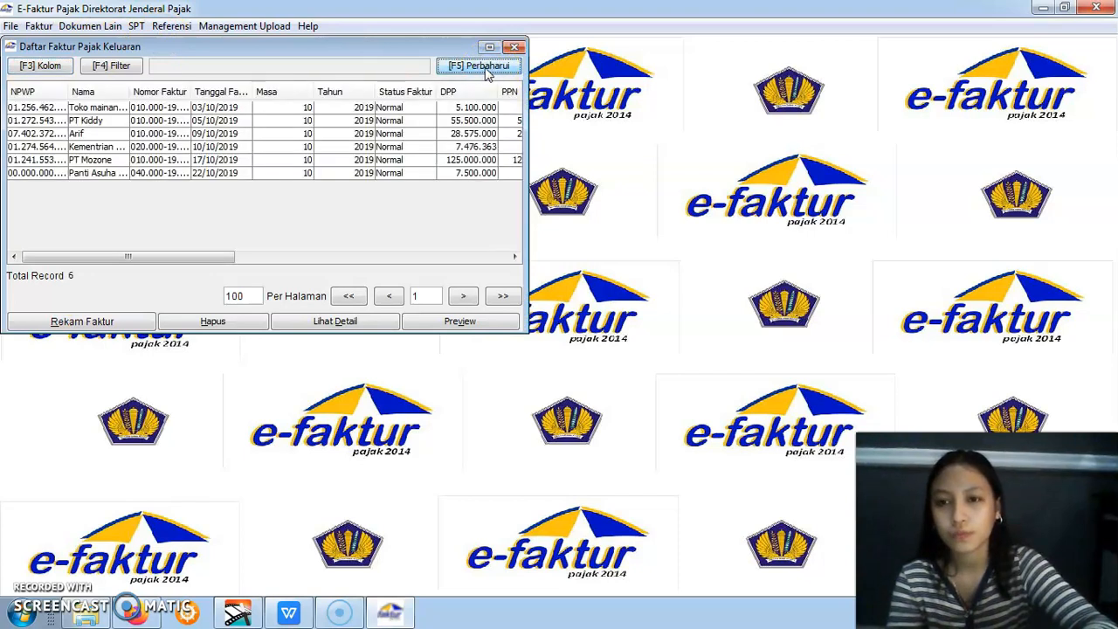
# Select all the October 2019 output invoices and start creating one combined PDF file from them
pyautogui.moveTo(45, 107); pyautogui.dragTo(136, 174)
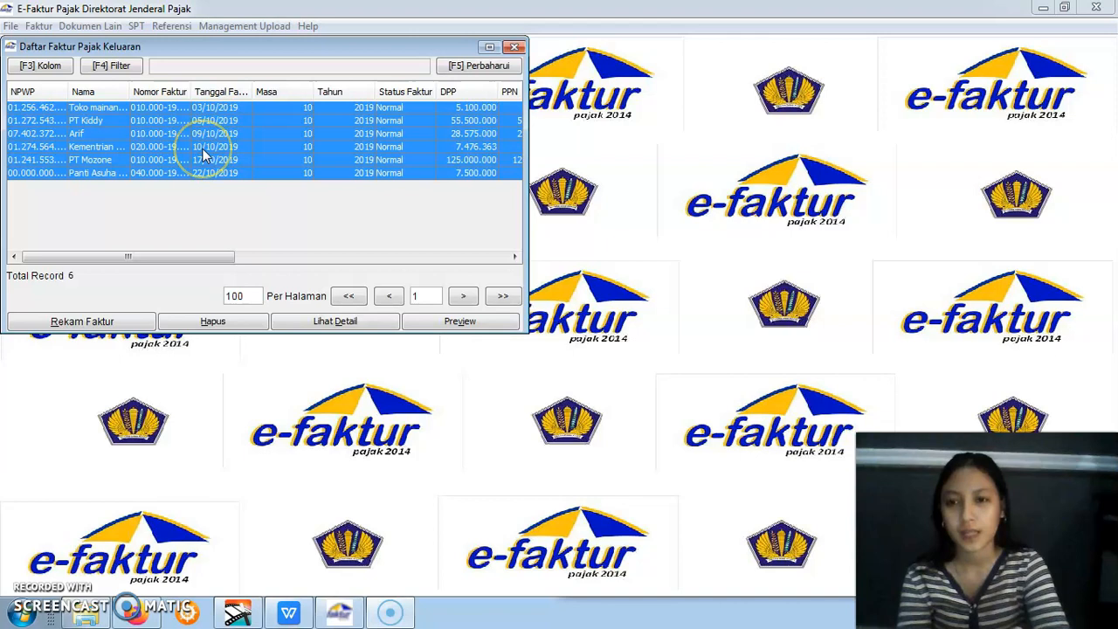
pyautogui.rightClick(203, 150)
pyautogui.rightClick(203, 150)
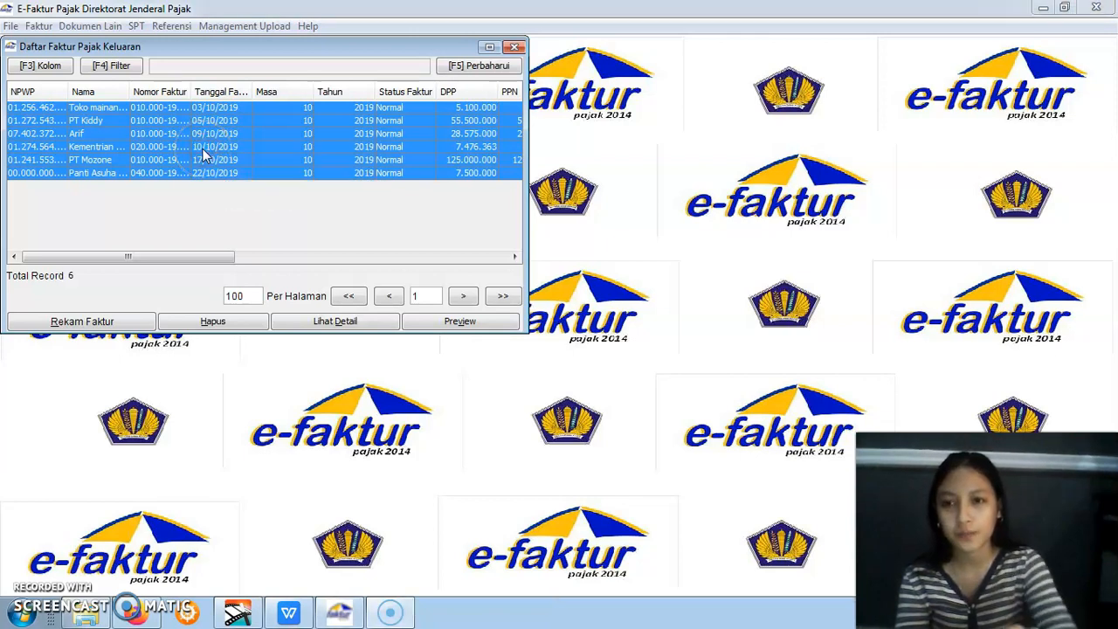
pyautogui.rightClick(203, 150)
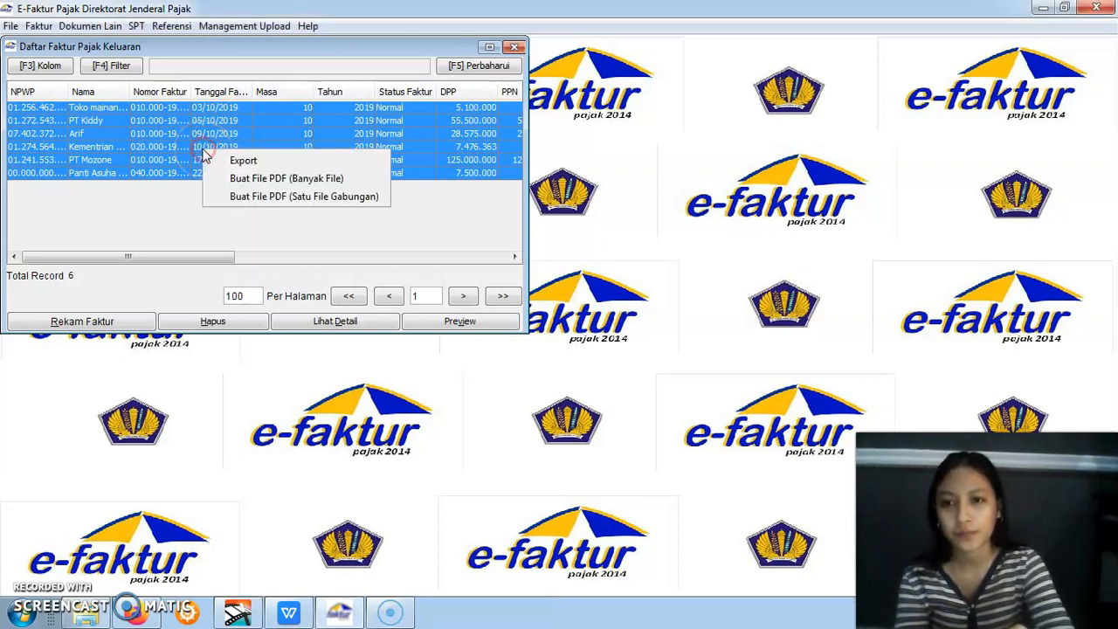
pyautogui.click(240, 196)
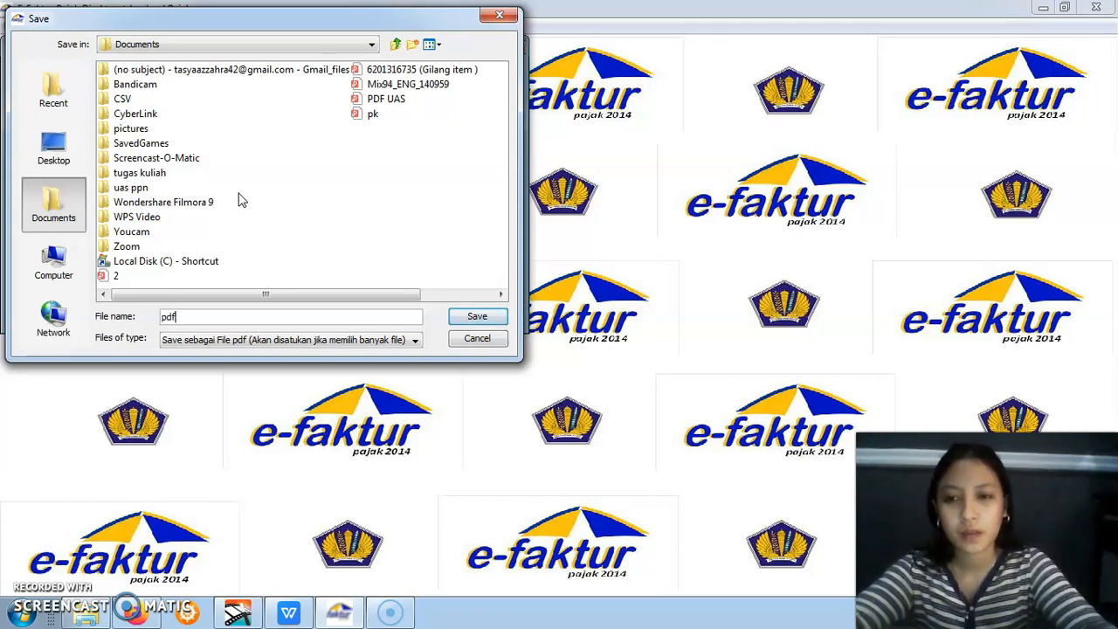
pyautogui.write('pdf faktur')
pyautogui.click(56, 262)
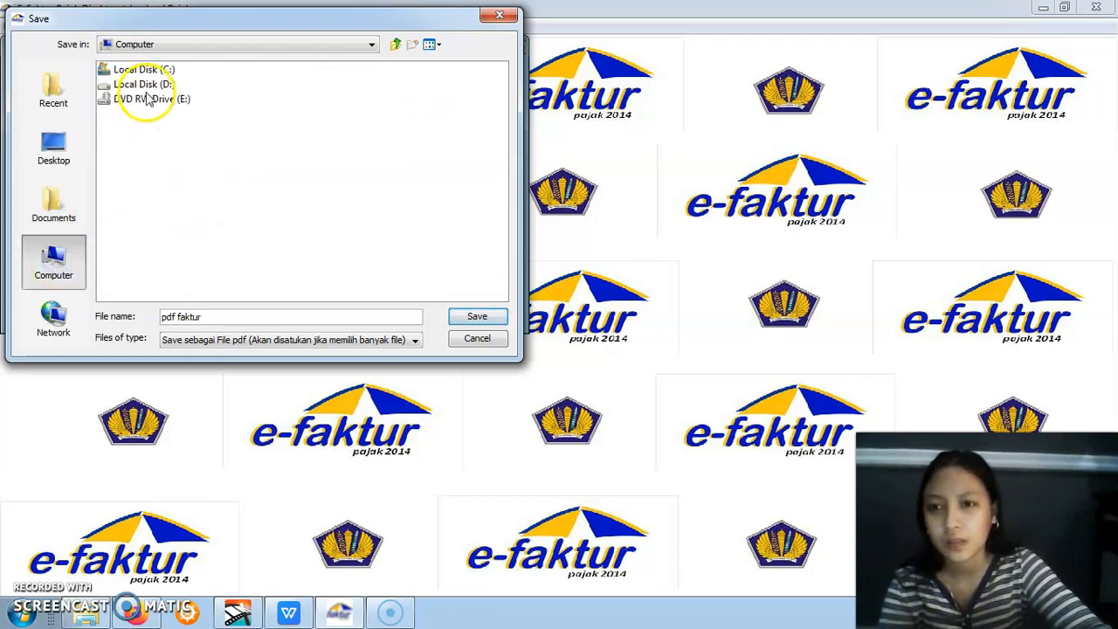
pyautogui.doubleClick(144, 84)
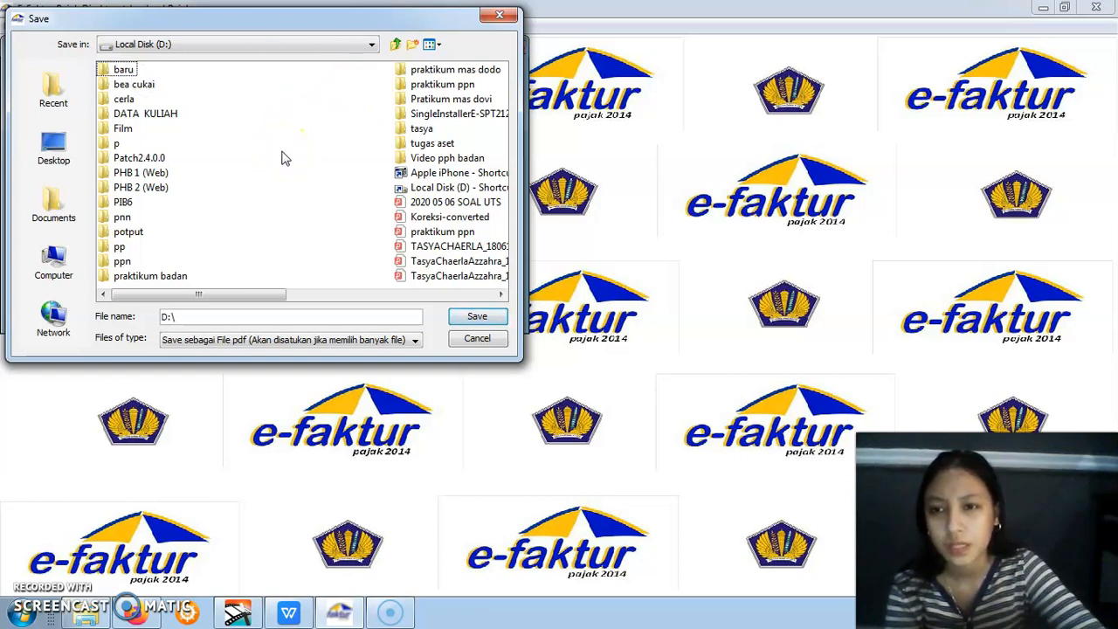
pyautogui.click(54, 146)
pyautogui.click(54, 192)
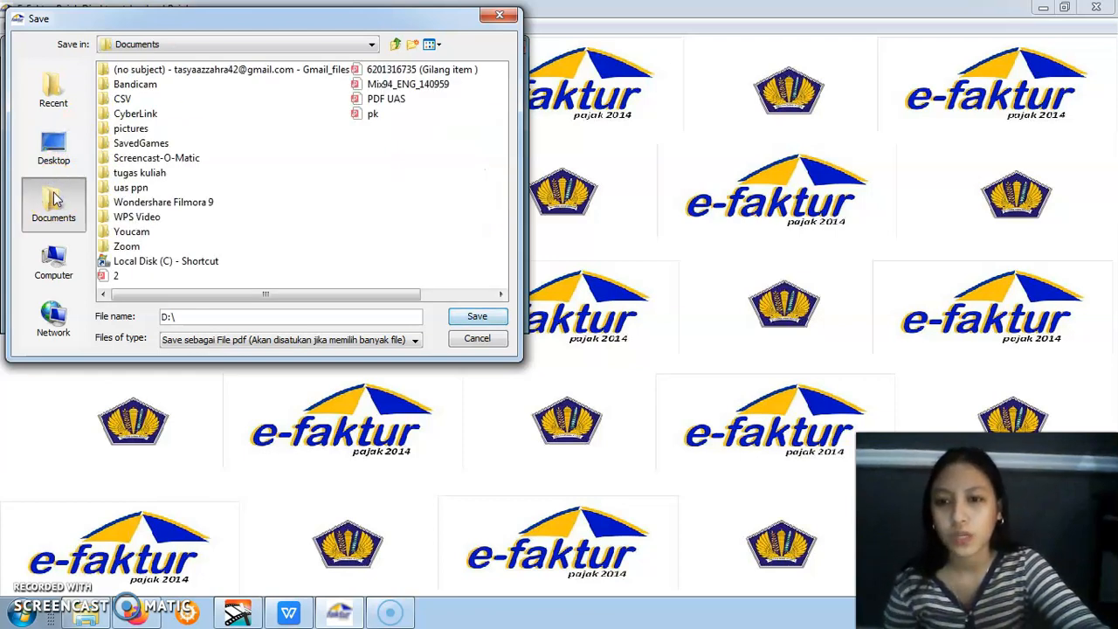
# Save the combined output invoice PDF as "pdf faktur" in the Documents folder and acknowledge the resulting messages
pyautogui.click(263, 316)
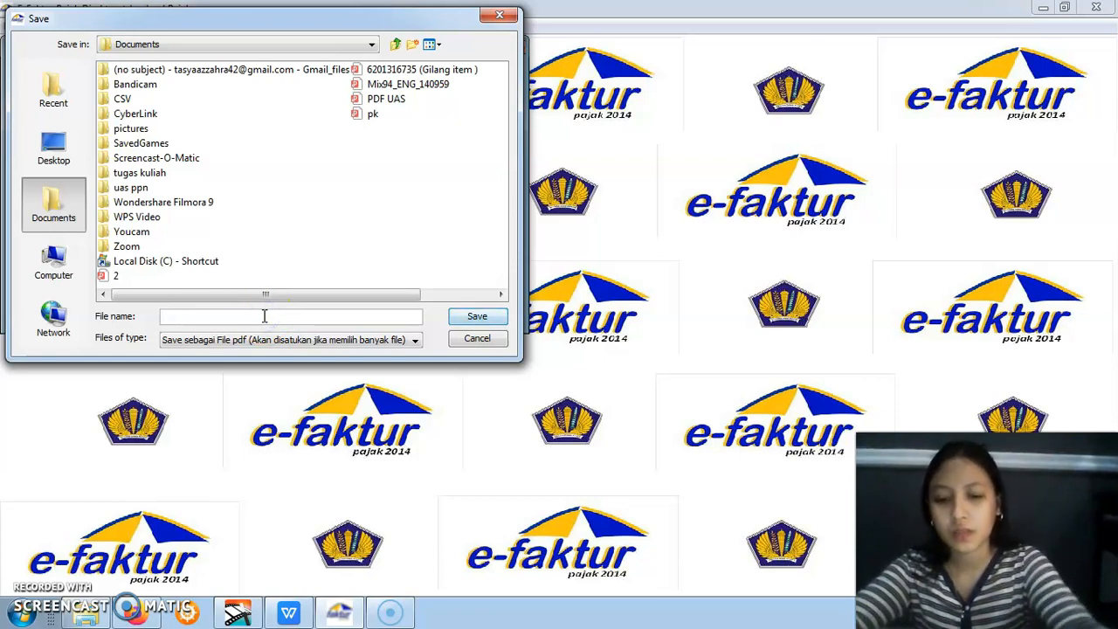
pyautogui.write('pdf fa')
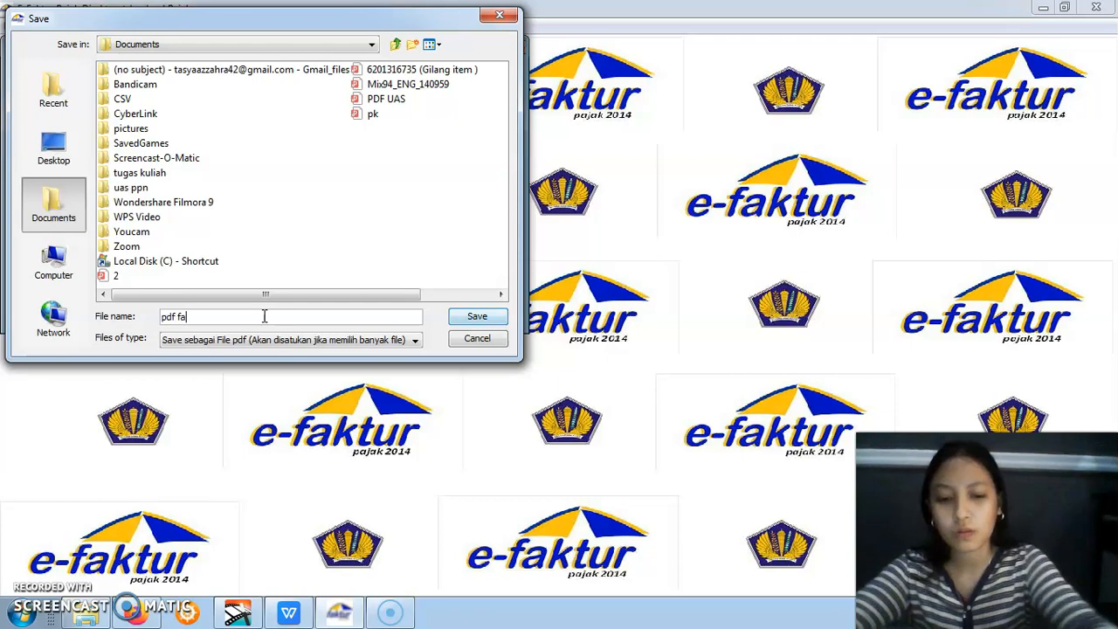
pyautogui.write('ktur')
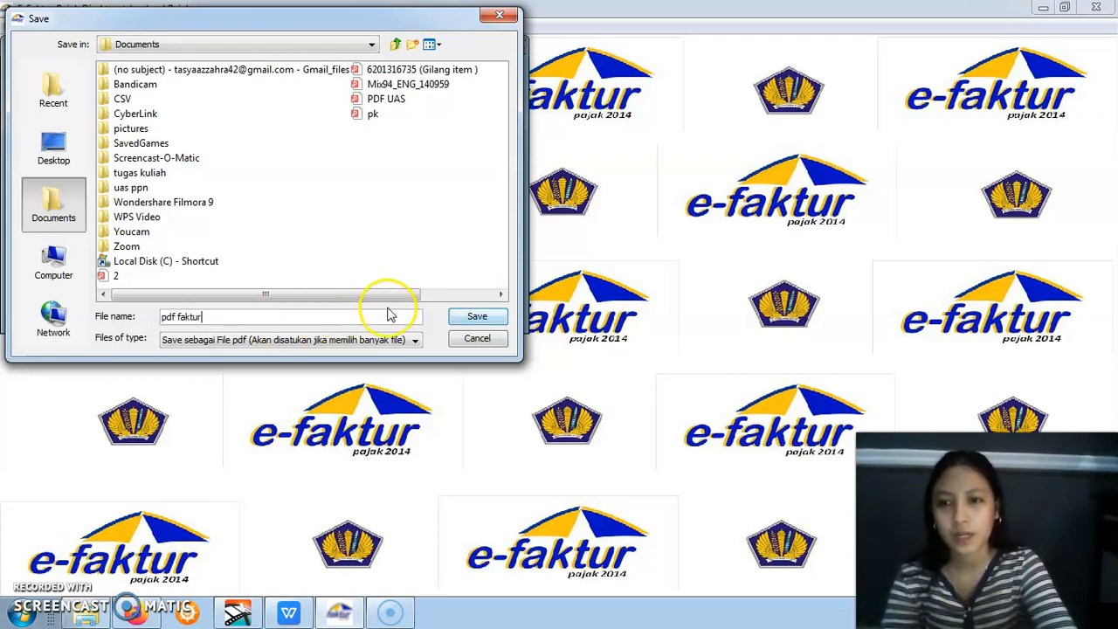
pyautogui.click(471, 317)
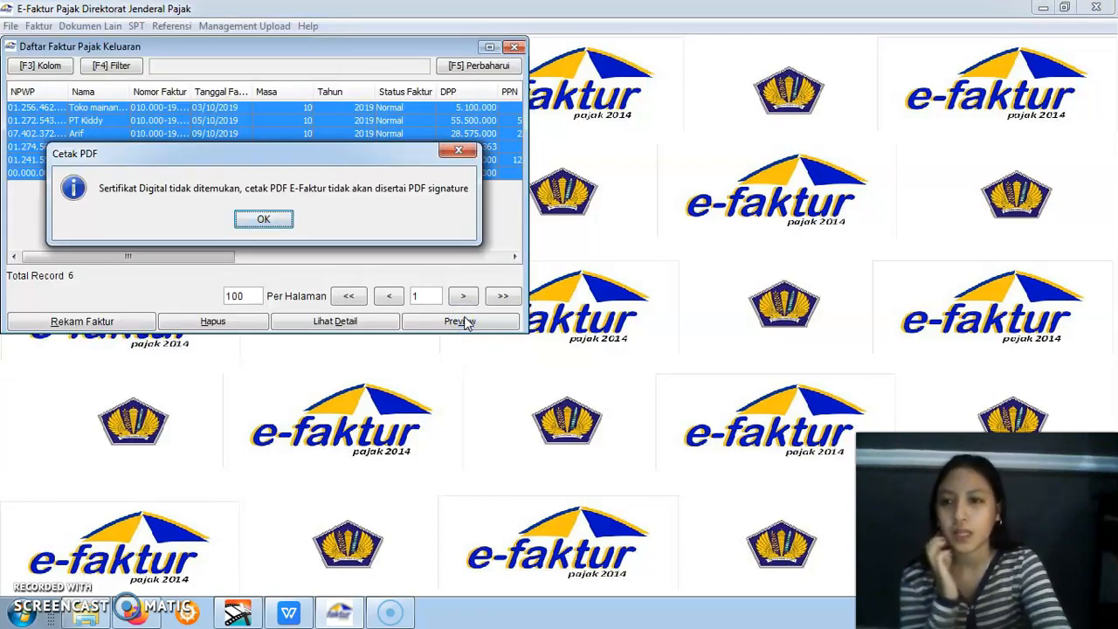
pyautogui.click(251, 217)
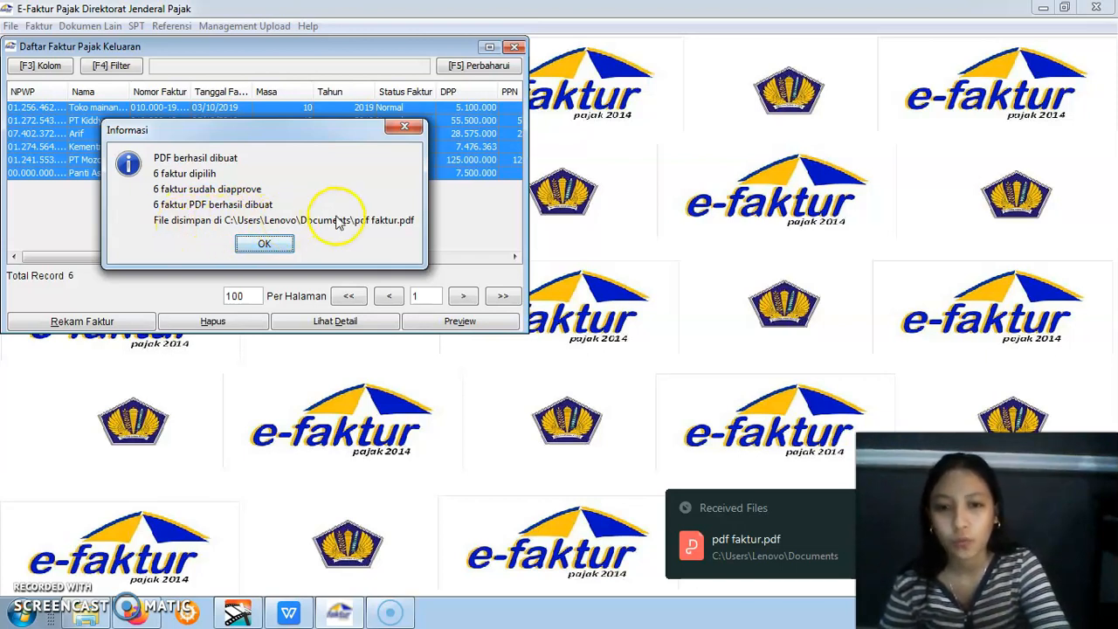
pyautogui.click(265, 245)
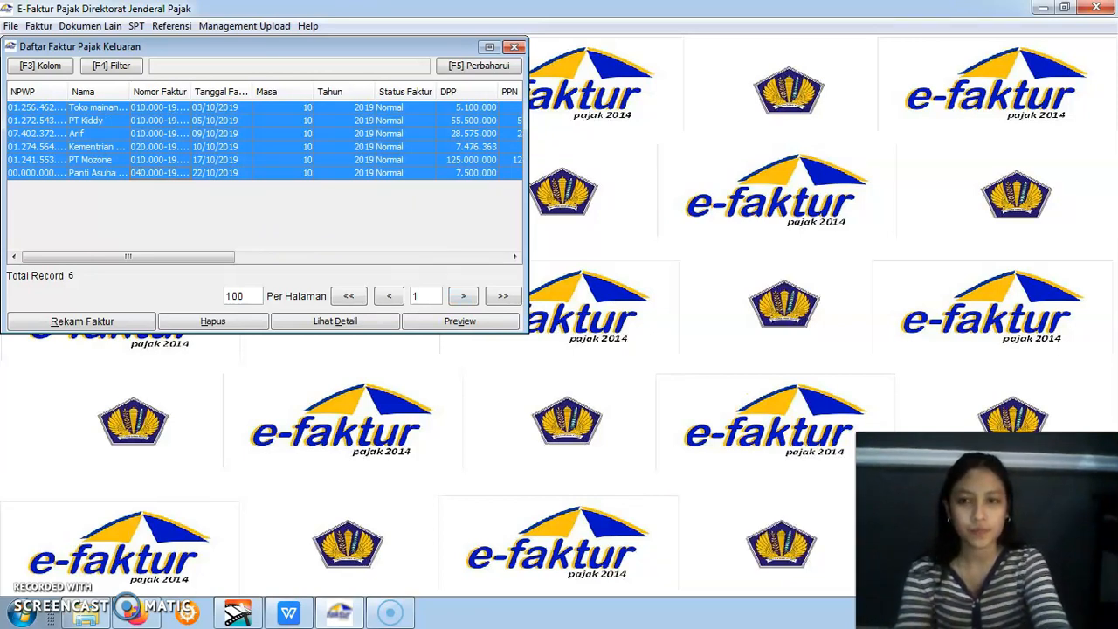
# Look through the invoices in pdf faktur.pdf in WPS Office, return to e-Faktur and close Daftar Faktur Pajak Keluaran
pyautogui.hotkey('alt', 'Tab')
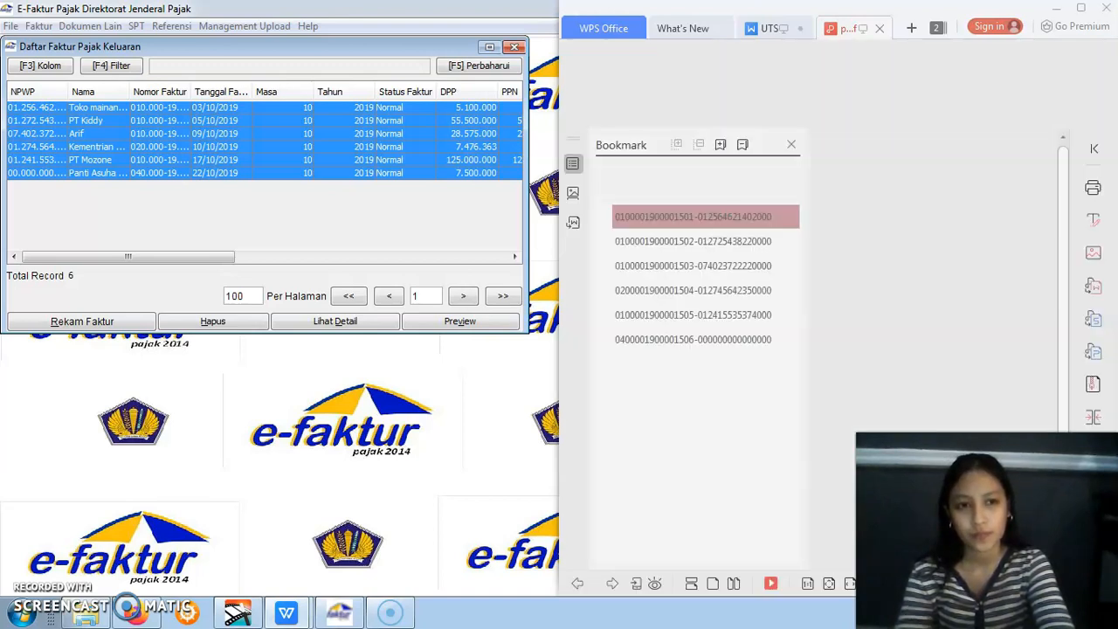
pyautogui.click(1080, 8)
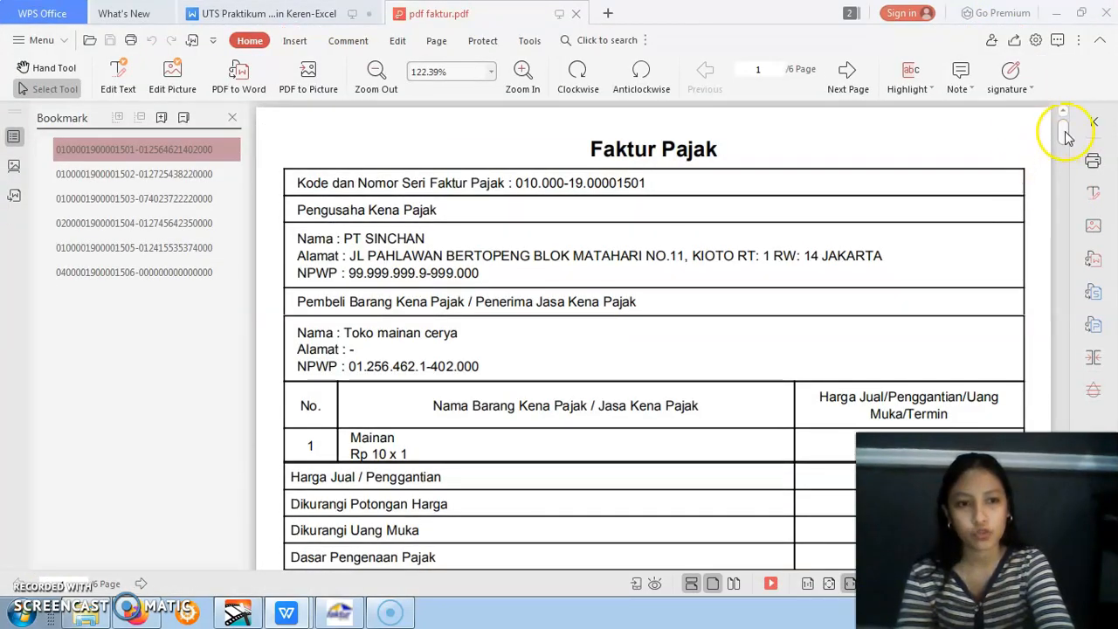
pyautogui.moveTo(1064, 135); pyautogui.dragTo(1079, 484)
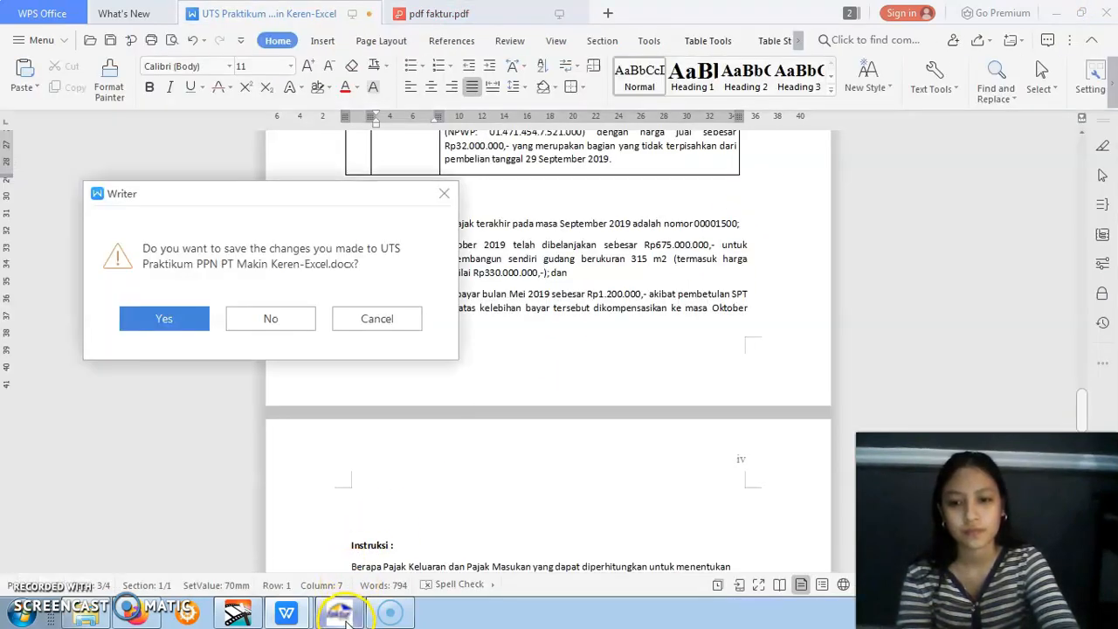
pyautogui.click(340, 613)
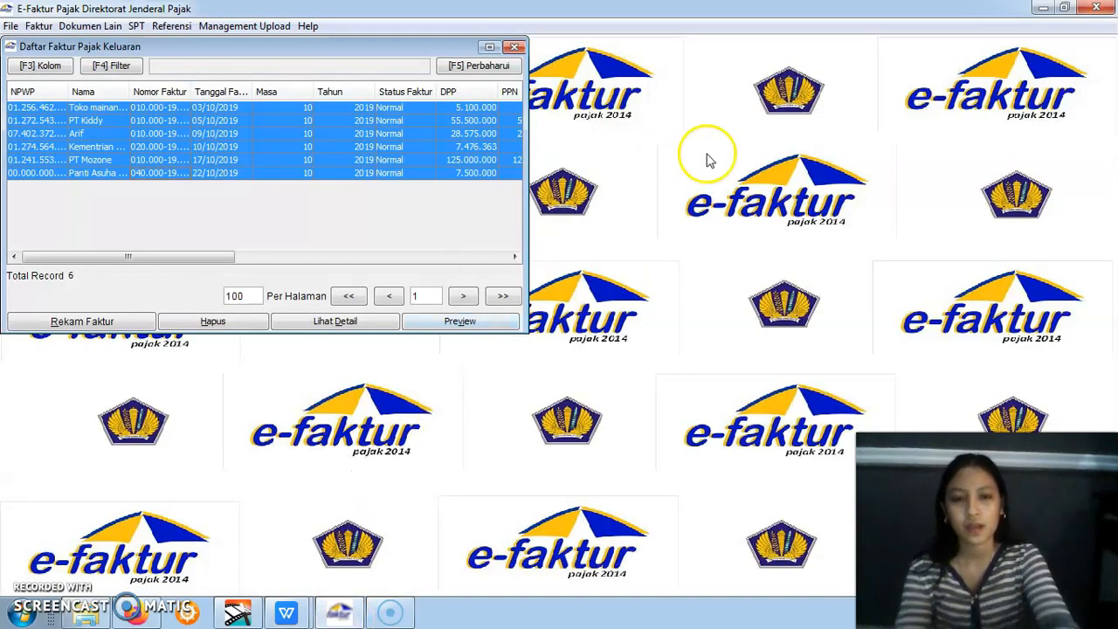
pyautogui.click(514, 47)
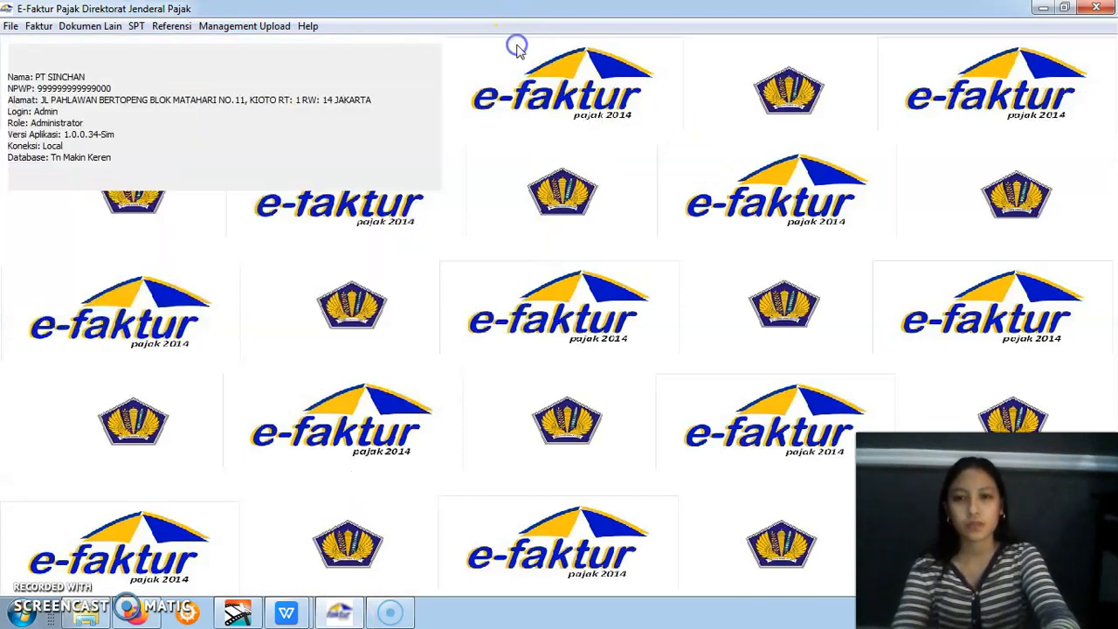